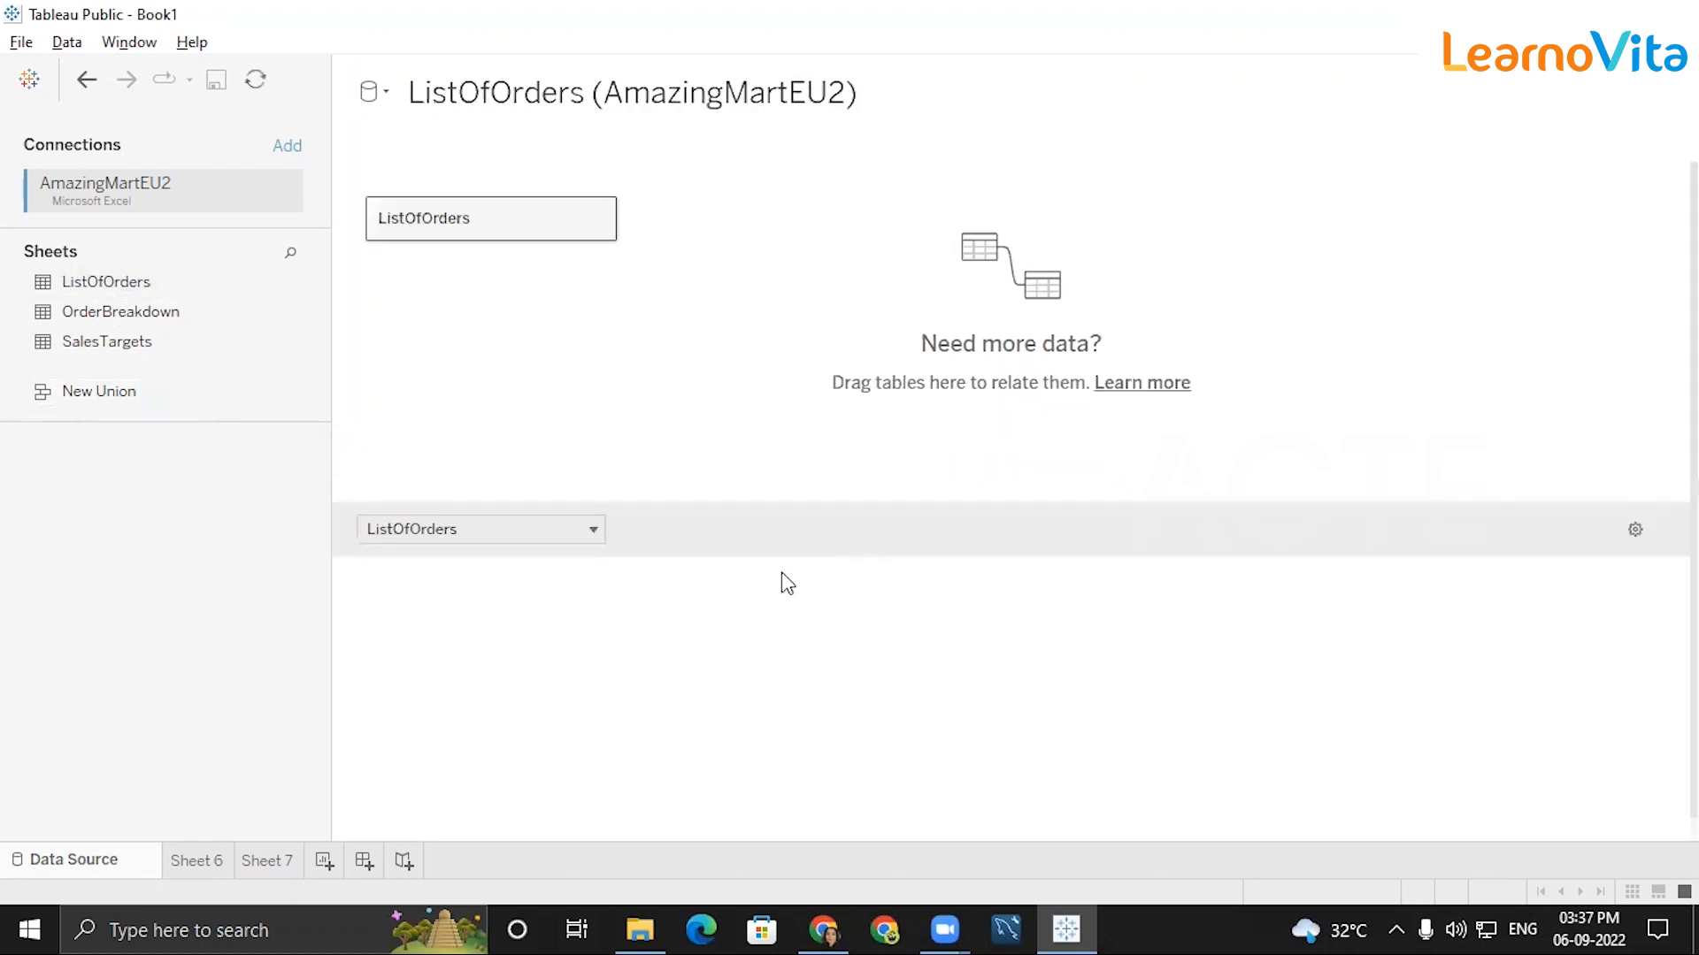
Preview the ListOfOrders columns and replace that table on the data source canvas with OrderBreakdown.
left_click(860, 584)
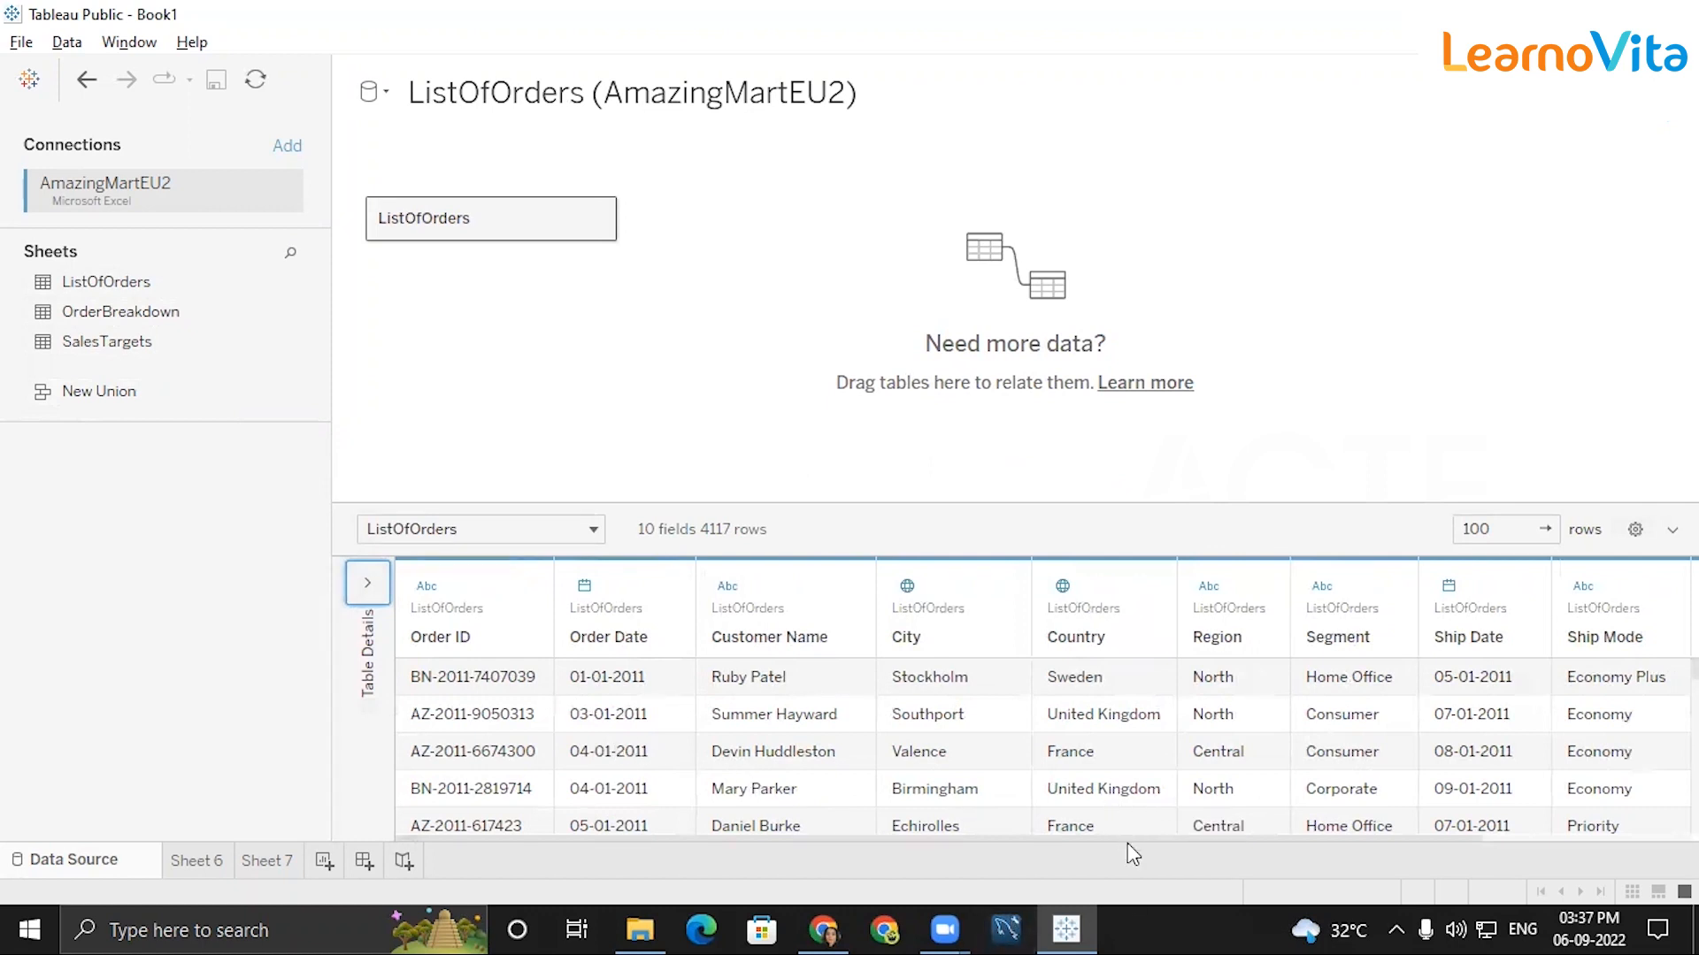
left_click_drag(1118, 837, 1413, 835)
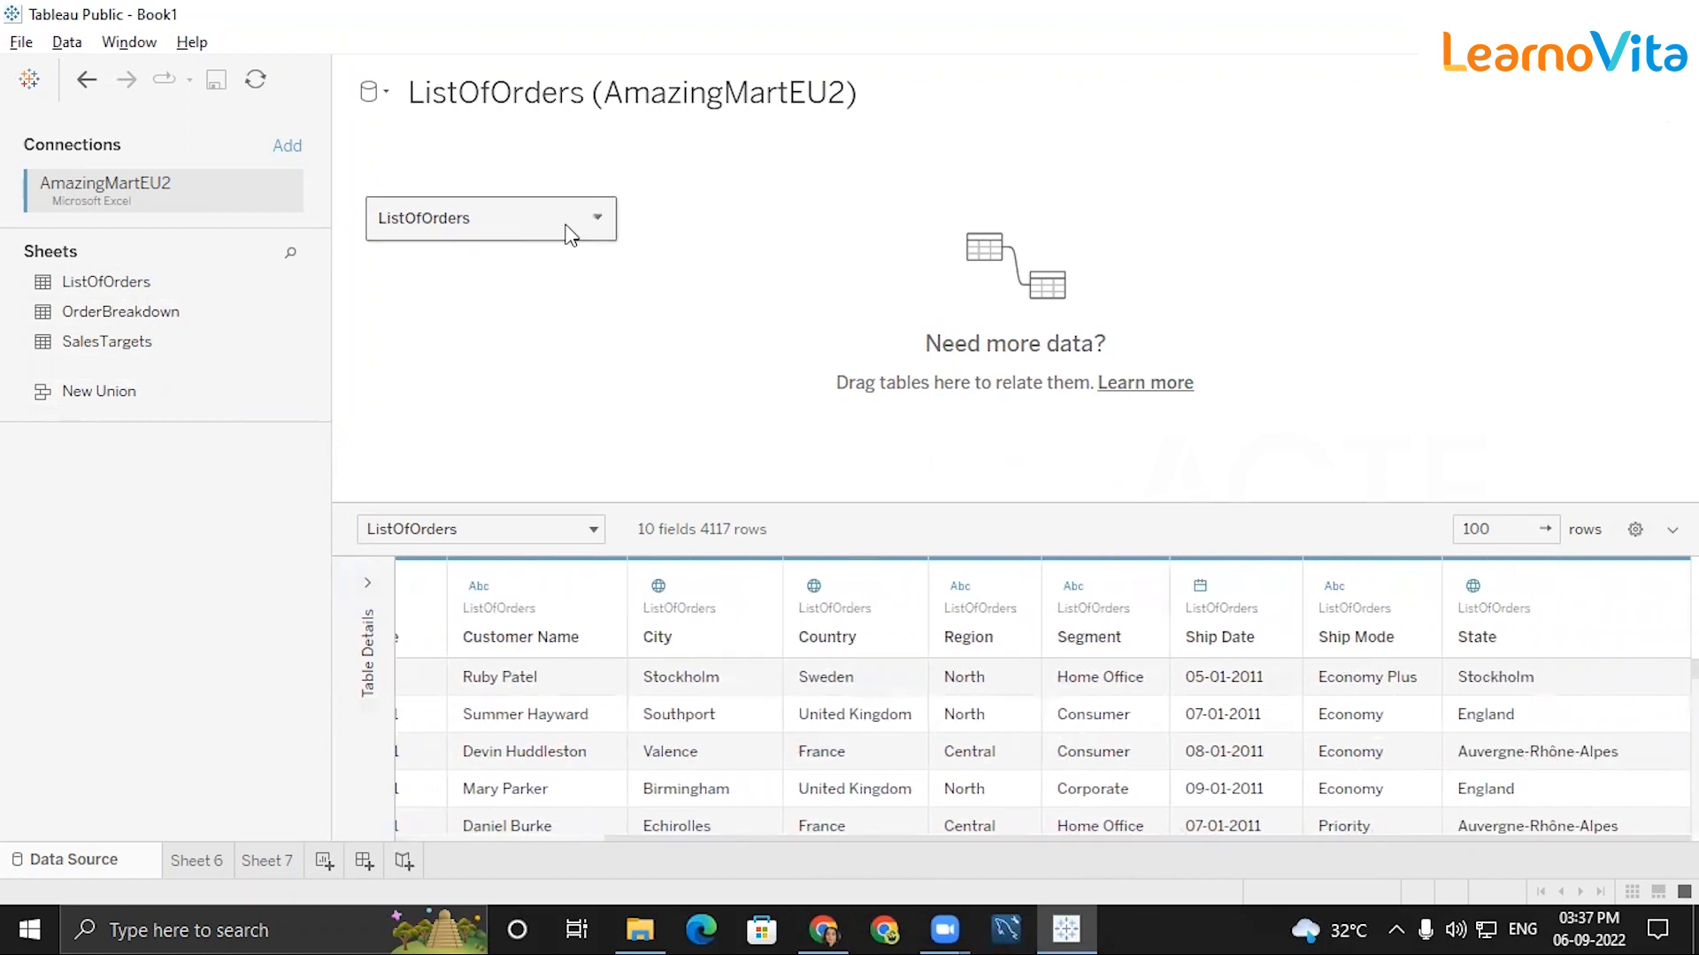
left_click(597, 220)
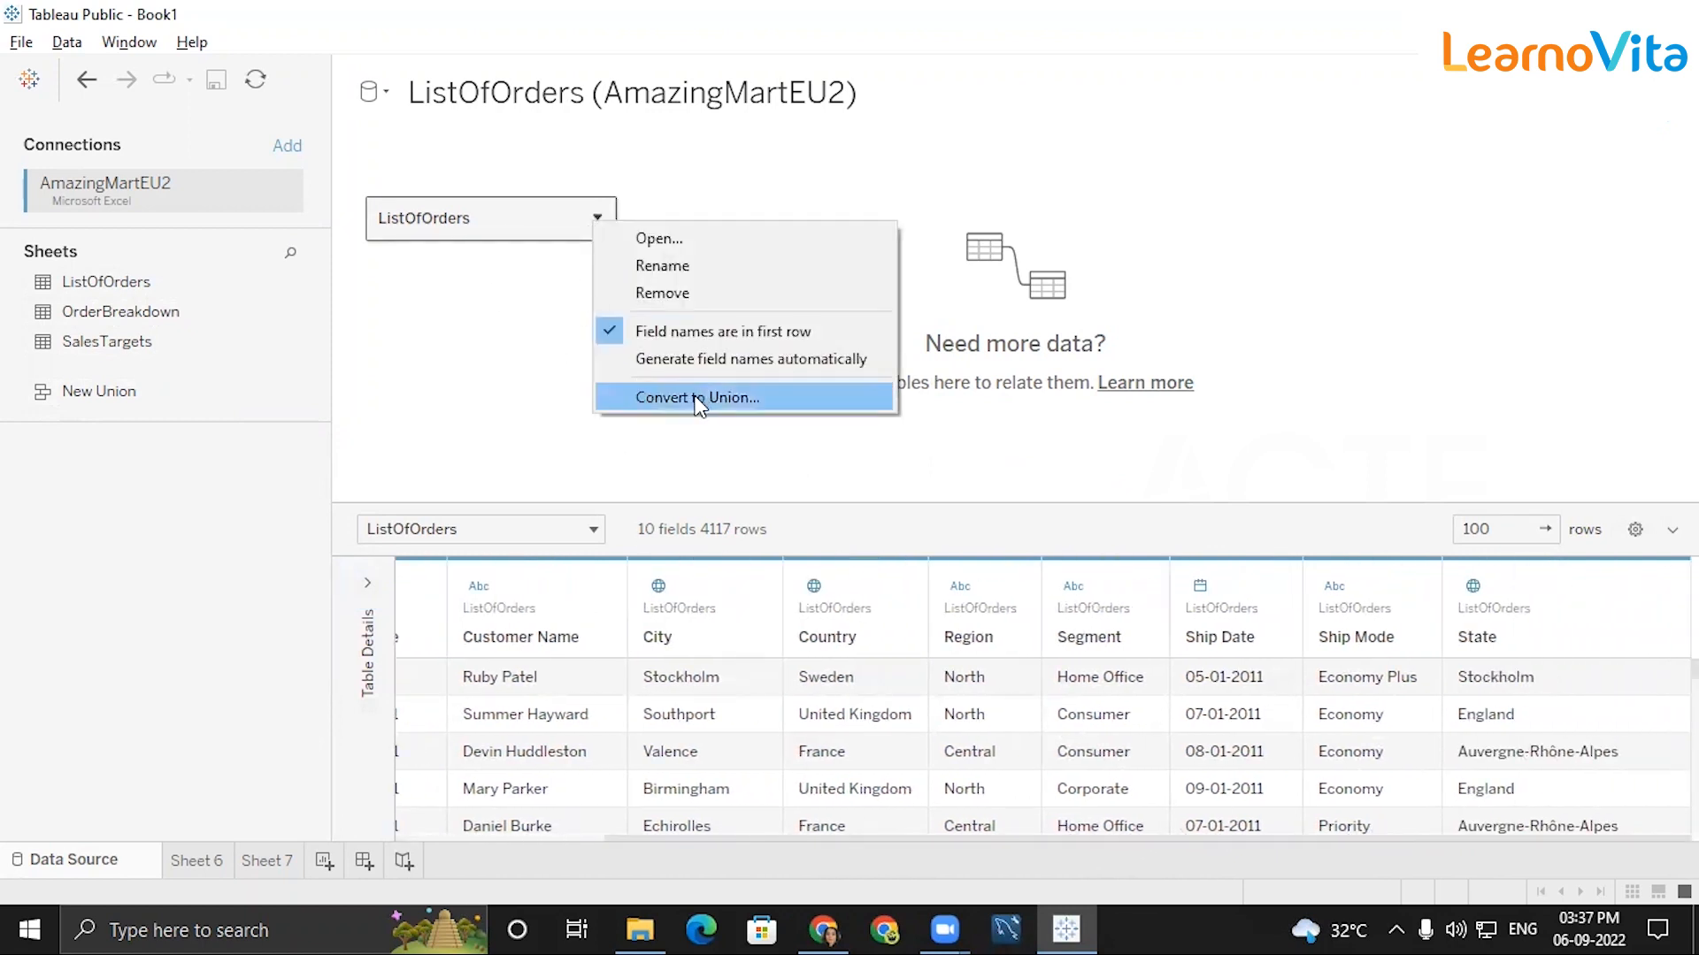
left_click(673, 293)
left_click_drag(115, 315, 569, 260)
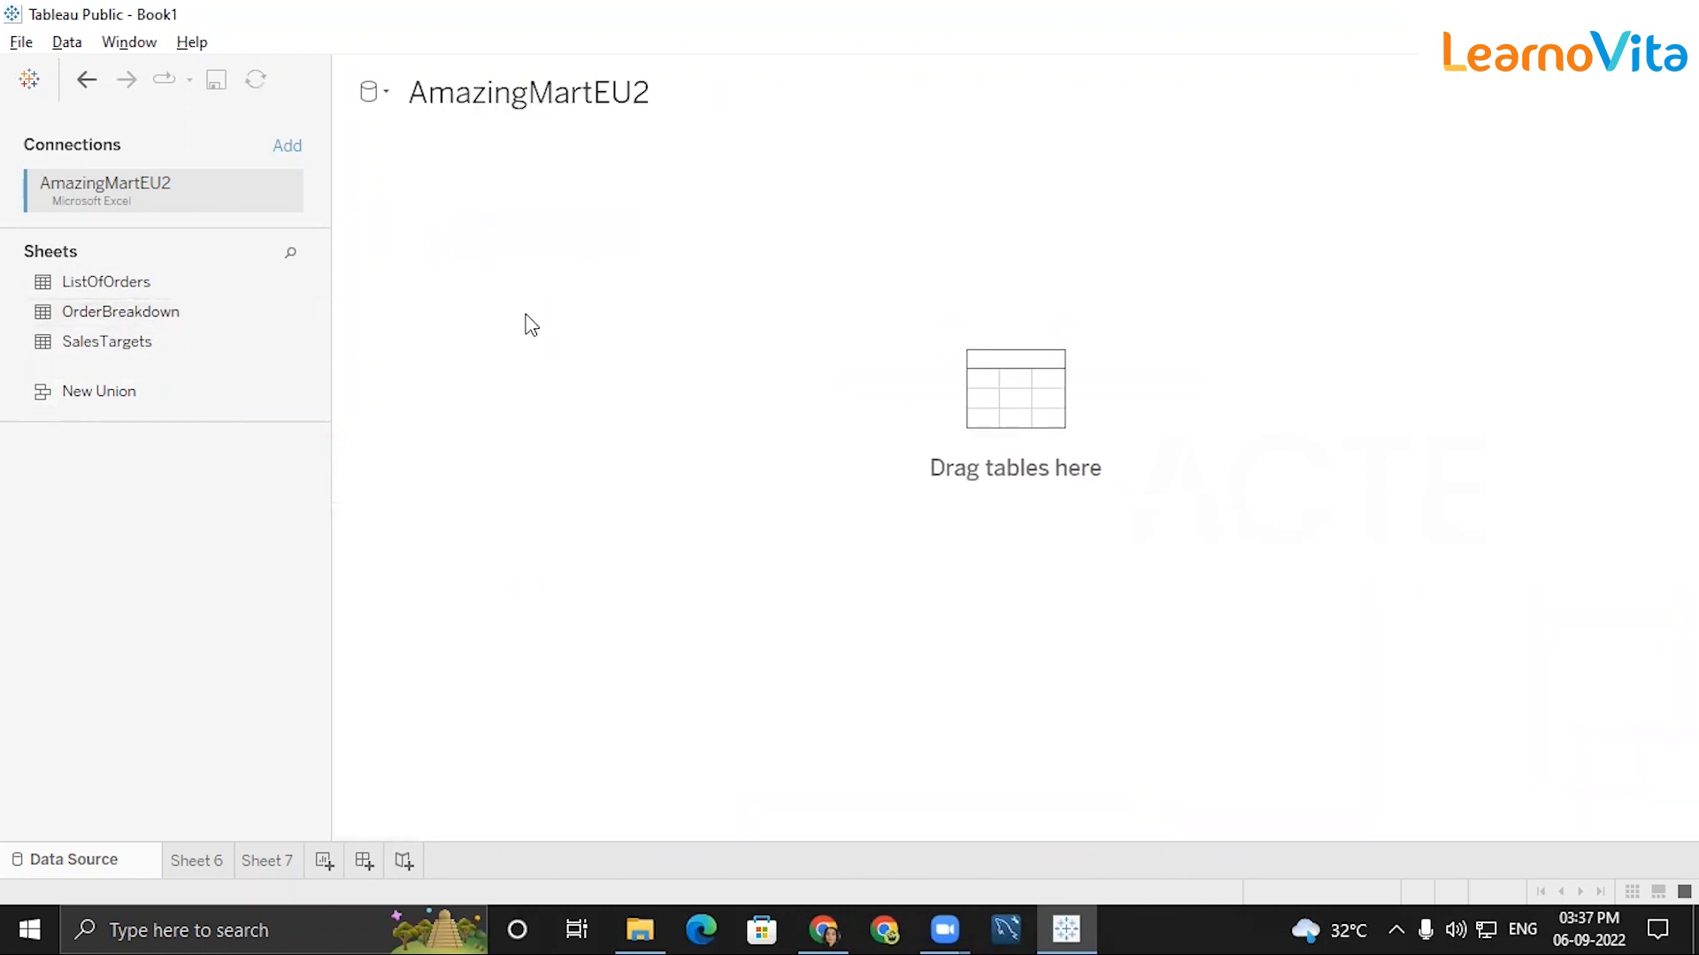
left_click_drag(531, 326, 527, 322)
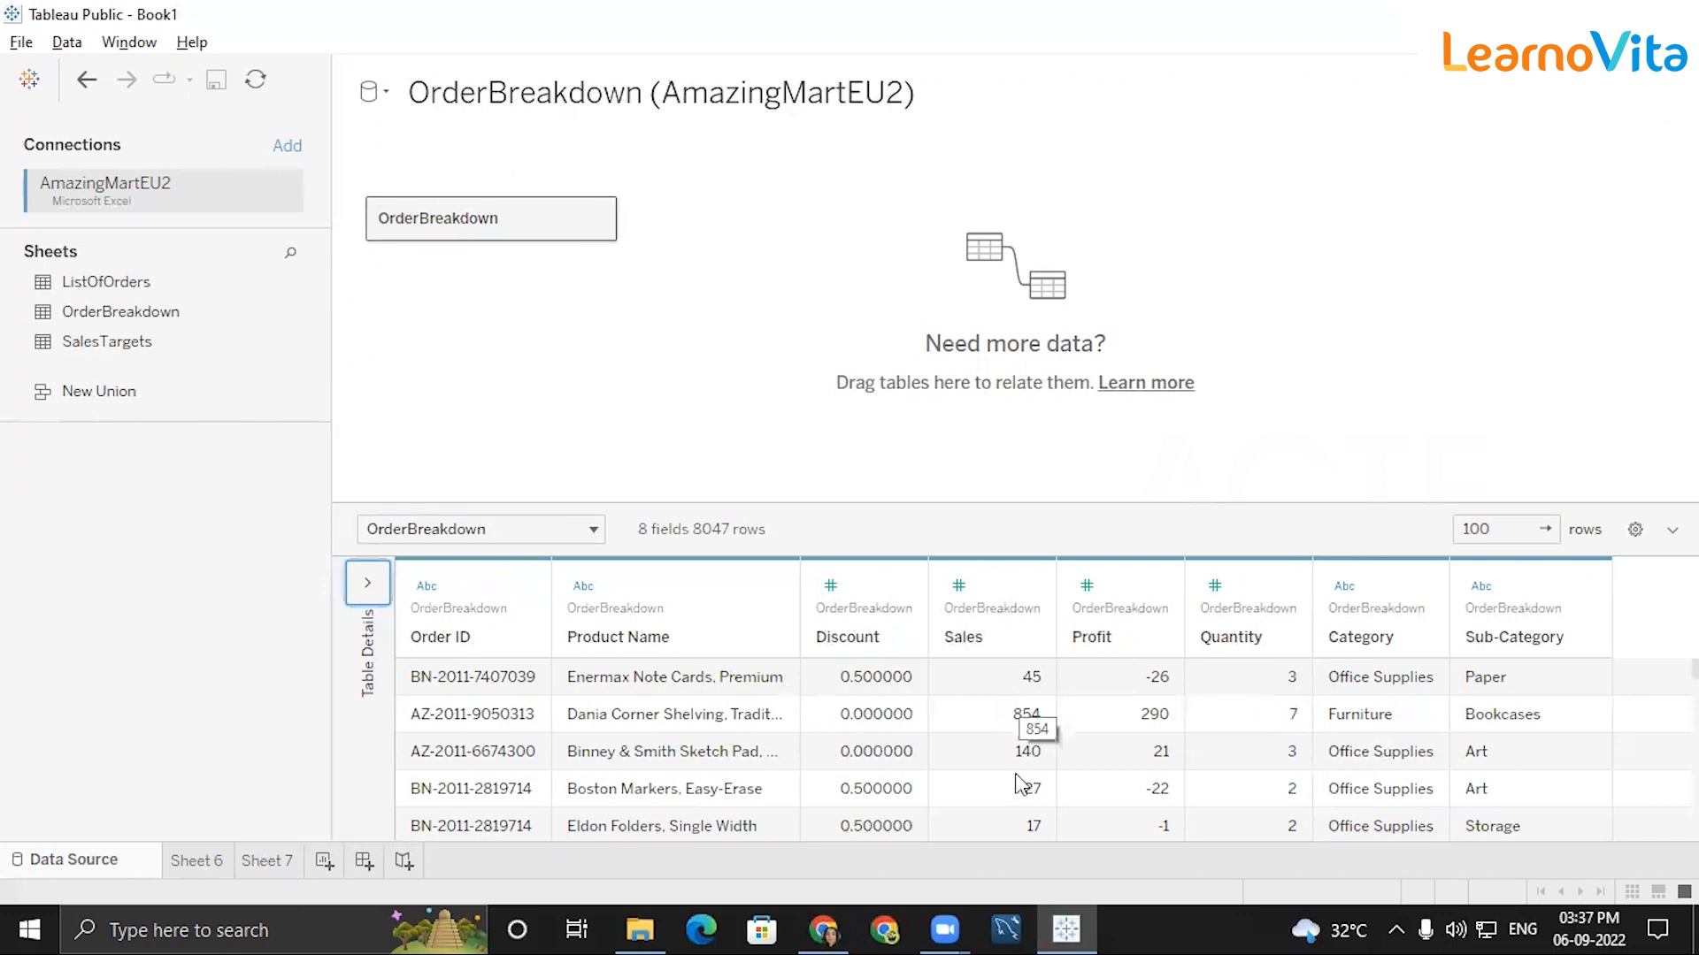
Replace OrderBreakdown on the canvas with SalesTargets and collapse its table details to preview the rows.
left_click(597, 218)
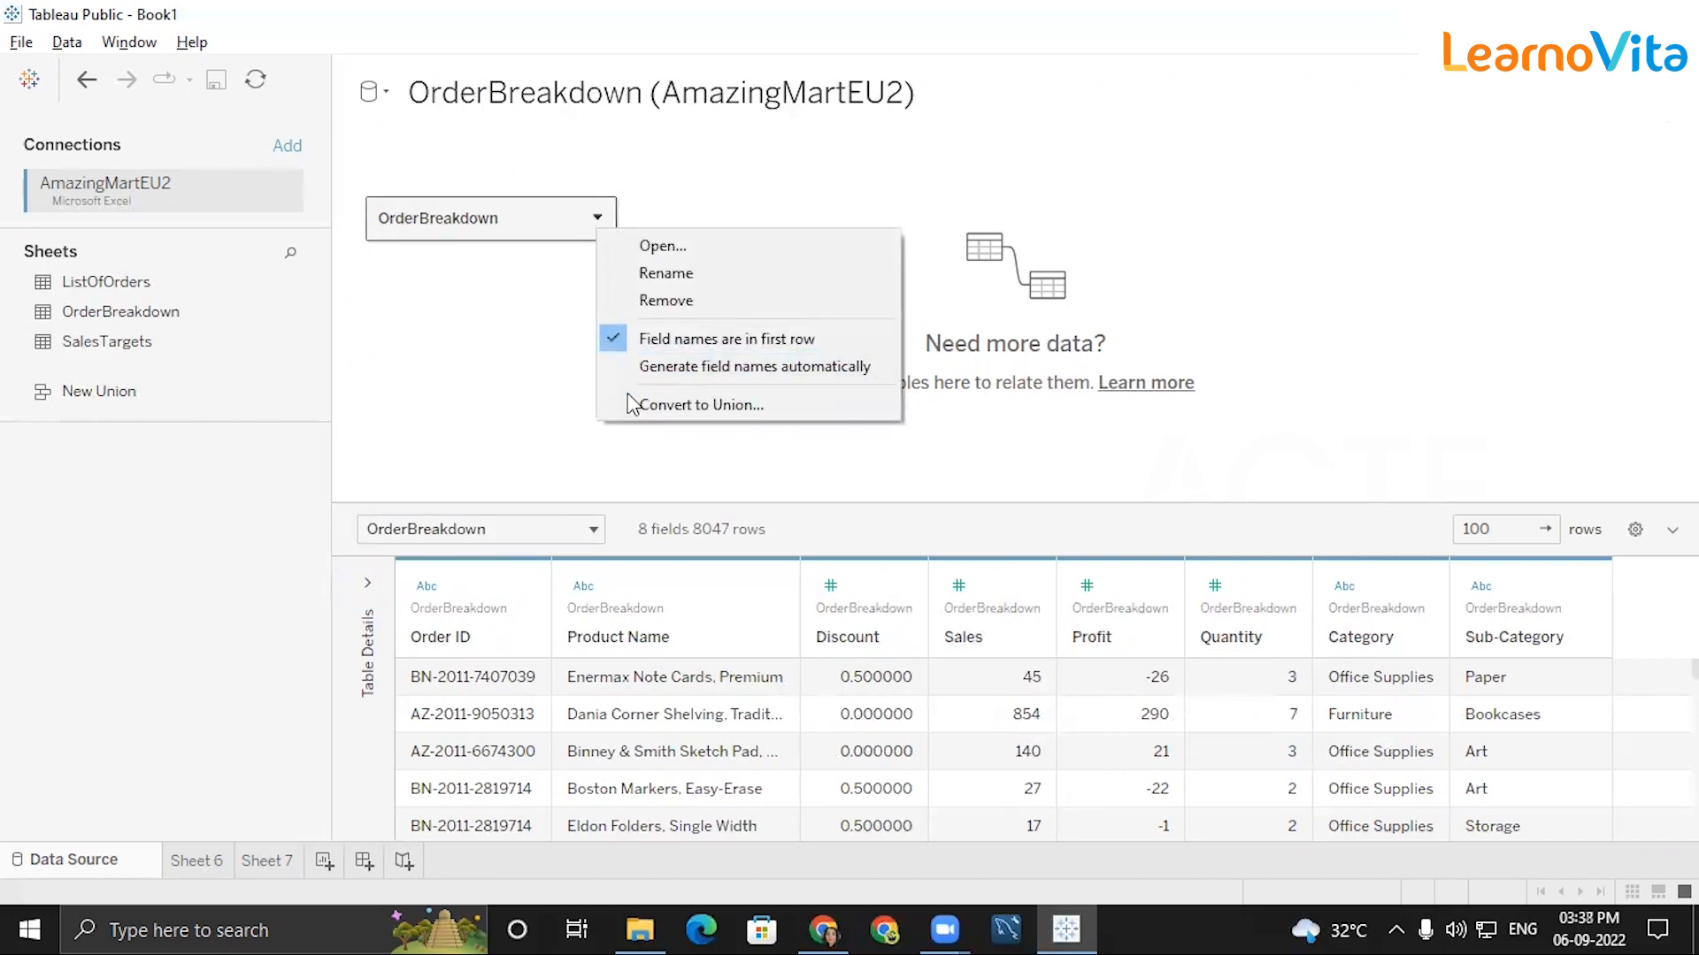
left_click(570, 317)
left_click_drag(137, 357, 571, 256)
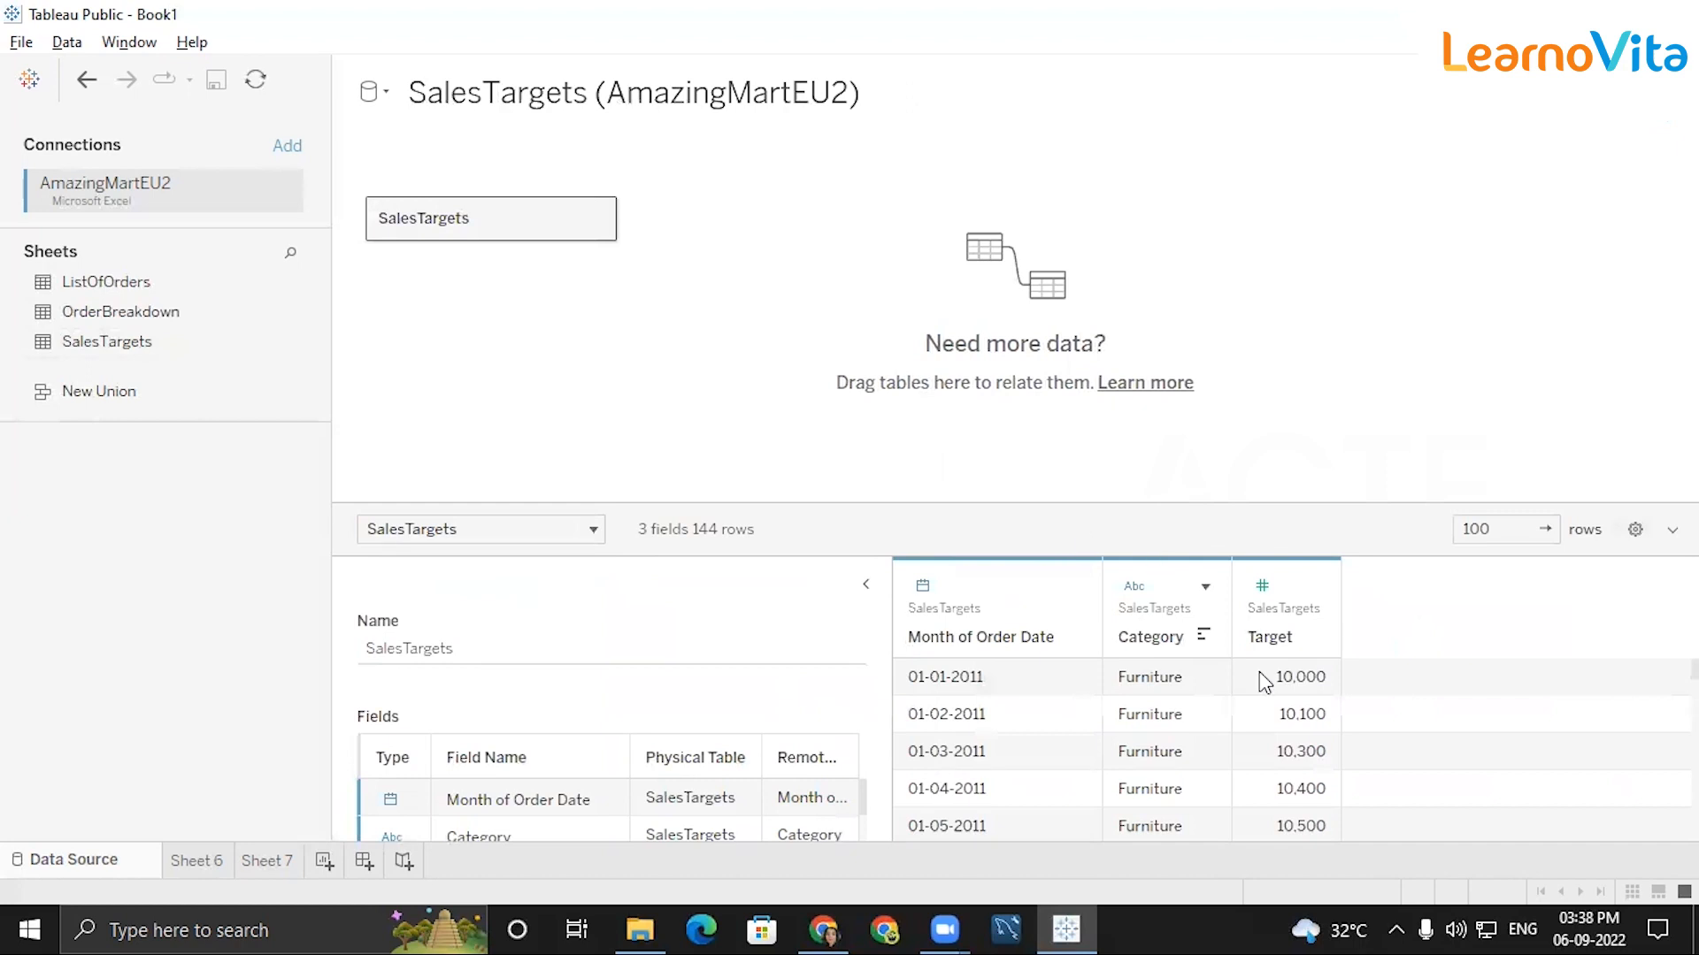
left_click(865, 582)
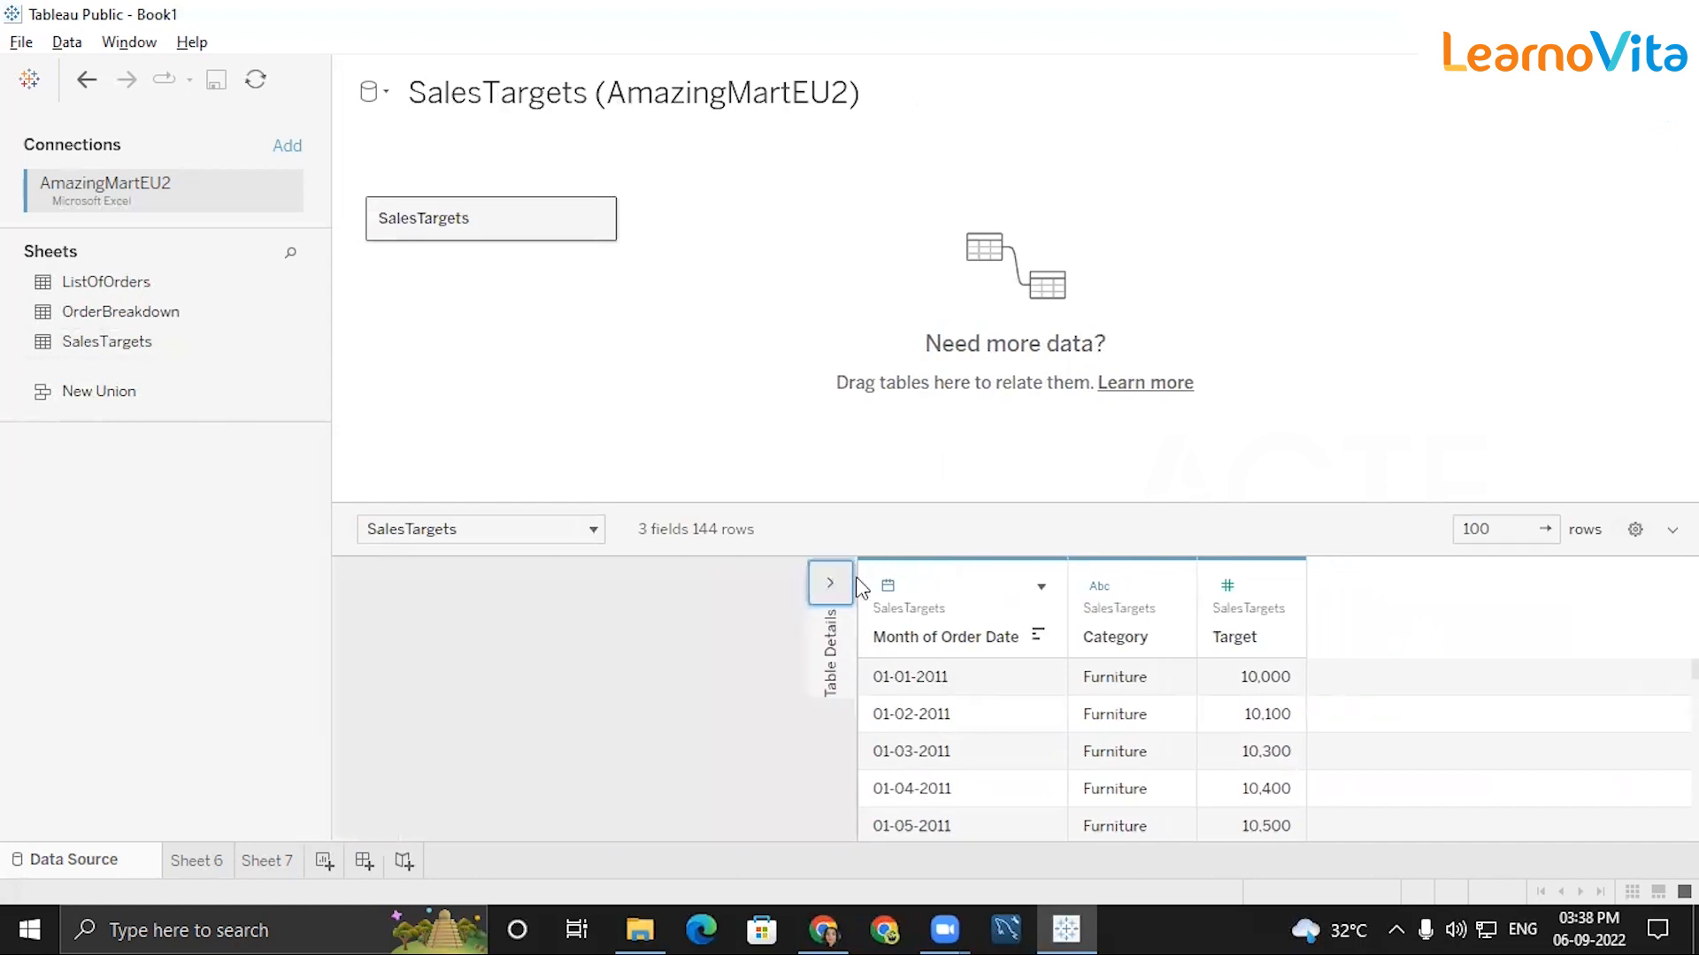
Remove the SalesTargets table from the data source canvas.
left_click(595, 218)
left_click(801, 262)
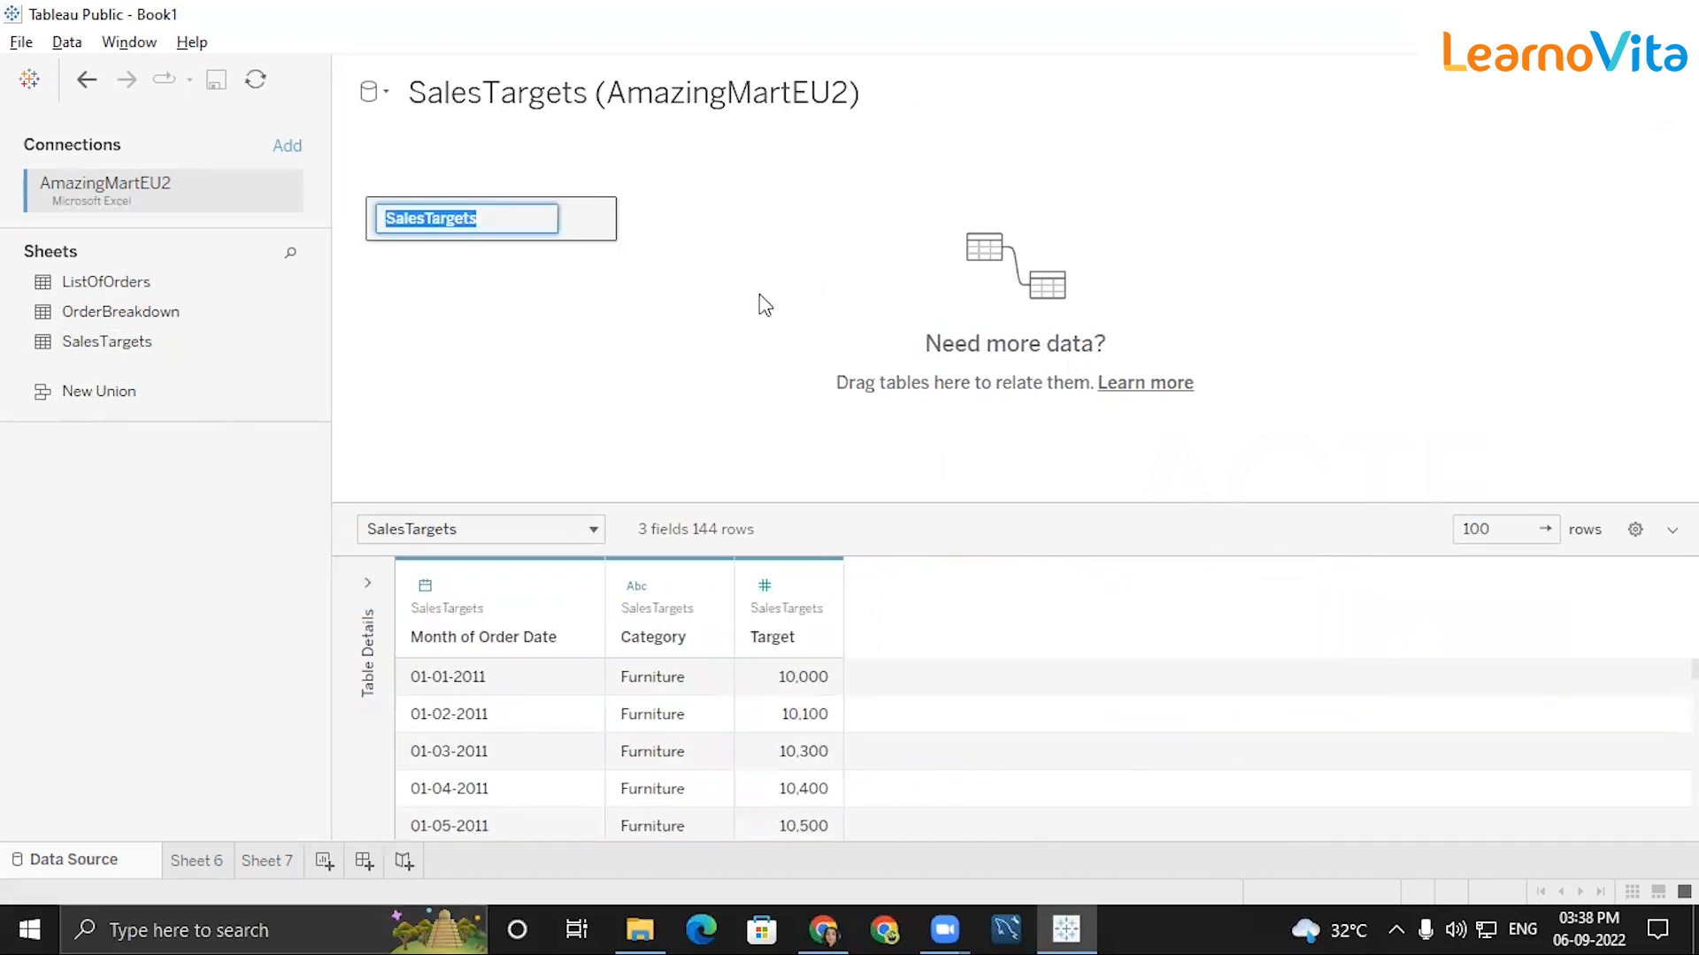
left_click(595, 219)
left_click(704, 299)
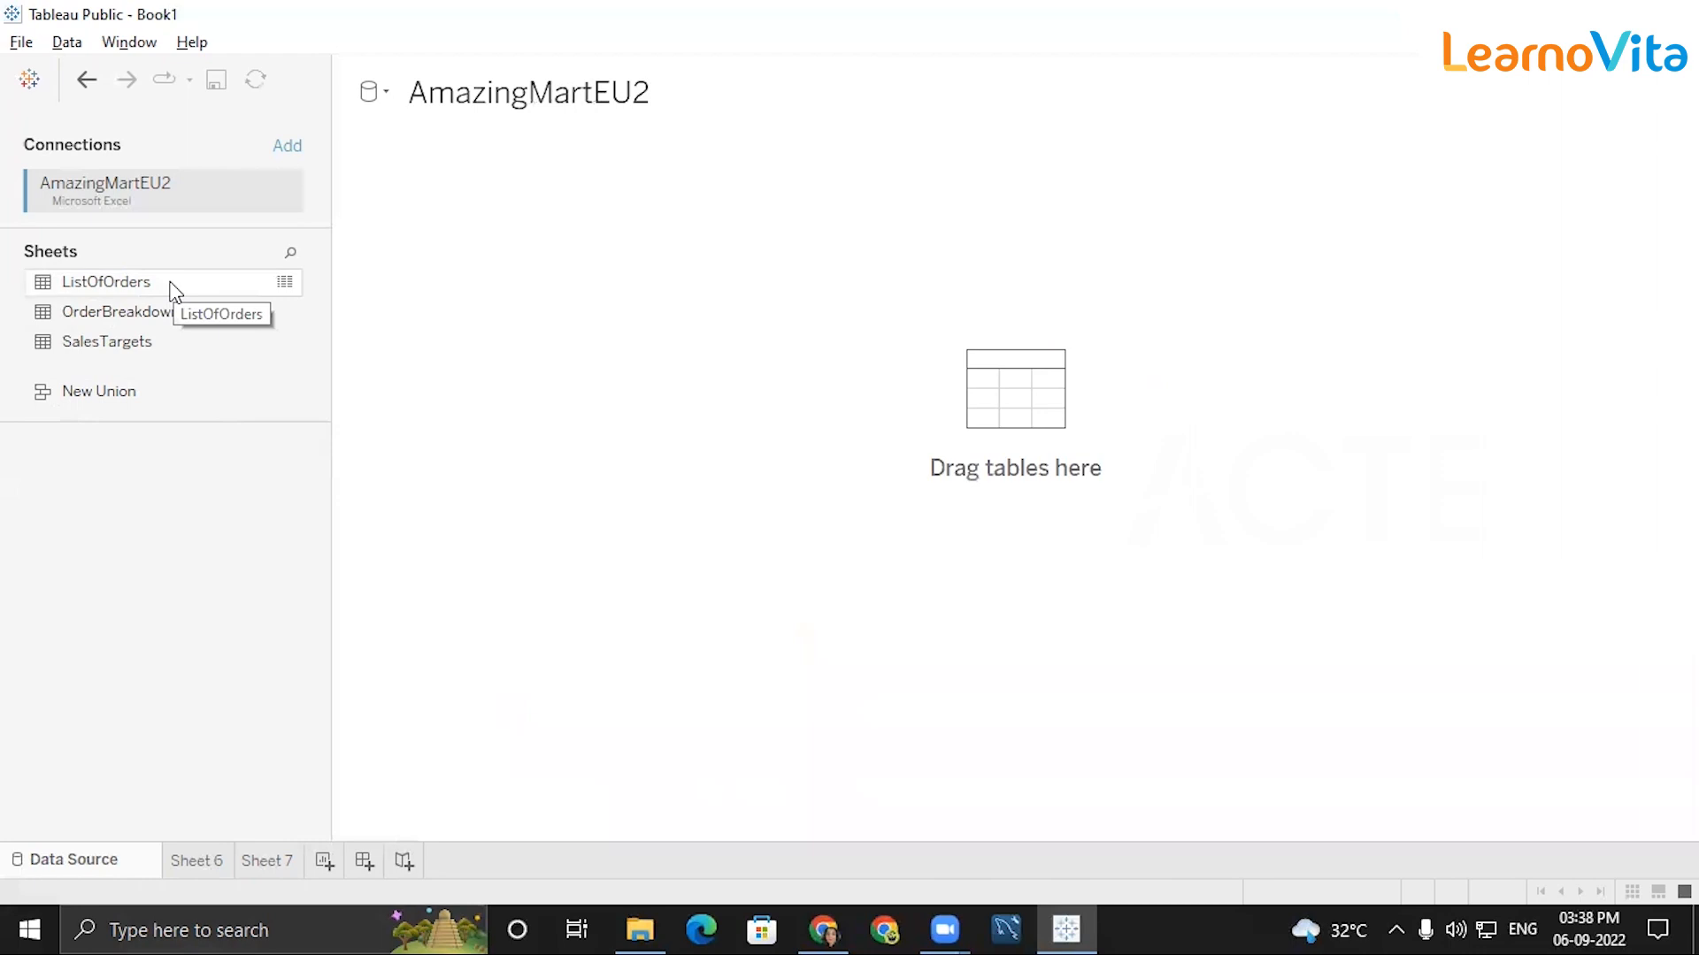
Add ListOfOrders to the canvas, relate OrderBreakdown to it, and collapse the relationship details.
left_click_drag(107, 282, 492, 305)
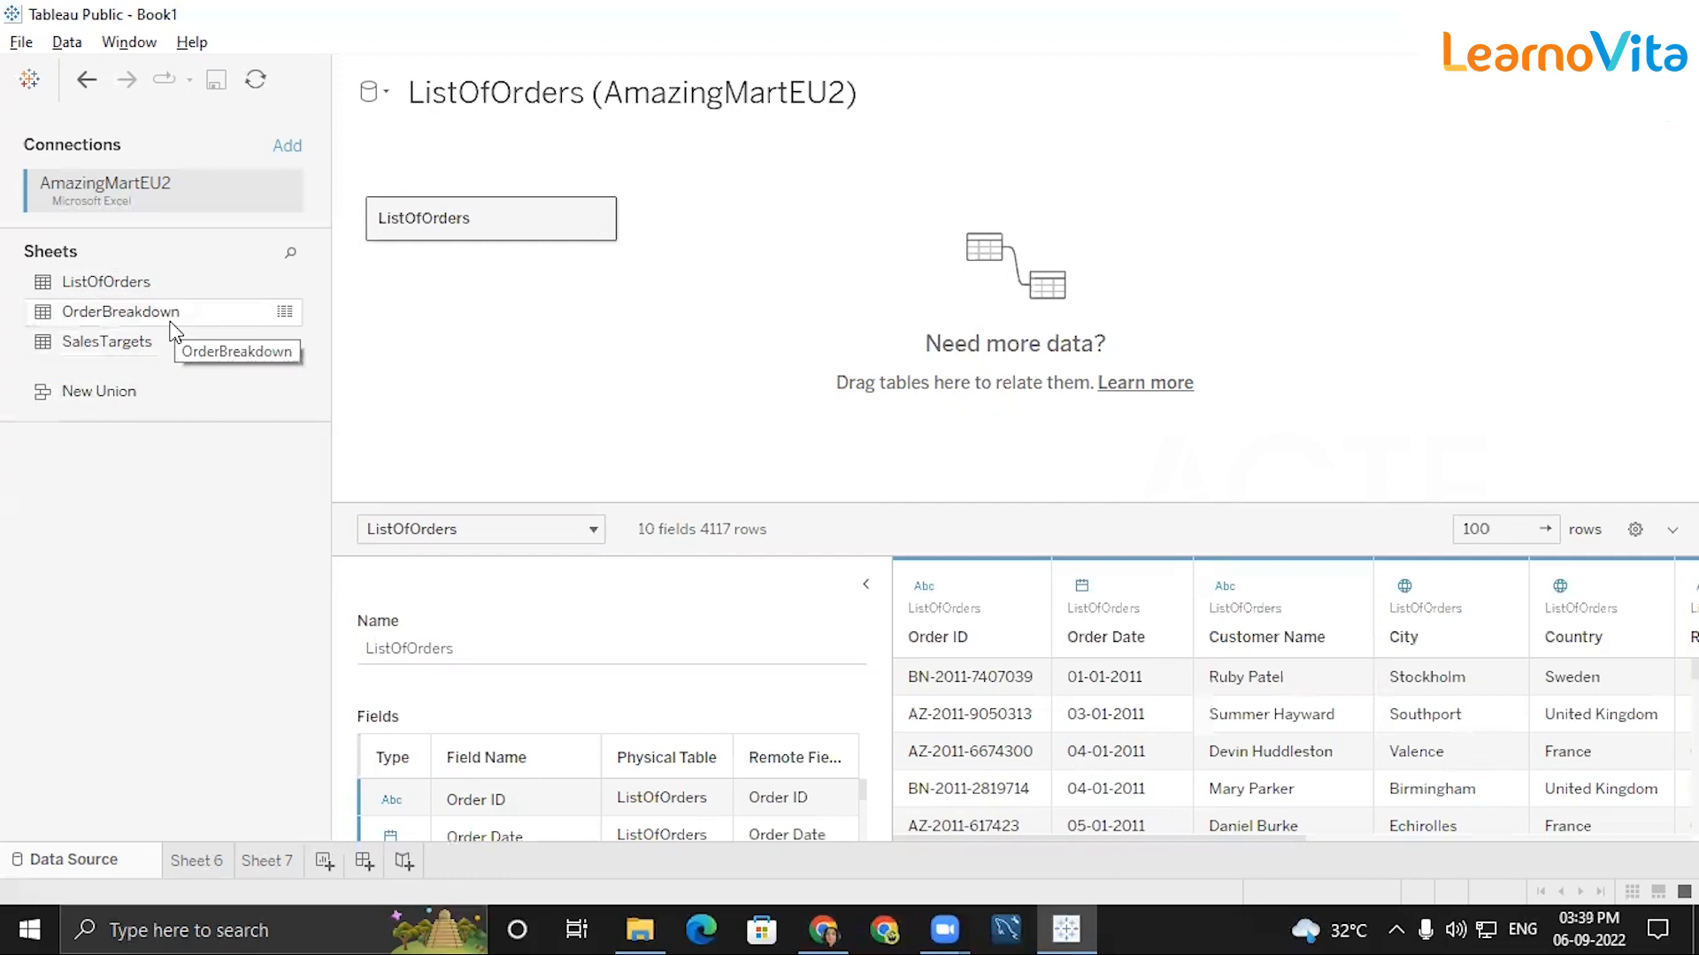
left_click_drag(175, 331, 739, 245)
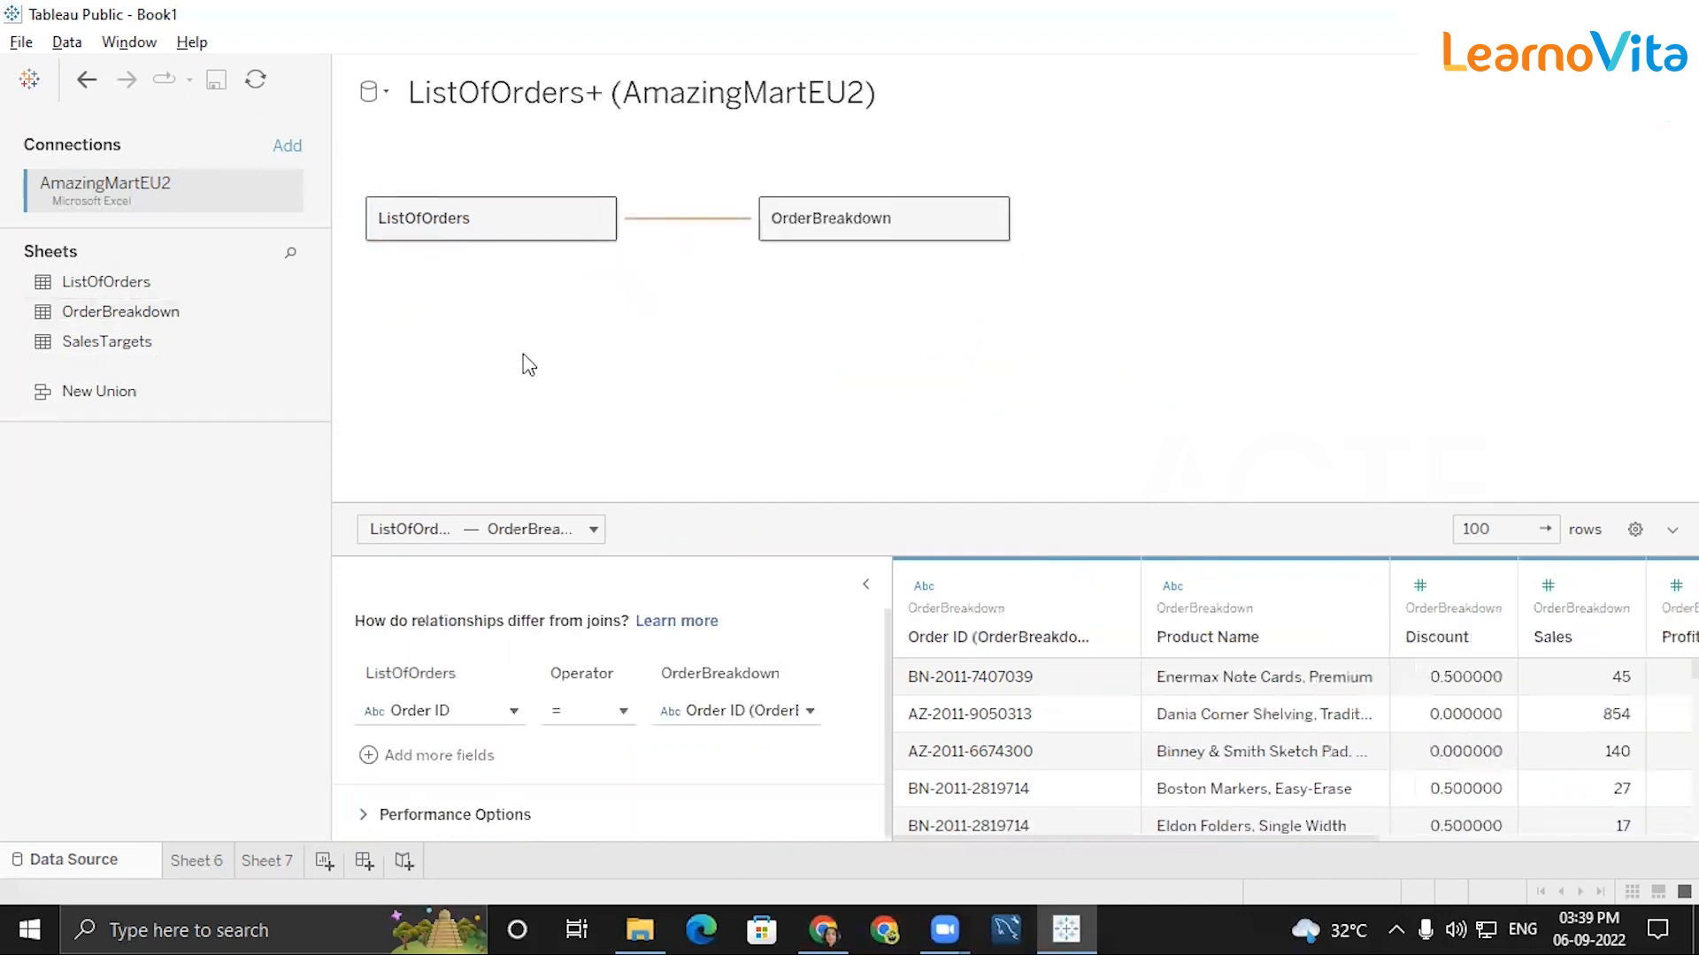
left_click(870, 589)
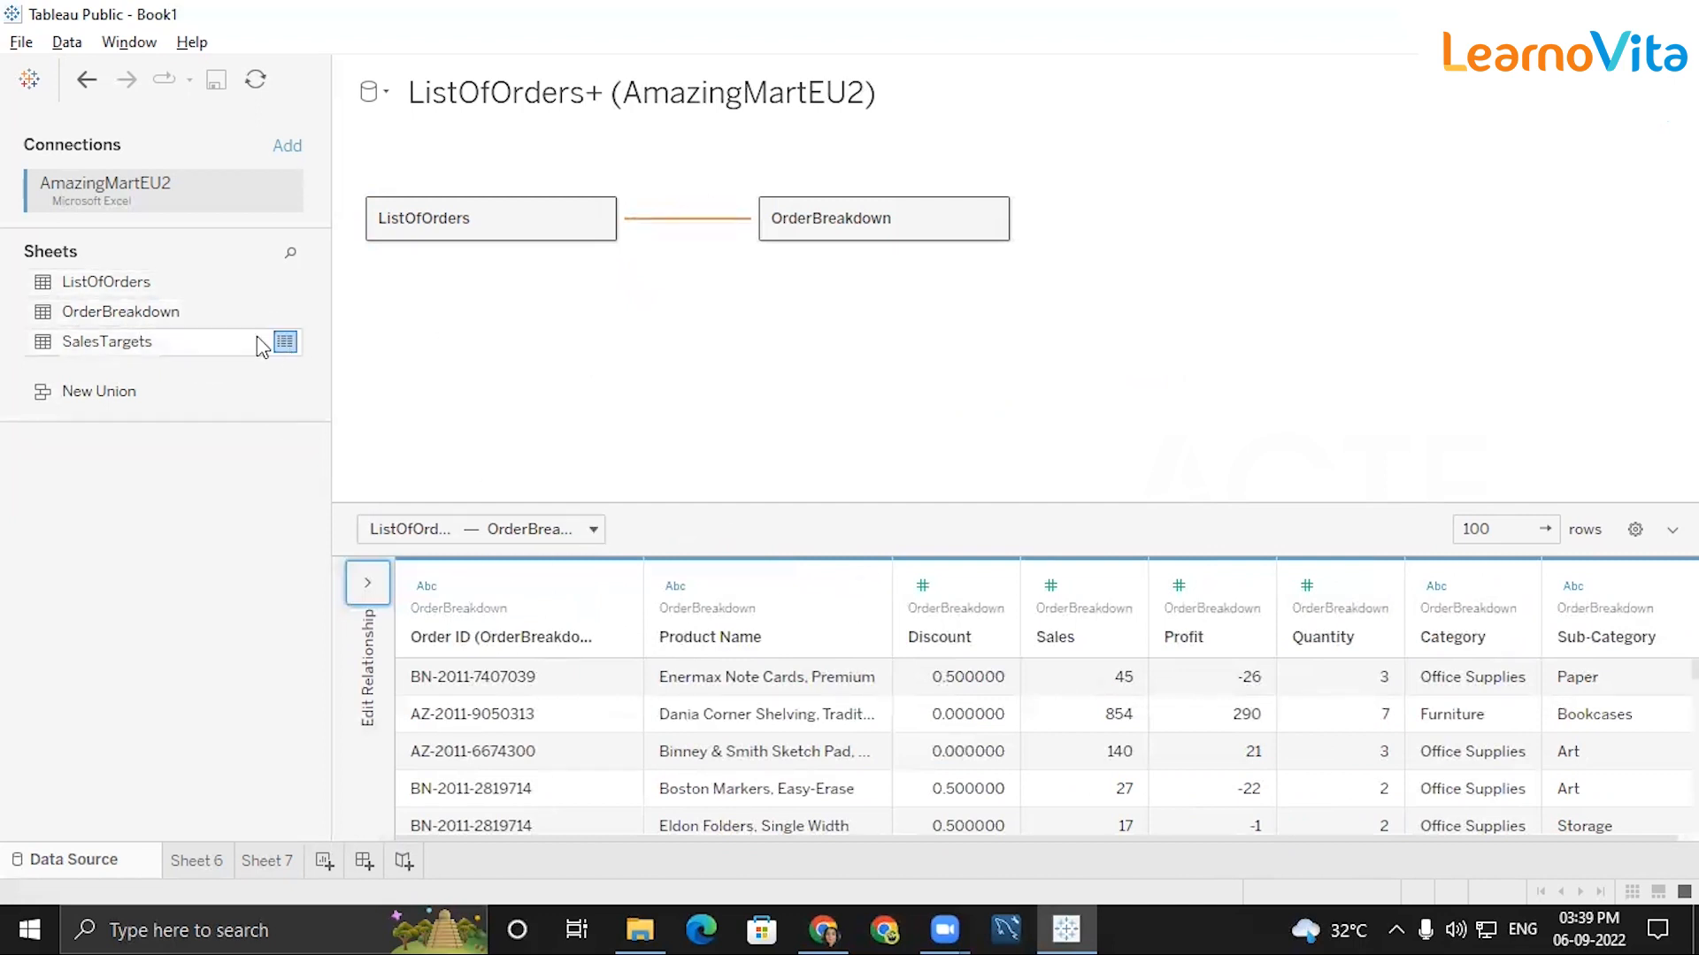
Add a second AmazingMartEU2 data source containing only the SalesTargets table and open Sheet 6.
left_click(30, 81)
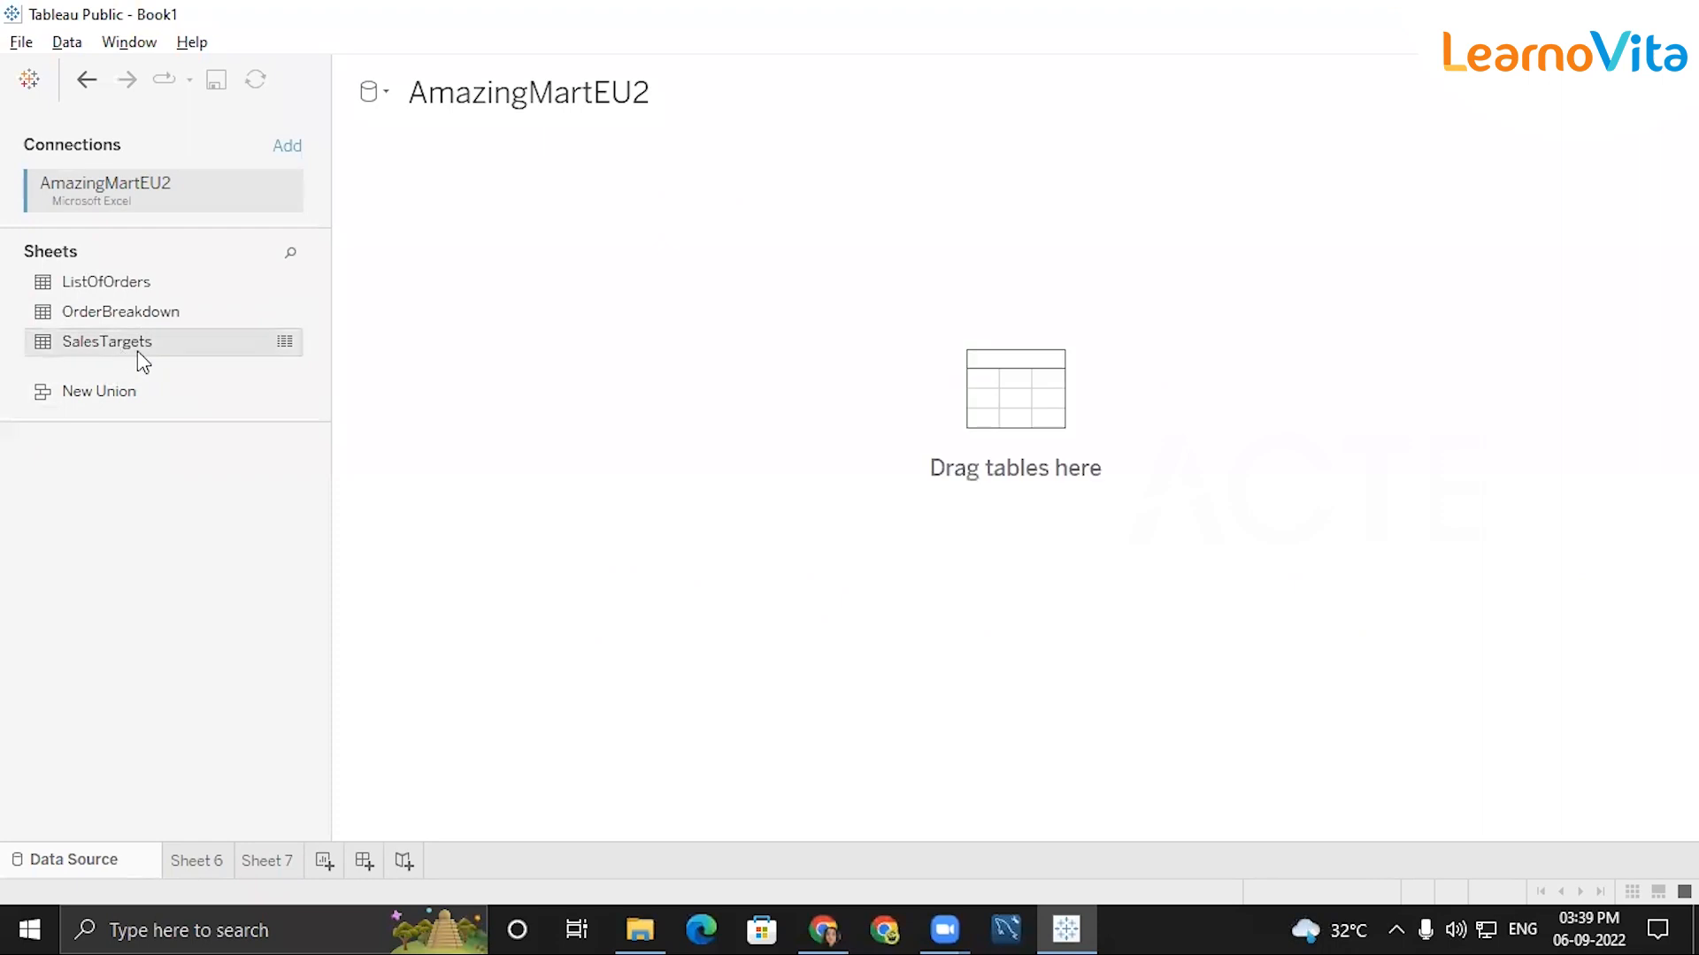
left_click_drag(136, 350, 494, 245)
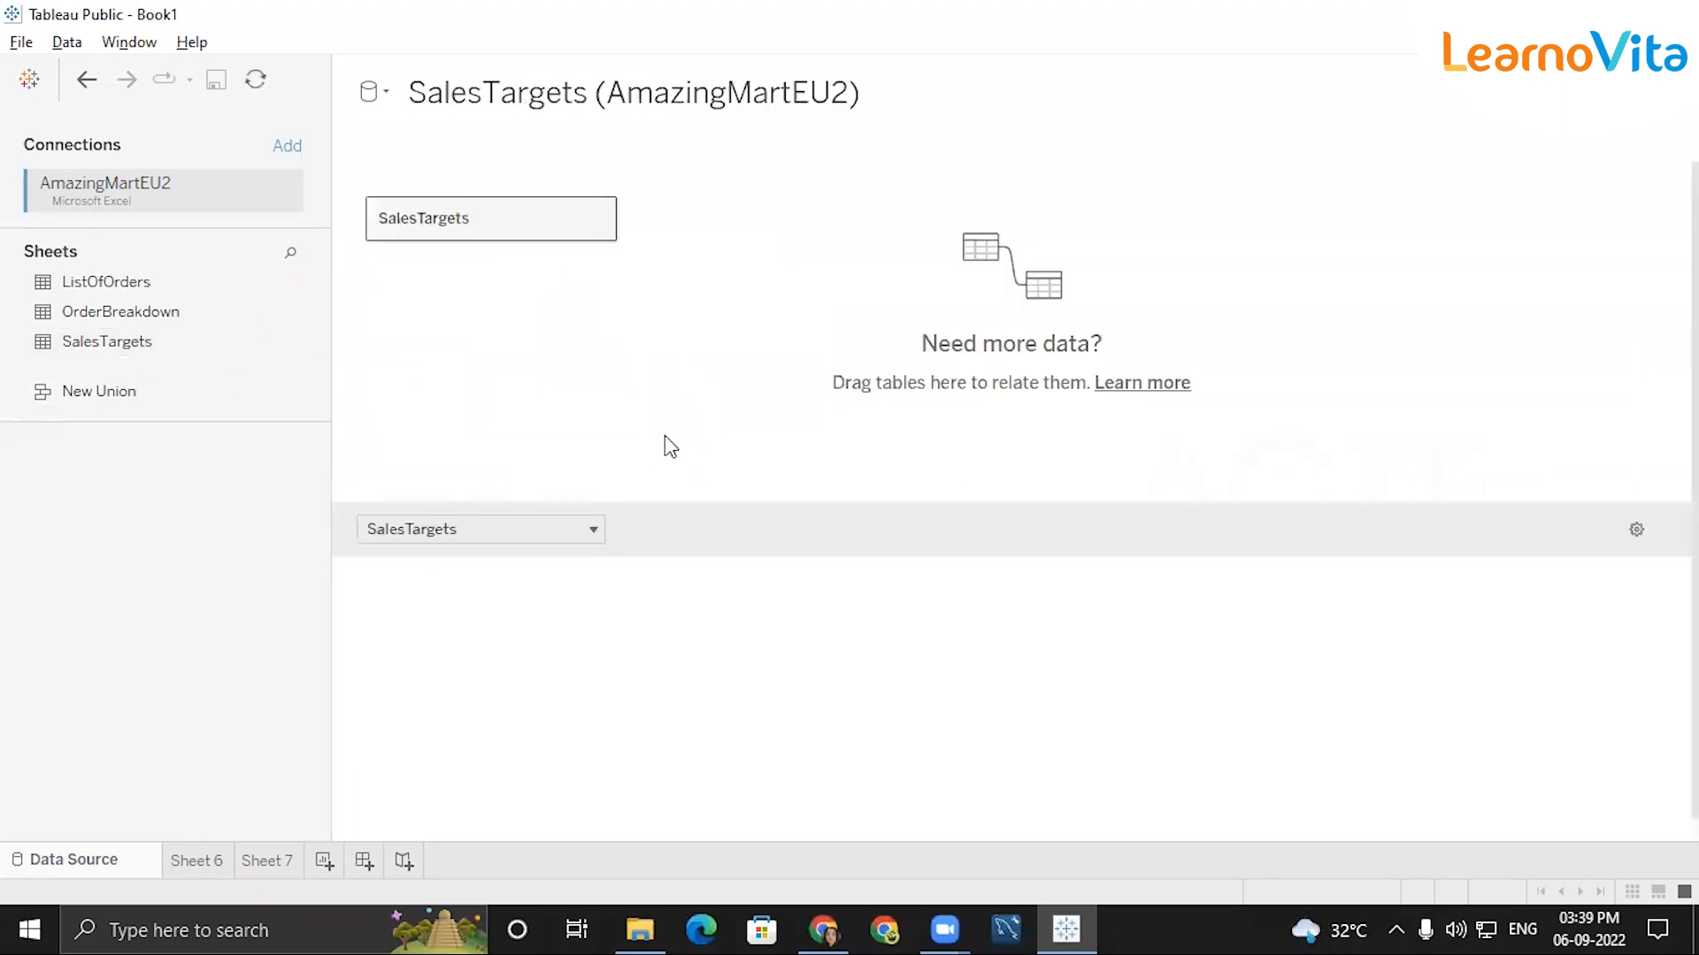
left_click(191, 864)
mouse_move(190, 866)
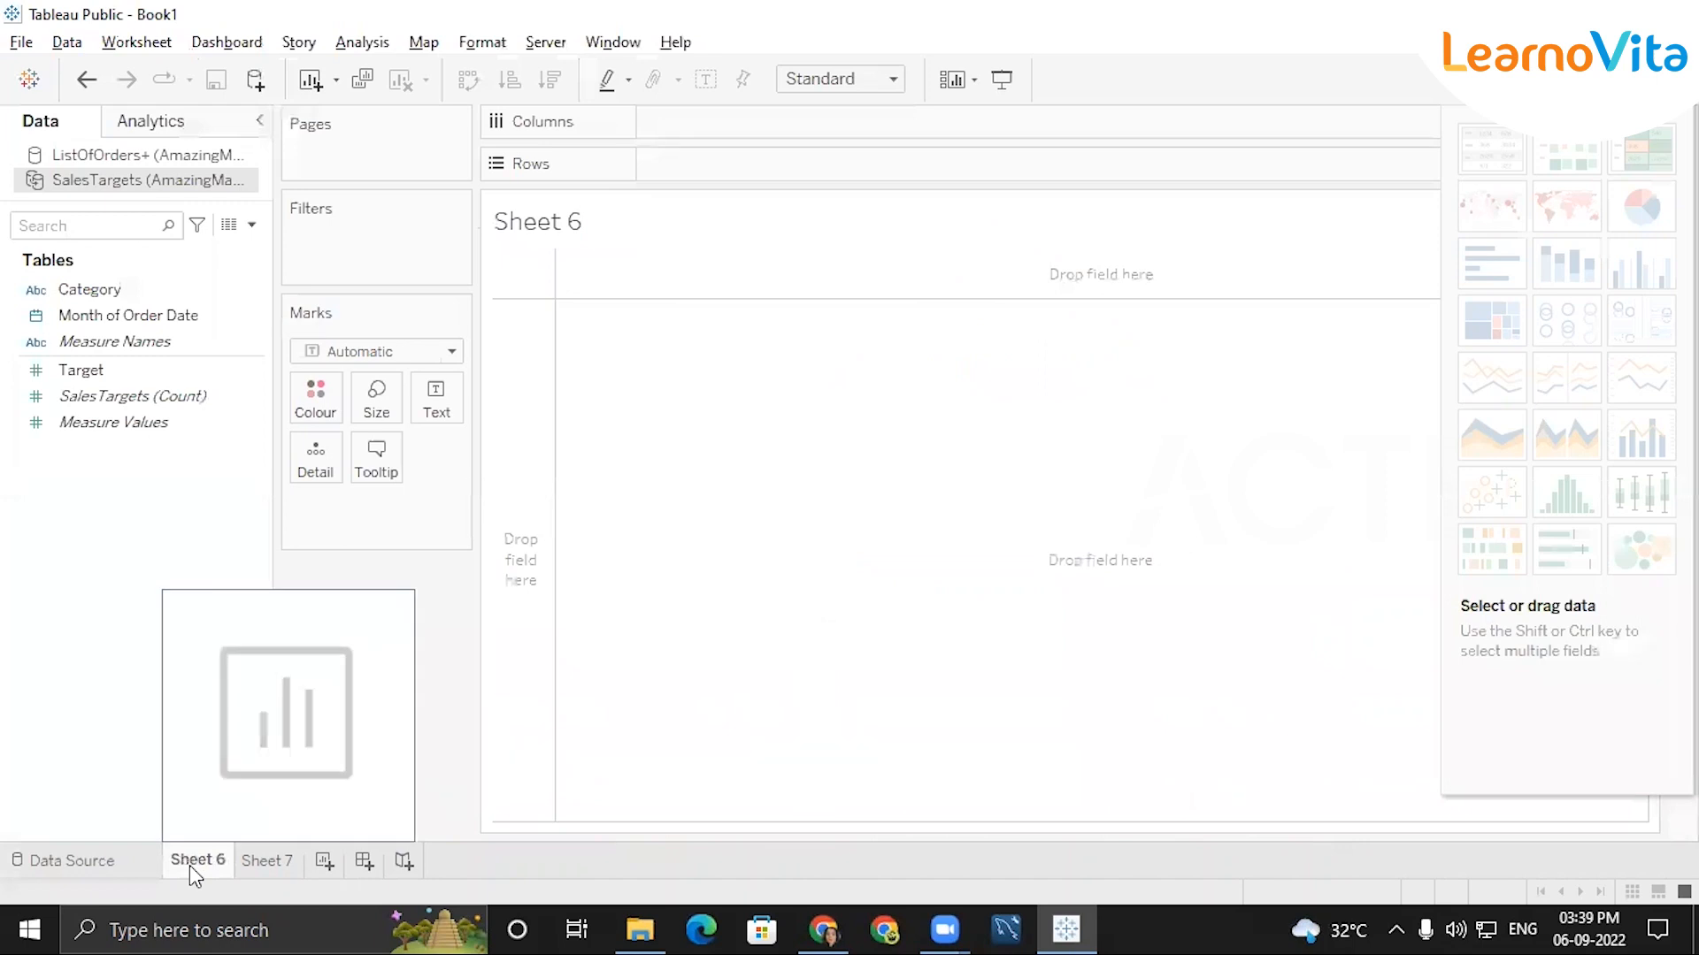
Review the ListOfOrders+ fields on Sheet 6 and the related tables and rows on its data source page.
left_click(143, 157)
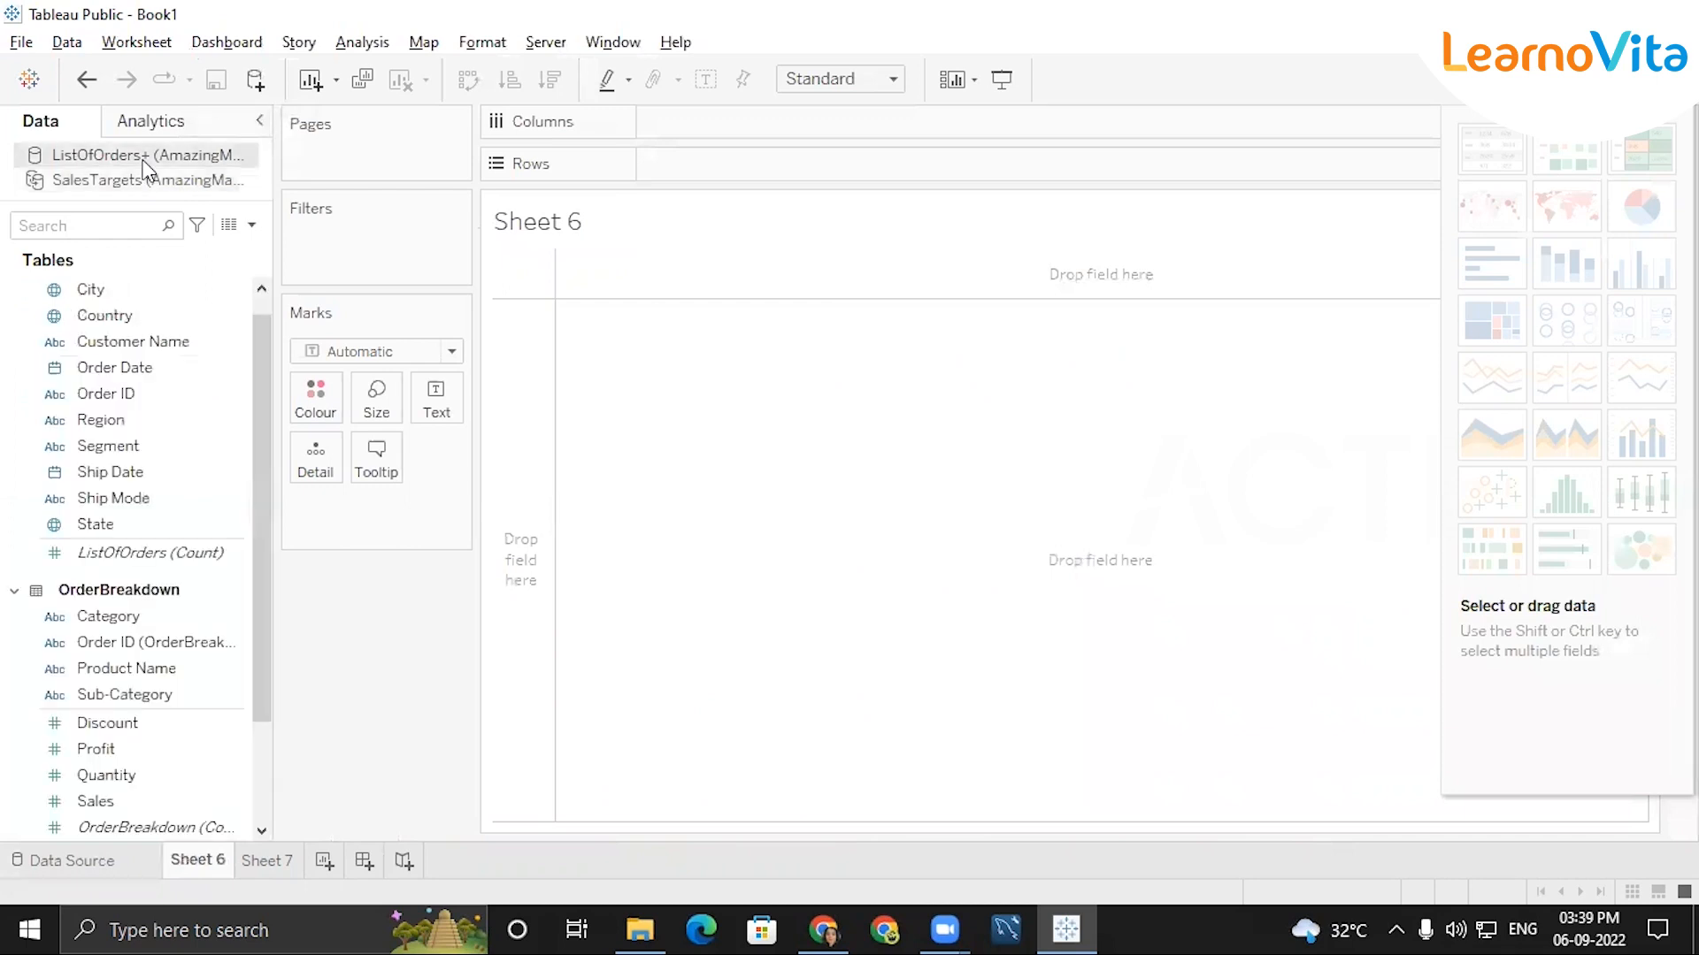
left_click(53, 863)
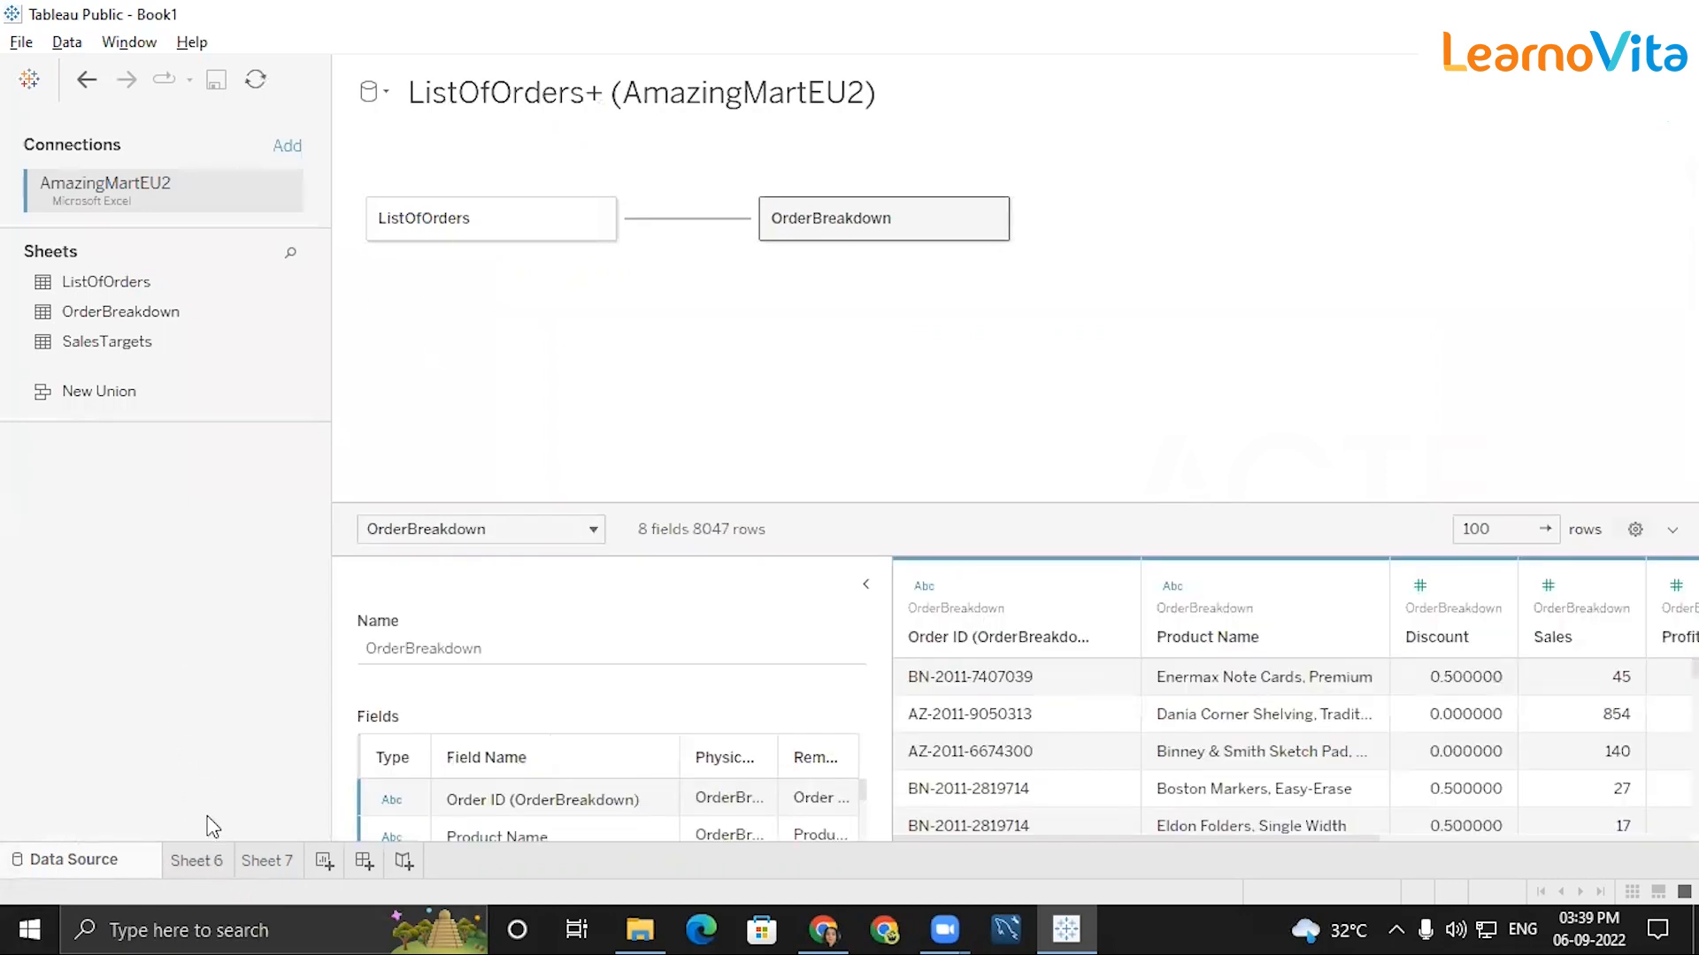
left_click(205, 864)
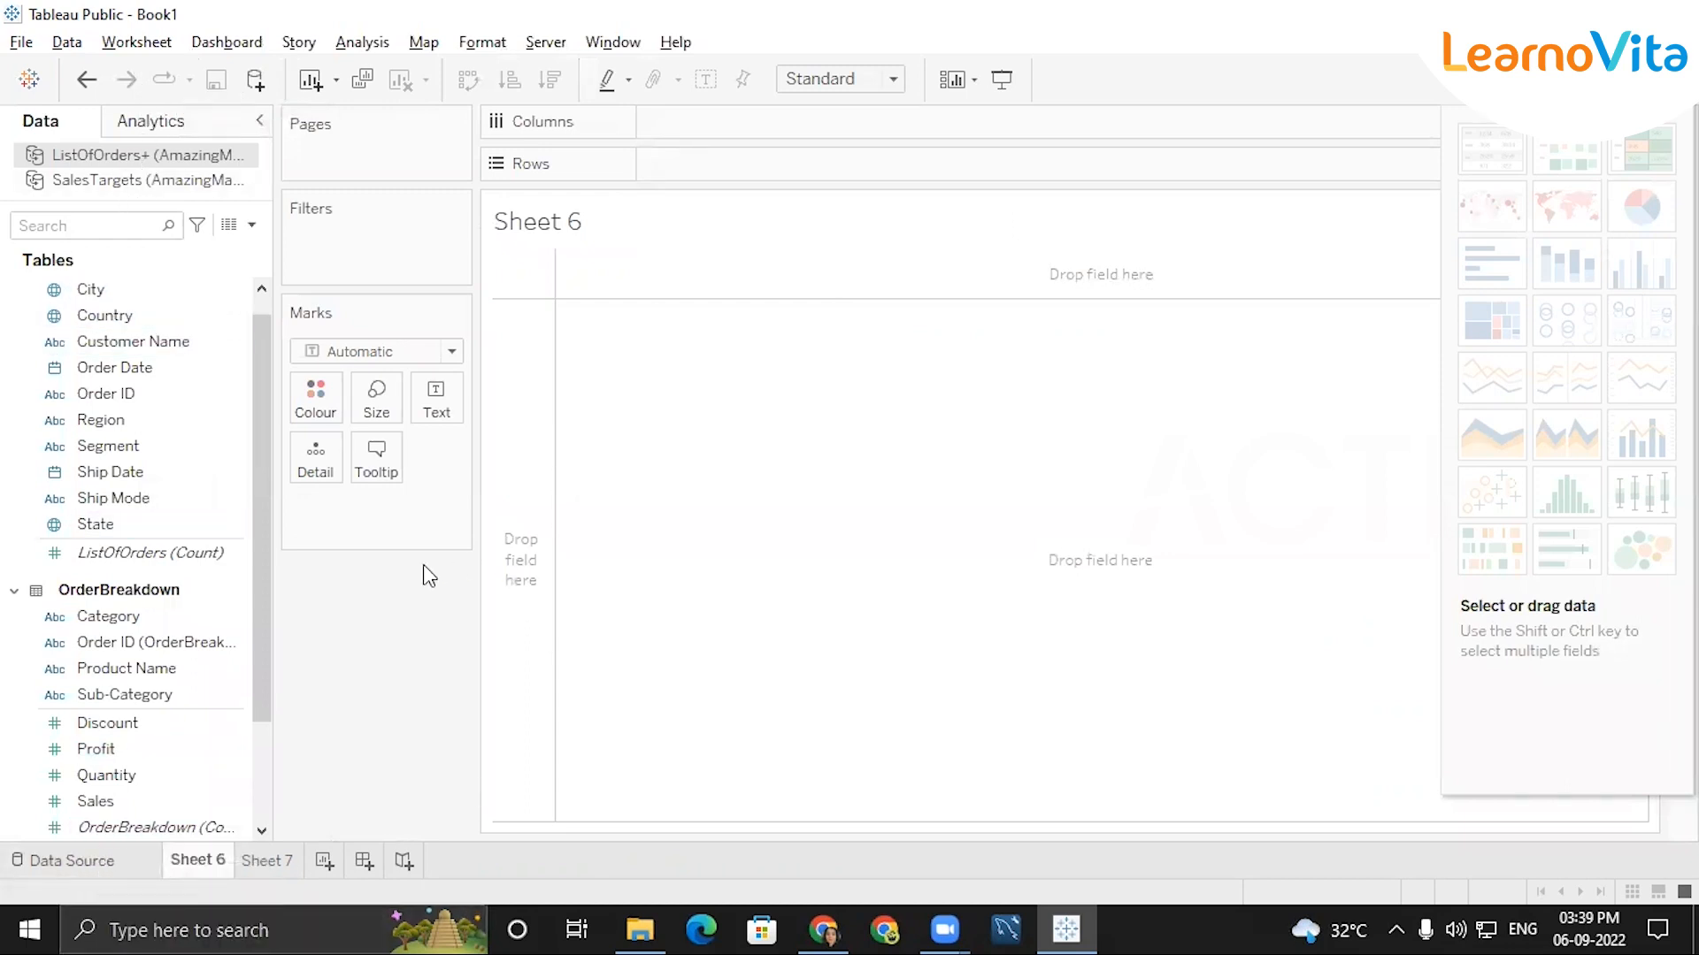
left_click(82, 857)
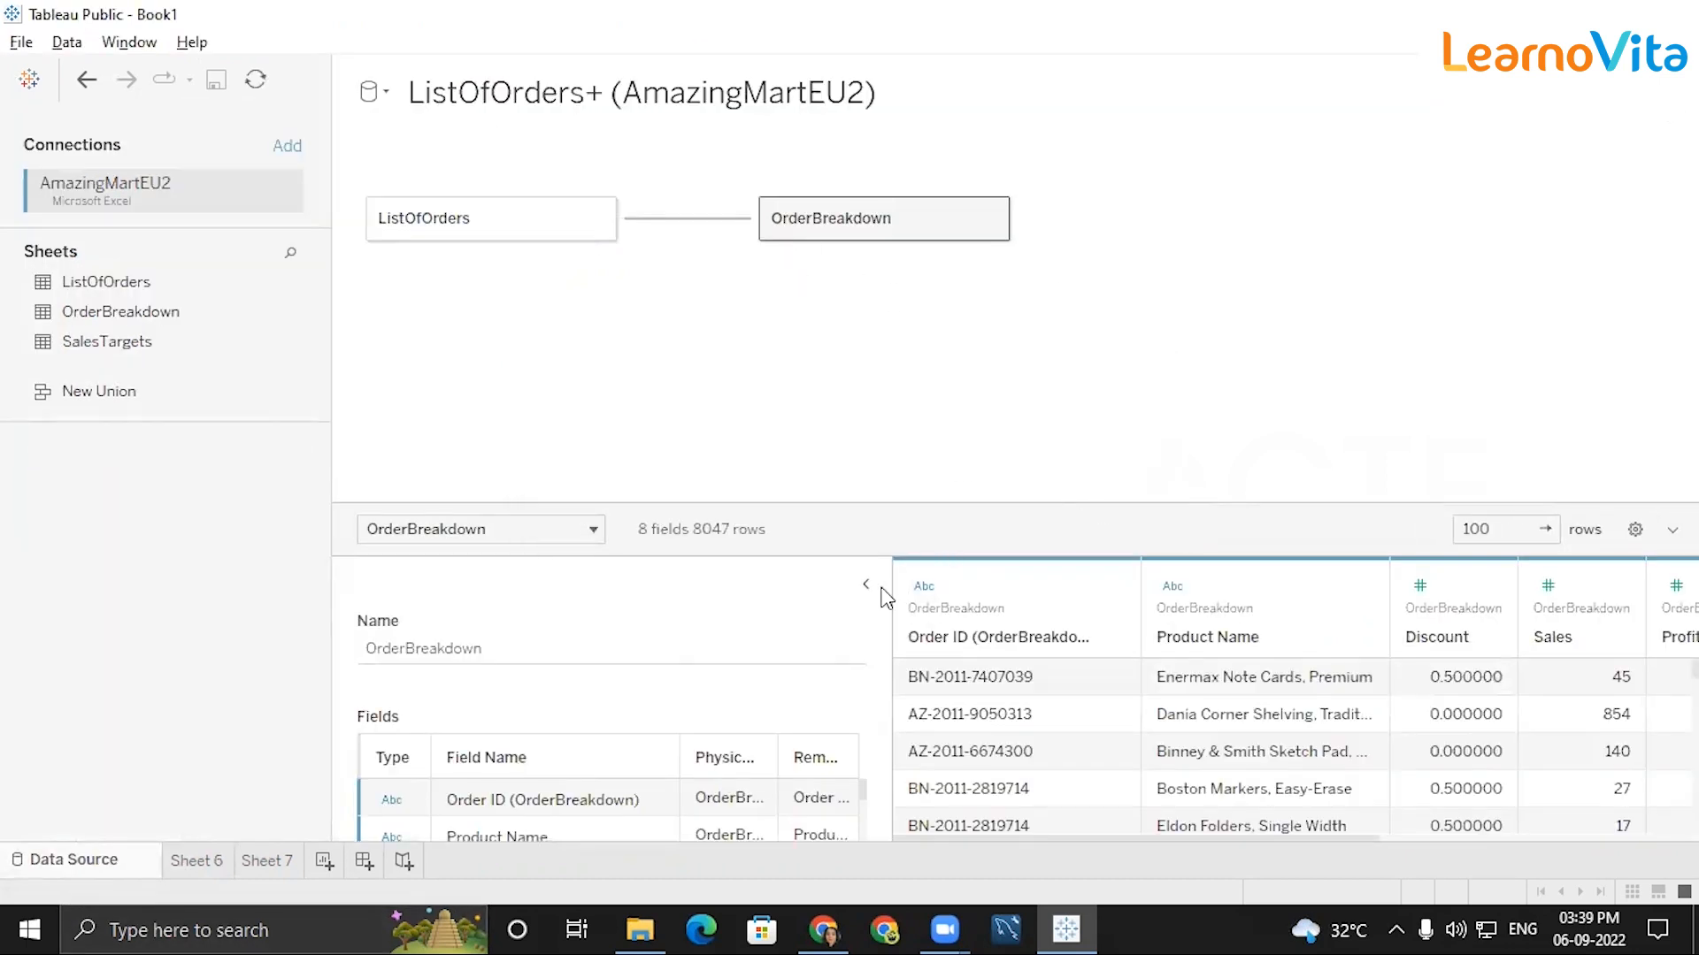
left_click(863, 583)
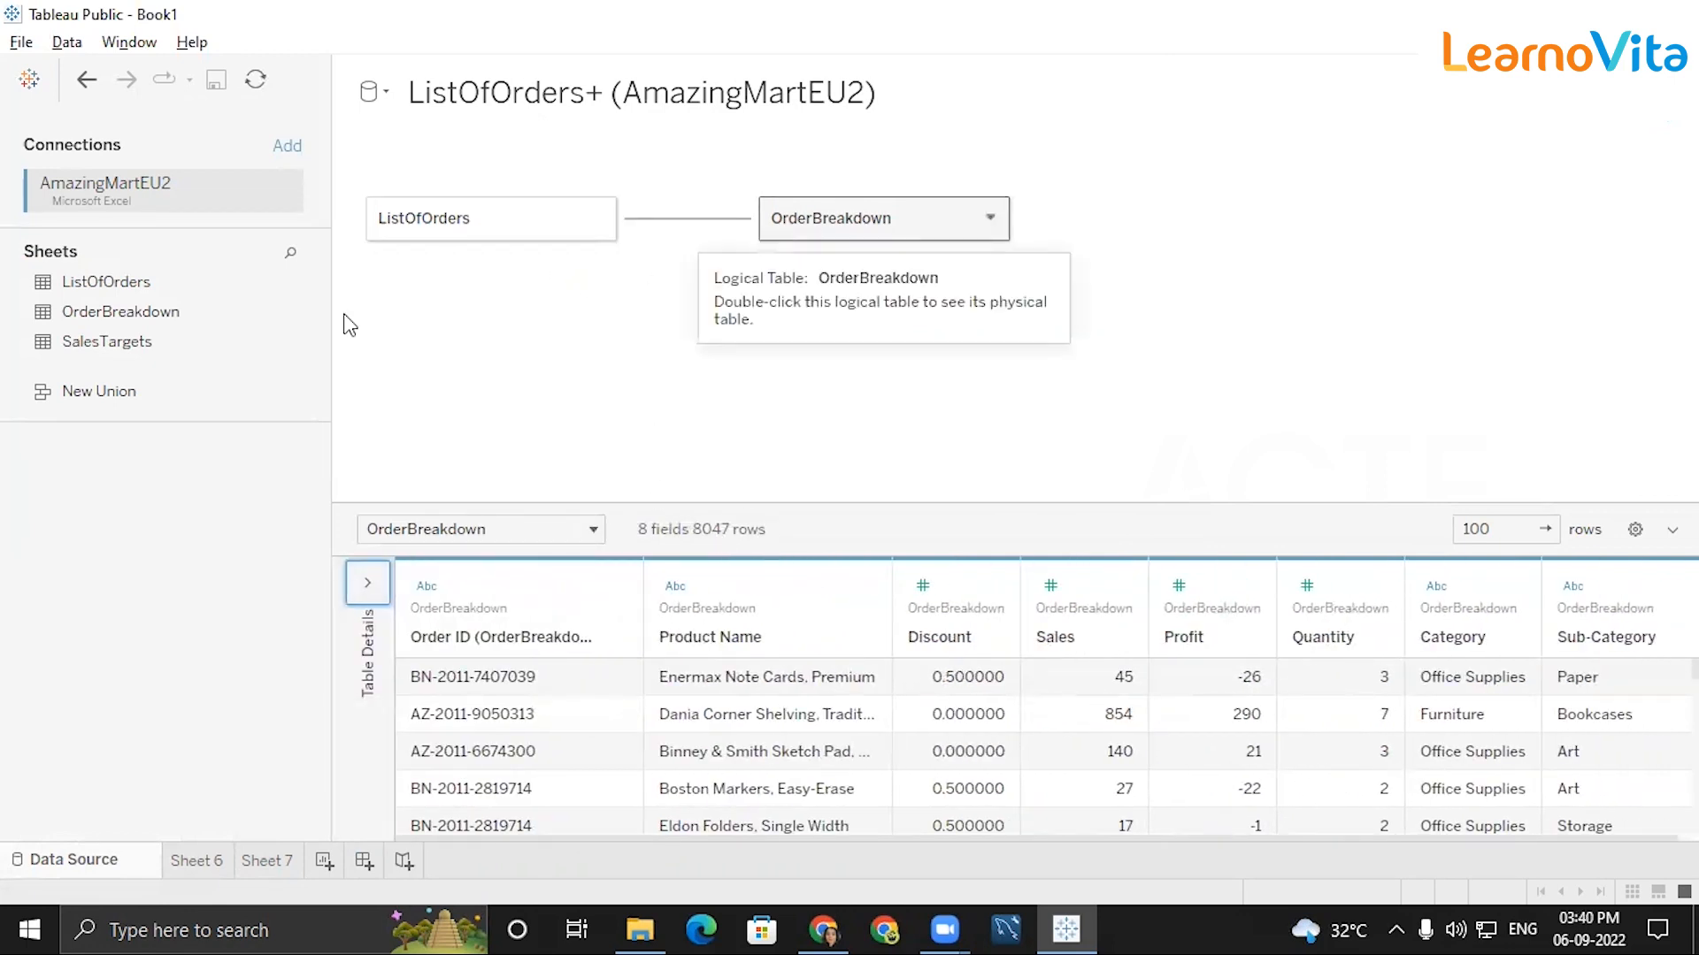
Review the SalesTargets fields on Sheet 6 and the table's rows on its data source page.
mouse_move(209, 863)
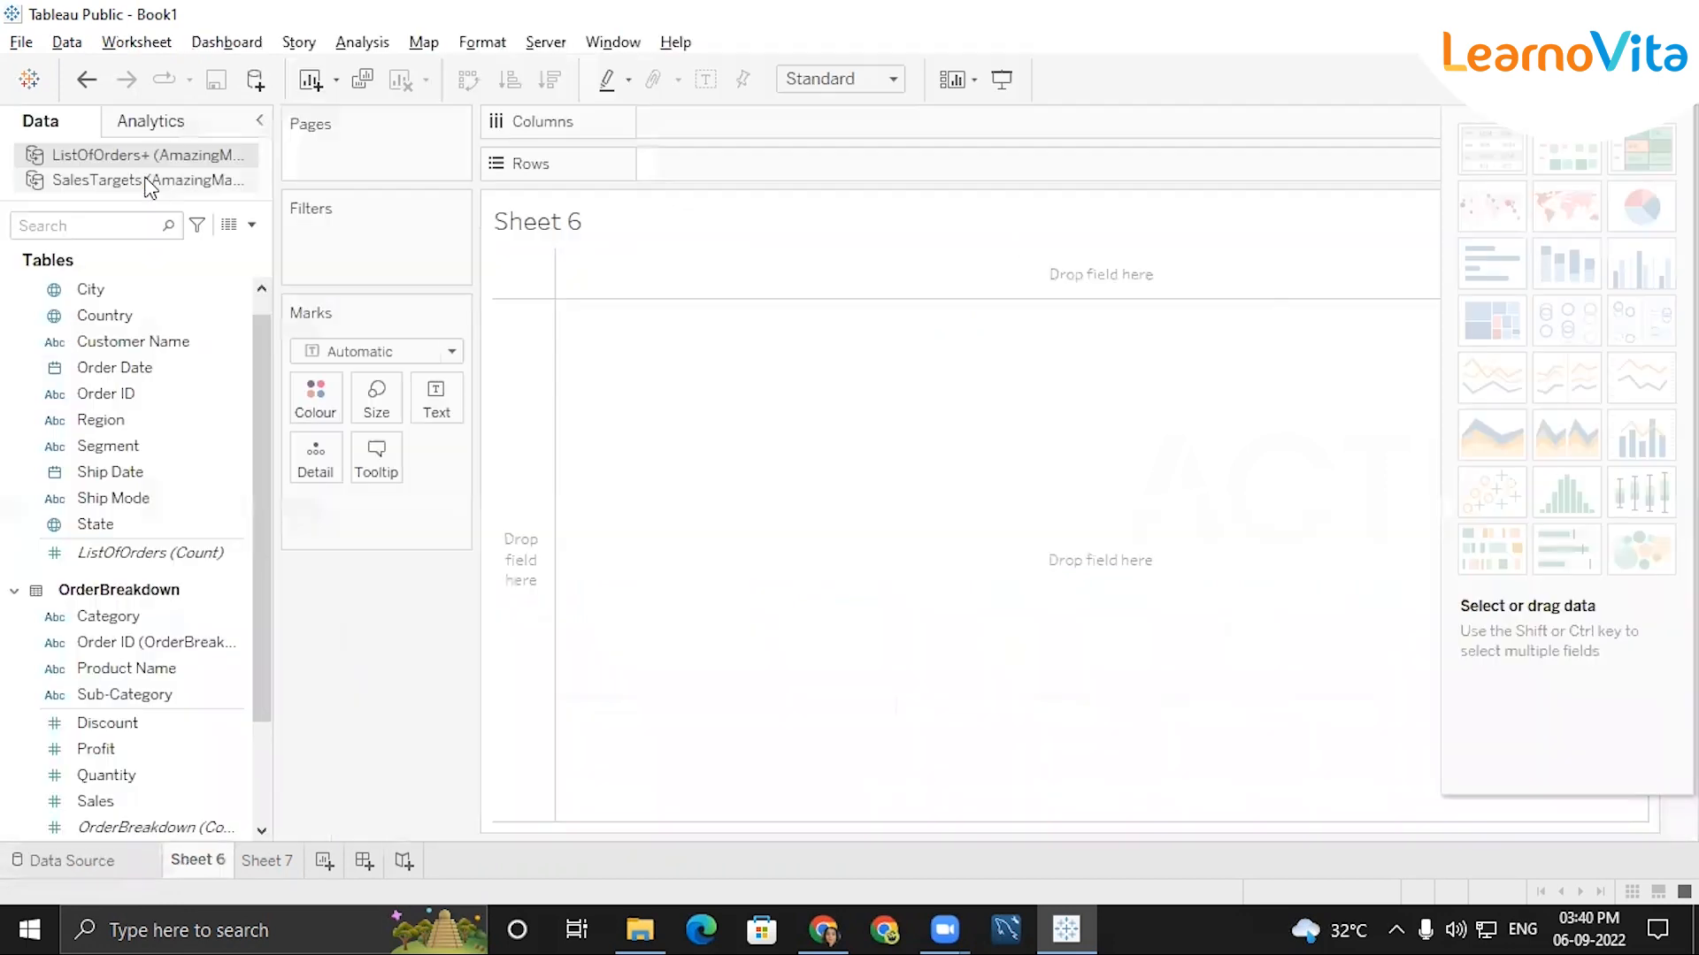
left_click(147, 183)
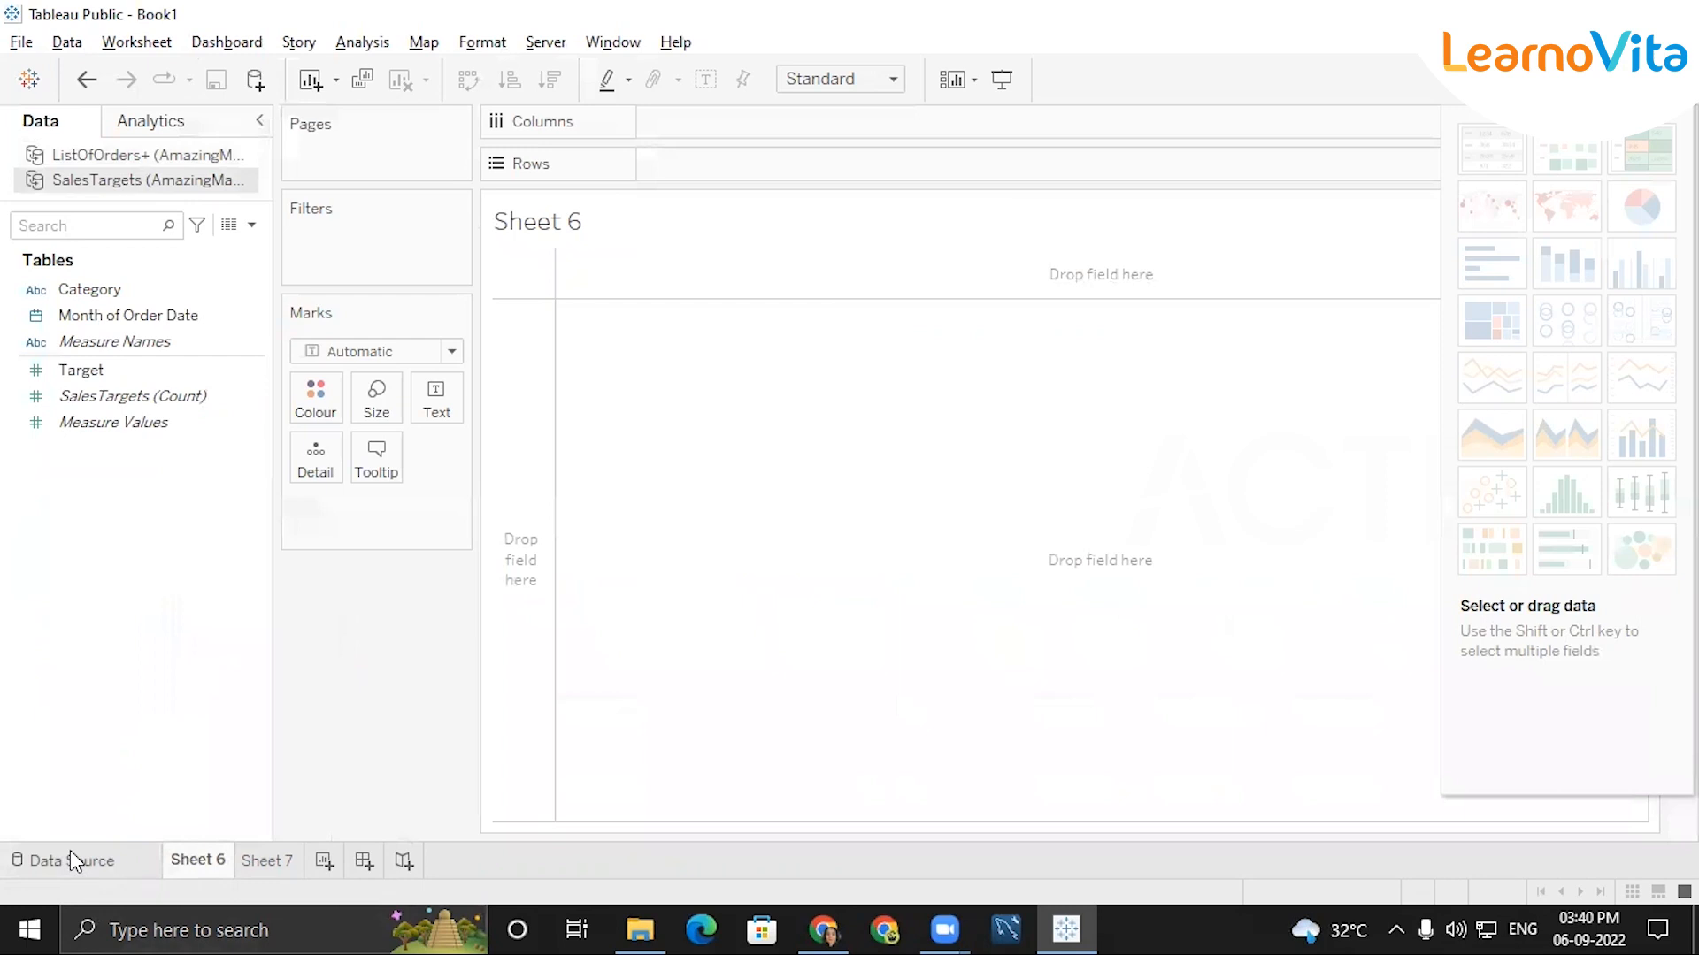
left_click(119, 861)
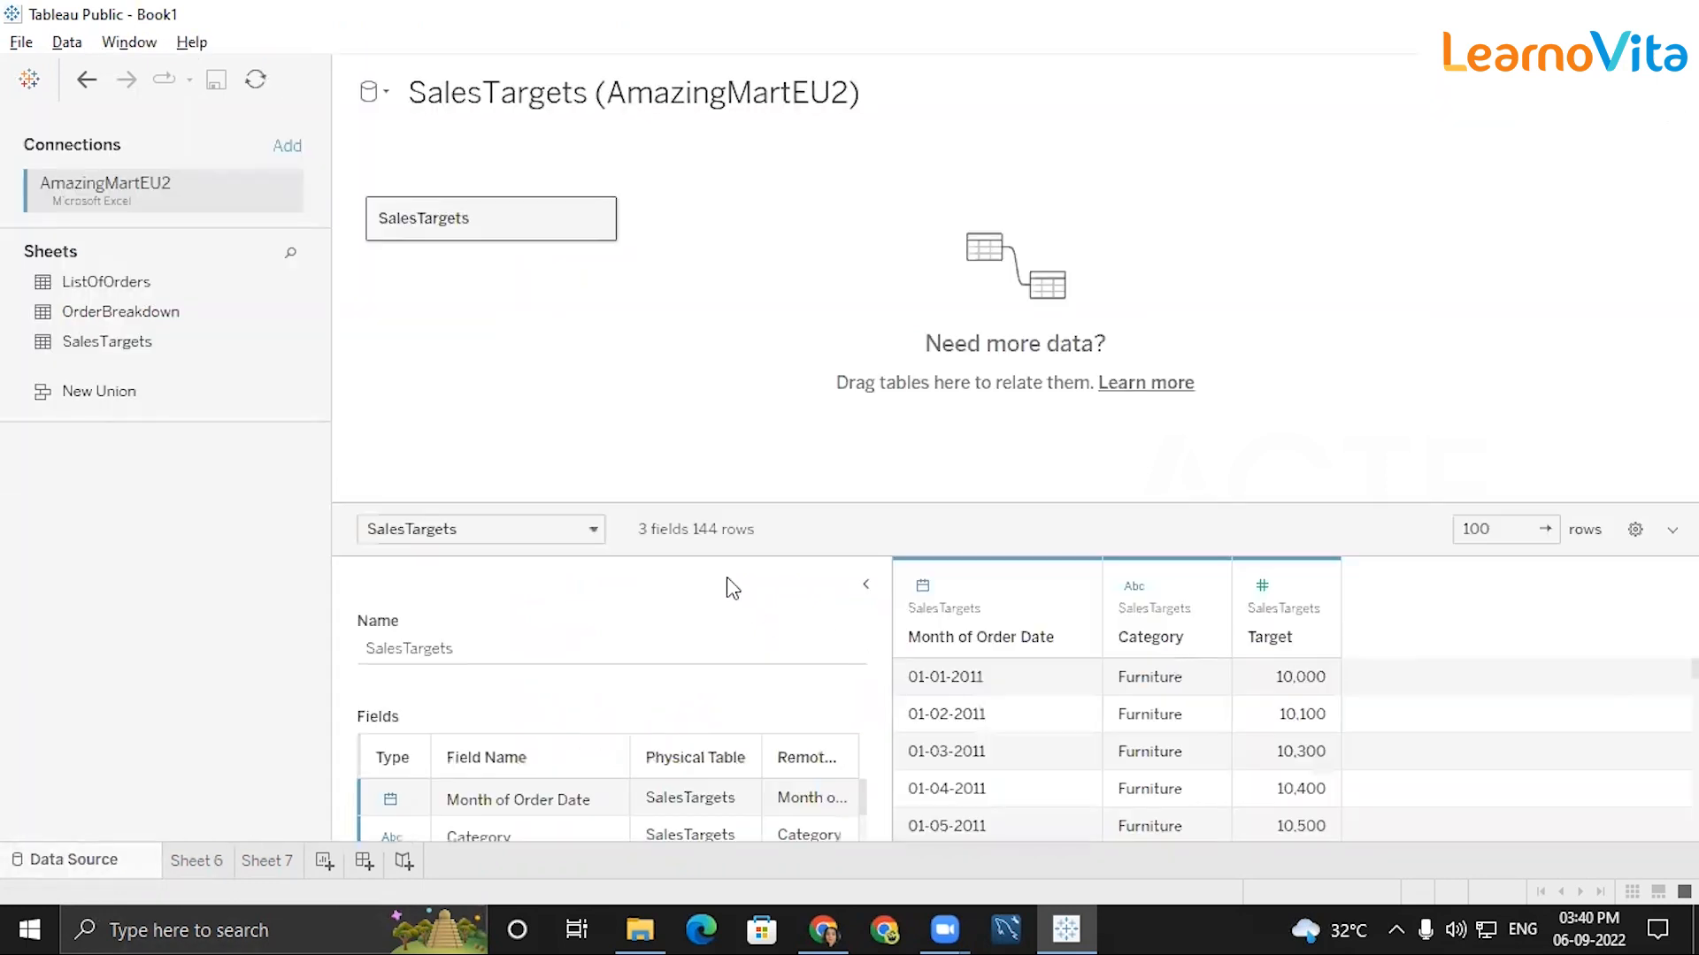
left_click(866, 585)
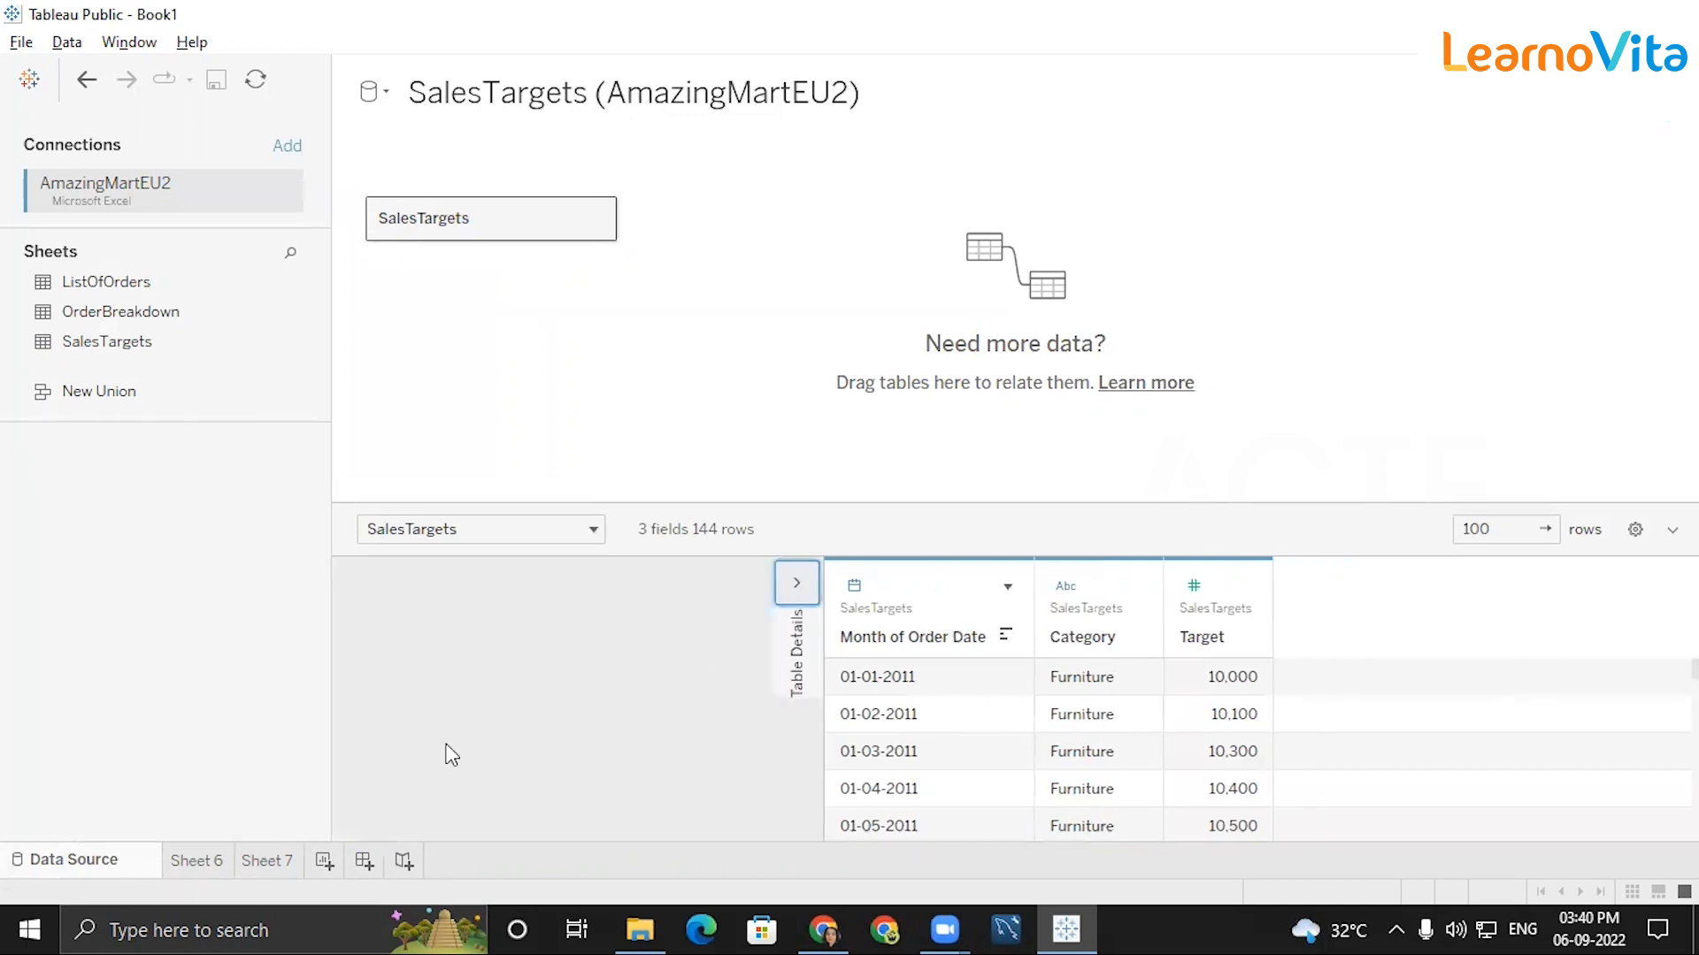
Return to Sheet 6 and write the screen note "Monthly sALes by segment" over the blank view.
left_click(205, 851)
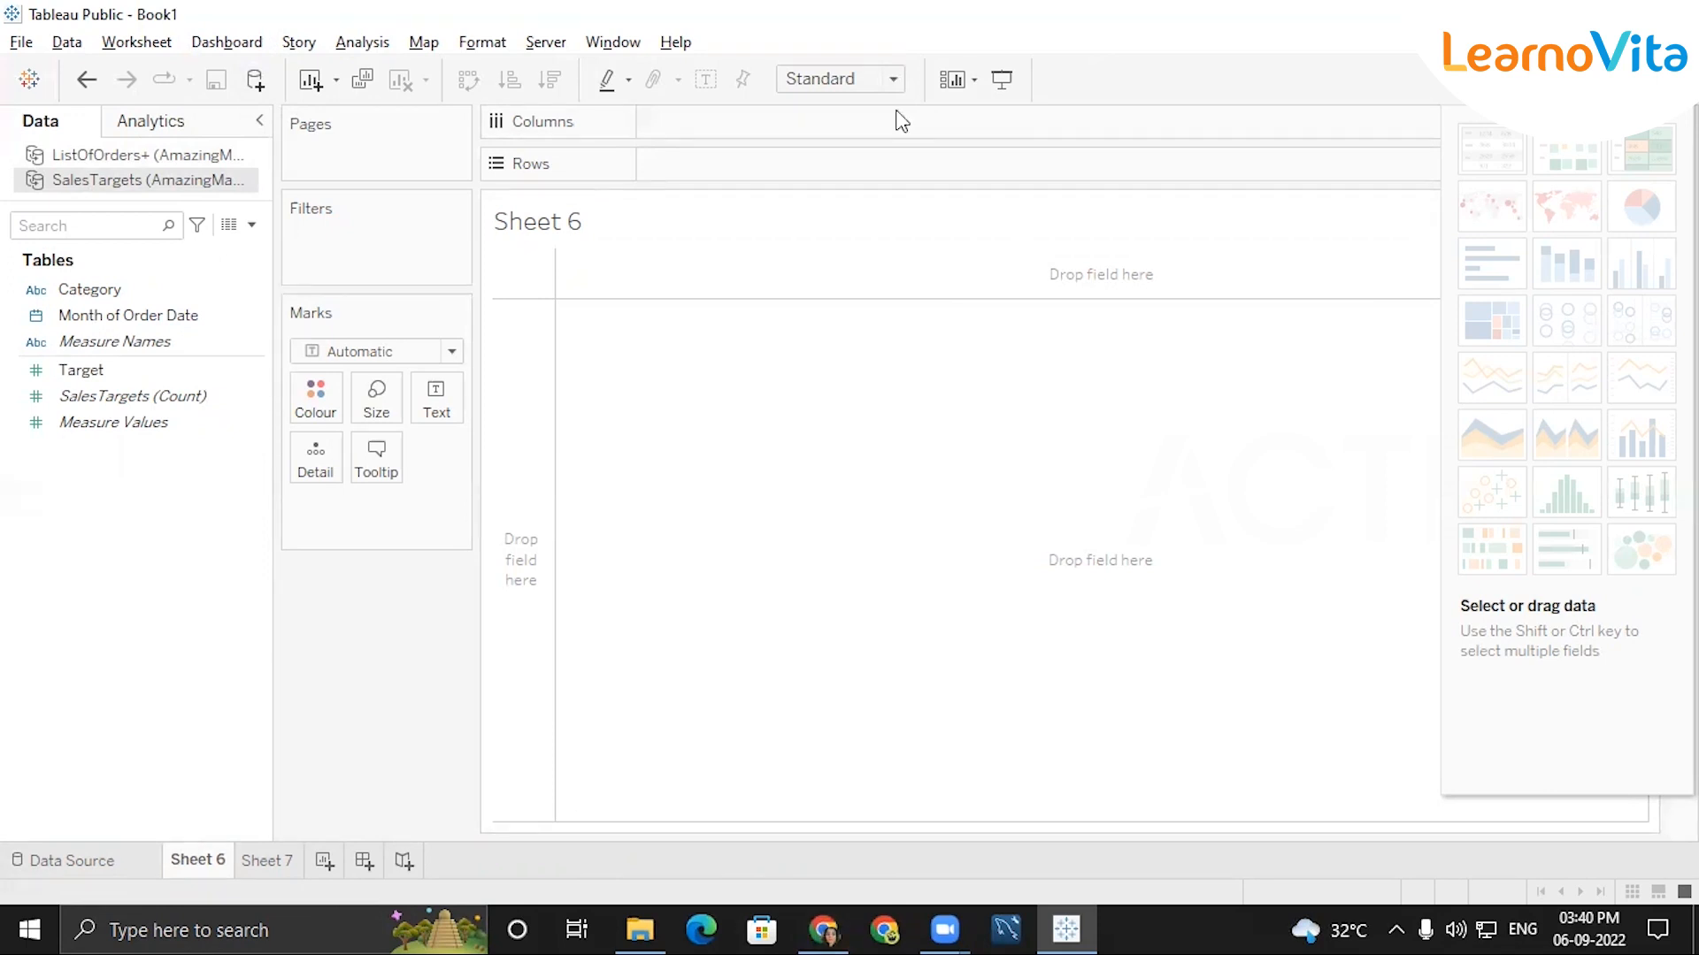
left_click(870, 230)
type("Monthly sALes by segmeny")
key("Return")
key("BackSpace")
key("BackSpace")
type("t")
key("Return")
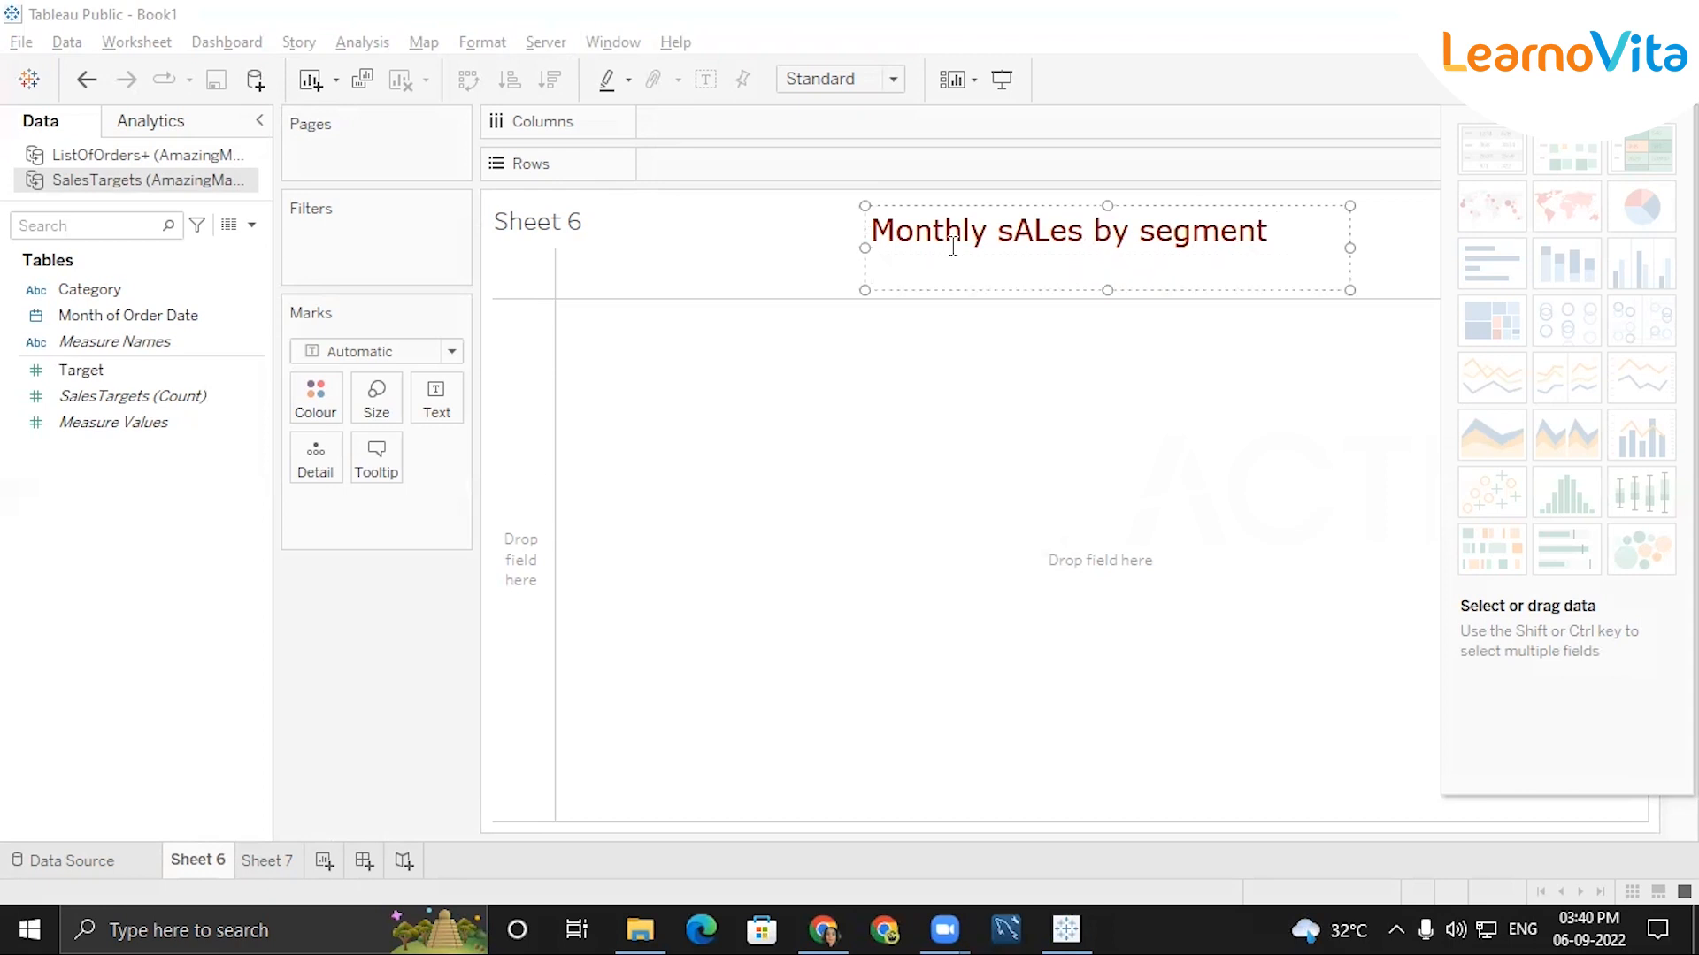
Add a second line to the note reading "actual sales is comapared with targeteach category".
type("actua;")
key("BackSpace")
key("BackSpace")
type("l sales is comape")
key("BackSpace")
type("ared w")
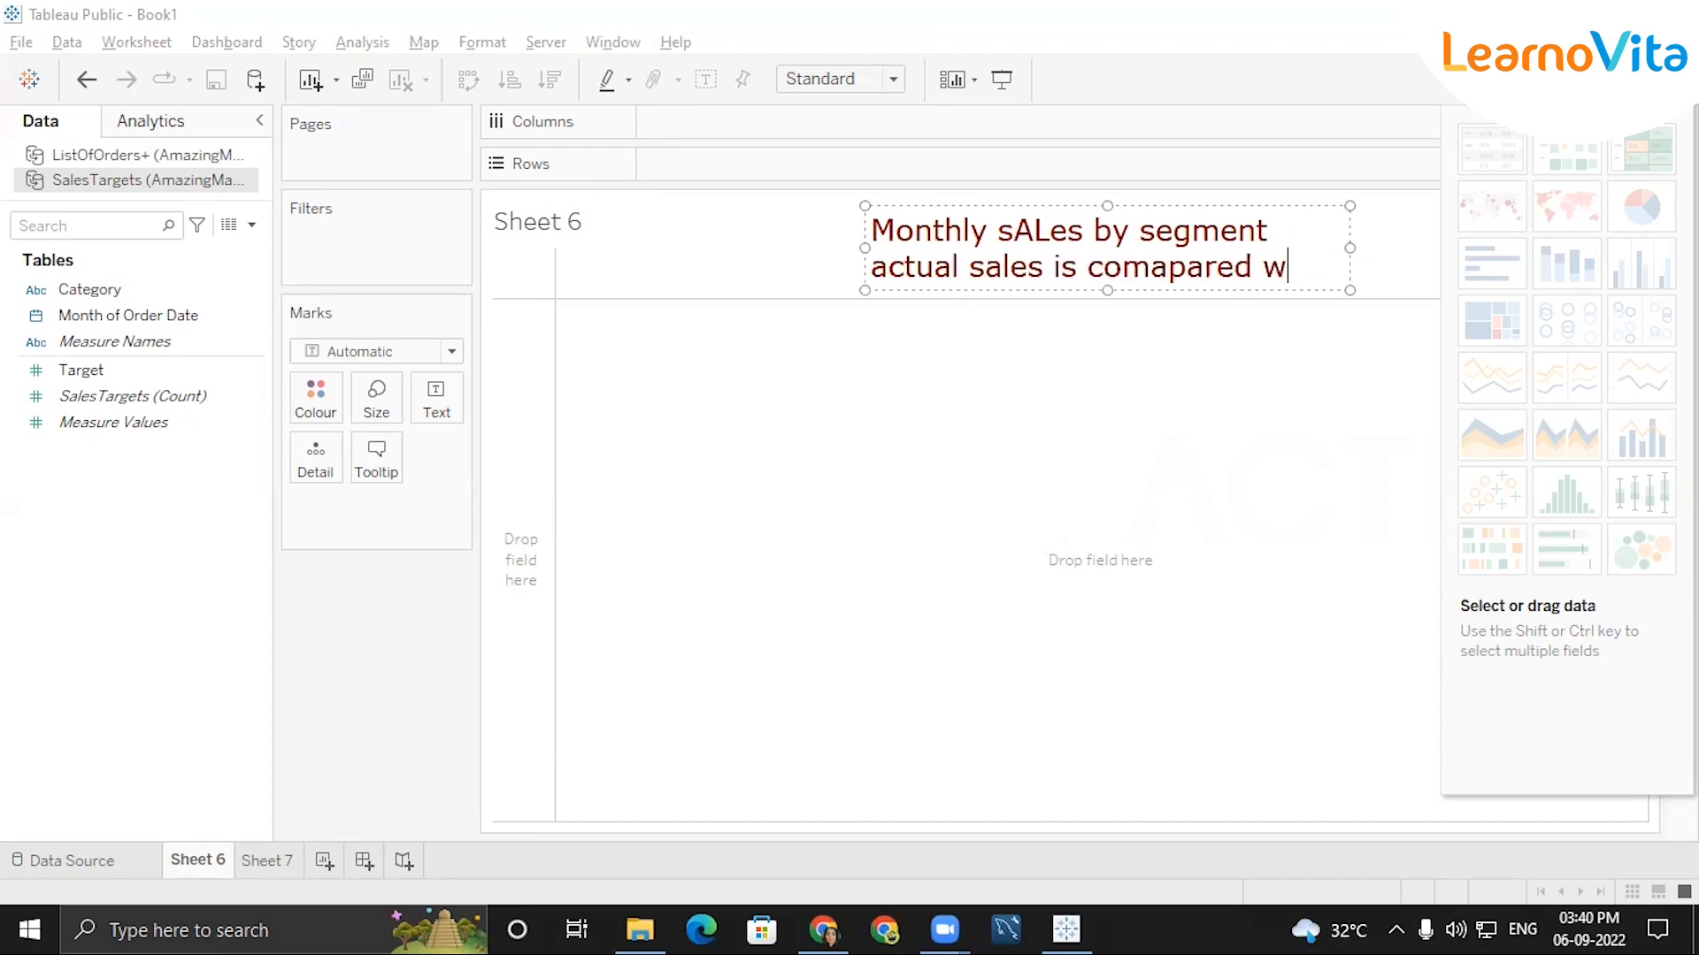
type("ith target")
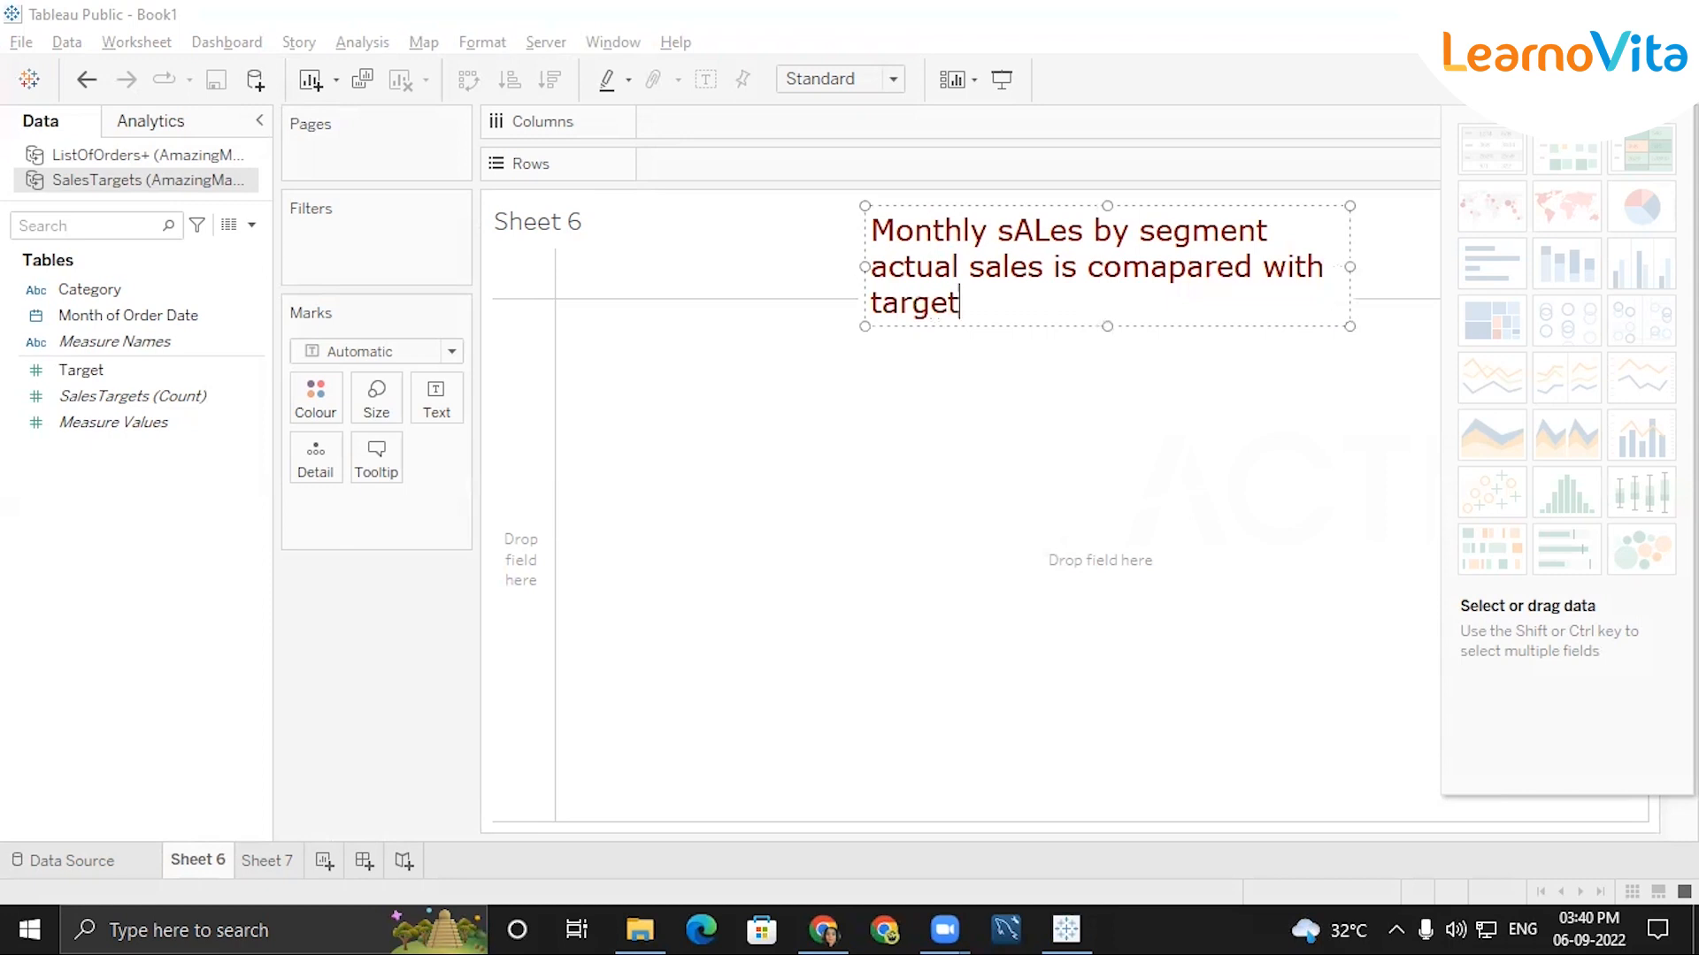
type("each category")
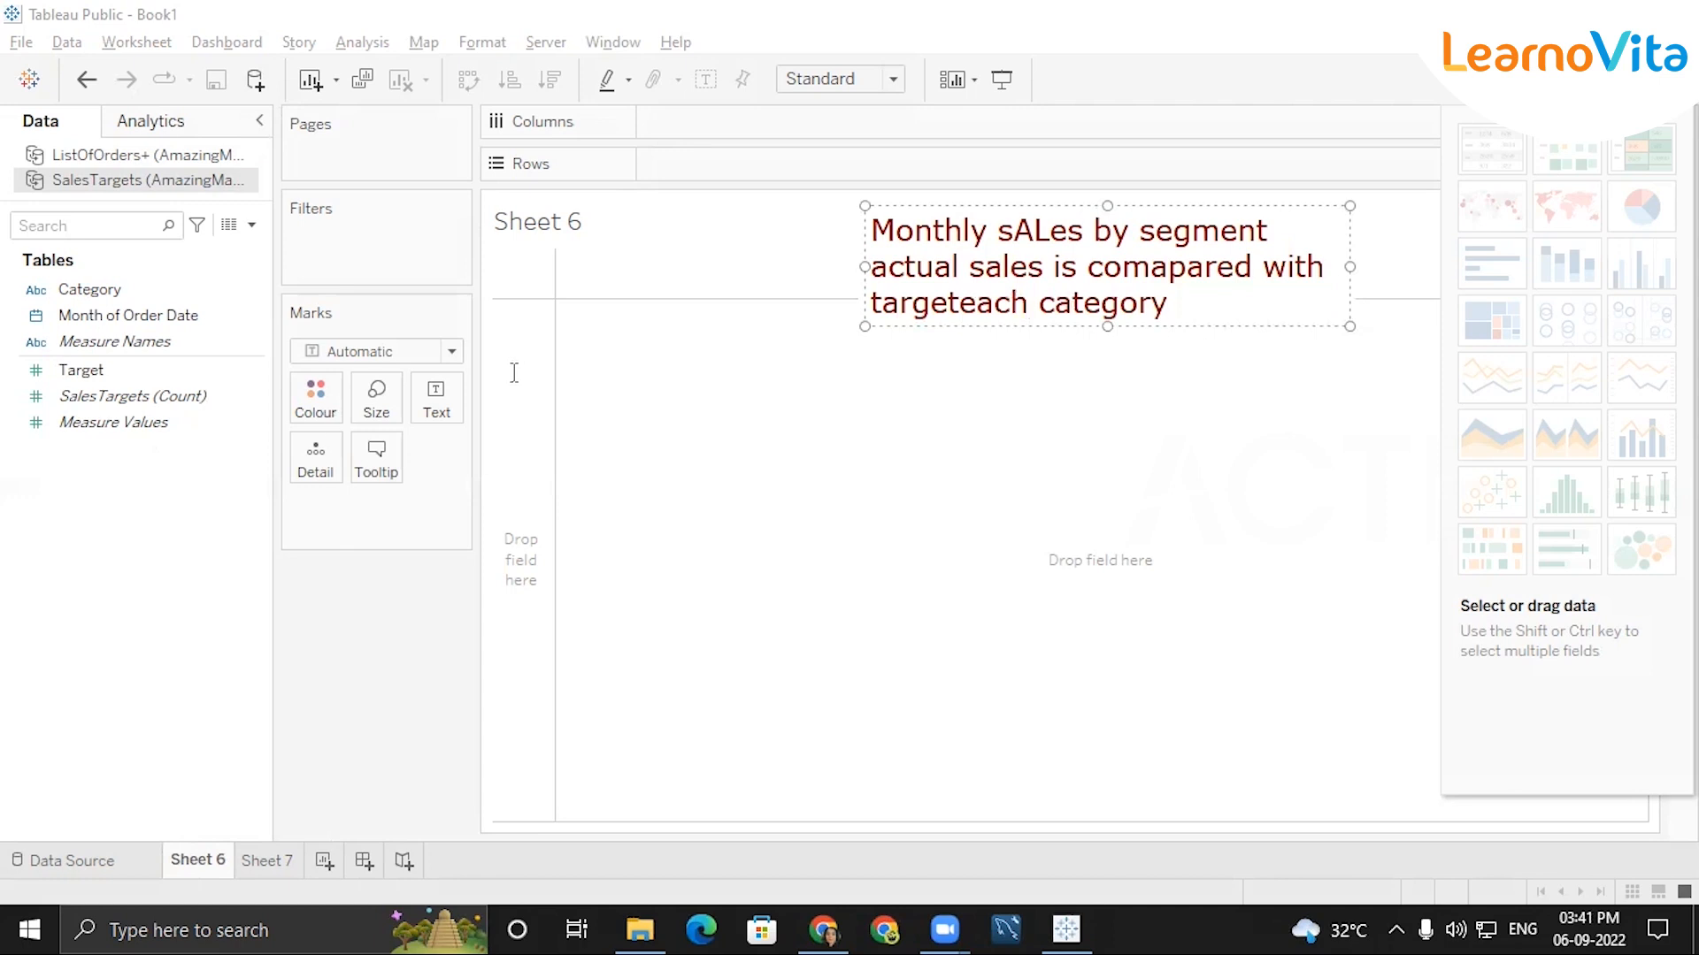
Number the two note lines 1) and 2), and move the note clear of the chart area.
left_click(873, 230)
type("1)")
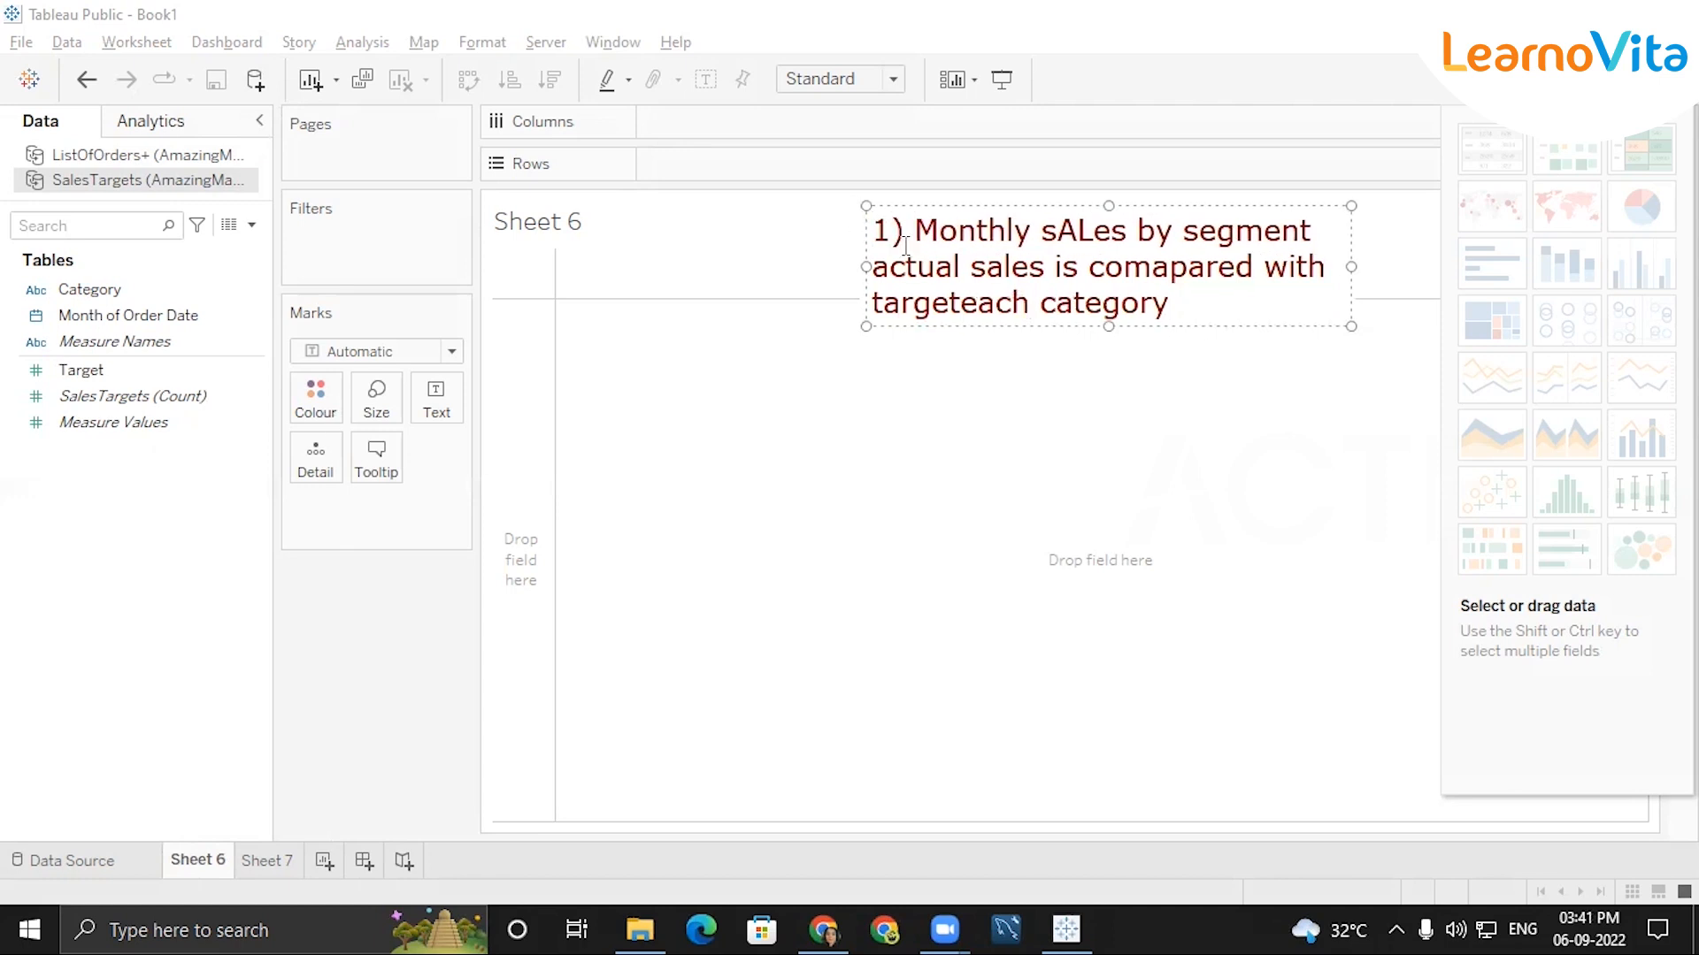
left_click(873, 266)
type("2)")
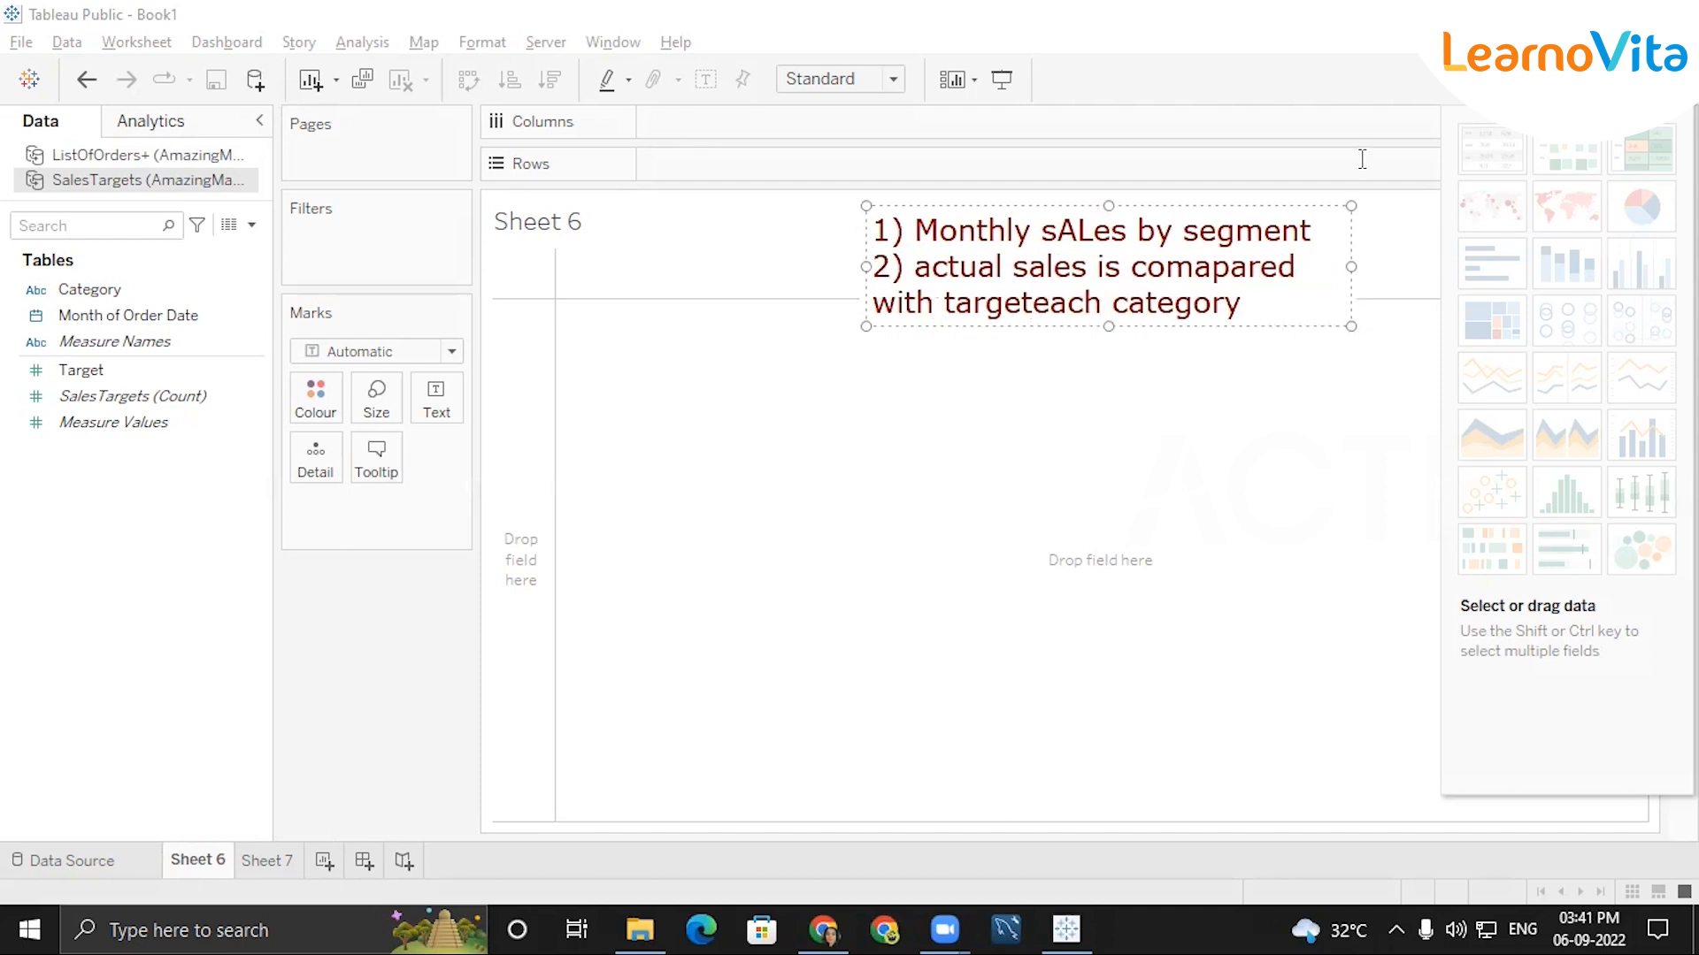
left_click_drag(1310, 199, 1489, 46)
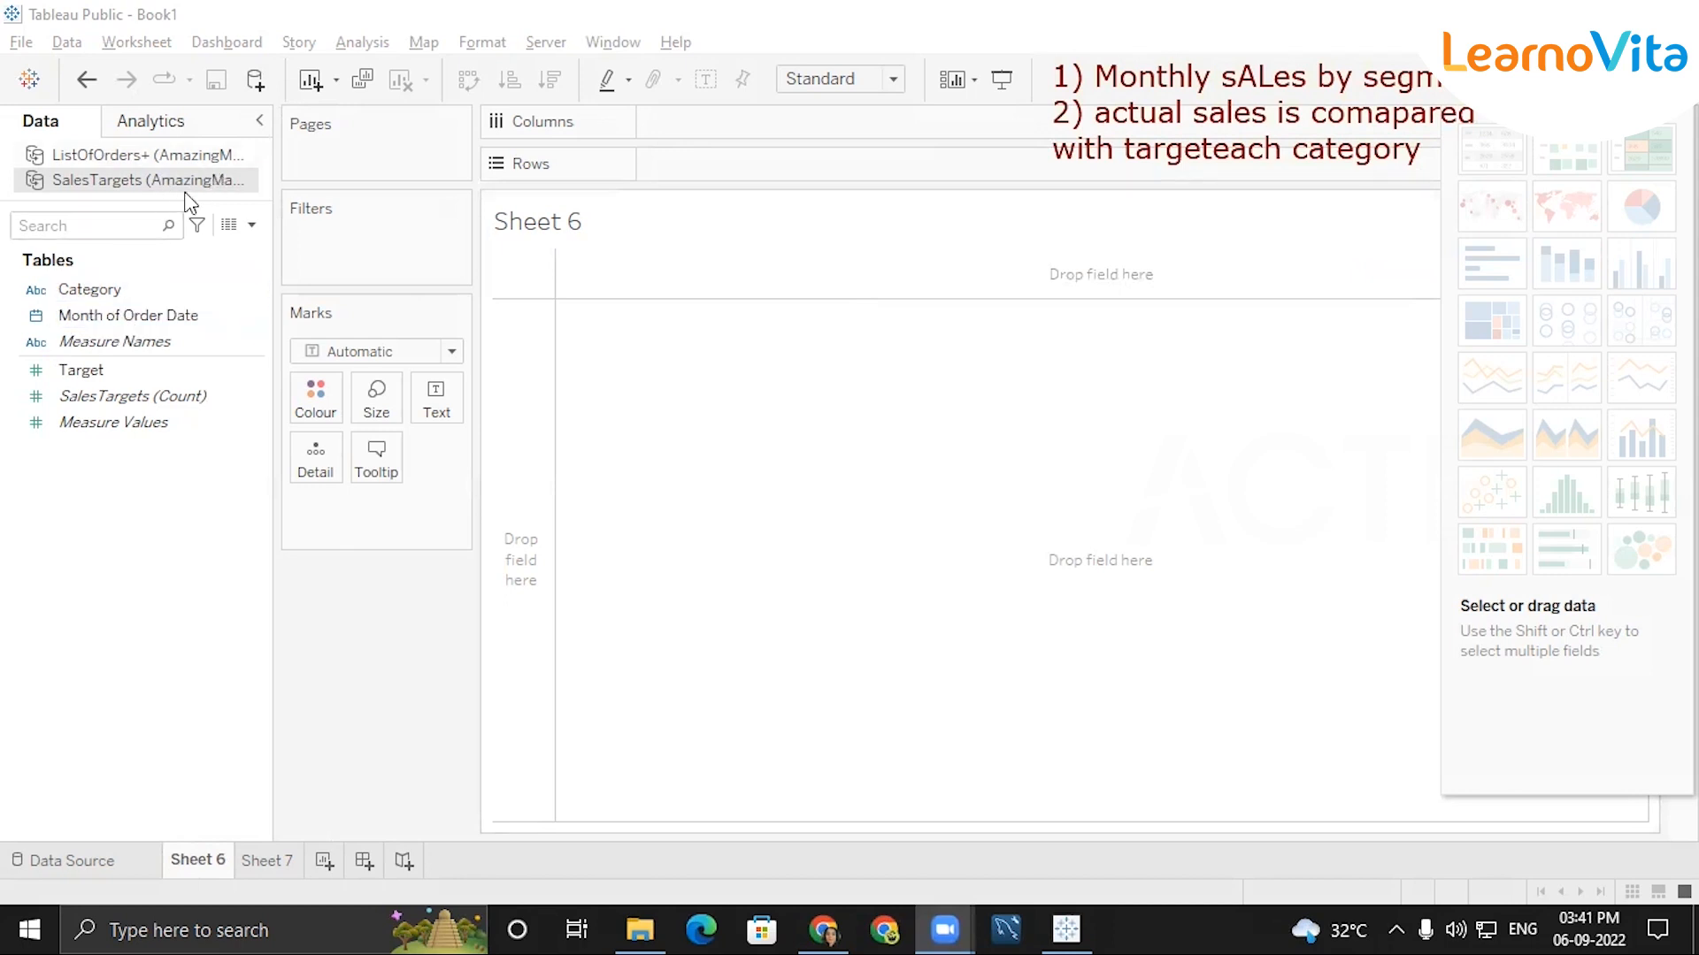
Put Order Date from the ListOfOrders+ data source on Columns as a continuous month.
left_click(216, 163)
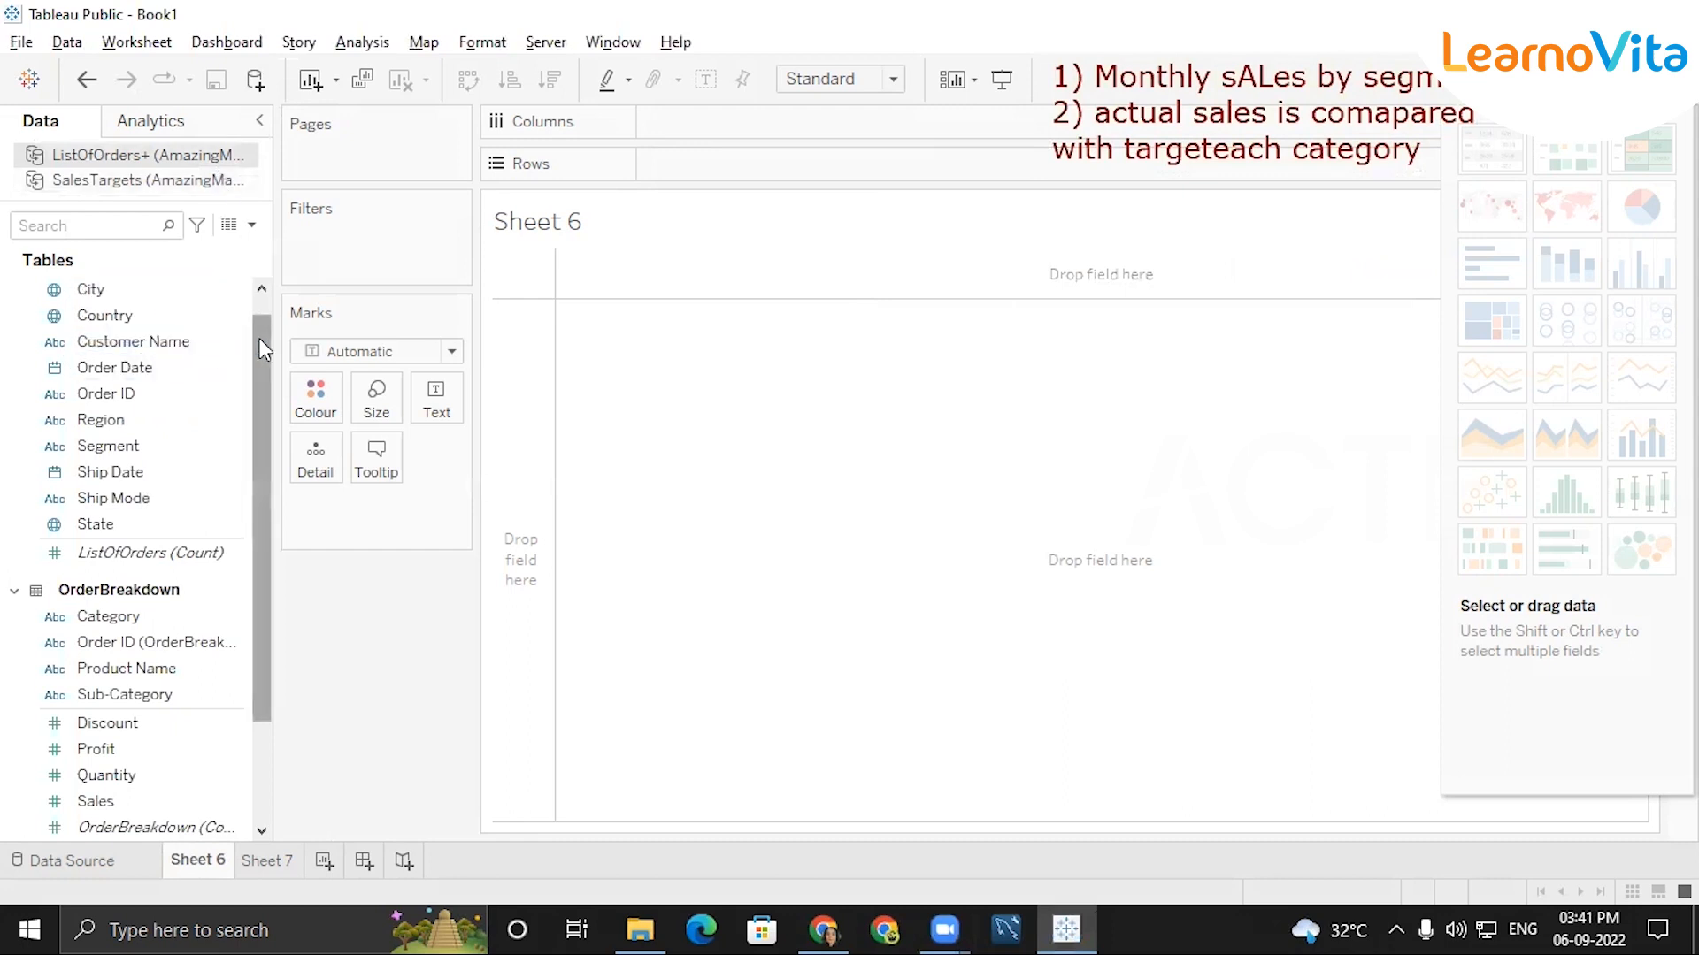
scroll(258, 338, "up", 1)
left_click(148, 395)
left_click_drag(124, 405, 690, 121)
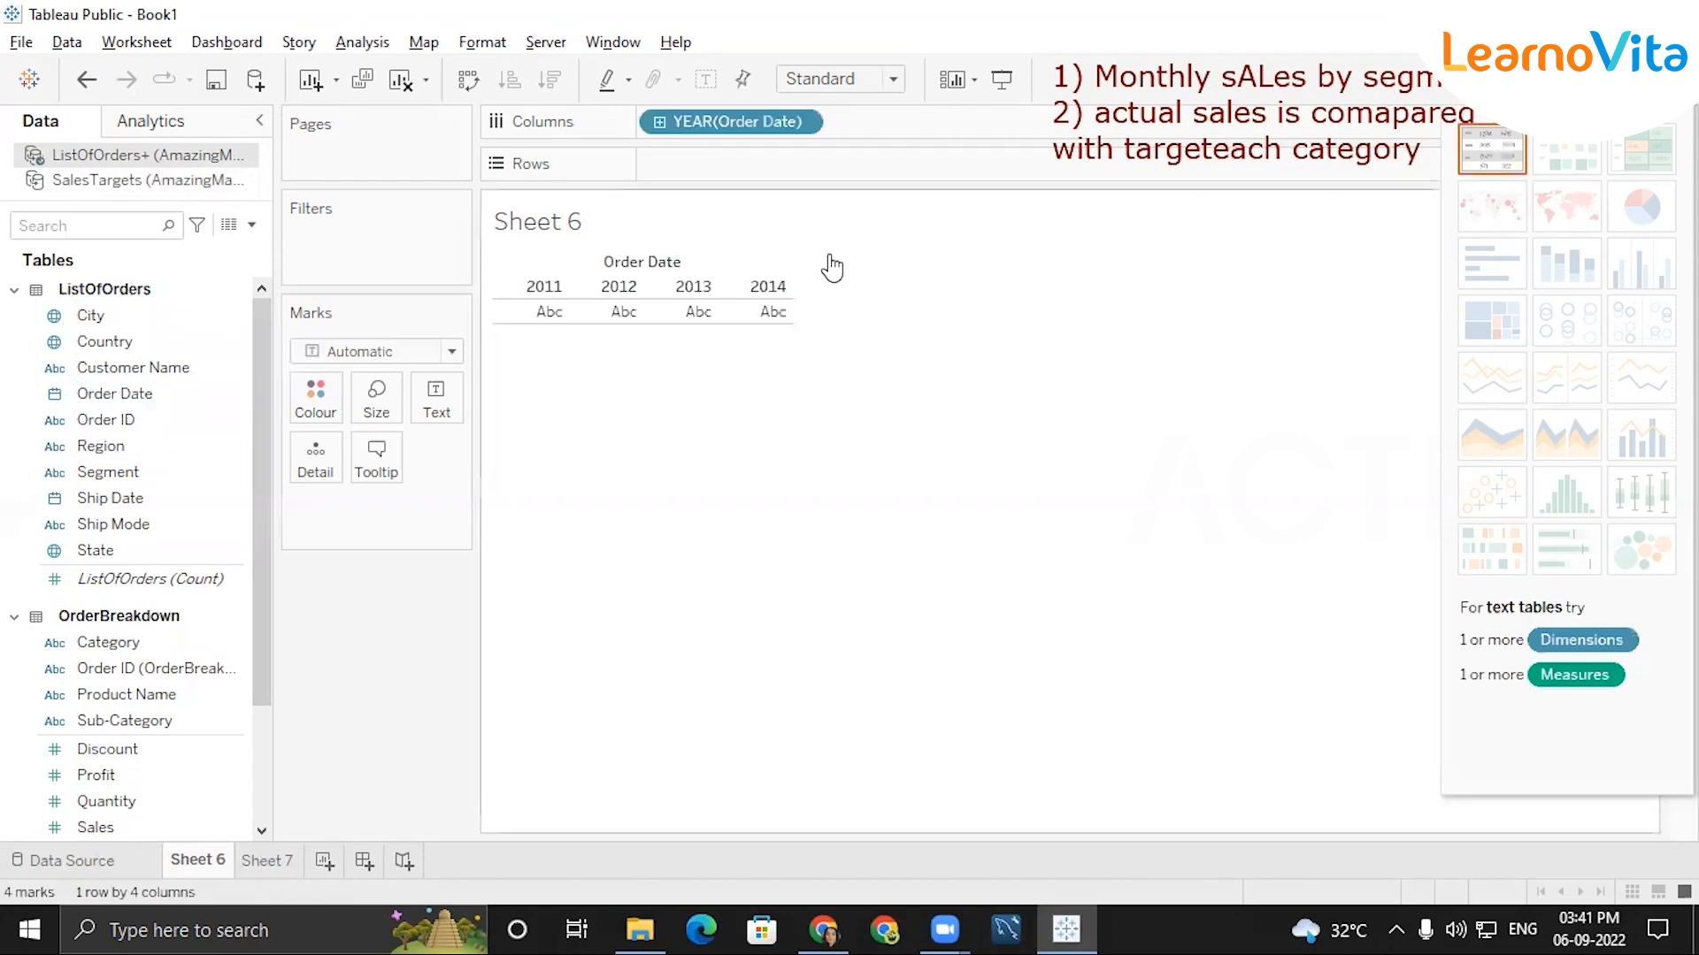
left_click(794, 123)
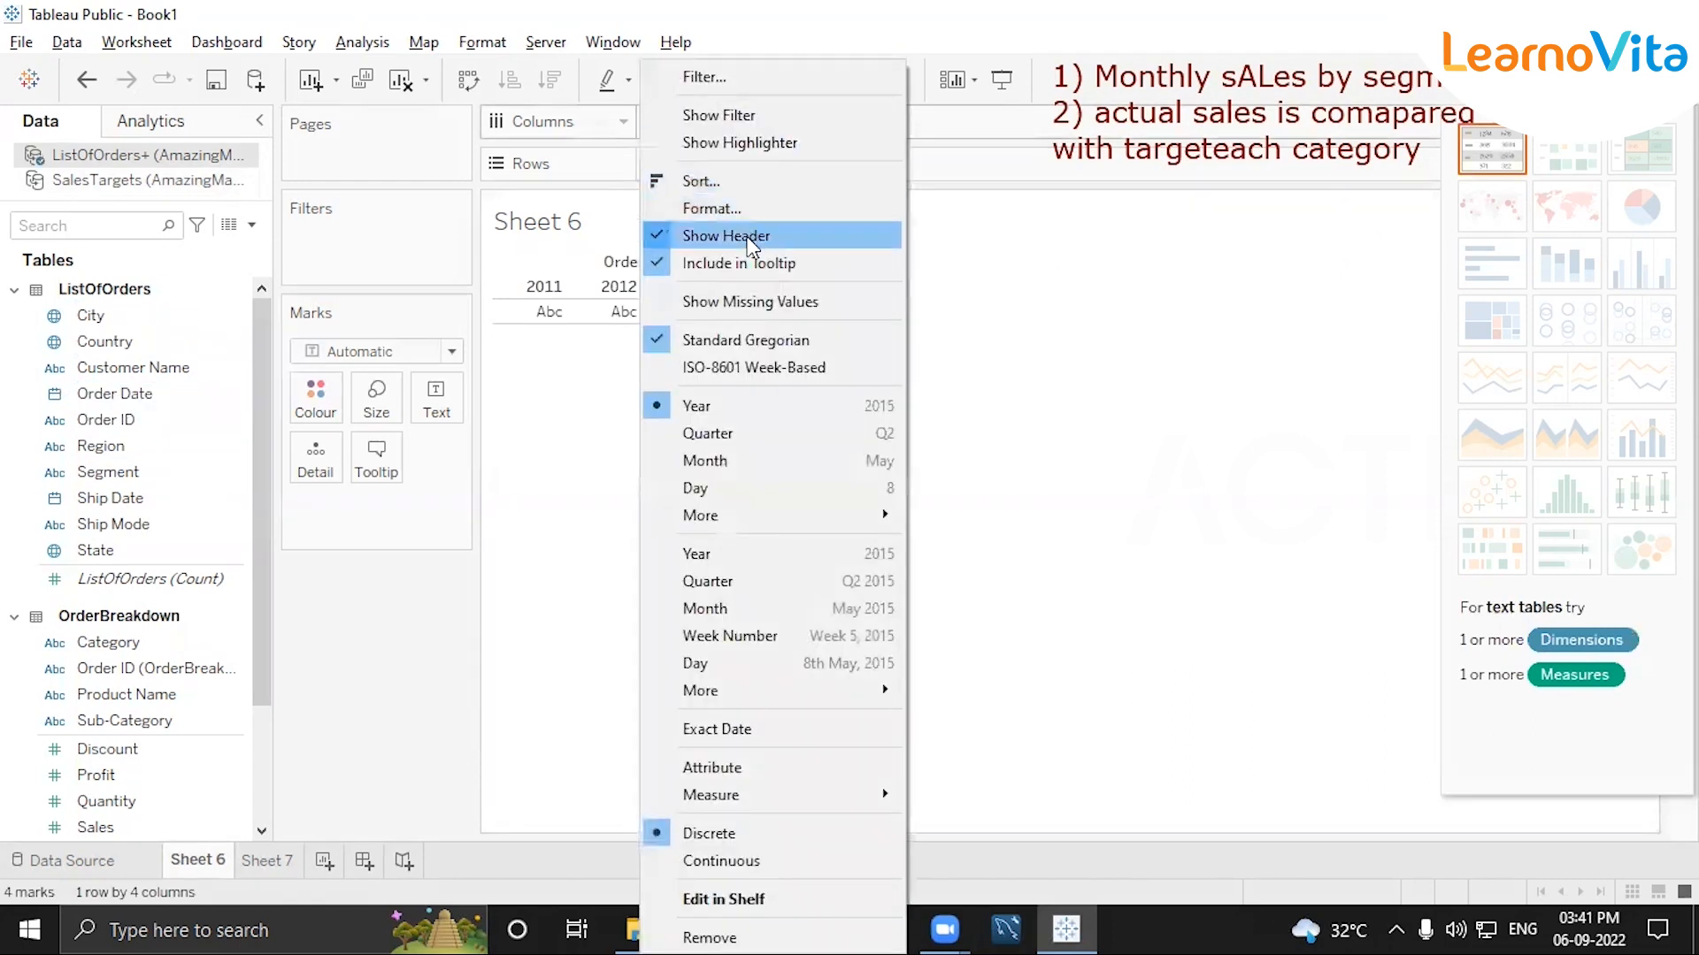
left_click(729, 609)
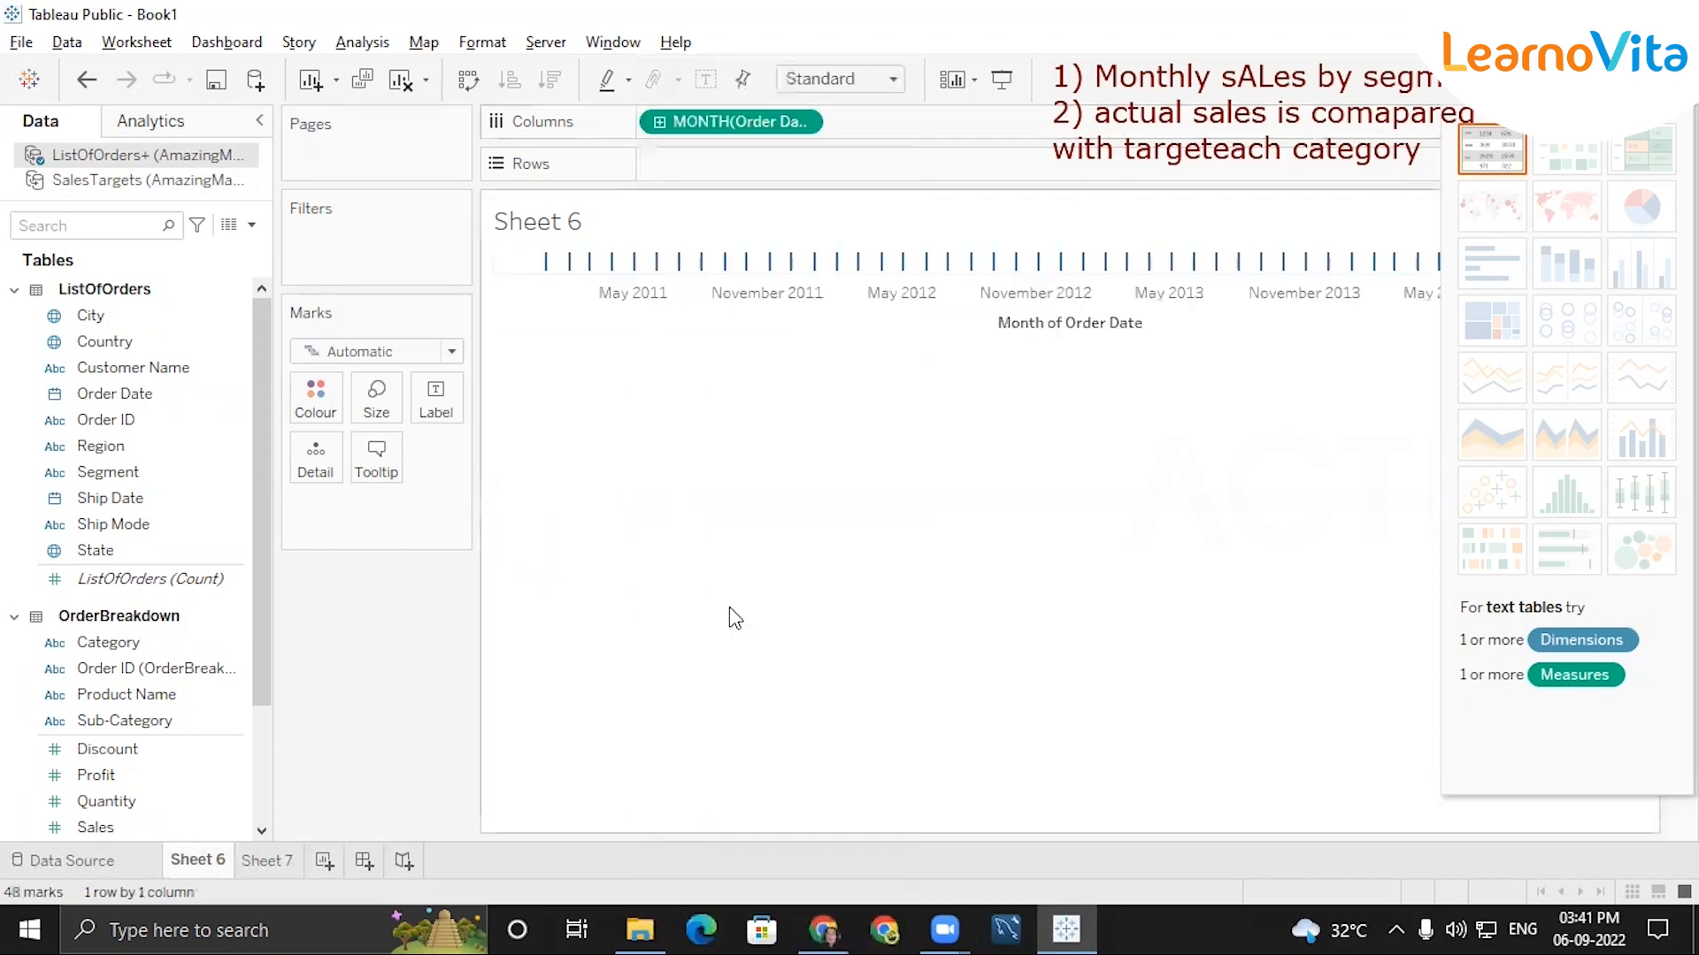
Add Segment and the sum of Sales to Rows, and hide the Show Me chart suggestions.
double_click(127, 478)
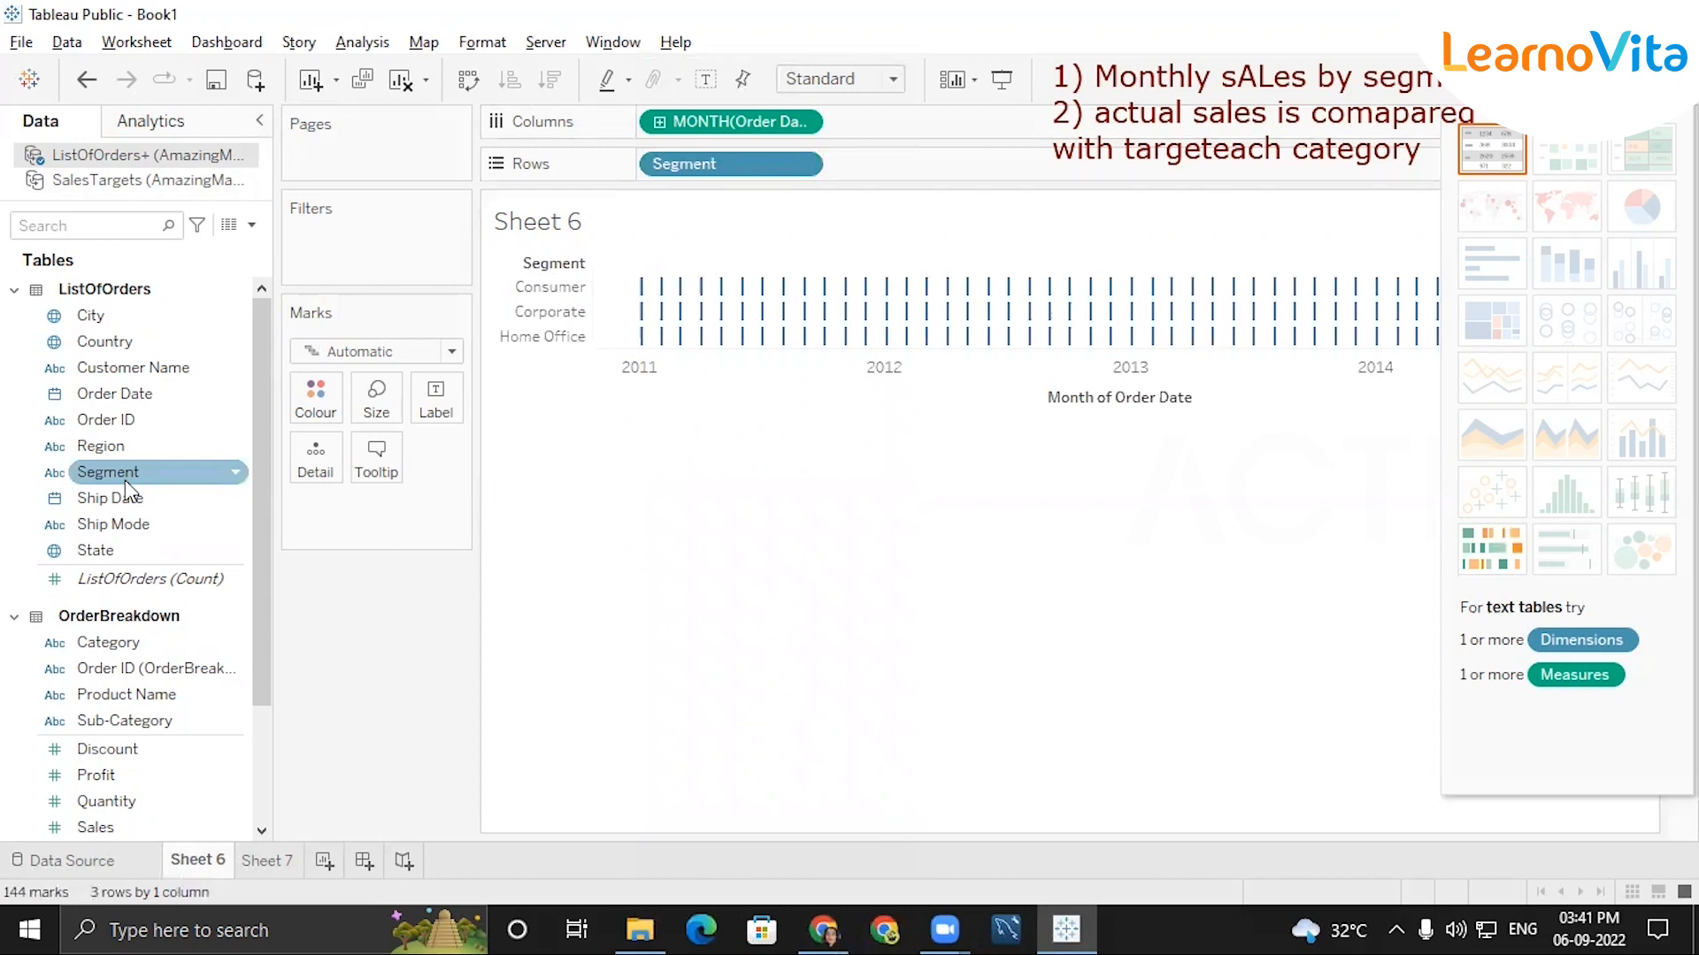
left_click_drag(257, 430, 264, 544)
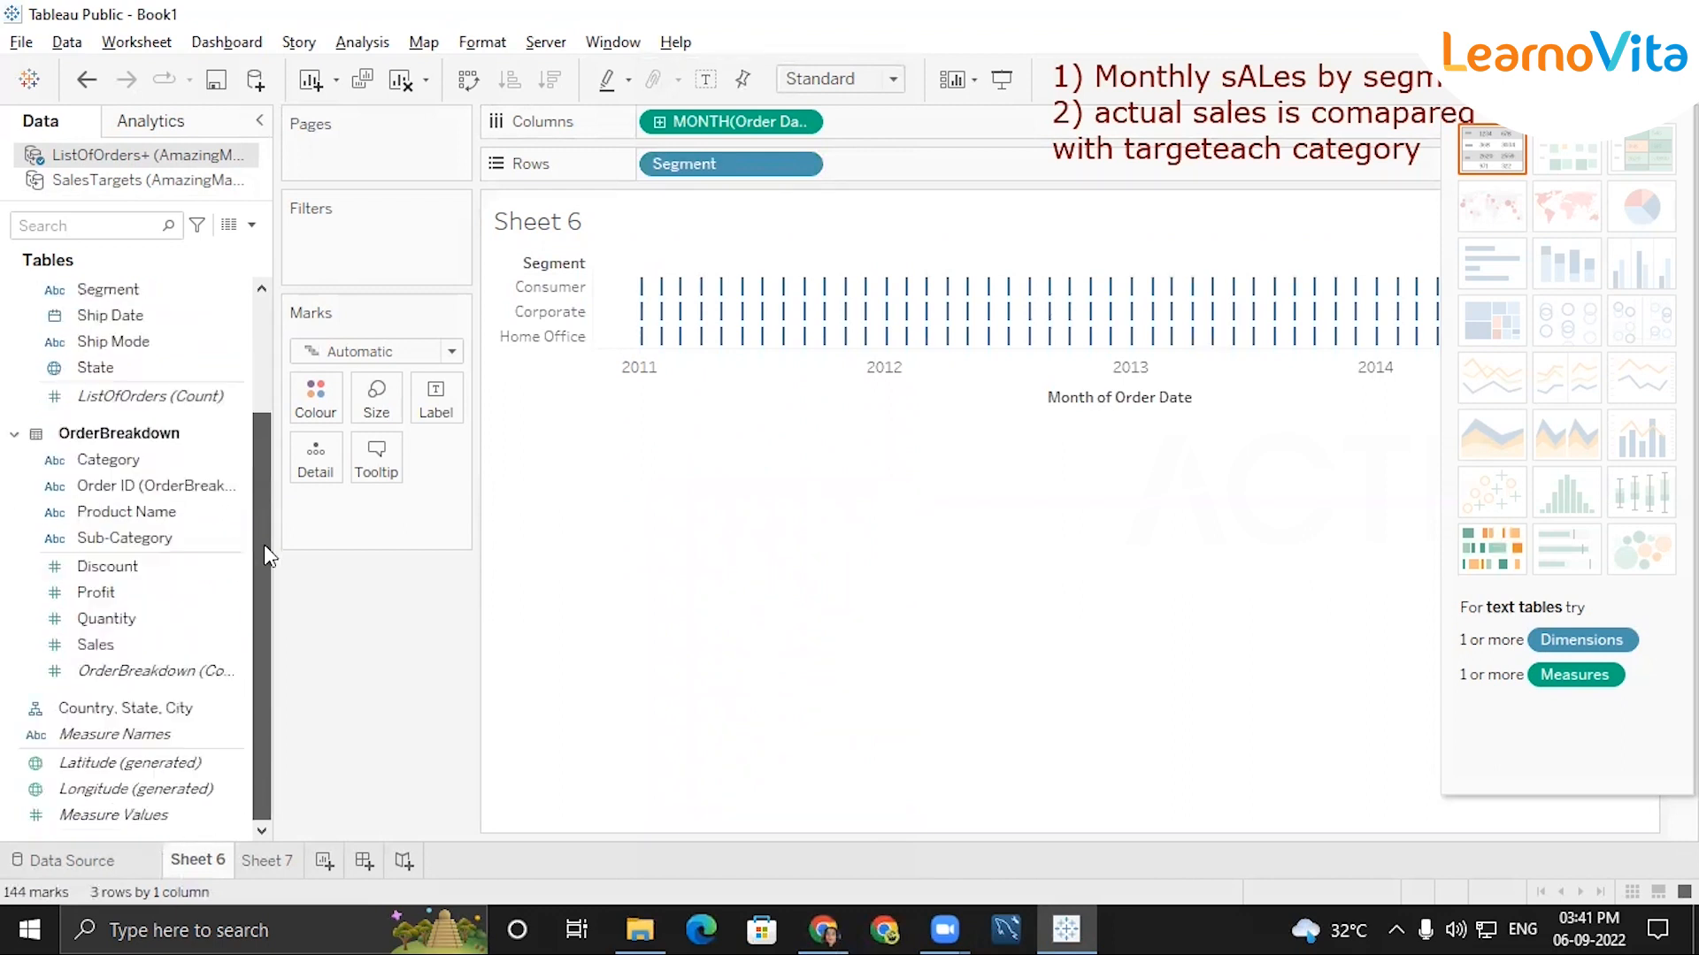
left_click(125, 639)
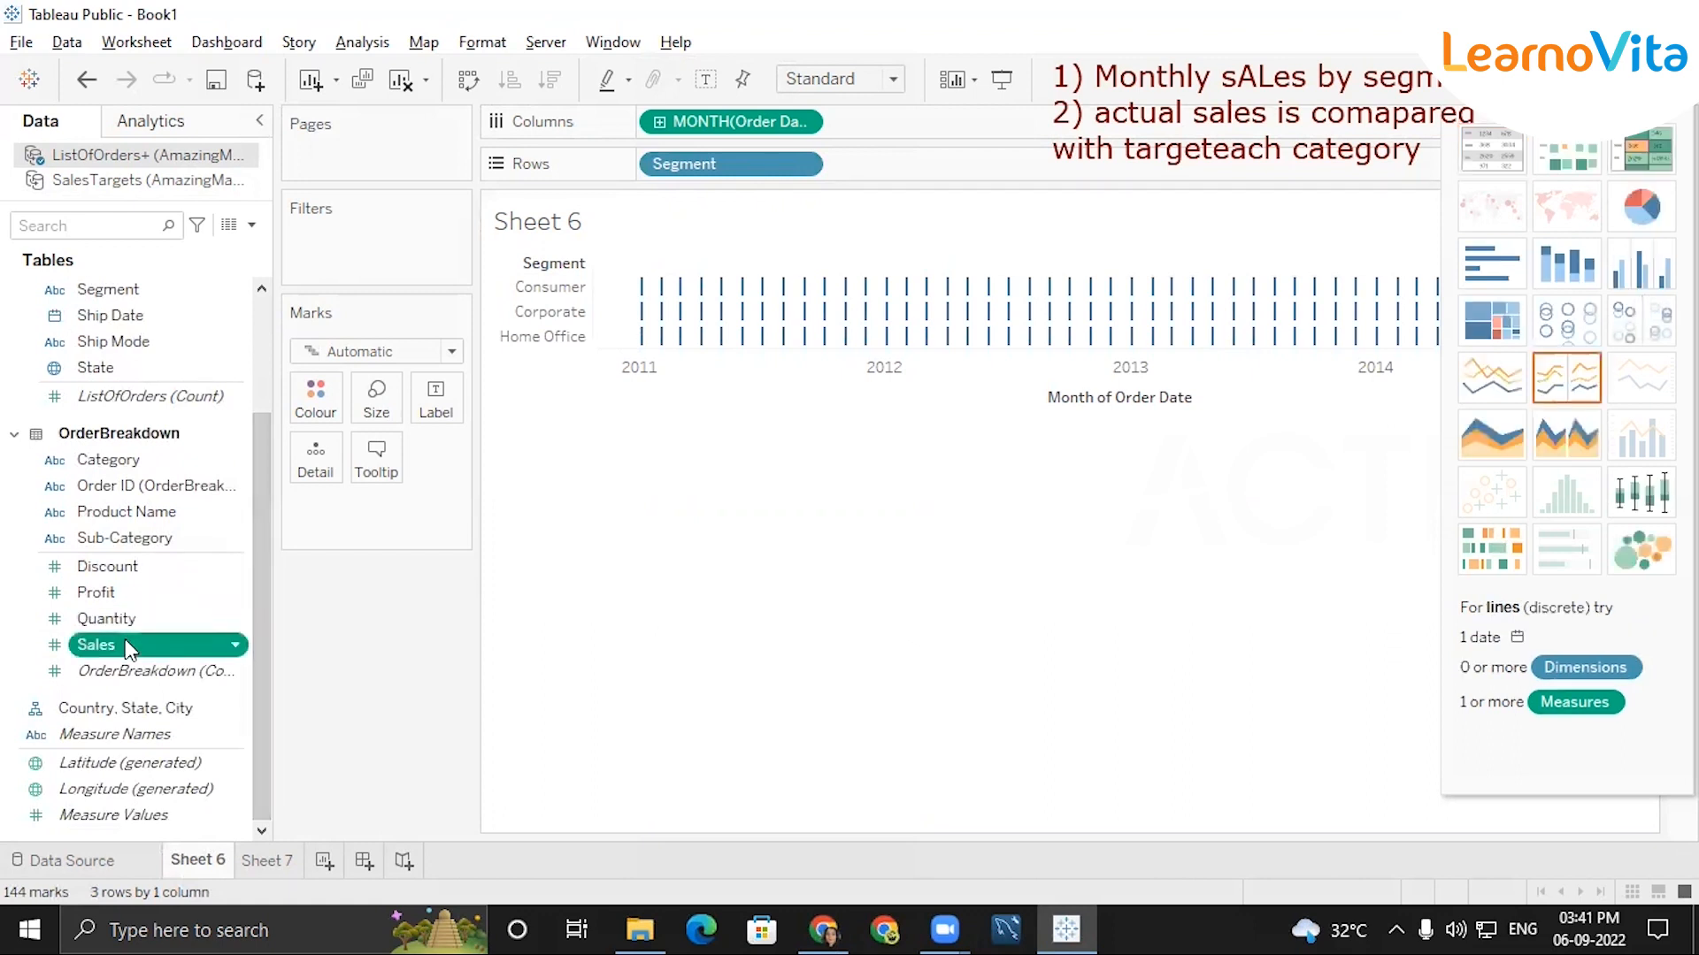
double_click(124, 638)
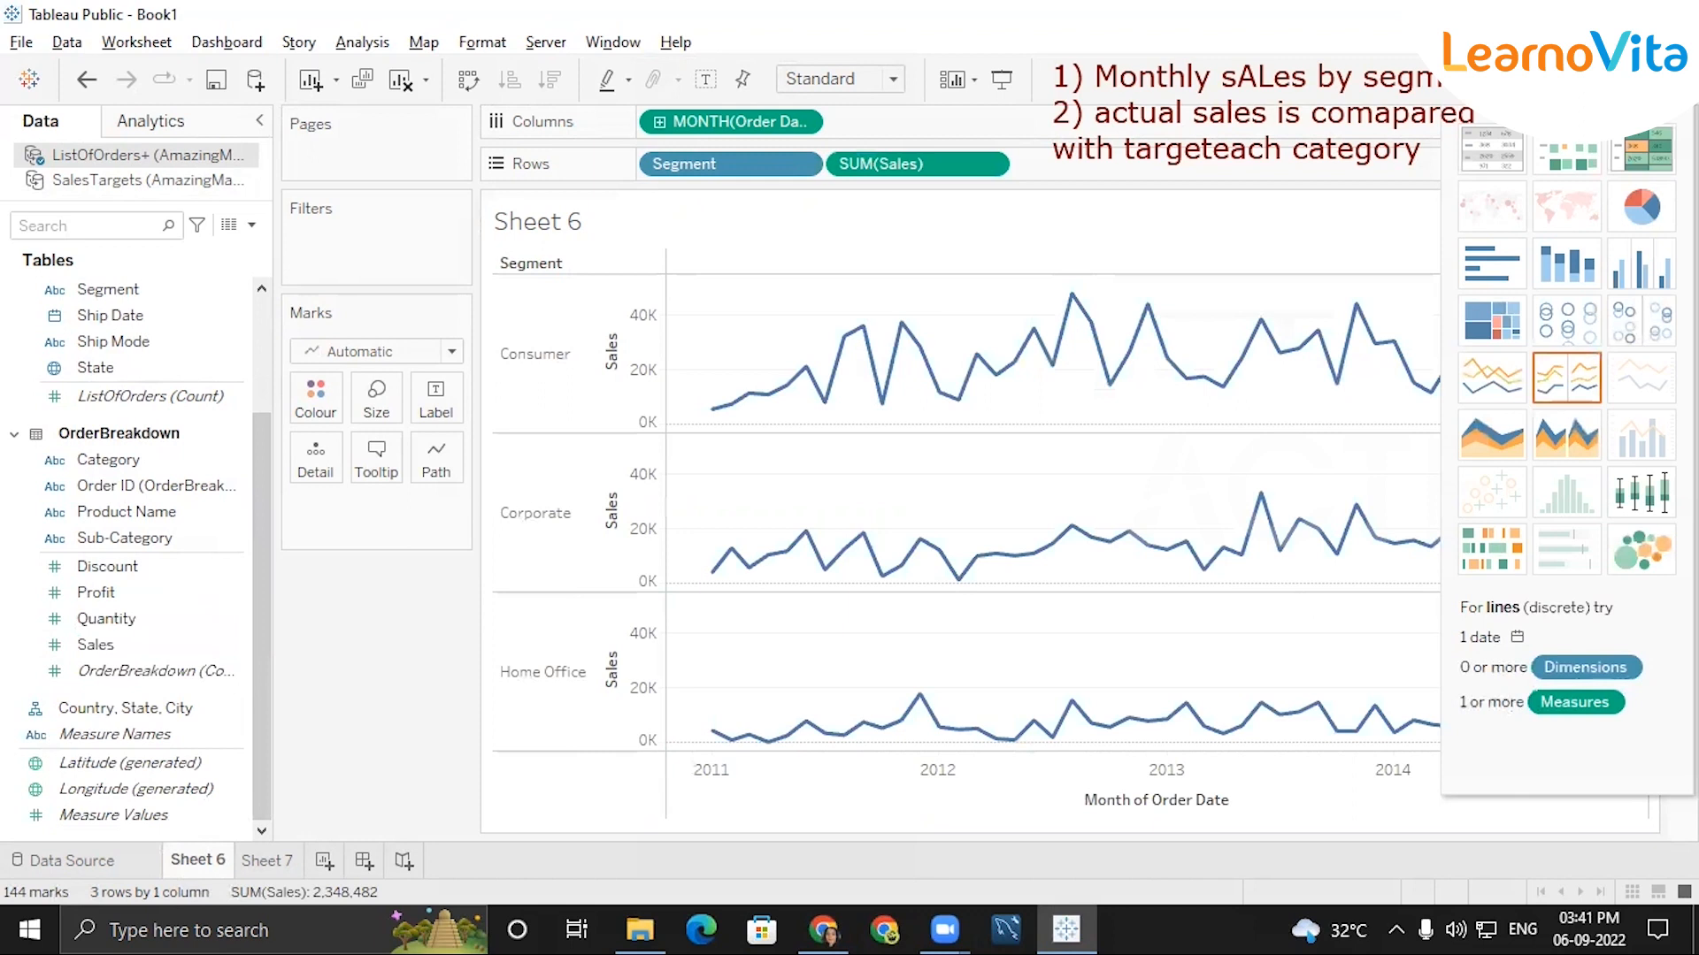
left_click(1639, 79)
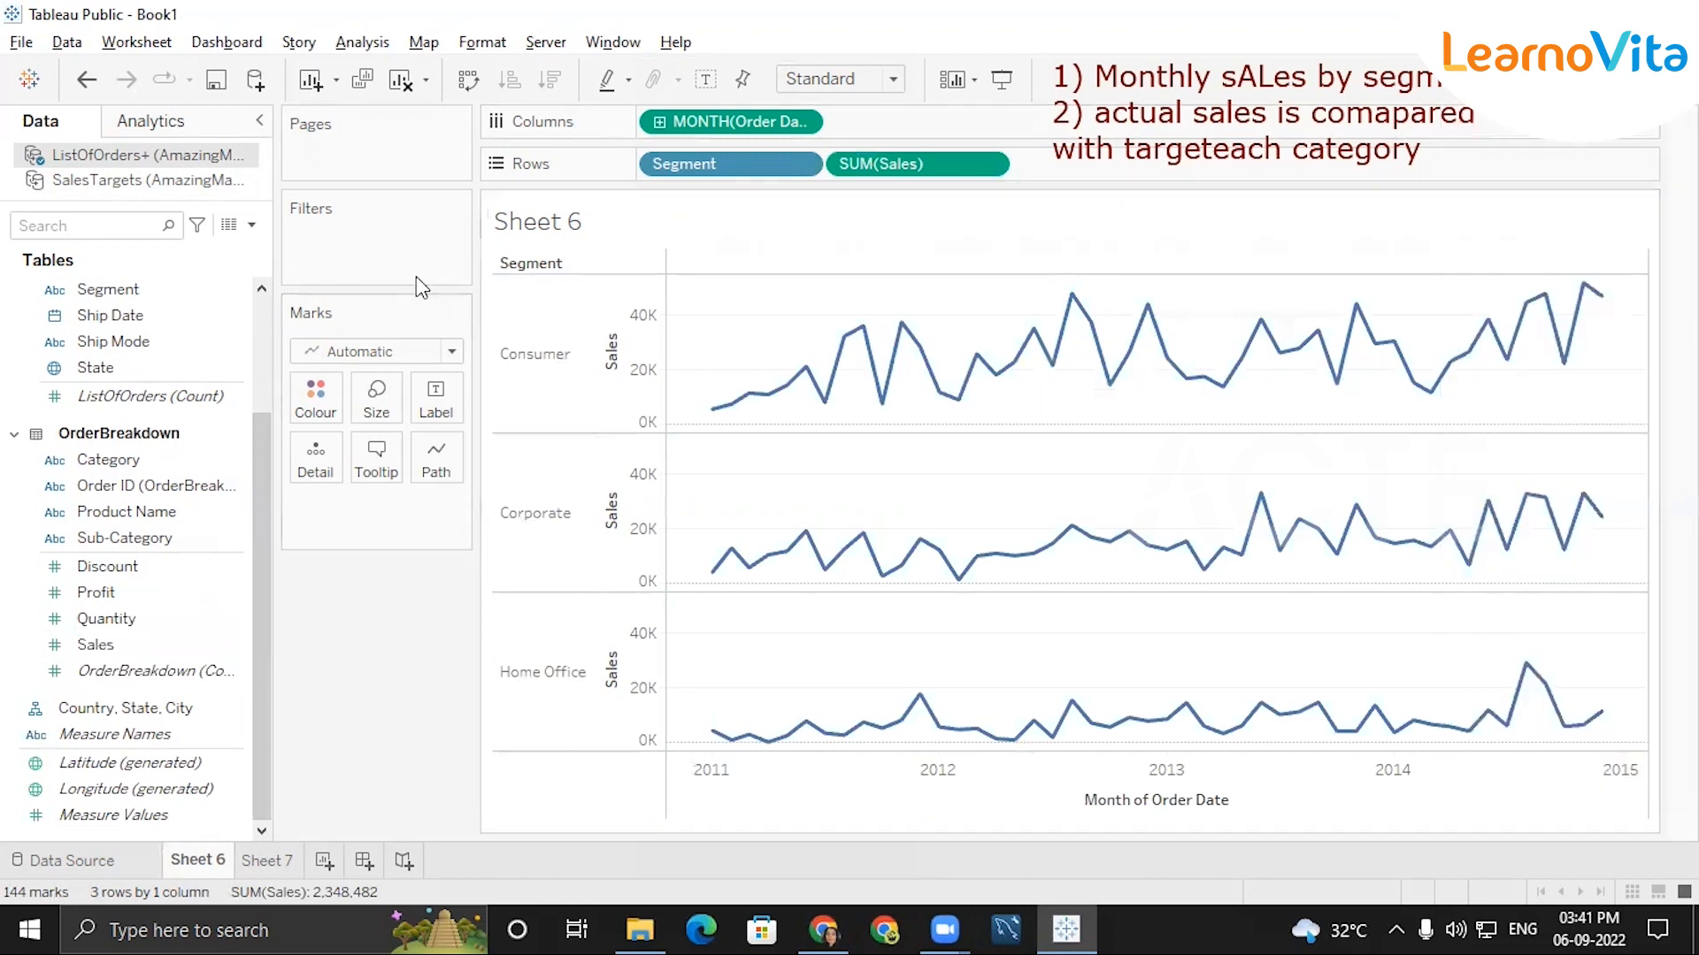
left_click(1639, 79)
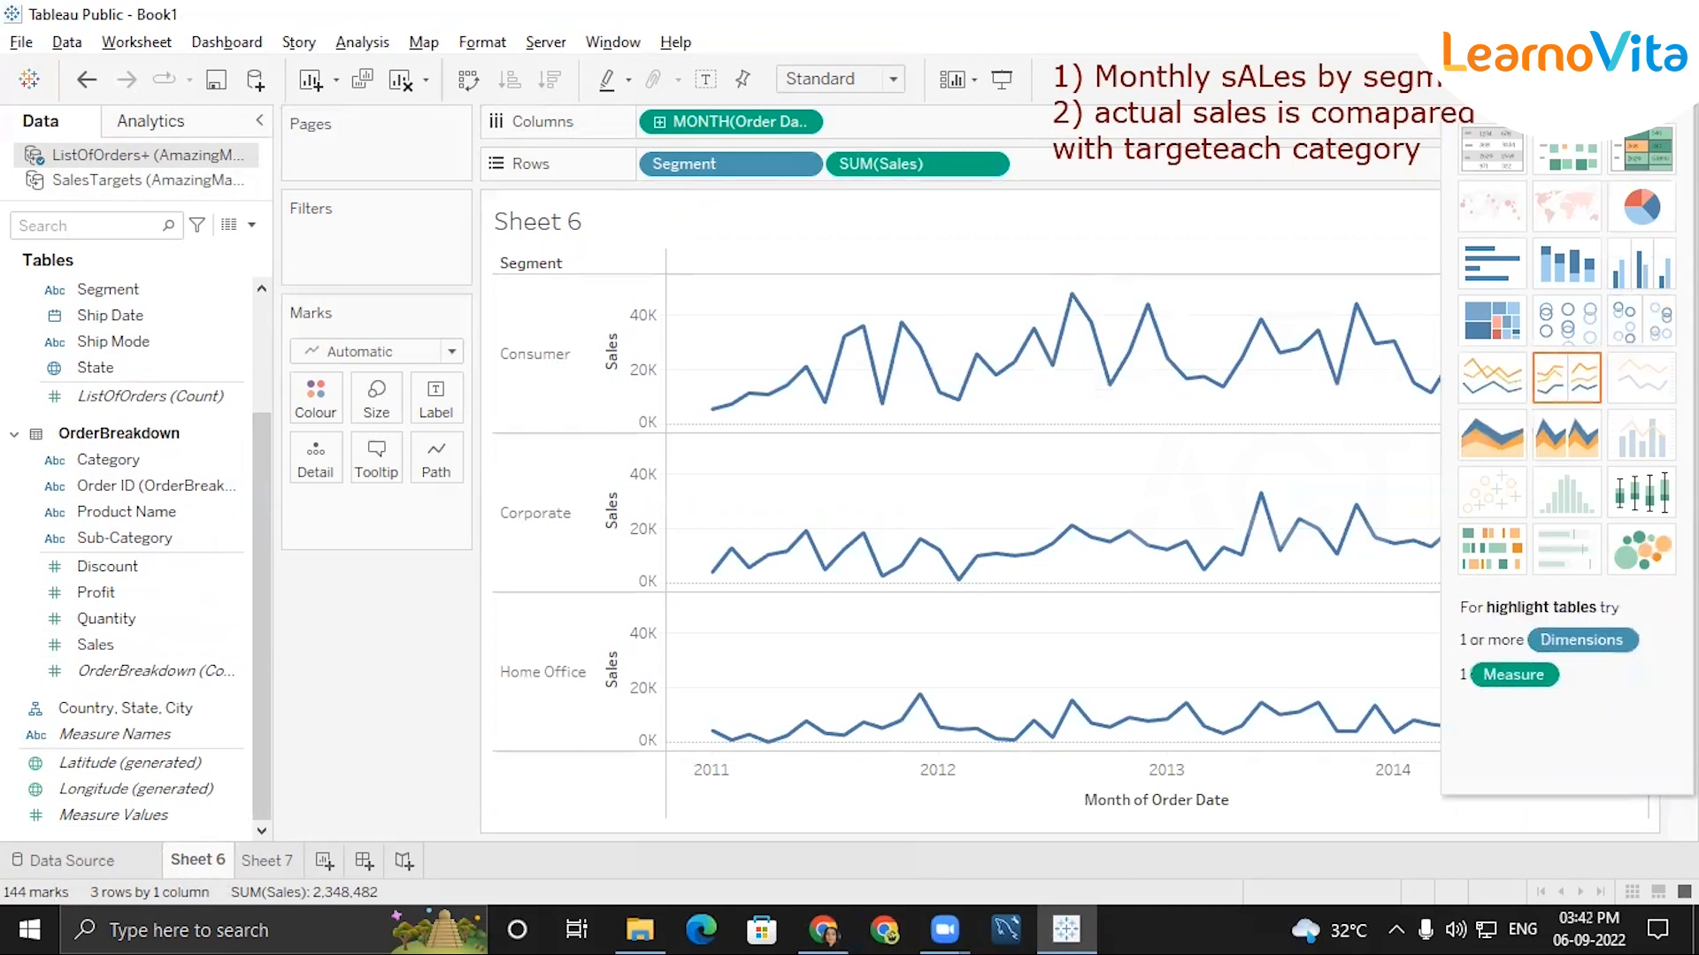
left_click(1639, 79)
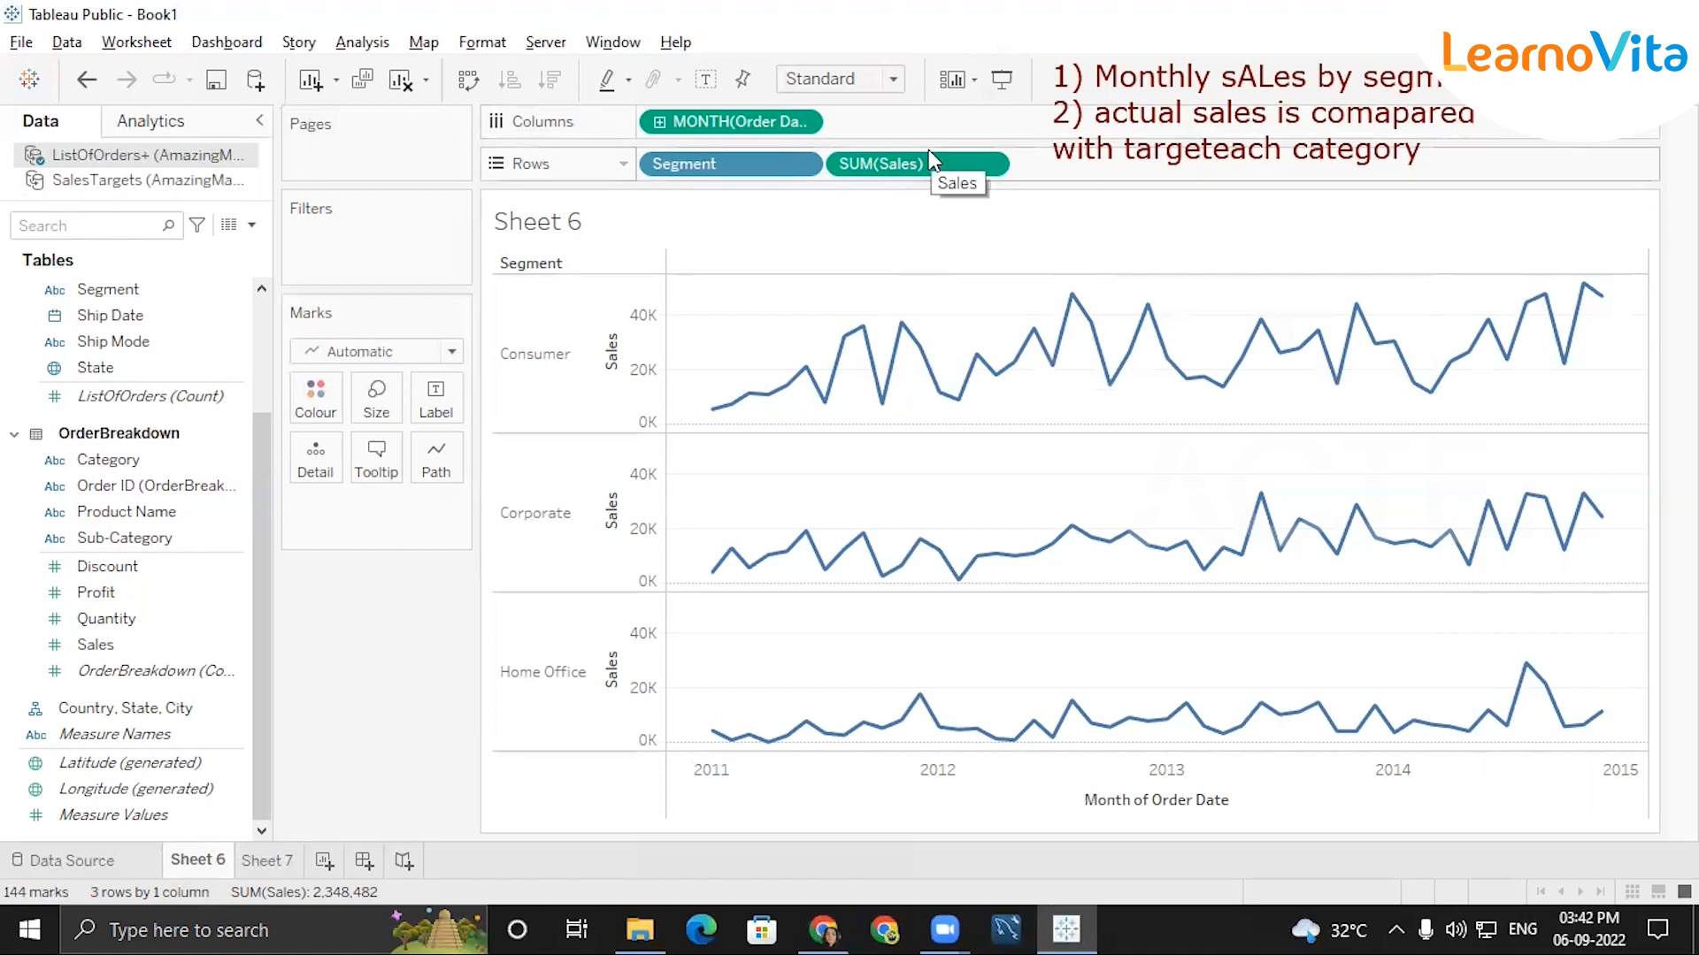
Show mark labels on the sales lines, limited to the Min/Max values in each pane.
mouse_move(1048, 732)
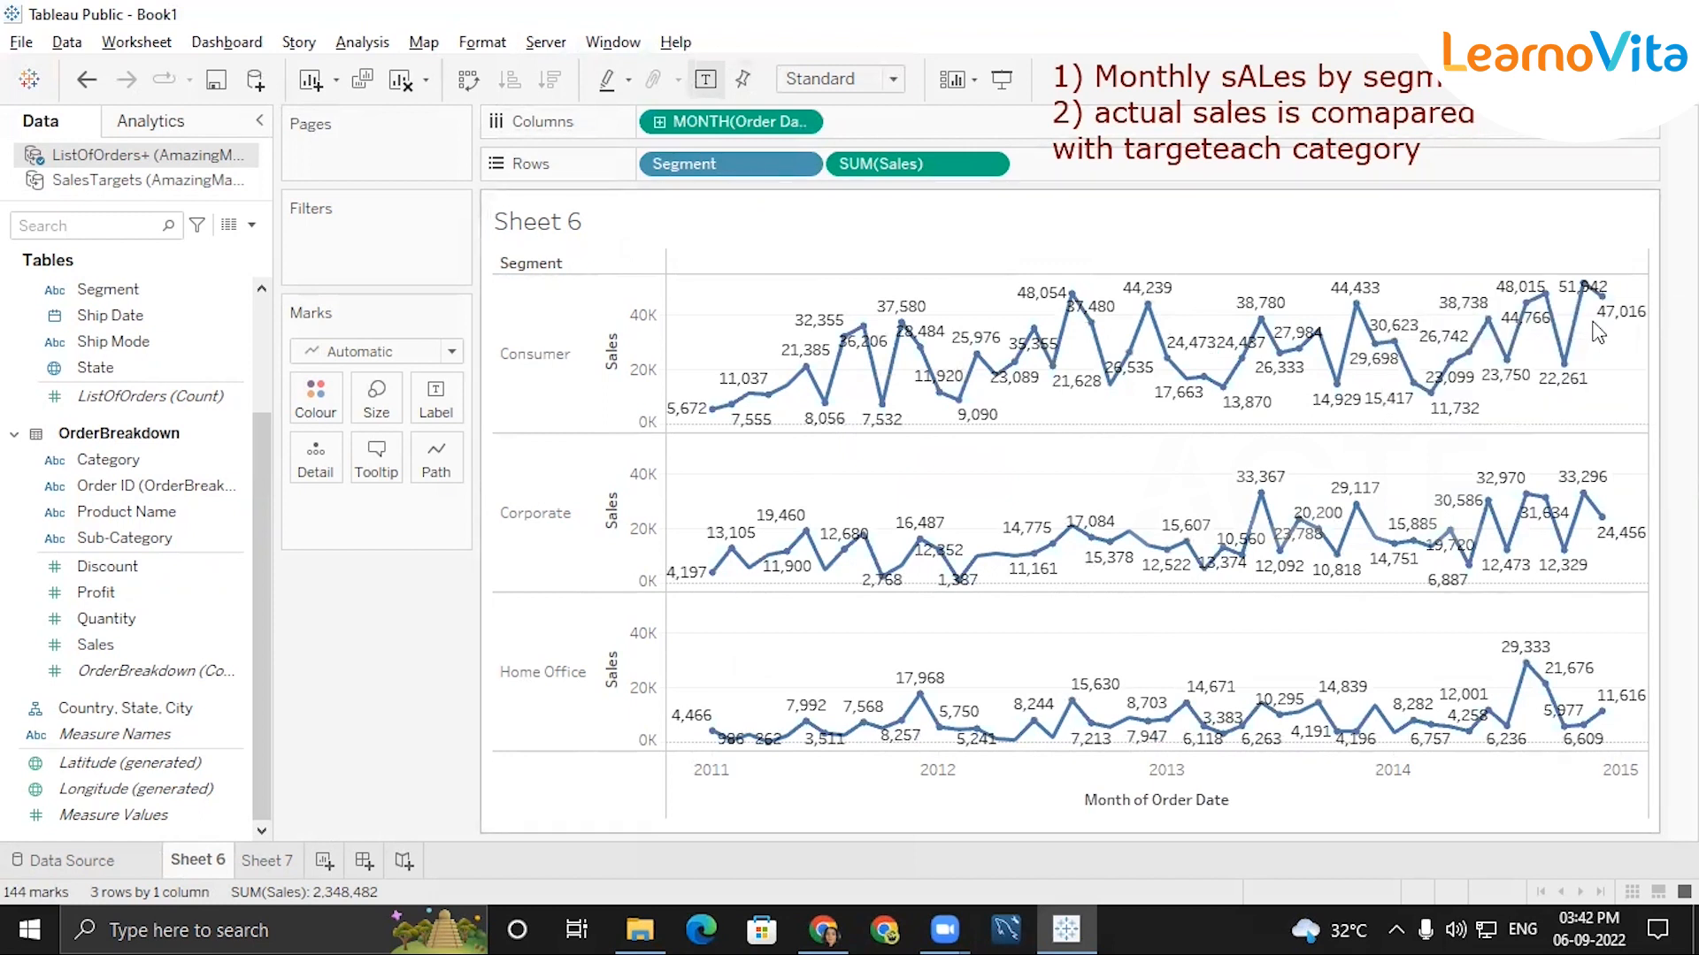
left_click(438, 400)
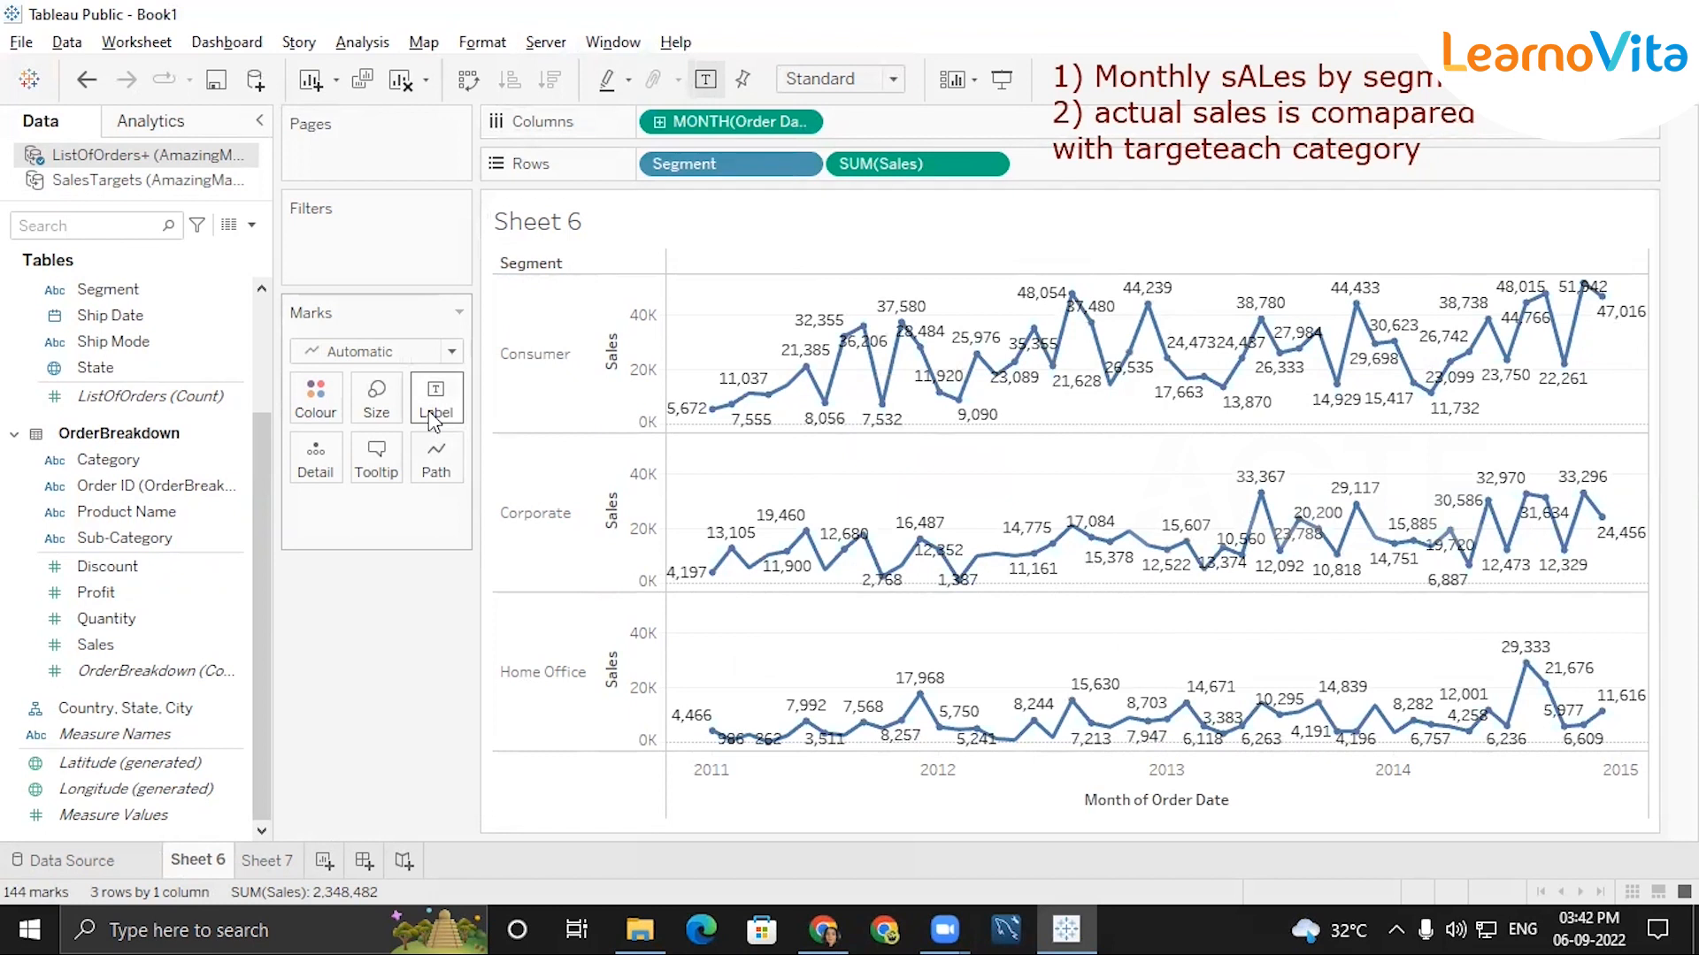
left_click(483, 693)
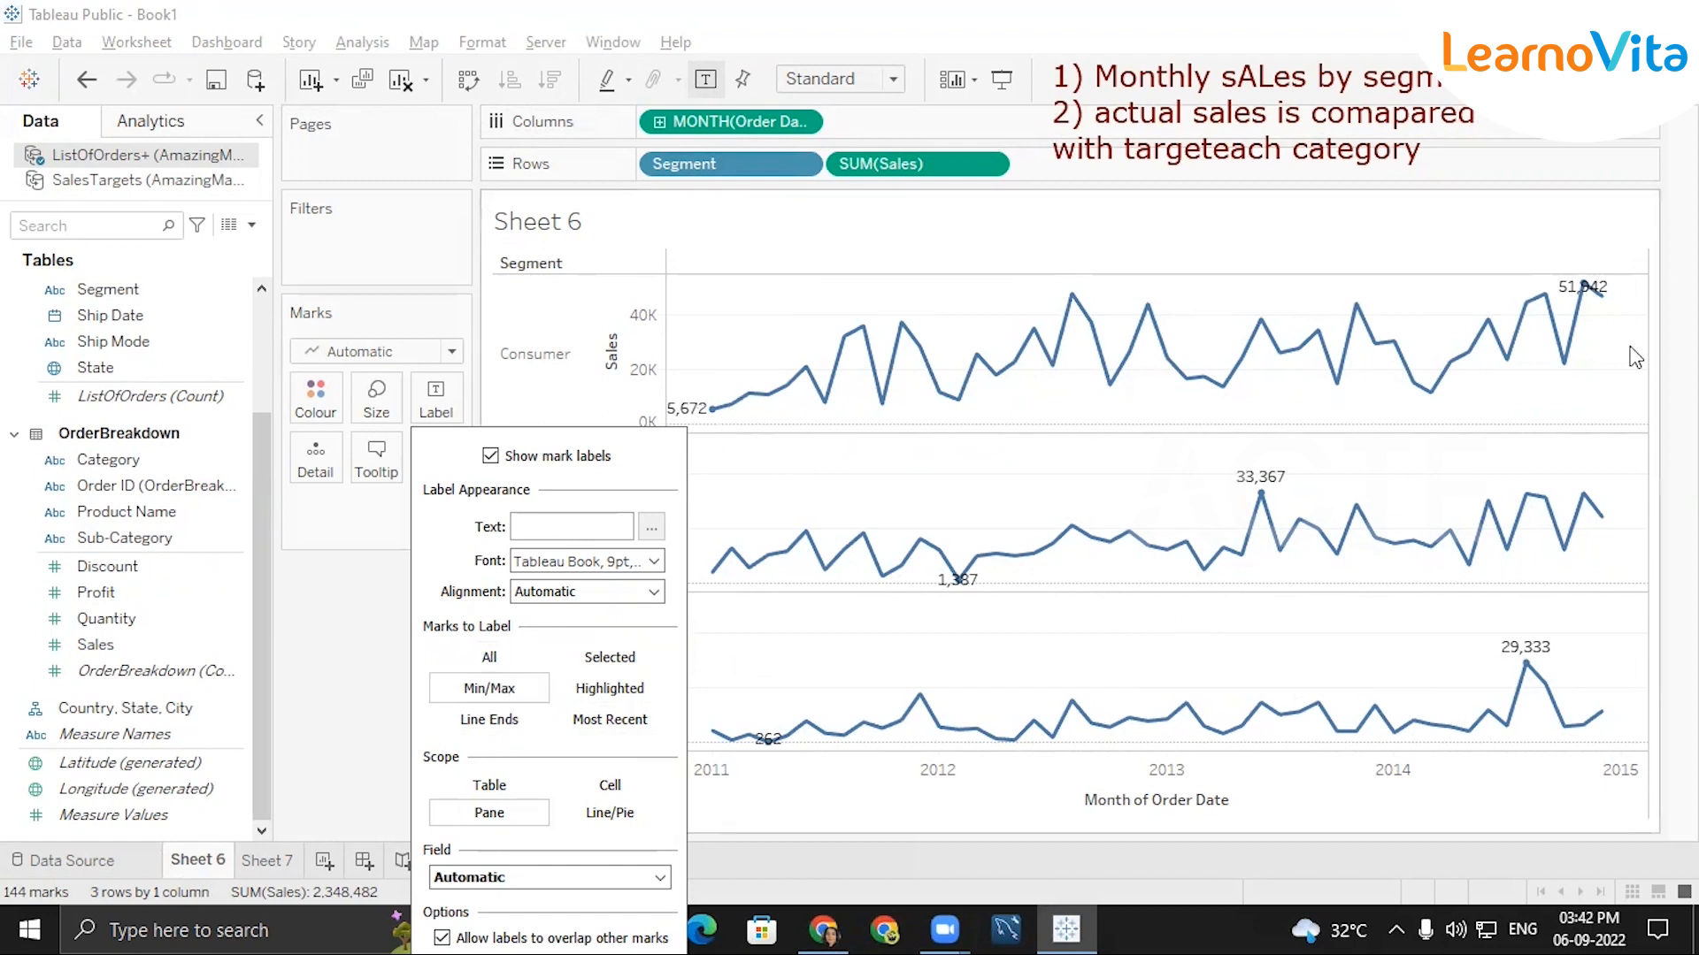
left_click(609, 721)
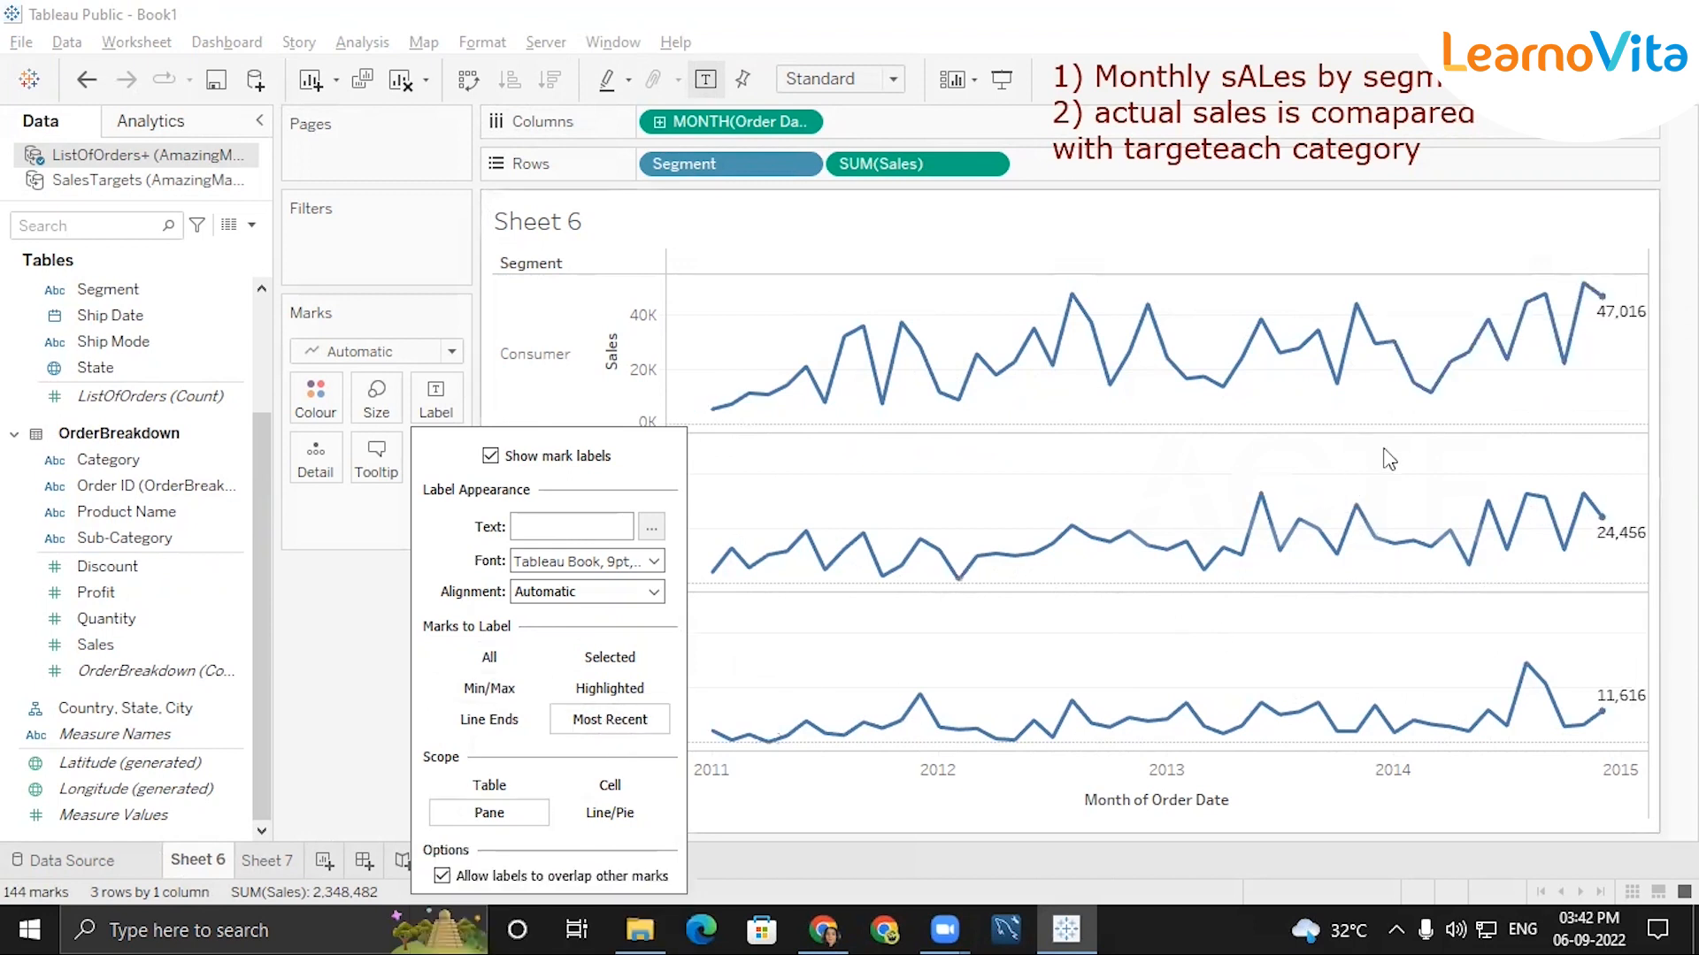
left_click(487, 724)
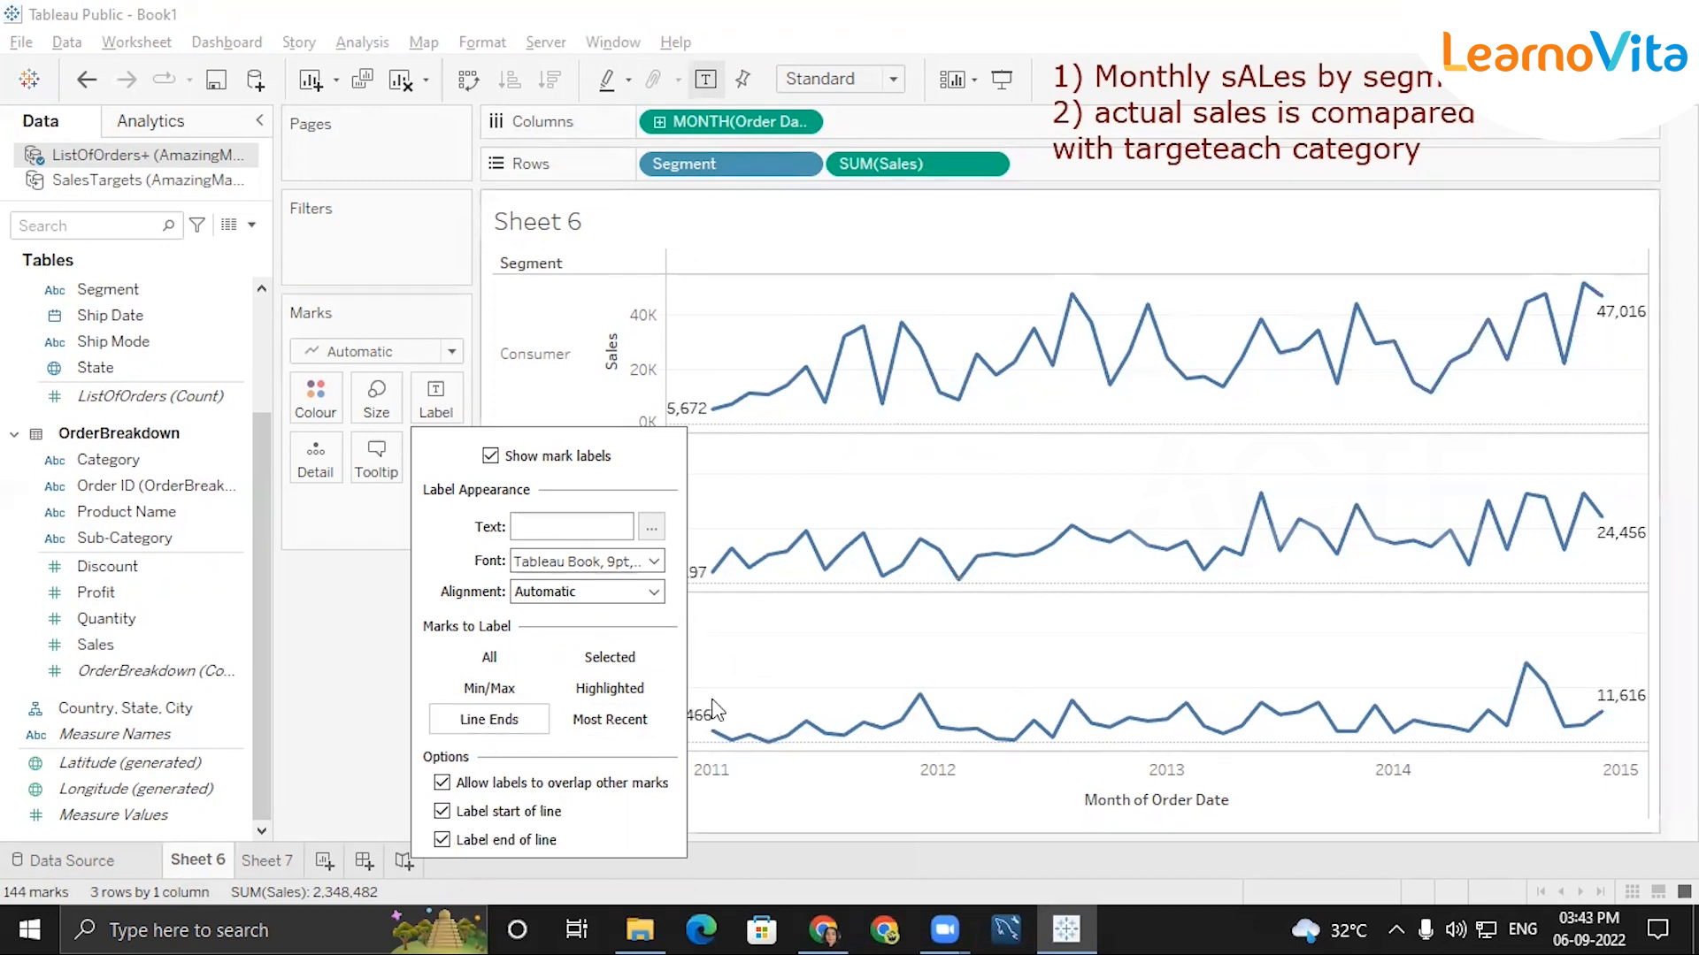
left_click(607, 719)
left_click(489, 688)
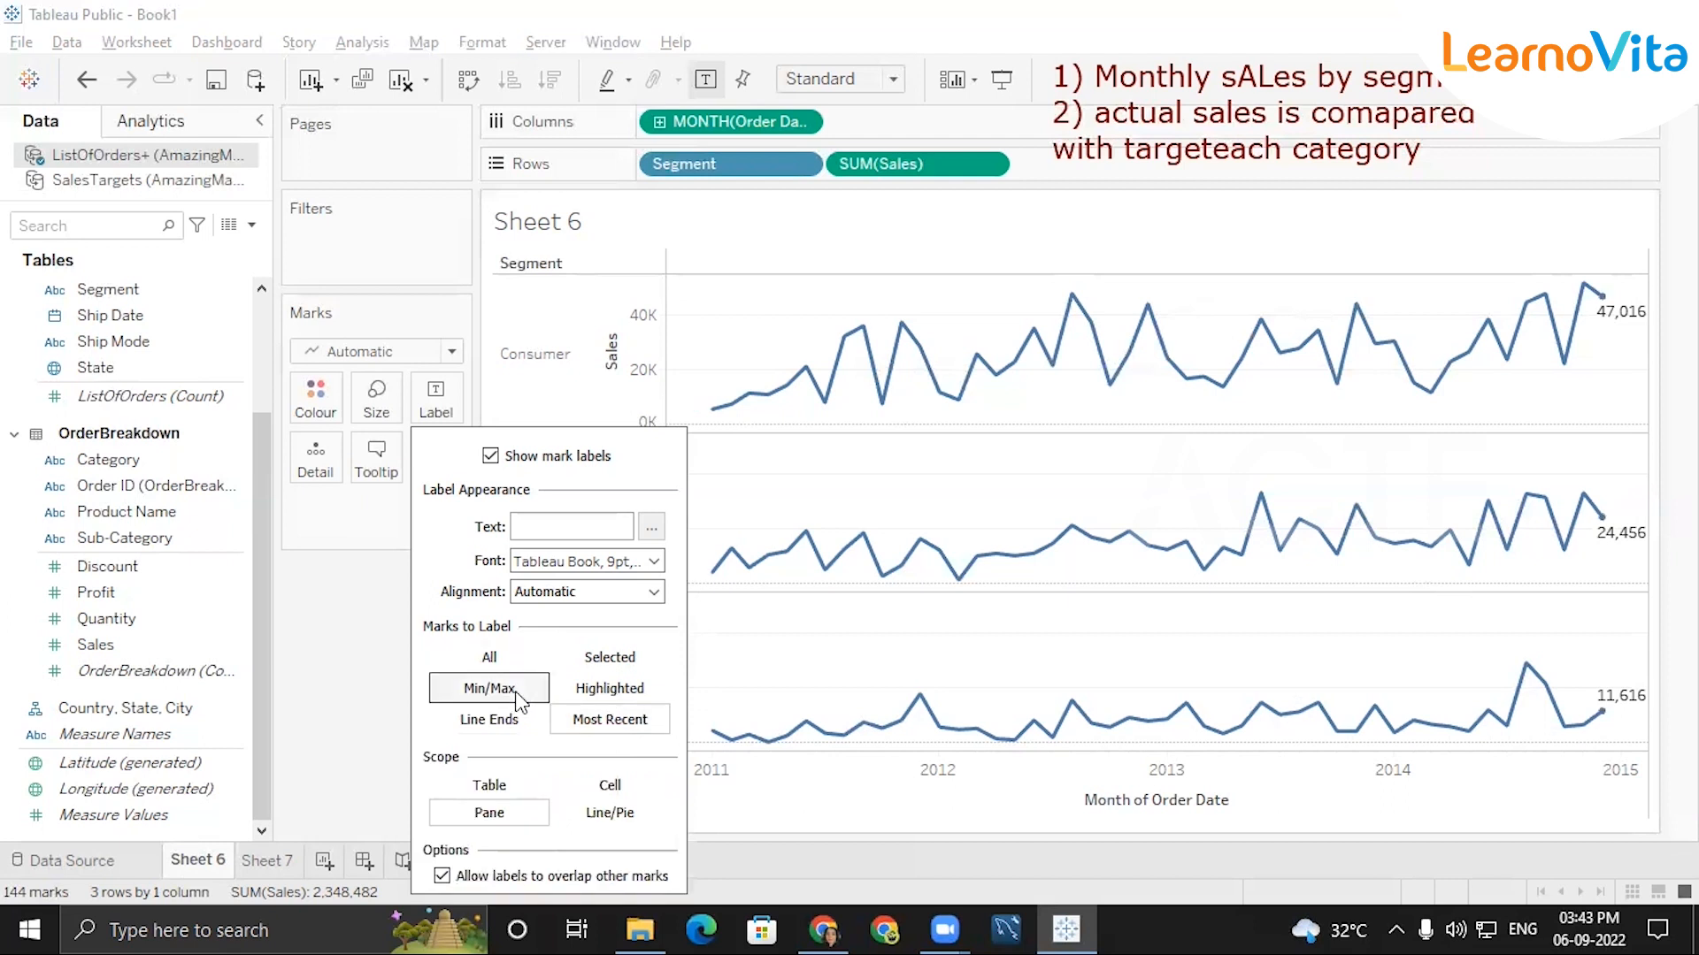
left_click(363, 669)
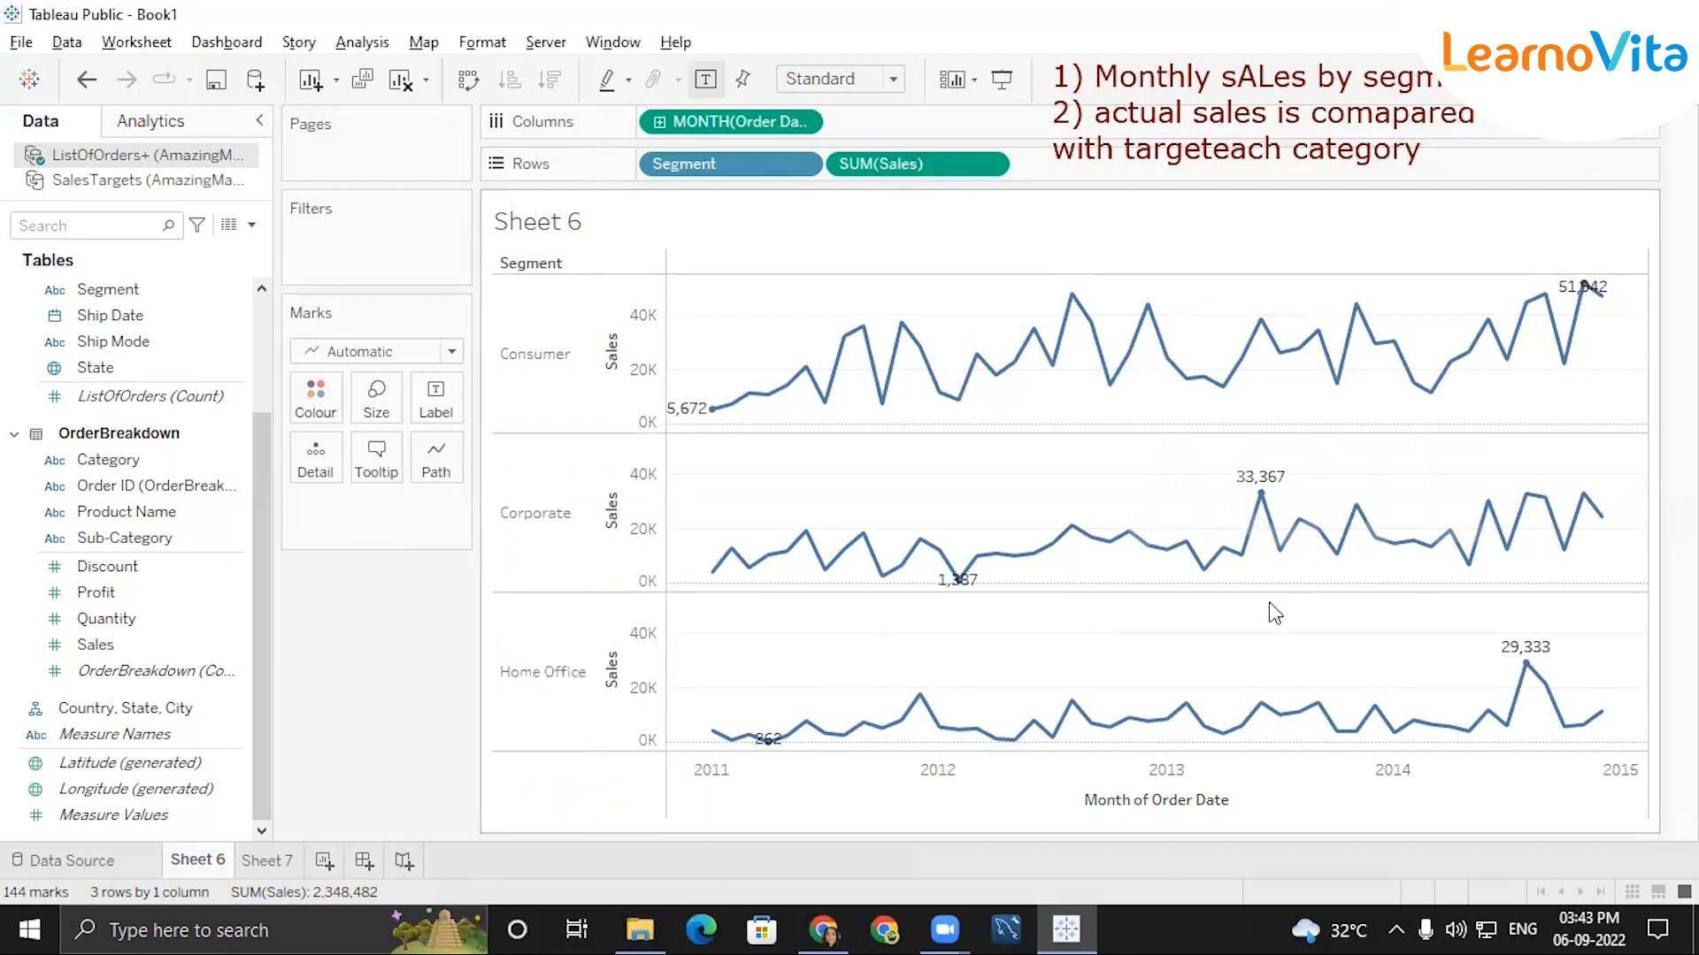
left_click(437, 405)
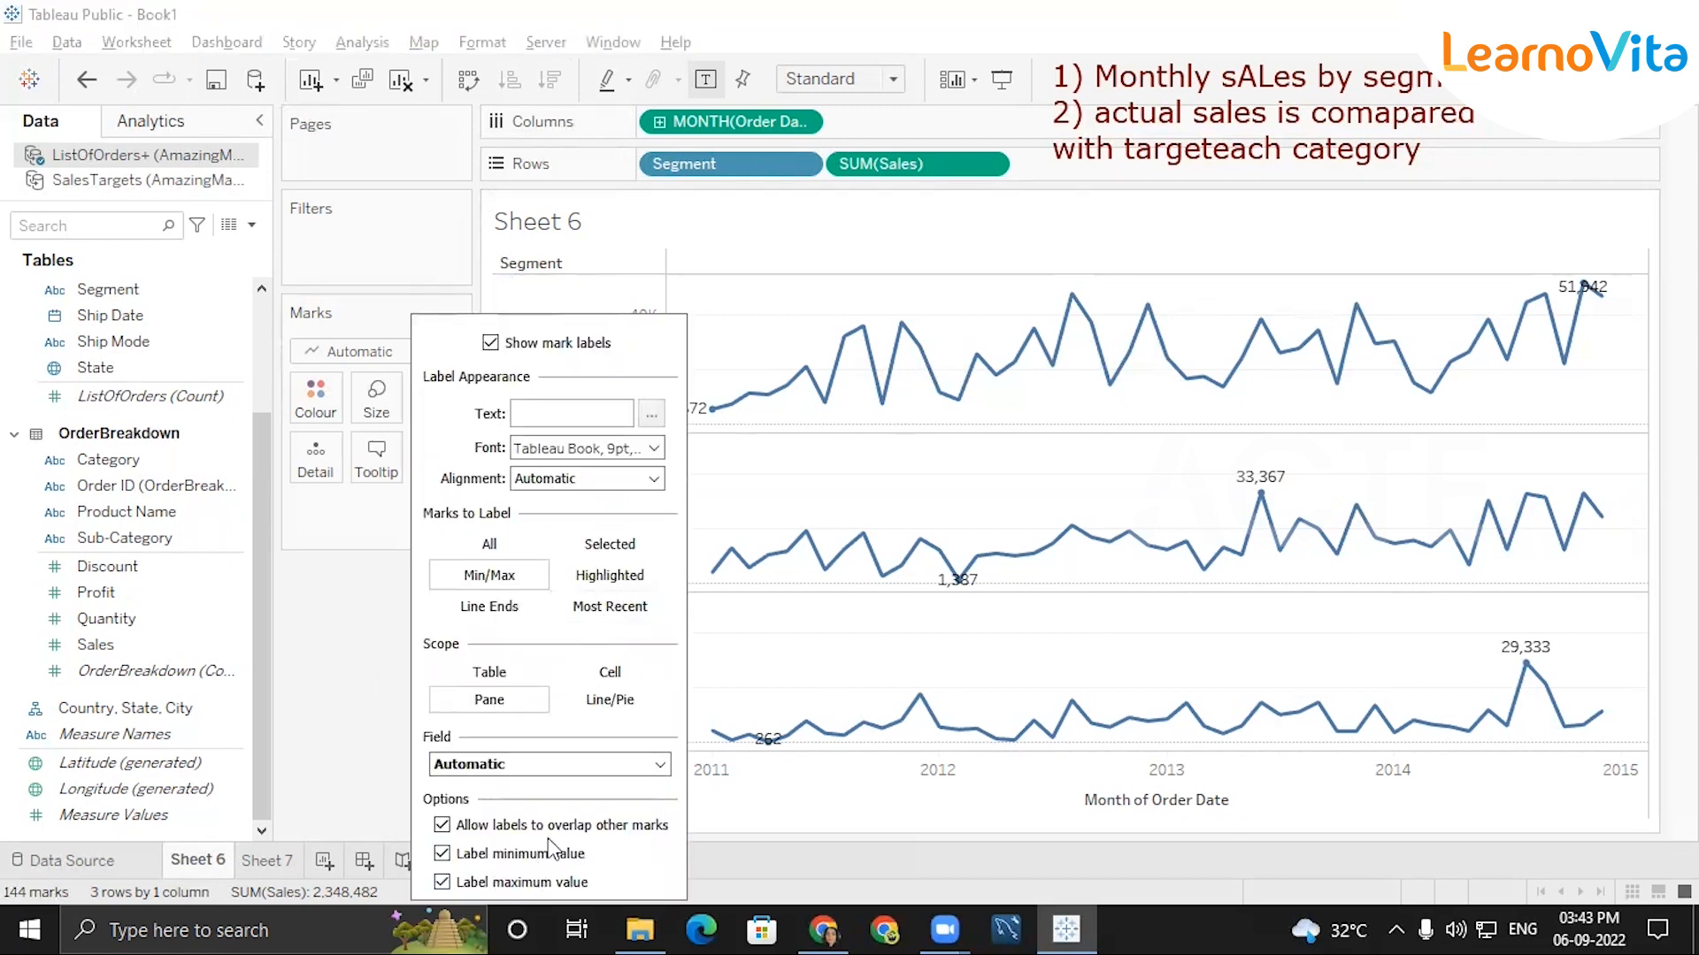
left_click(570, 763)
left_click(570, 761)
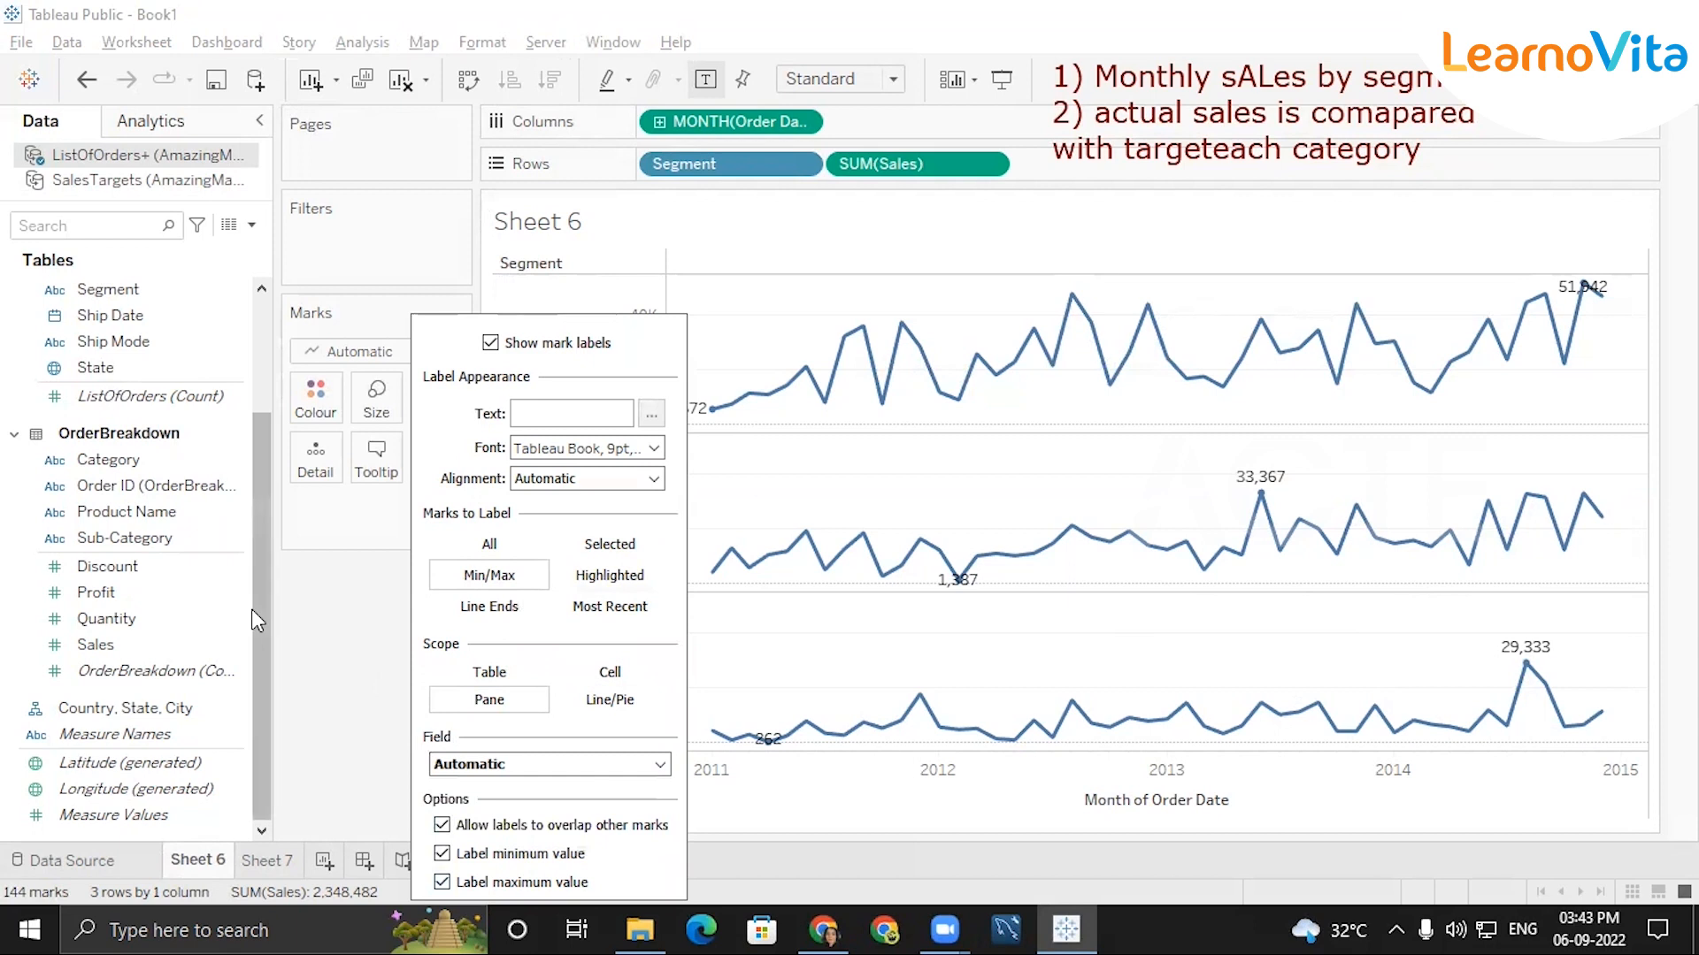
left_click(251, 612)
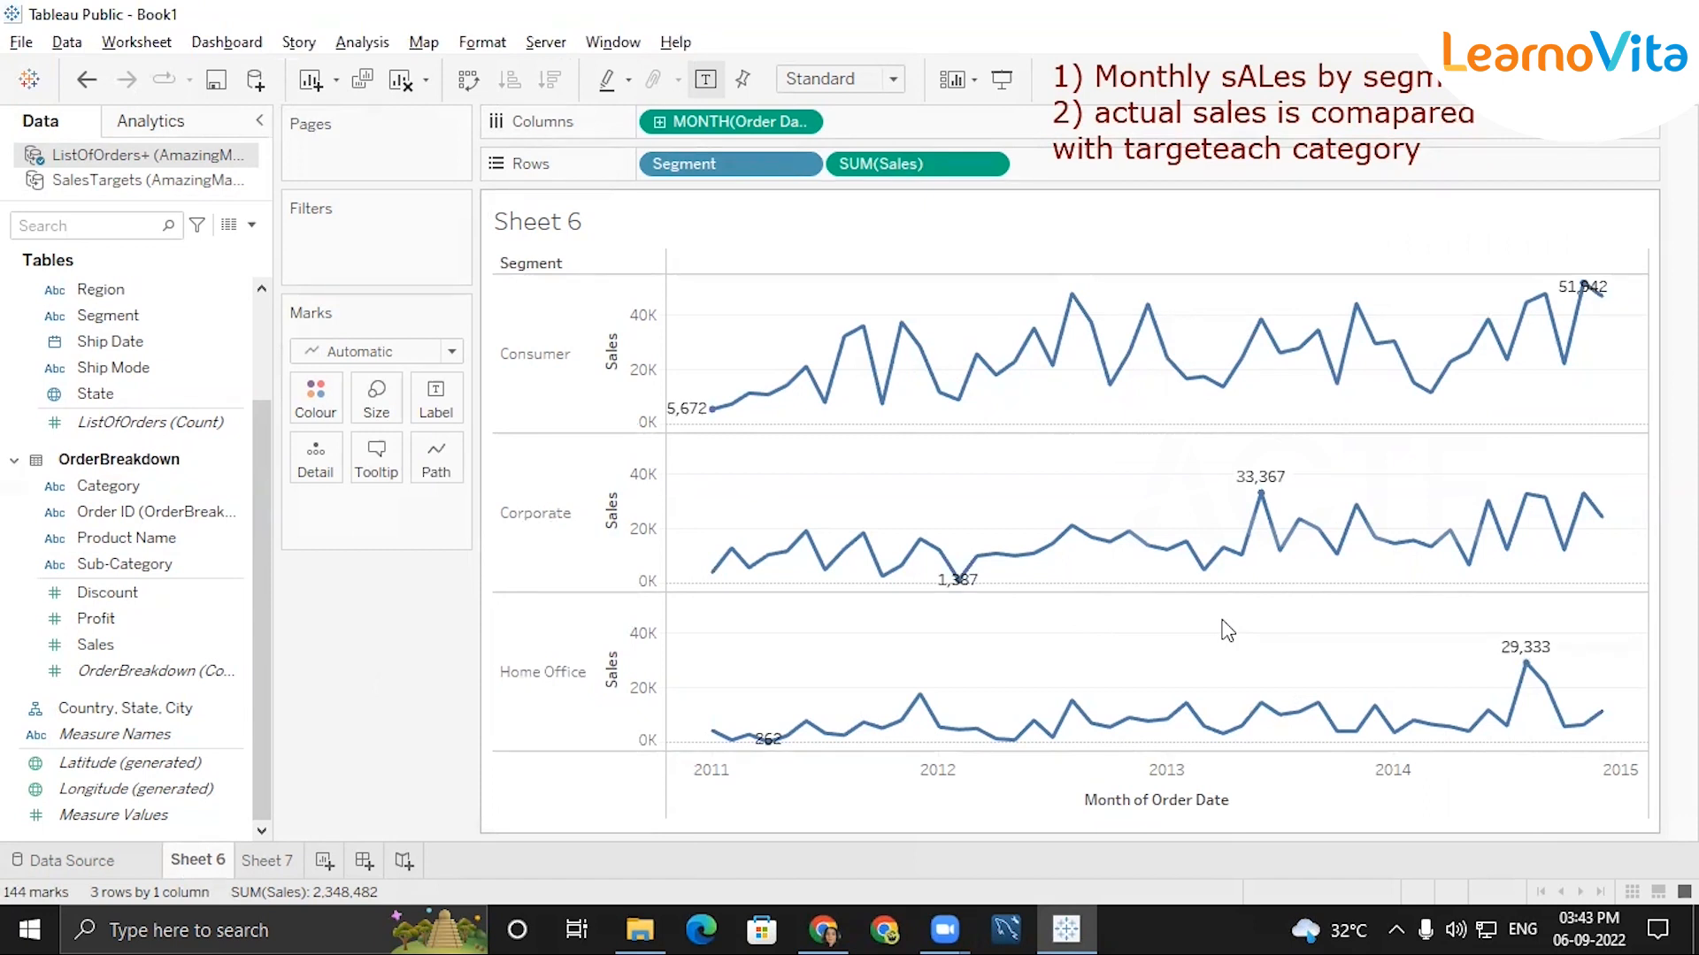
Try rotating the Segment row header labels and undo the rotation.
mouse_move(956, 704)
mouse_move(863, 340)
mouse_move(904, 728)
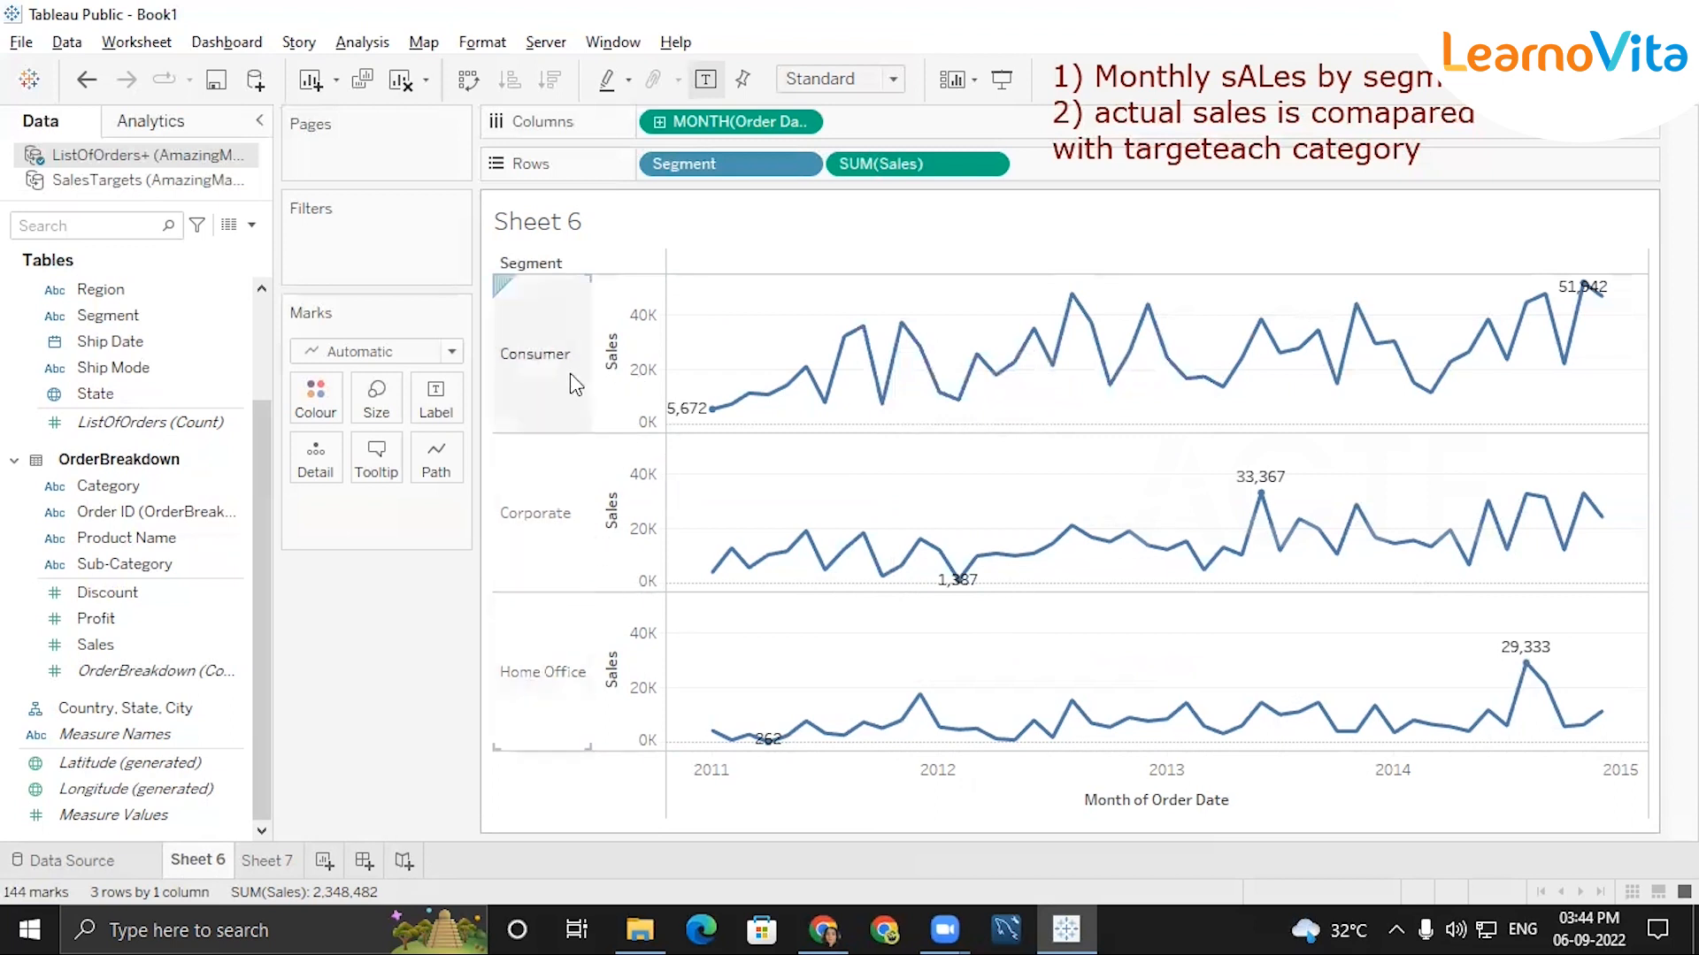
left_click(564, 402)
right_click(564, 402)
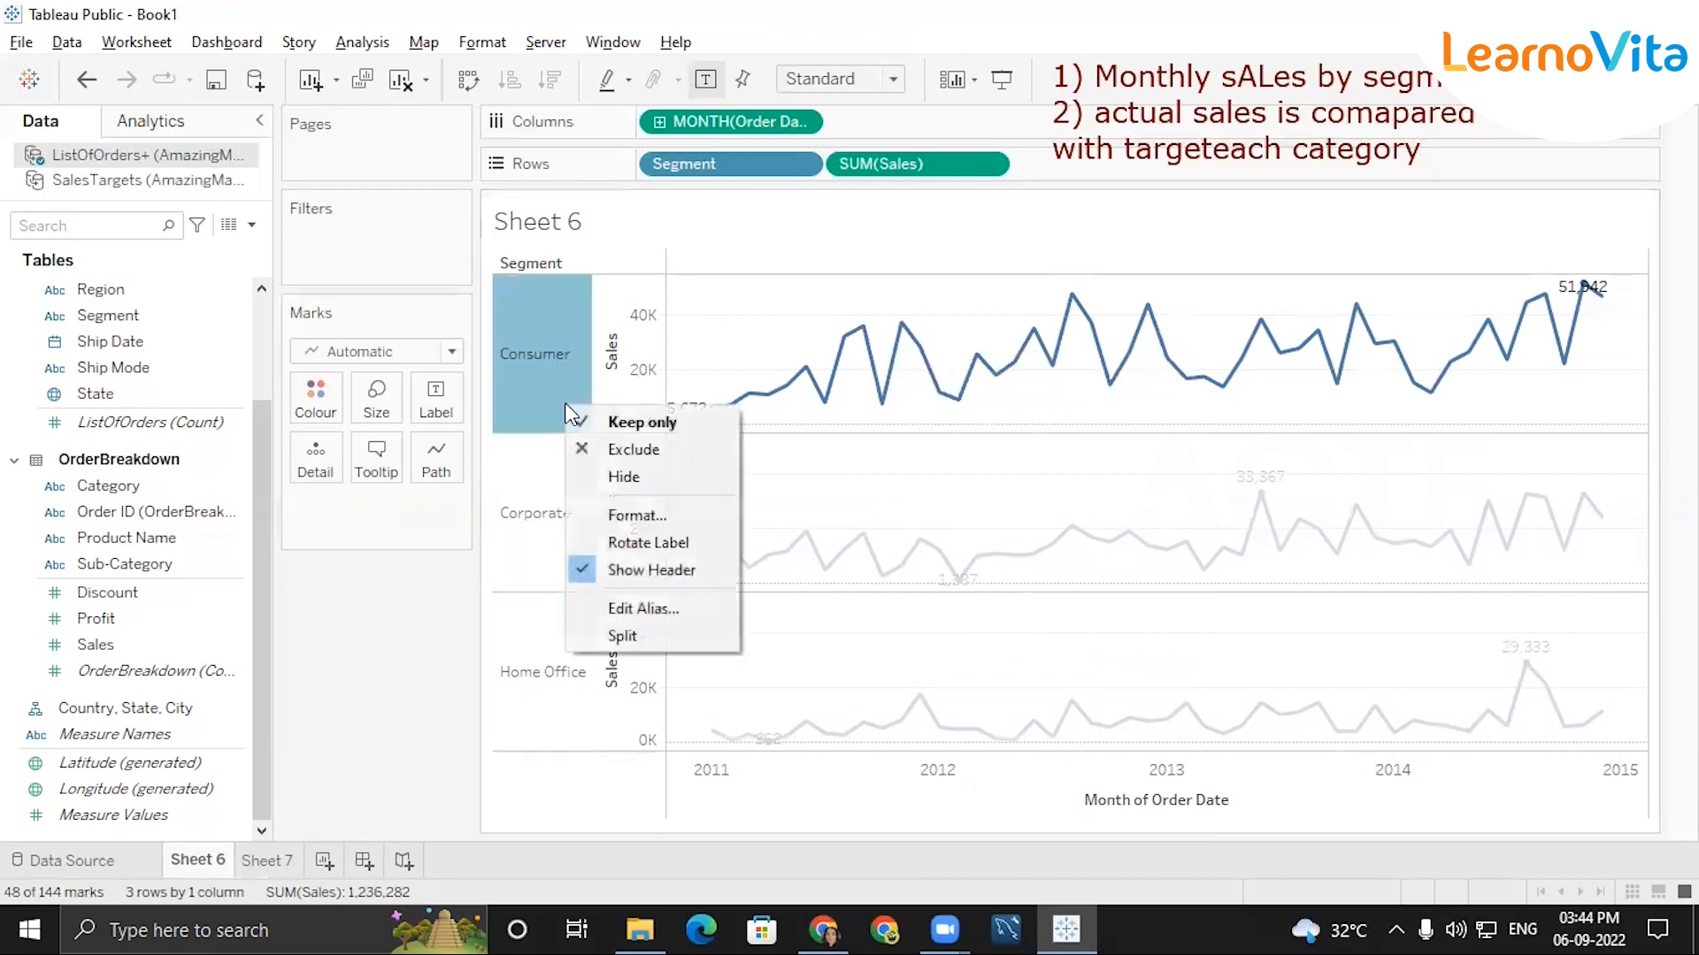
left_click(643, 754)
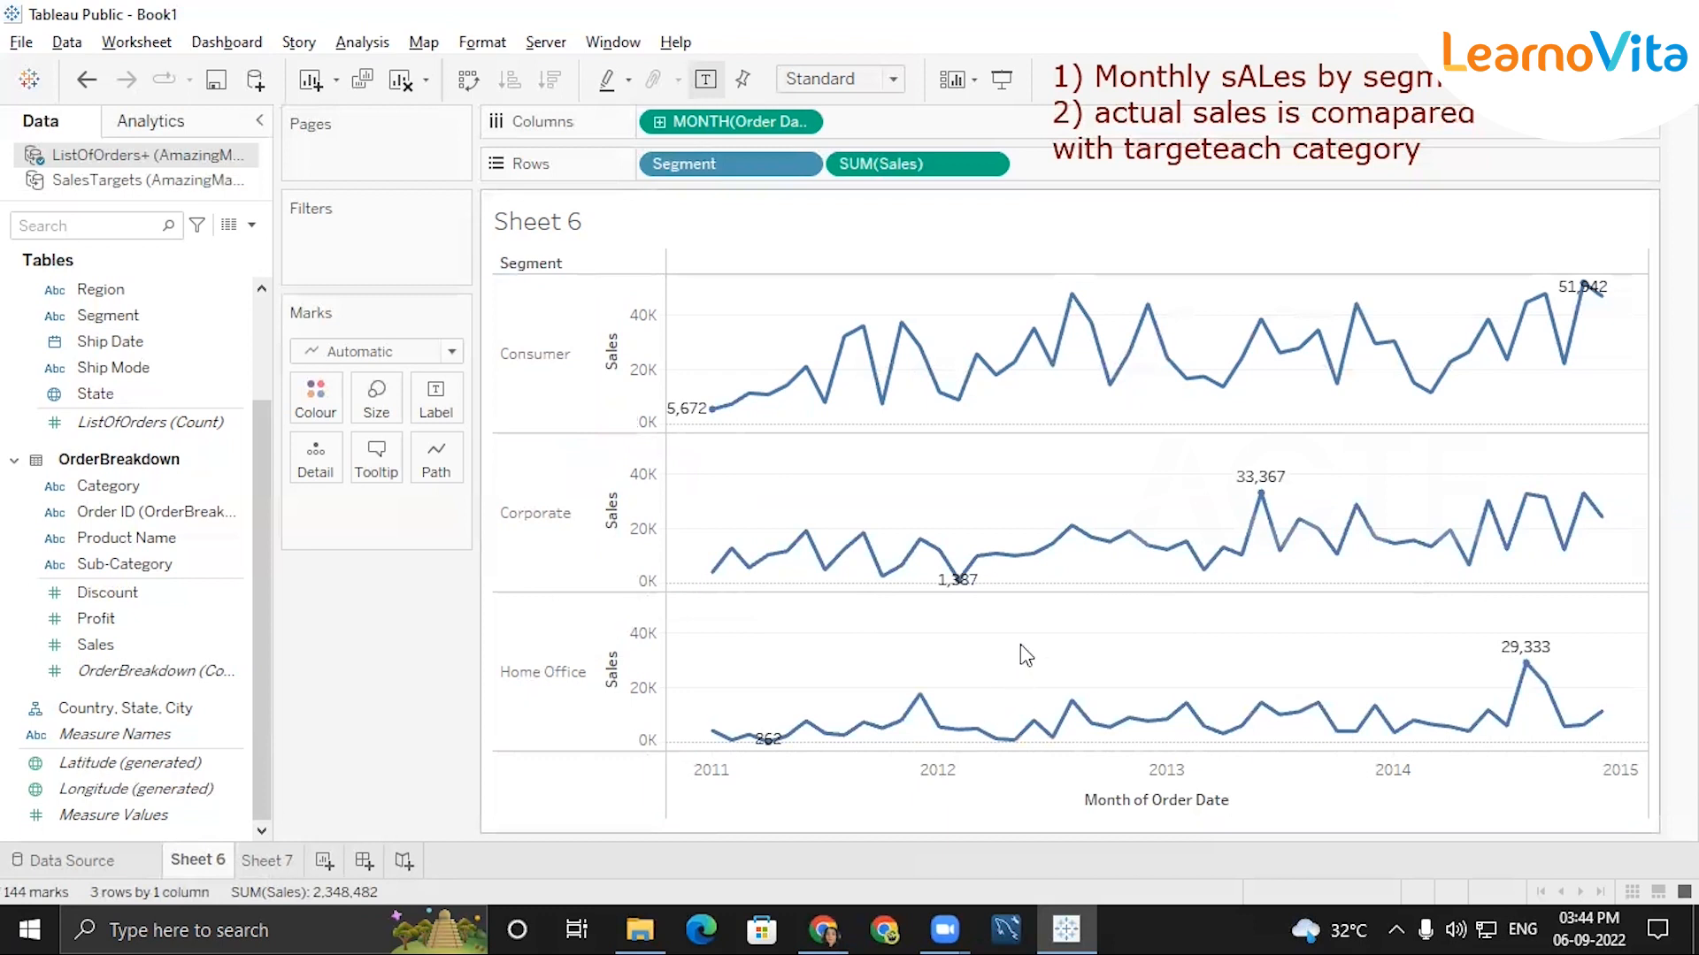
right_click(1021, 644)
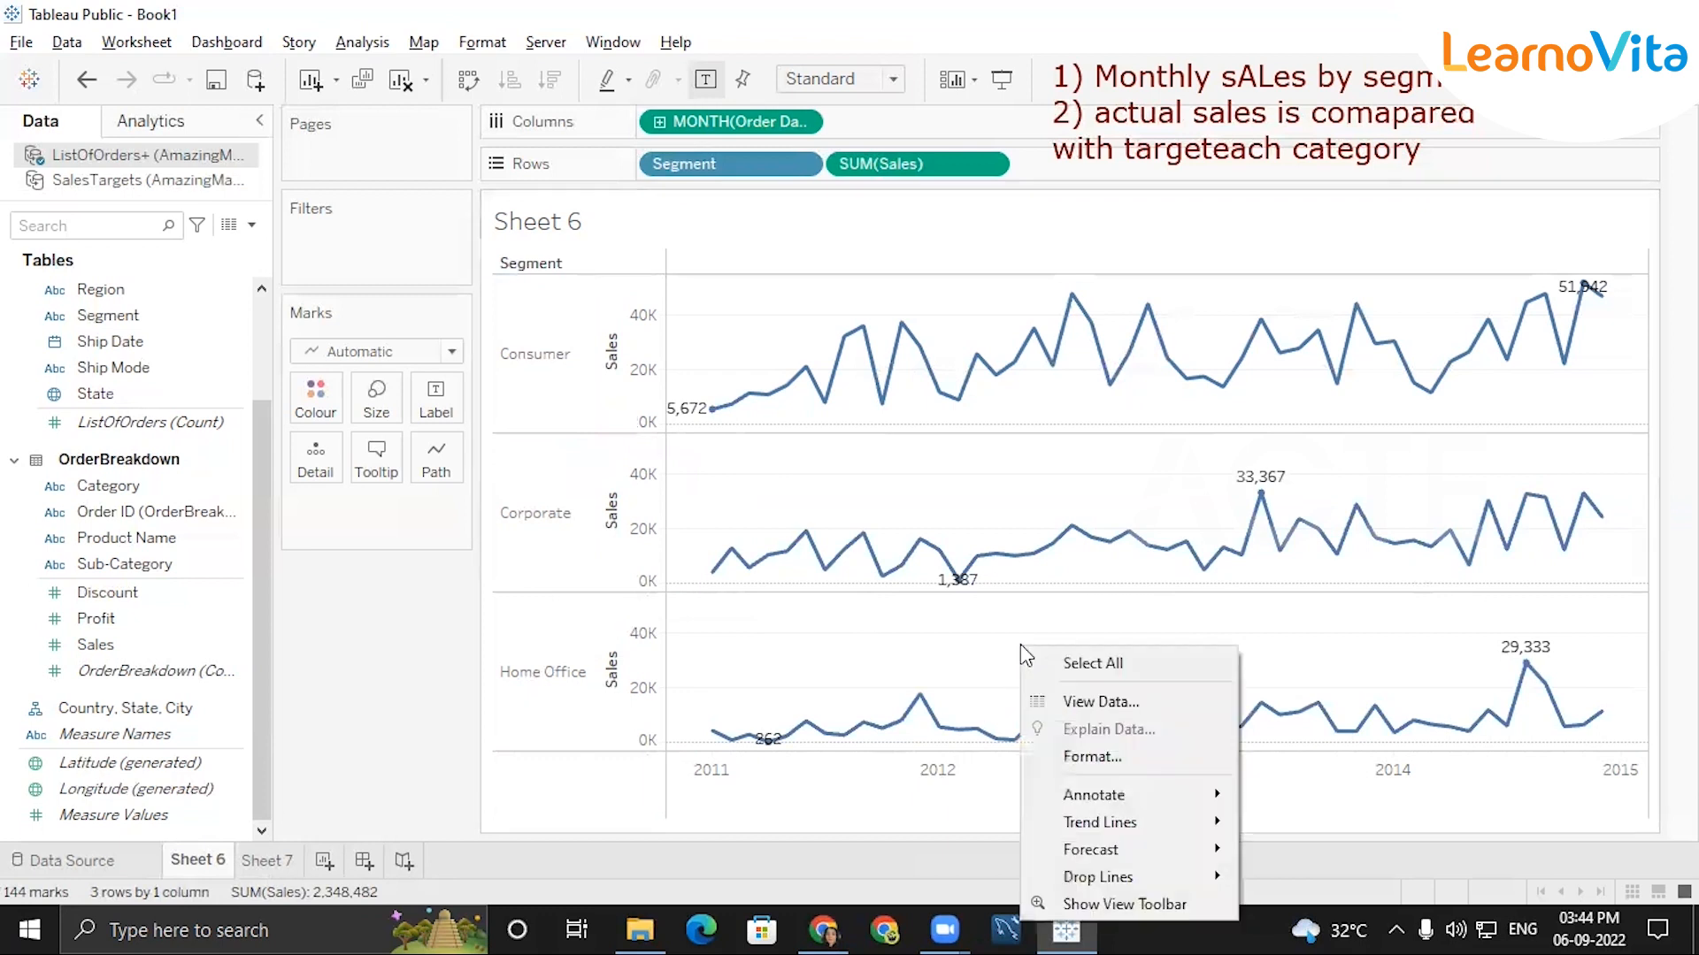
left_click(558, 529)
right_click(560, 529)
left_click(571, 669)
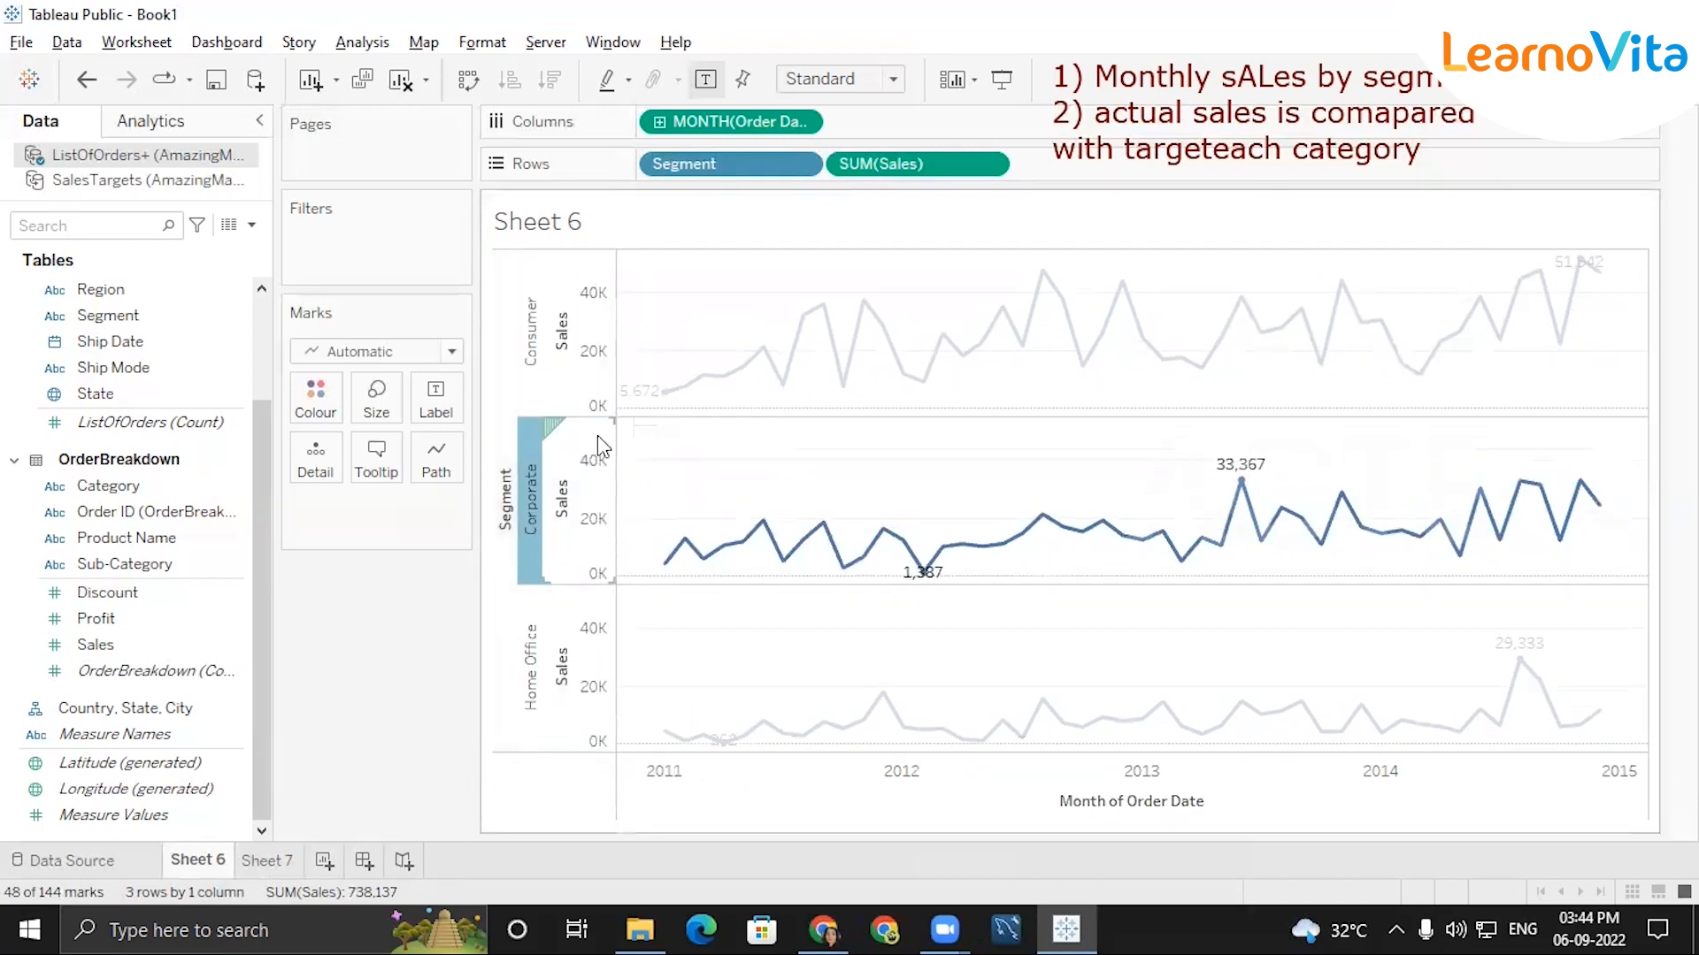
key("ctrl+z")
left_click(771, 497)
right_click(771, 497)
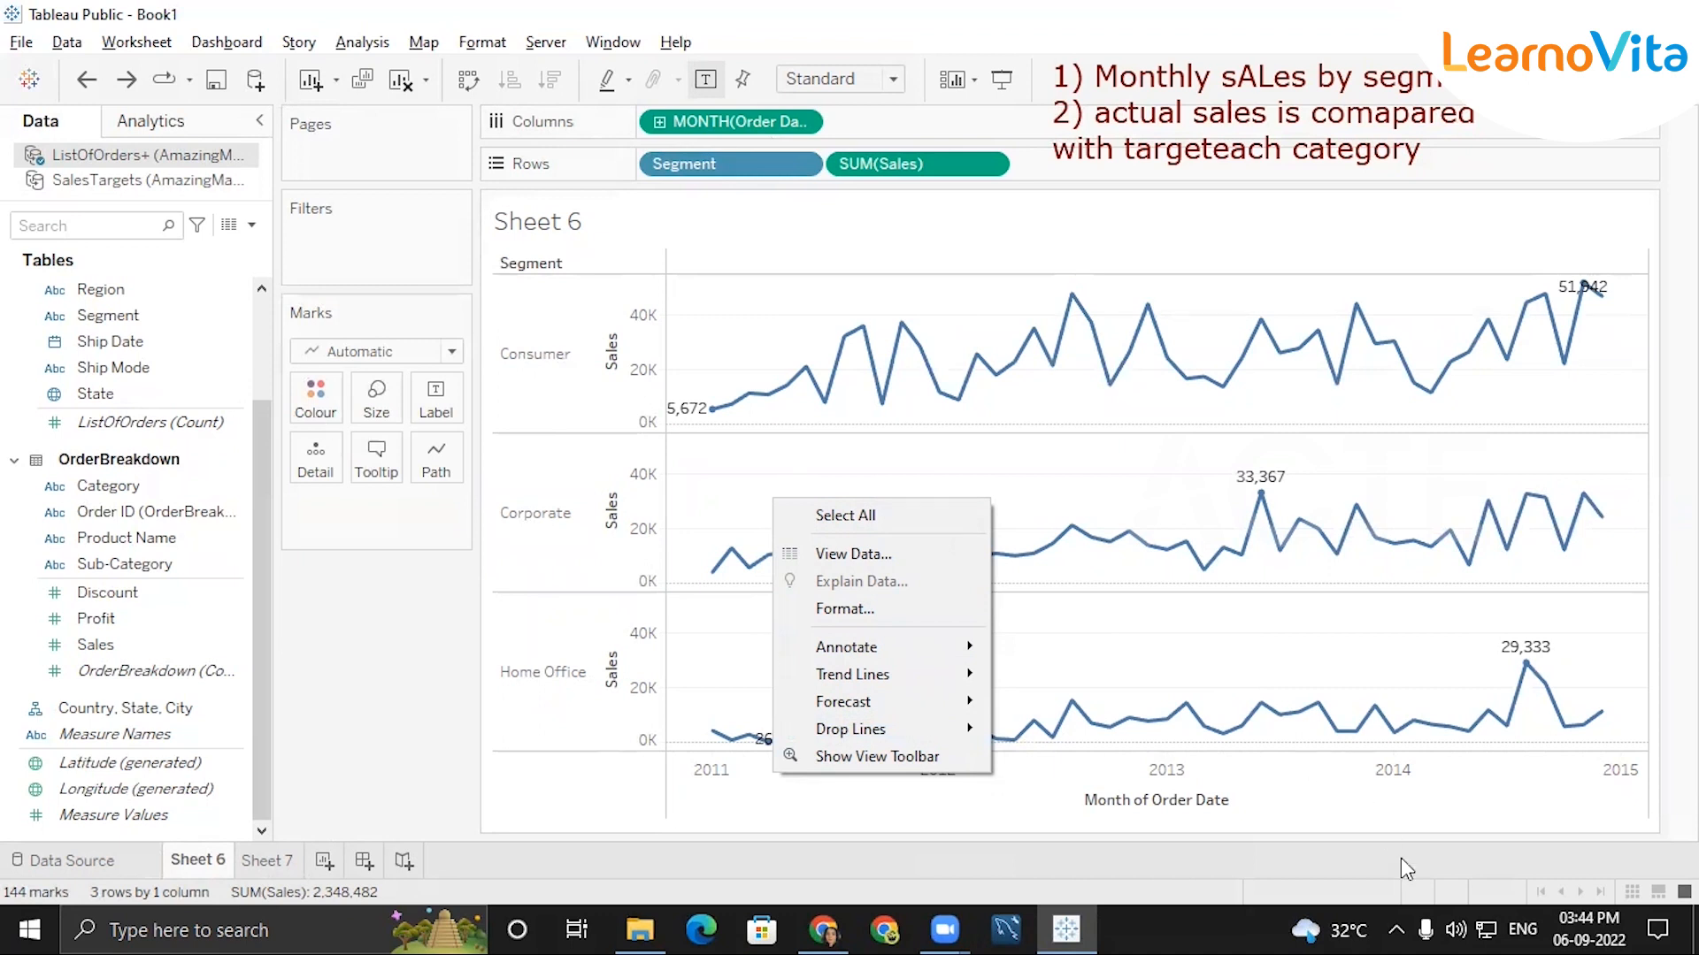
Retitle the Month of Order Date axis as "Months".
left_click(1311, 811)
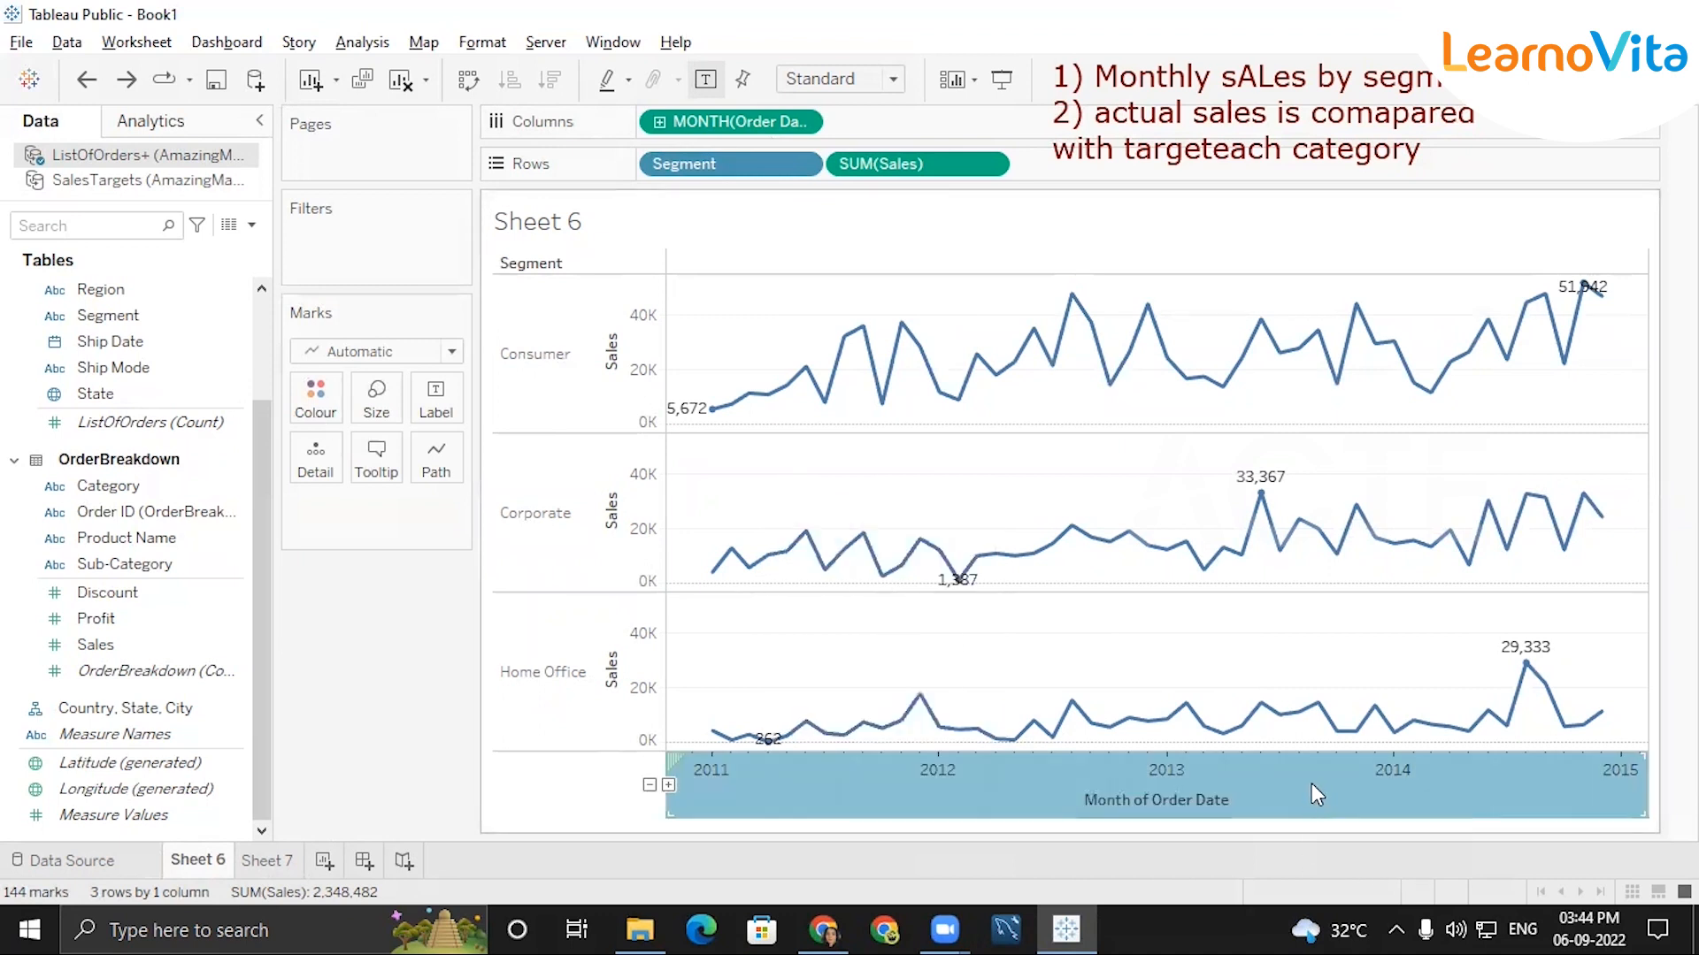
right_click(1313, 783)
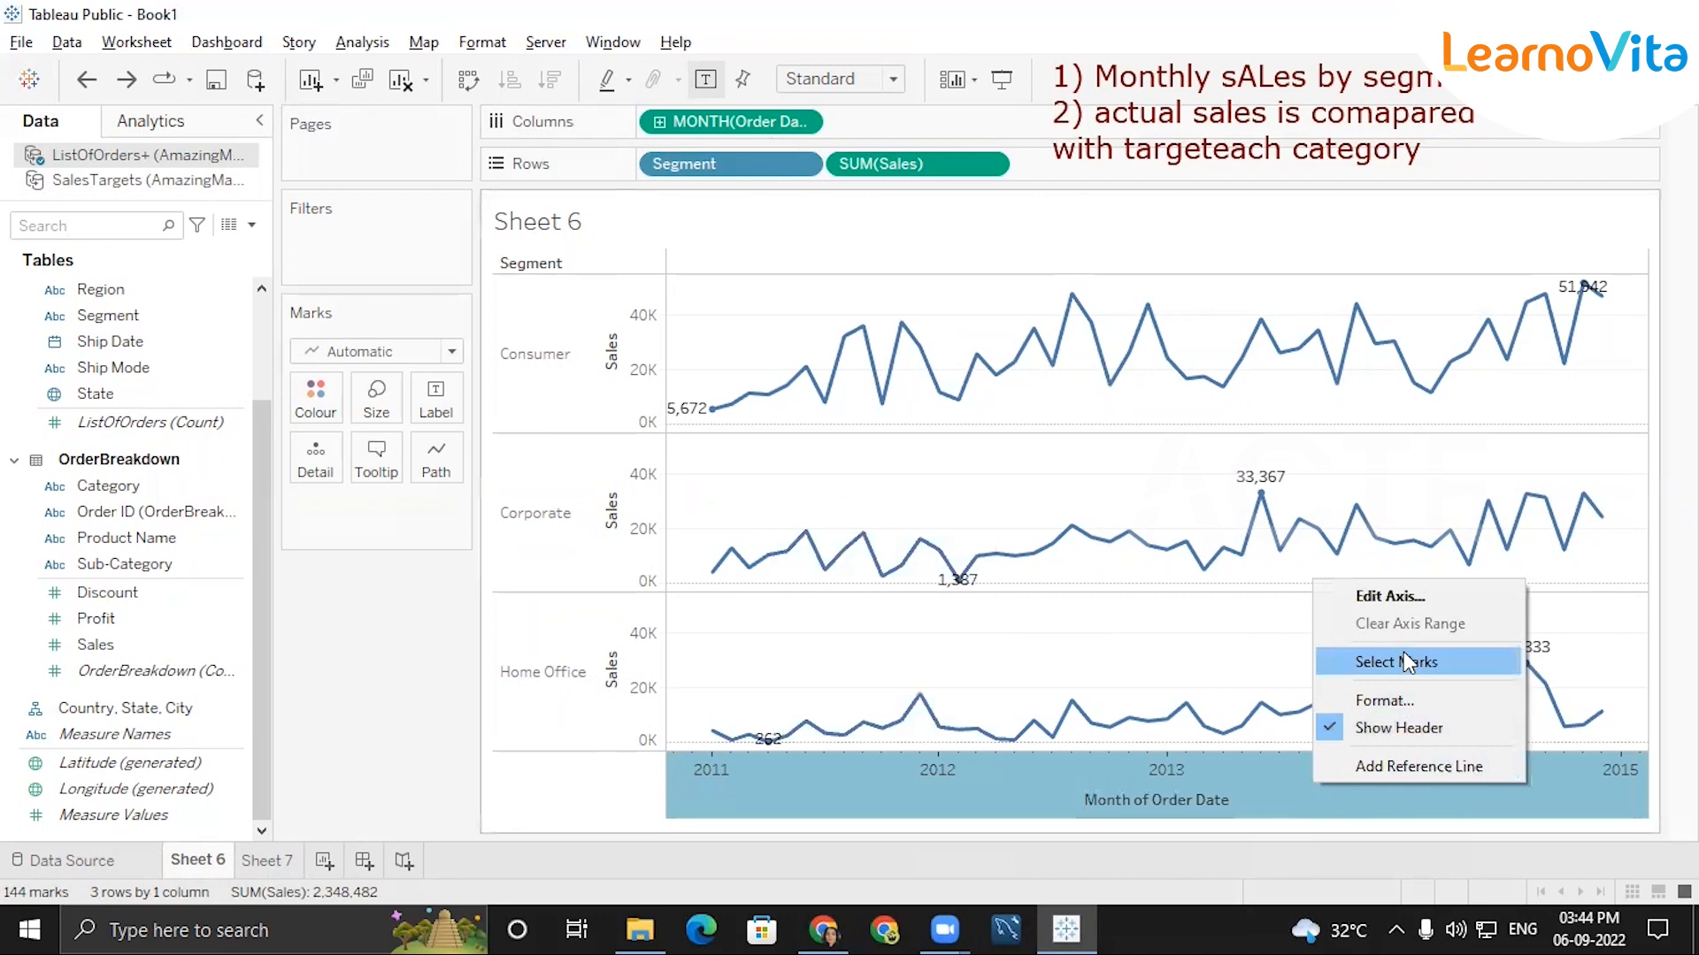
left_click(1408, 596)
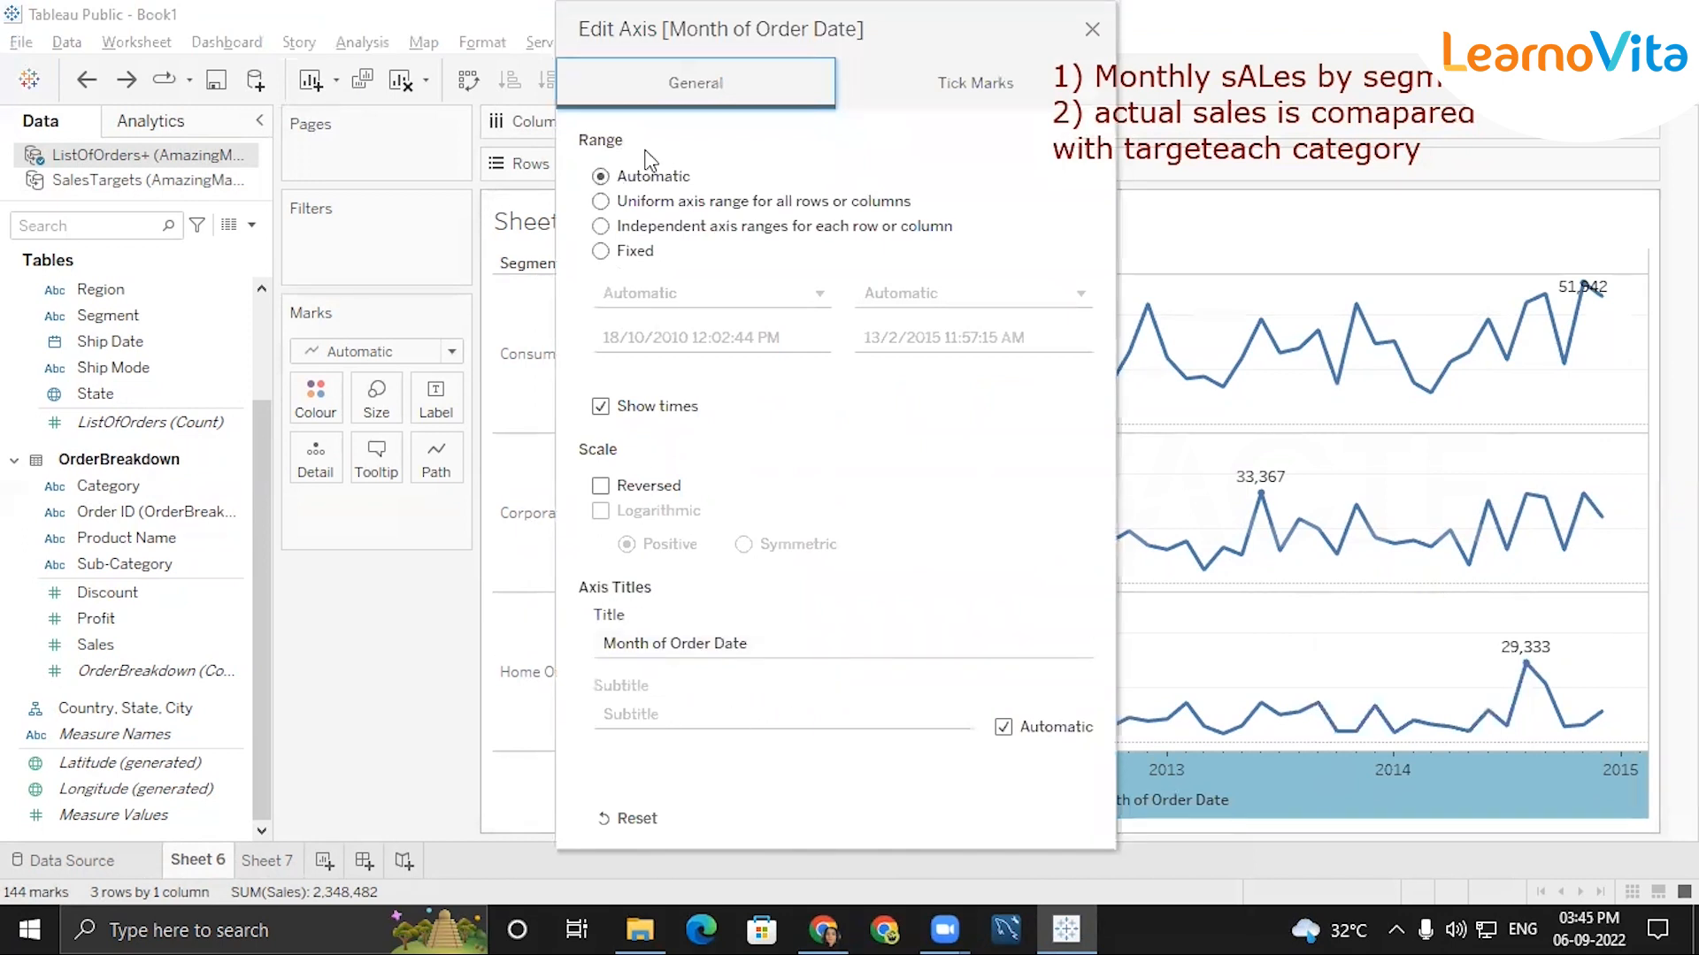
left_click(1091, 29)
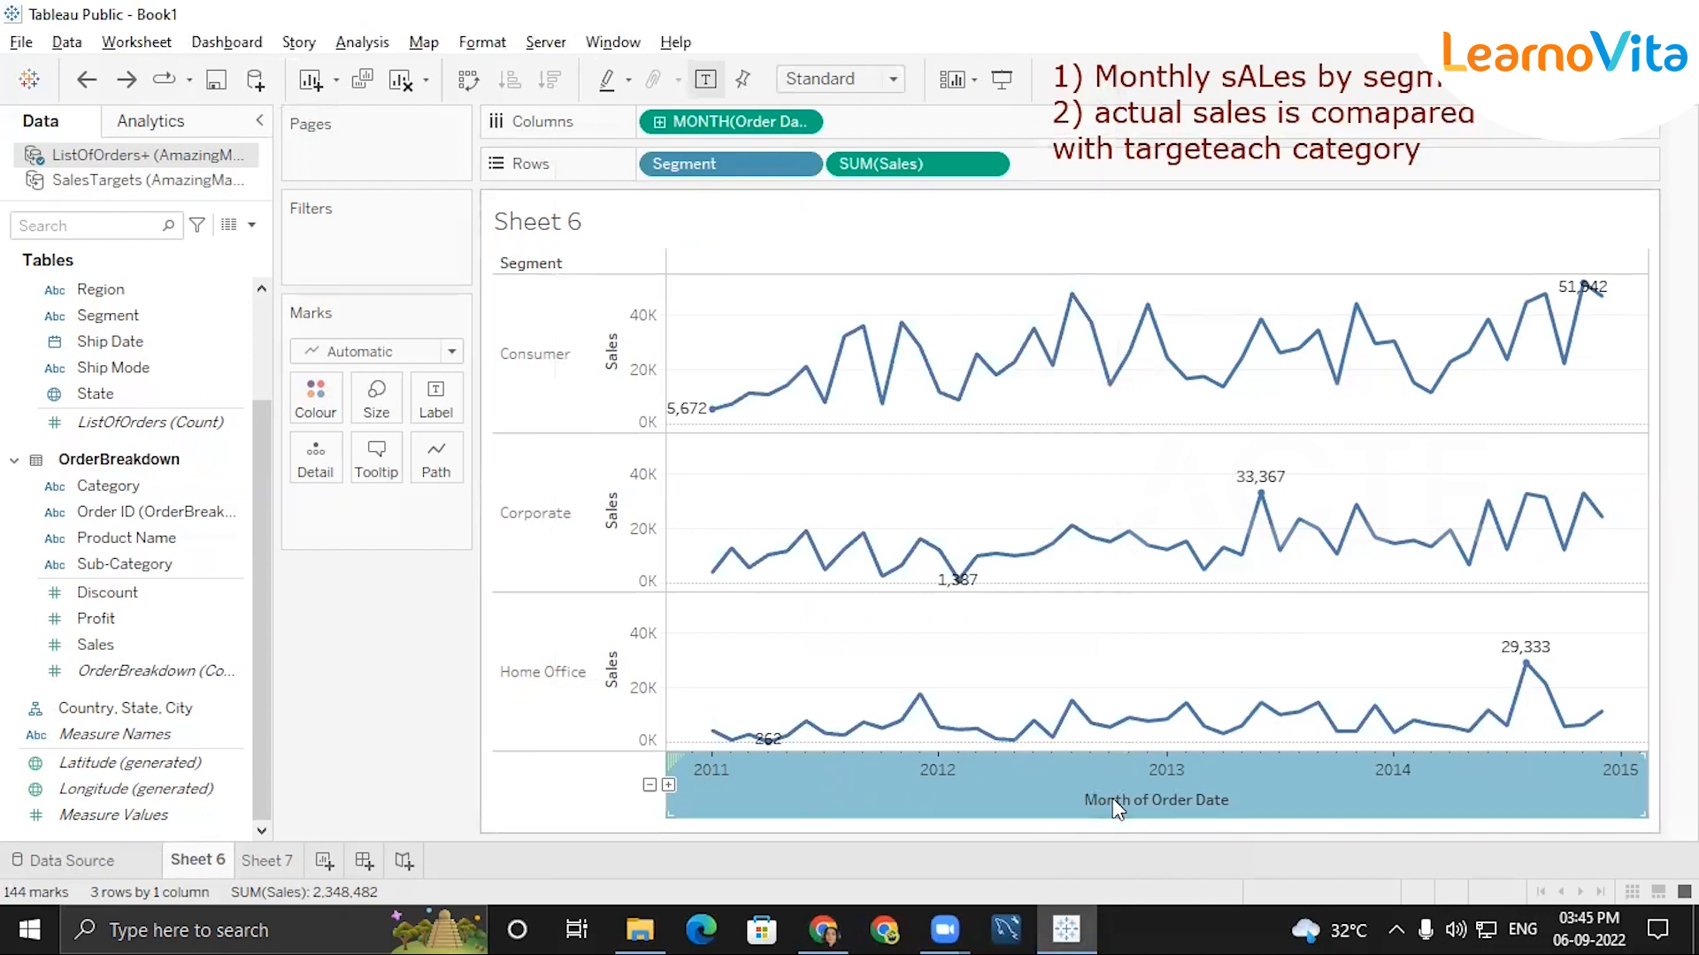
right_click(1138, 794)
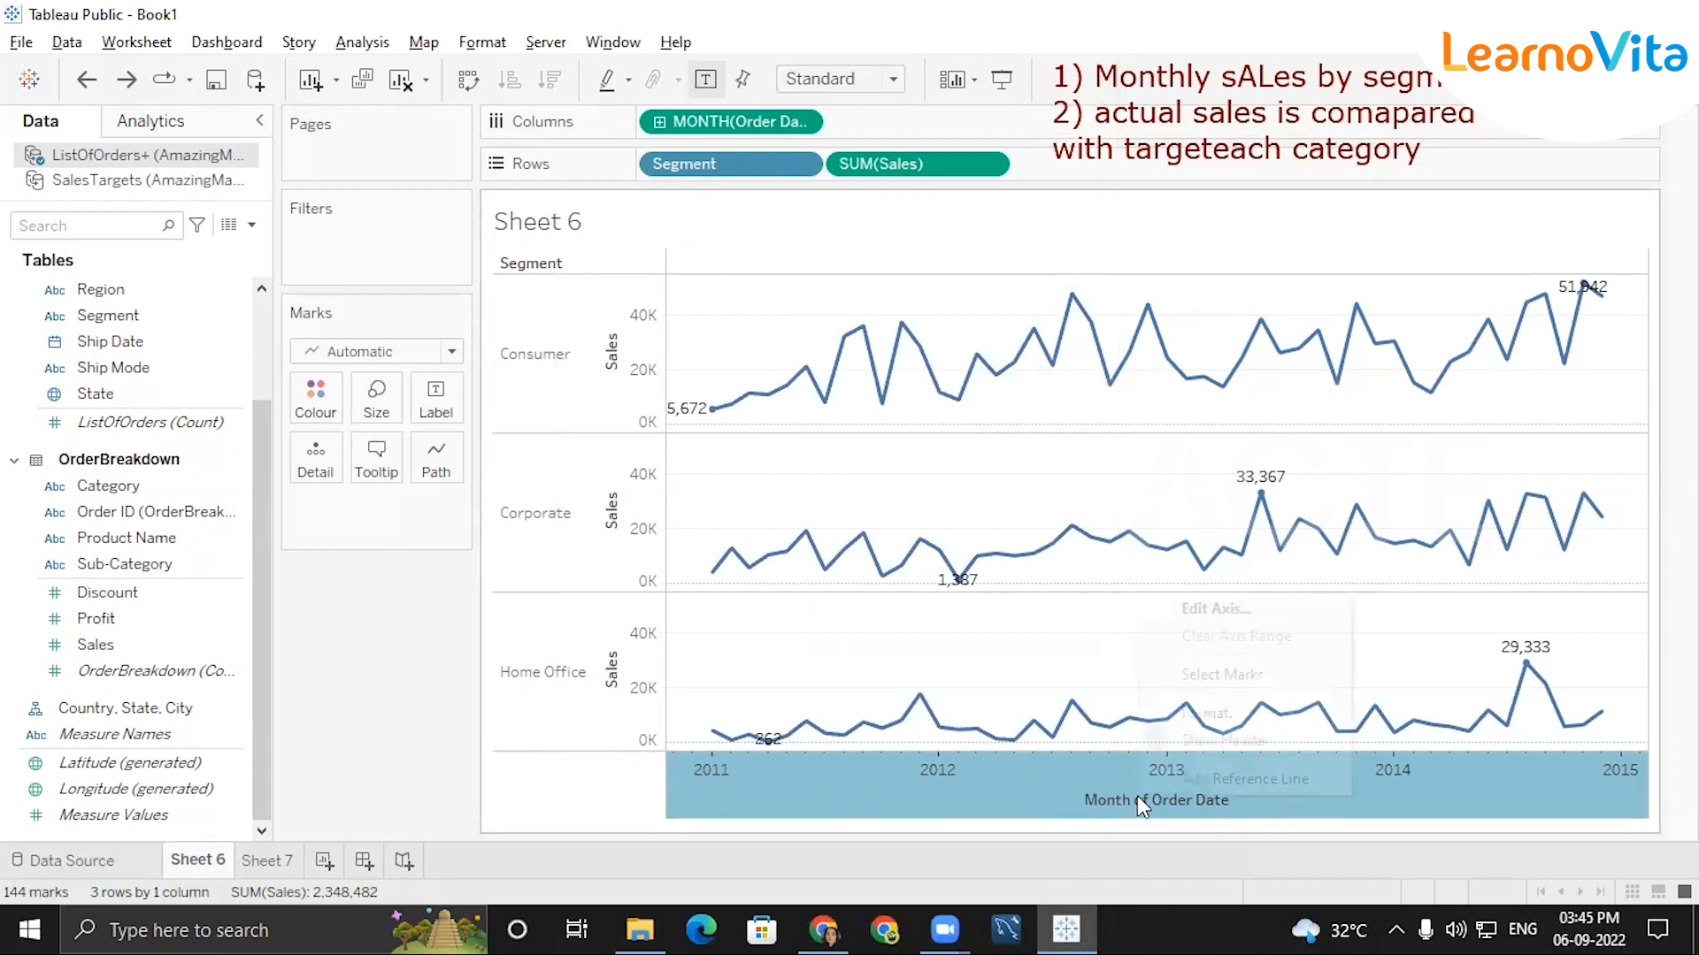
left_click(1218, 610)
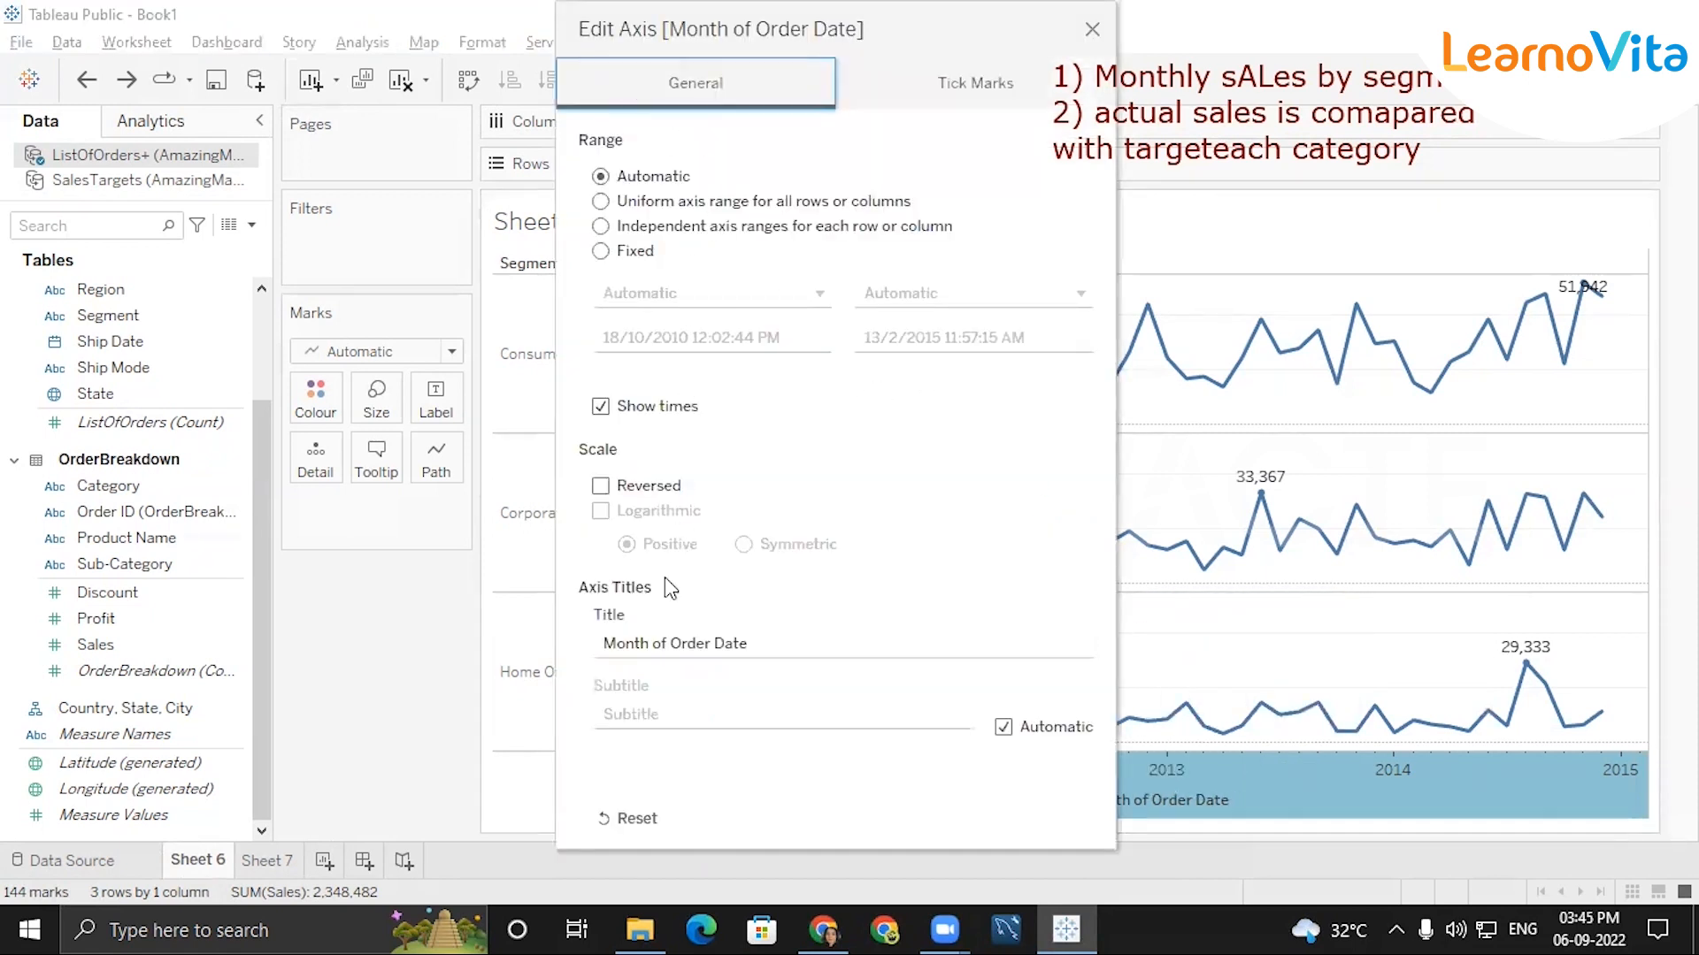
left_click(677, 643)
key("BackSpace")
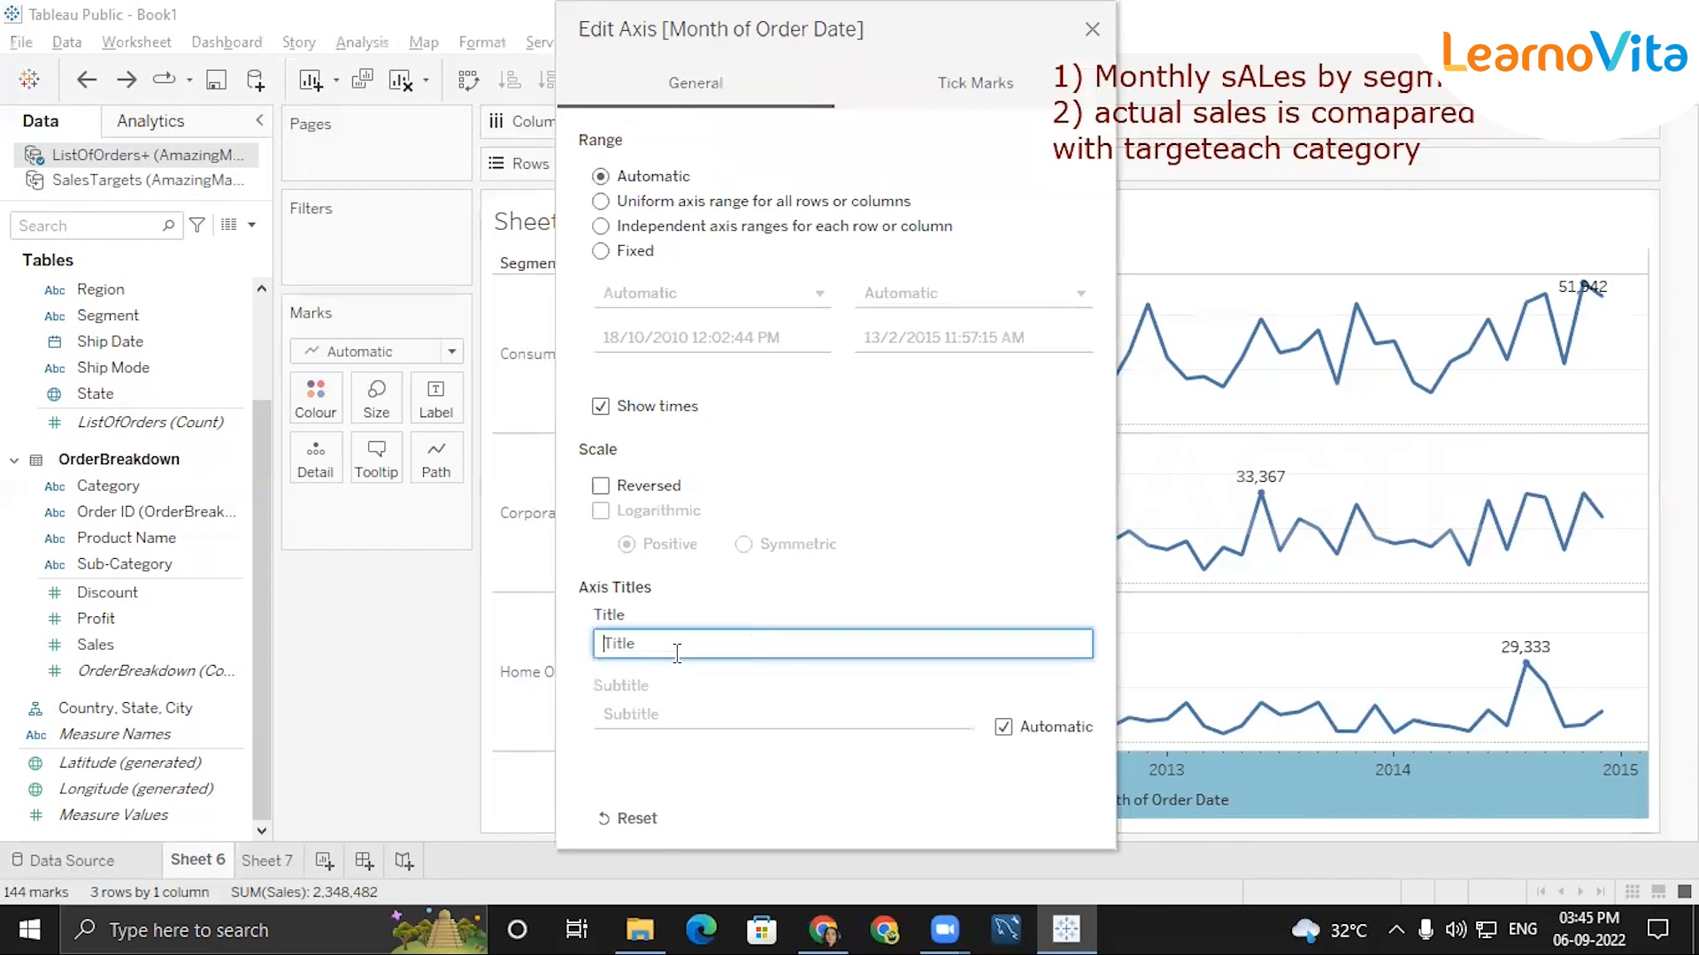
type("Months")
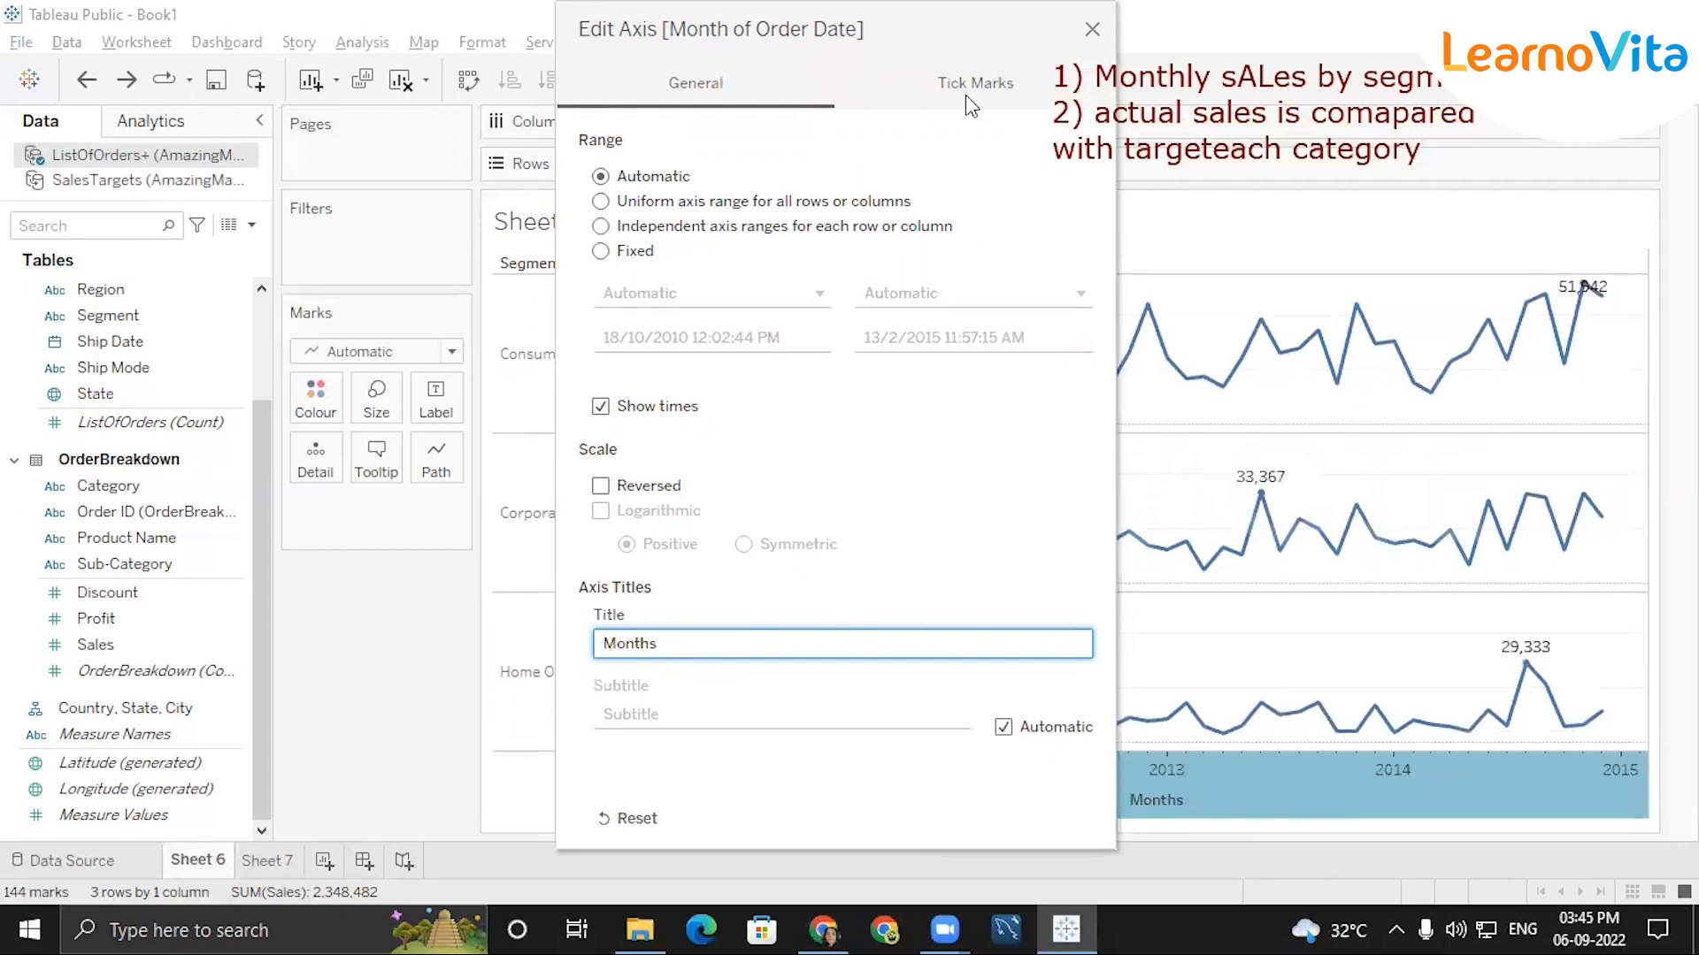
Review the tick mark settings of the Month of Order Date axis and close the axis settings.
left_click(986, 80)
left_click(1092, 30)
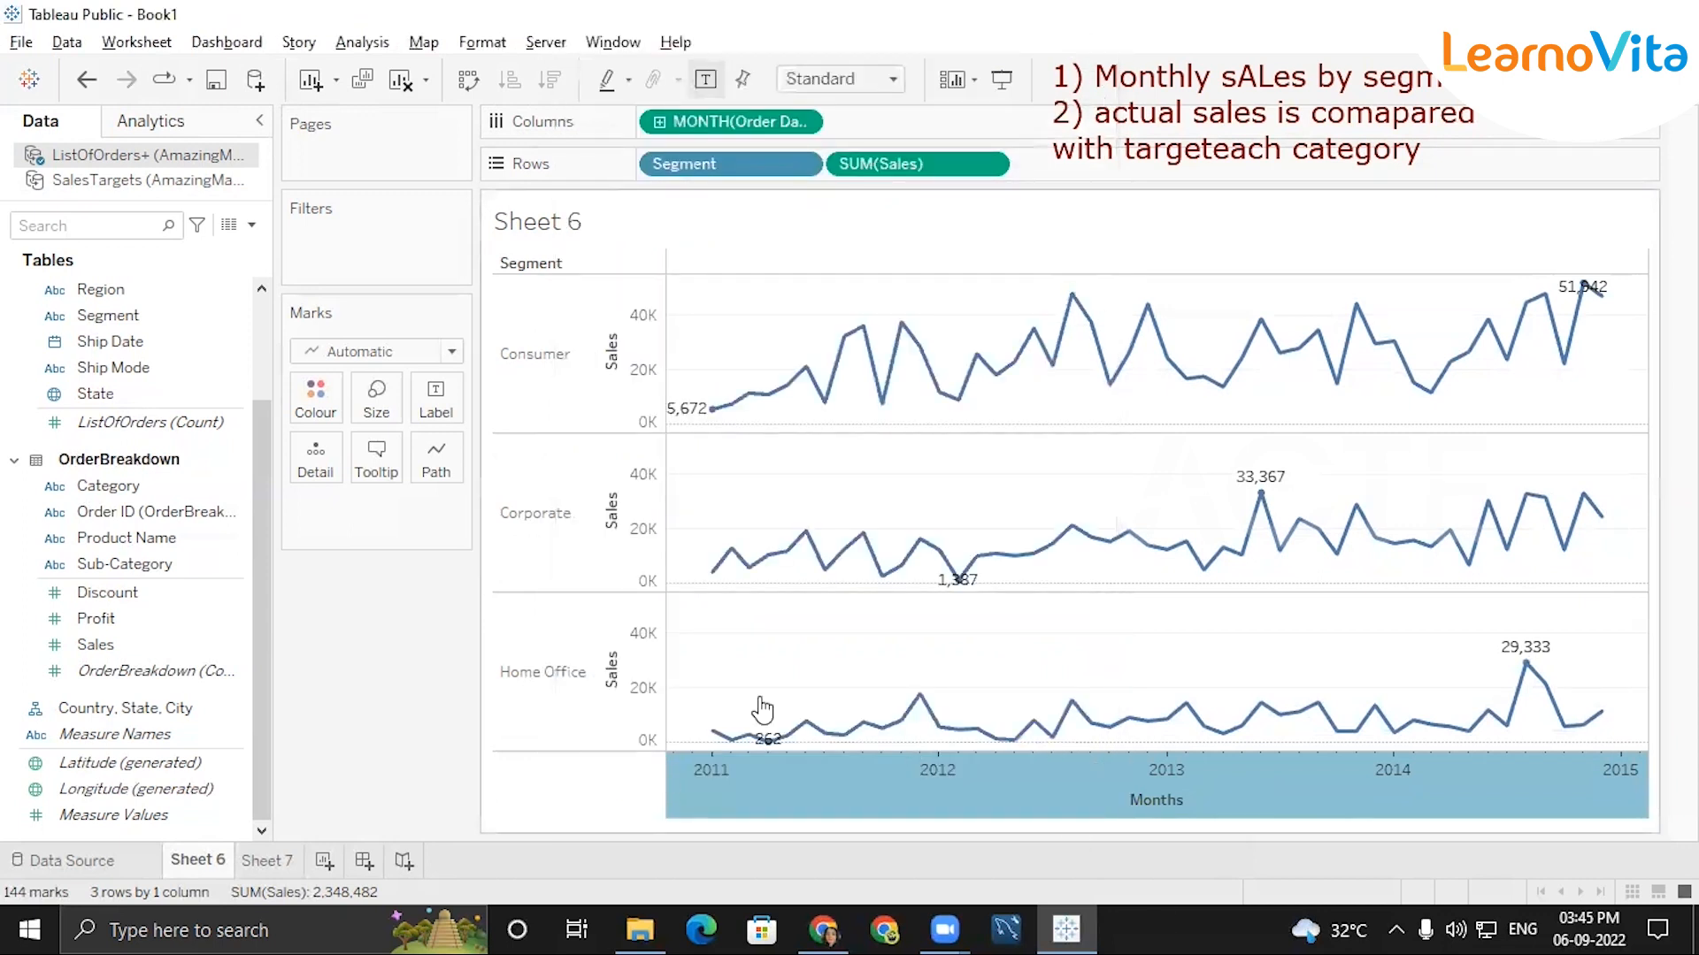
right_click(1072, 496)
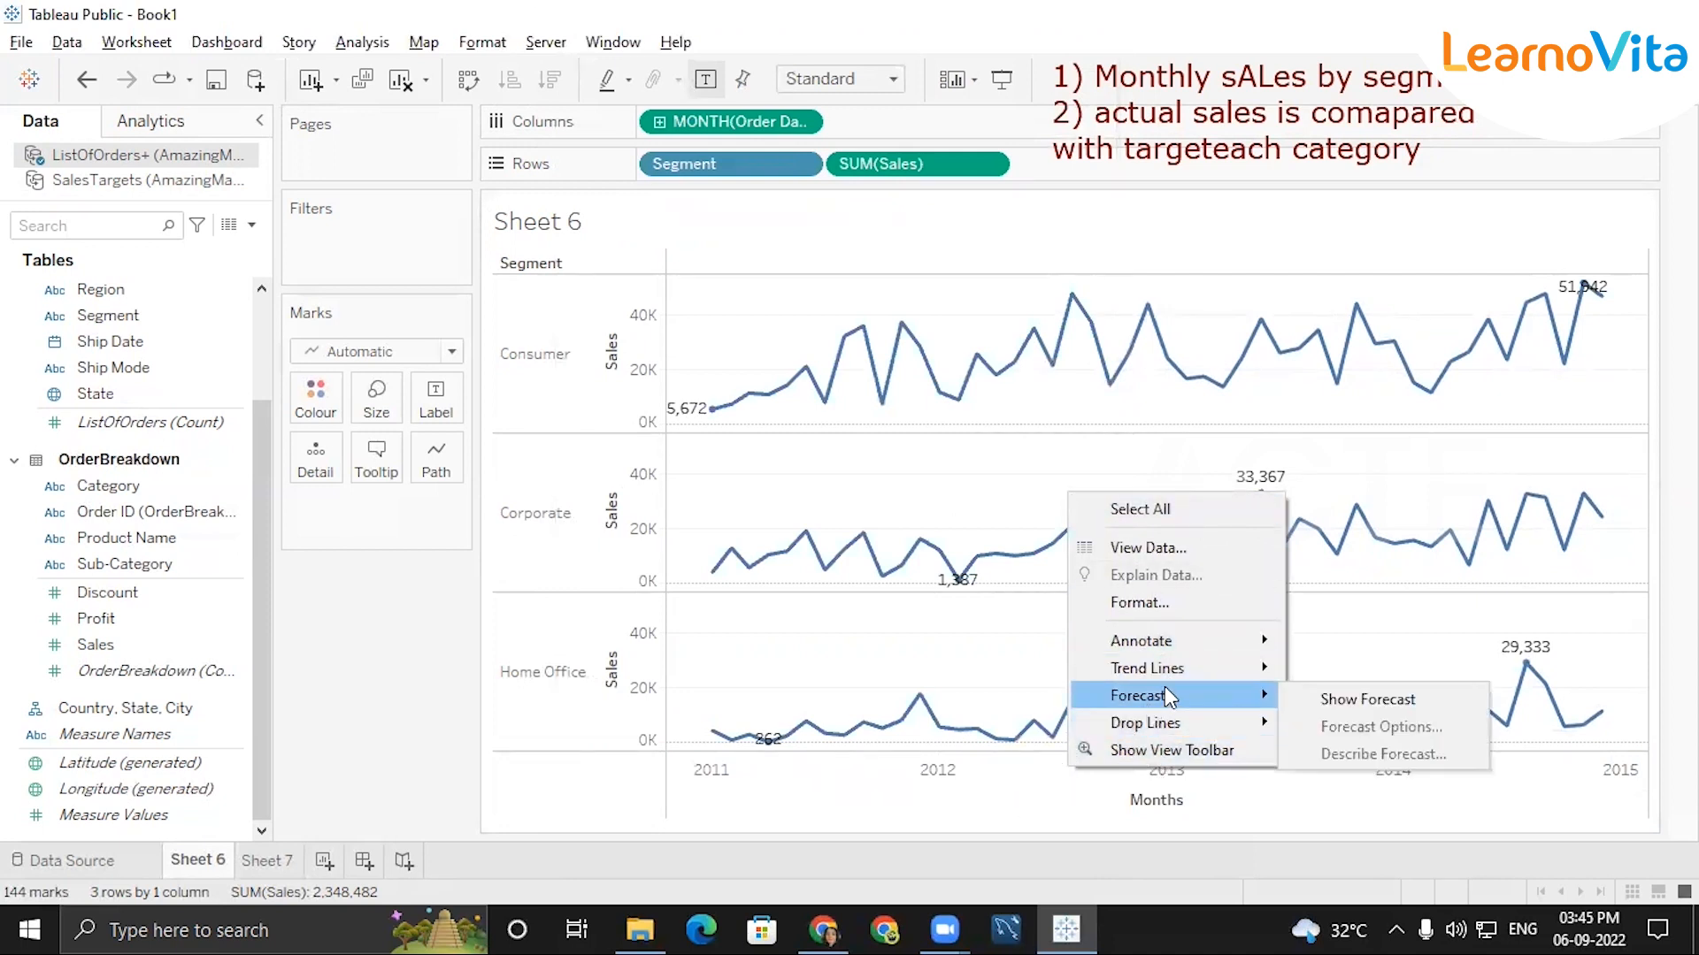
left_click(975, 773)
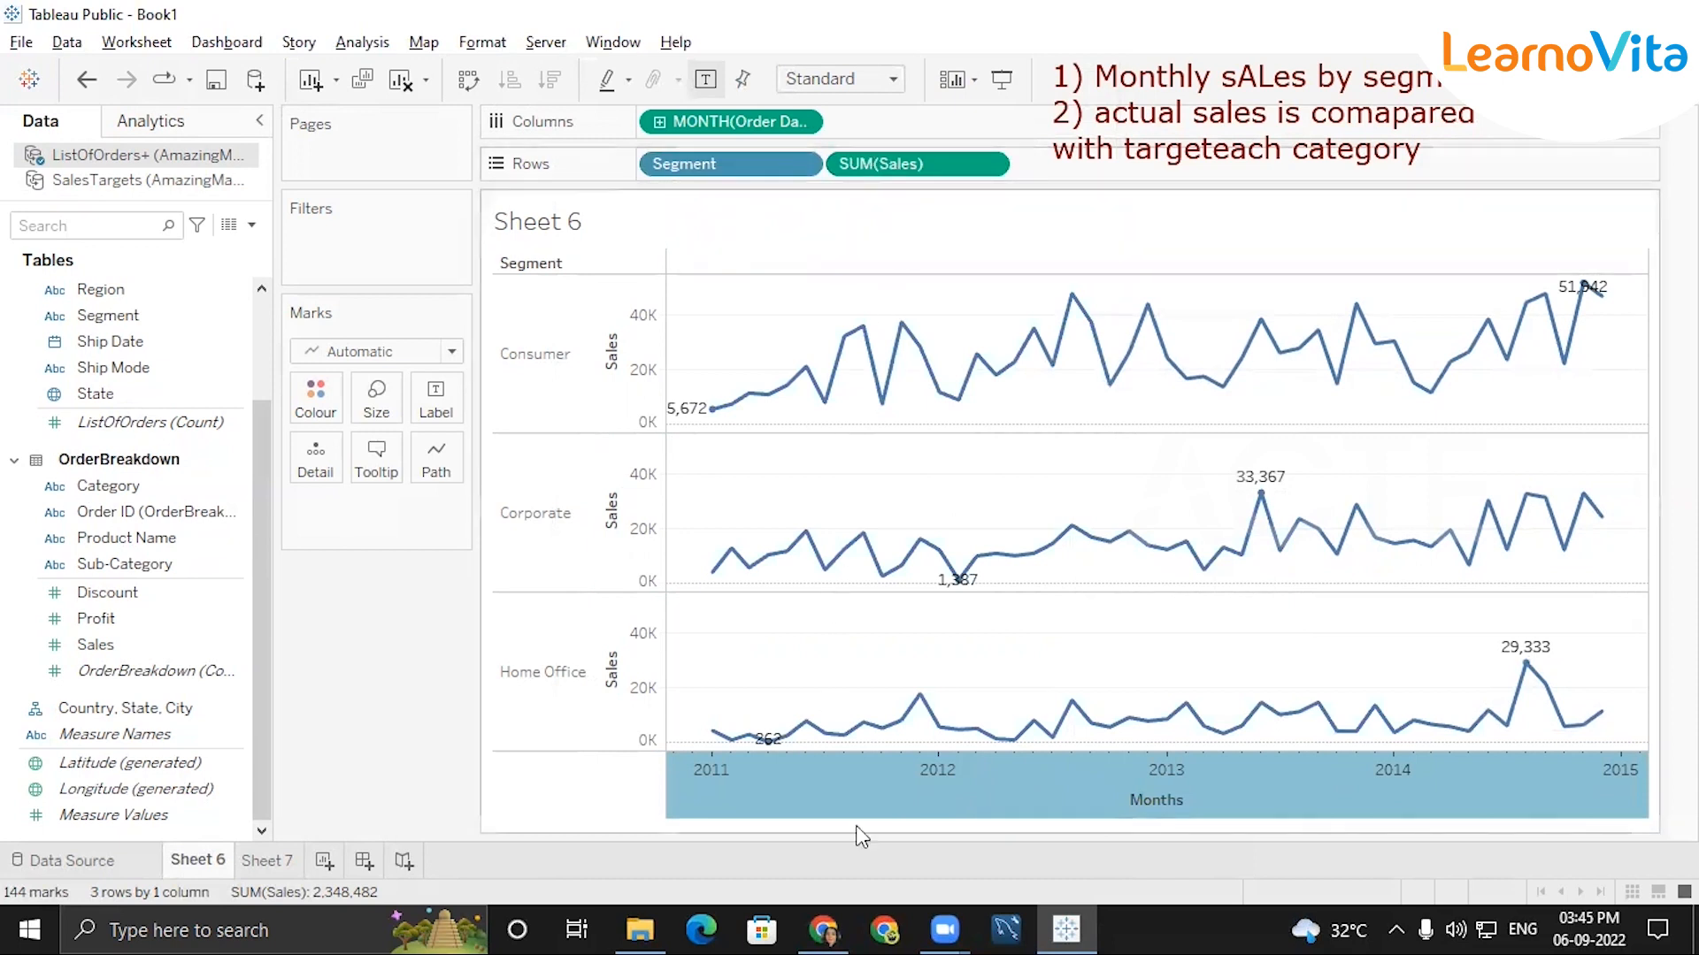
left_click(1638, 80)
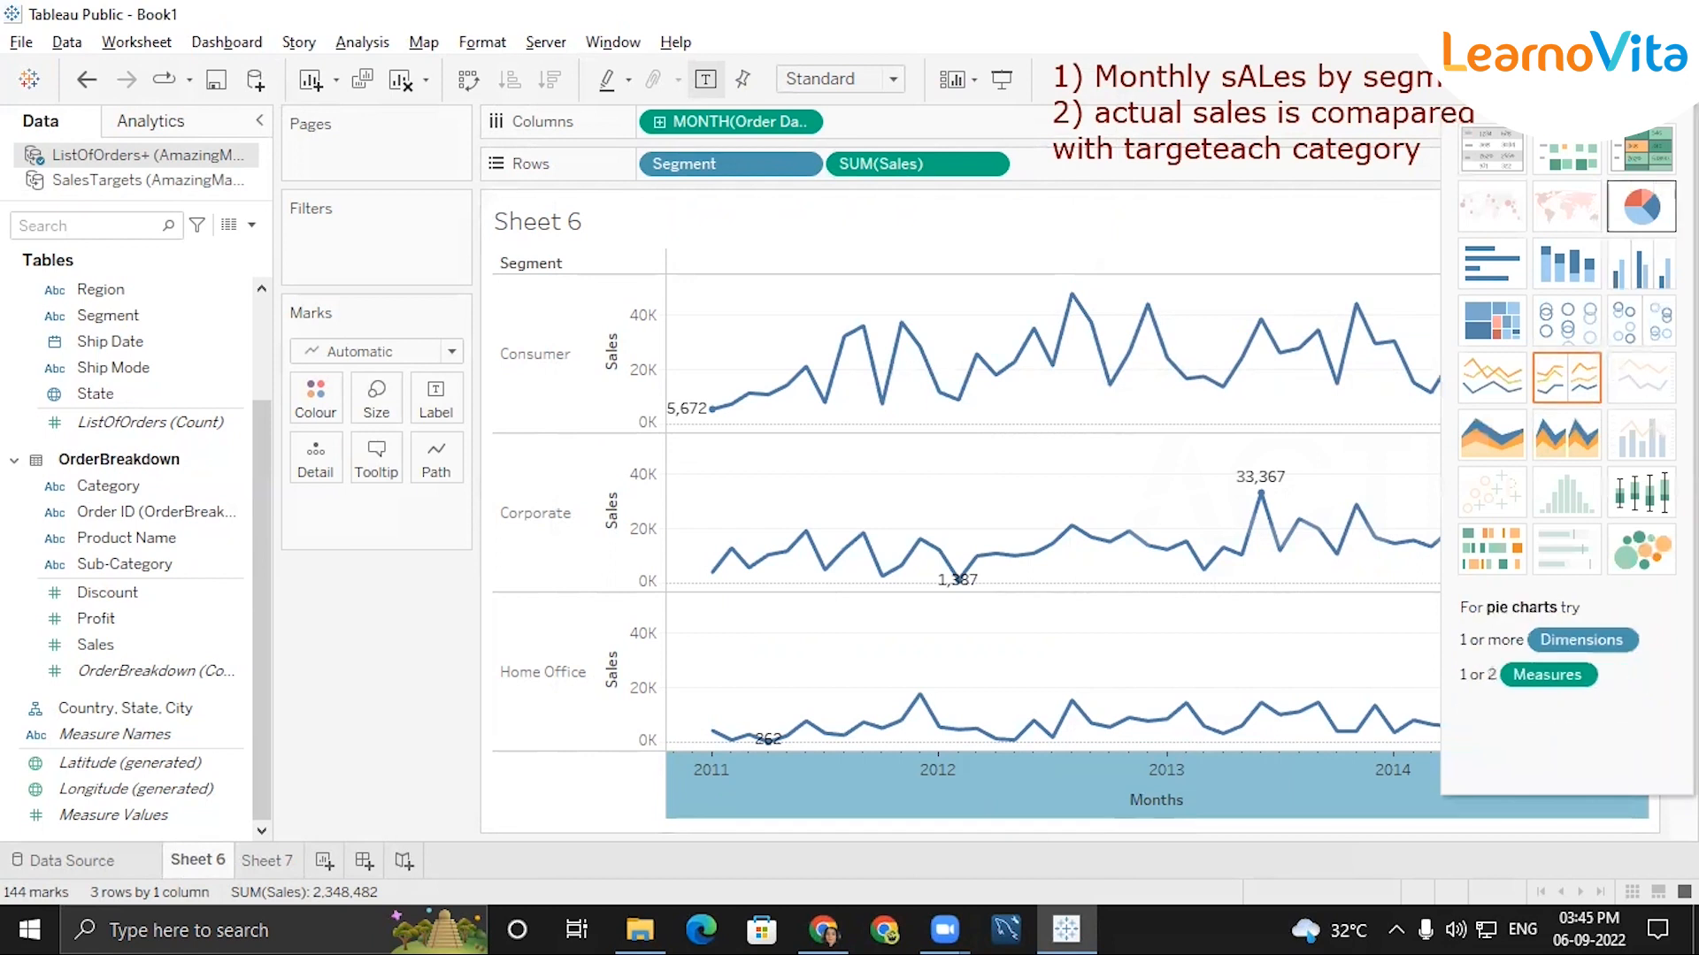
left_click(1639, 79)
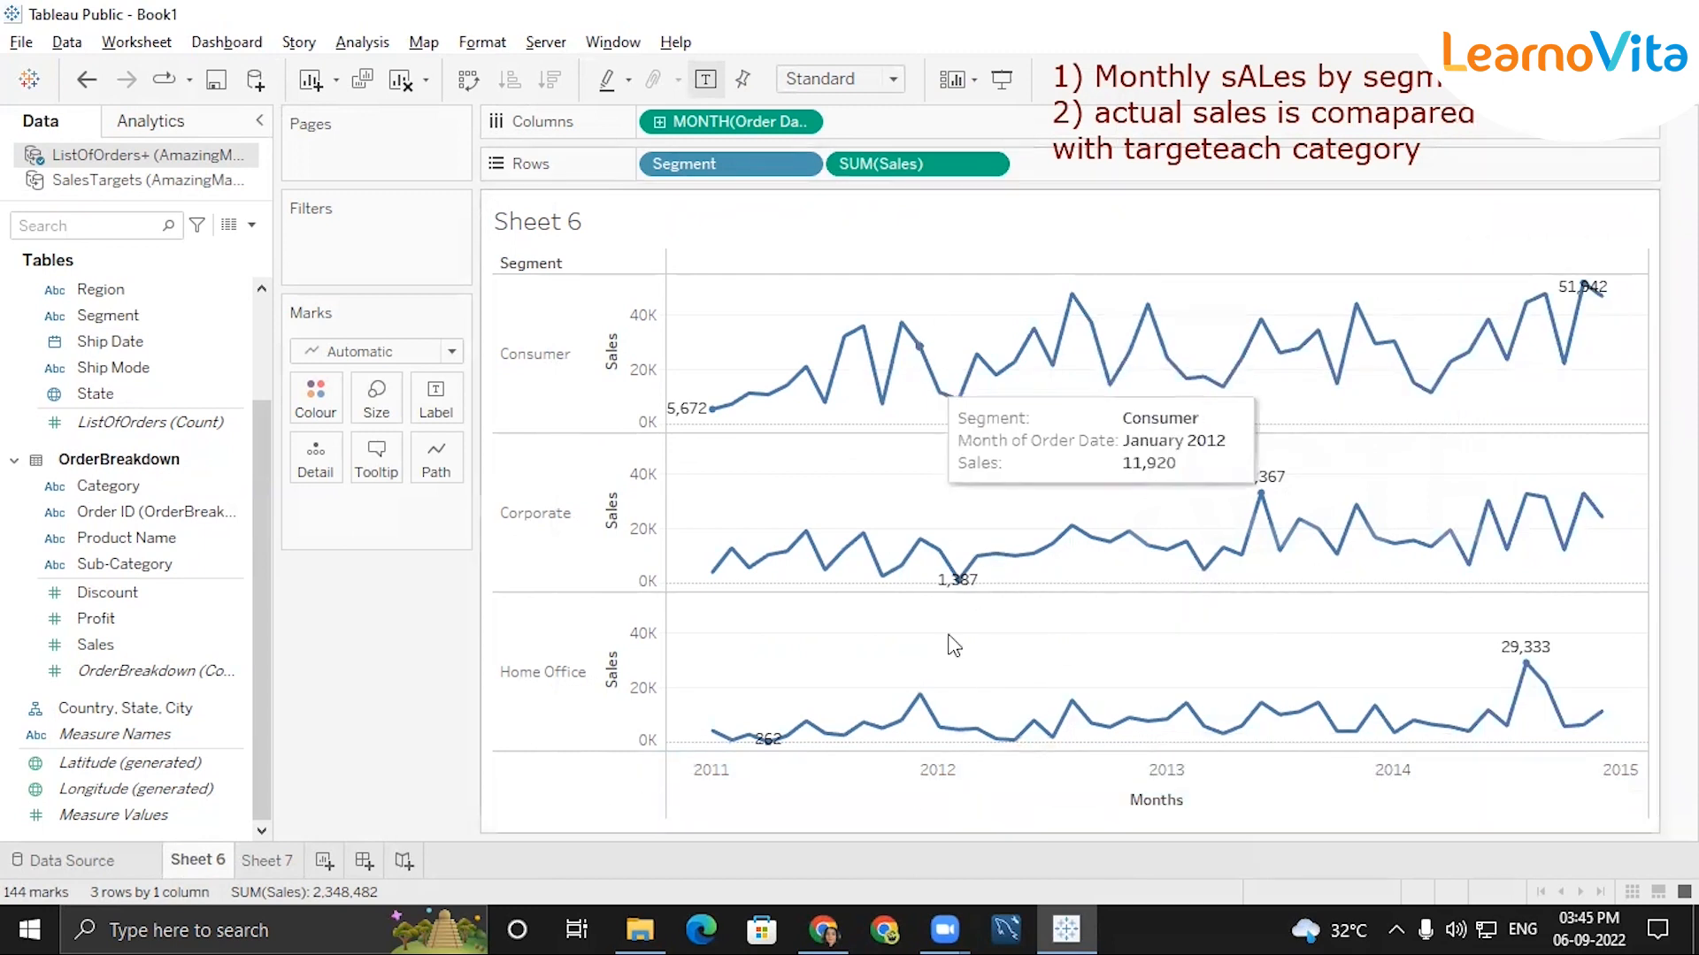
mouse_move(943, 415)
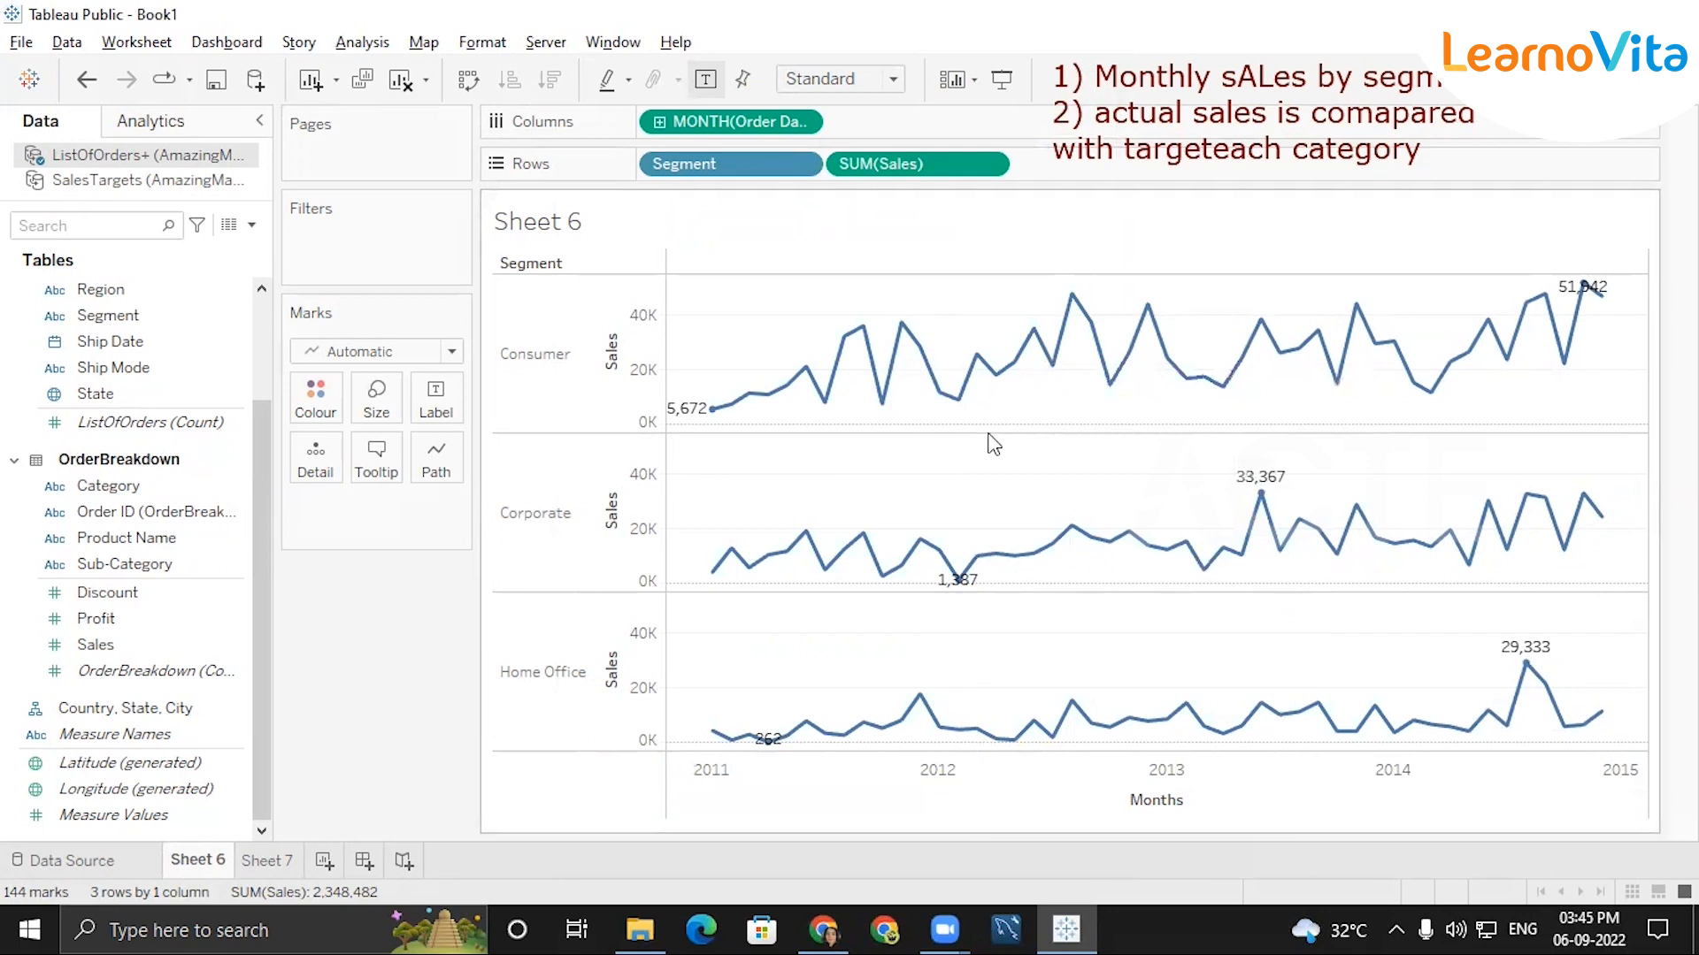
left_click(1644, 79)
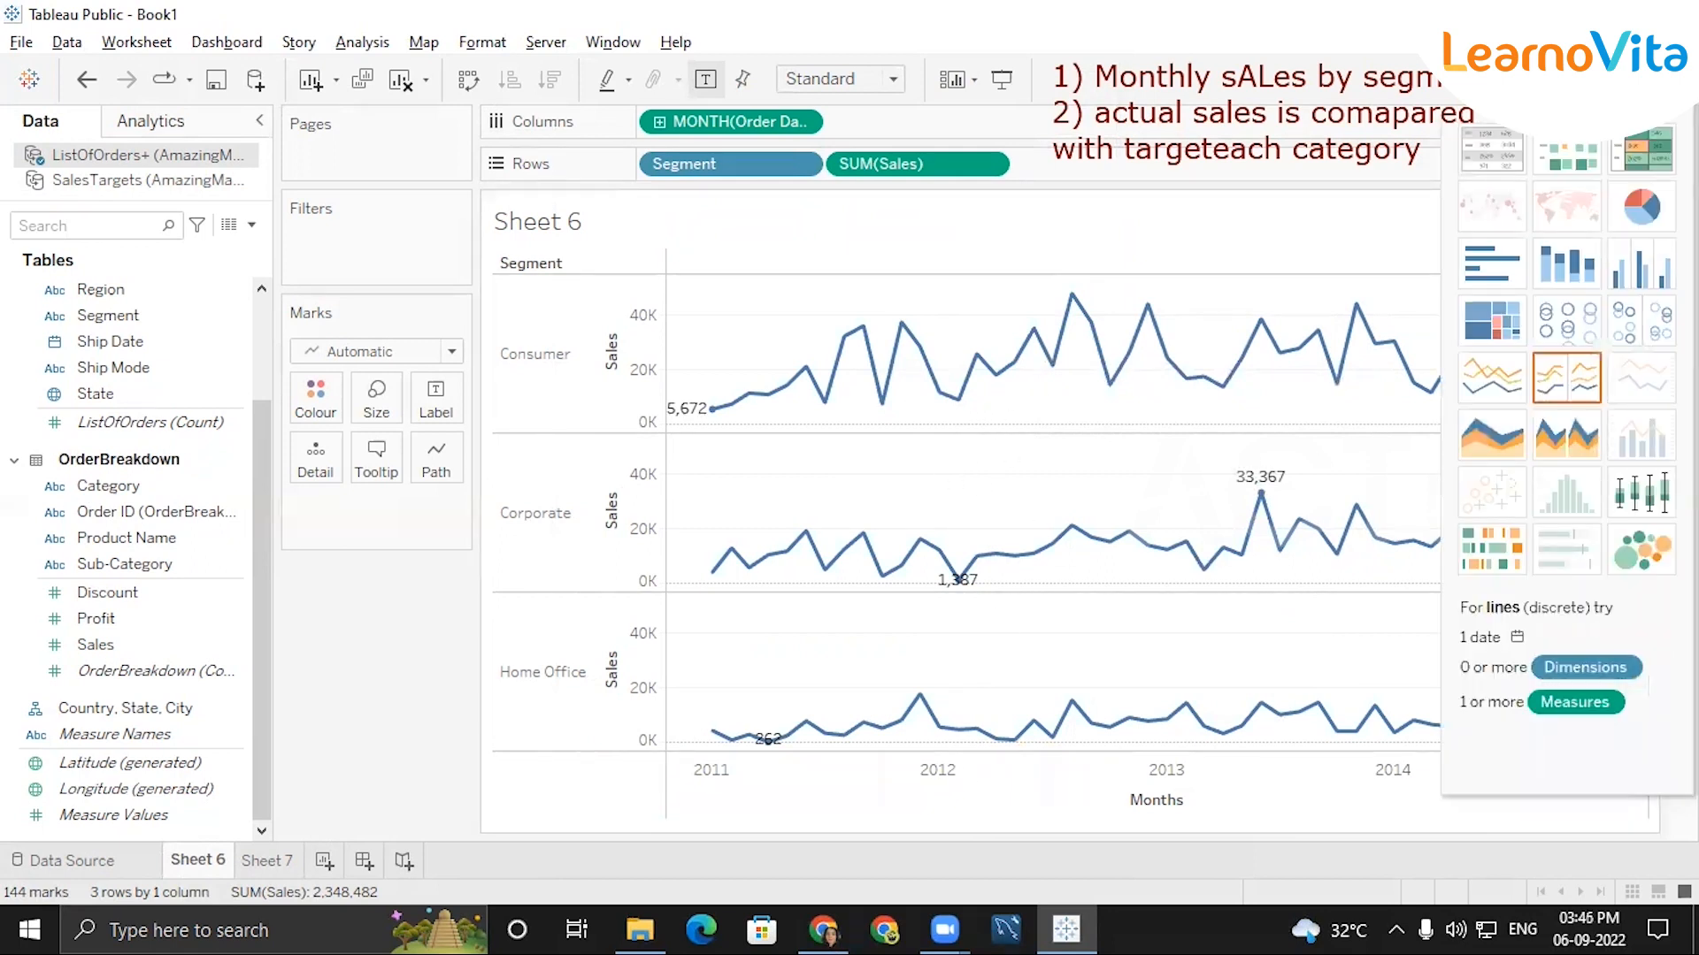
left_click(1644, 80)
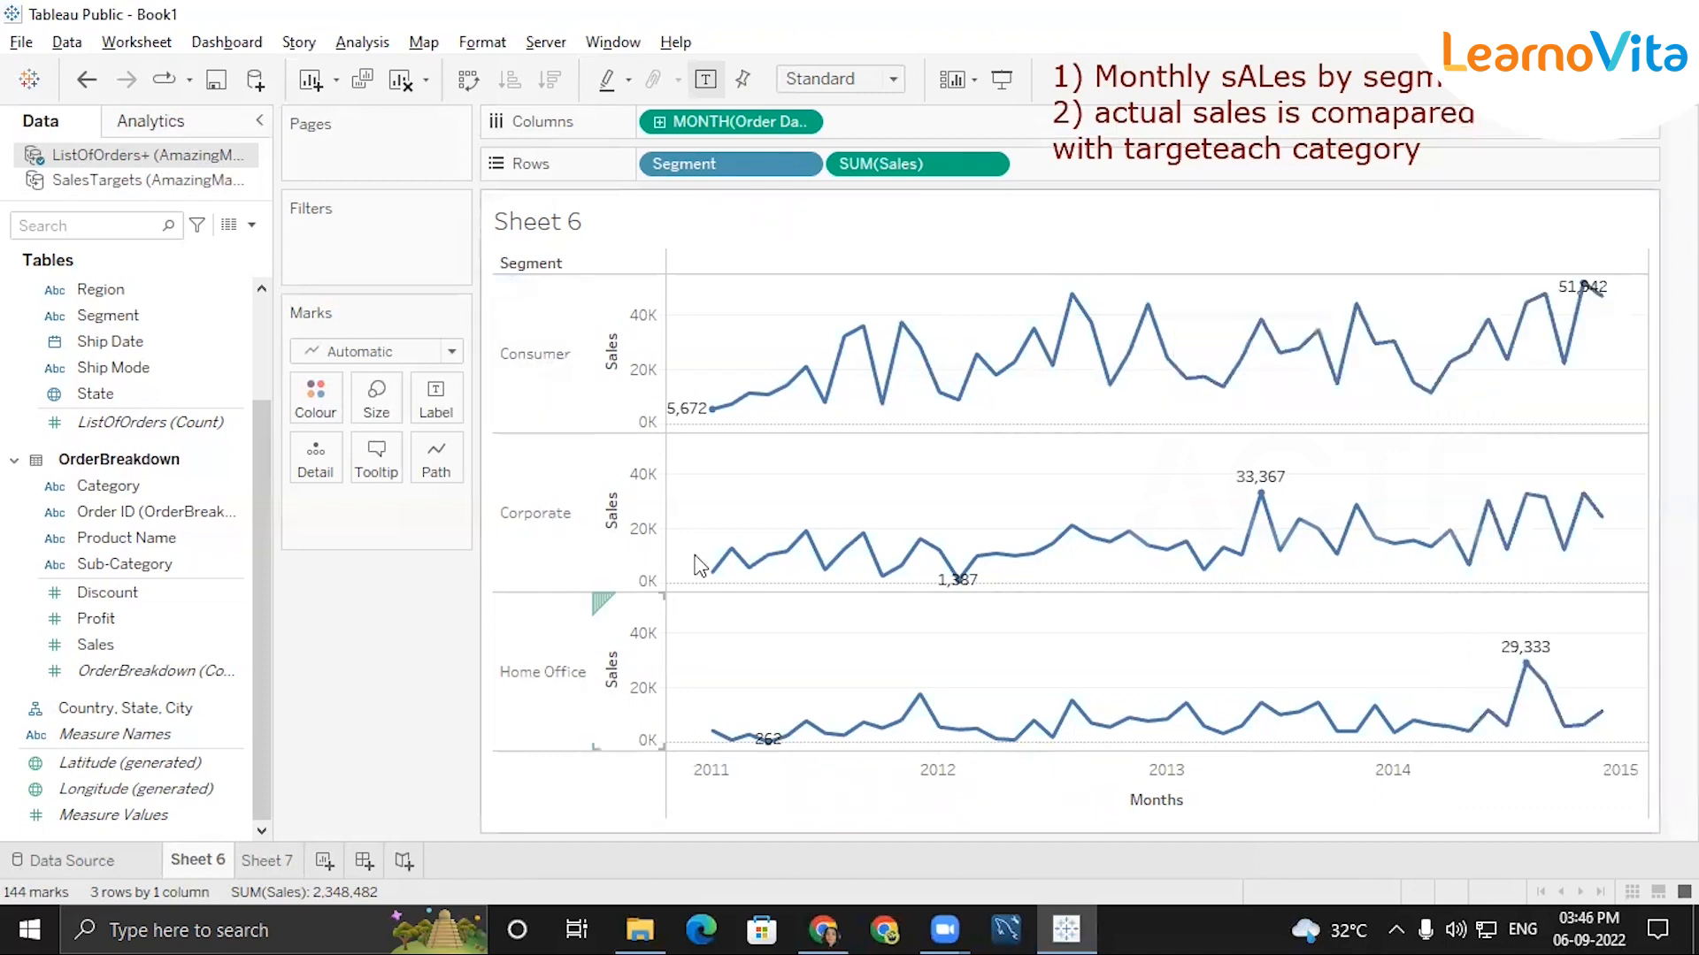
Try SUM(Sales) on Columns, then return it to Rows after Segment.
left_click_drag(871, 165, 900, 137)
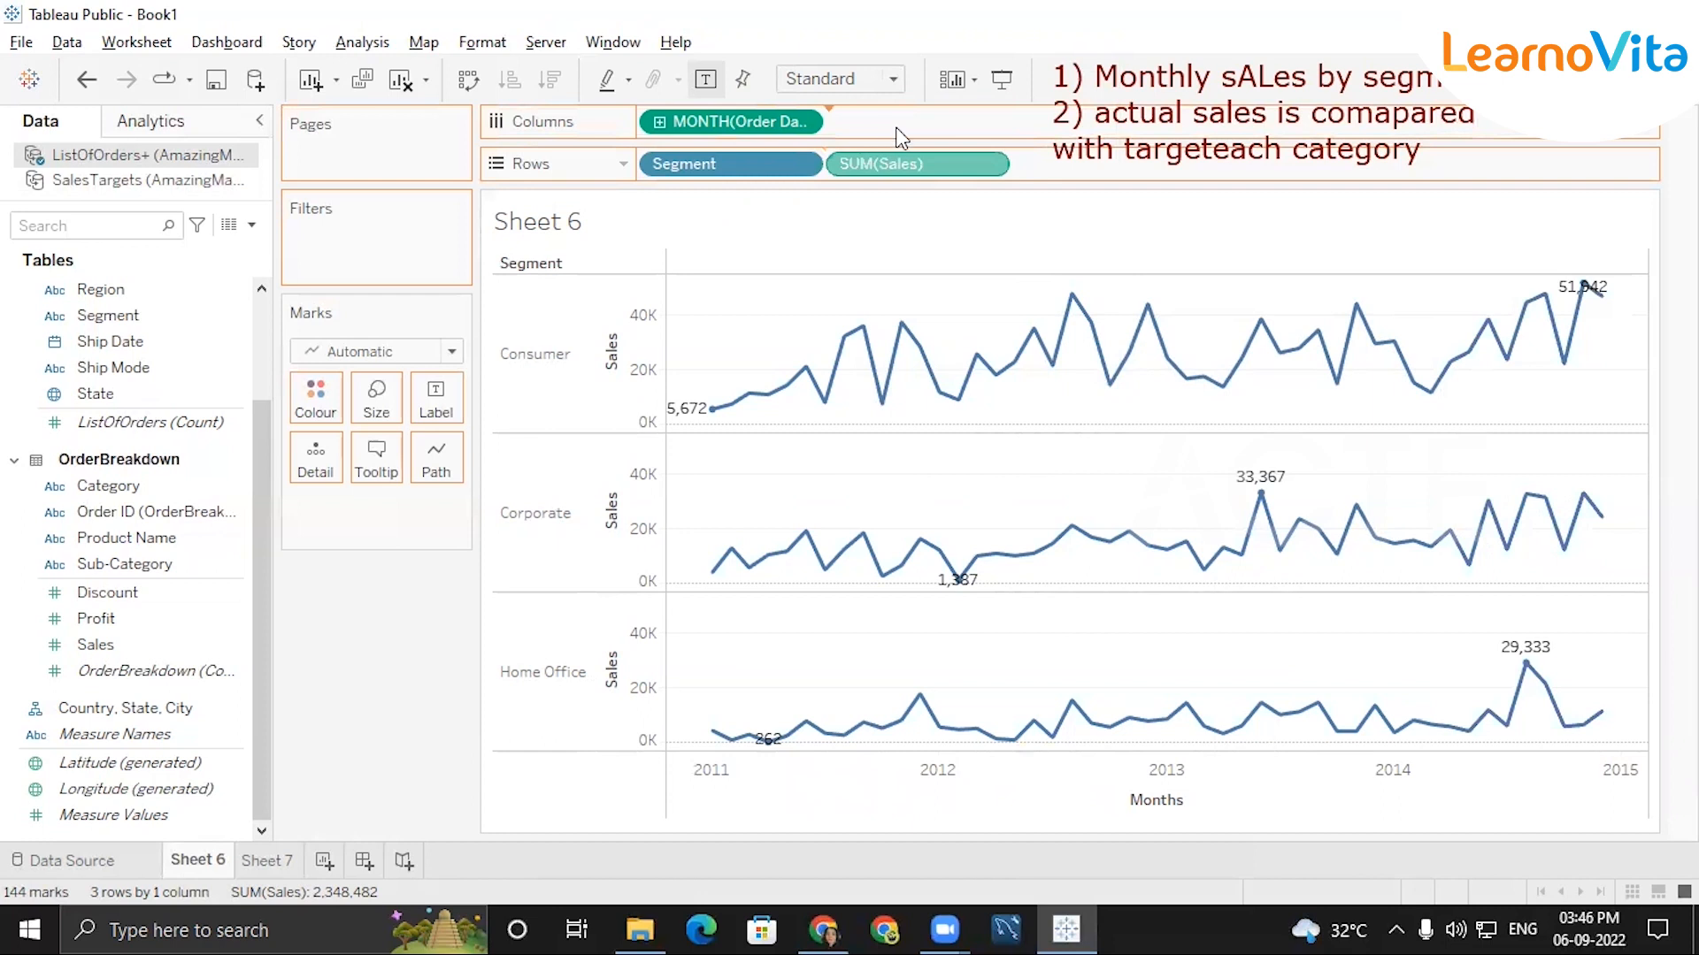
left_click_drag(969, 203, 973, 213)
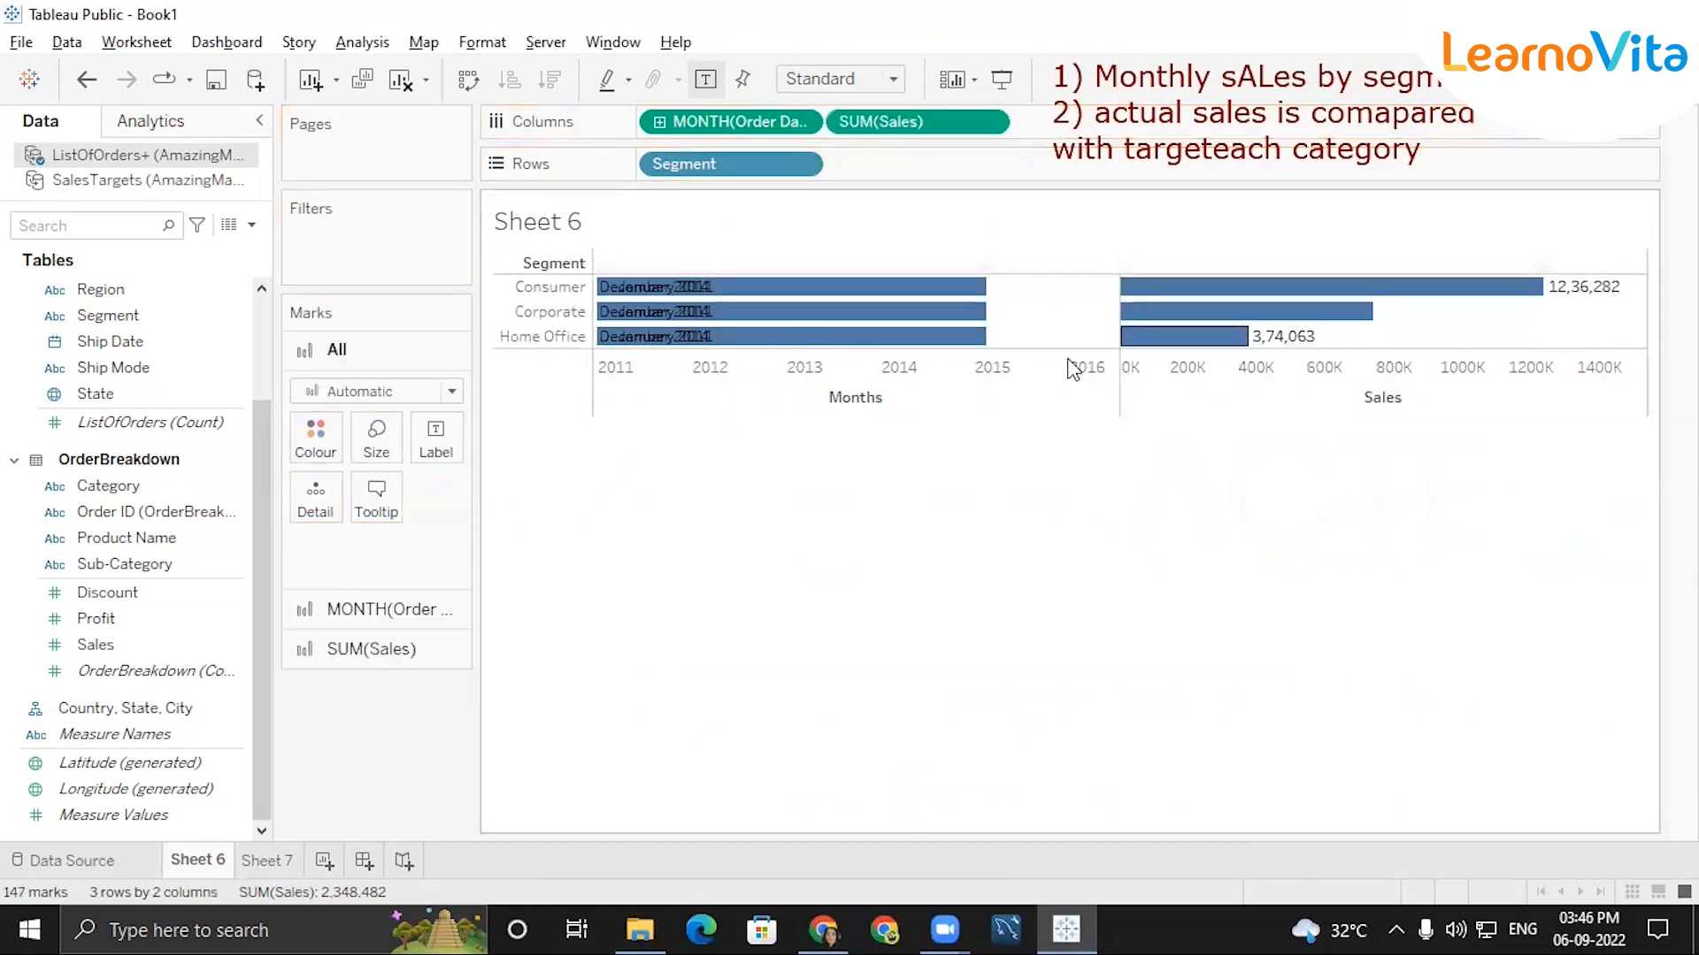
left_click_drag(937, 120, 900, 166)
left_click_drag(780, 159, 728, 159)
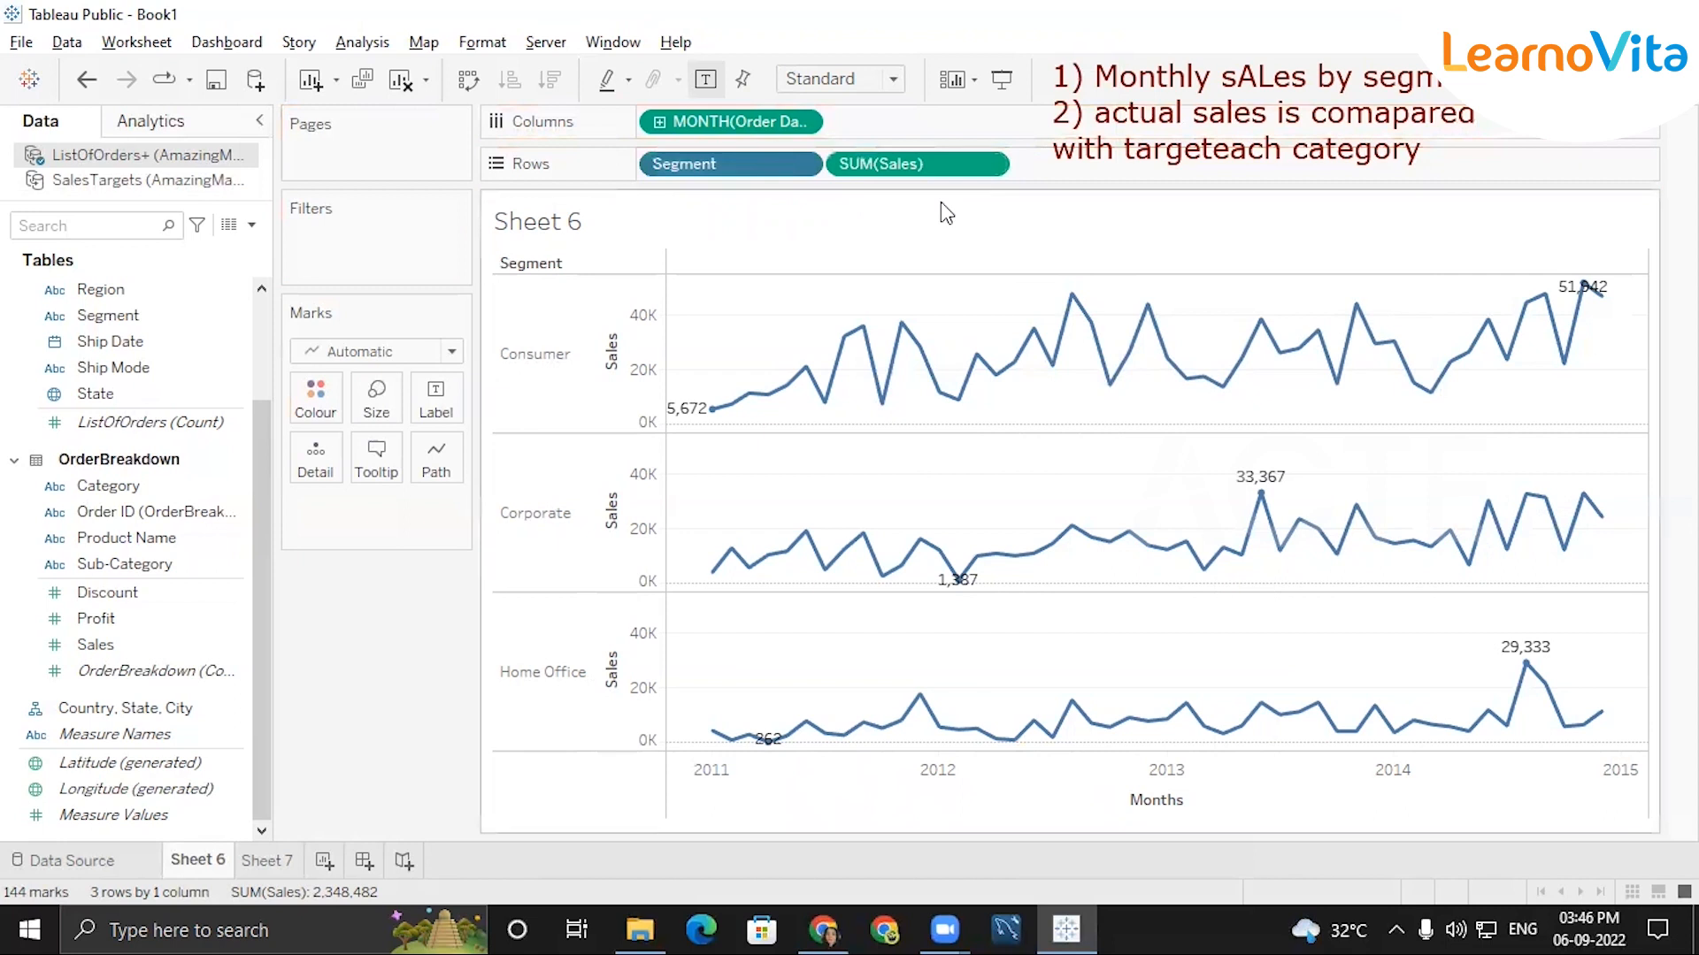
Switch to Sheet 7 and add the Category field from OrderBreakdown to Rows.
left_click(259, 861)
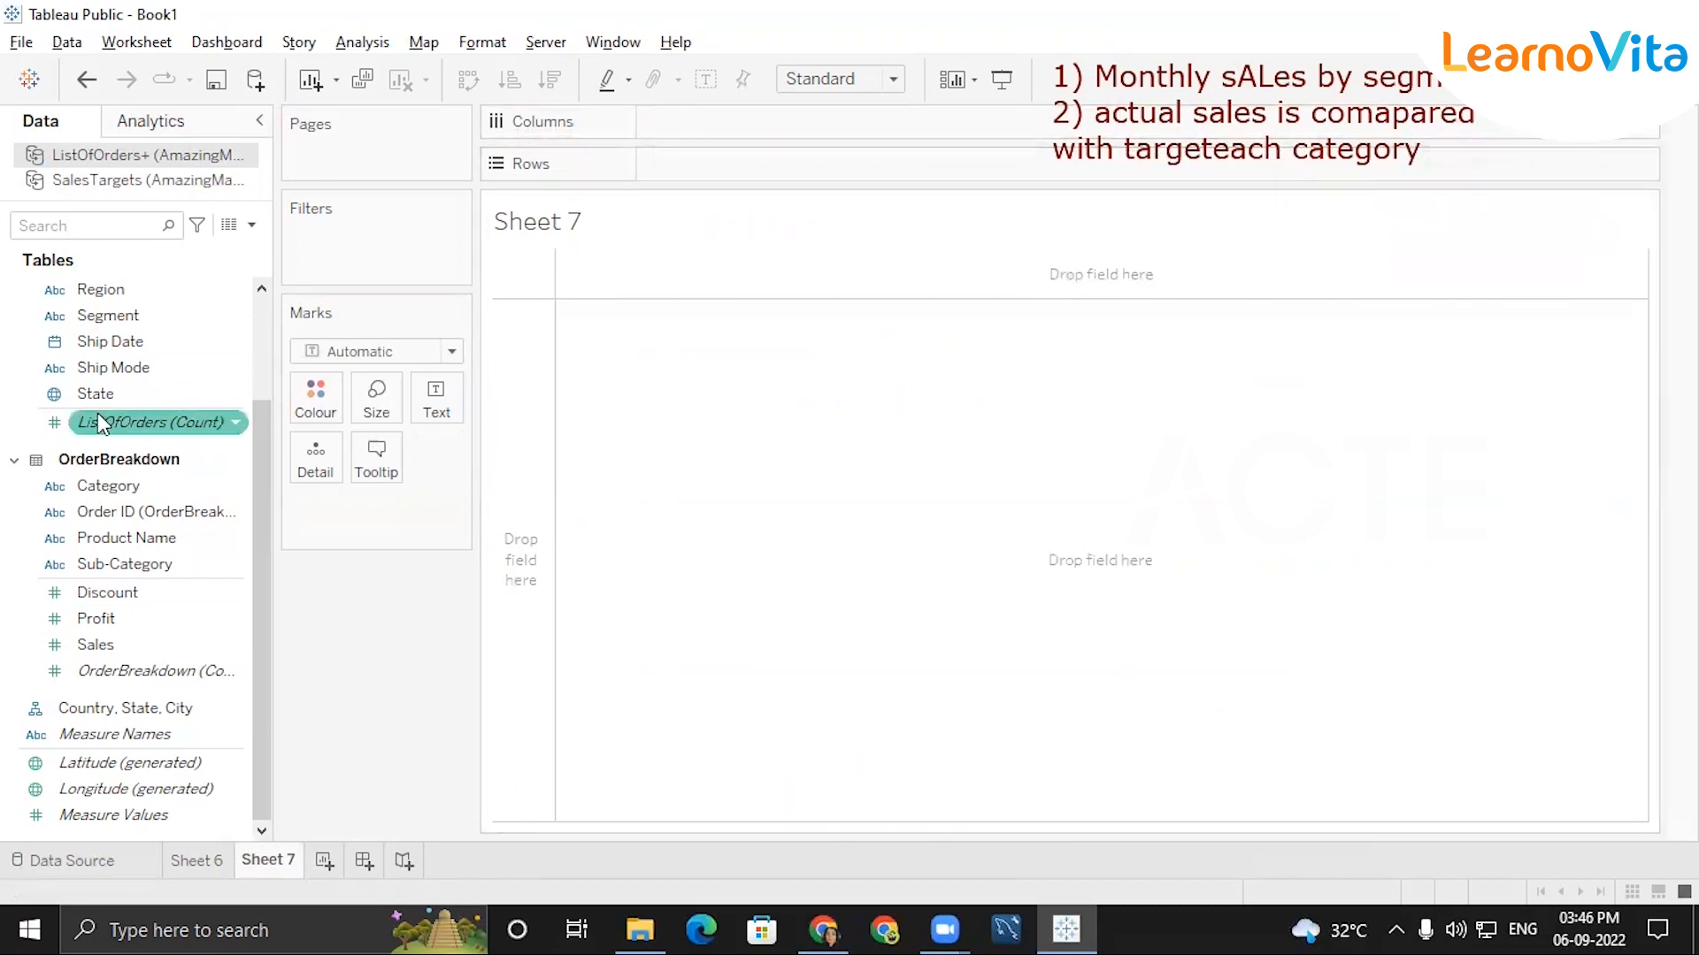
left_click(131, 487)
double_click(131, 488)
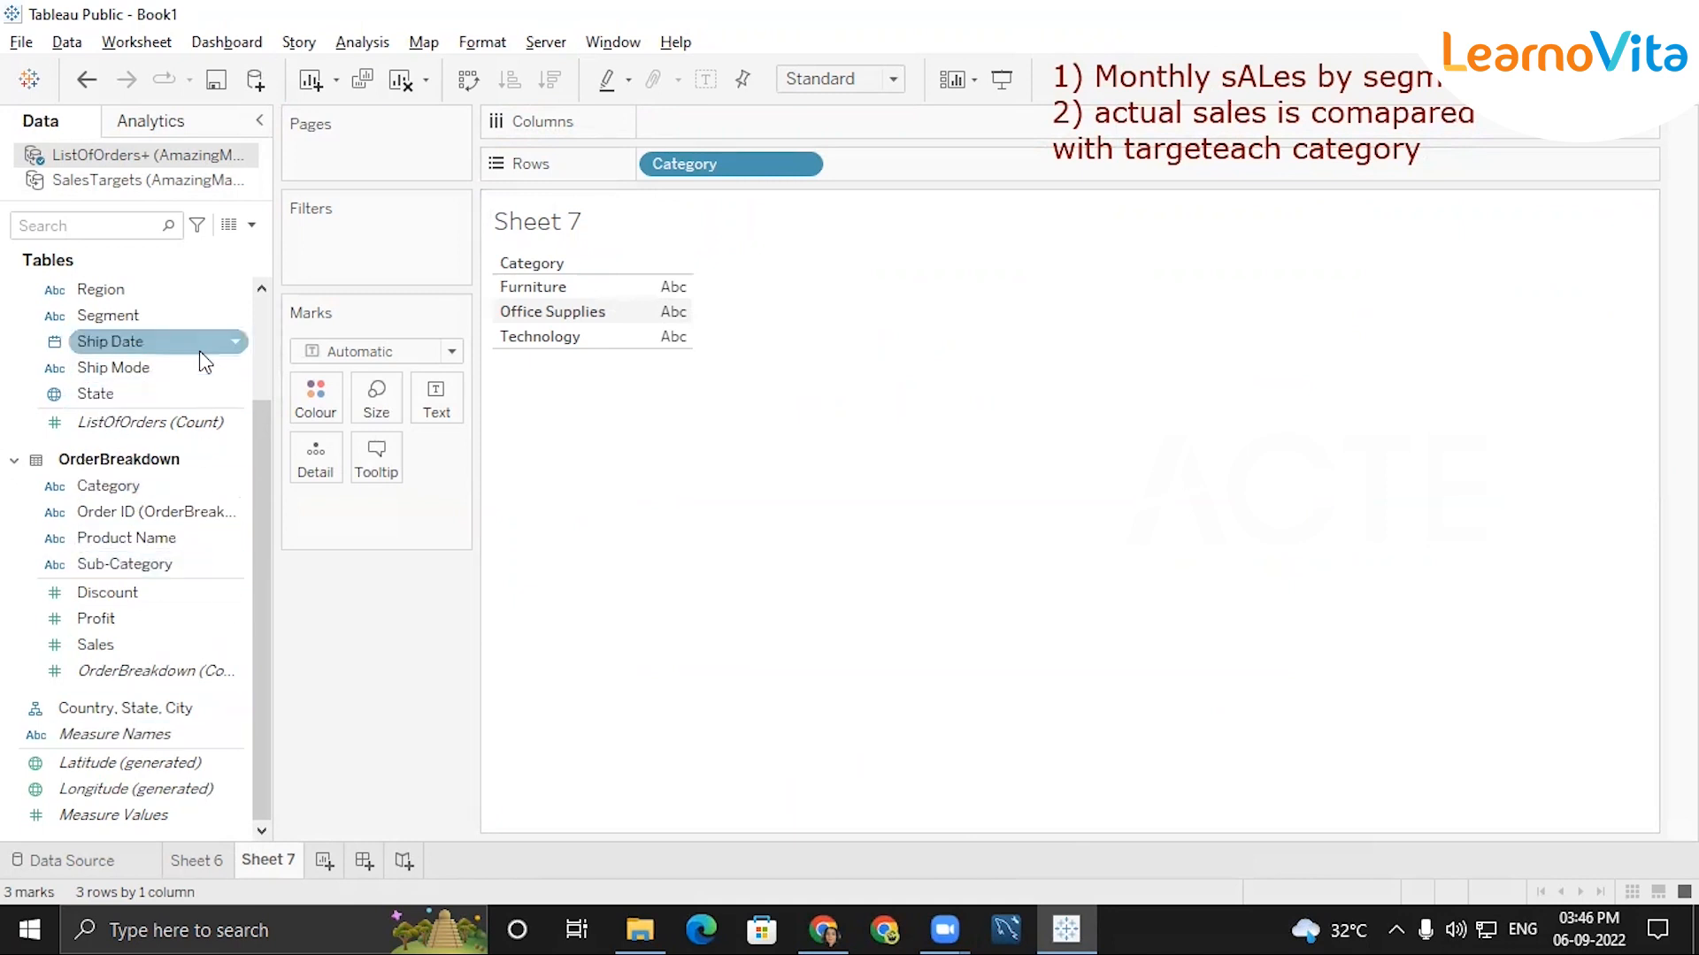
Add Order Date to Columns and set it to the continuous month level with month and year.
scroll(267, 423, "up", 3)
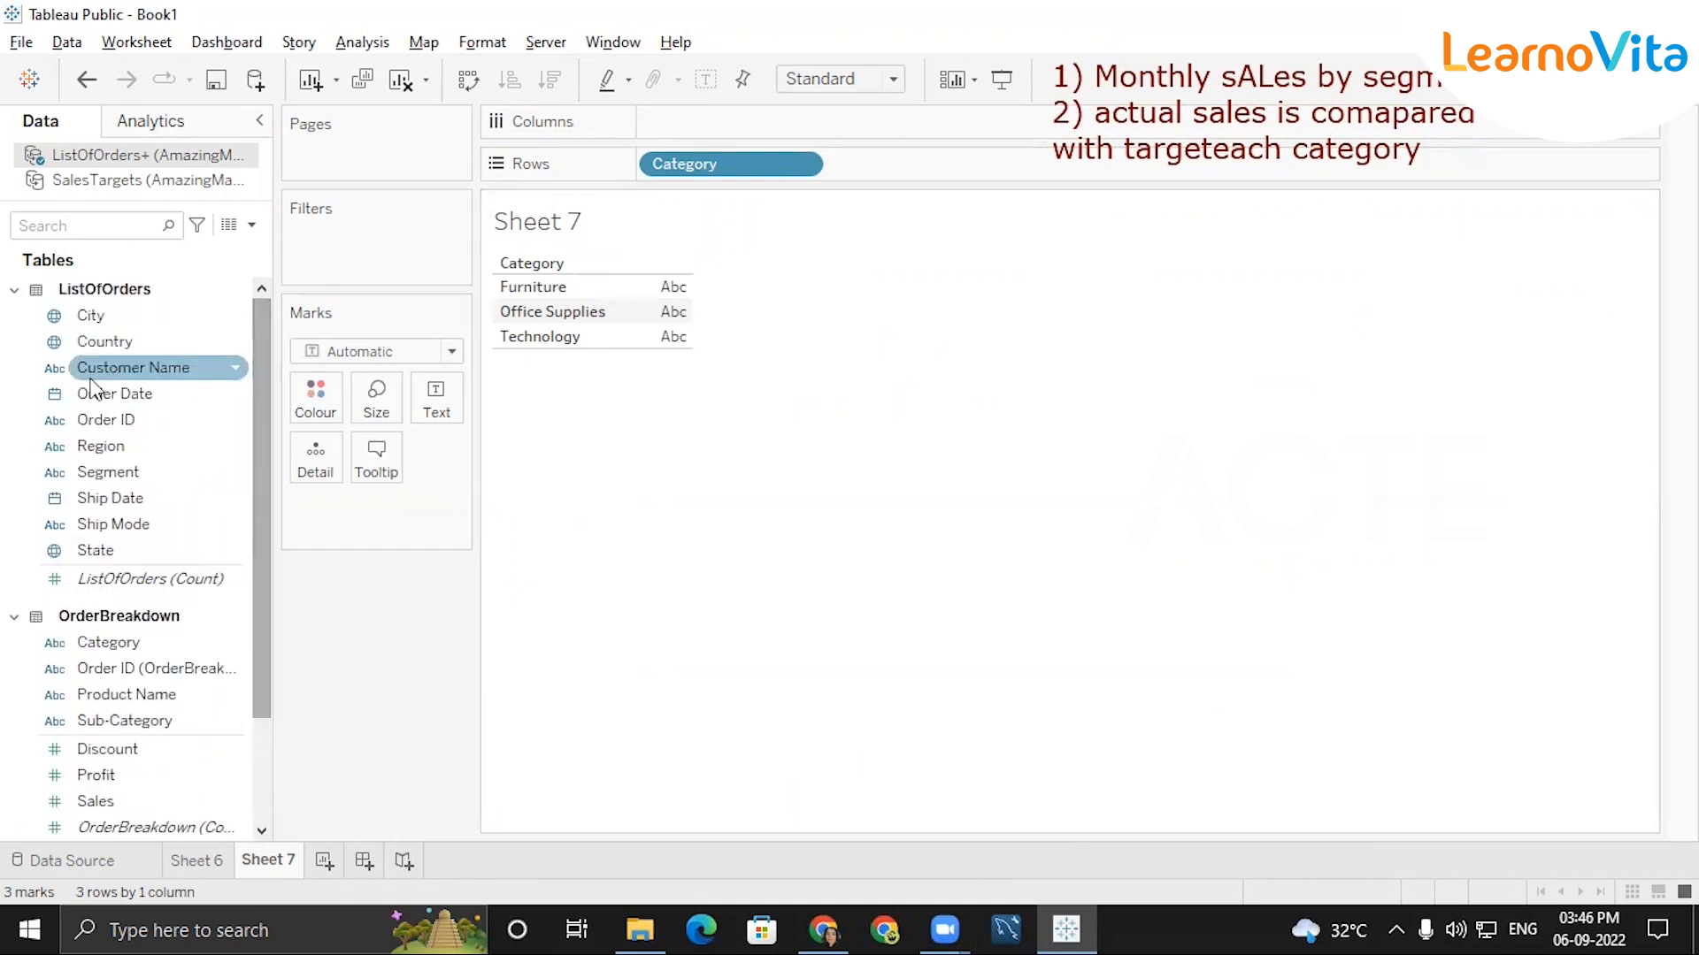
left_click_drag(110, 398, 794, 128)
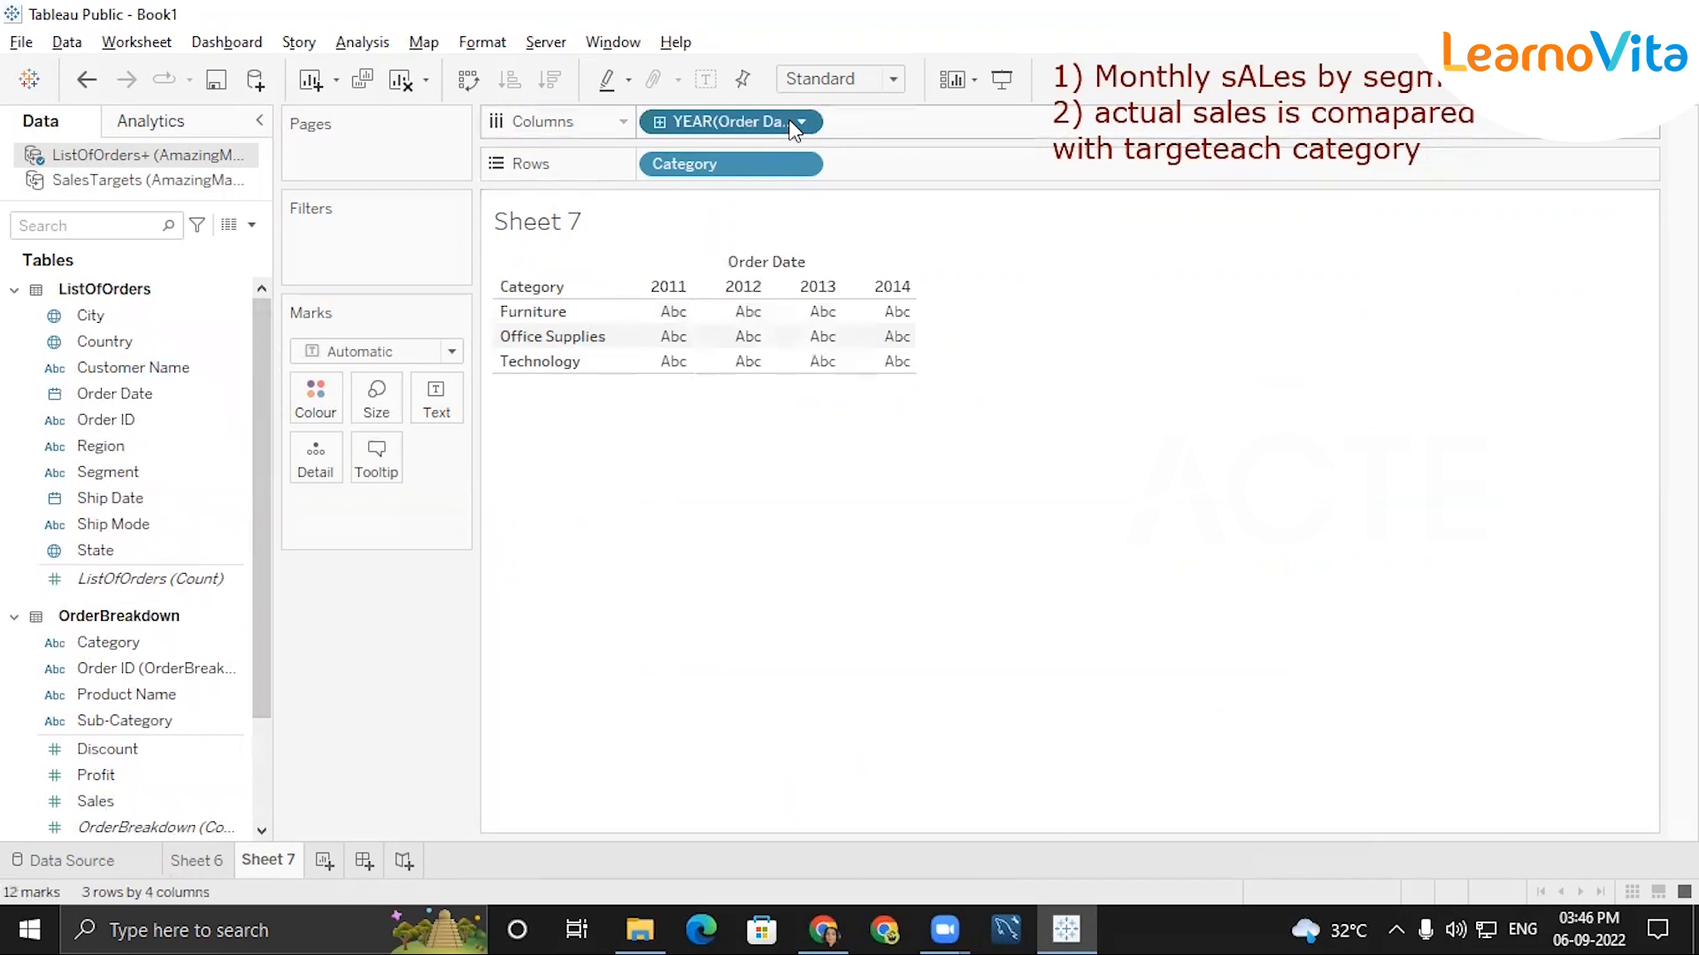
left_click(803, 126)
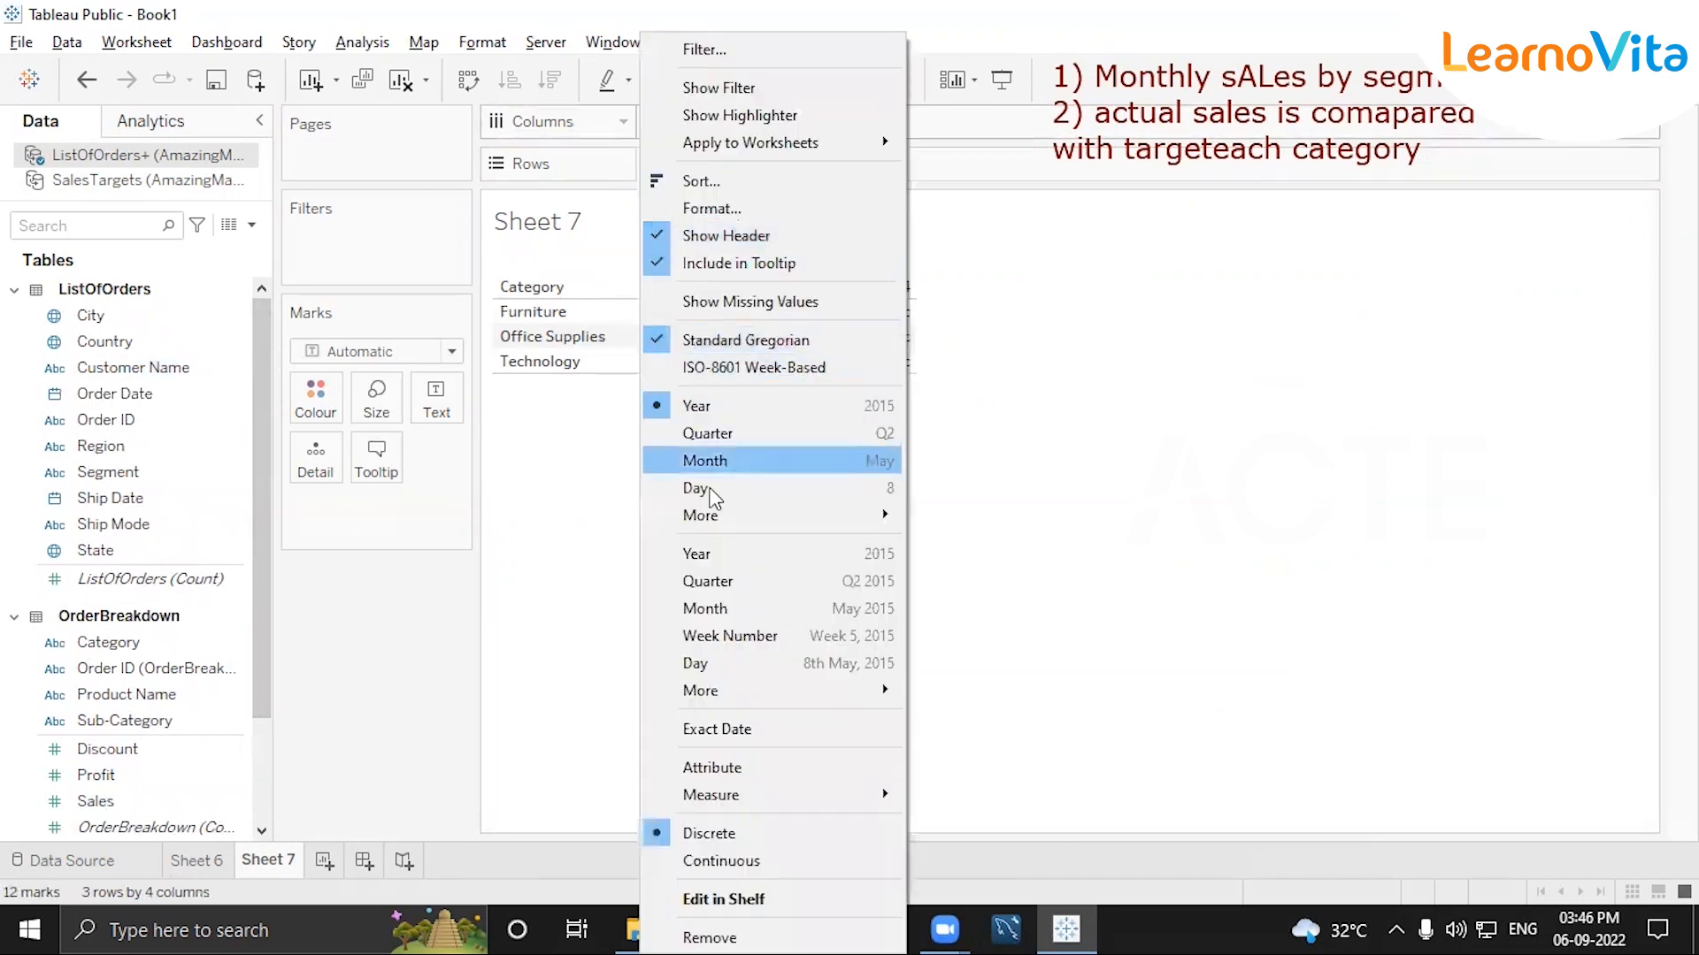
left_click(723, 602)
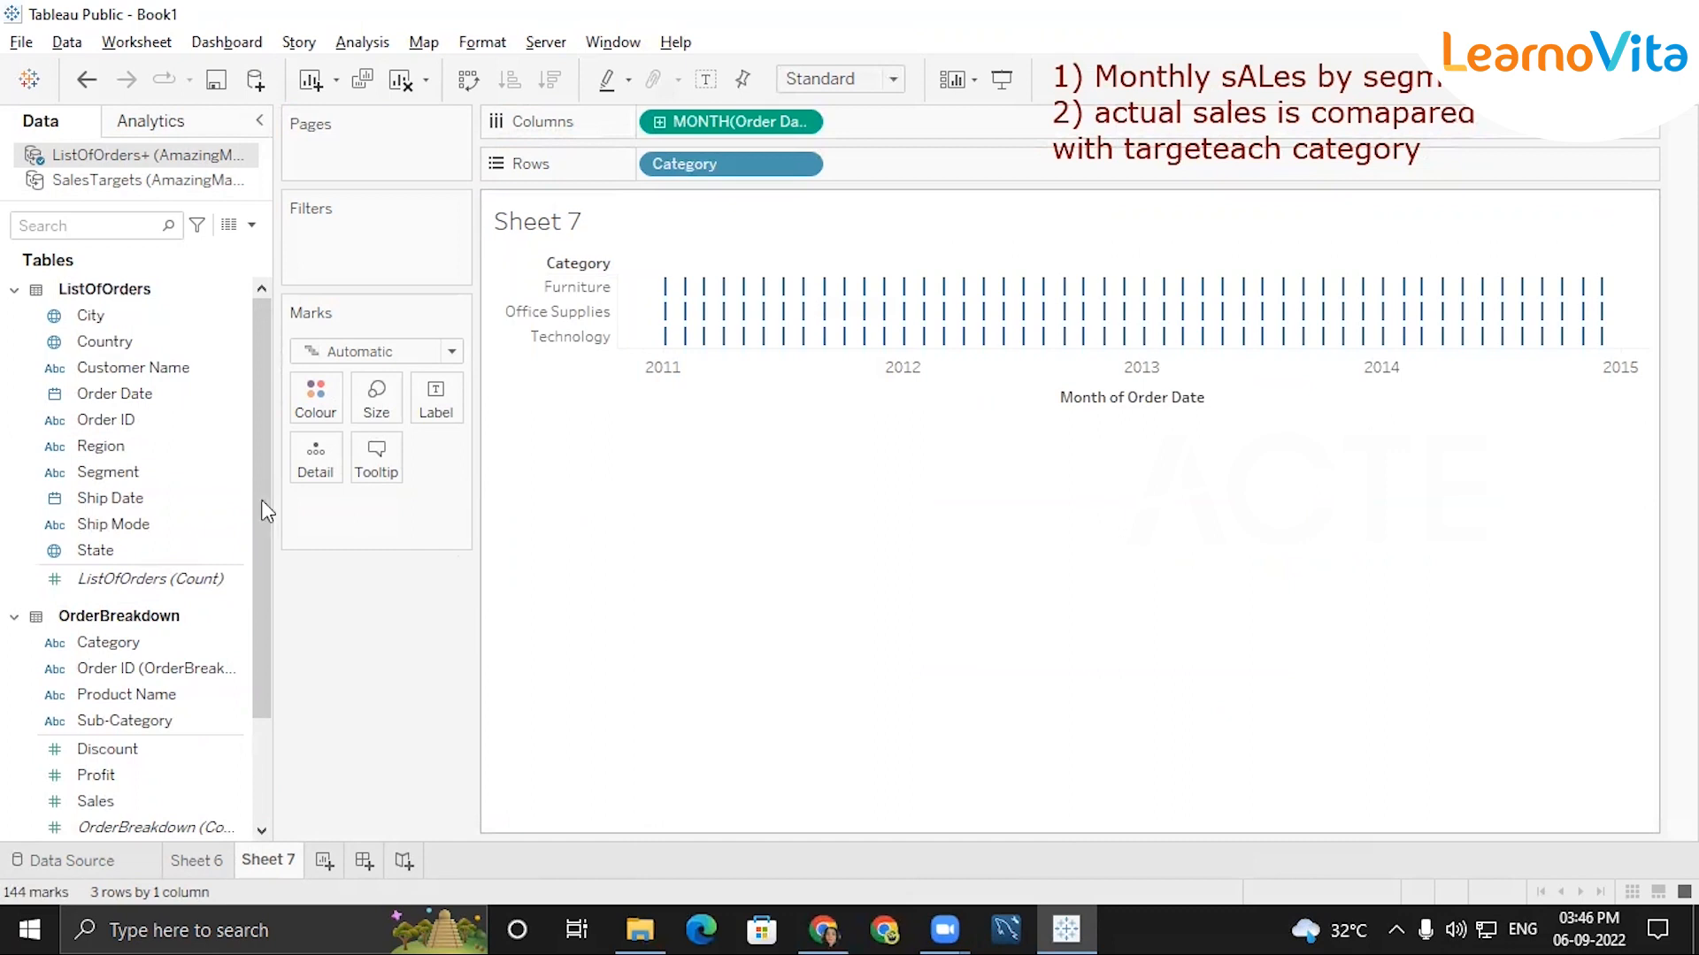
Open the blend relationships between ListOfOrders+ and the SalesTargets data source and use custom field mapping.
left_click(122, 181)
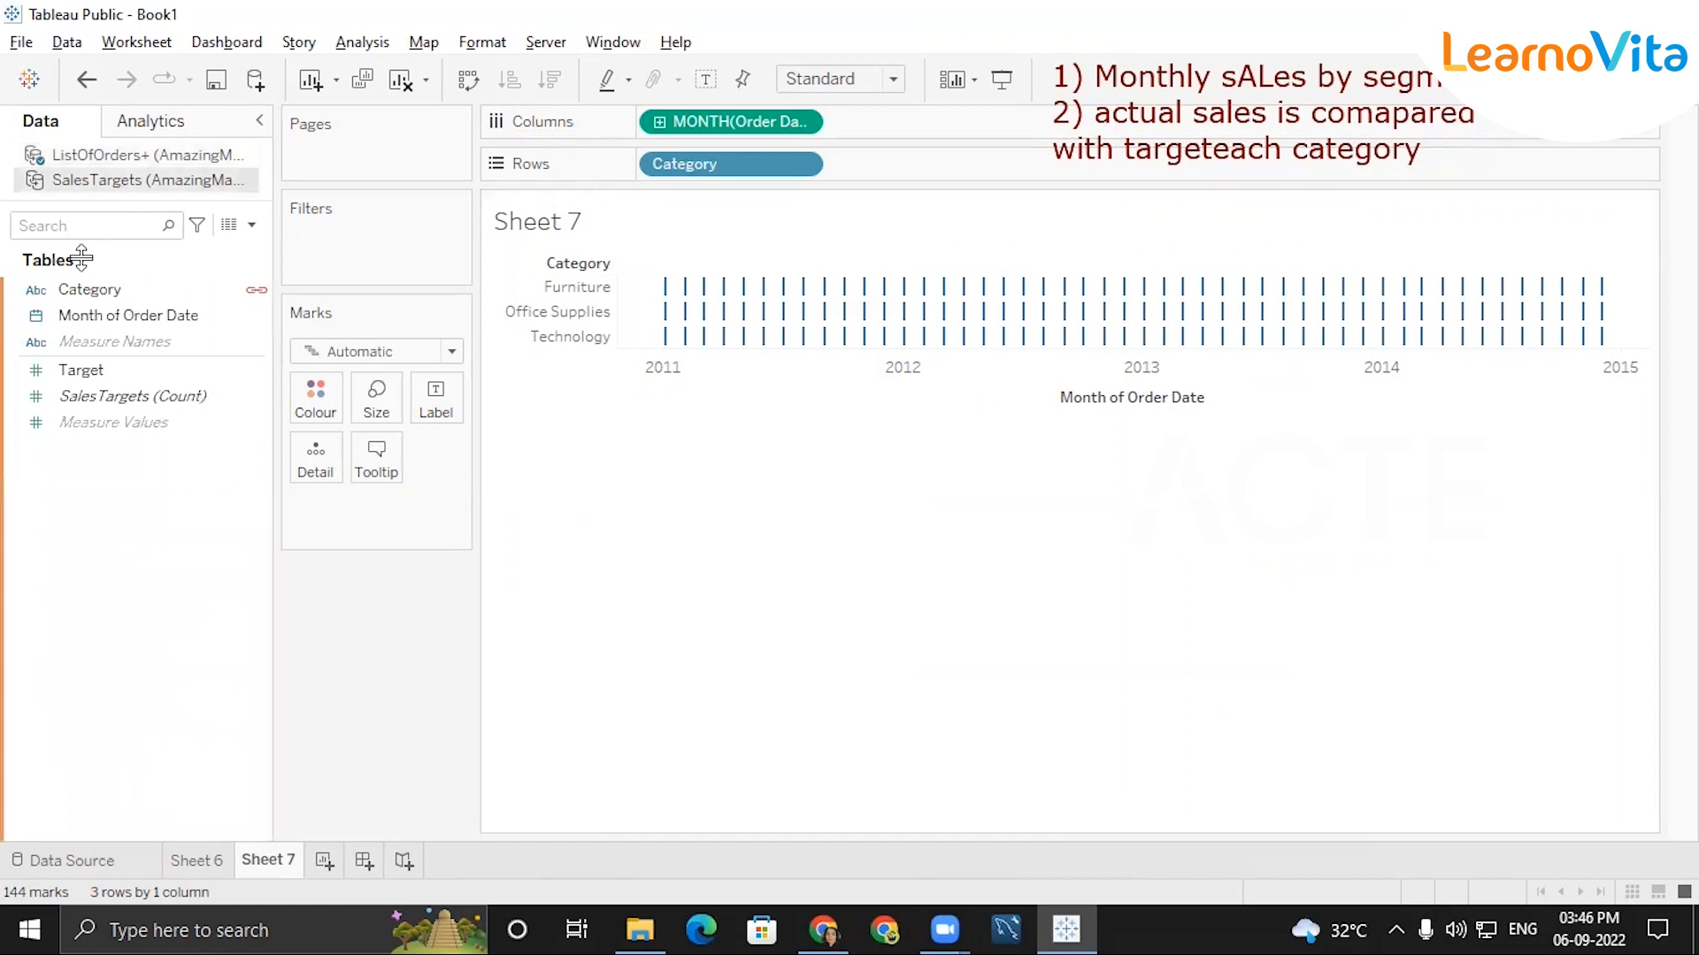
left_click(232, 292)
left_click(248, 324)
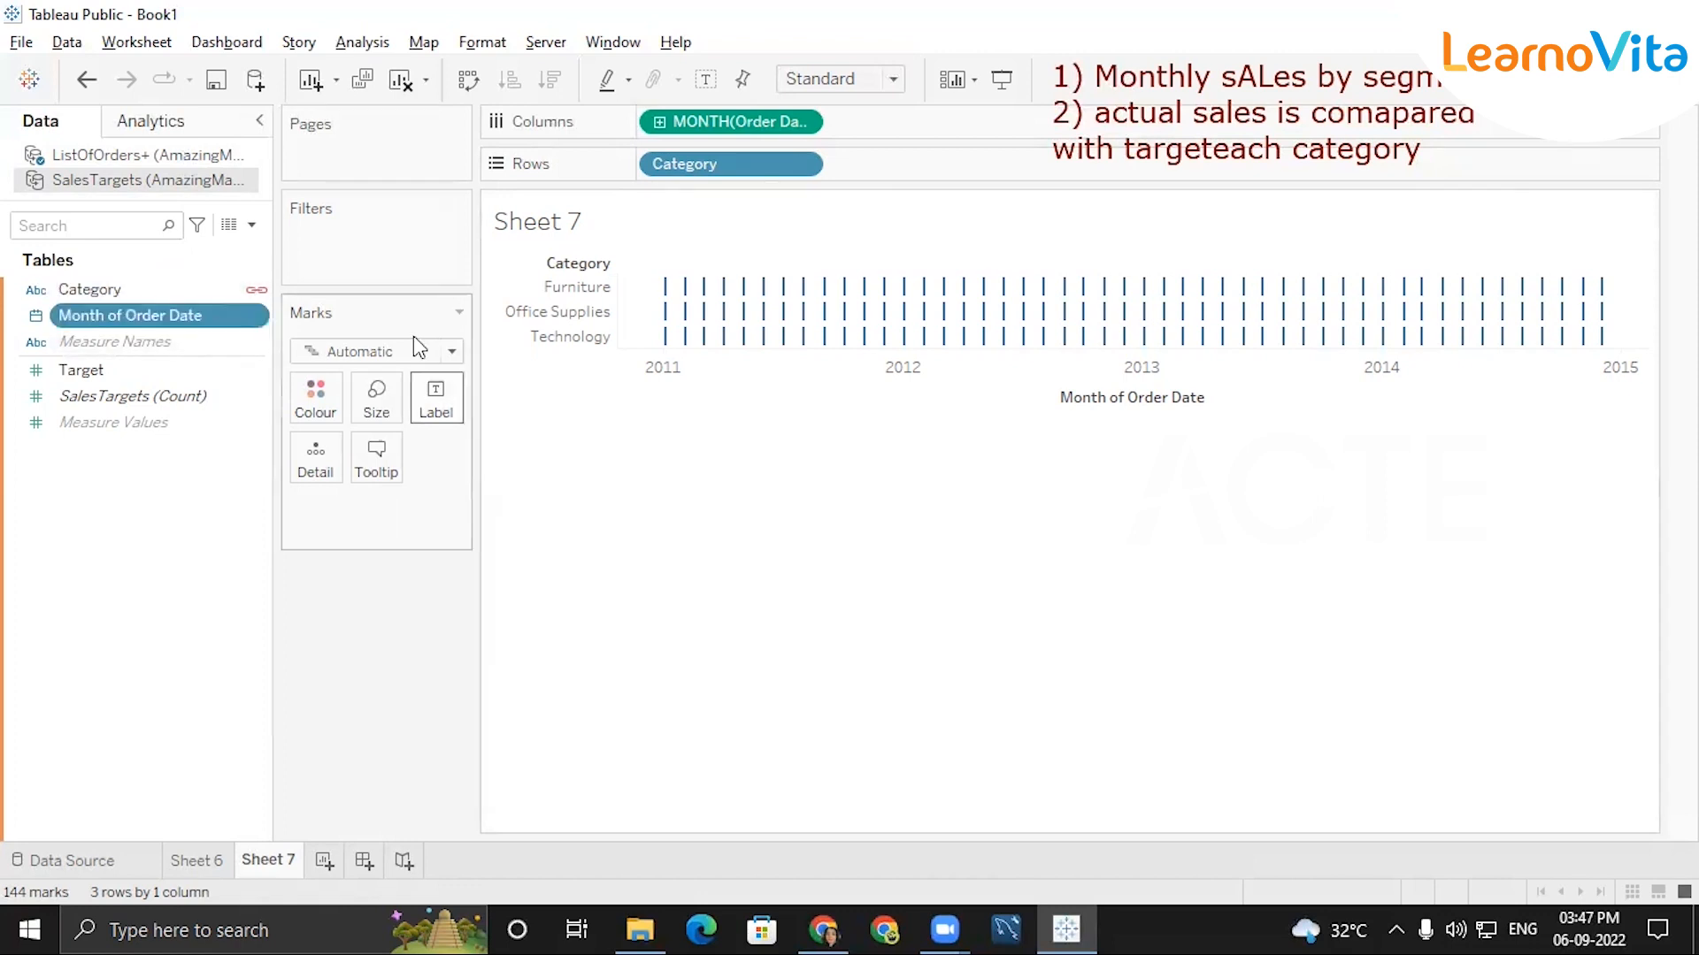
left_click(69, 43)
left_click(157, 151)
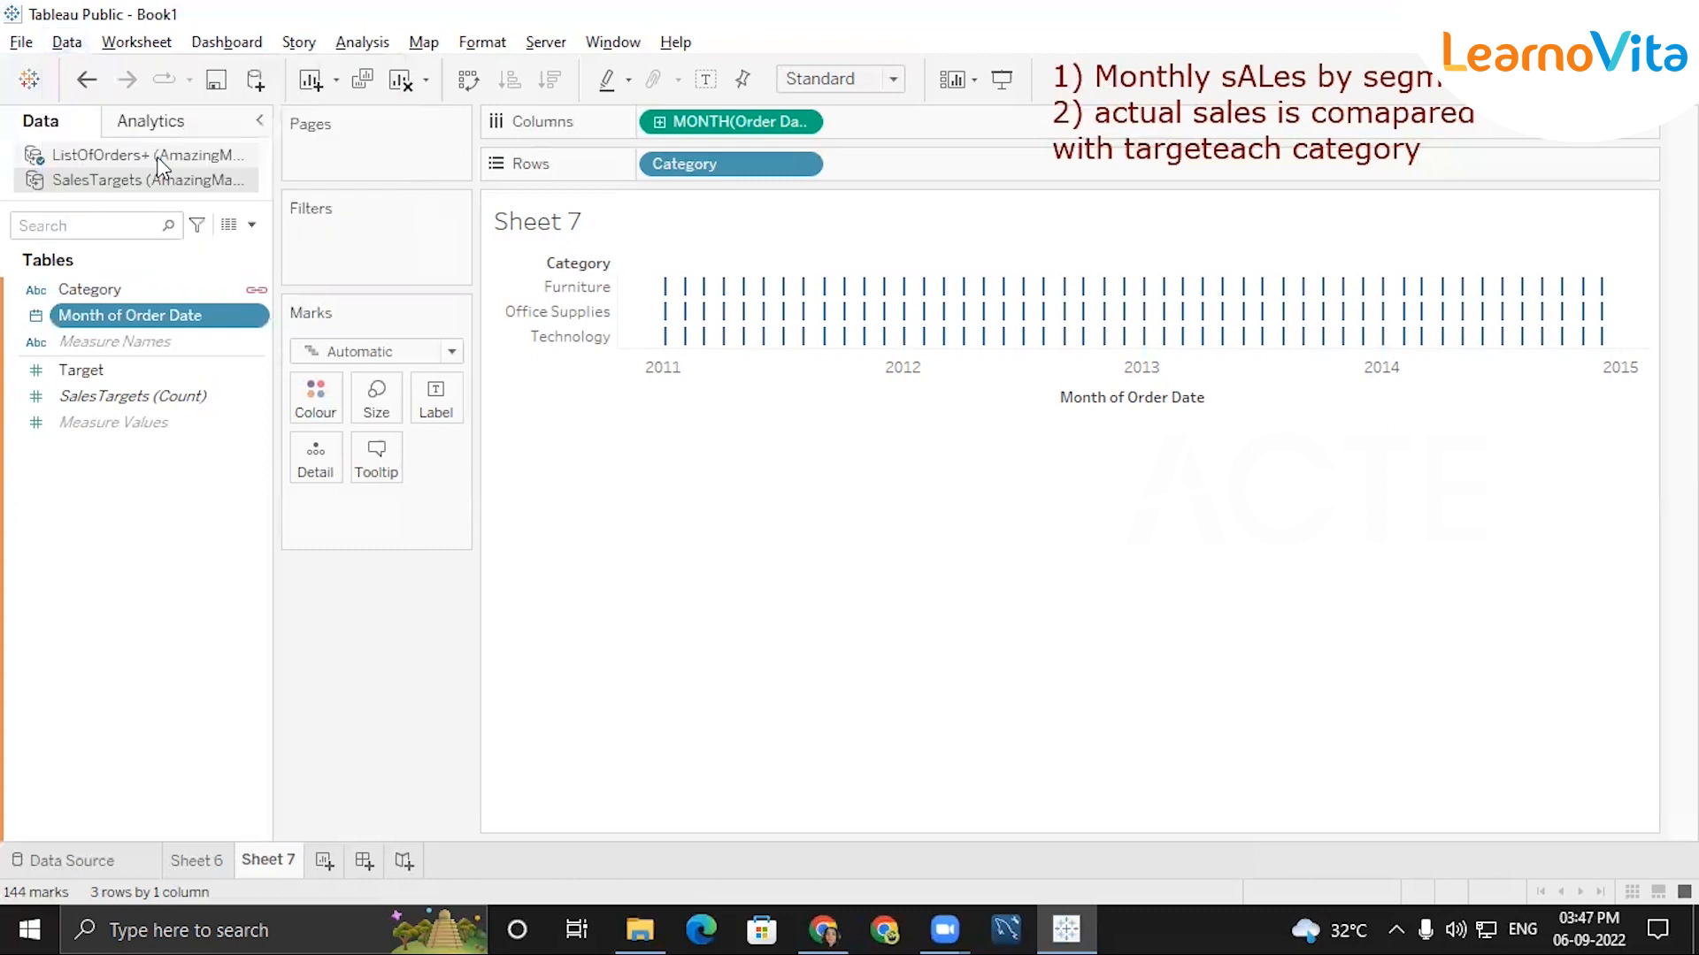
left_click(874, 343)
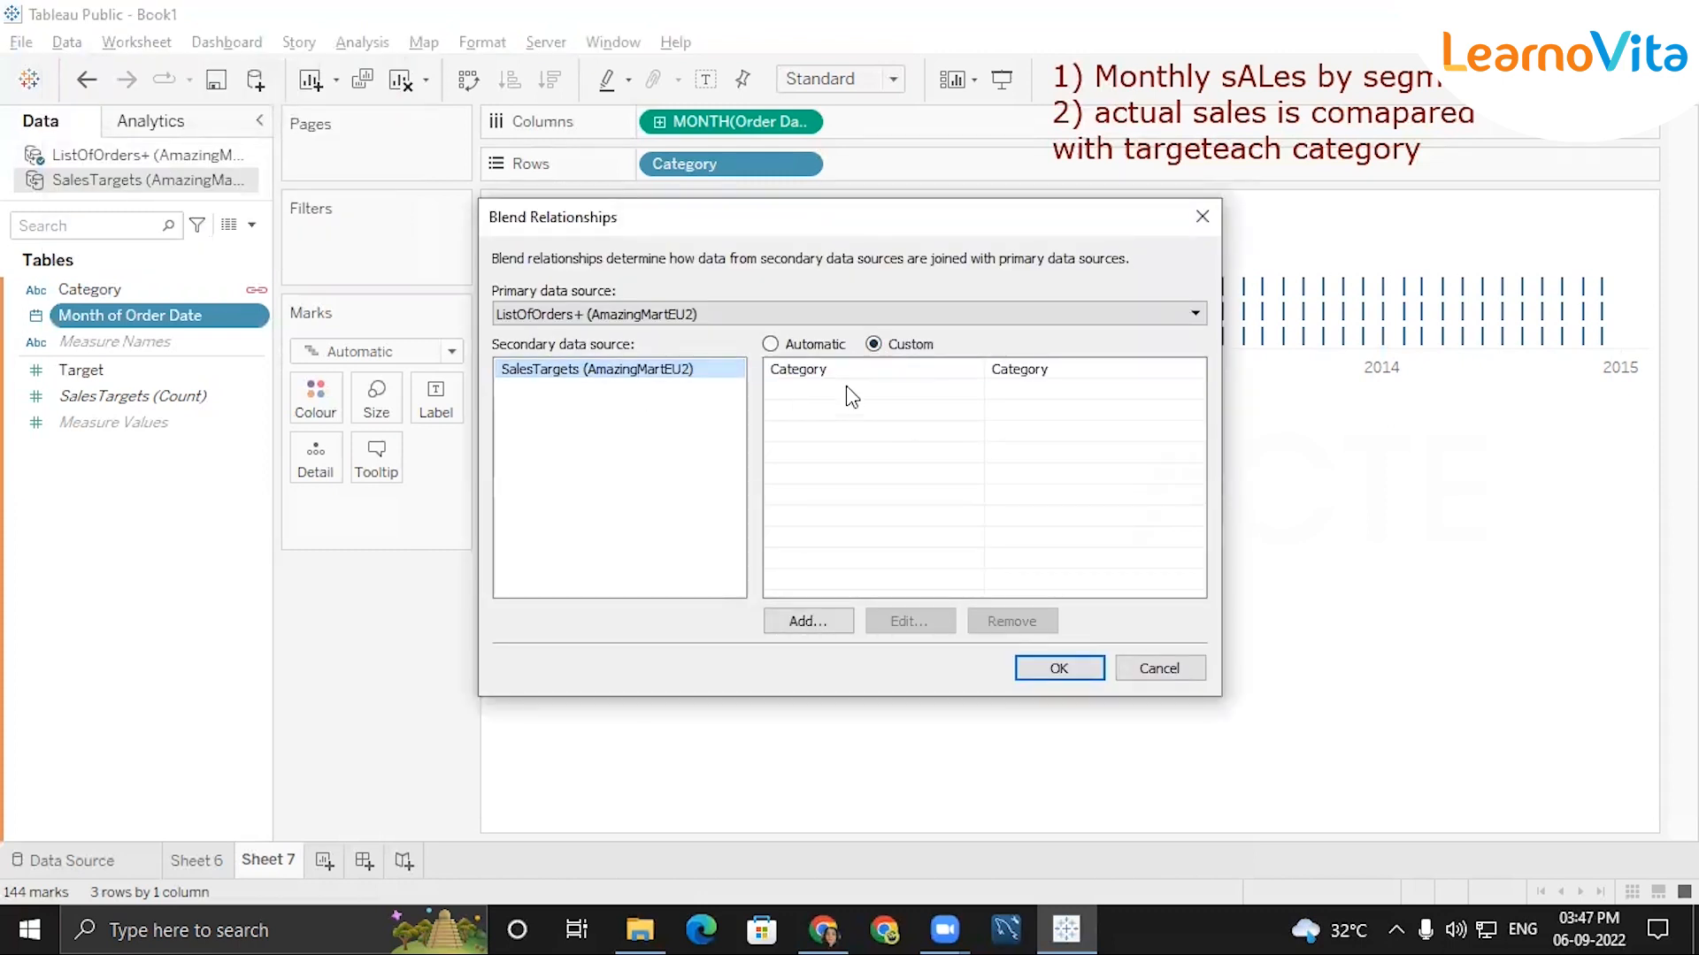
Map MONTH(Order Date) to MONTH(Month of Order Date) in the custom blend relationship and apply it.
left_click(801, 620)
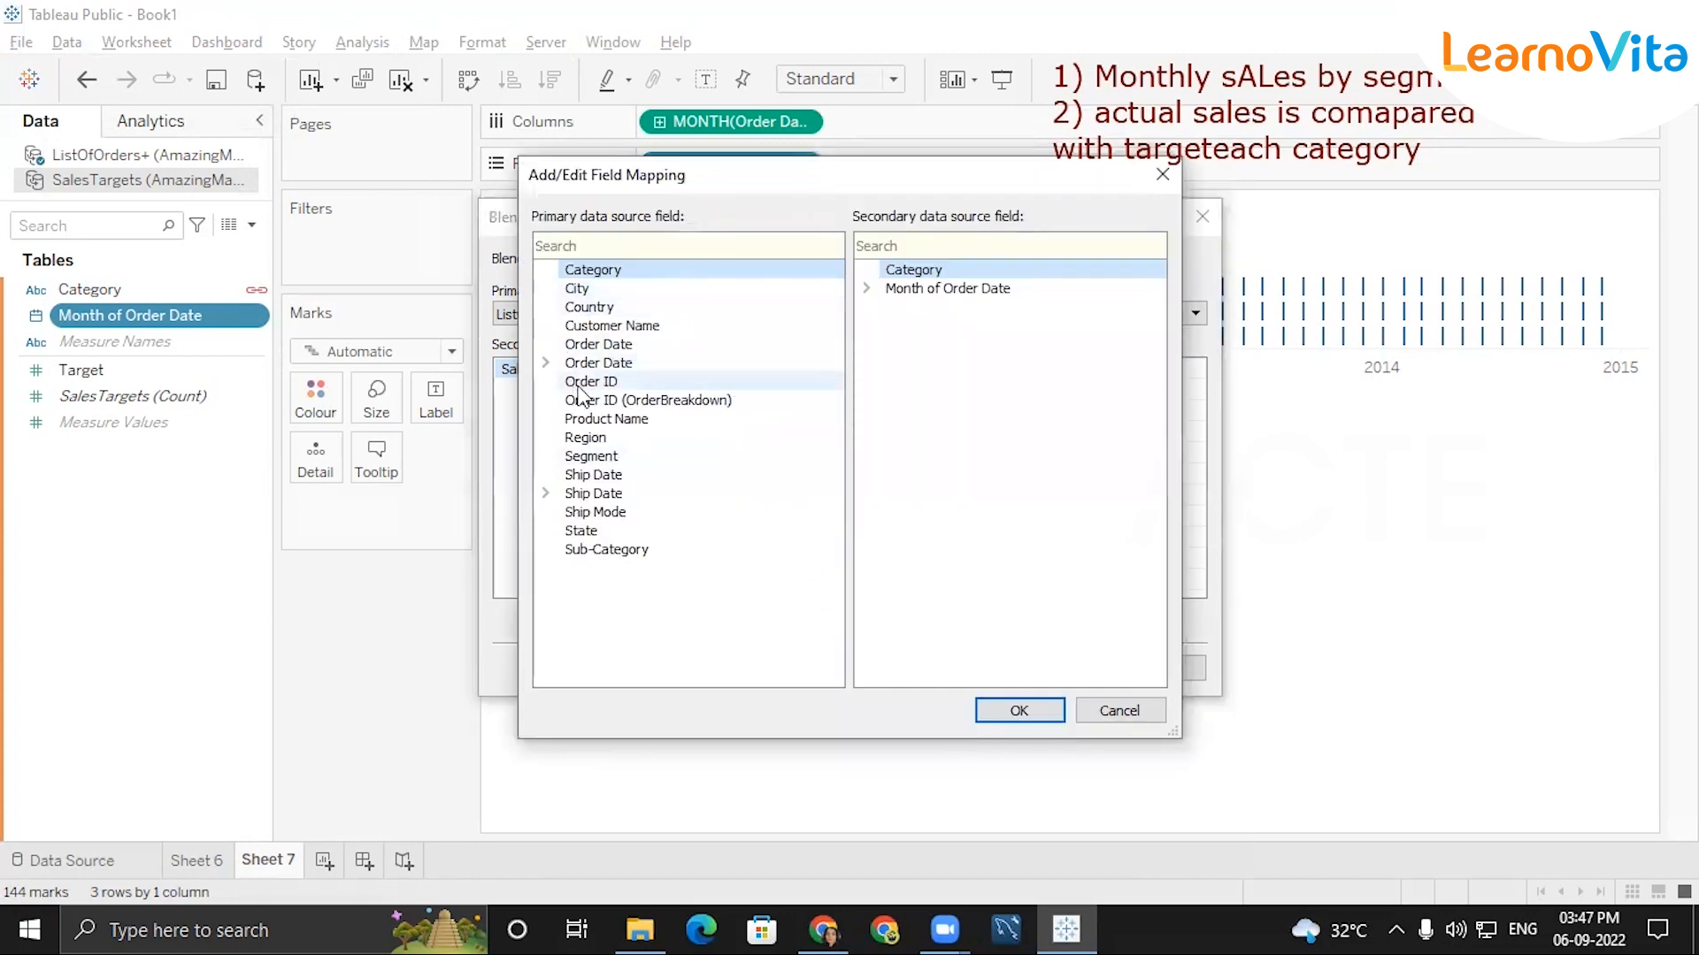
left_click(544, 364)
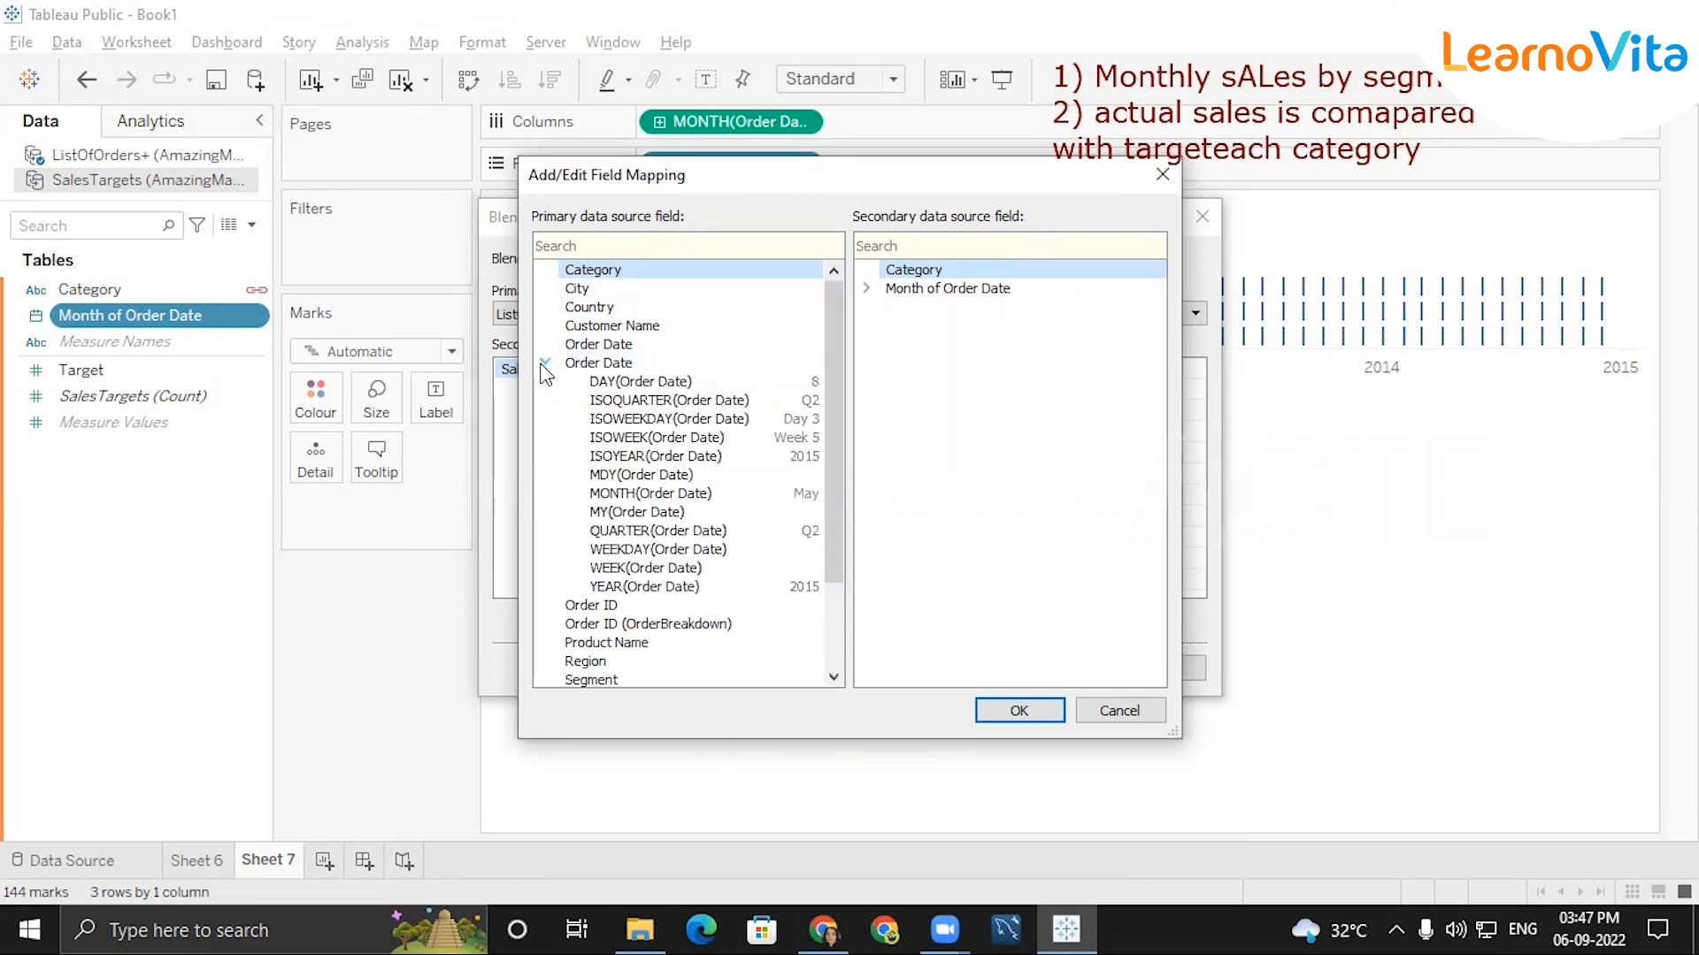
left_click(660, 497)
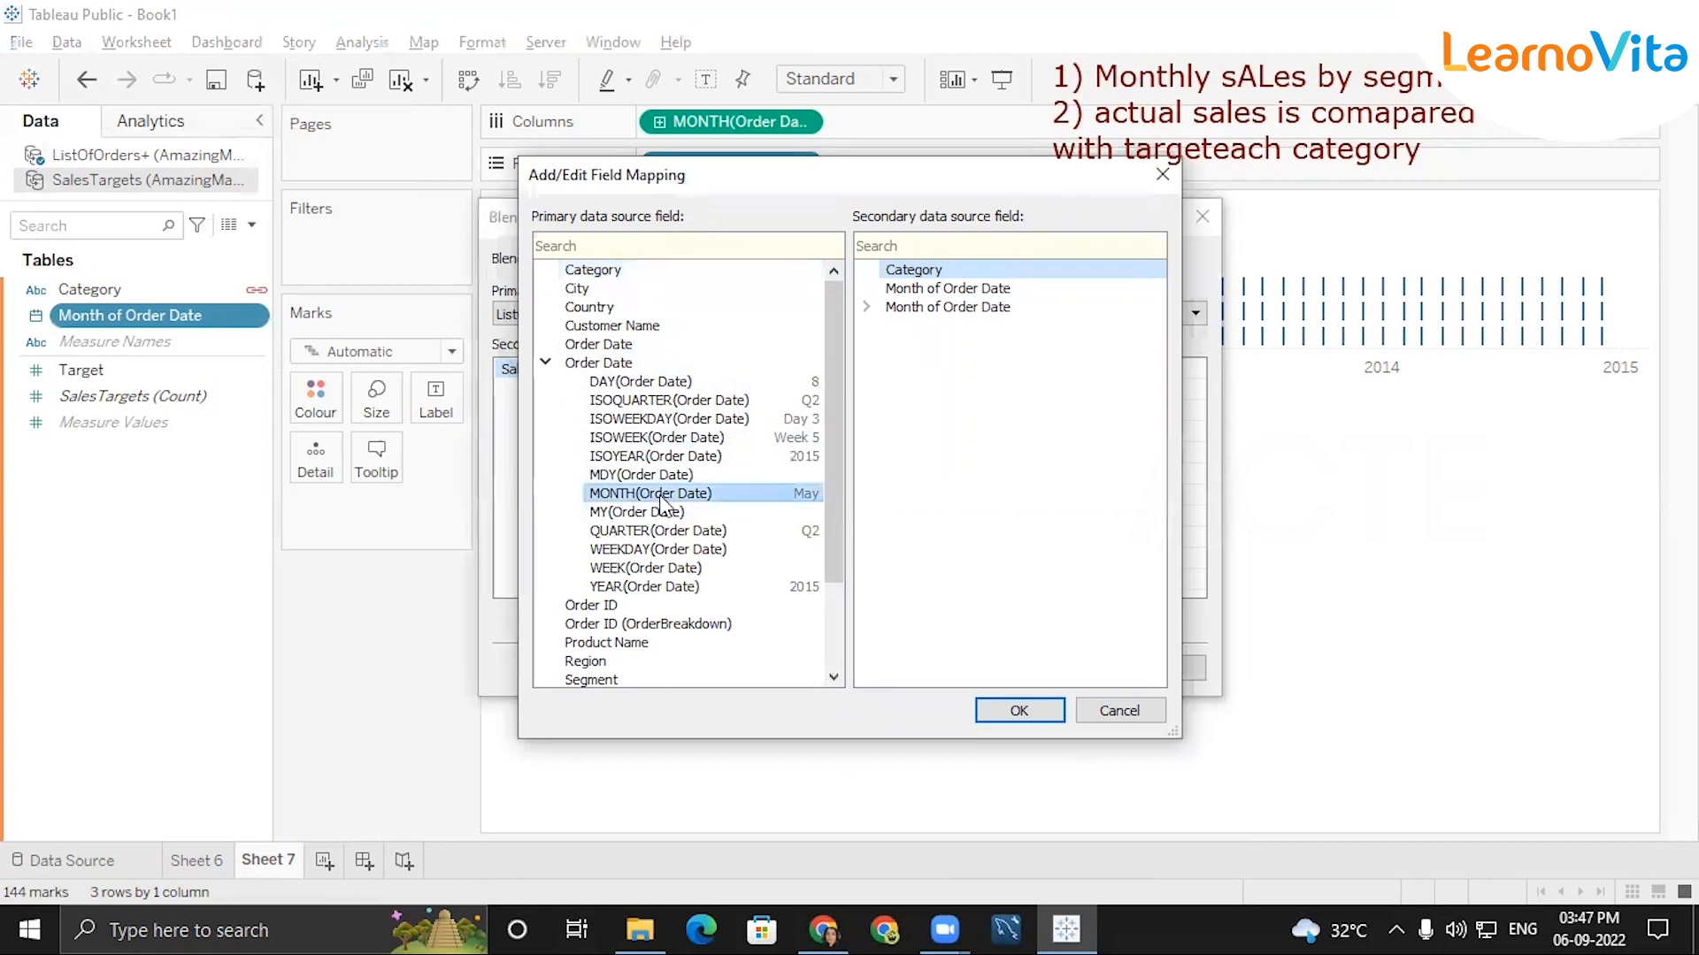
left_click(866, 307)
left_click(938, 326)
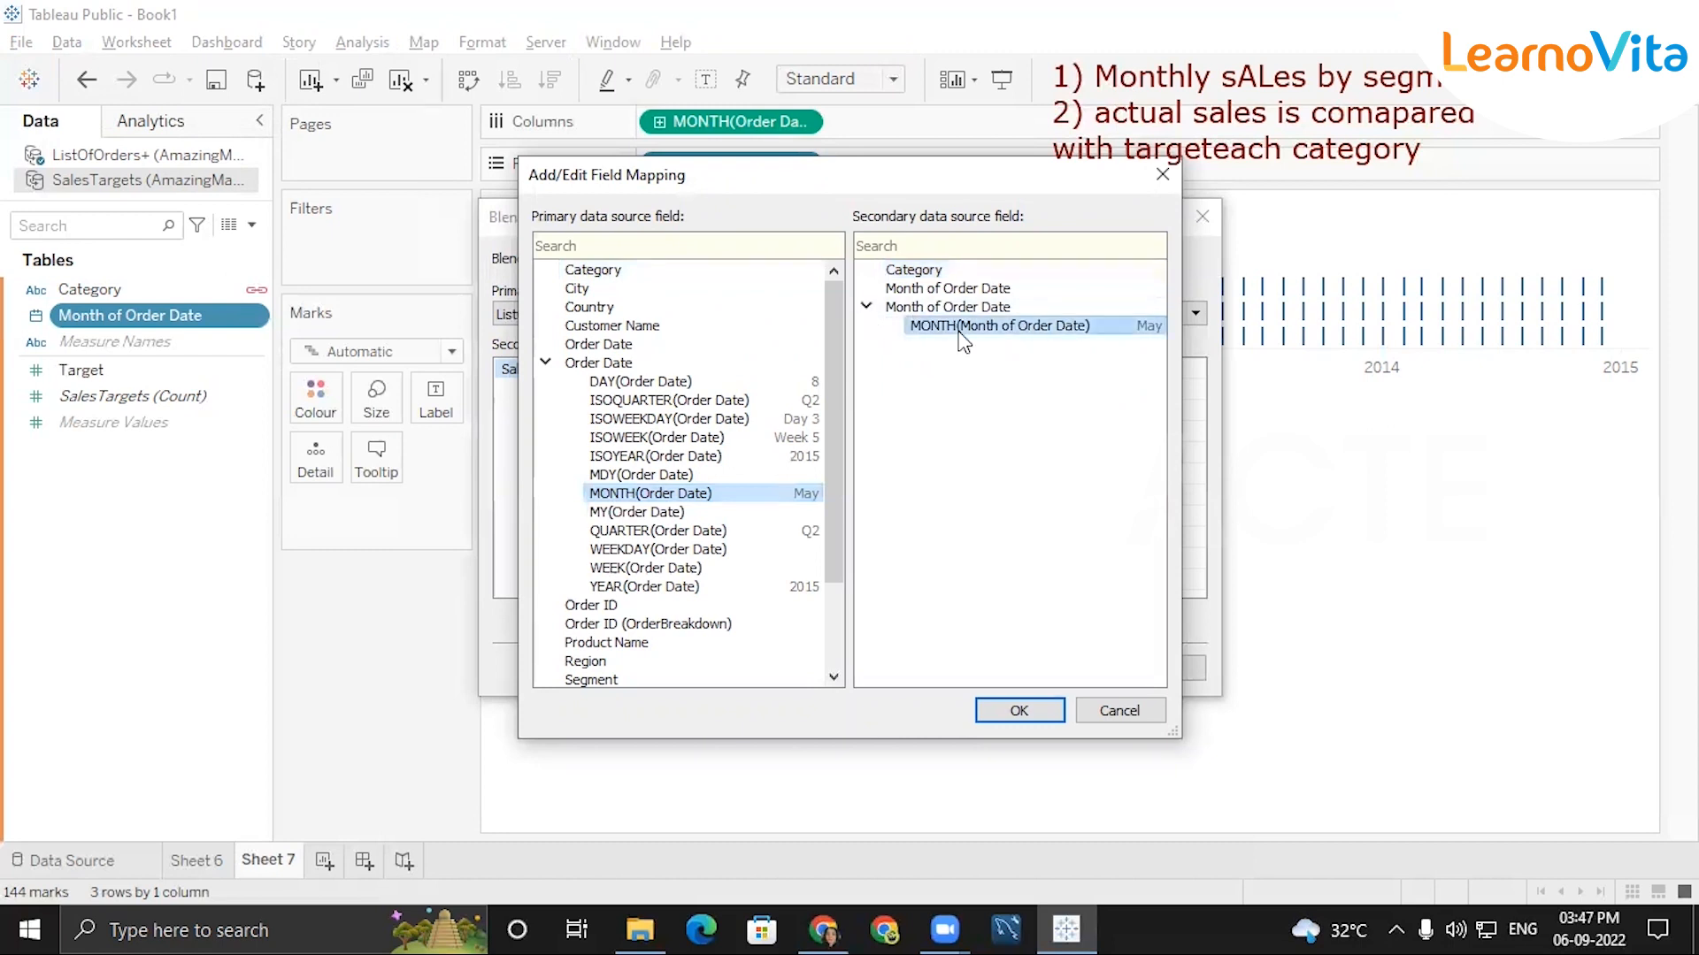
left_click(1019, 710)
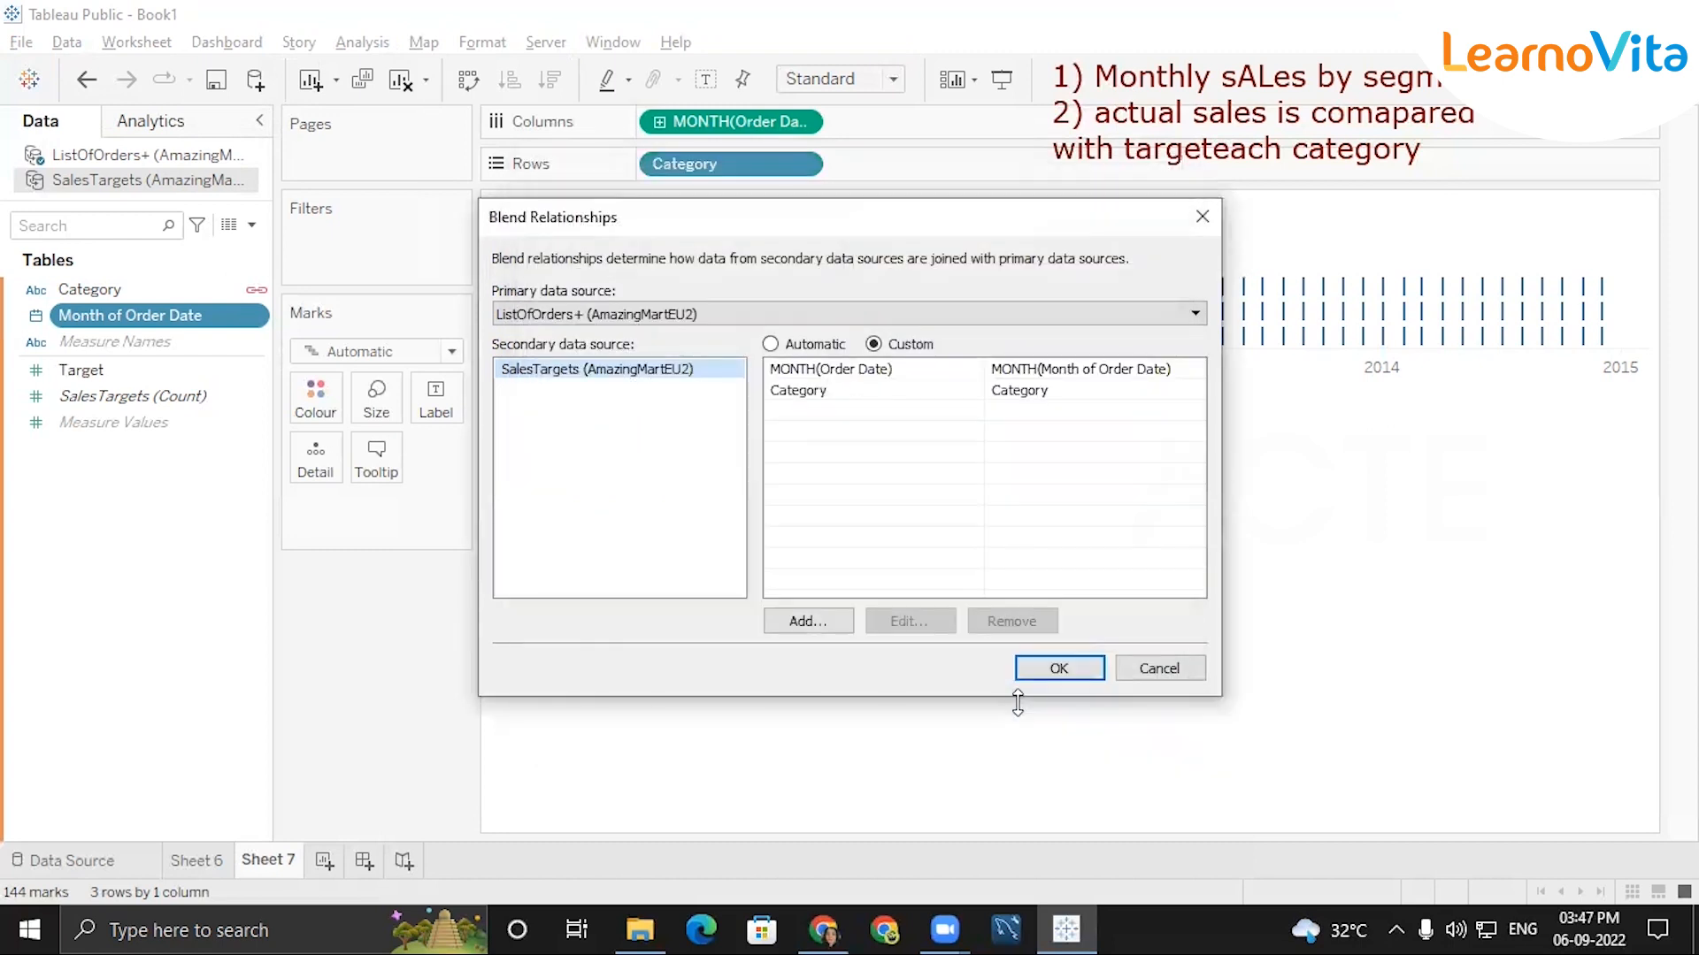
left_click(948, 390)
left_click(858, 372)
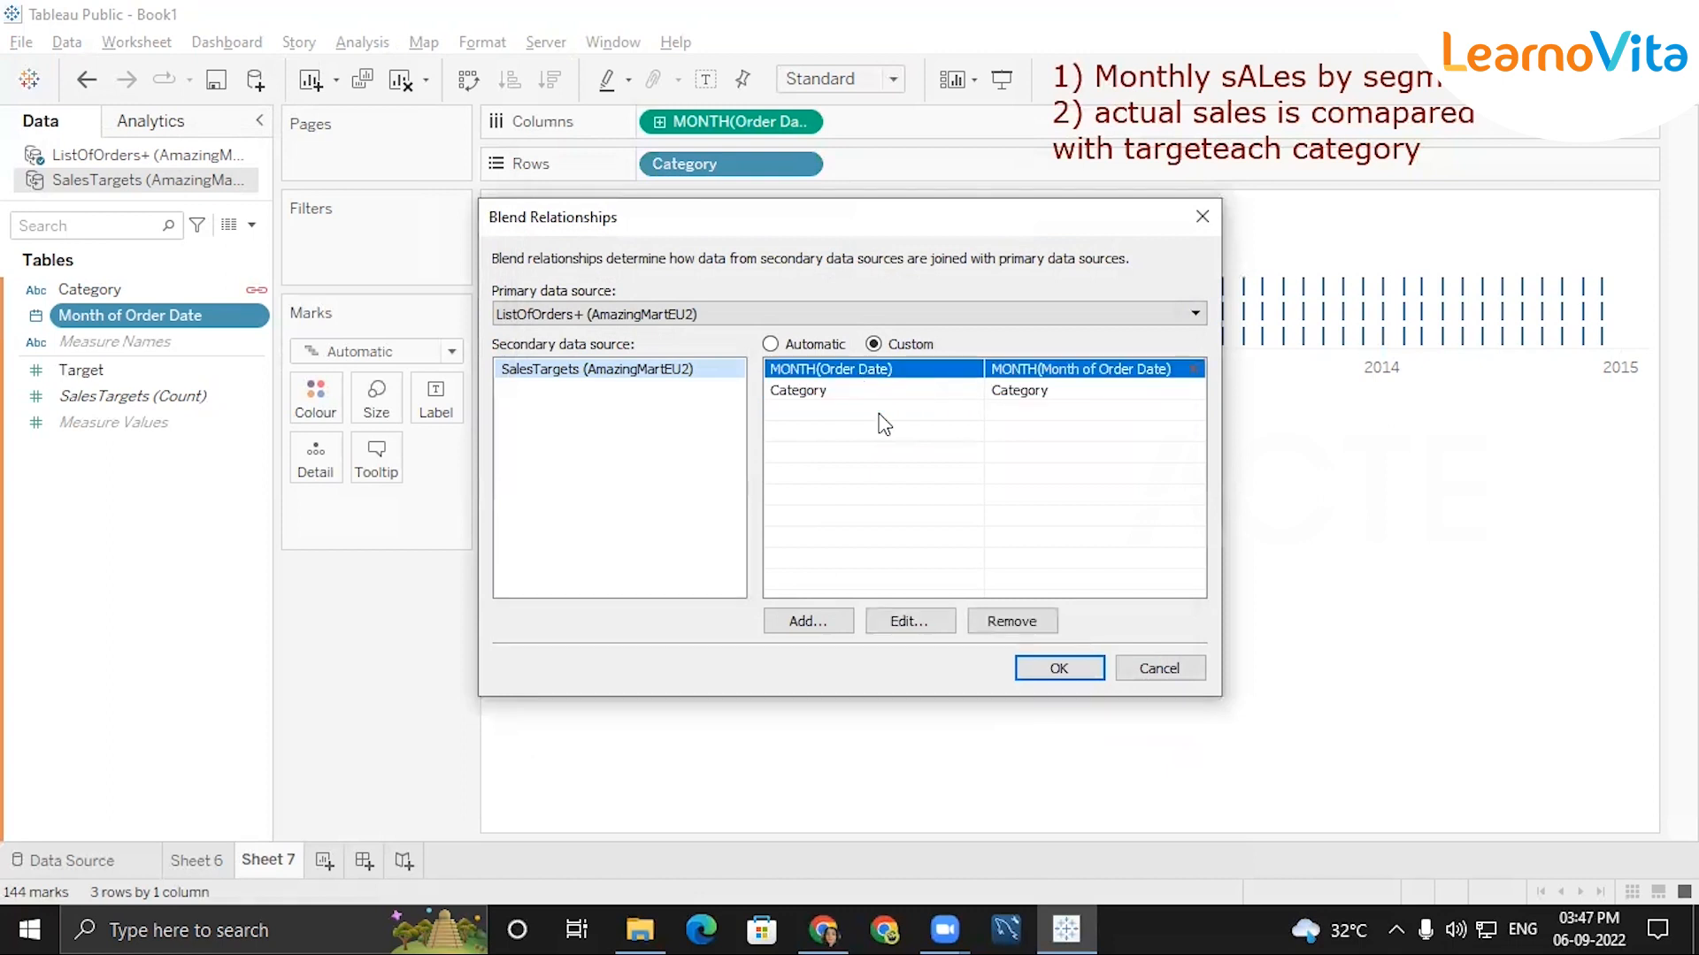
left_click(1058, 670)
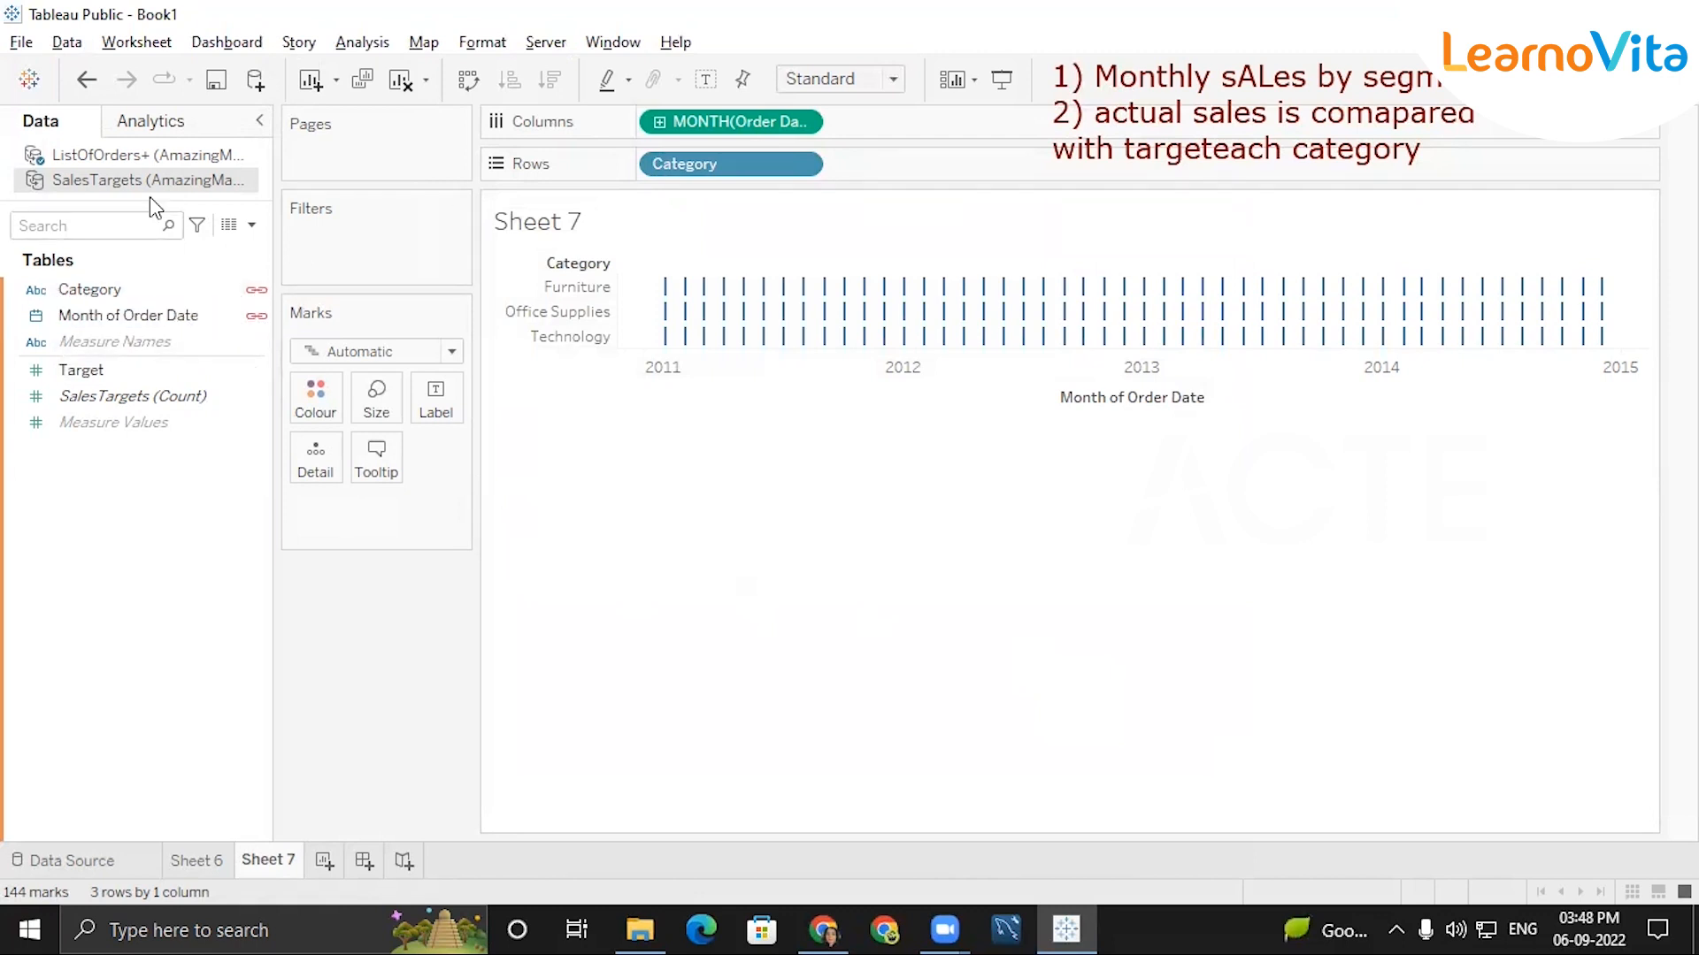
Add the sum of Sales from the ListOfOrders+ data source to Rows after Category.
left_click(142, 395)
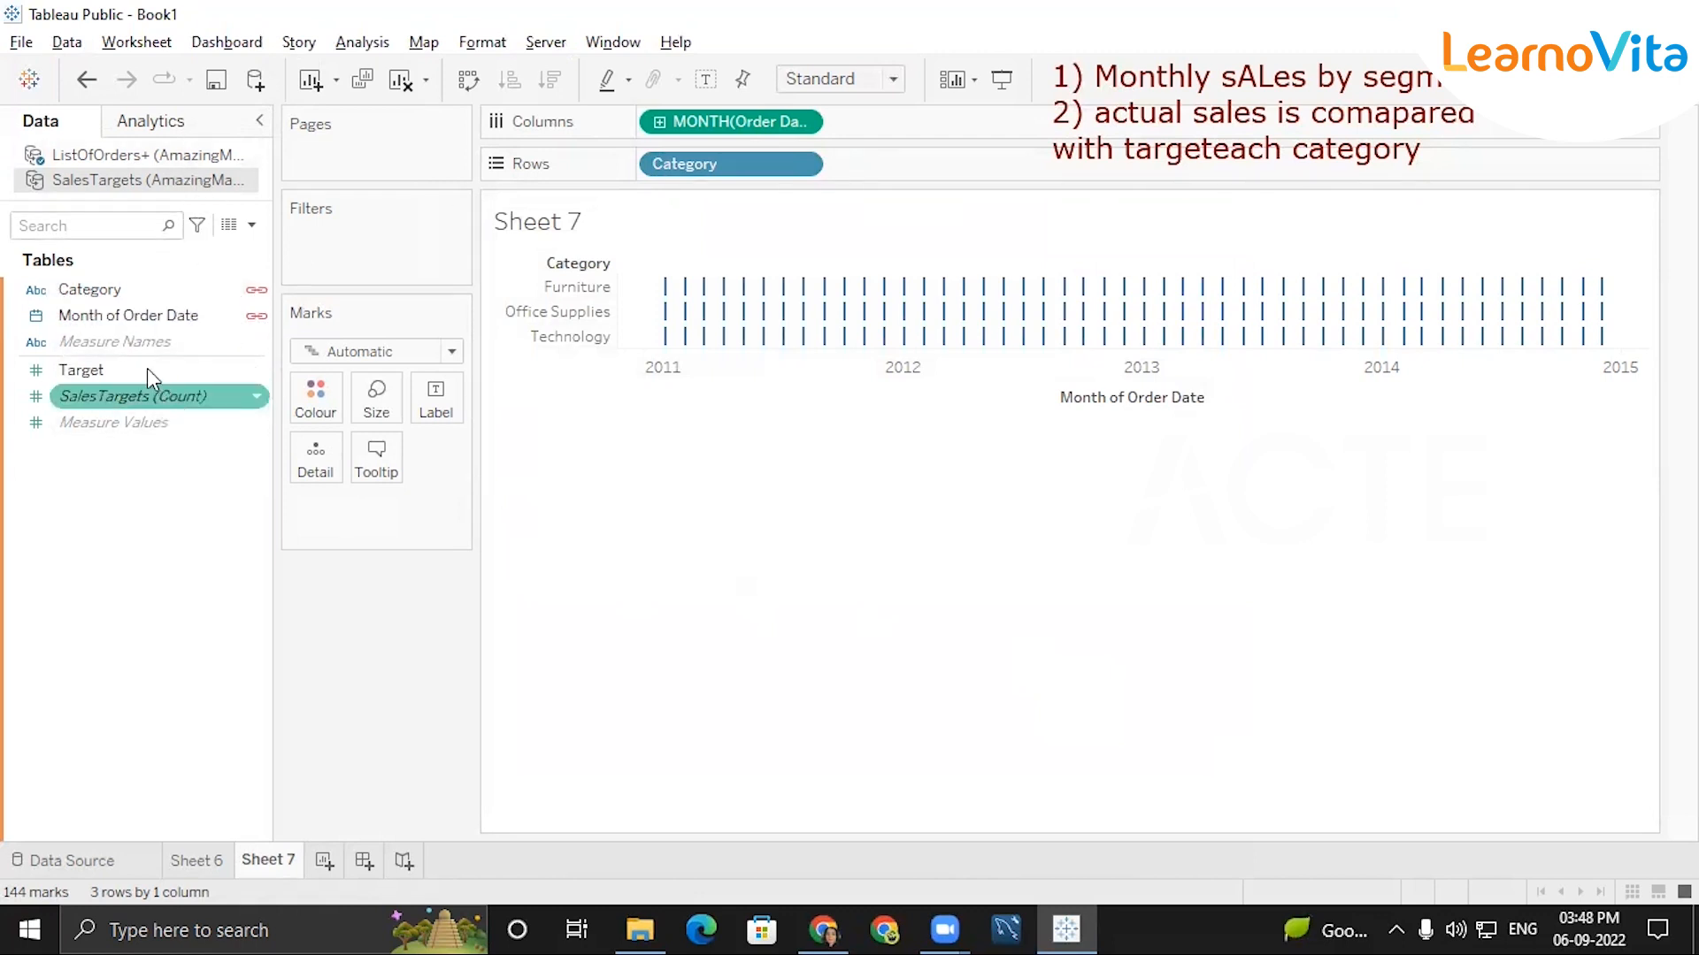
left_click(142, 372)
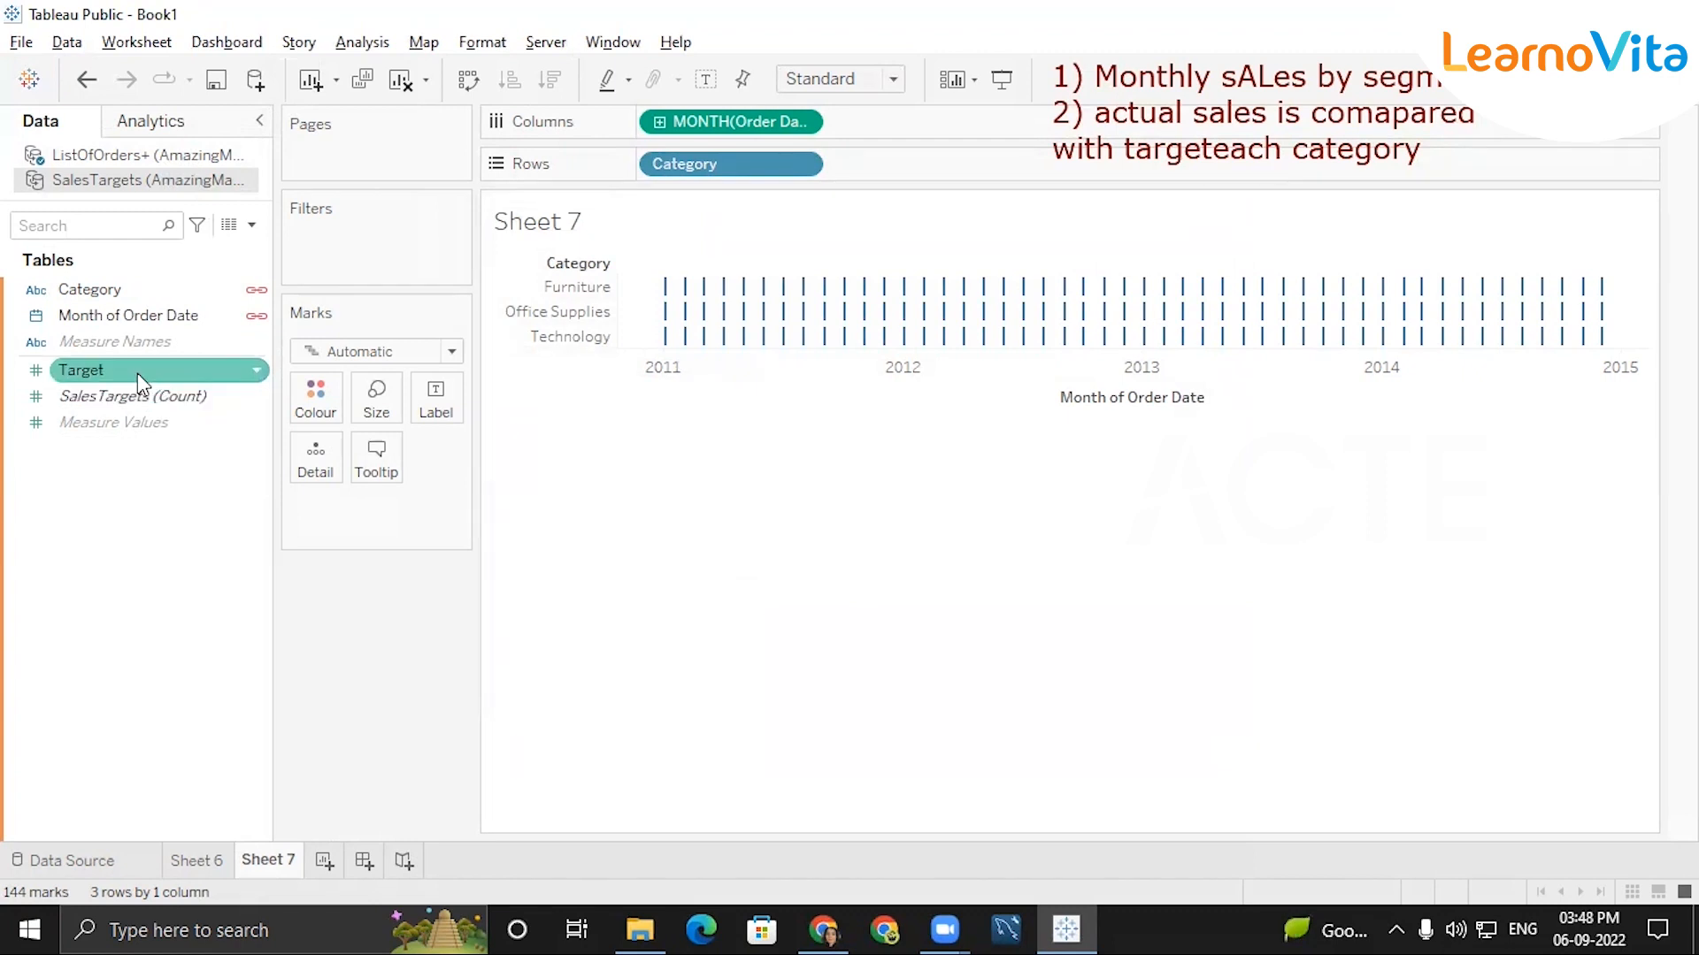
left_click(146, 161)
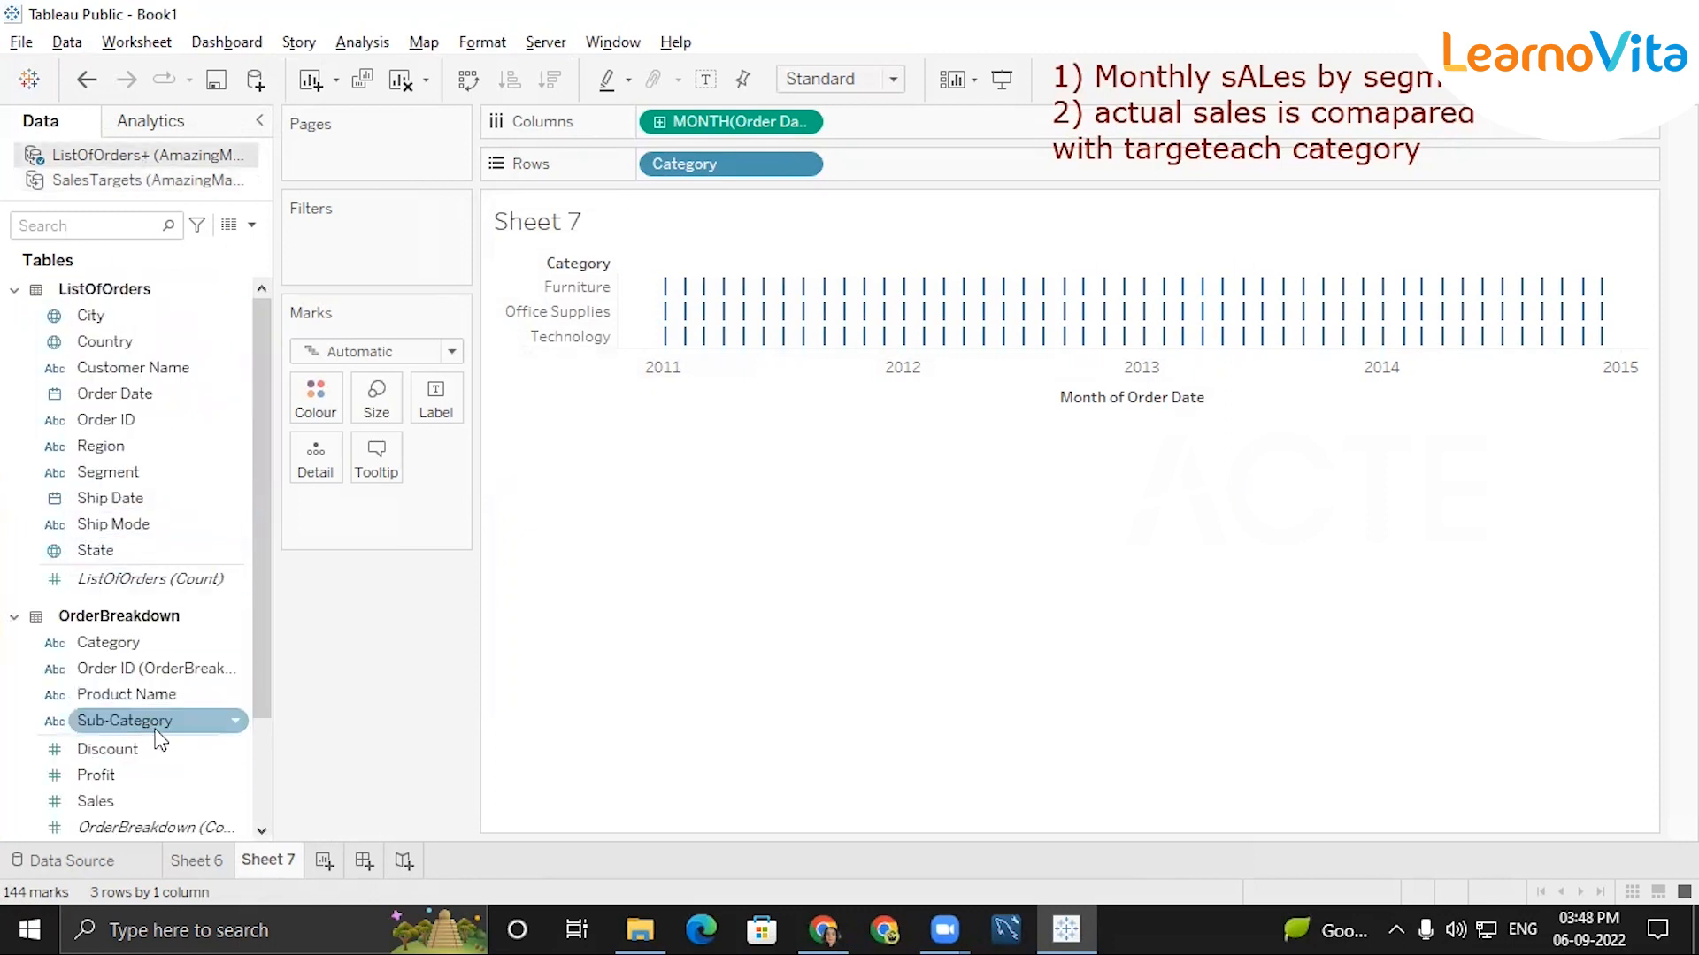
scroll(159, 742, "down", 3)
double_click(107, 646)
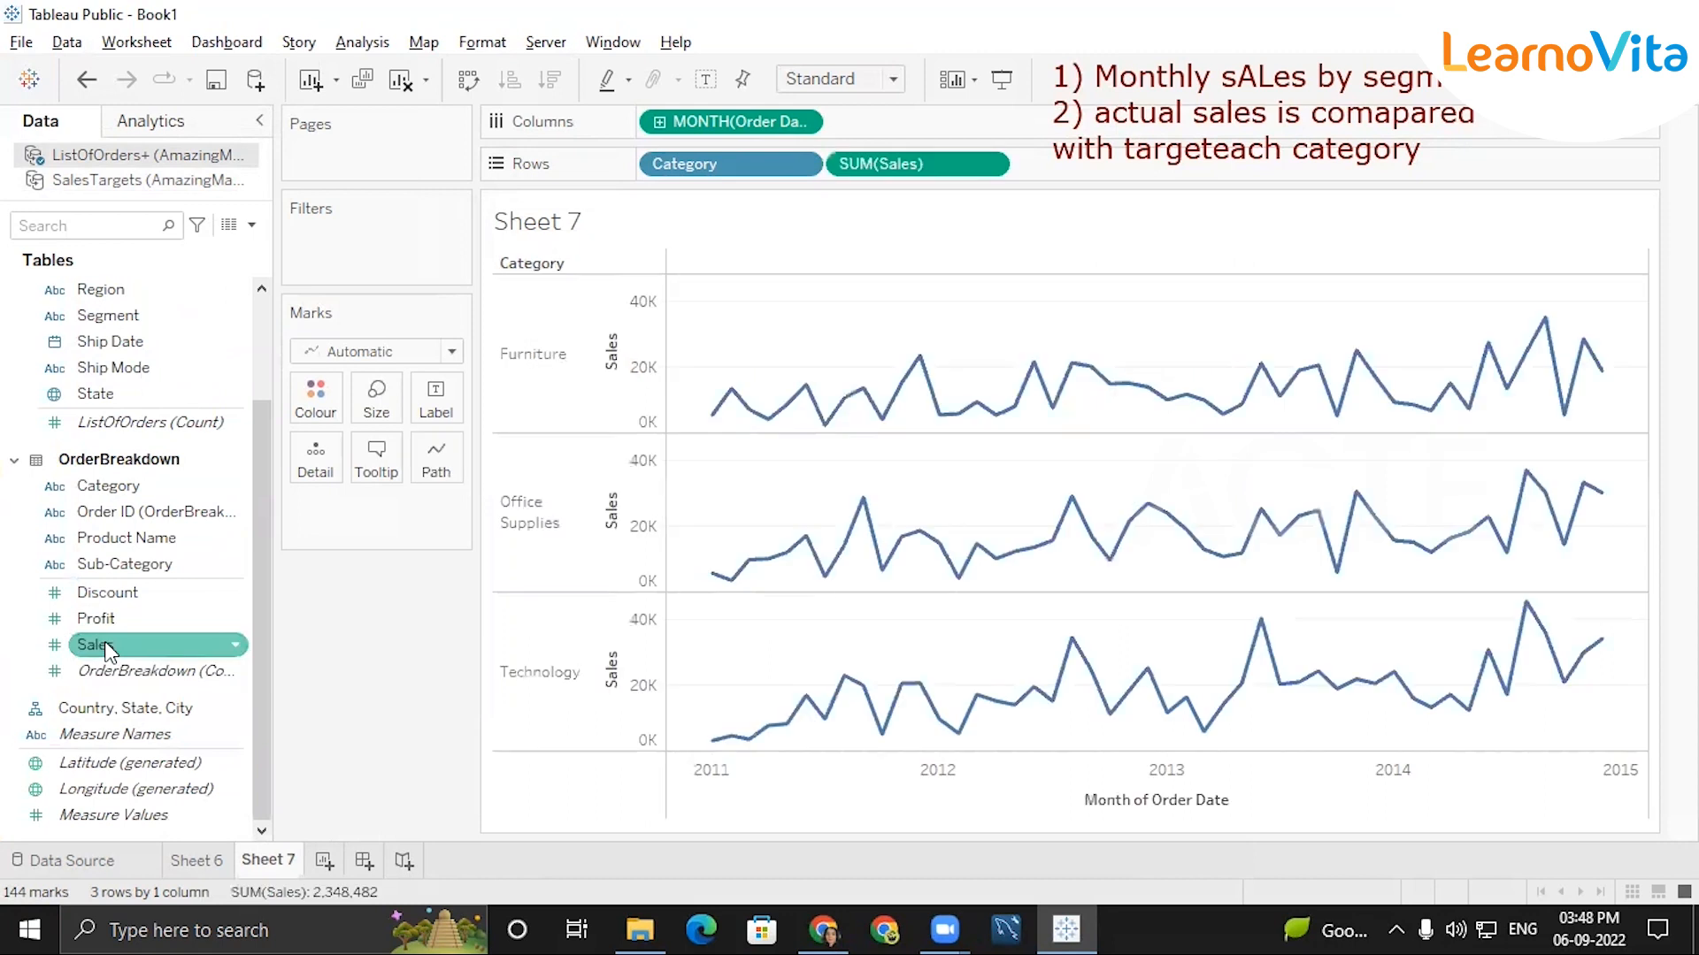
Add the sum of Target from the SalesTargets data source to Rows after SUM(Sales).
left_click(157, 181)
left_click(108, 372)
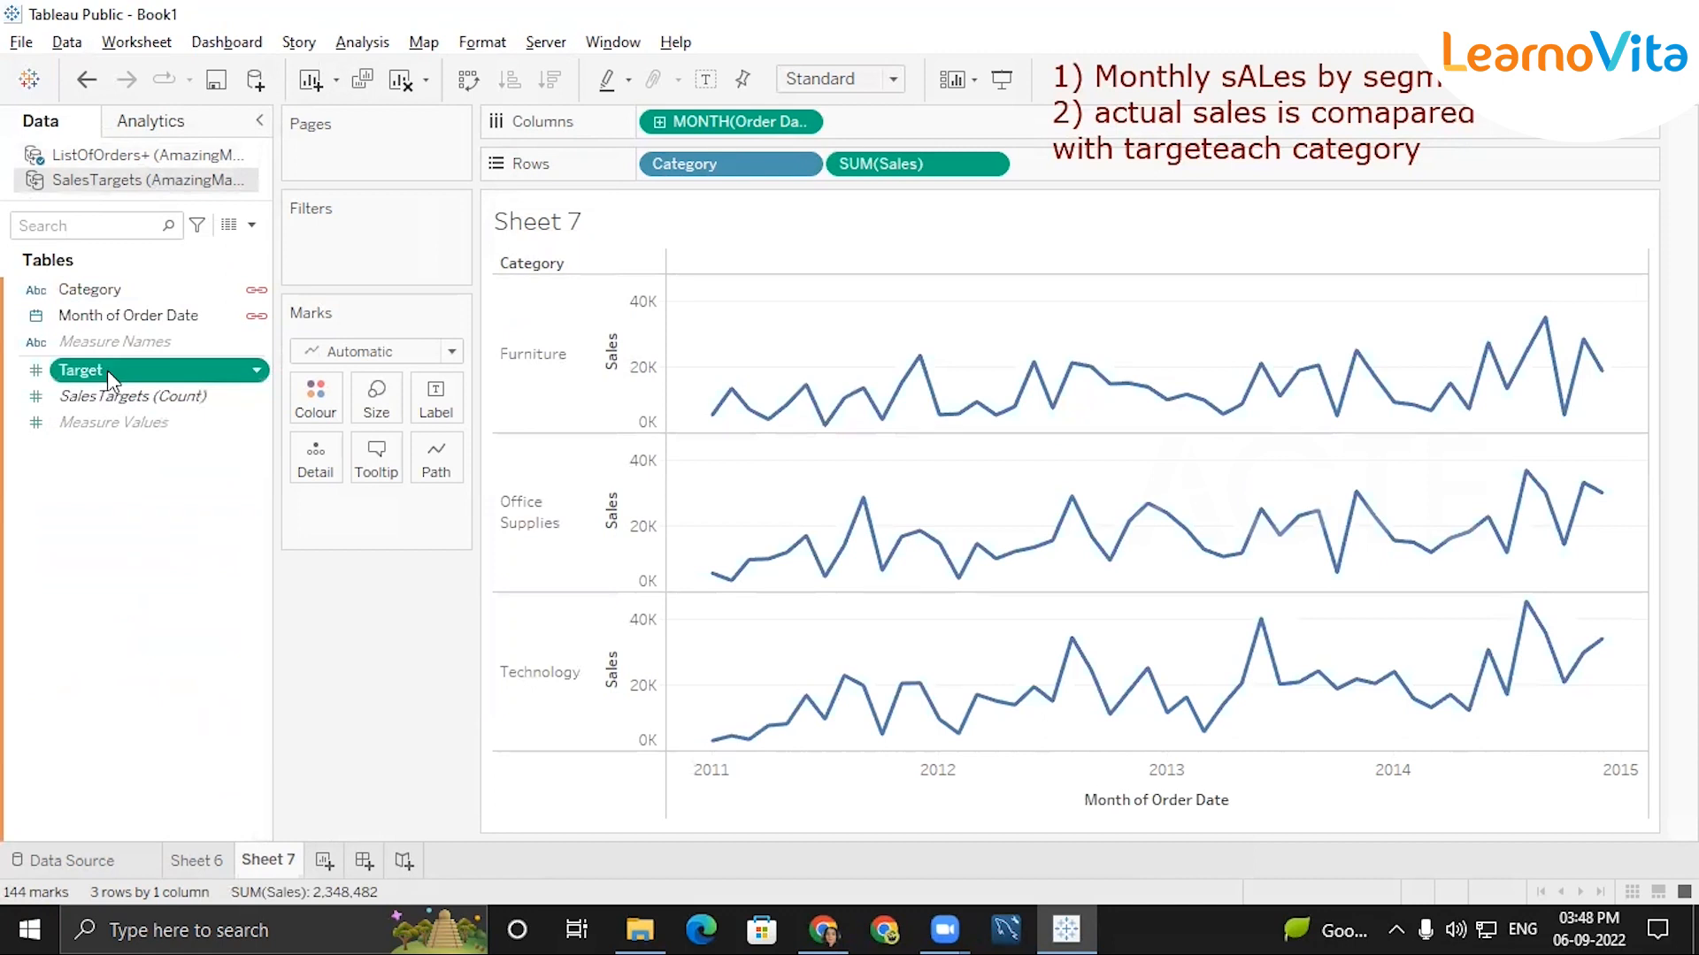
double_click(108, 370)
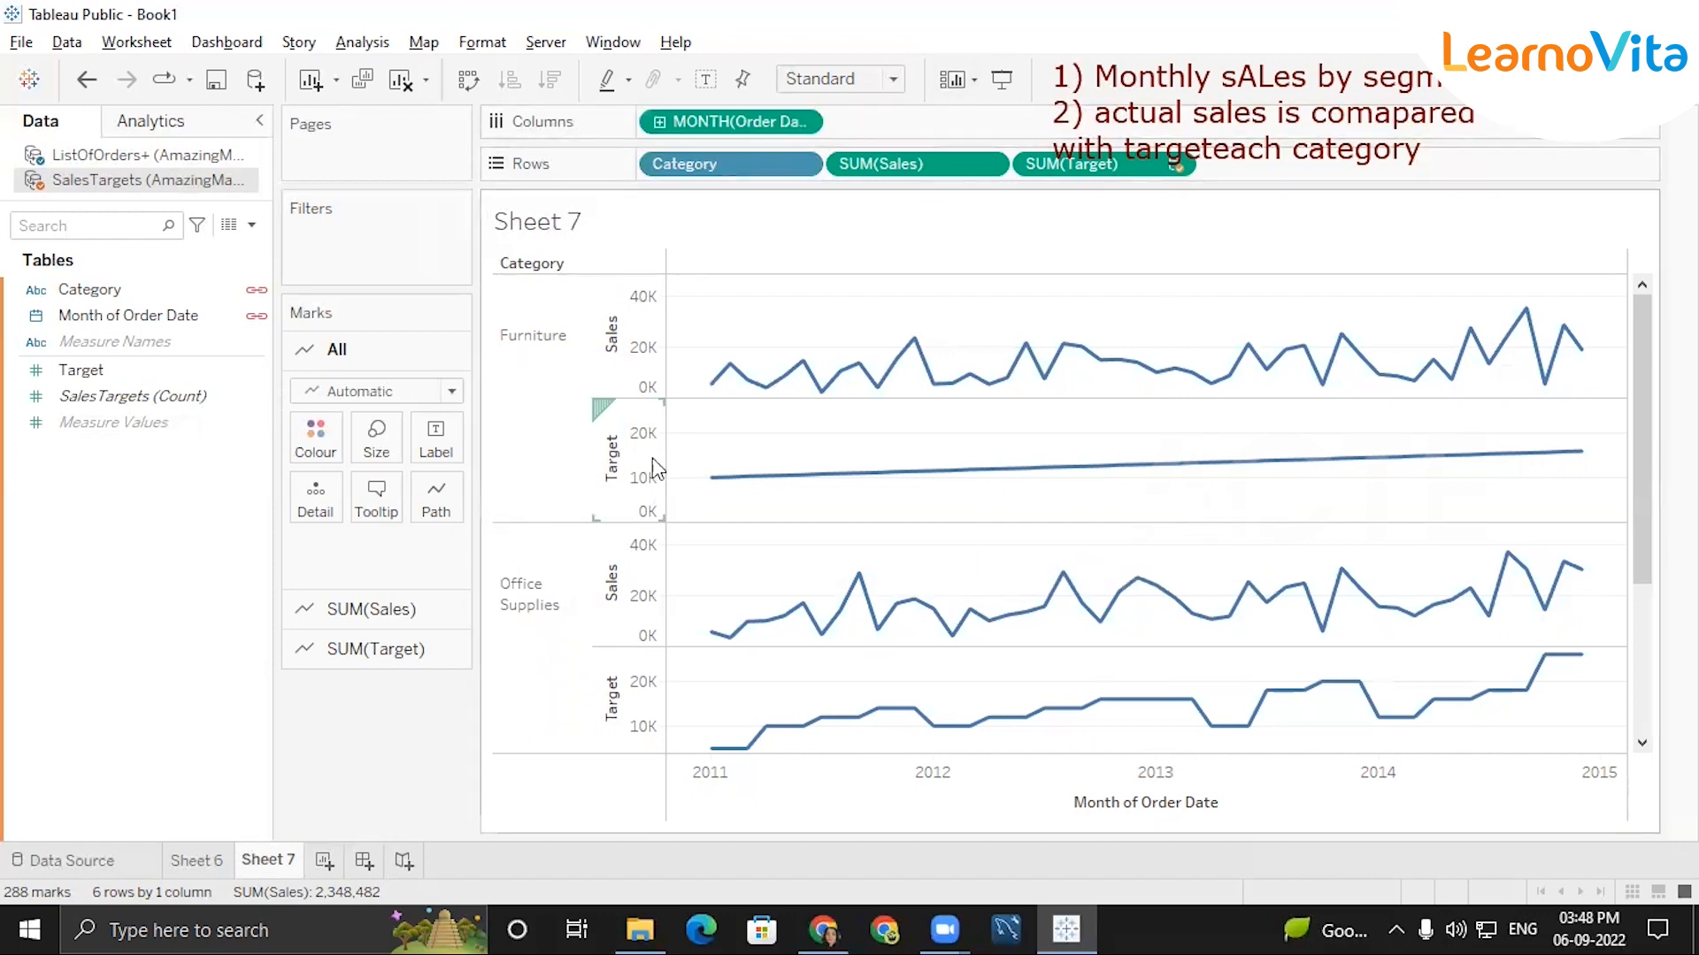
Combine the Target axis with the Sales axis as a dual axis in the category rows.
mouse_move(720, 480)
mouse_move(906, 486)
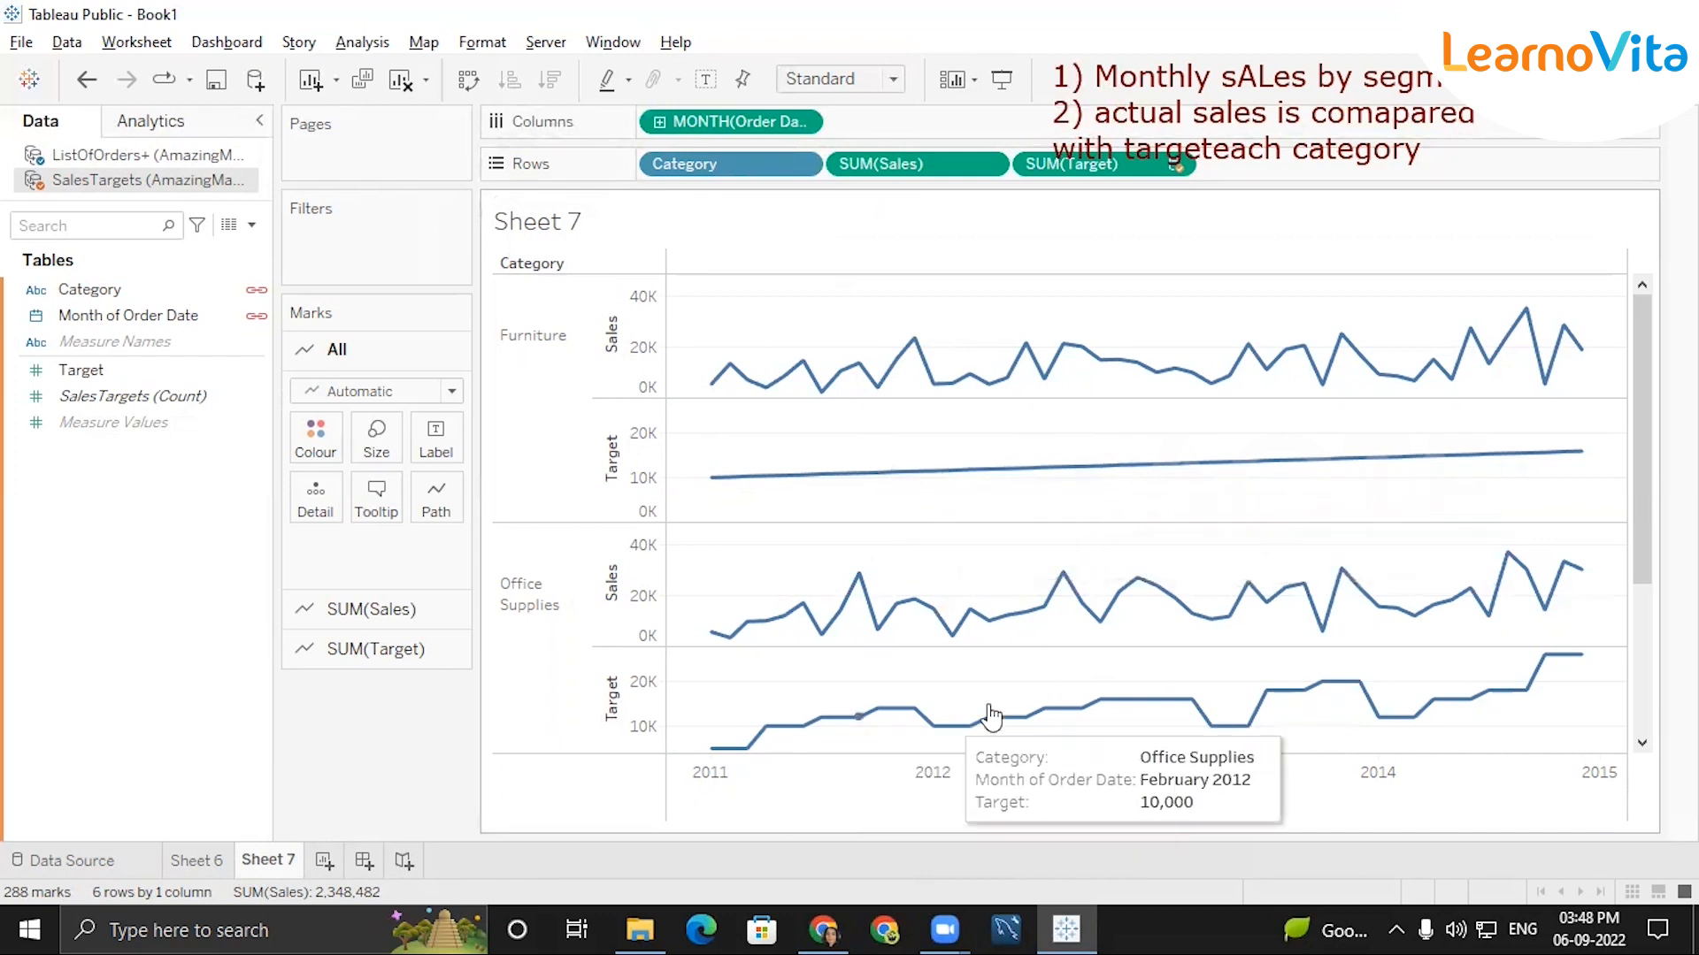
mouse_move(845, 715)
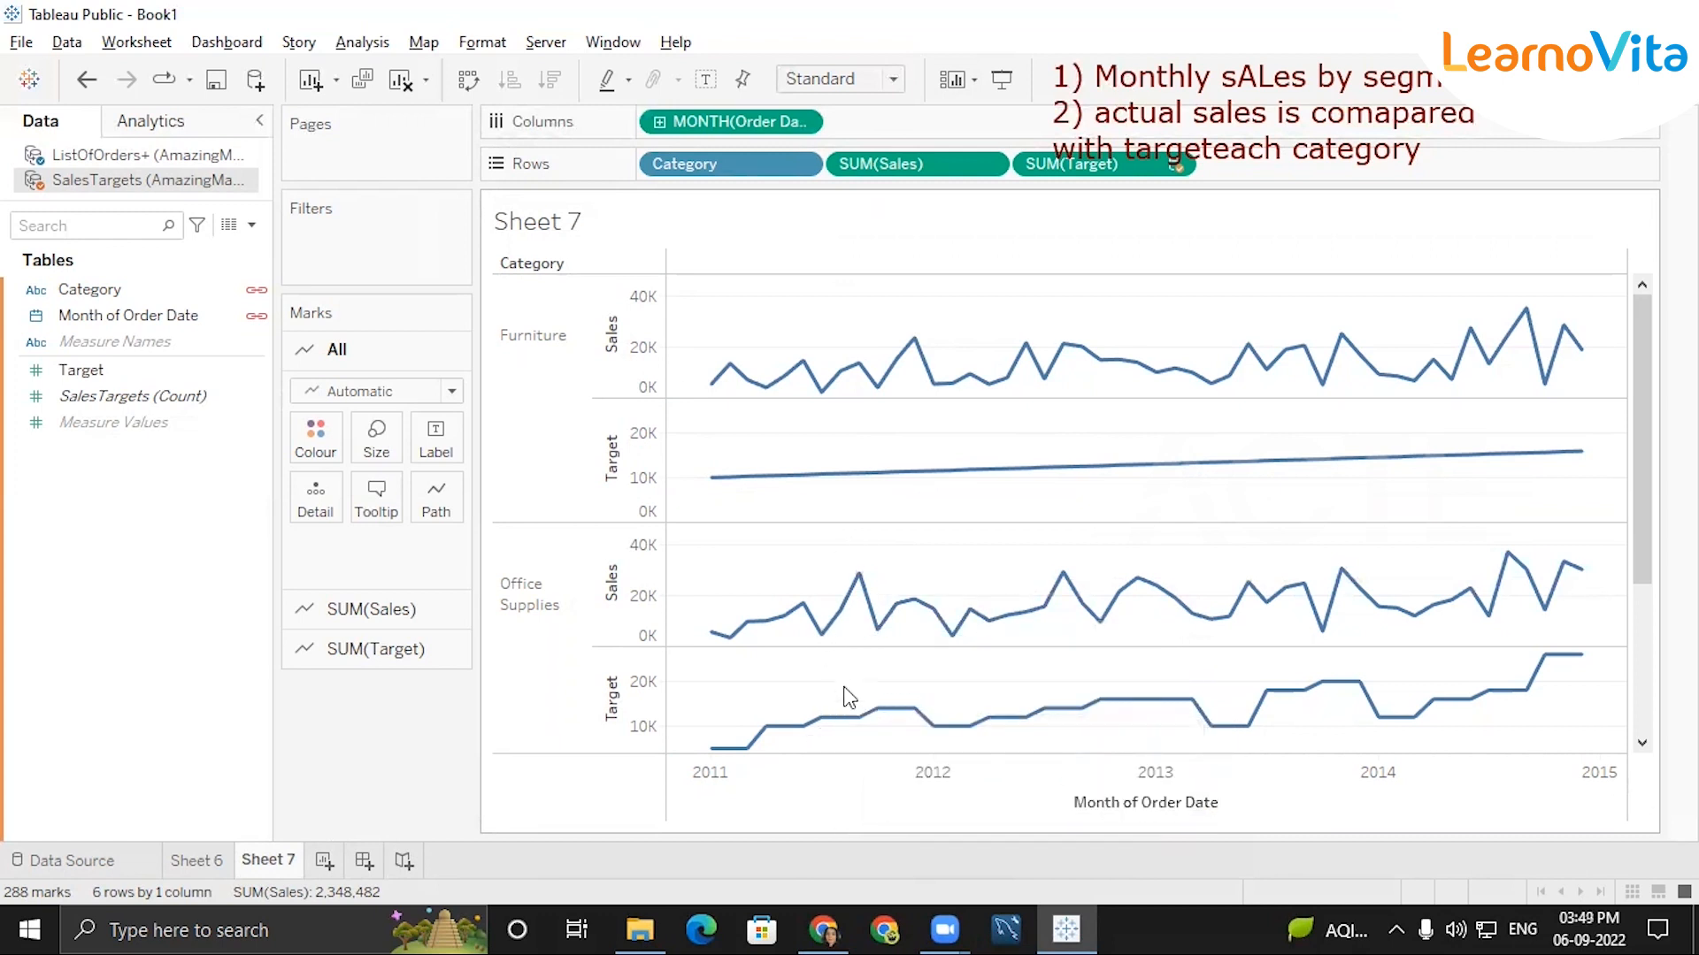
mouse_move(715, 752)
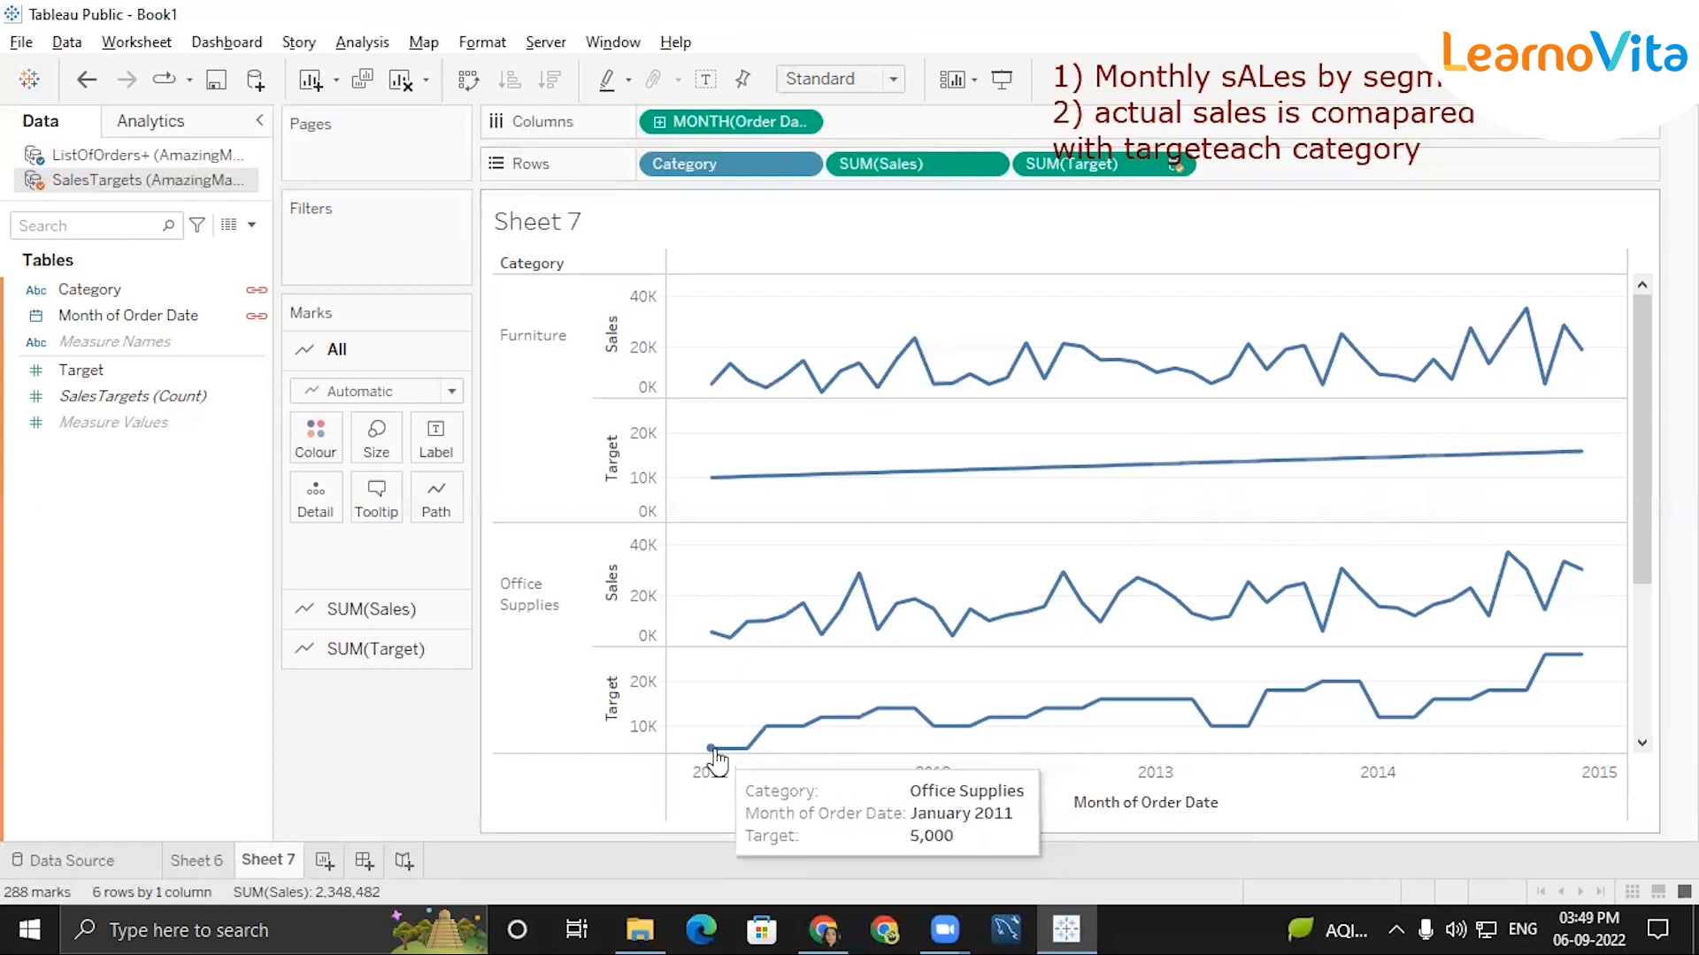
mouse_move(710, 636)
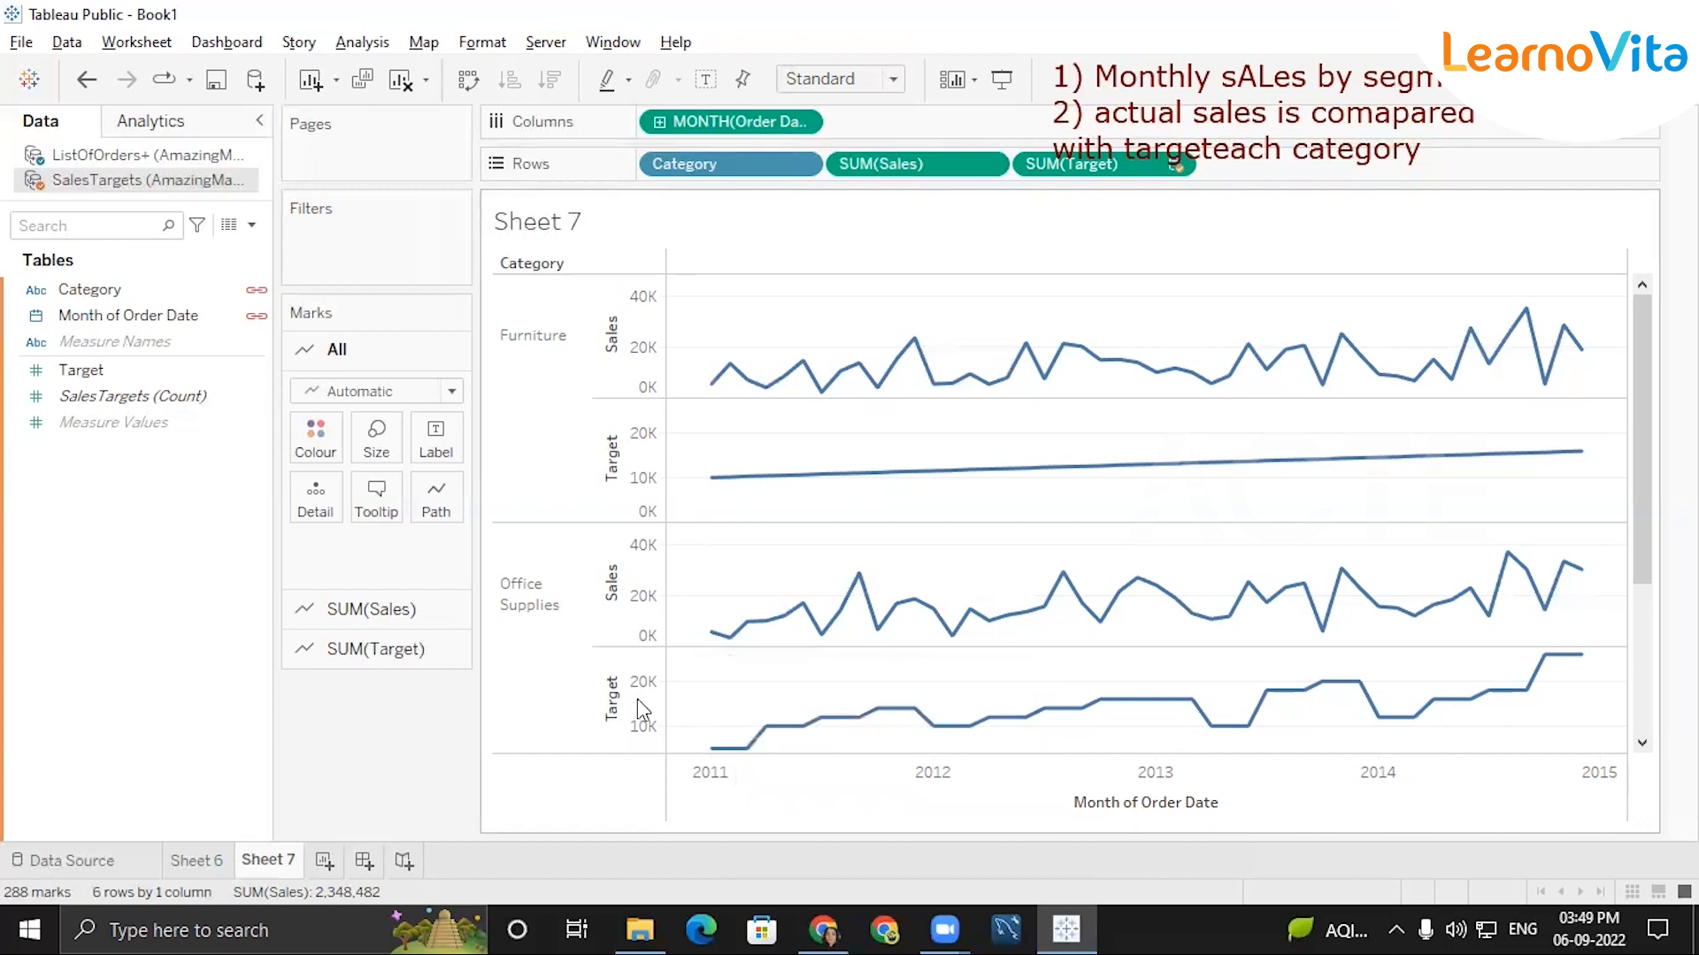
mouse_move(765, 619)
right_click(637, 490)
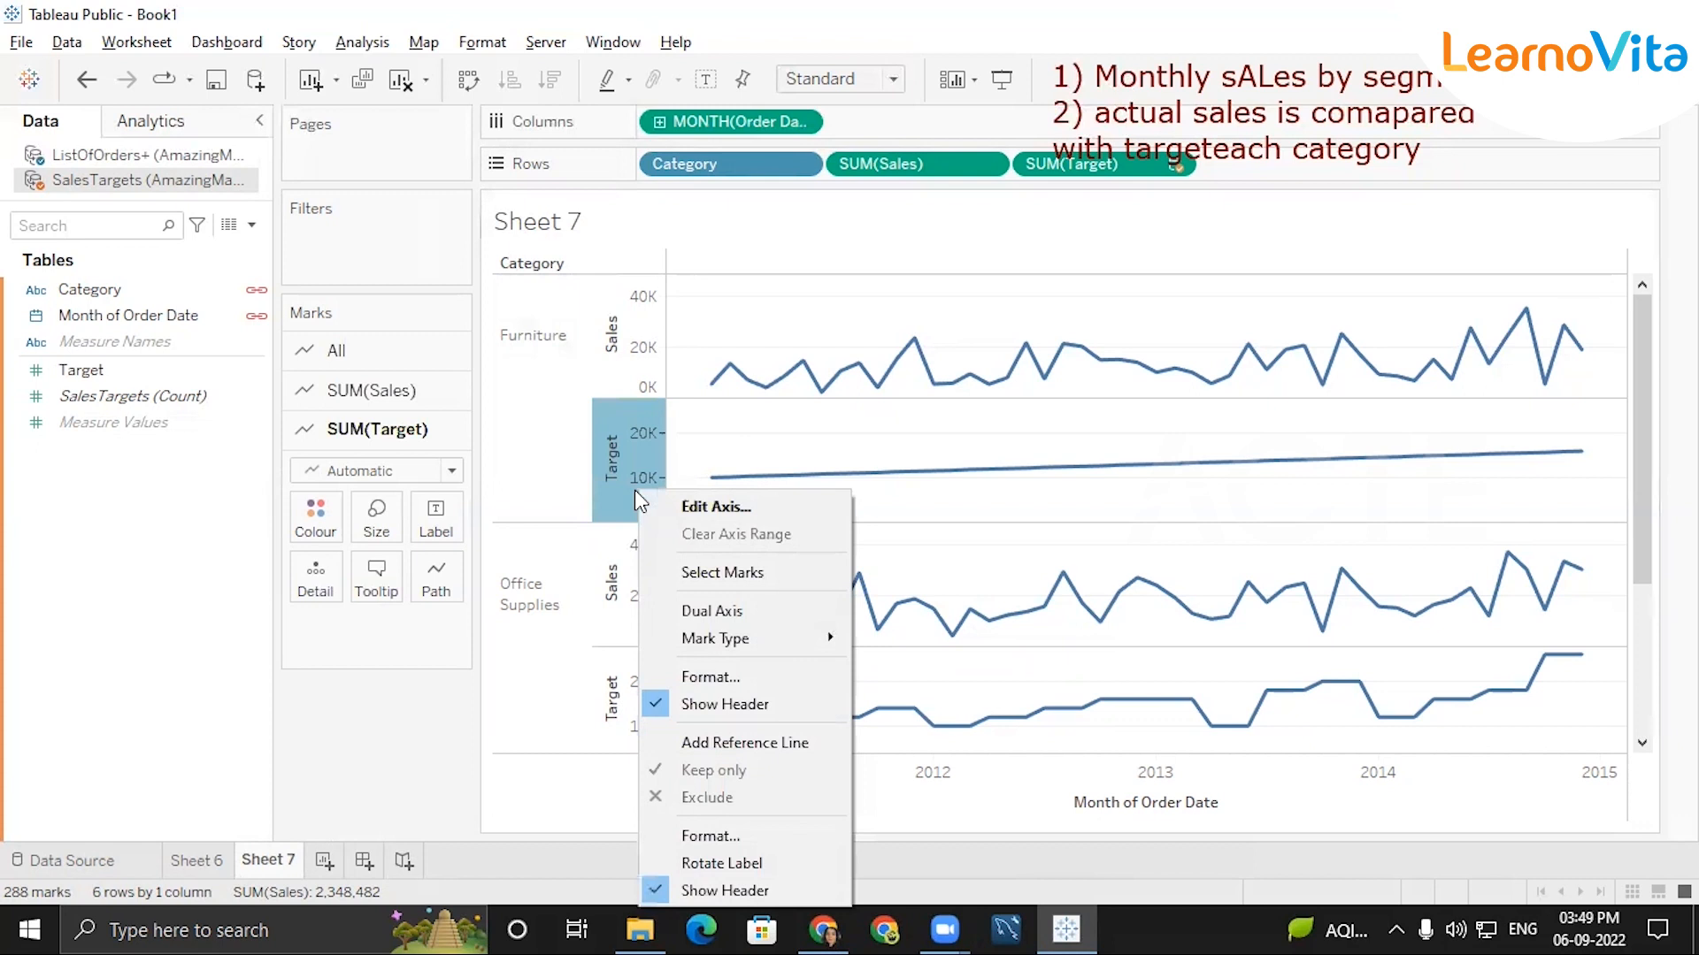
left_click(729, 614)
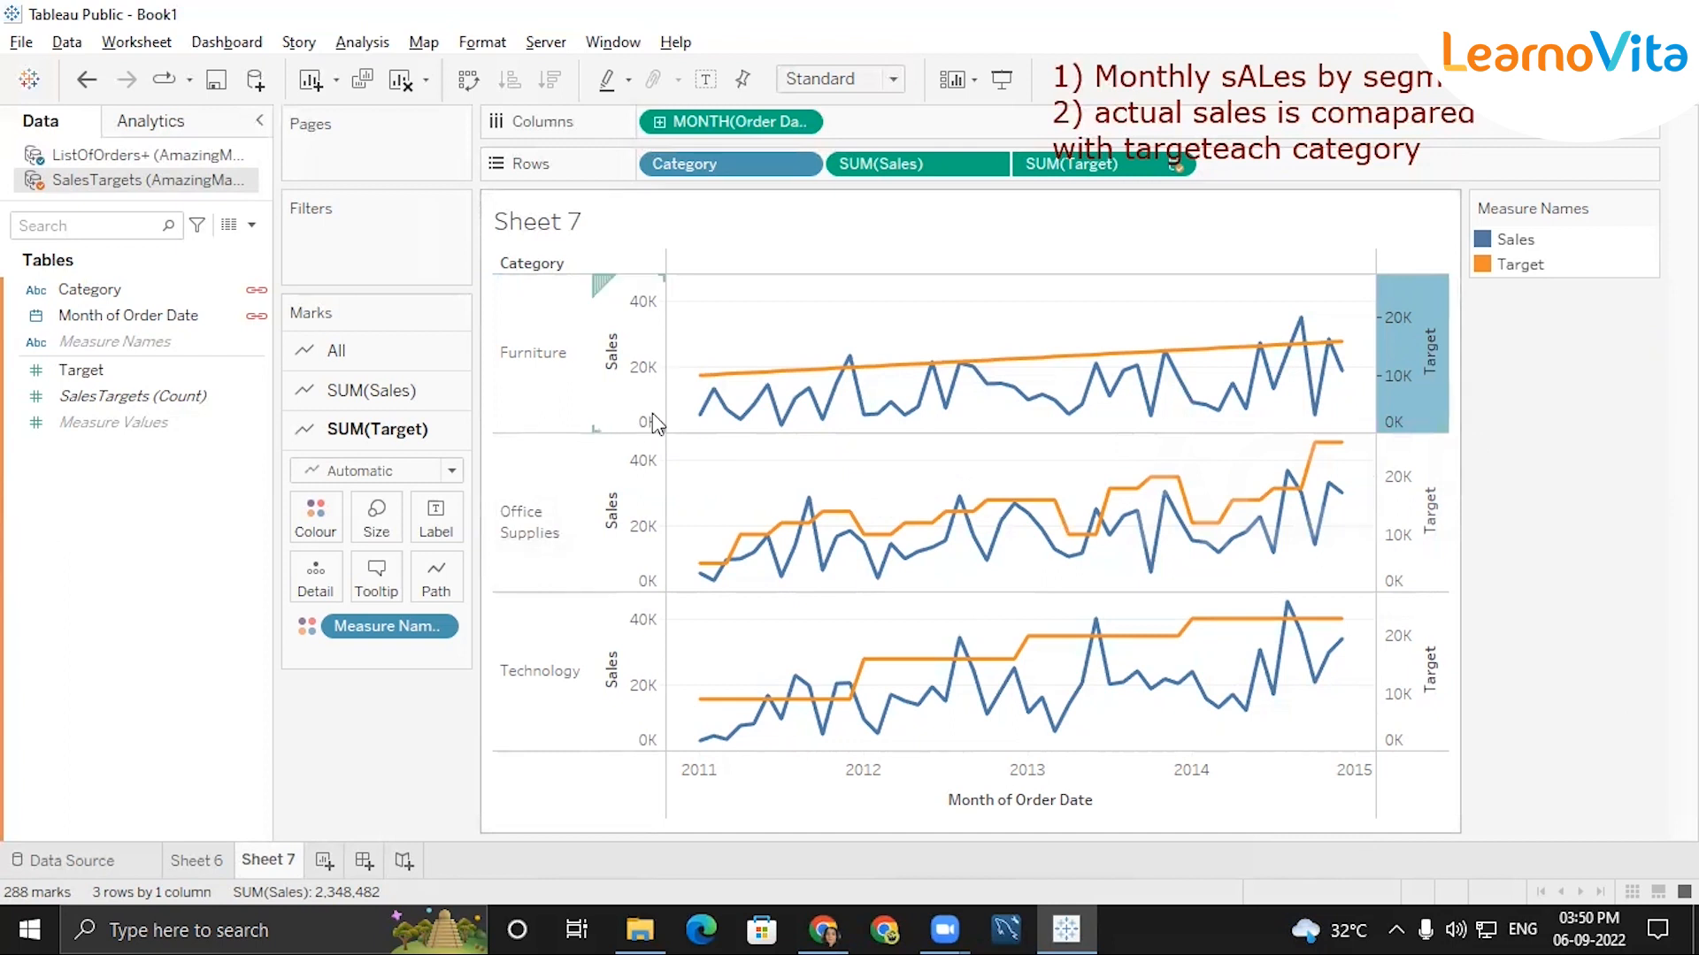
Synchronise the Target axis with the Sales axis.
mouse_move(717, 375)
mouse_move(1310, 326)
mouse_move(1358, 475)
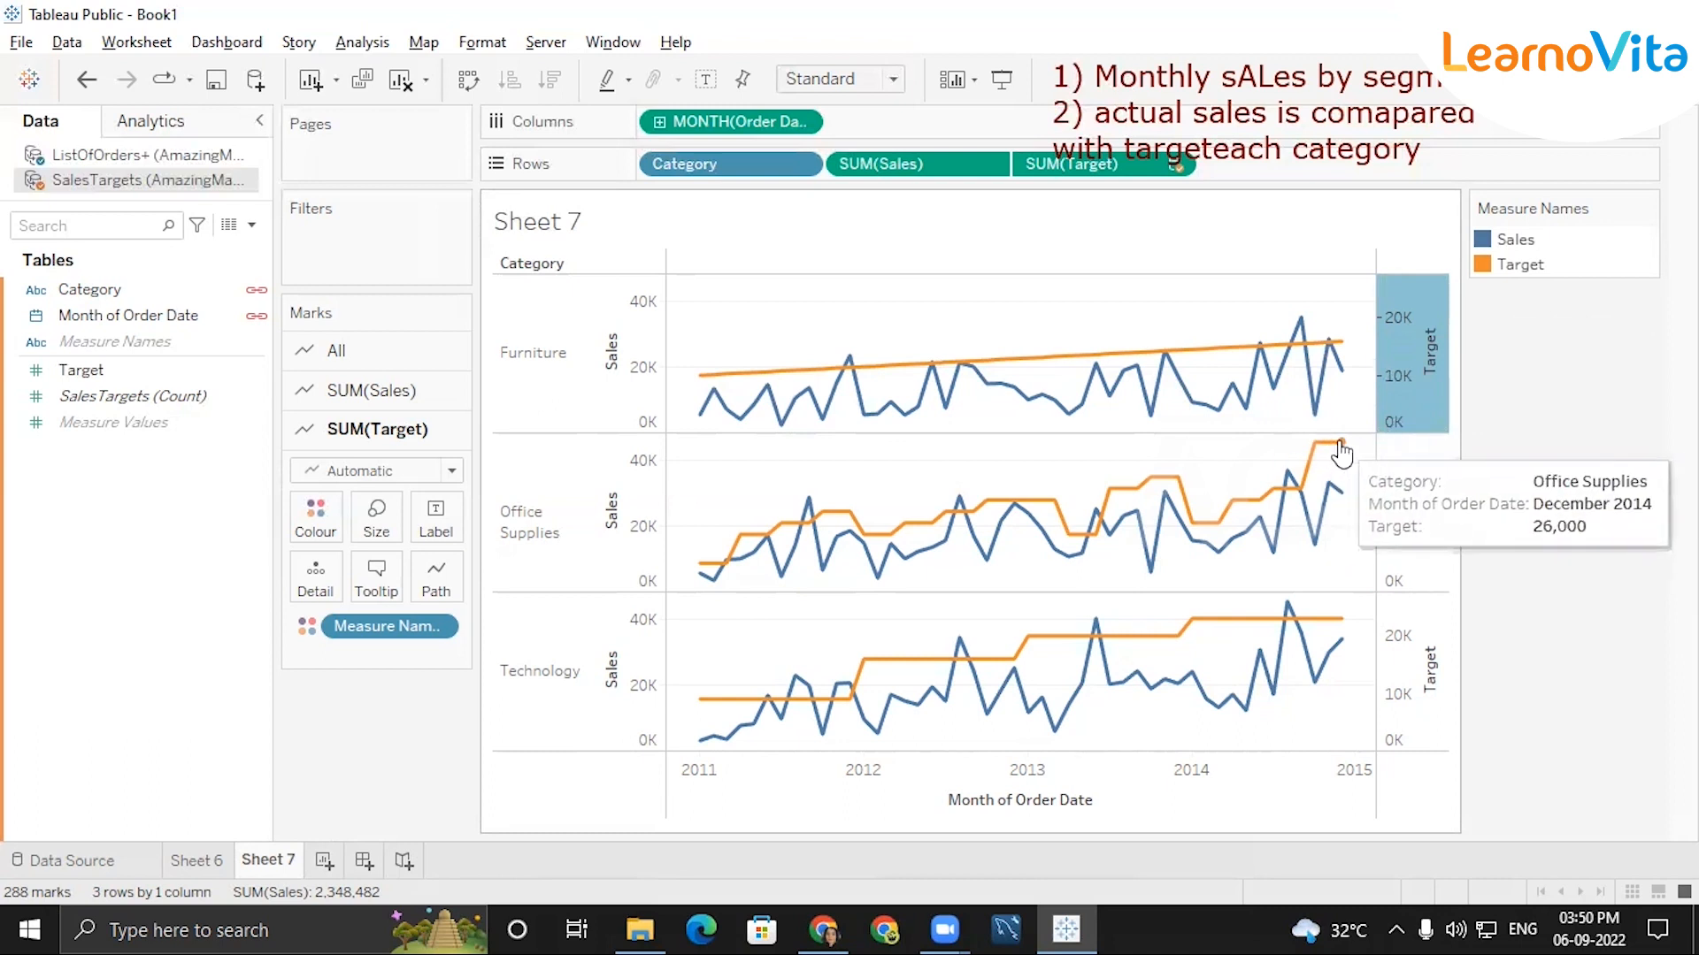
mouse_move(1291, 480)
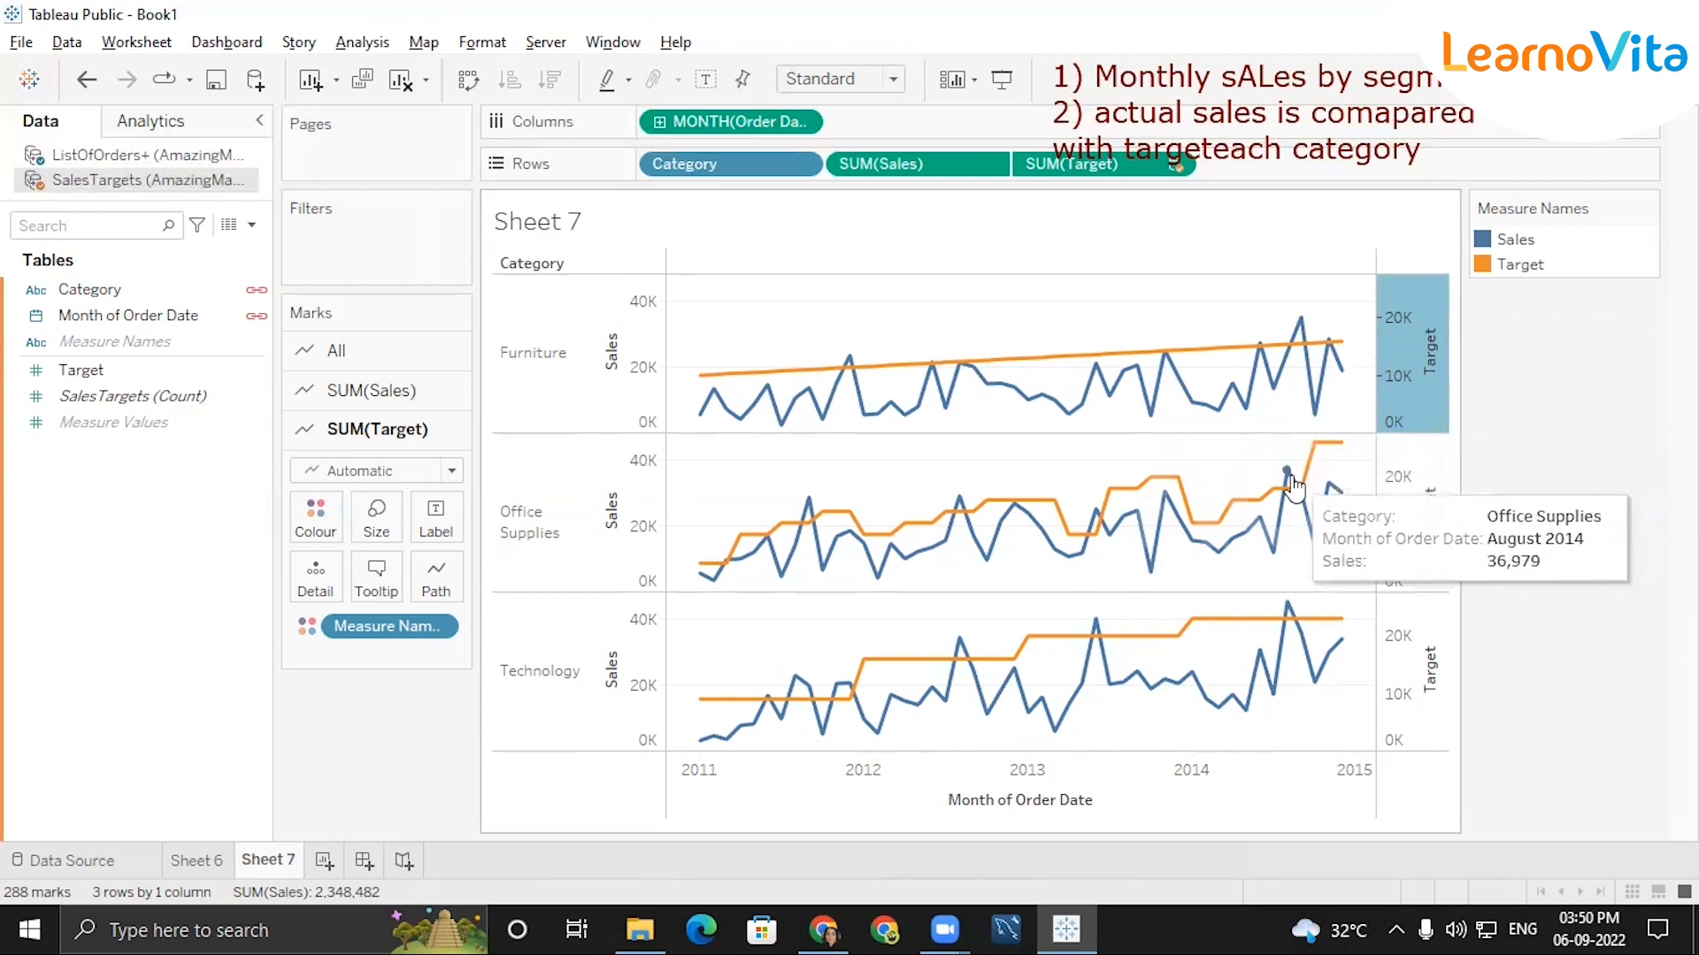
mouse_move(1177, 652)
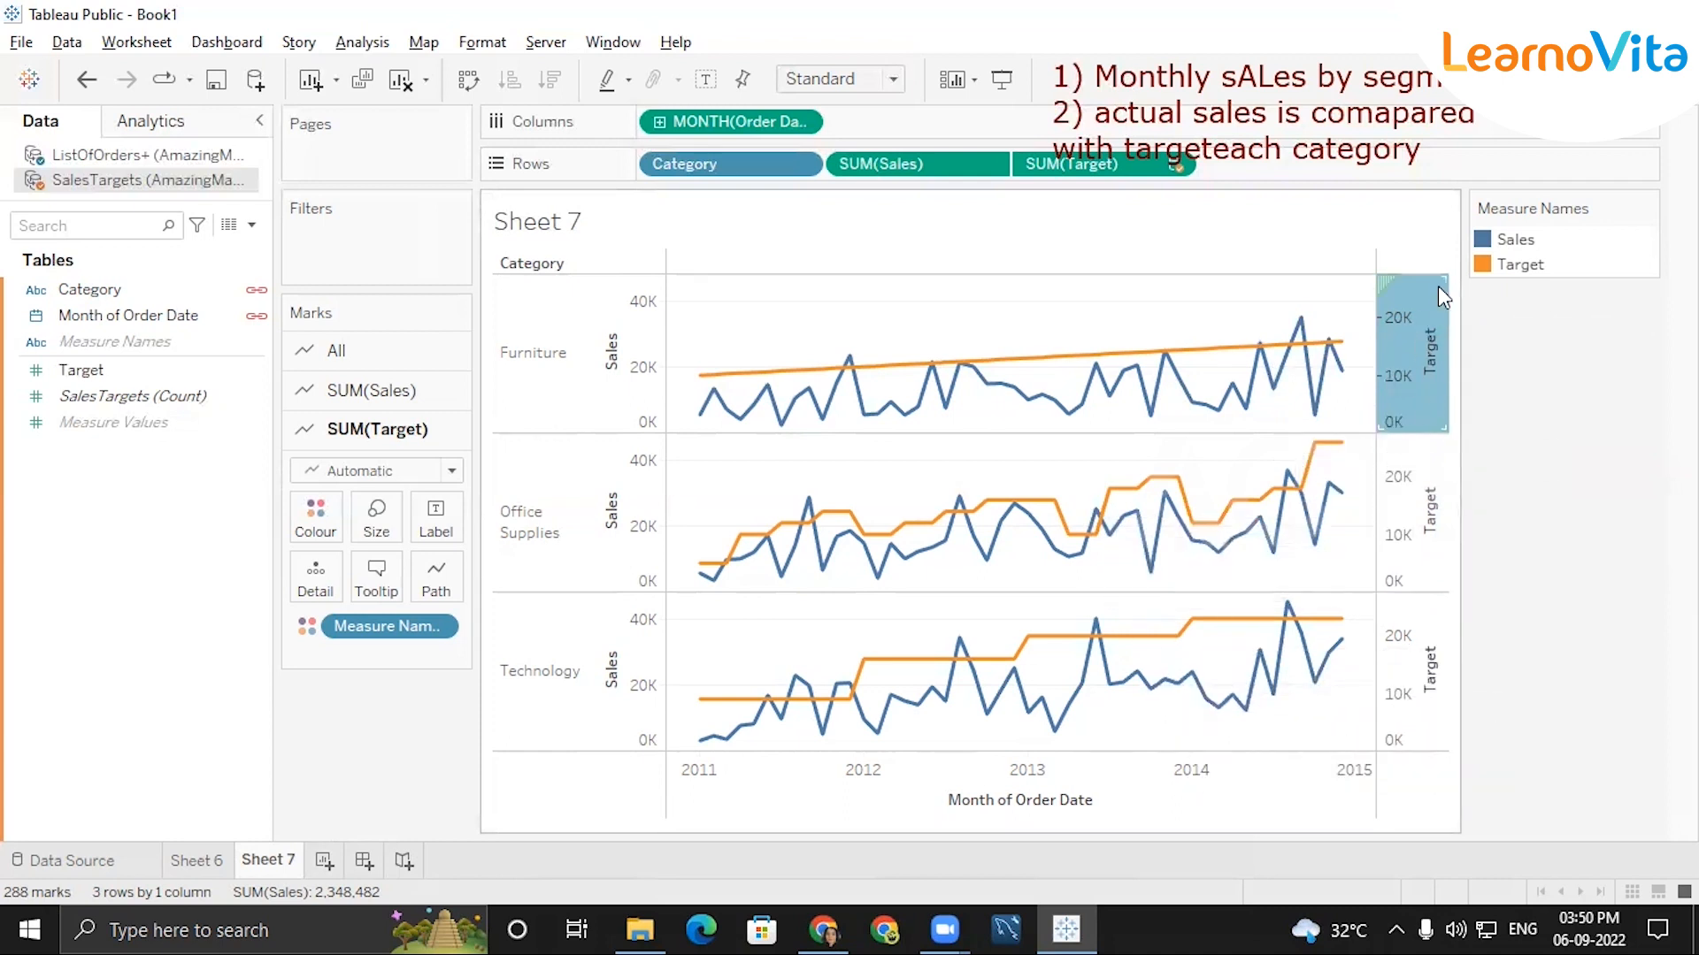
right_click(1391, 326)
left_click(1444, 381)
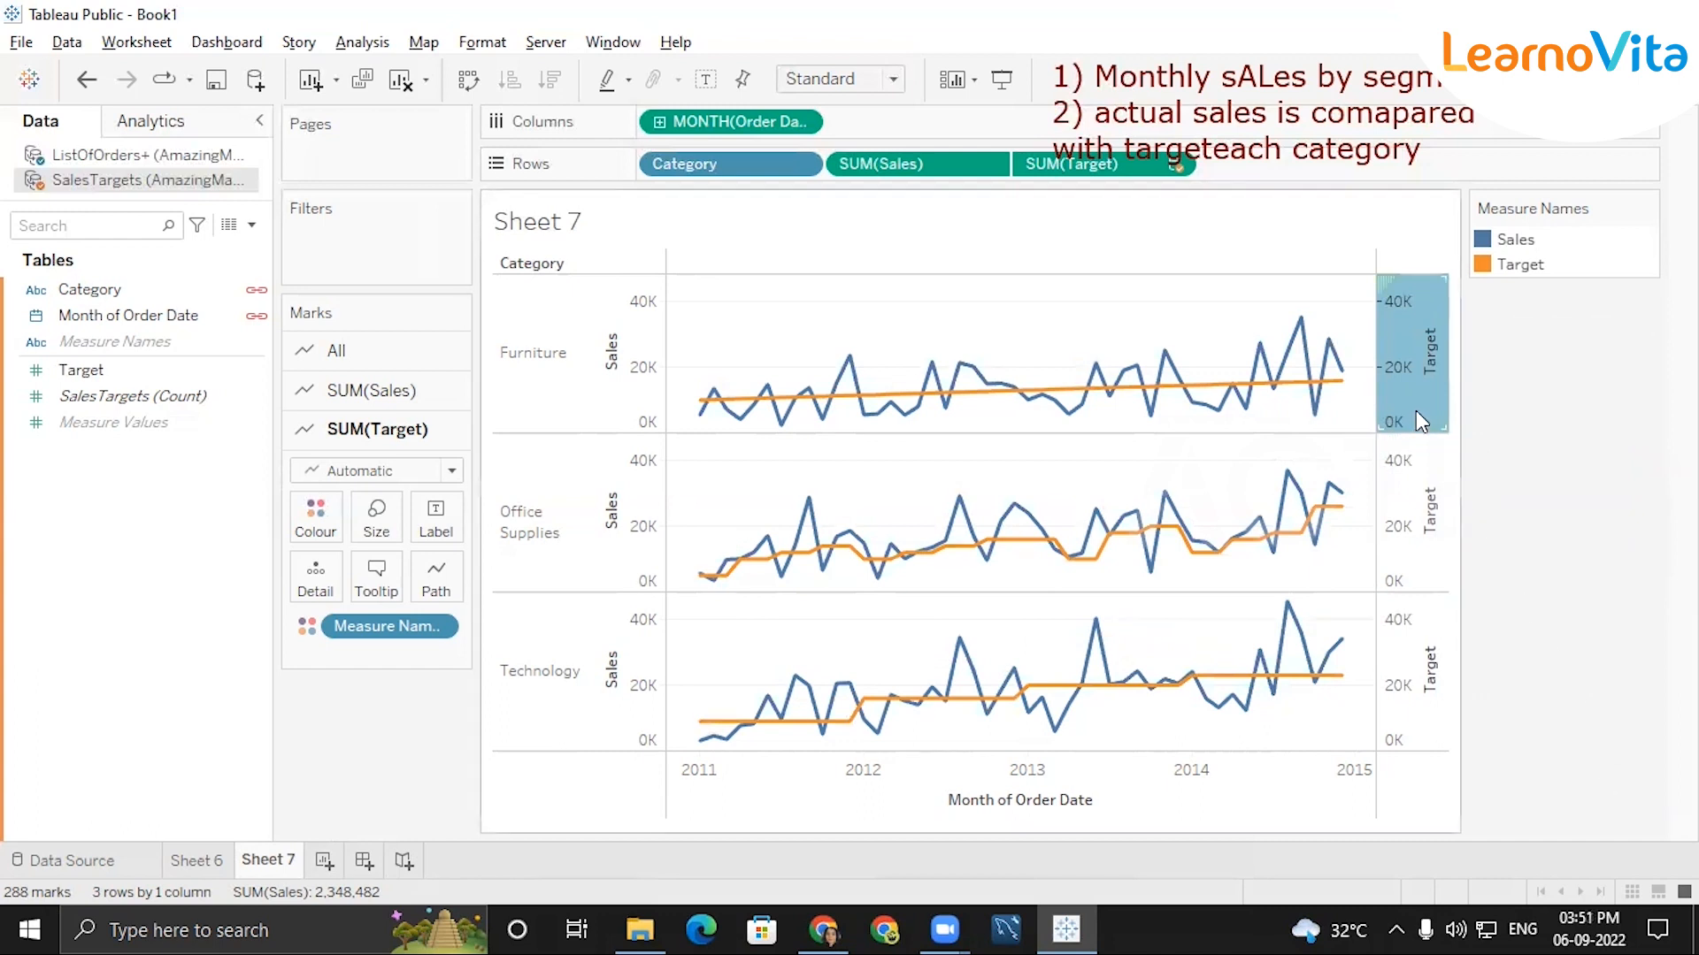
right_click(1409, 374)
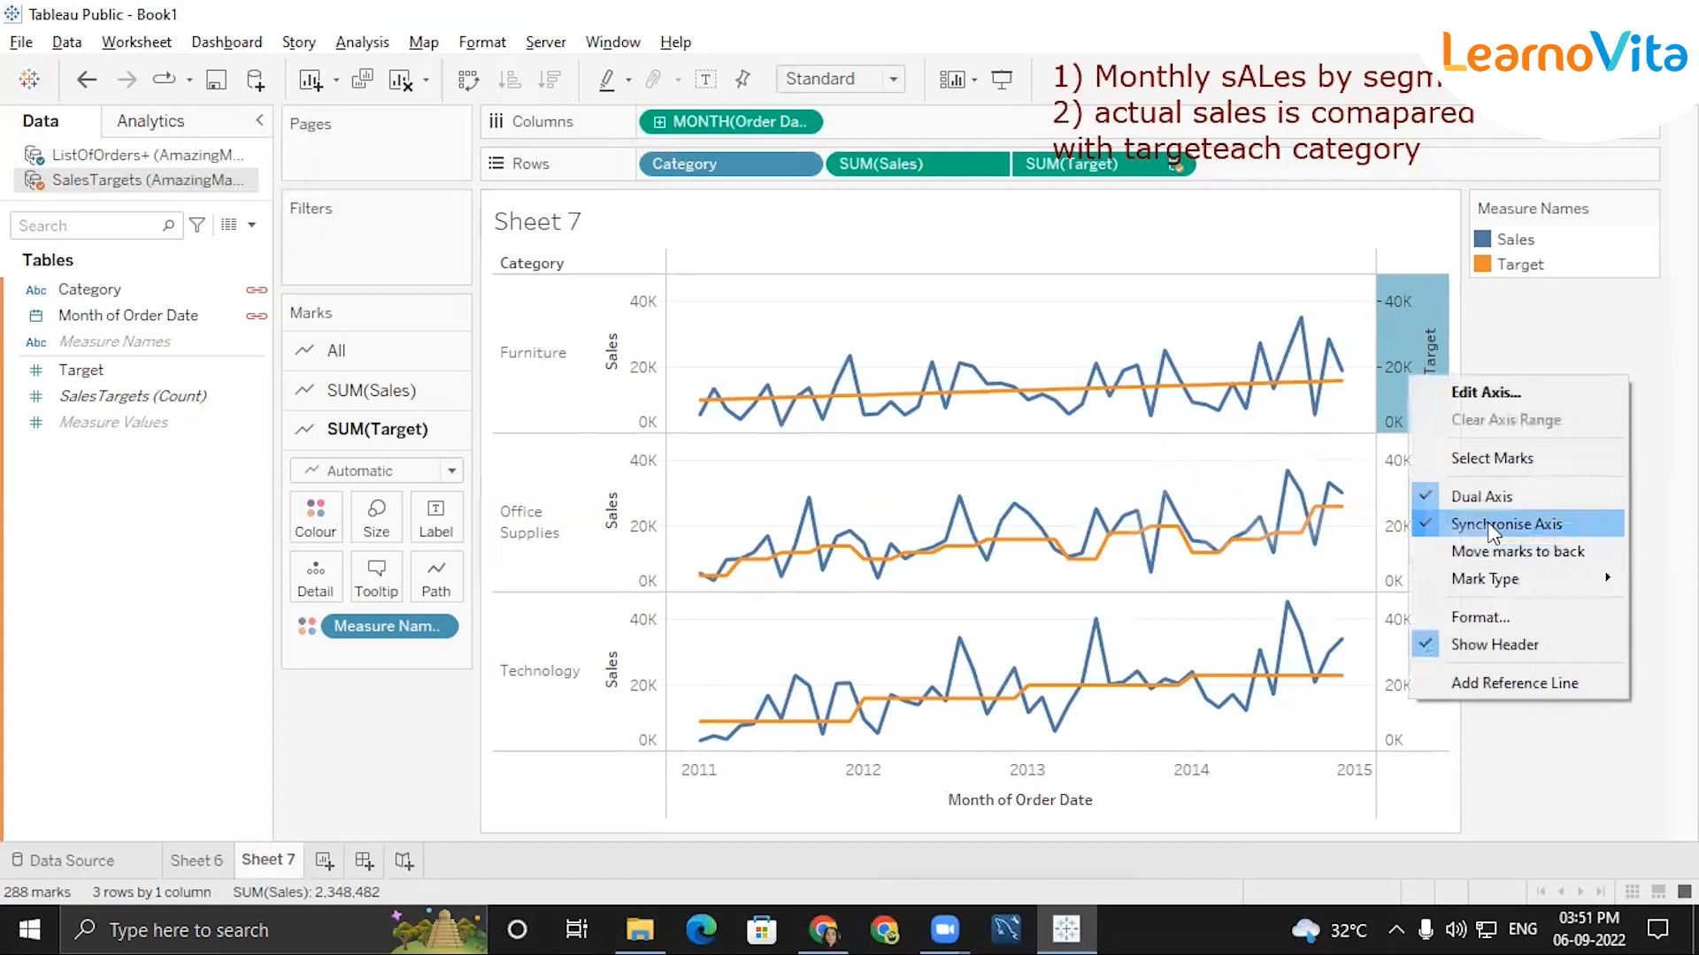
left_click(1584, 524)
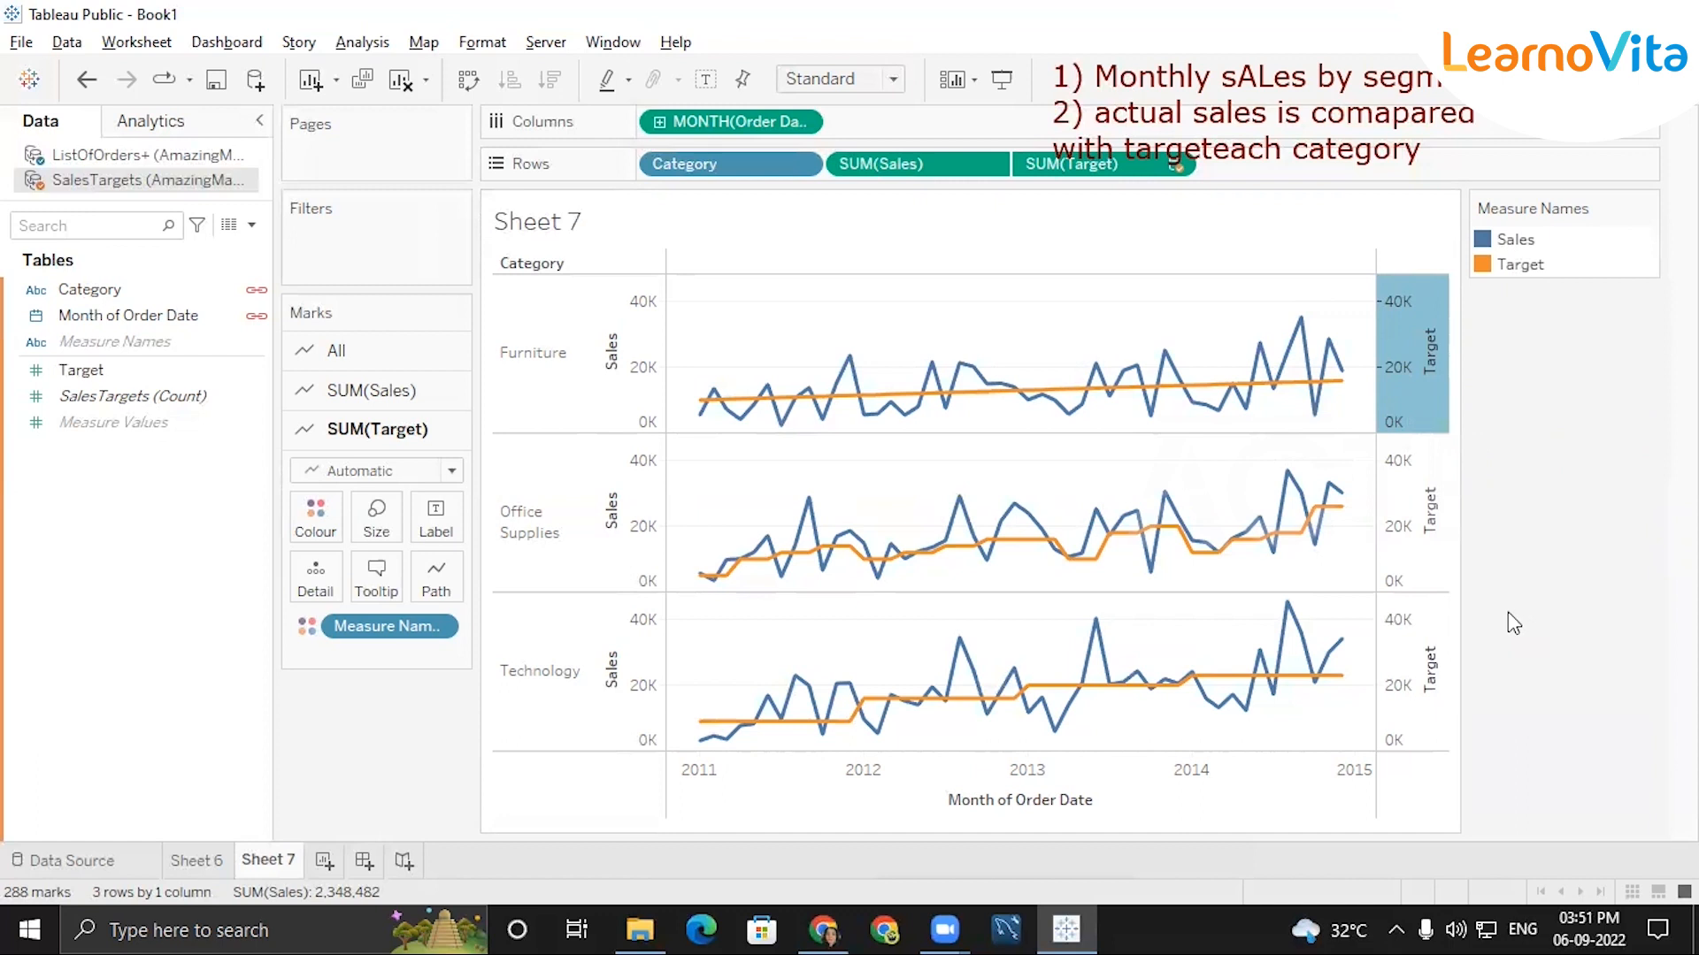
left_click(1390, 373)
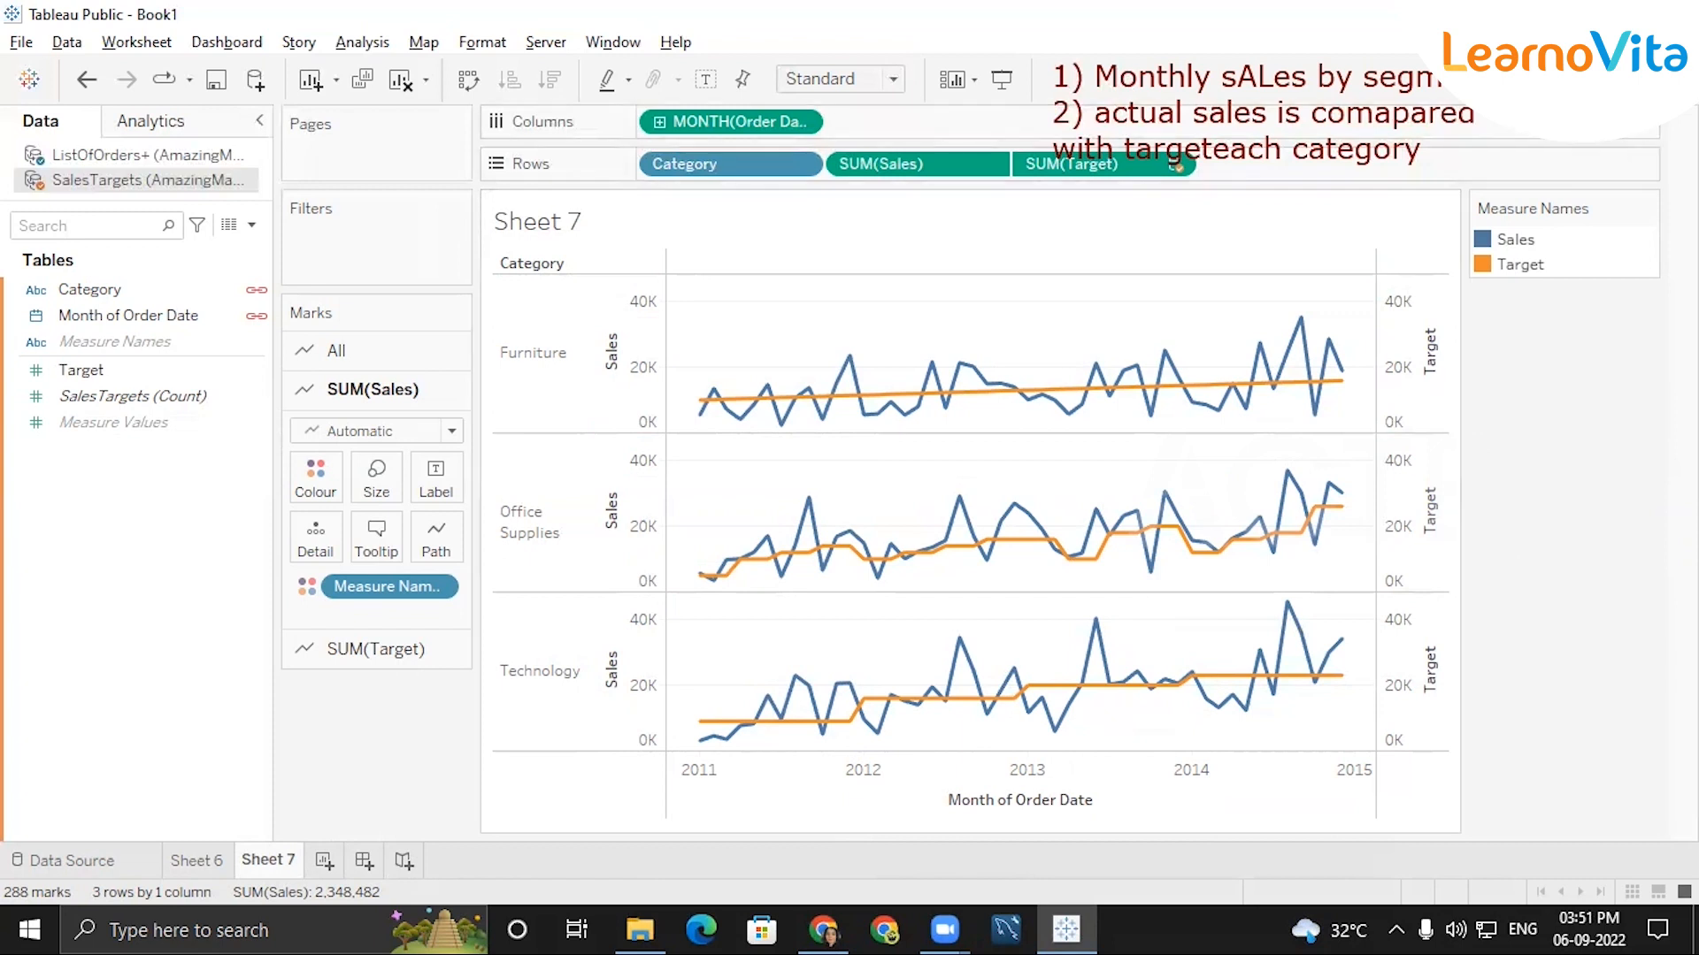
Add the sum of Profit from the ListOfOrders+ data source to Rows after SUM(Target).
left_click(1643, 80)
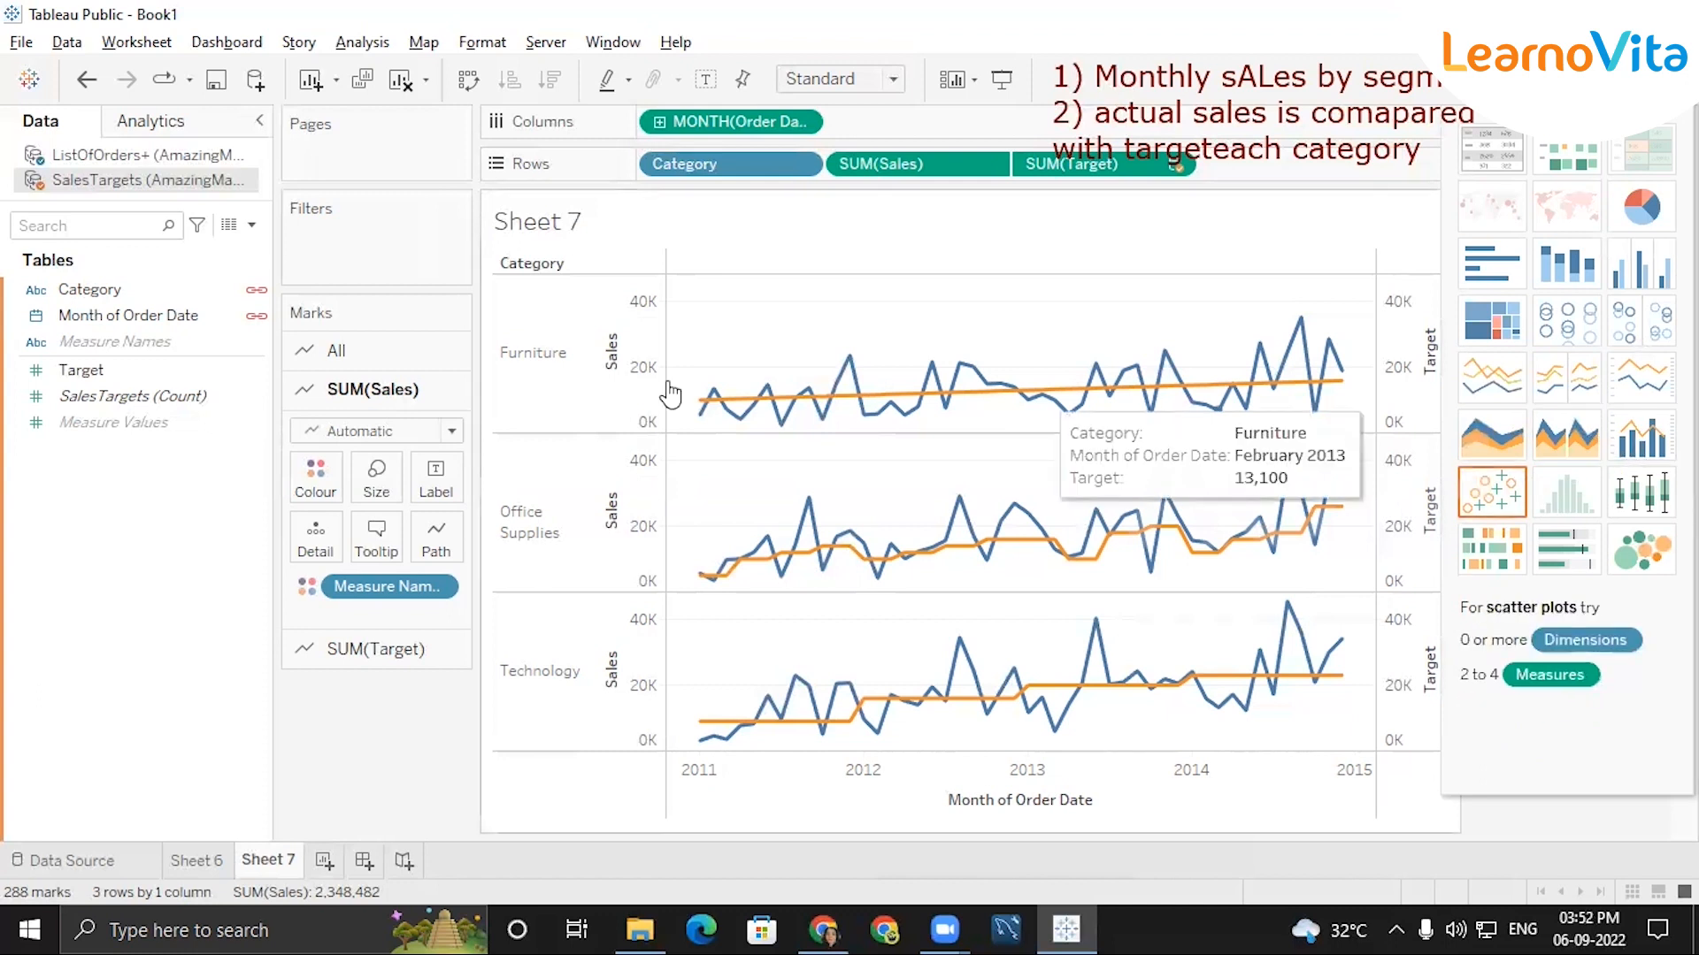
left_click(150, 164)
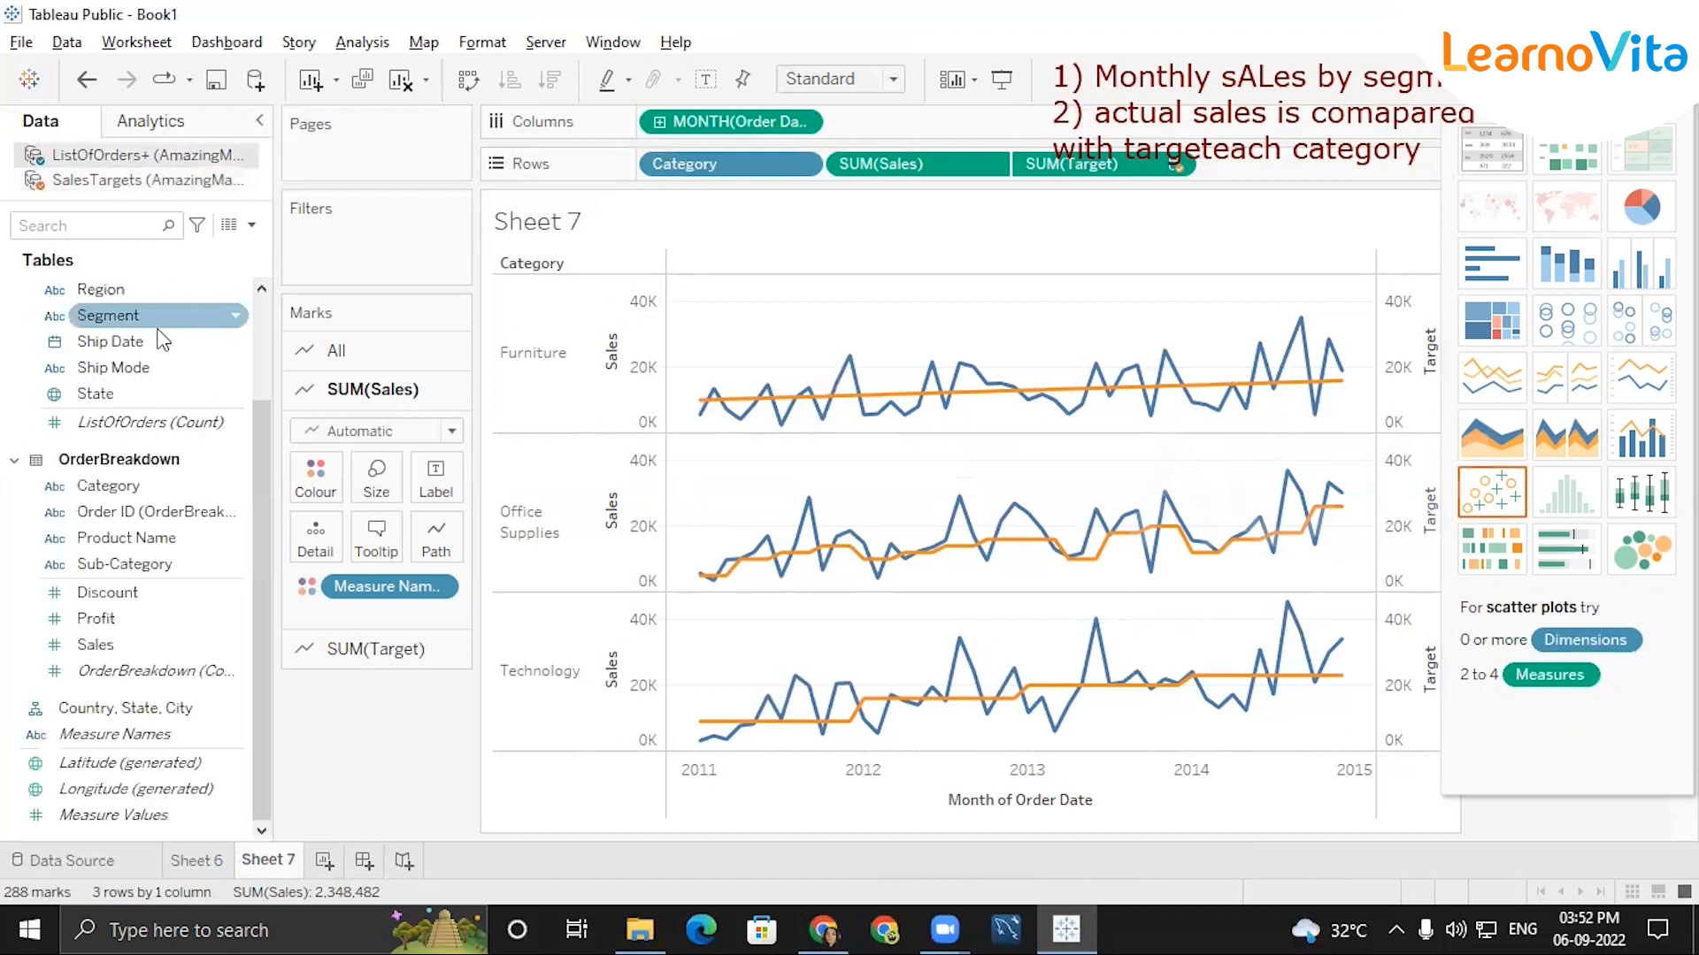
left_click(119, 628)
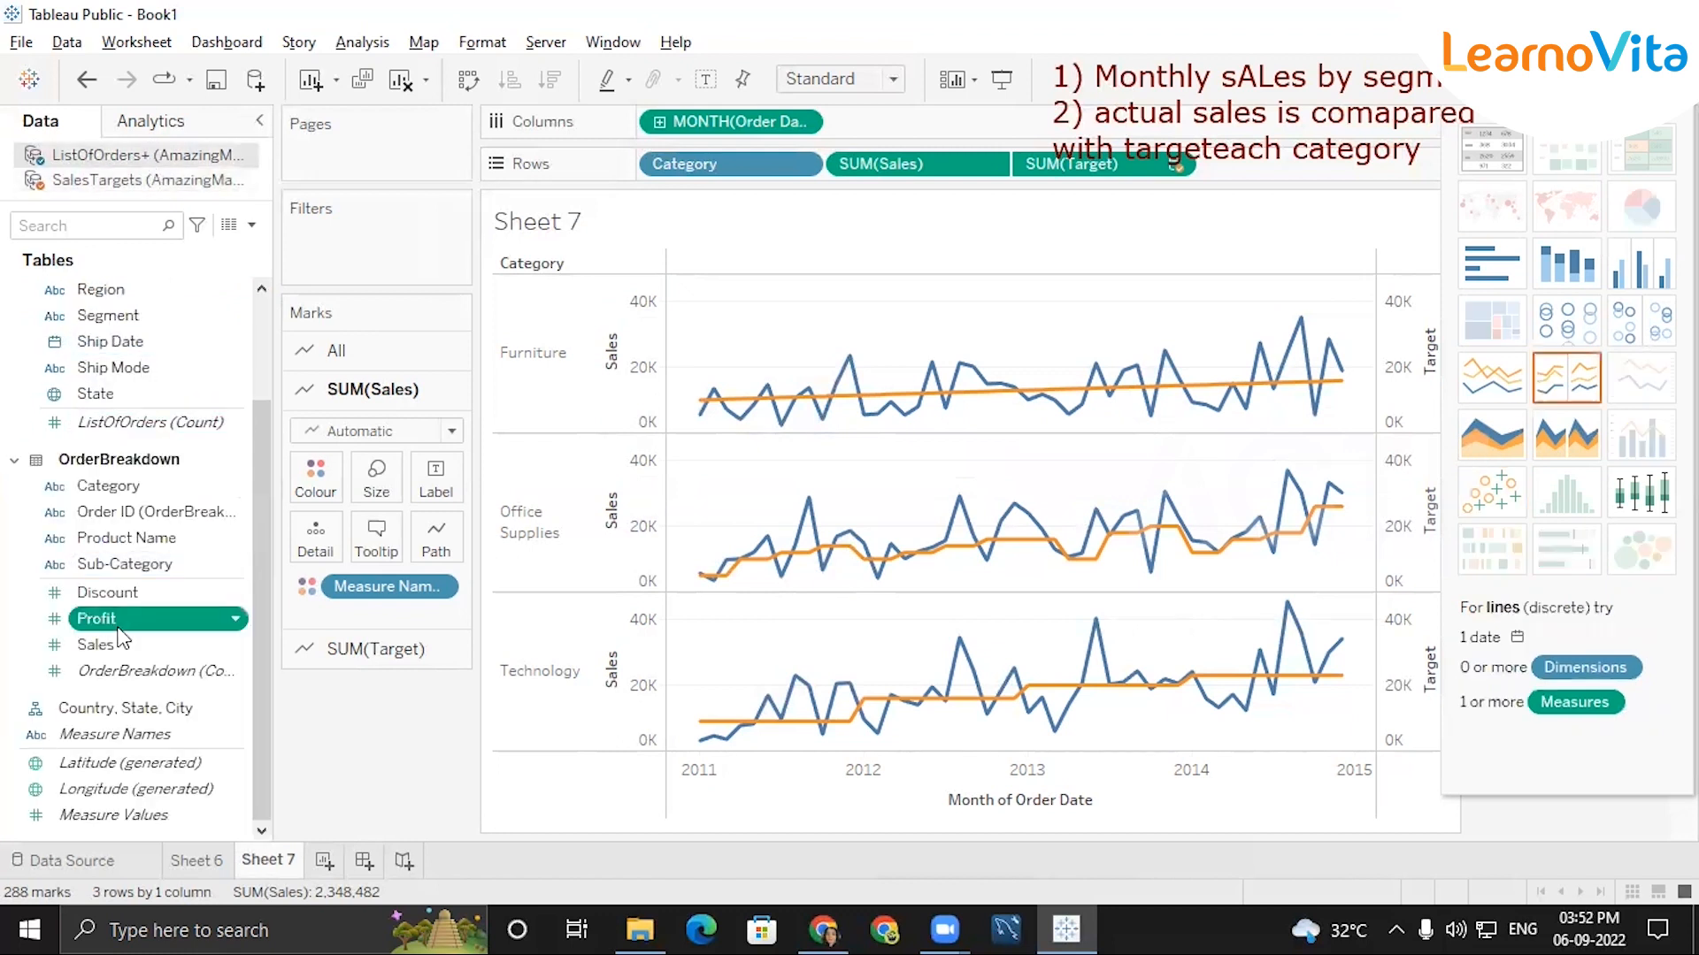
double_click(119, 627)
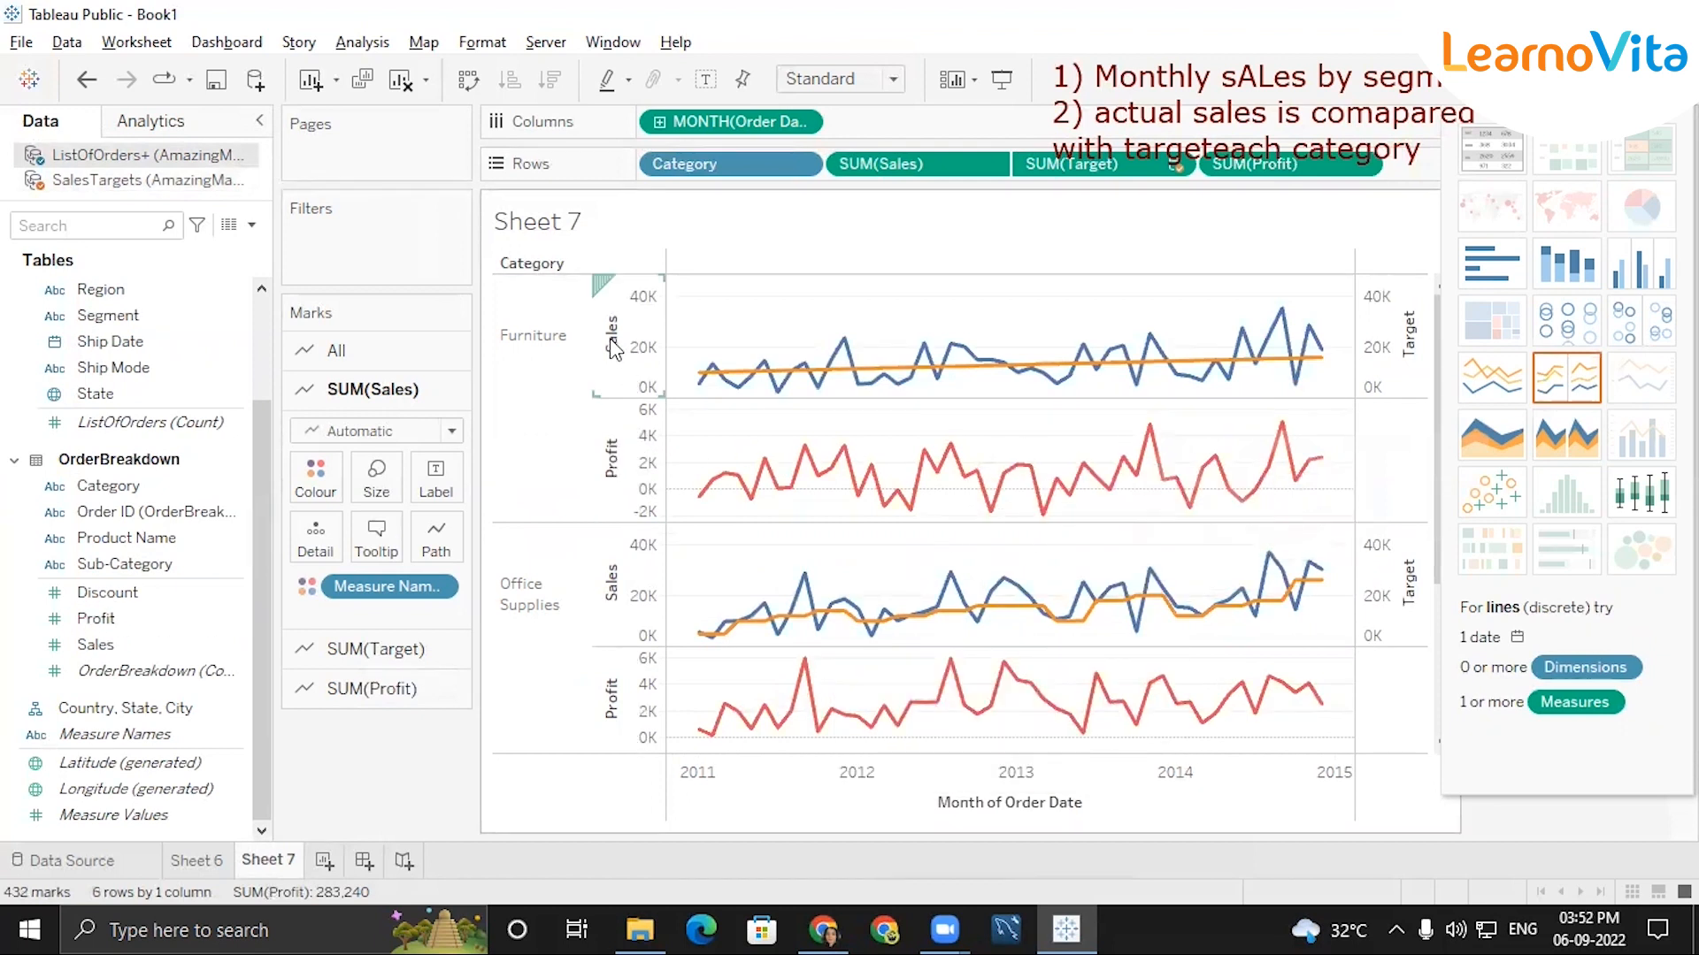
Change the mark type of the Profit charts to Bar.
right_click(629, 447)
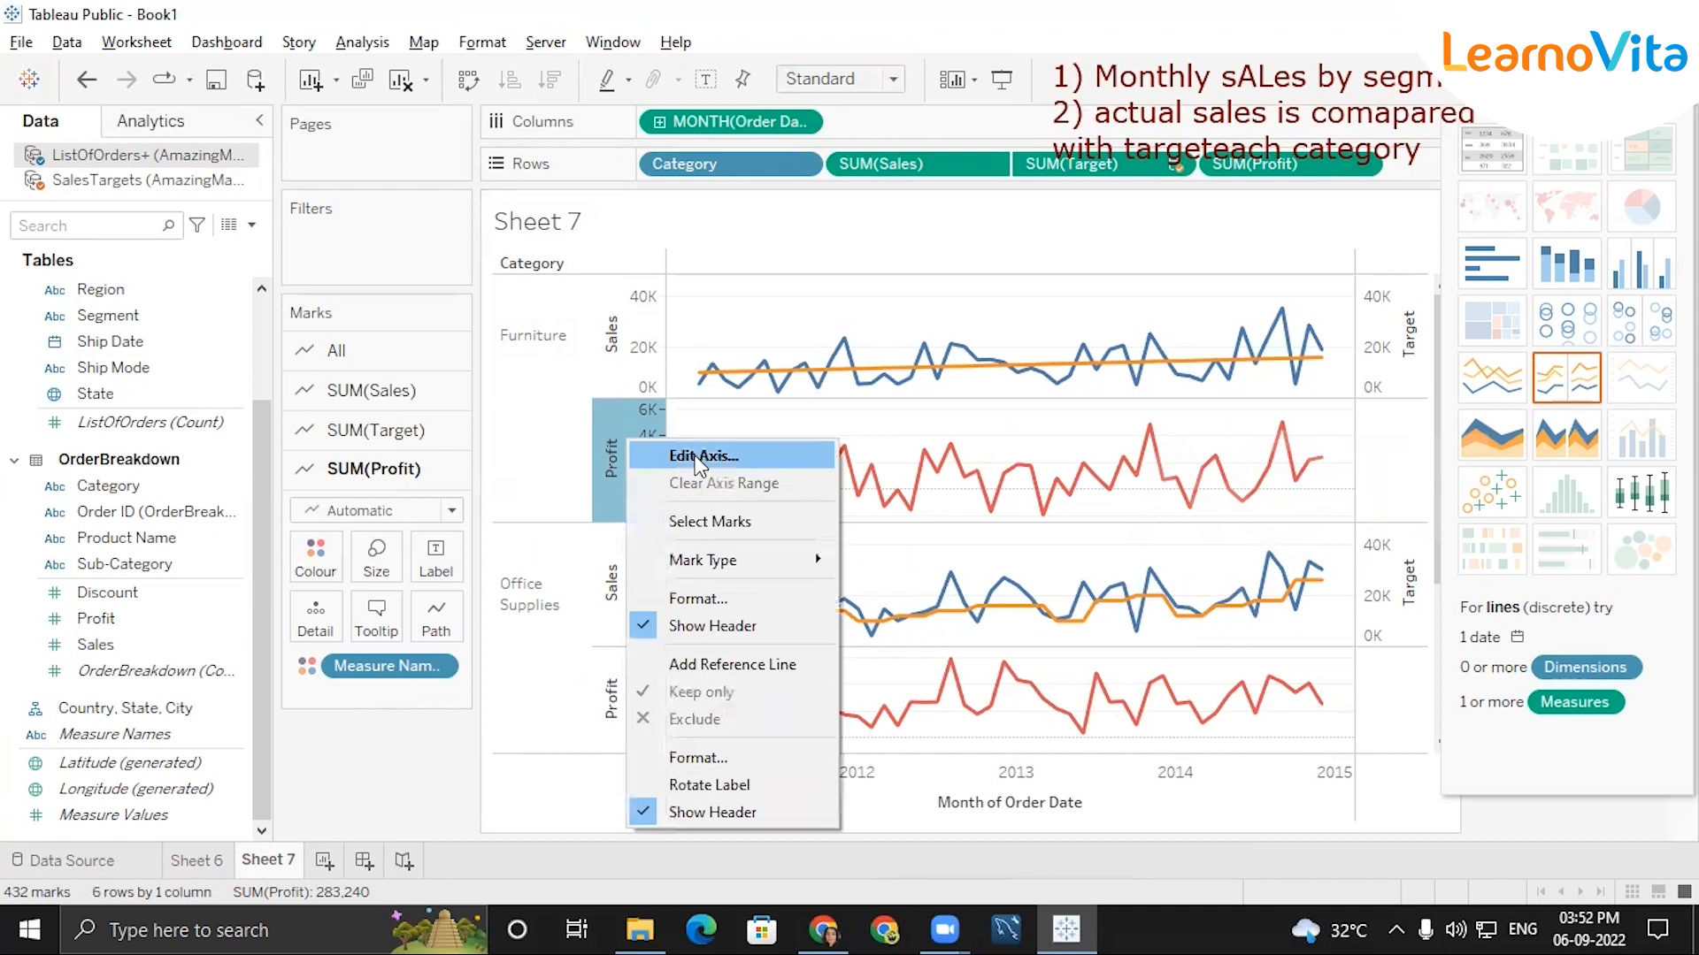
mouse_move(721, 560)
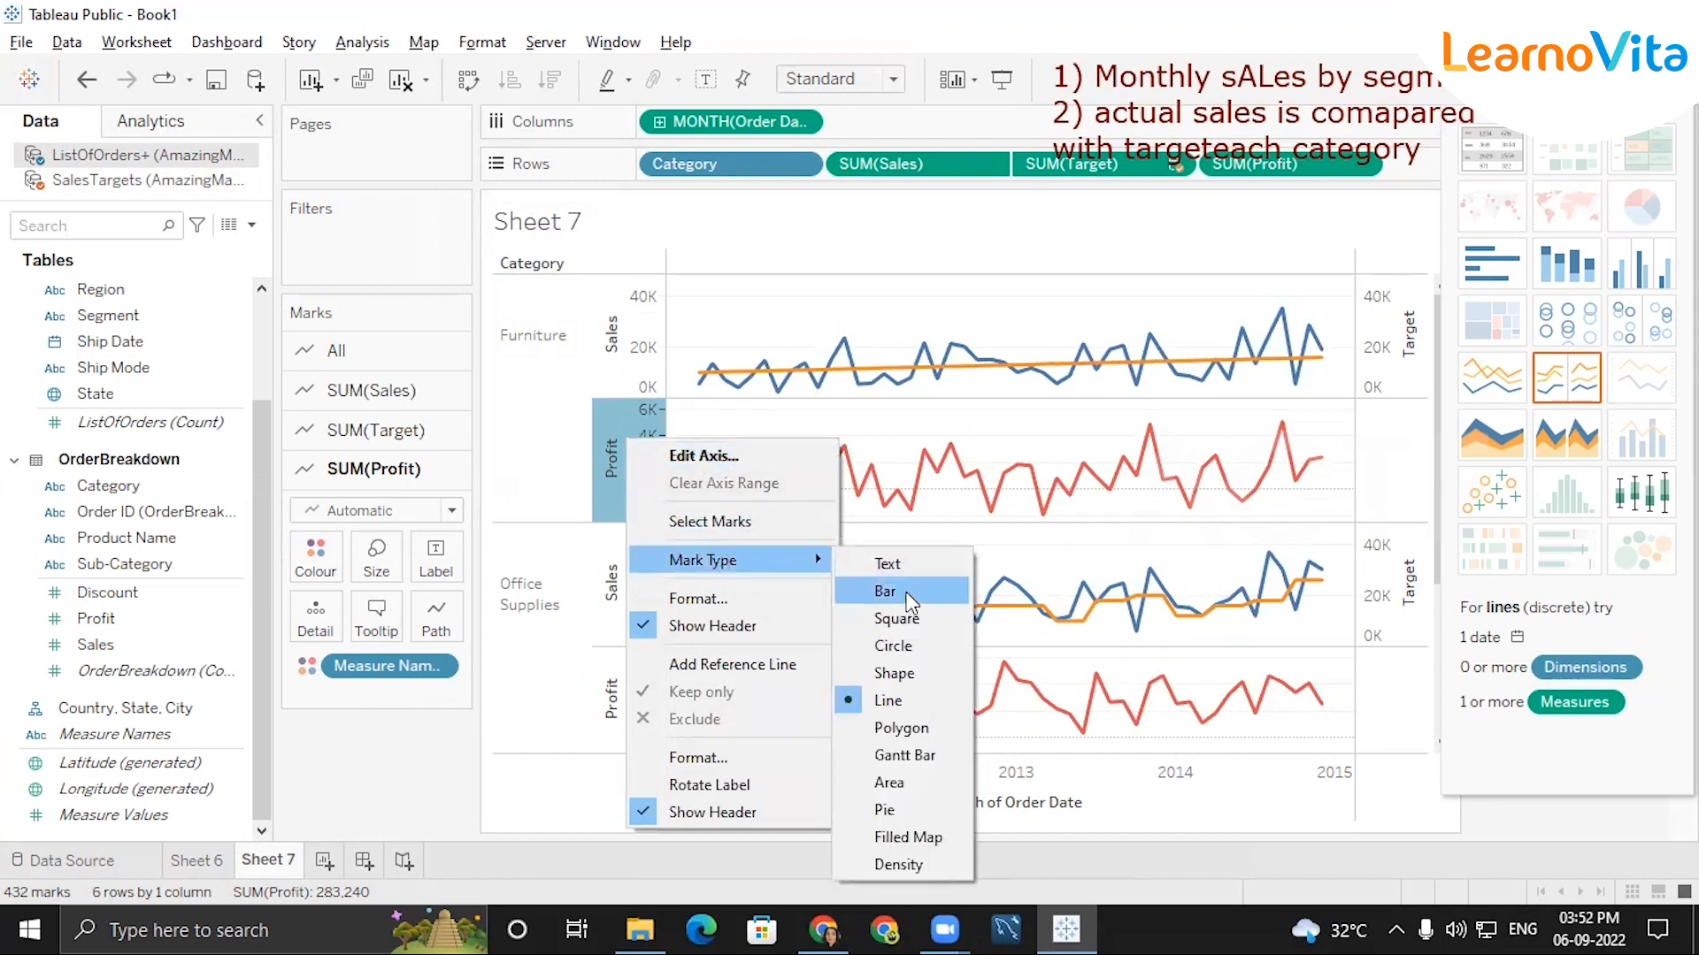
key("Escape")
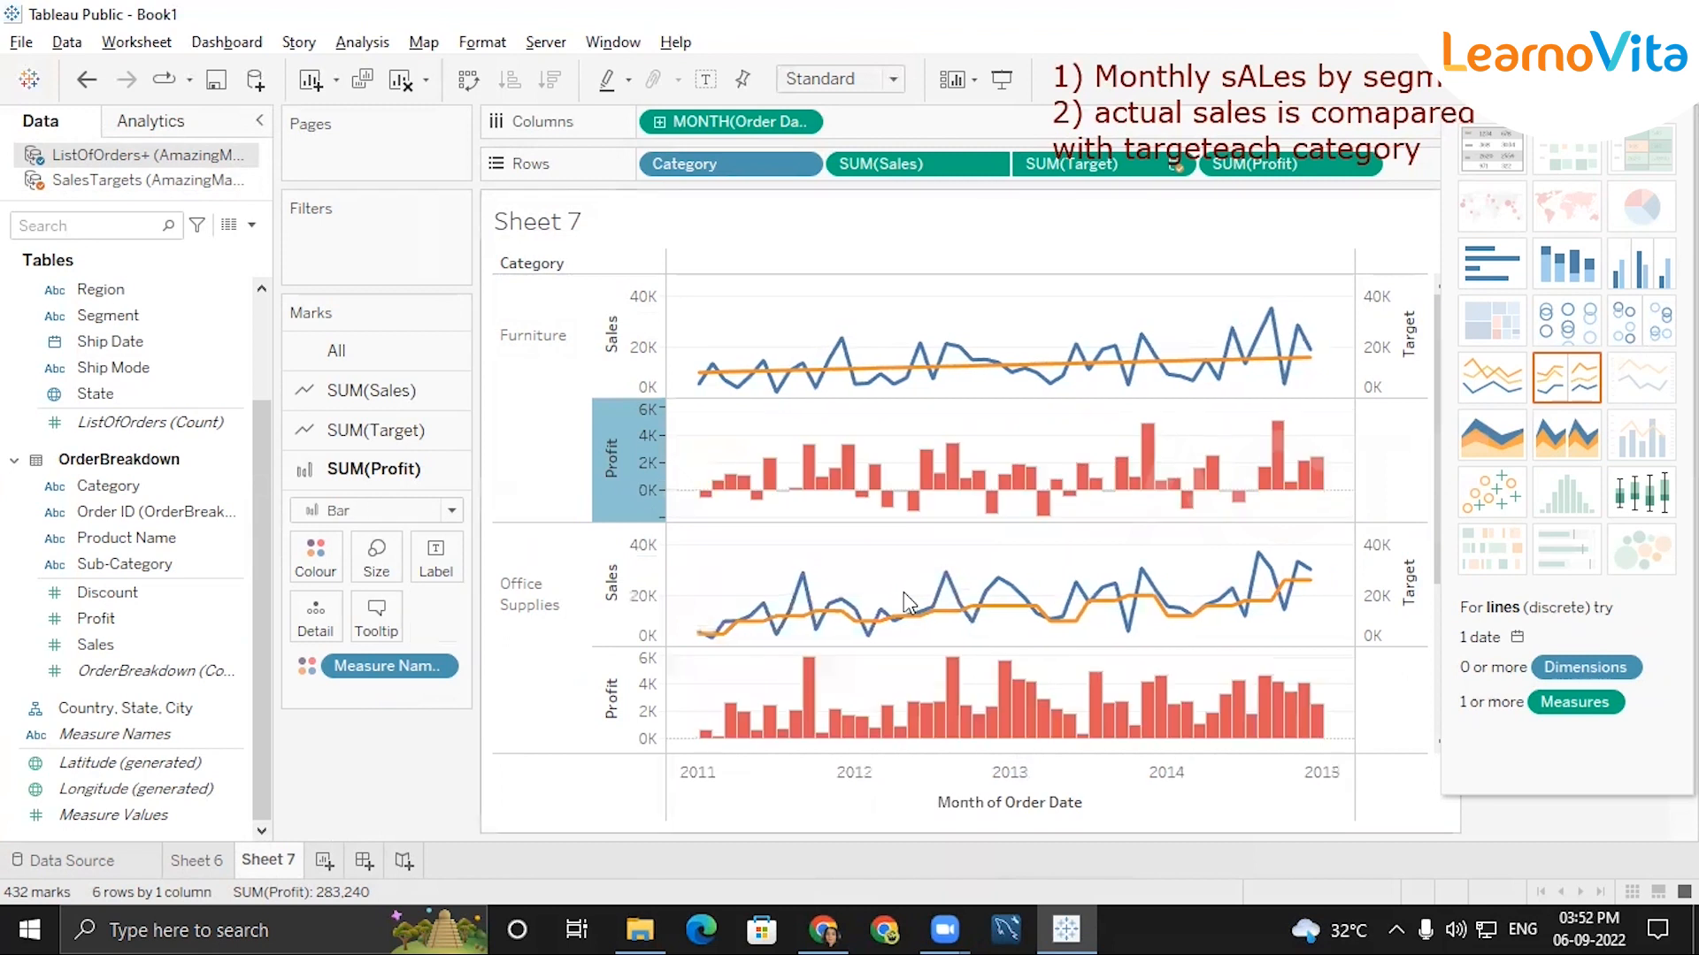
right_click(1077, 440)
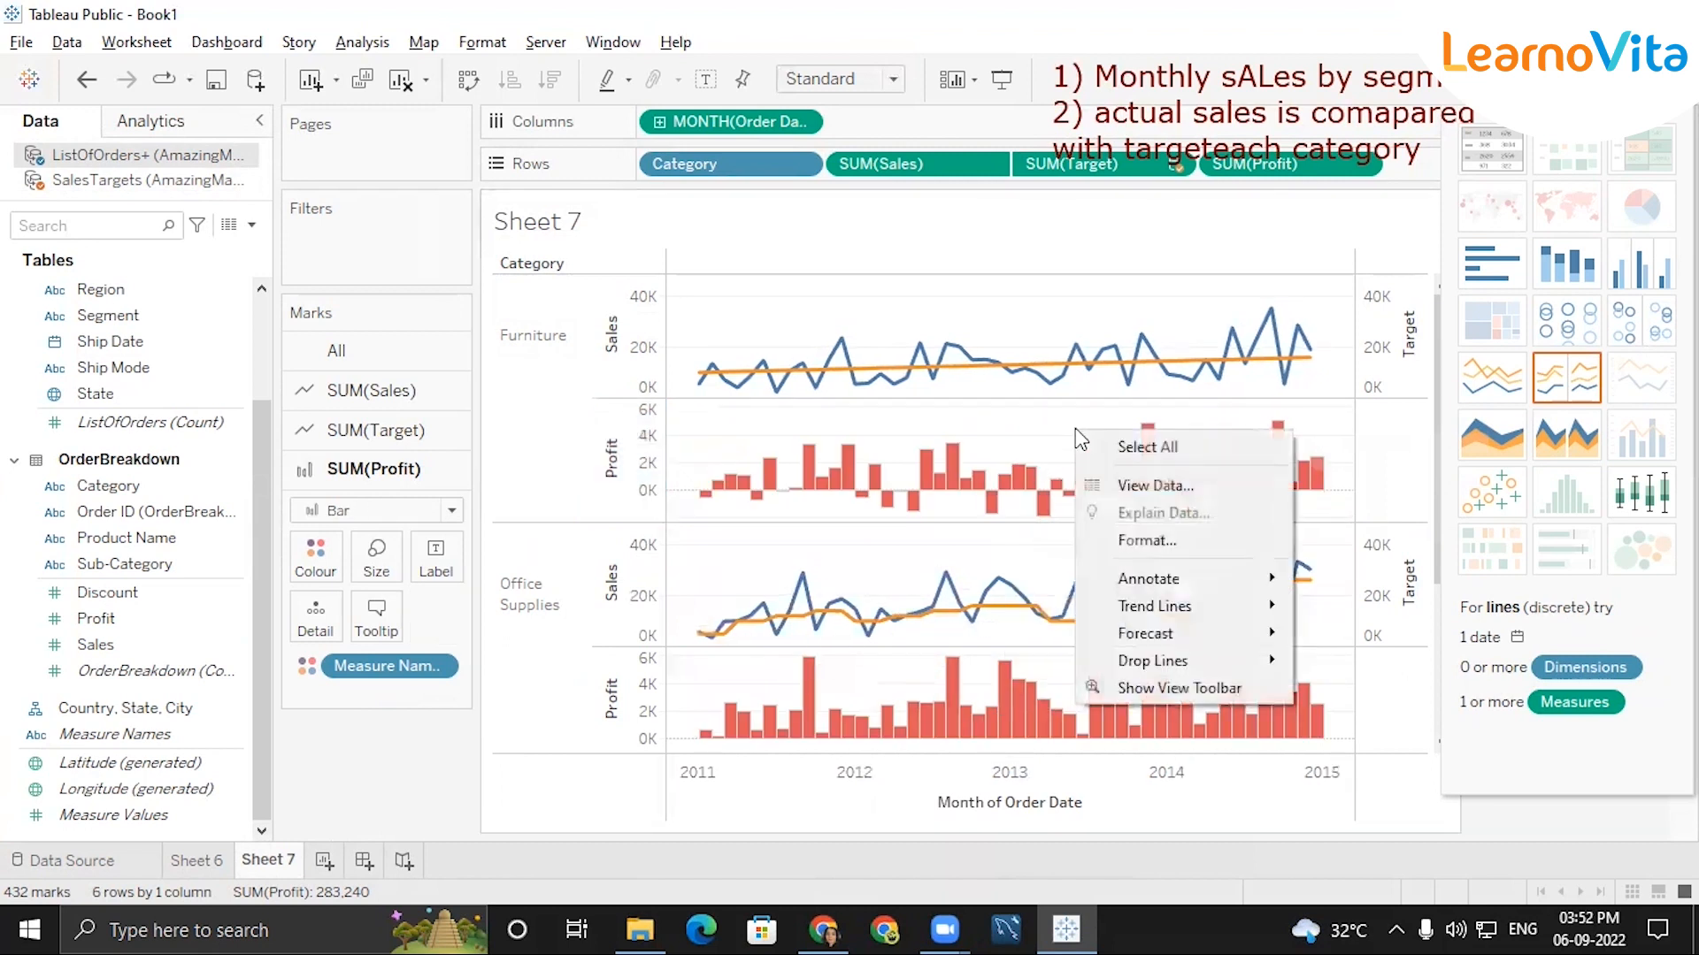
left_click(1017, 390)
right_click(1018, 390)
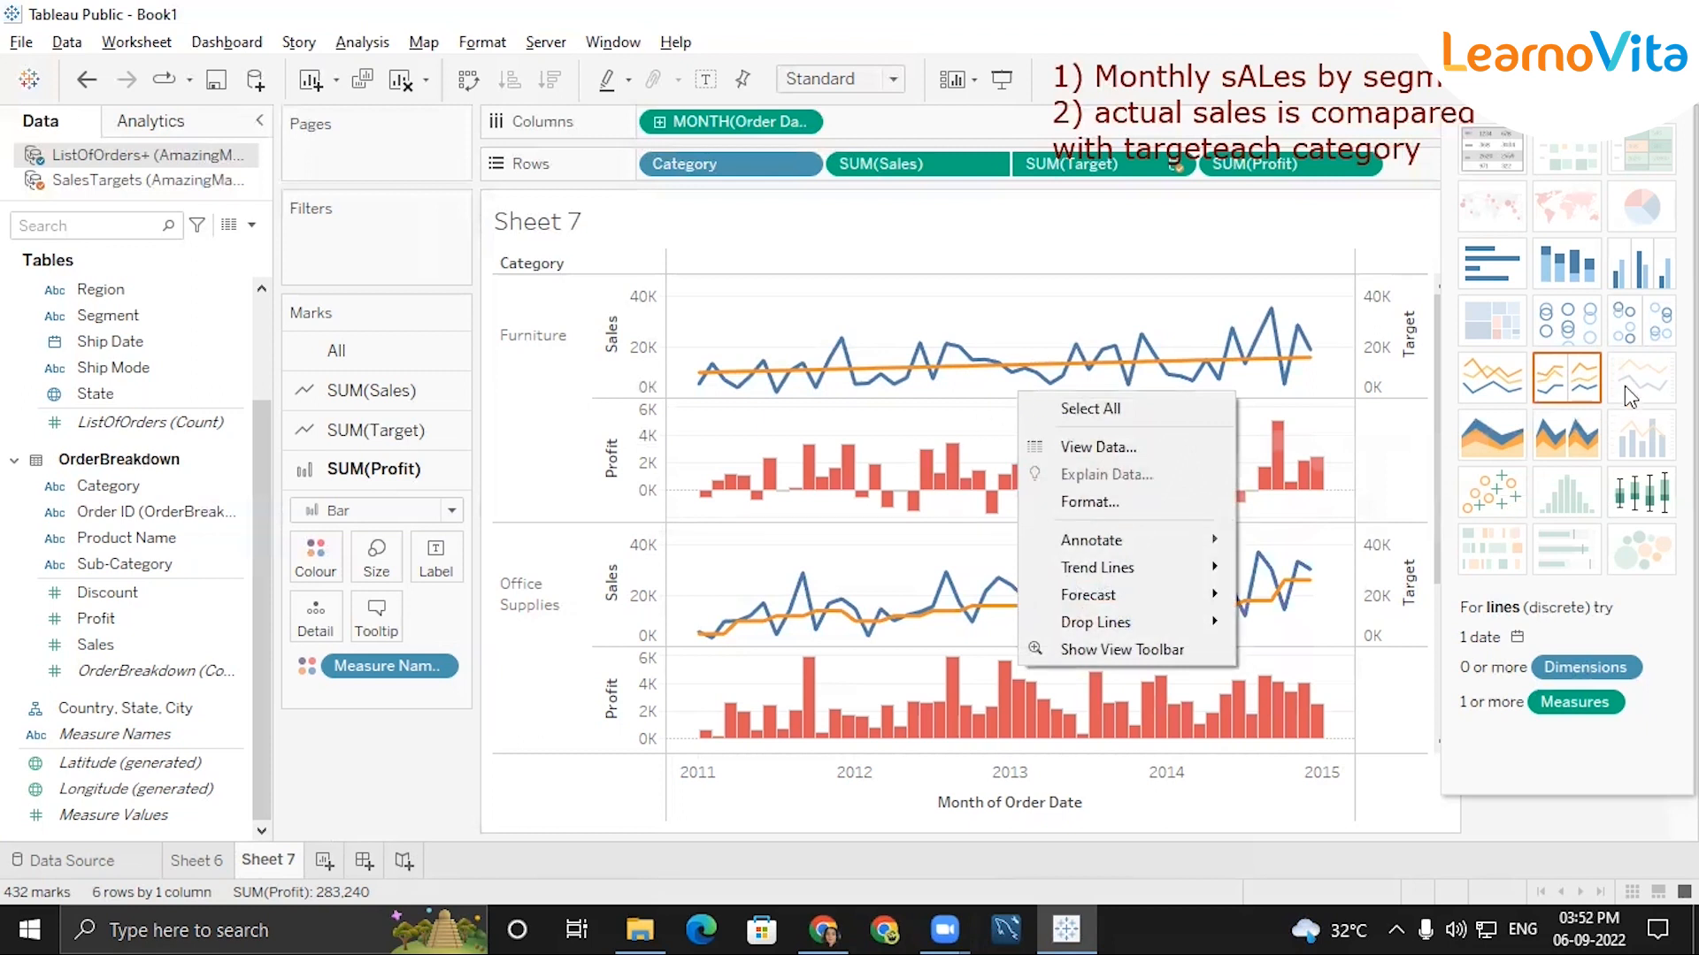
left_click(1541, 447)
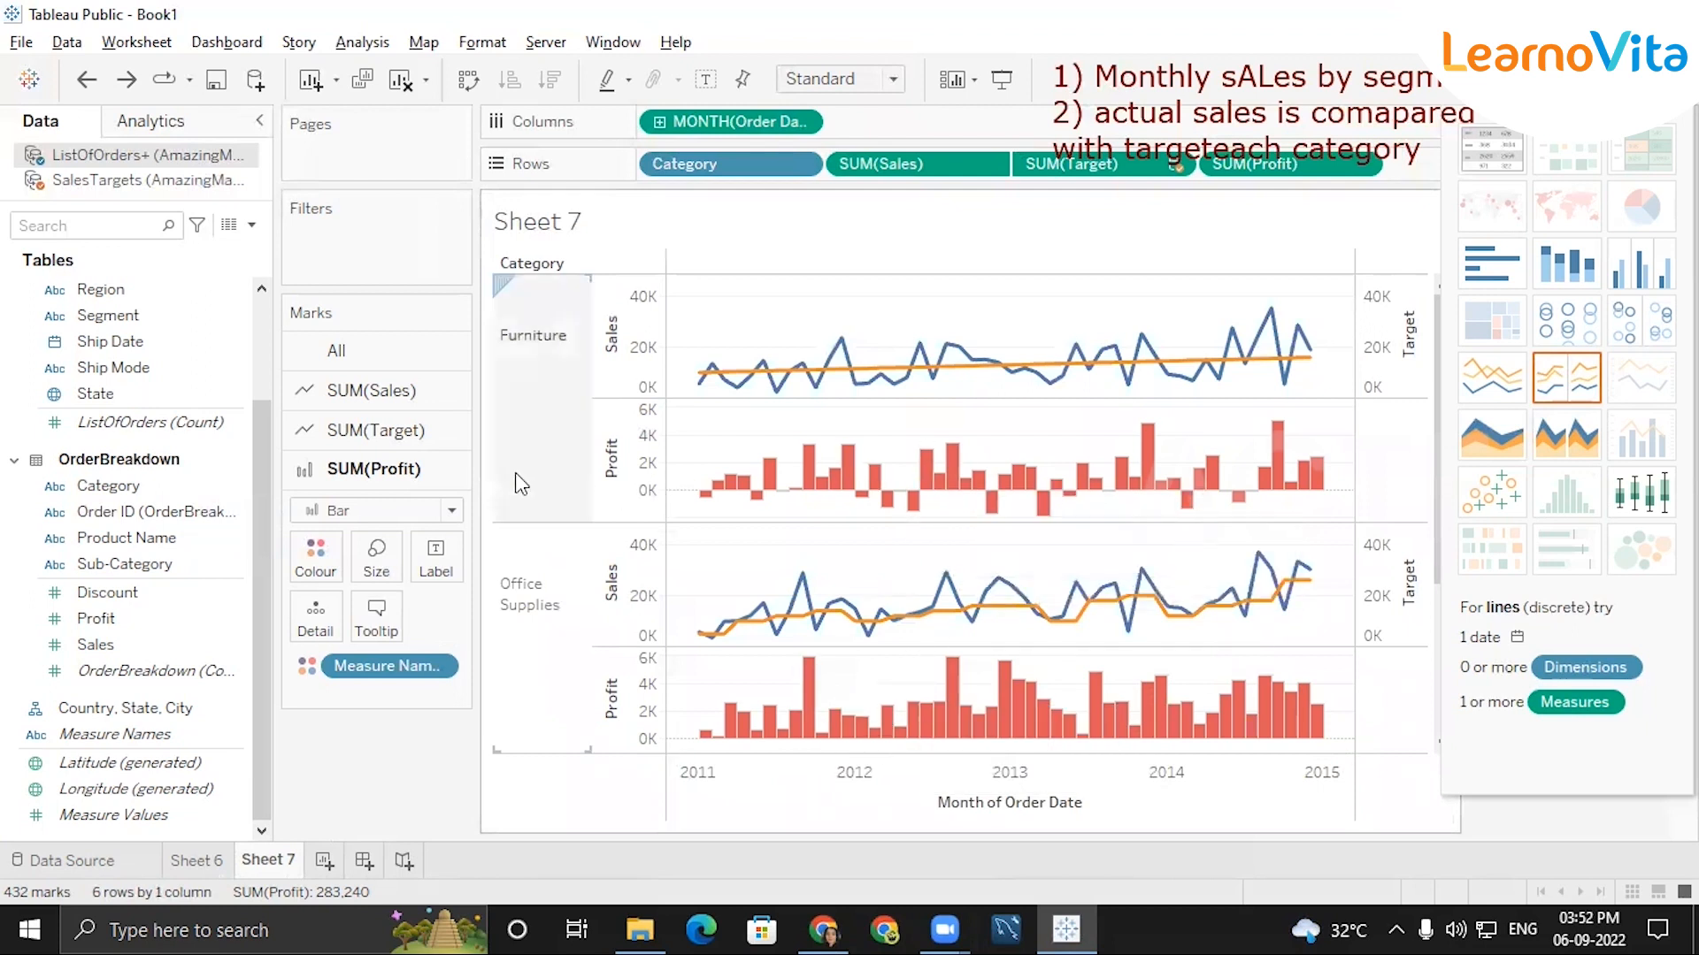
Change the mark type of the Profit charts to Gantt Bar.
right_click(626, 460)
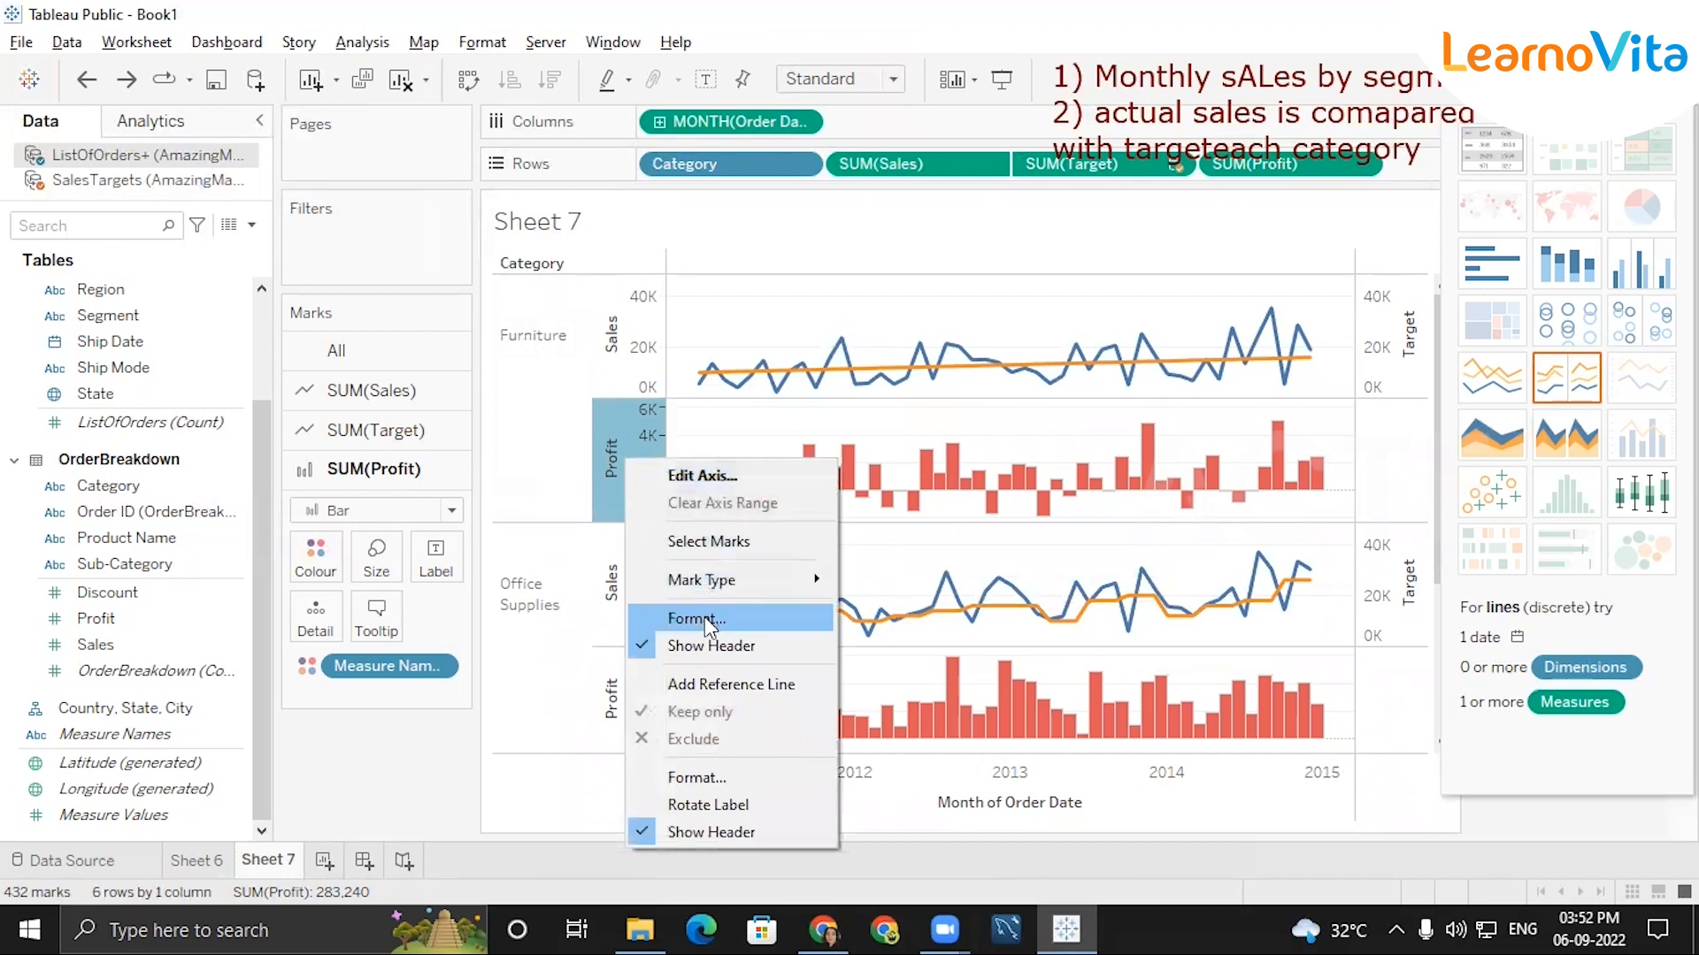
mouse_move(734, 590)
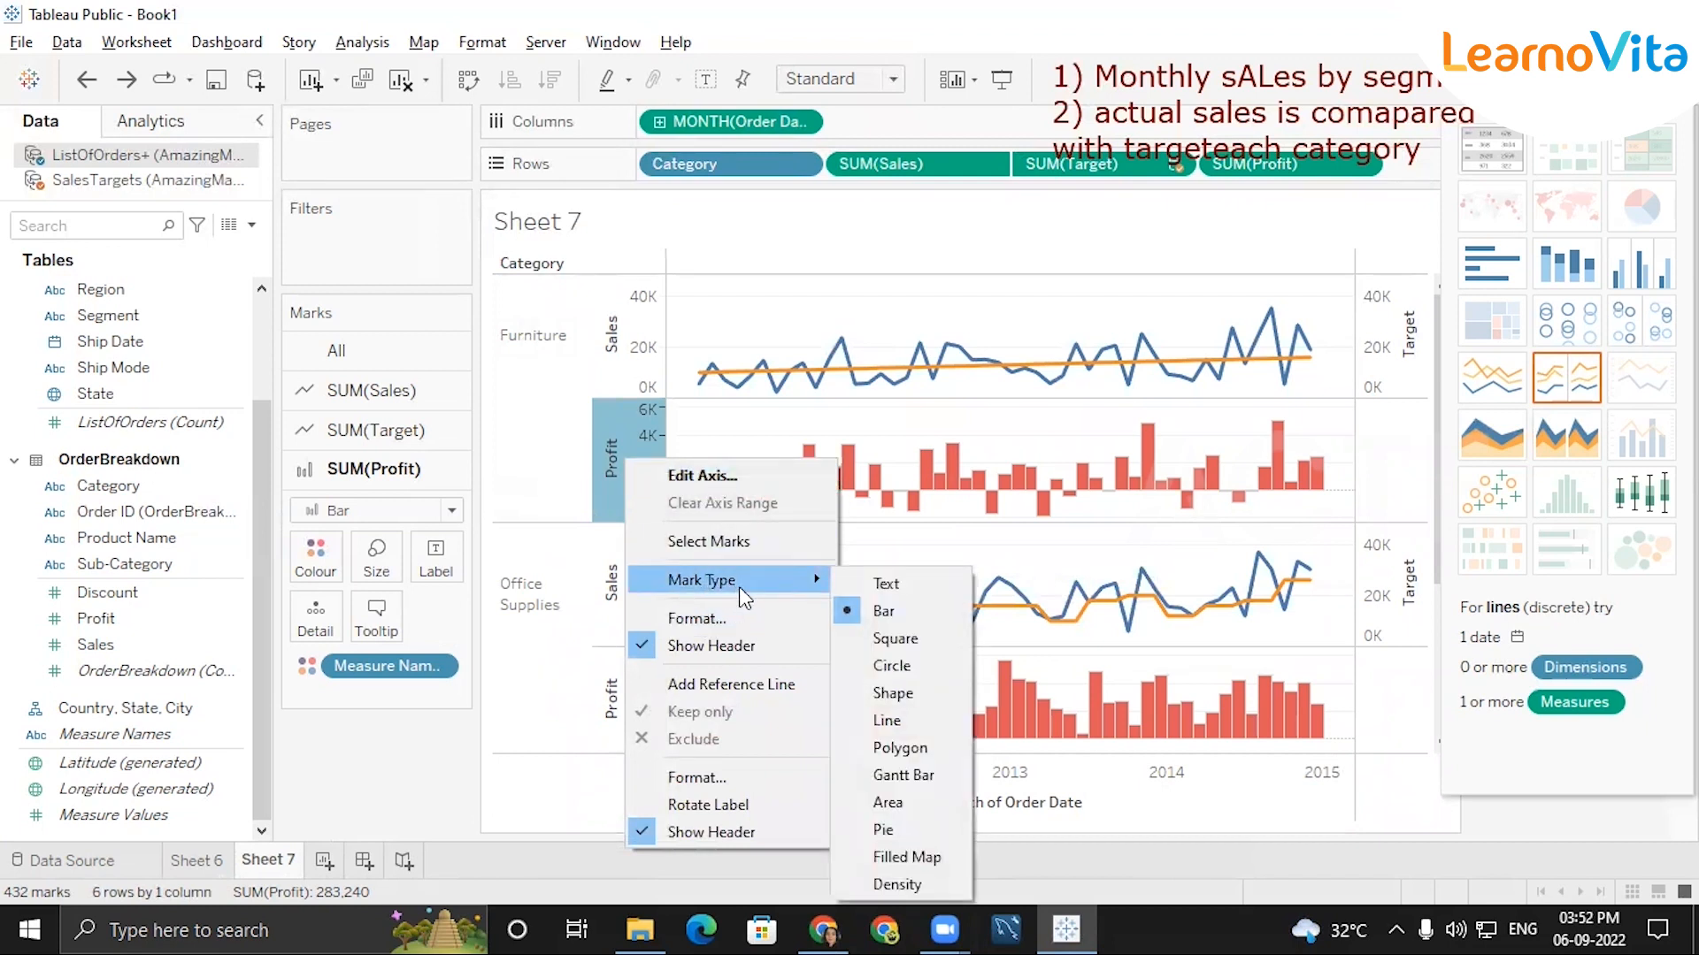
left_click(887, 779)
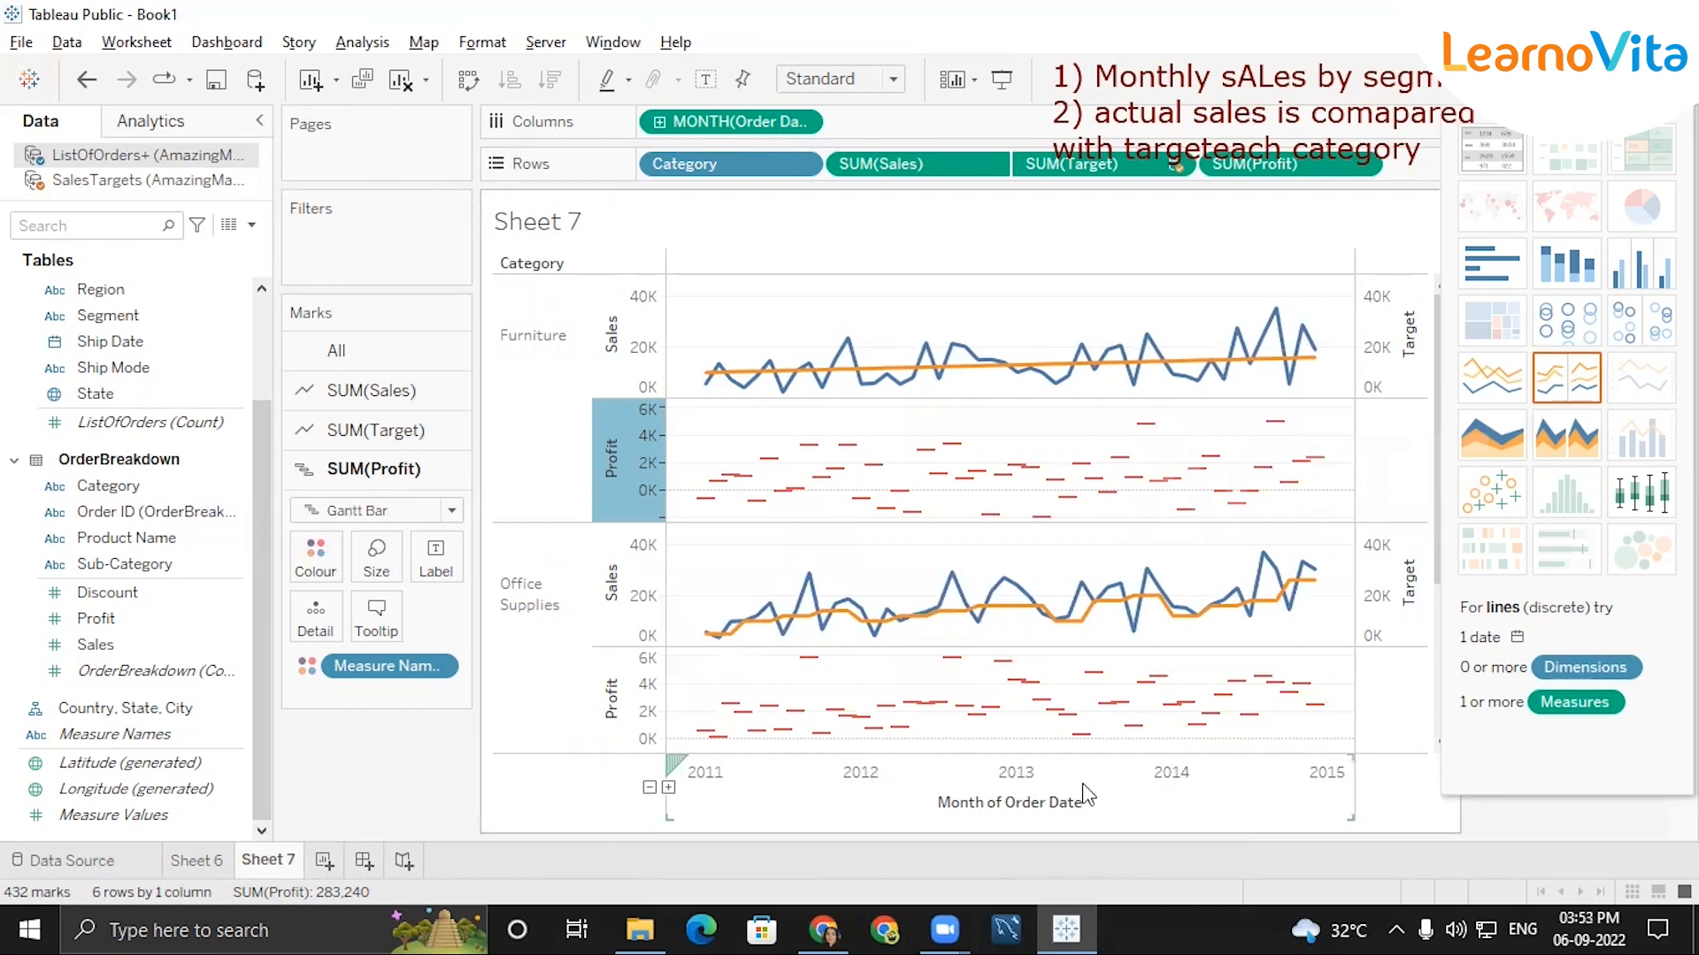
Undo both Profit mark type changes and the addition of SUM(Profit) to Rows.
key("ctrl+z")
key("ctrl+z")
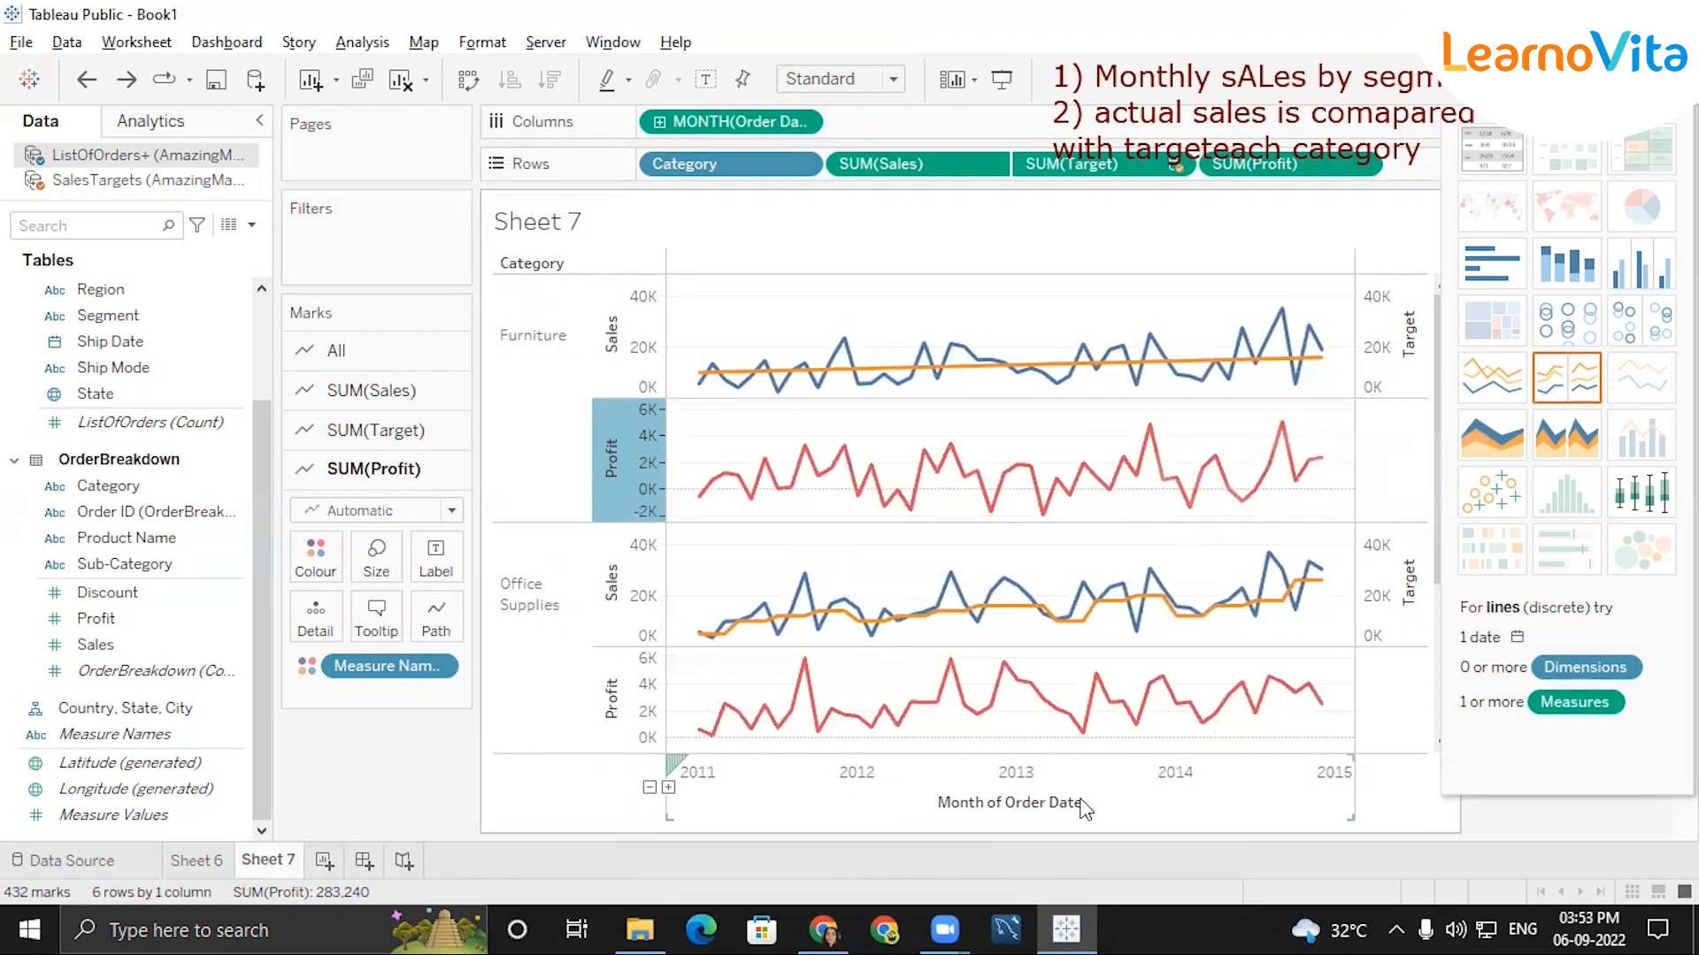
key("ctrl+z")
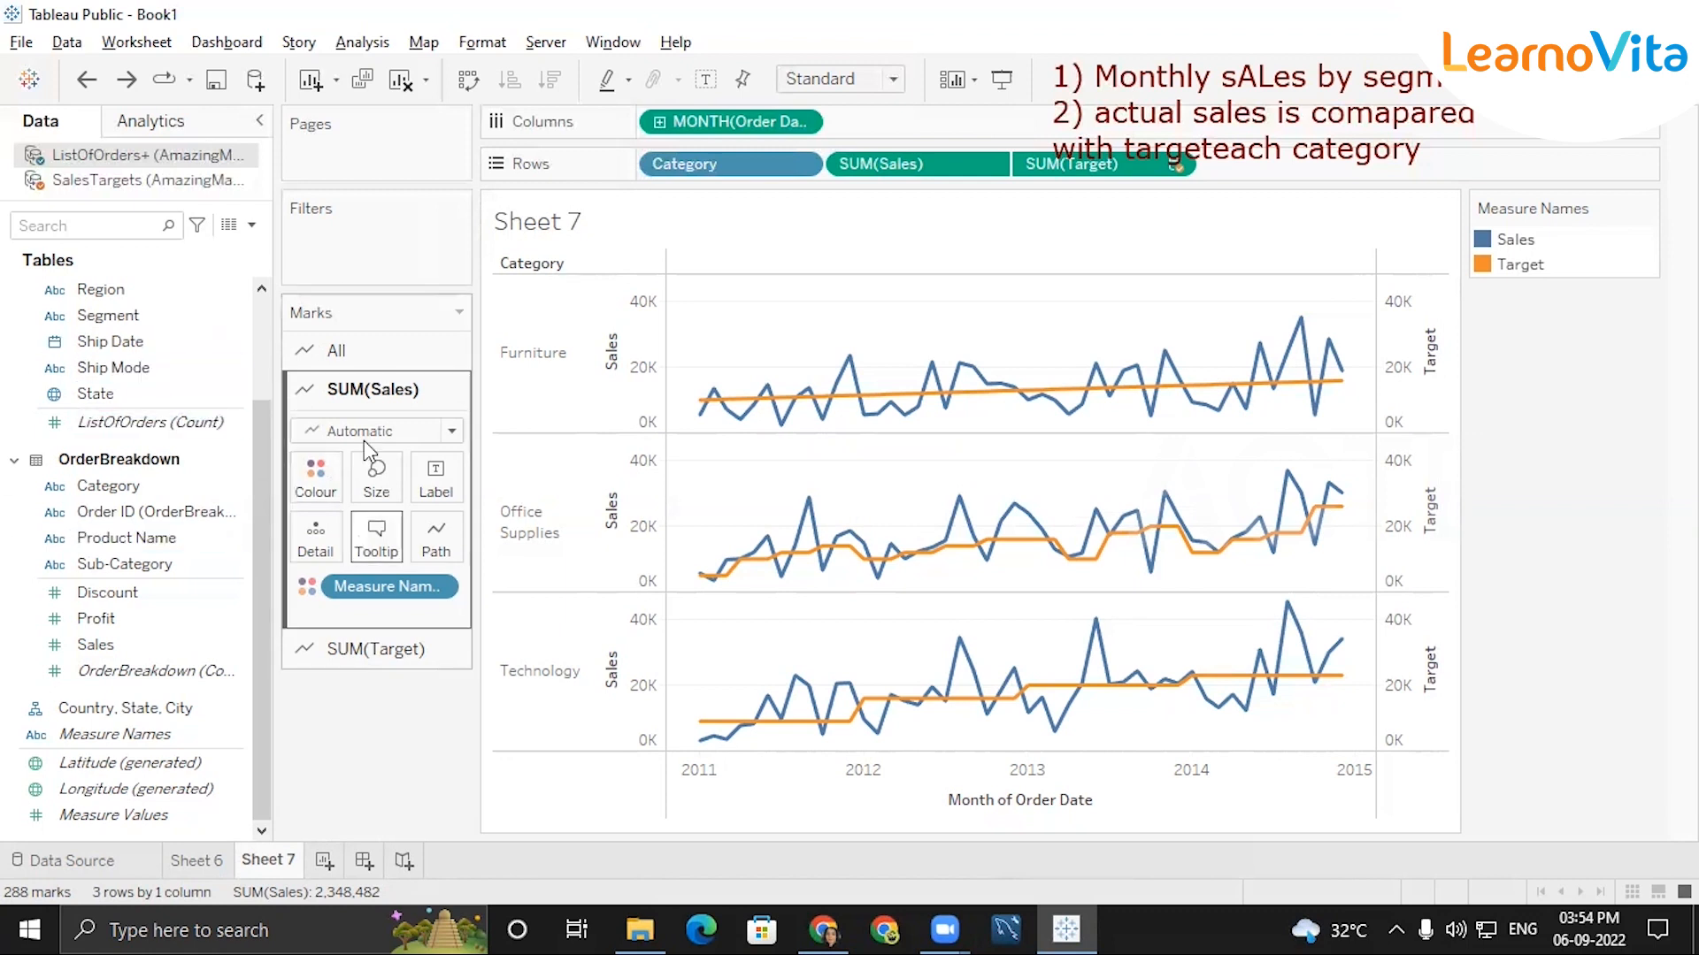
Set the mark type of SUM(Sales) to Bar, keeping SUM(Target) as a line.
left_click(416, 651)
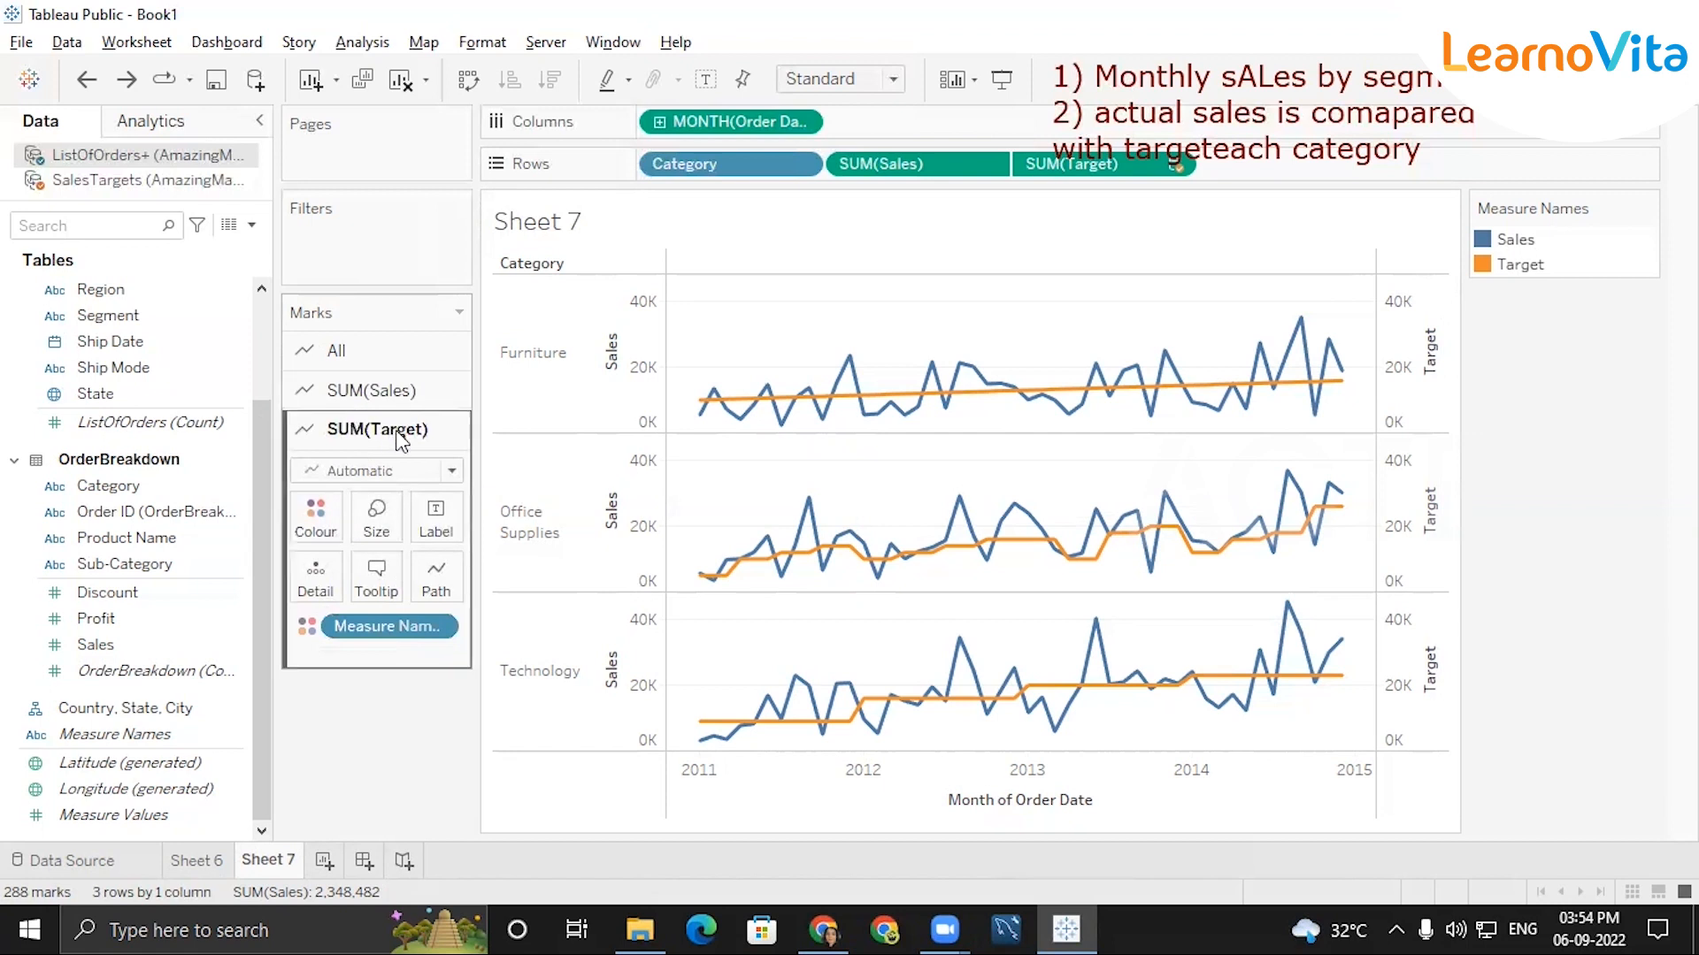
left_click(398, 390)
left_click(367, 653)
left_click(419, 392)
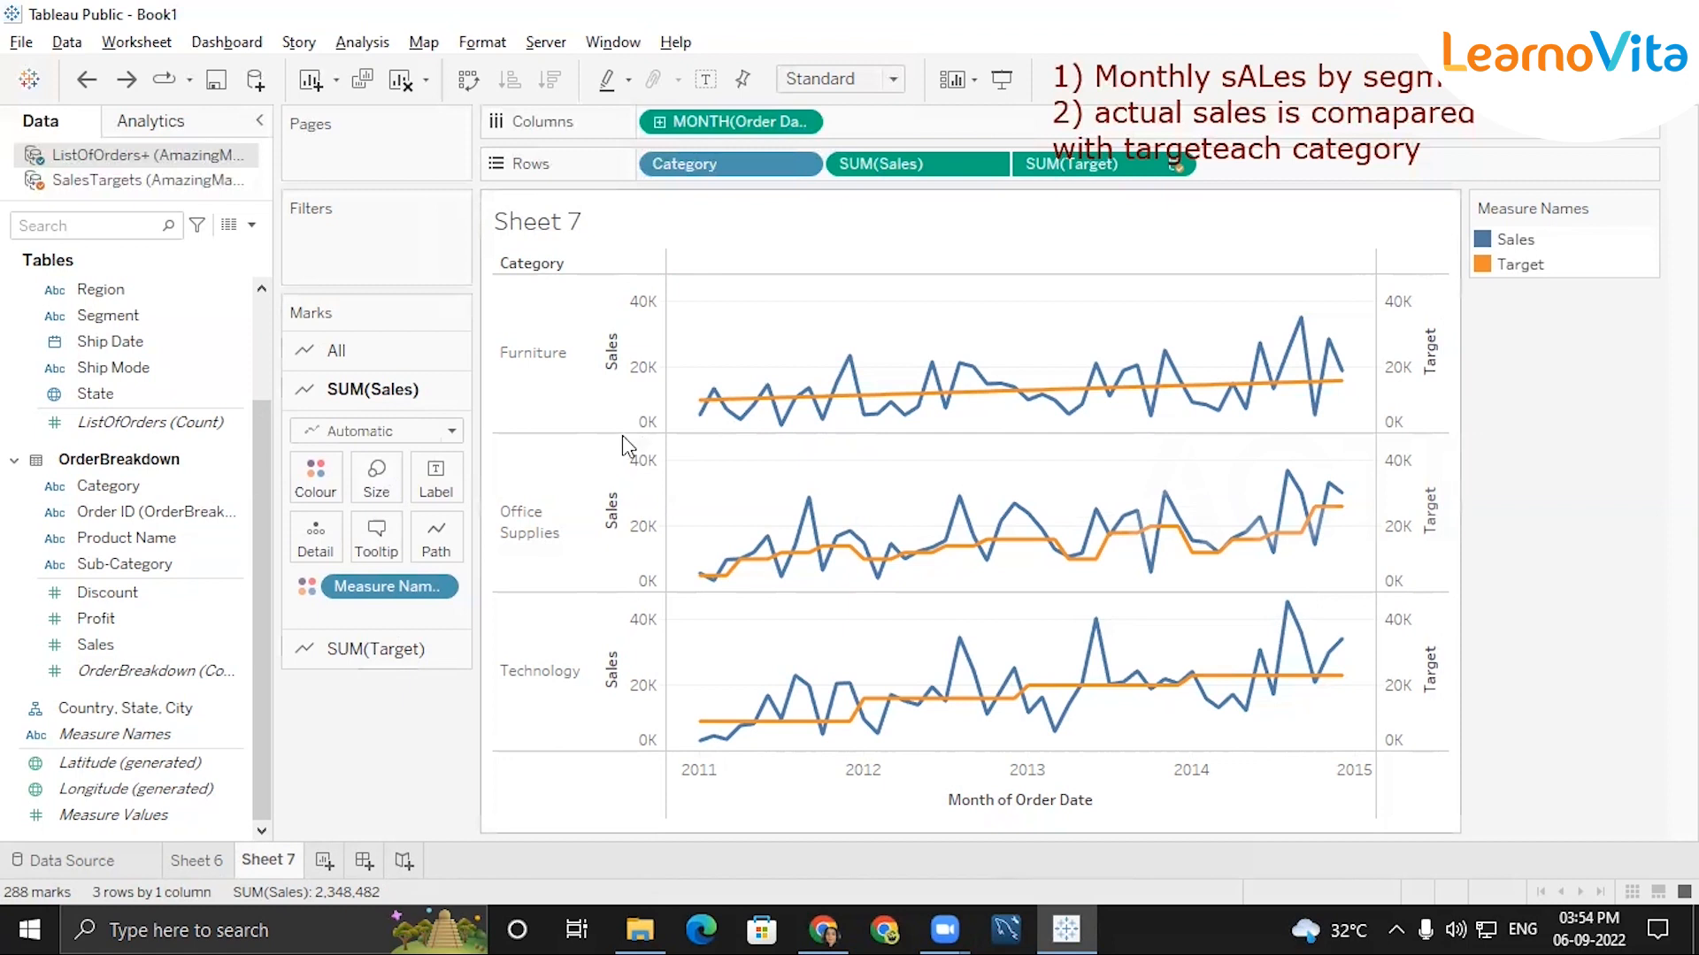
left_click(453, 432)
left_click(452, 432)
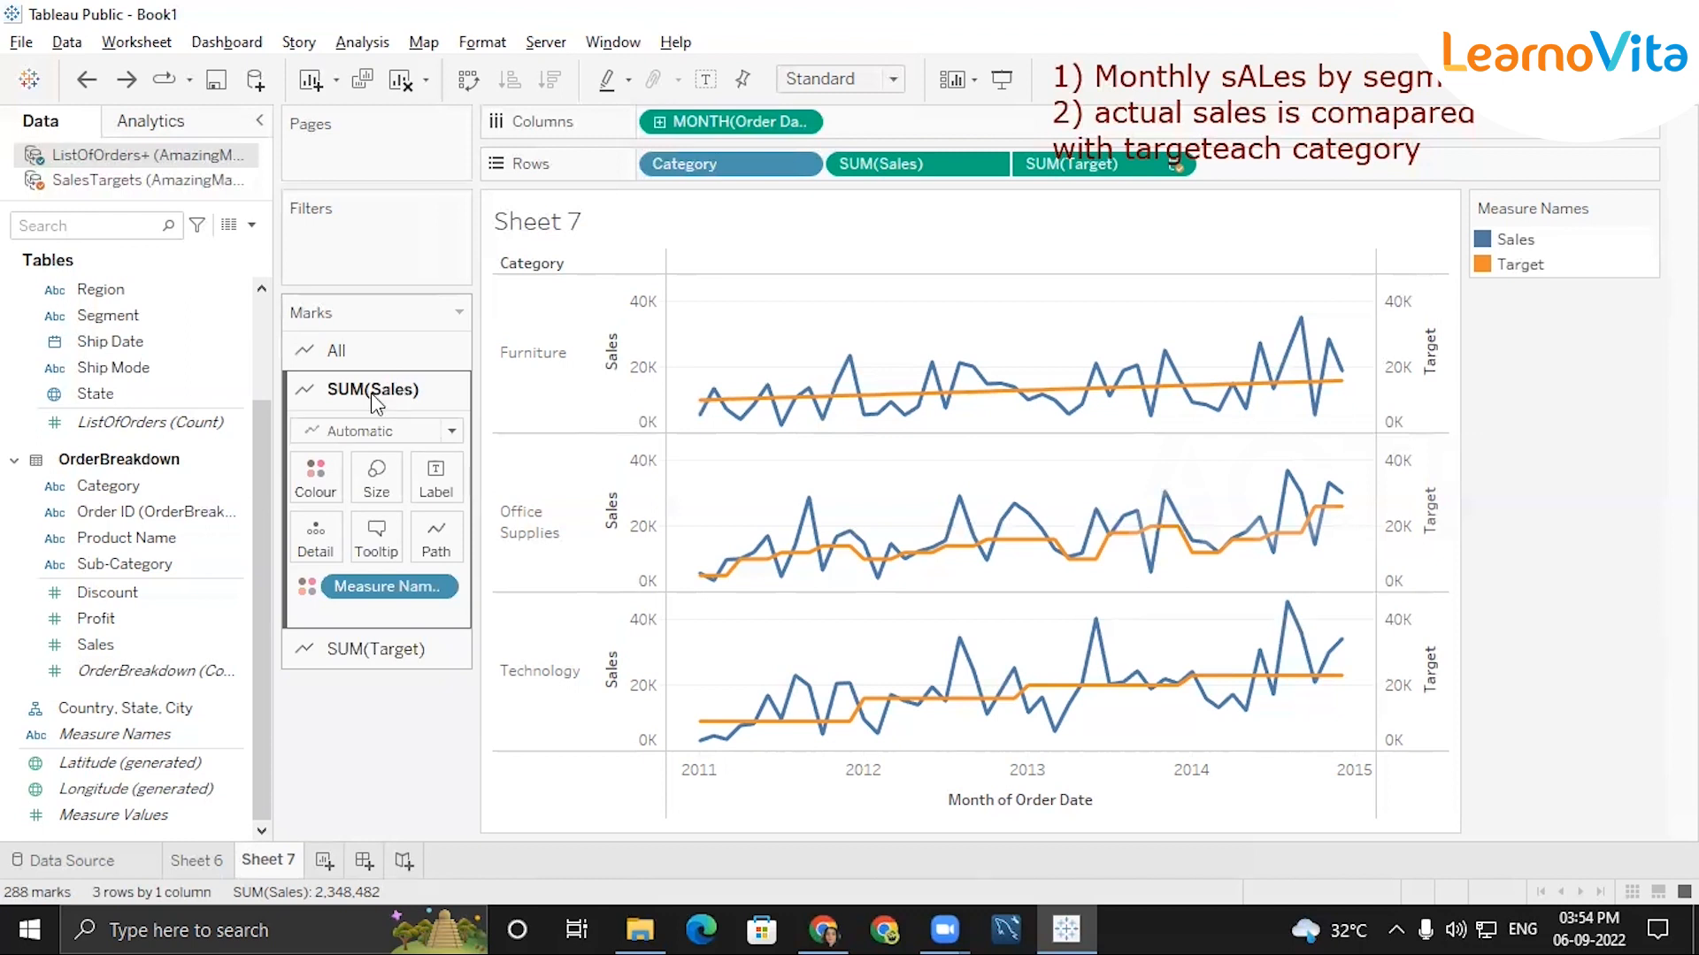
left_click(342, 649)
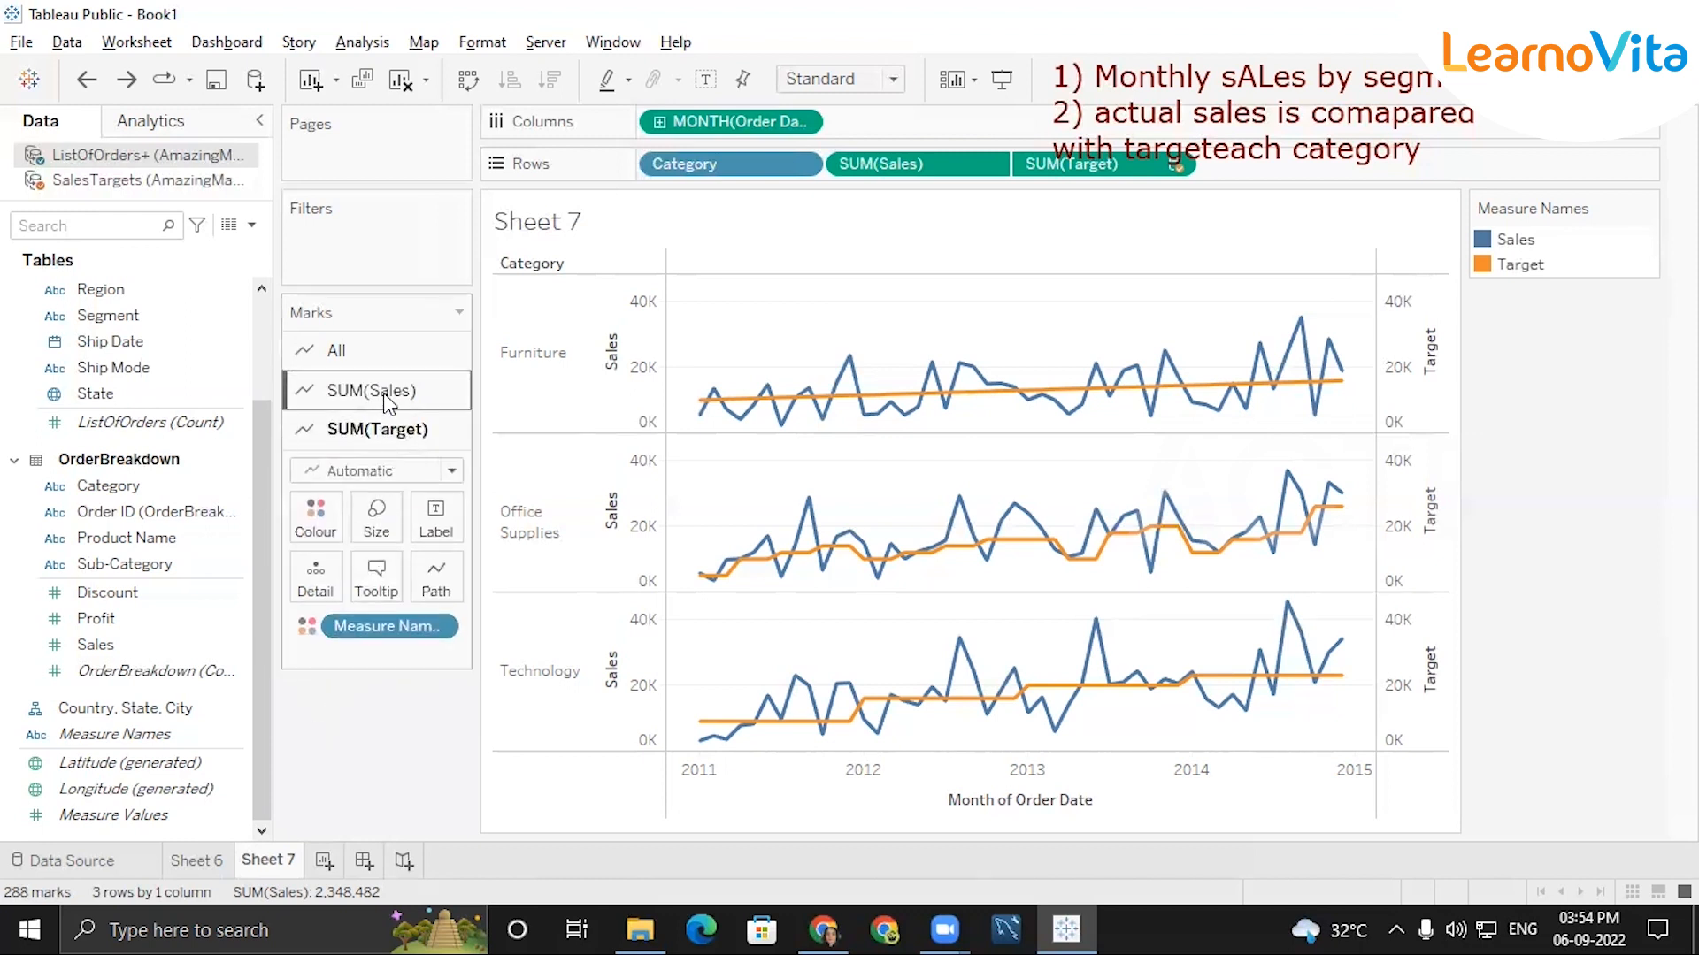
left_click(334, 390)
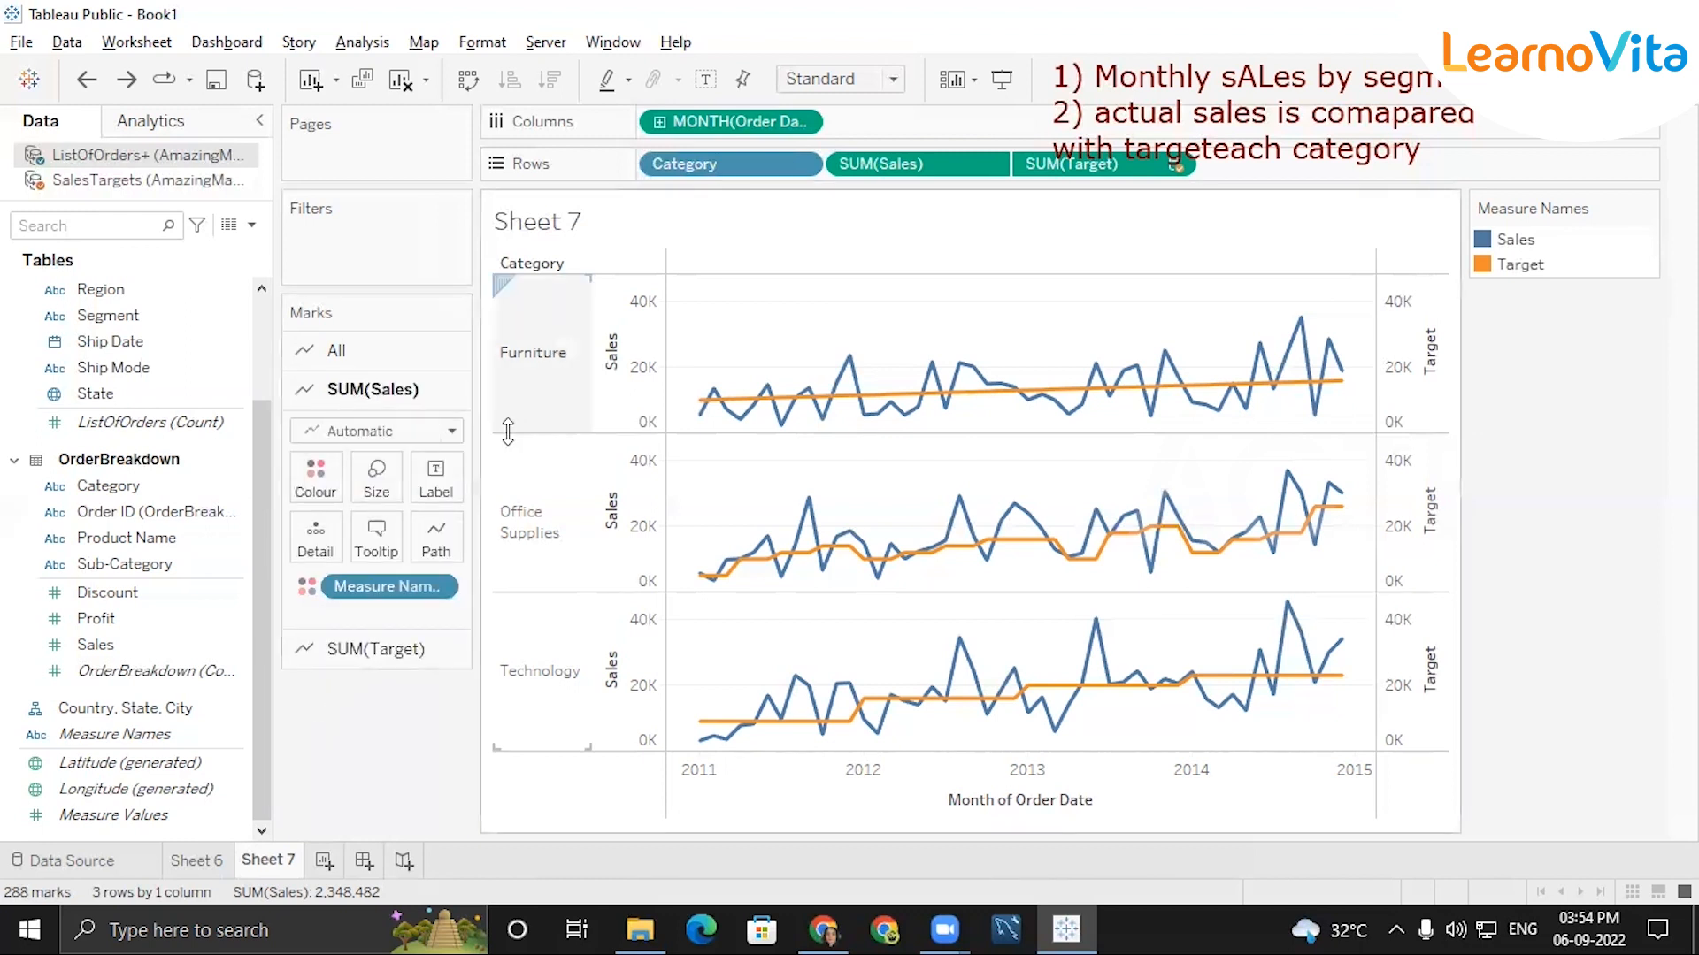
left_click(453, 432)
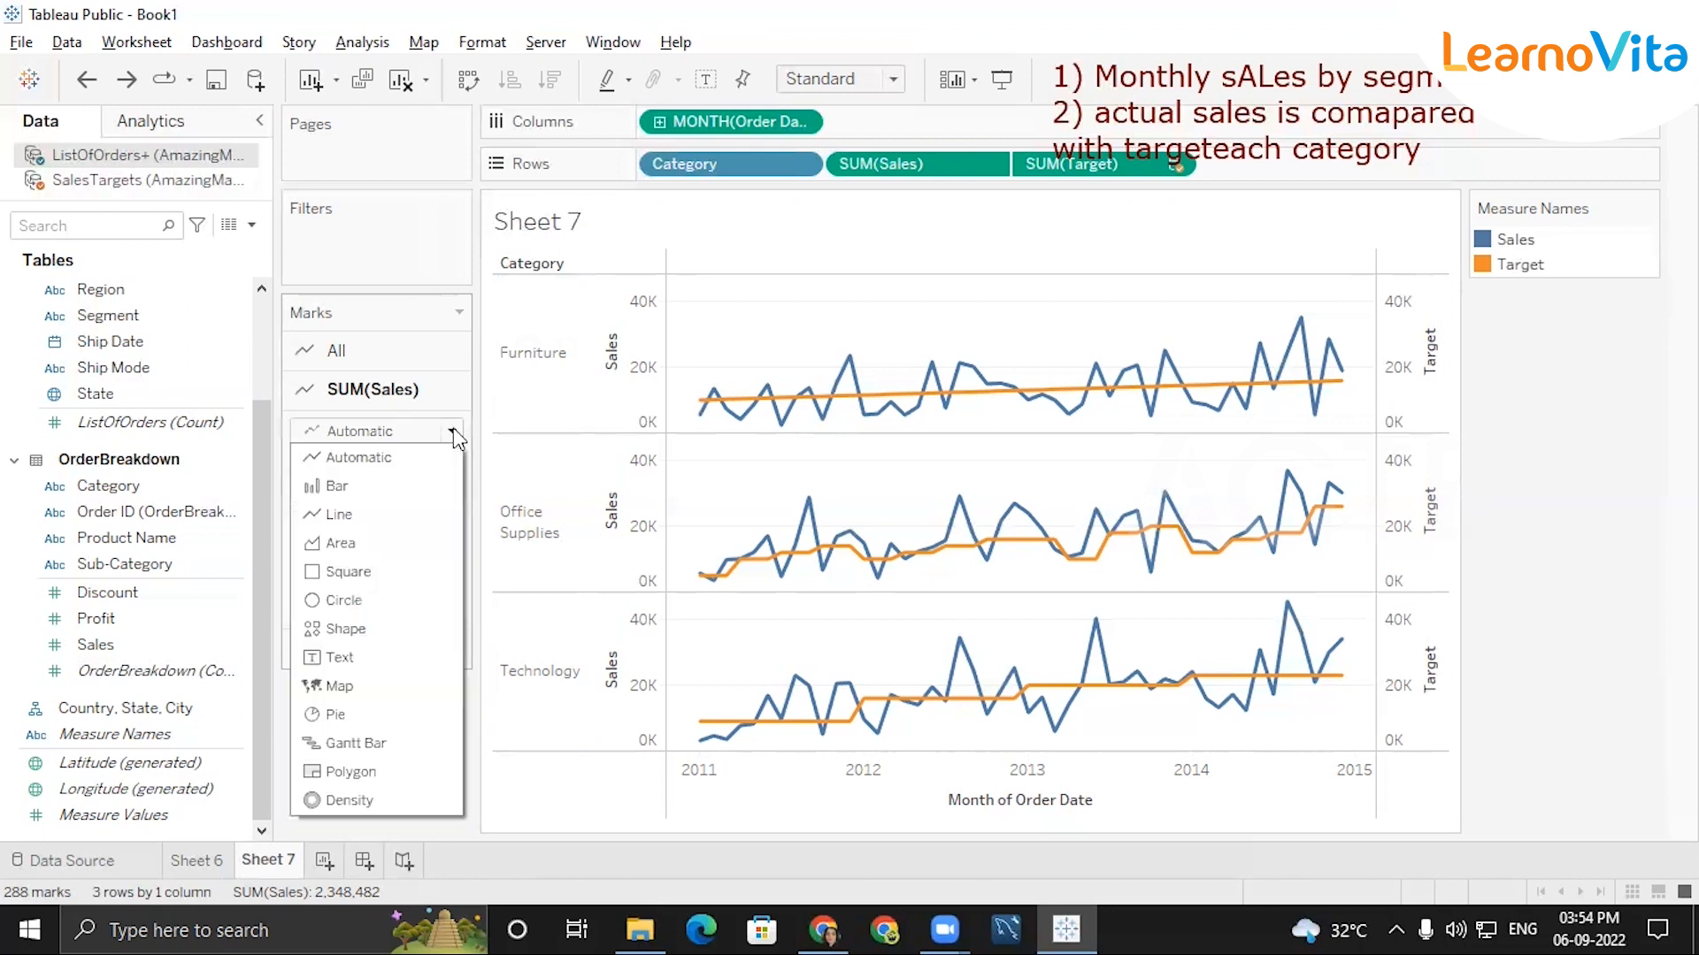
left_click(341, 488)
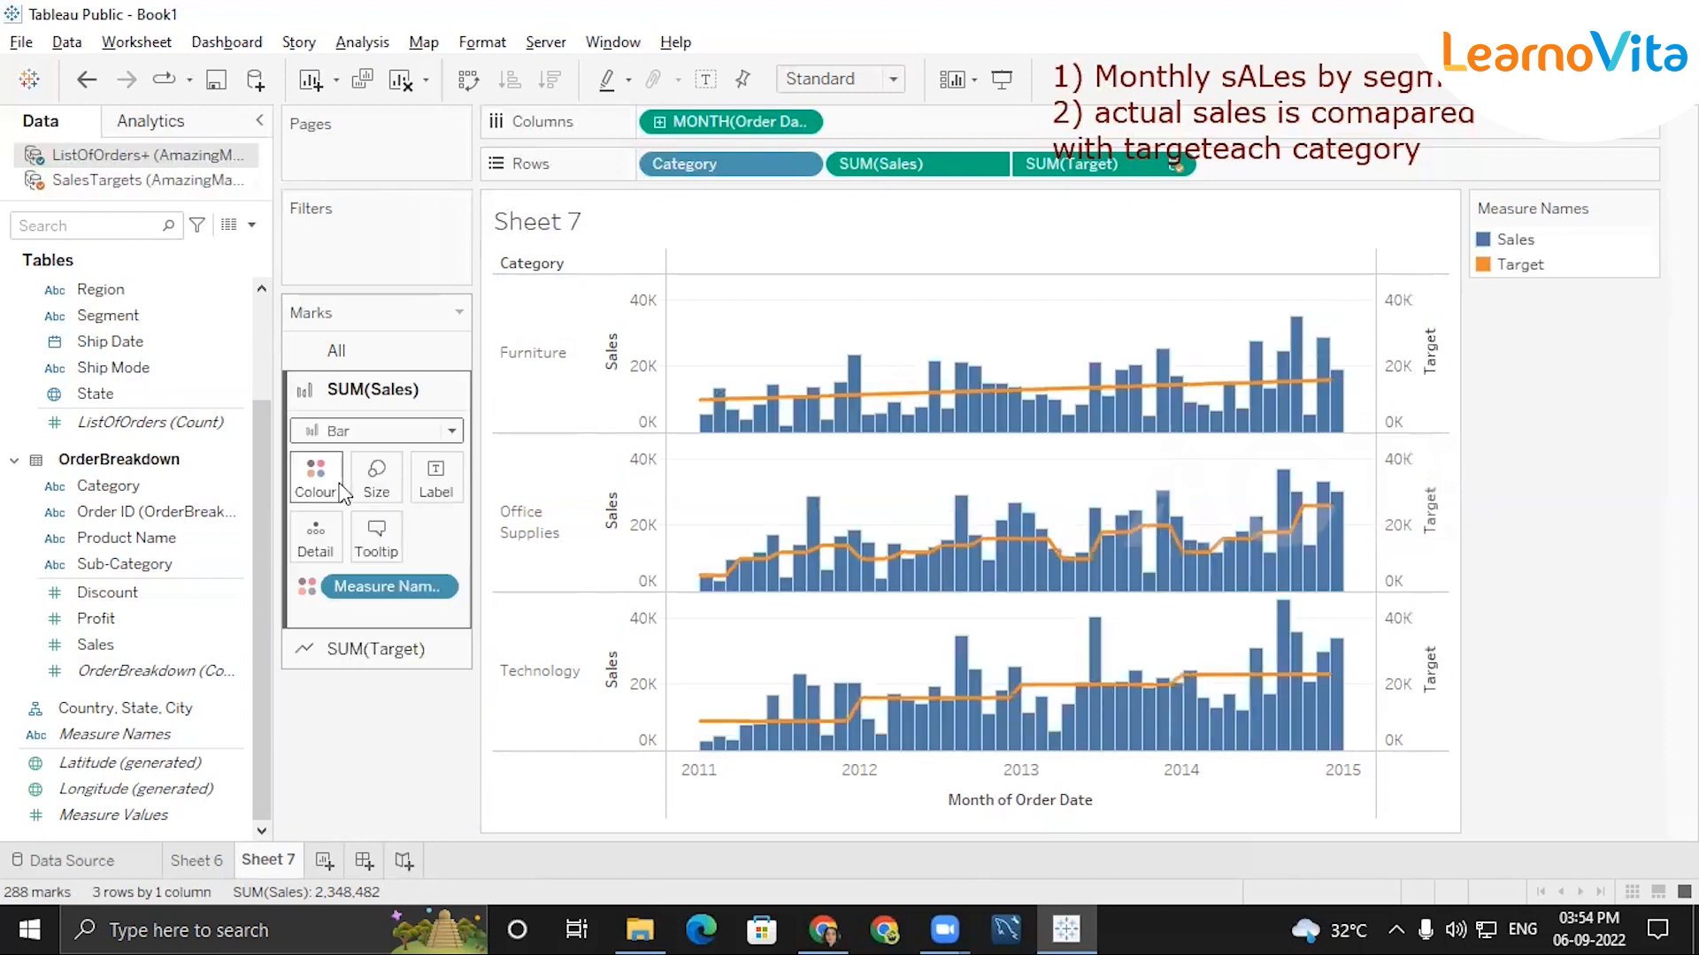
Change the mark type of SUM(Target) to Area.
right_click(1405, 366)
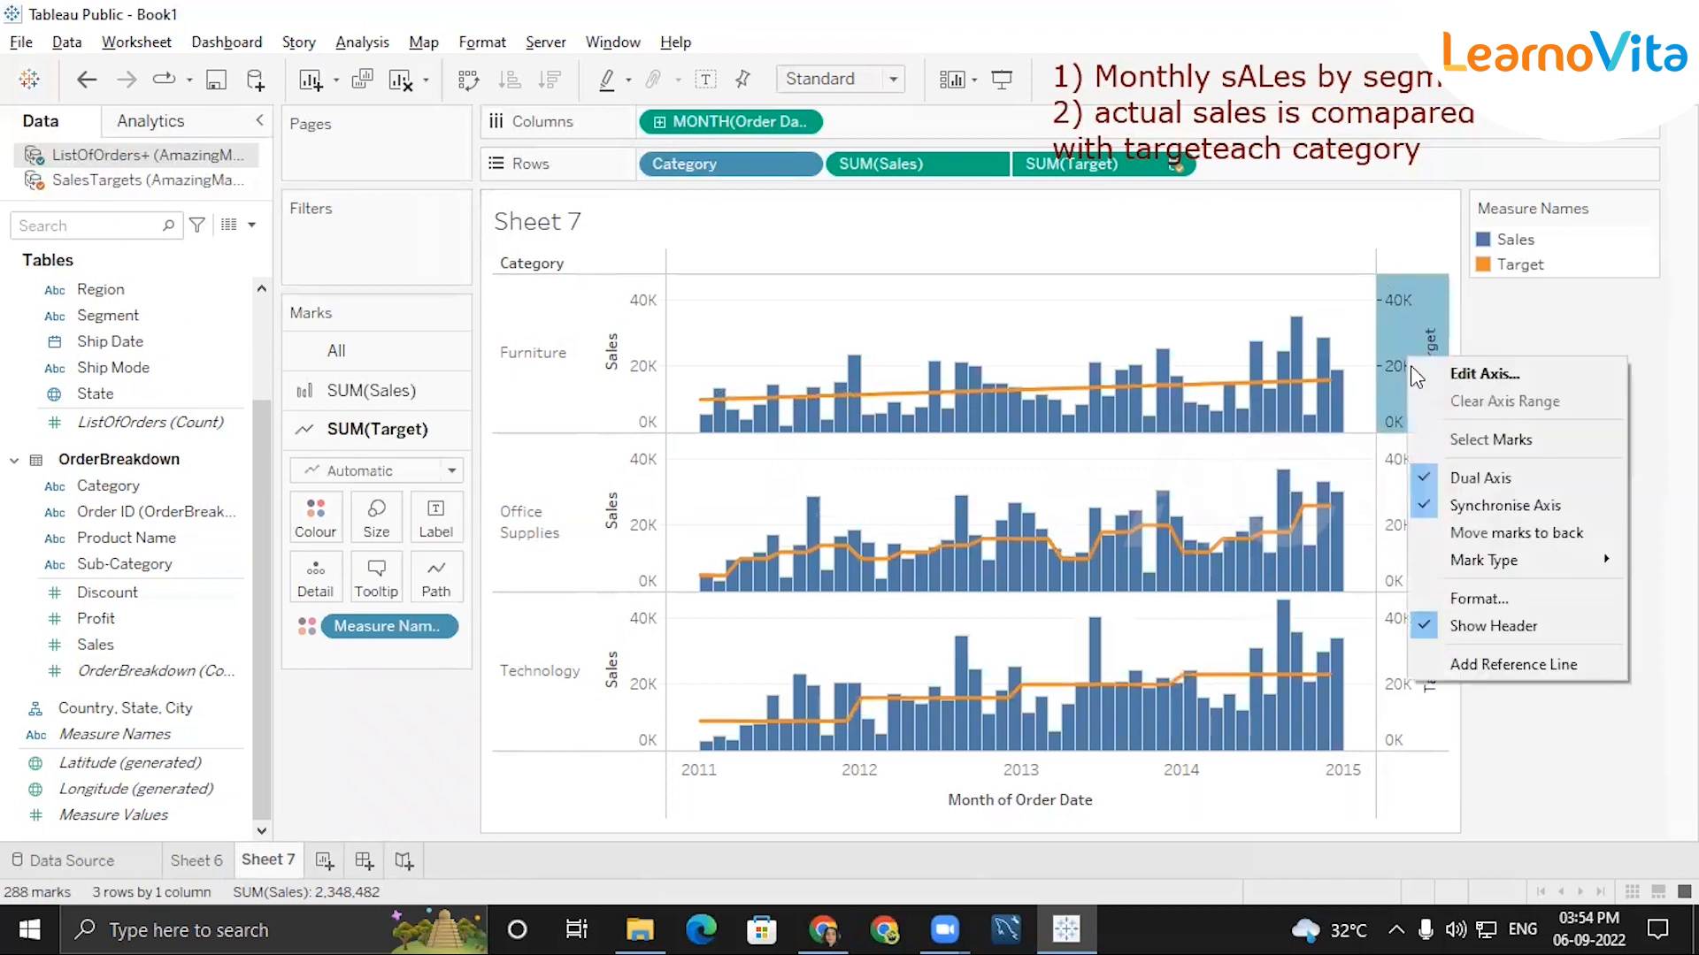
left_click(1439, 827)
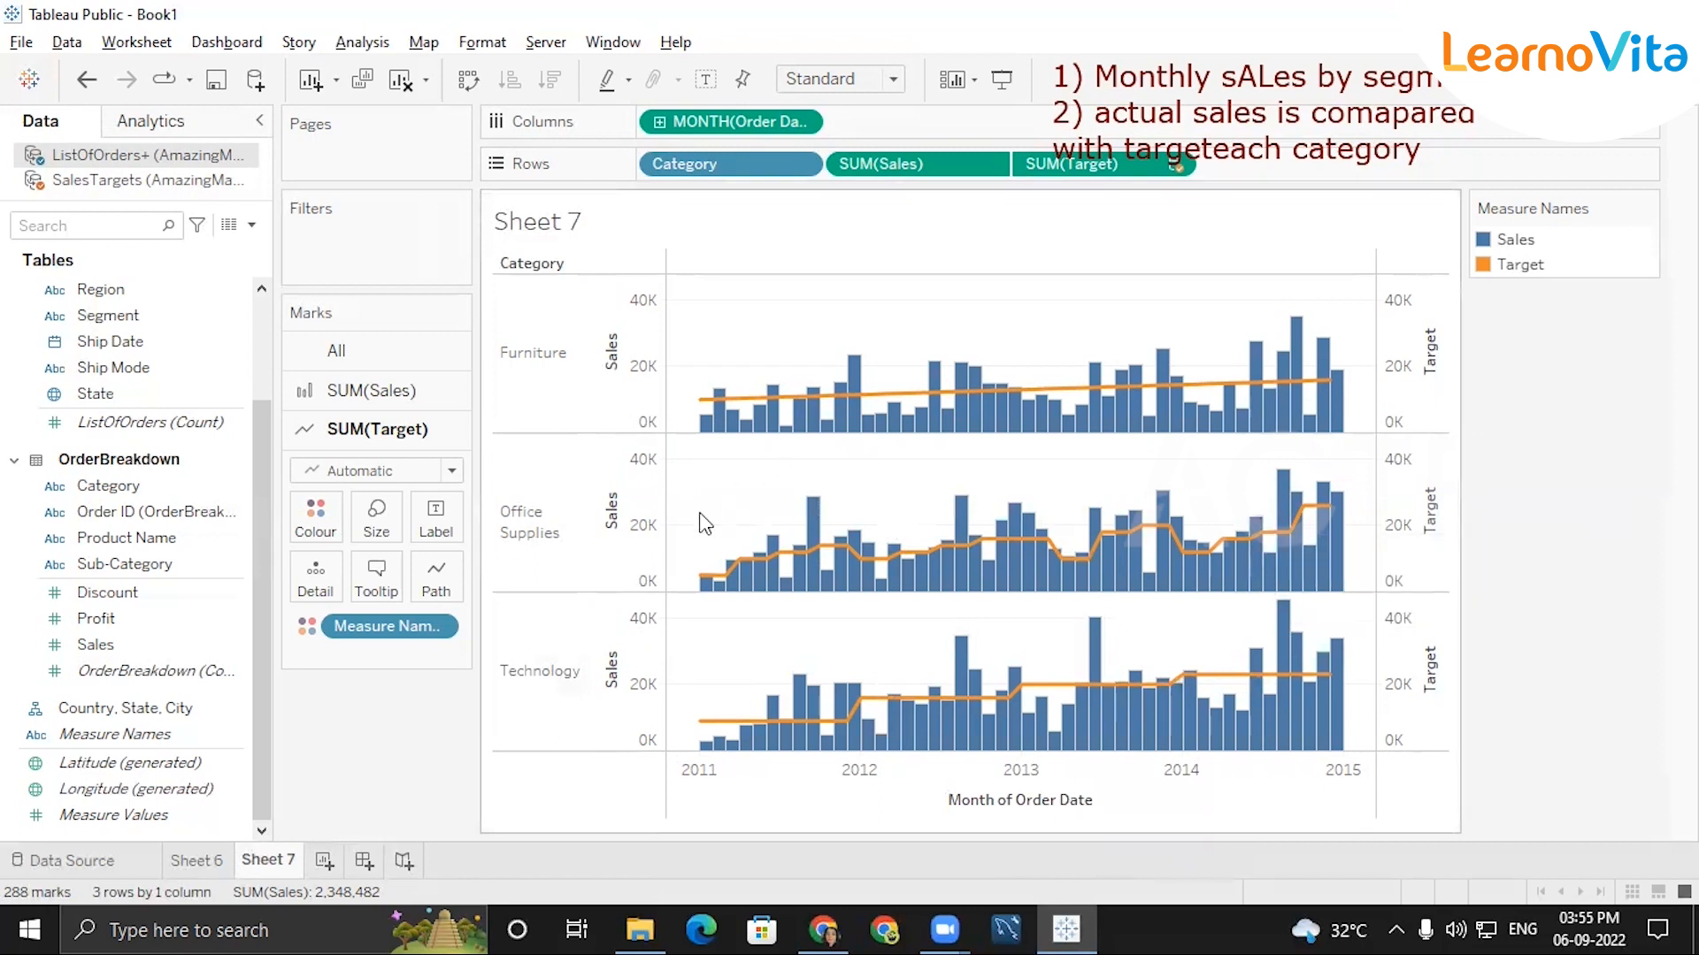
left_click(447, 471)
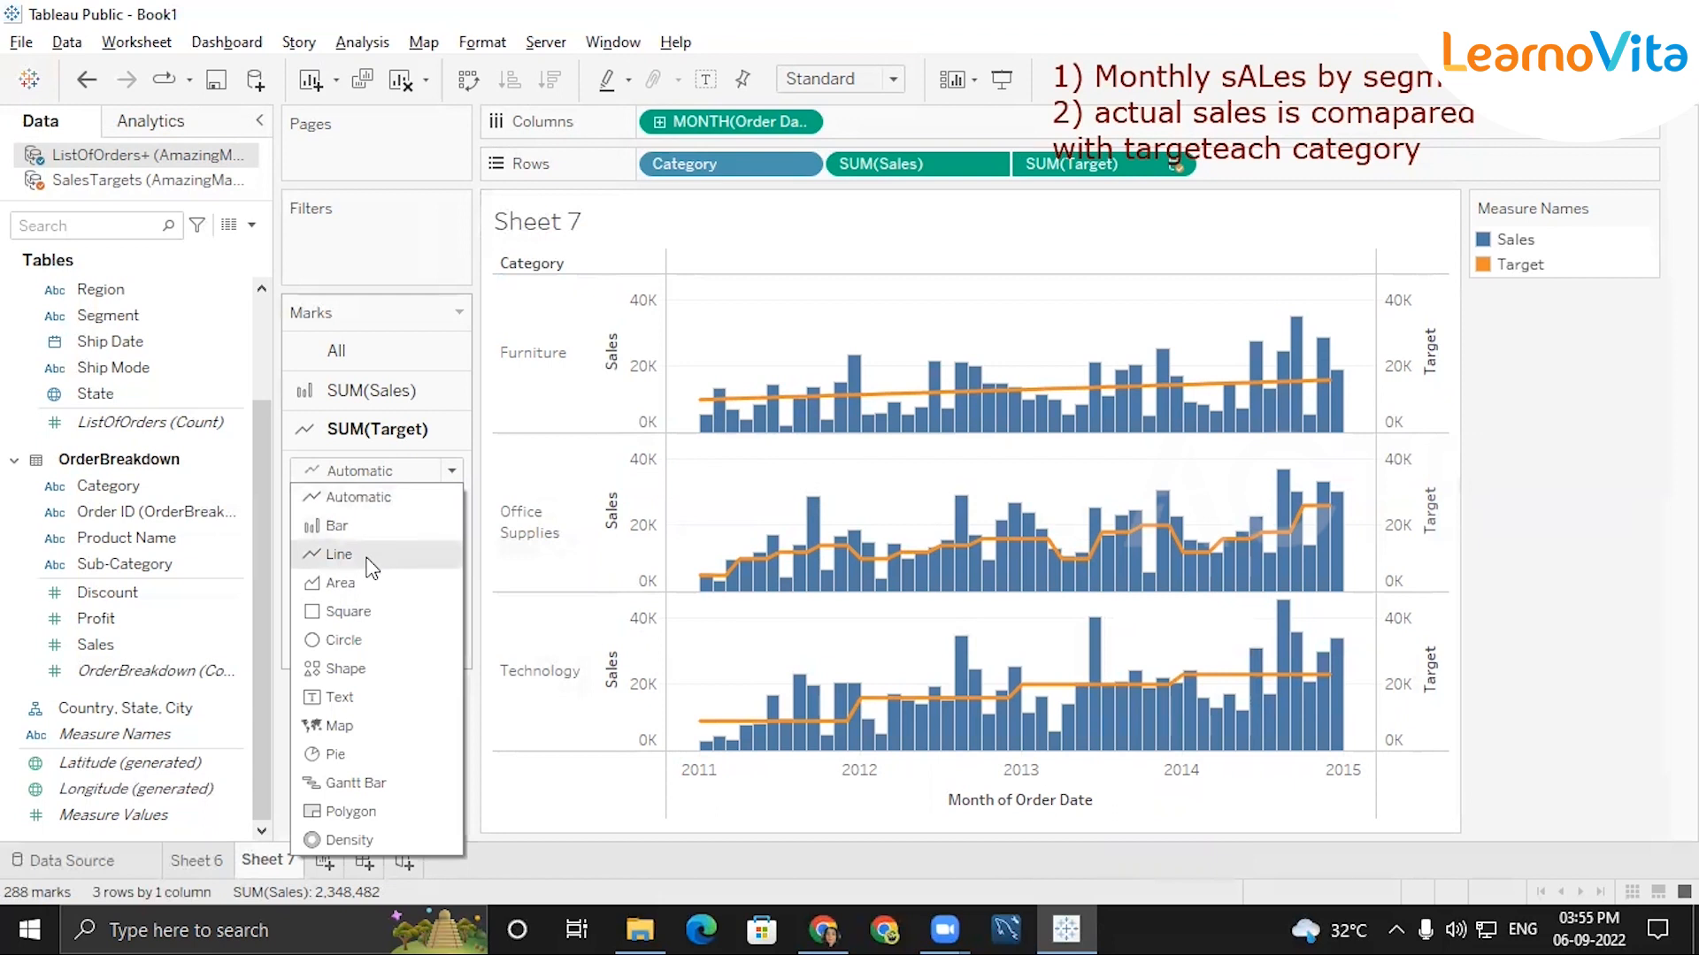
left_click(332, 592)
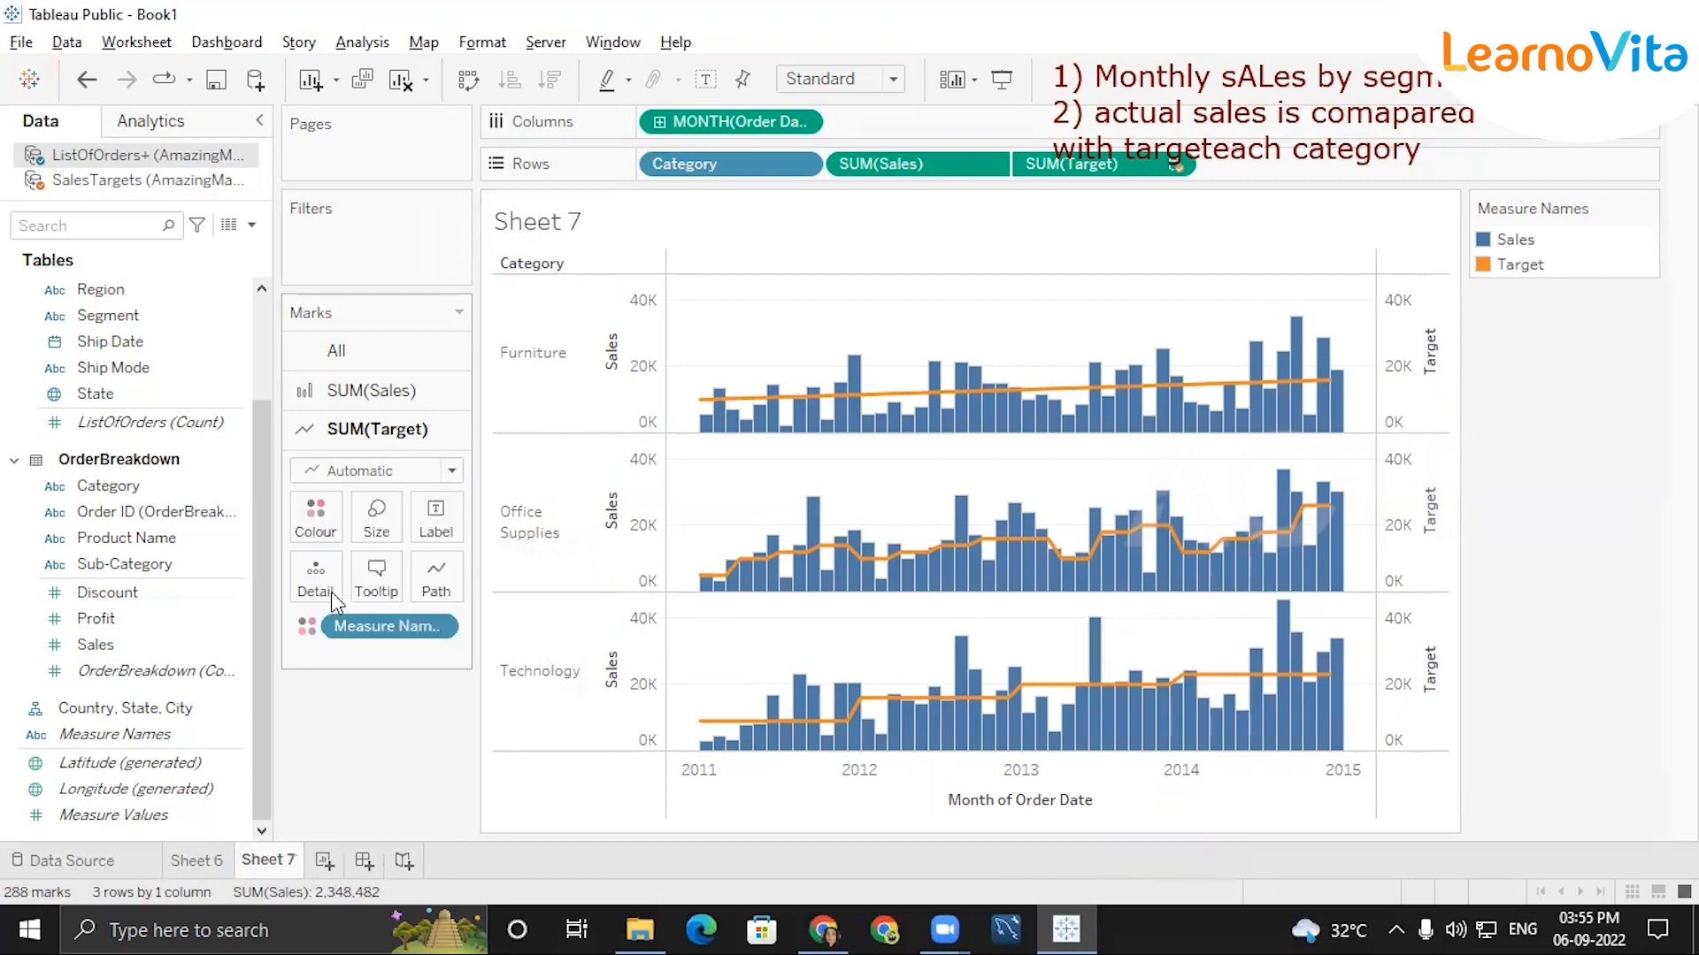
Set the mark type of SUM(Target) to Line and the mark type of SUM(Sales) to Area.
left_click(425, 471)
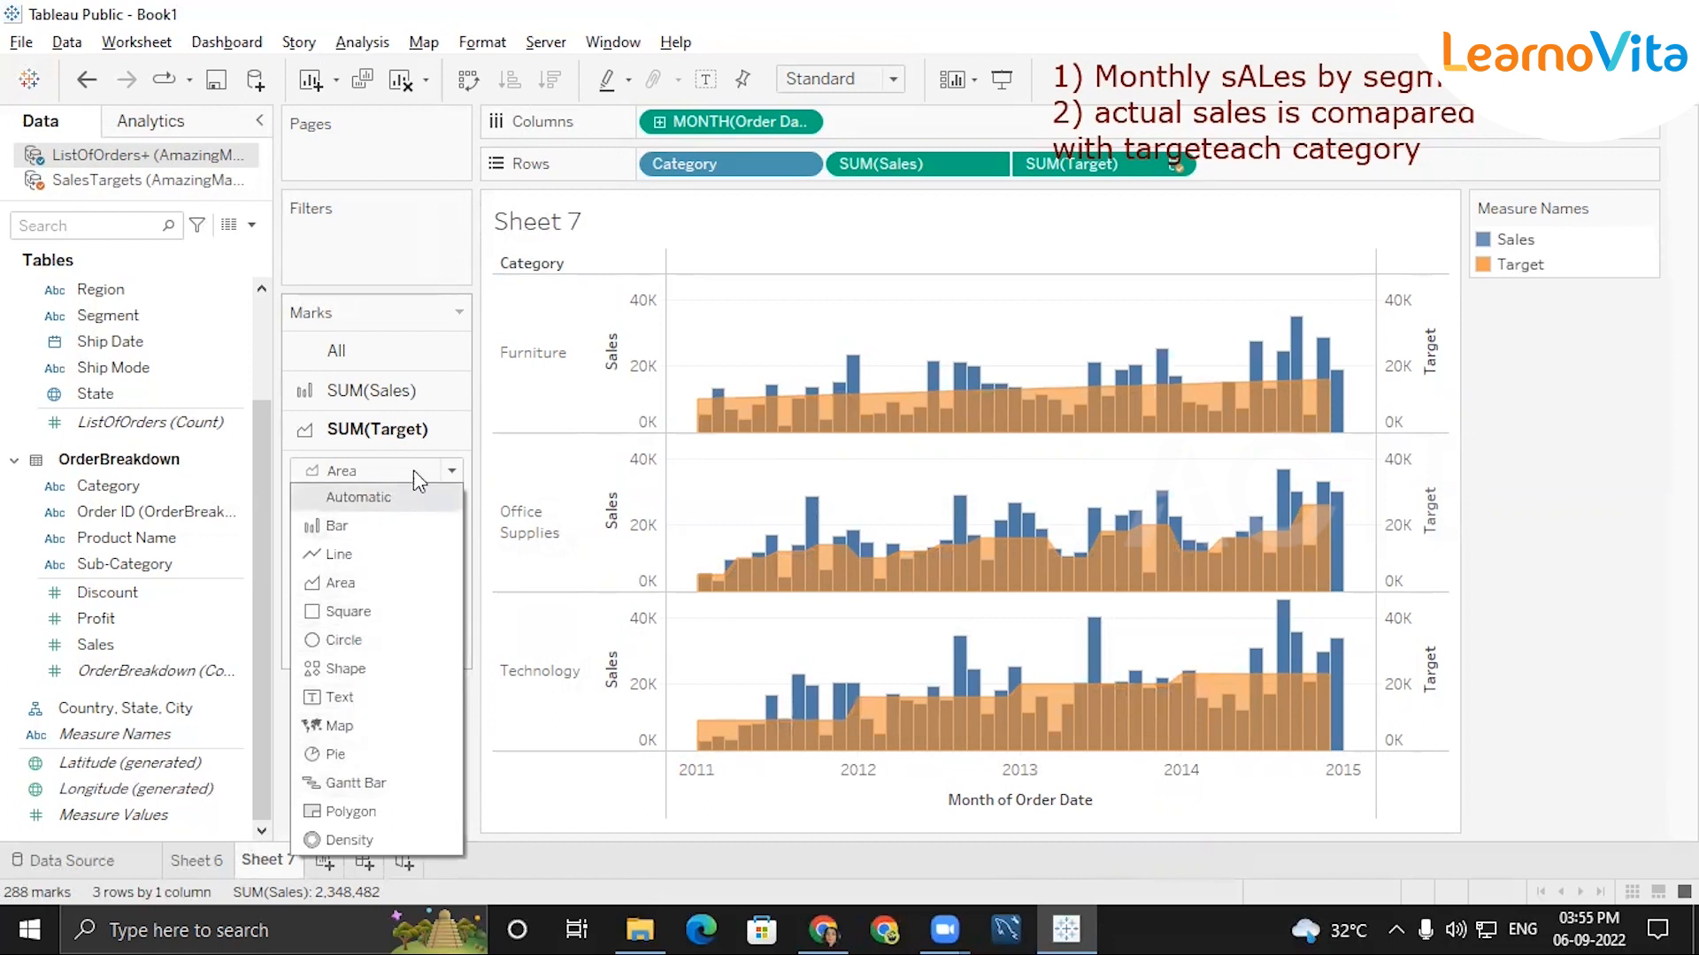
left_click(370, 552)
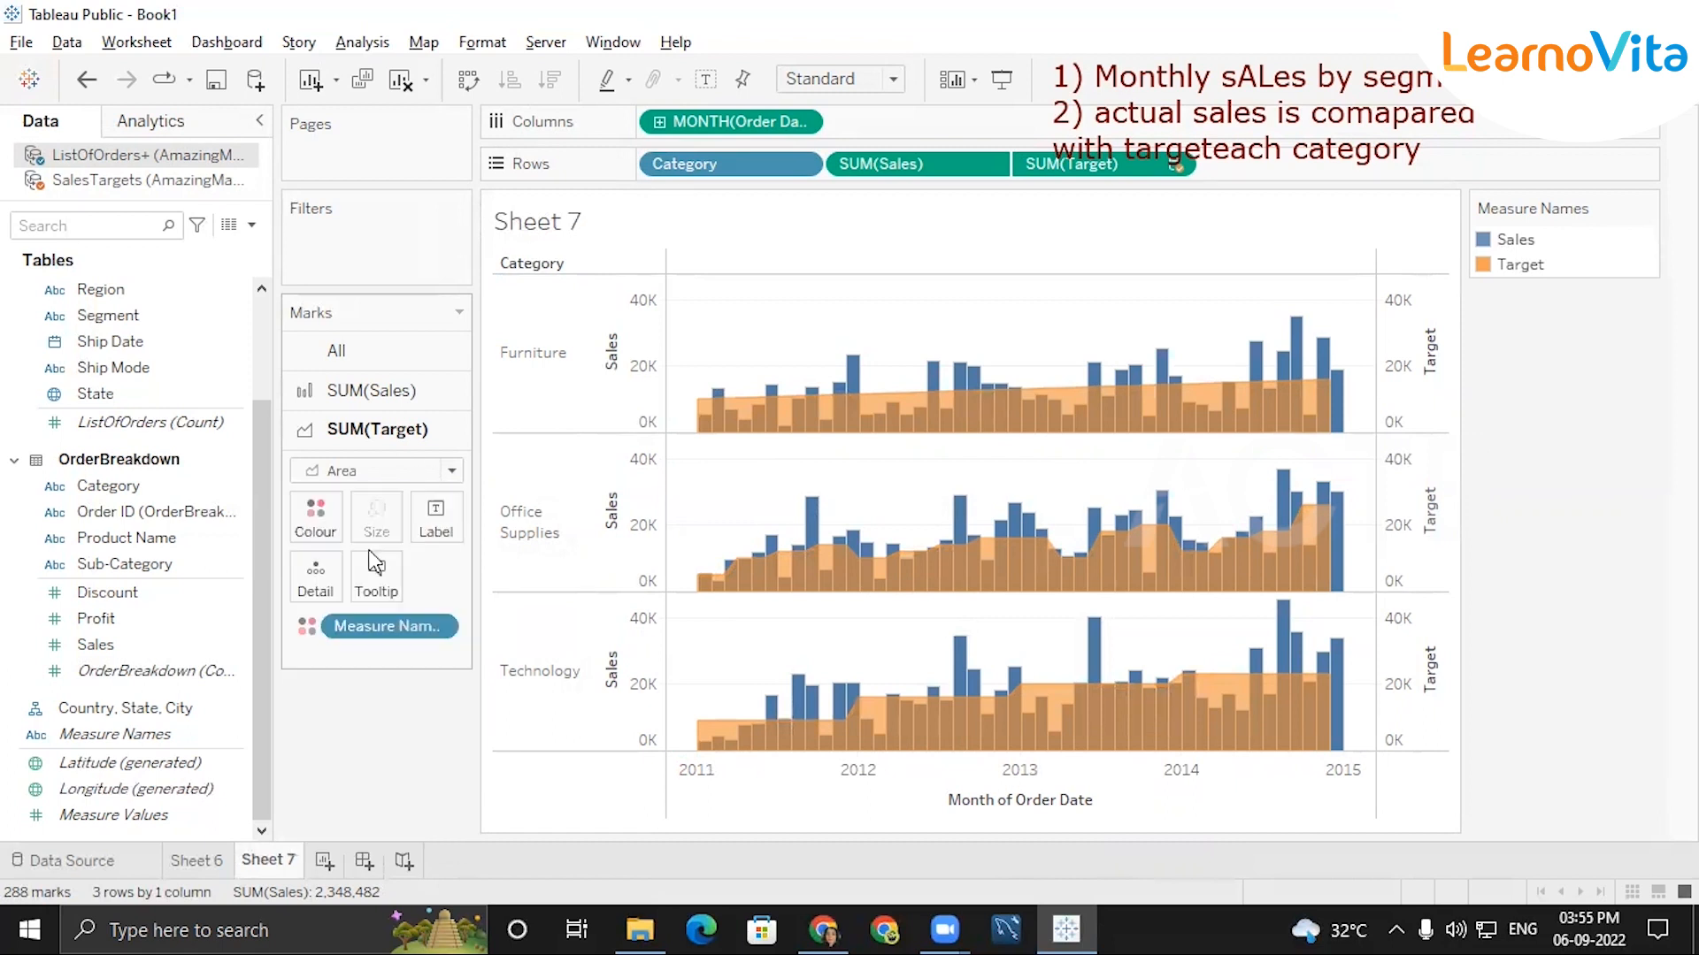
left_click(423, 390)
left_click(431, 435)
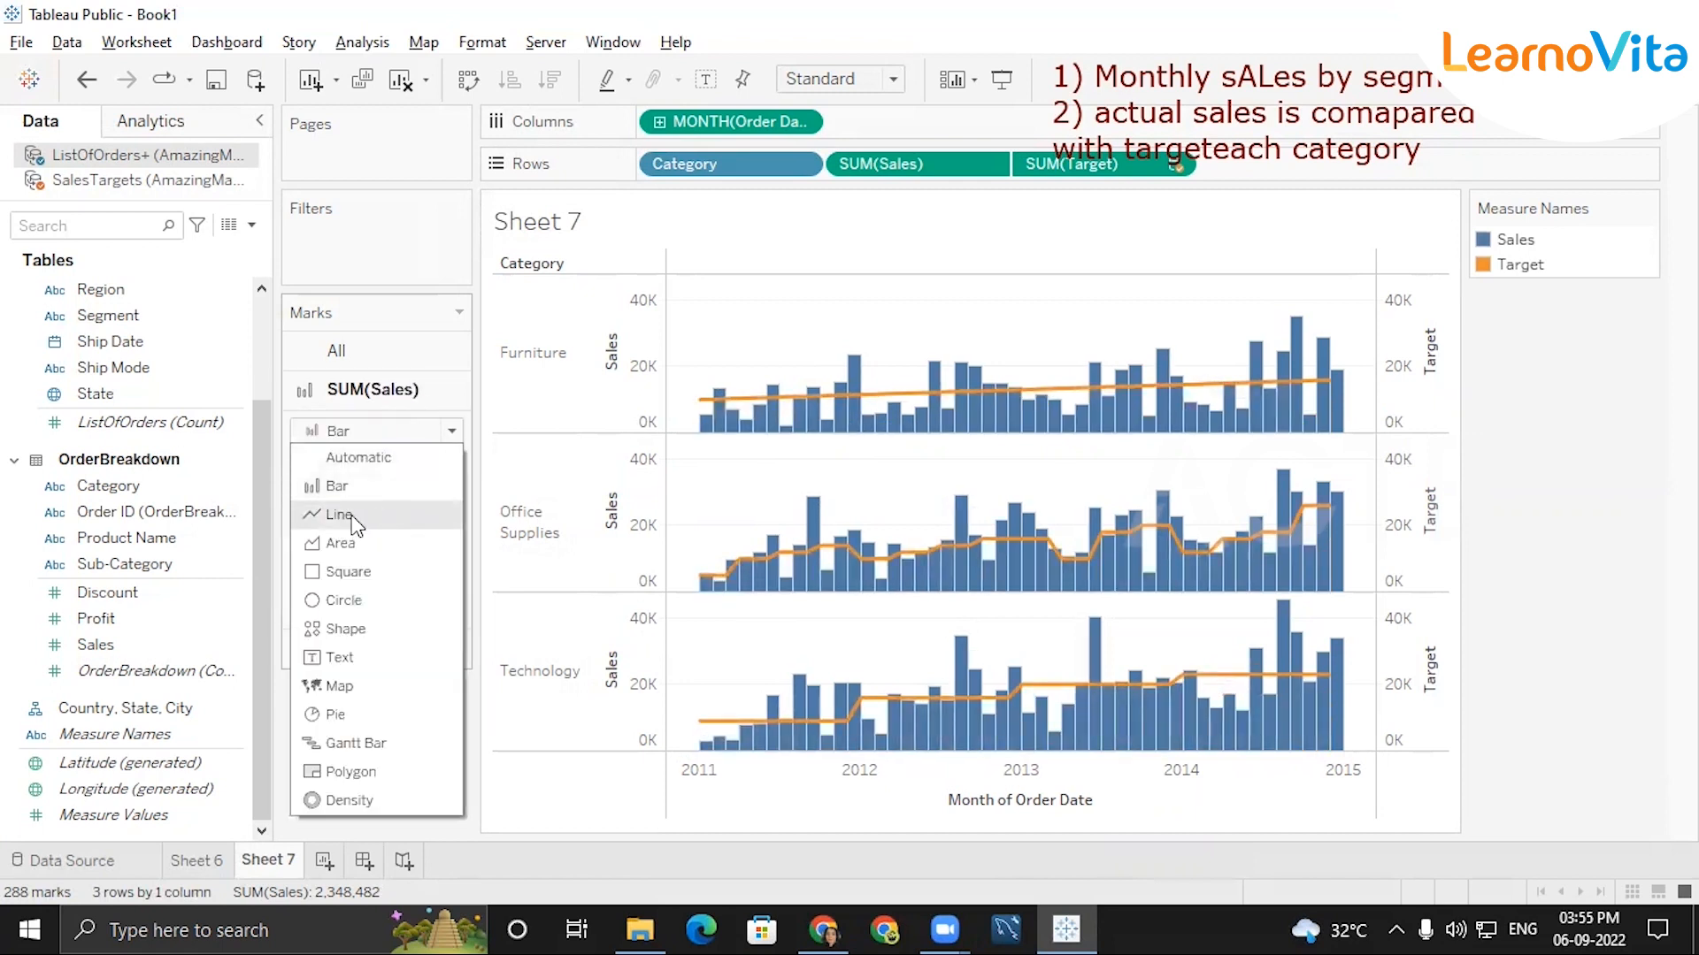
left_click(343, 543)
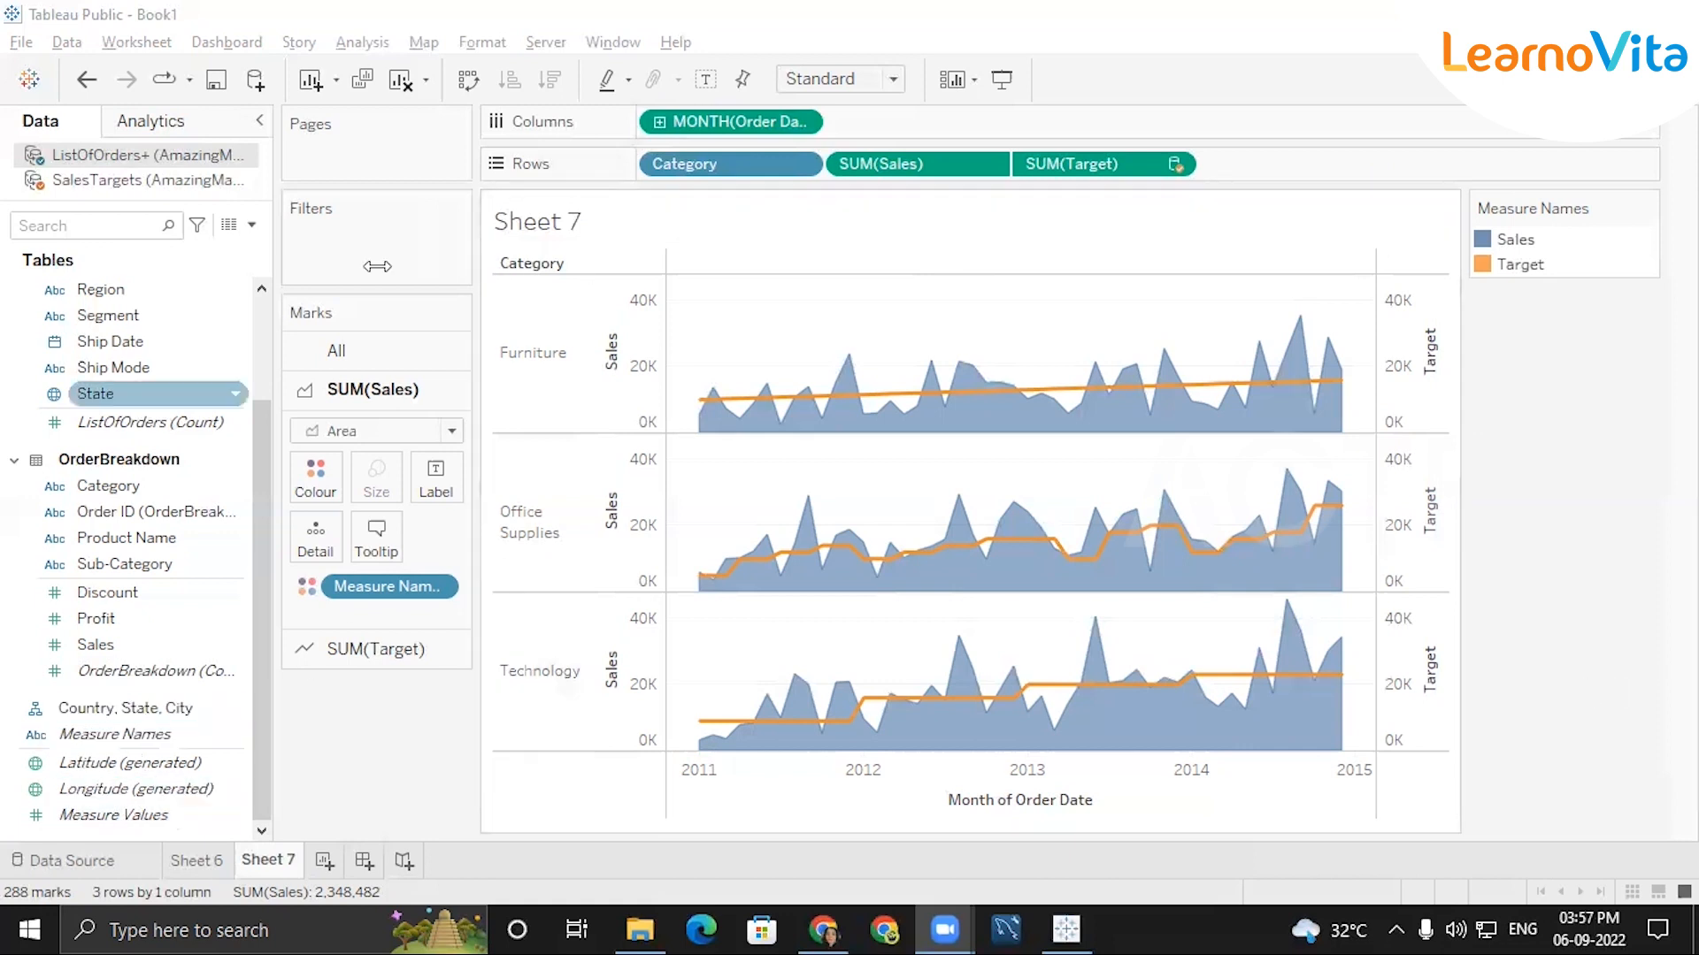
Turn off the synchronisation of the Target axis with the Sales axis, and turn it back on.
mouse_move(1184, 382)
mouse_move(1313, 413)
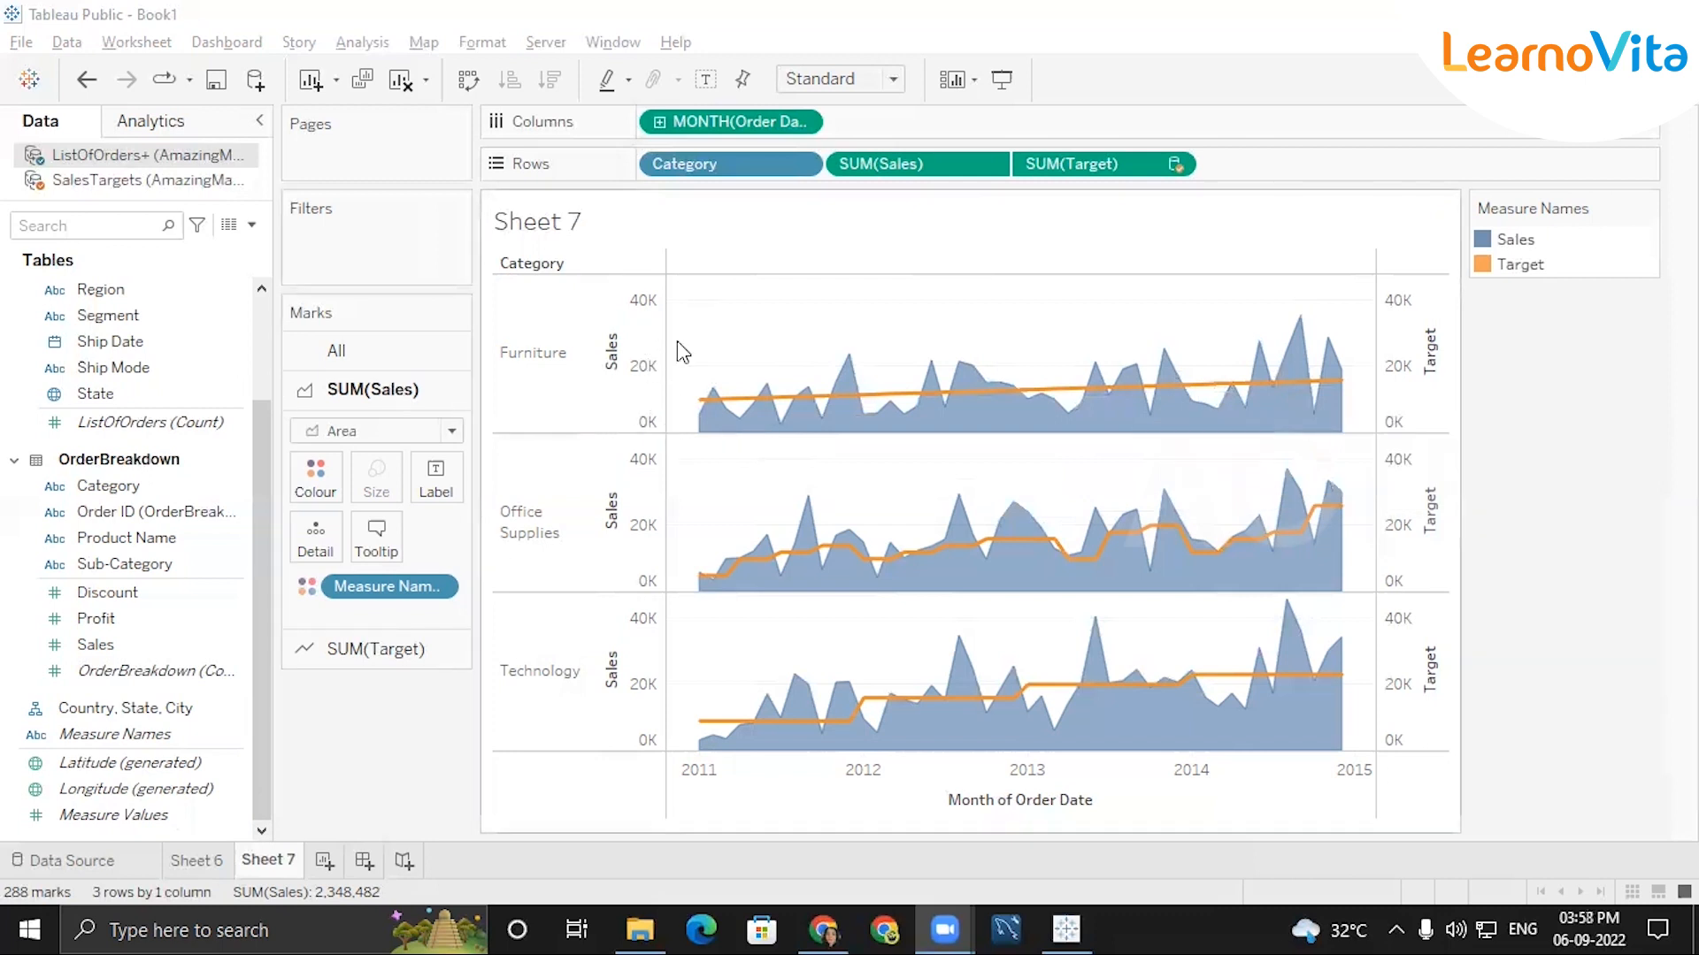
right_click(1420, 392)
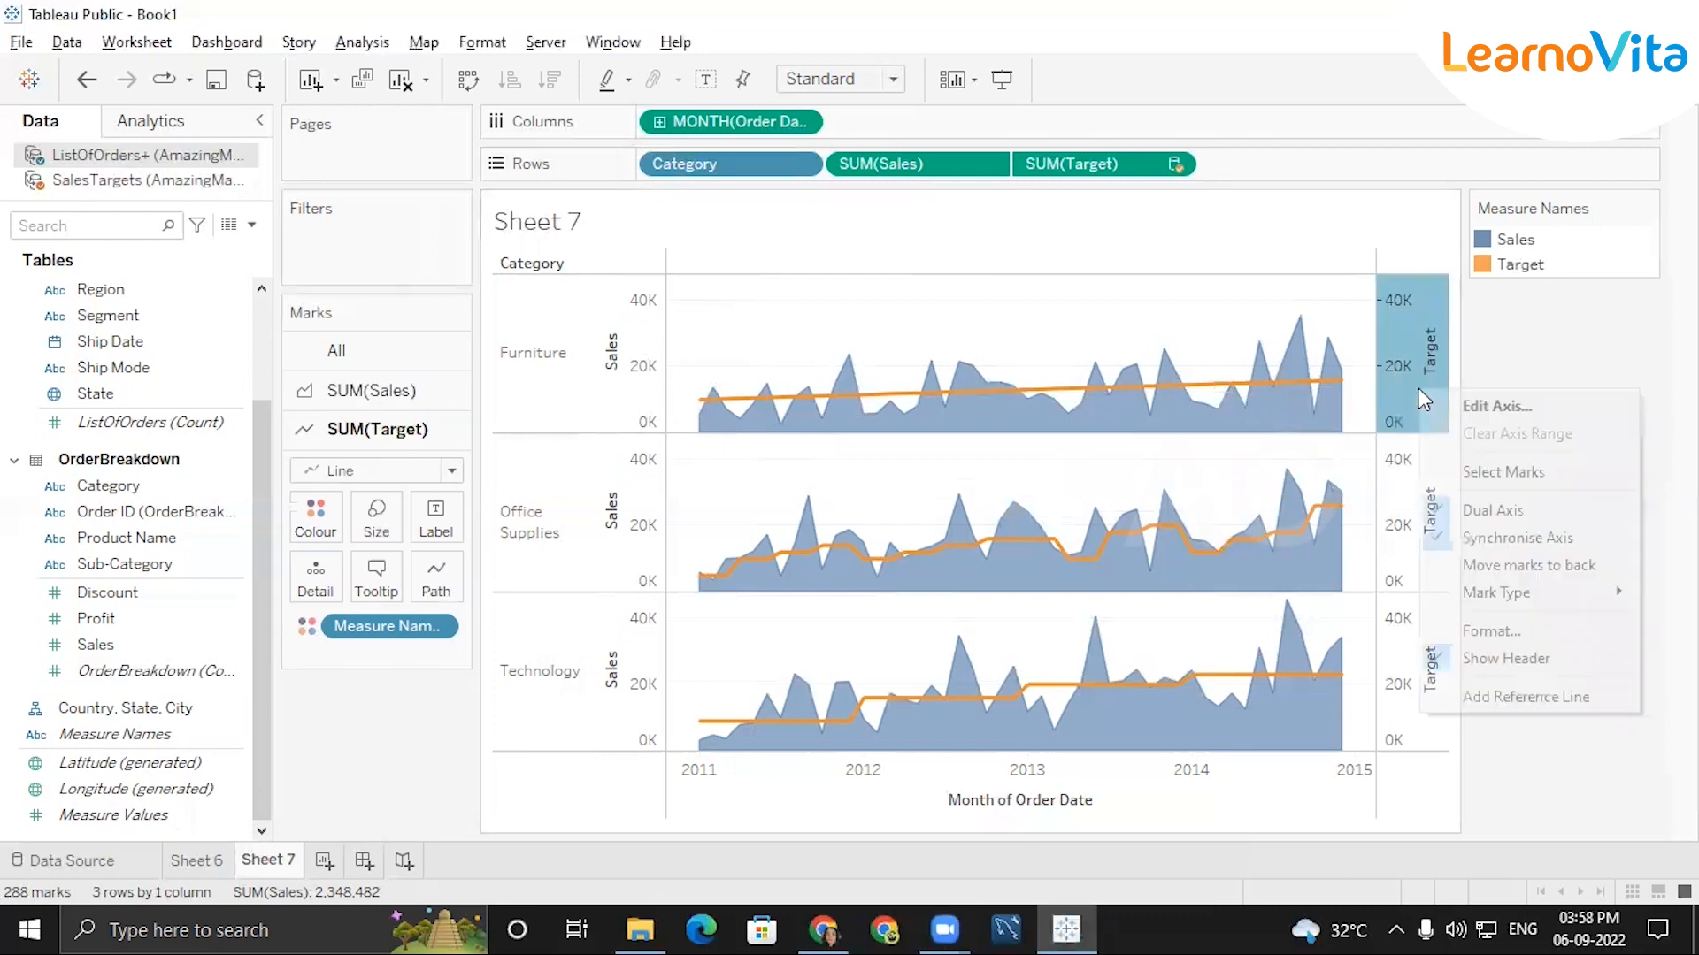
left_click(1436, 538)
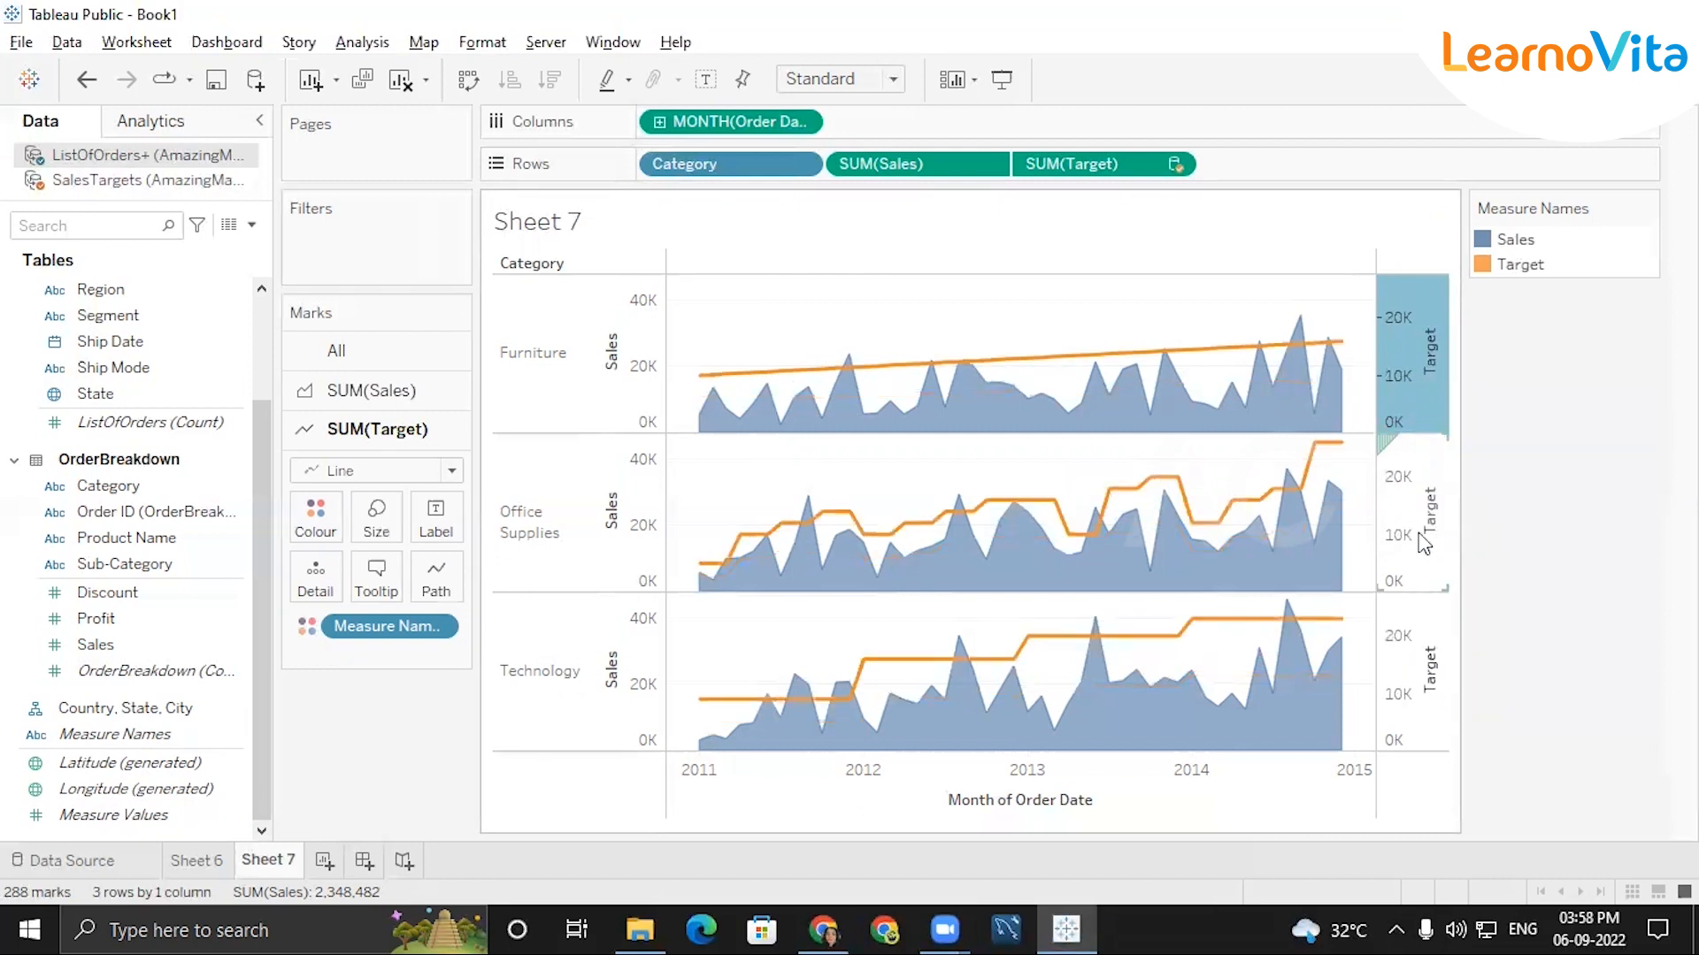
right_click(1400, 409)
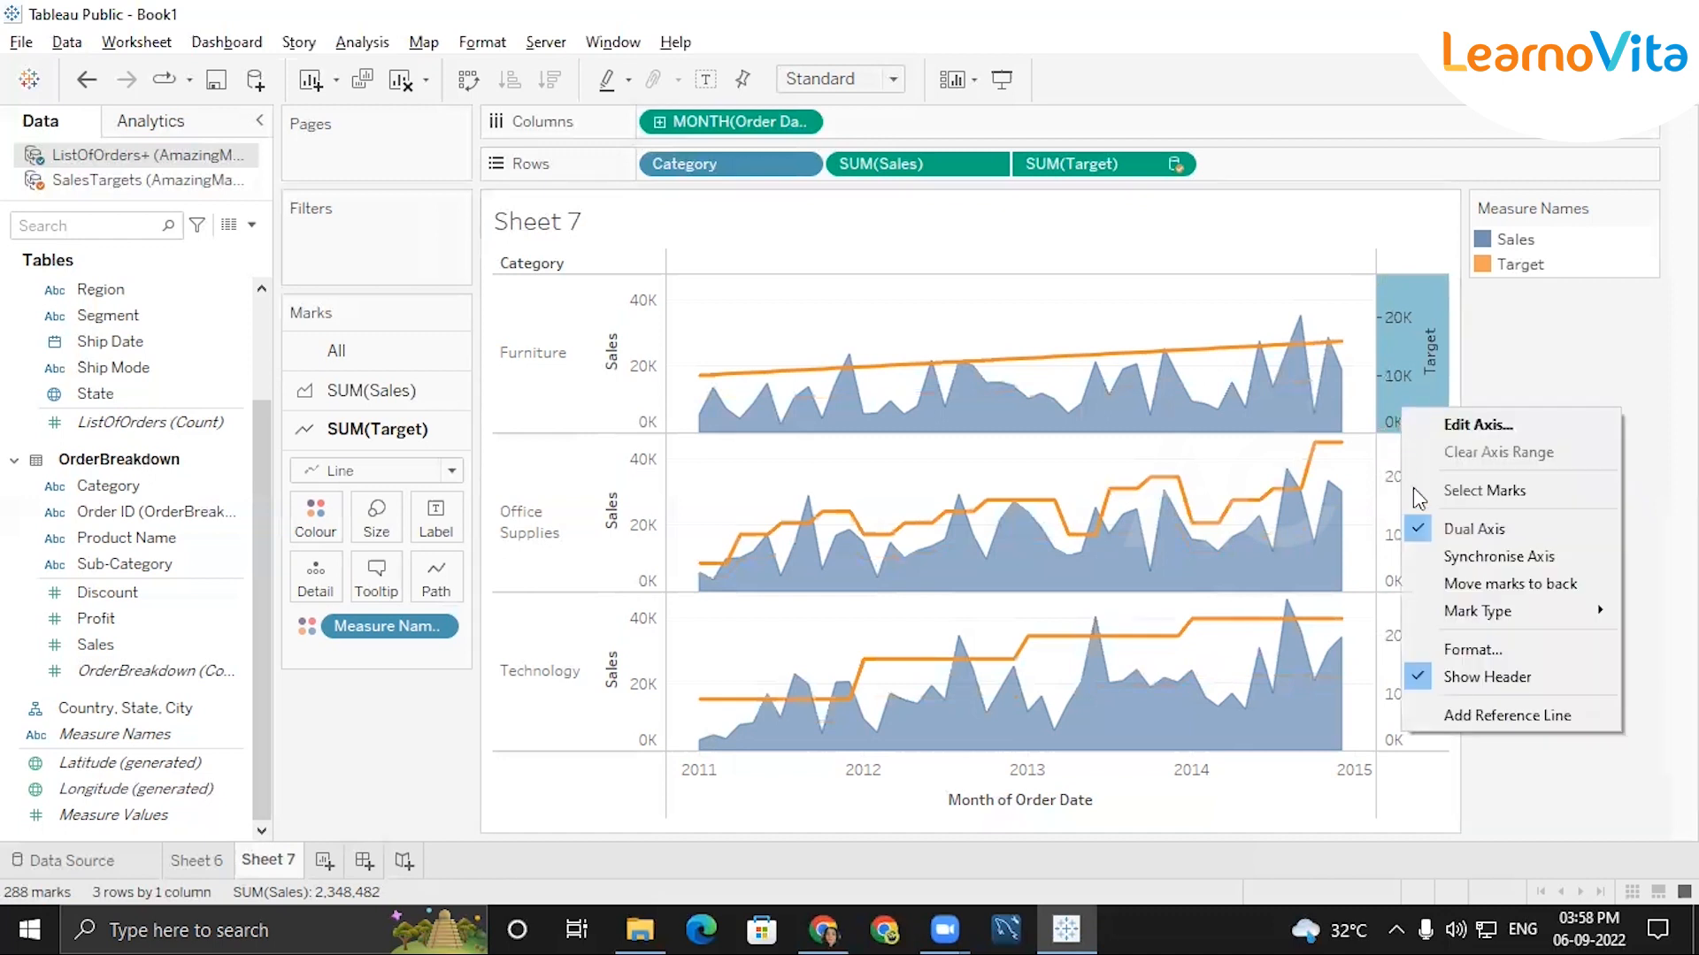
left_click(1494, 564)
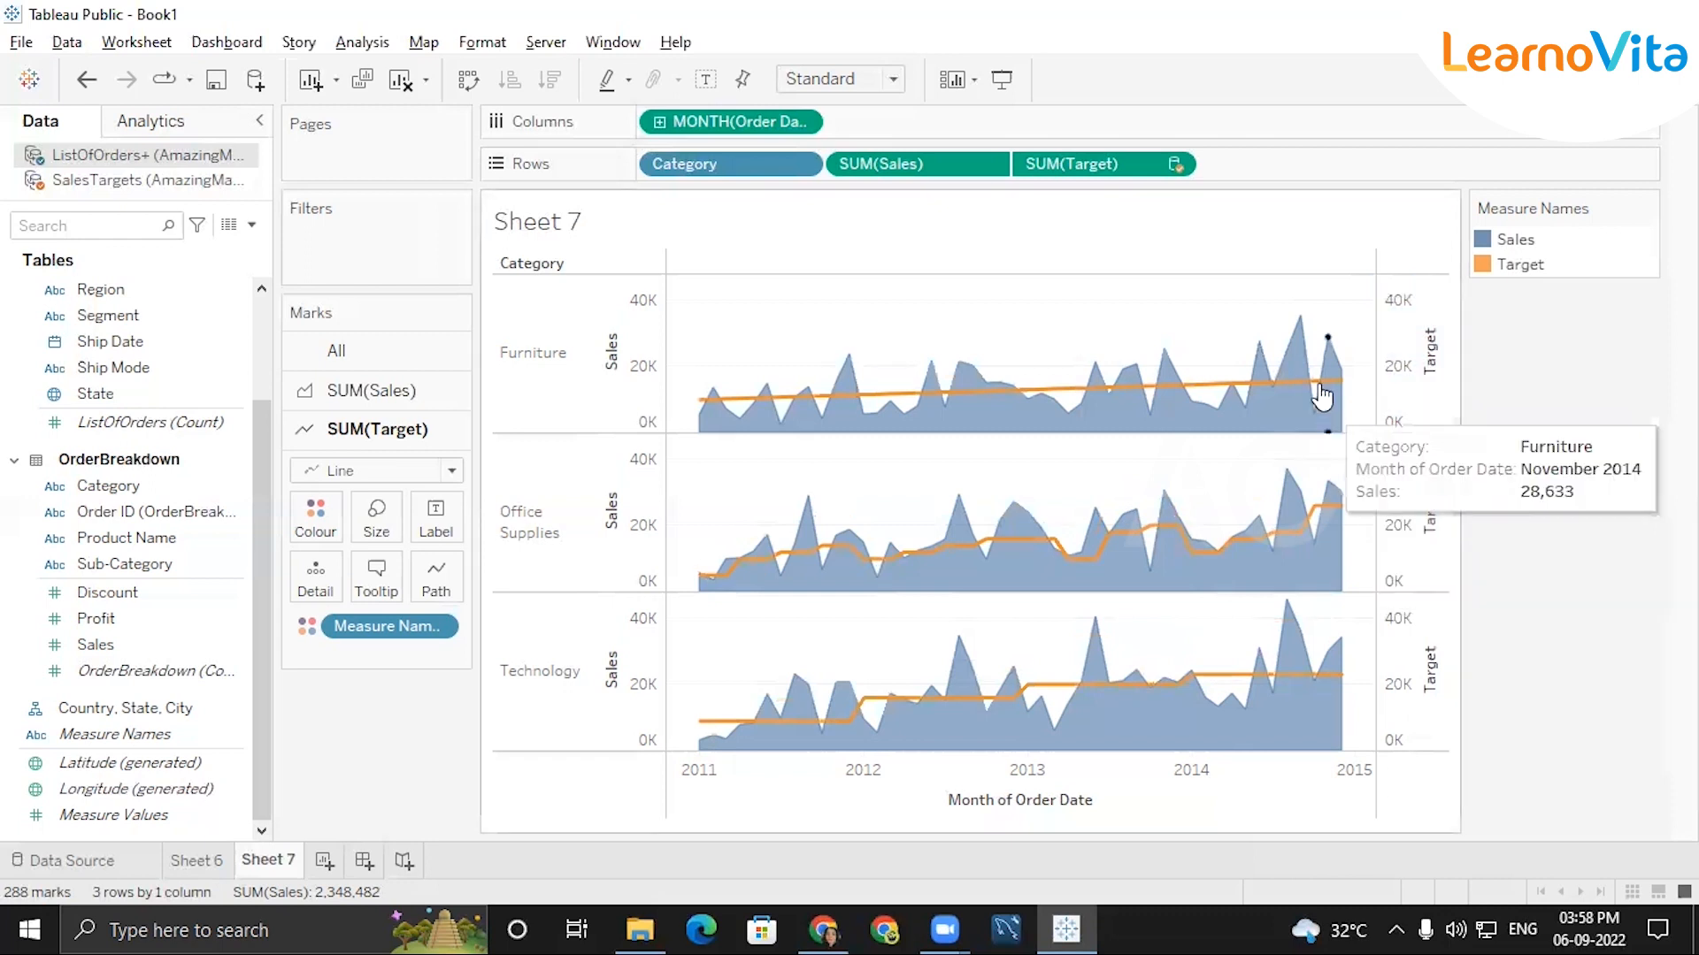
Try the step and jump line types for the SUM(Target) path, and return it to Linear.
mouse_move(832, 567)
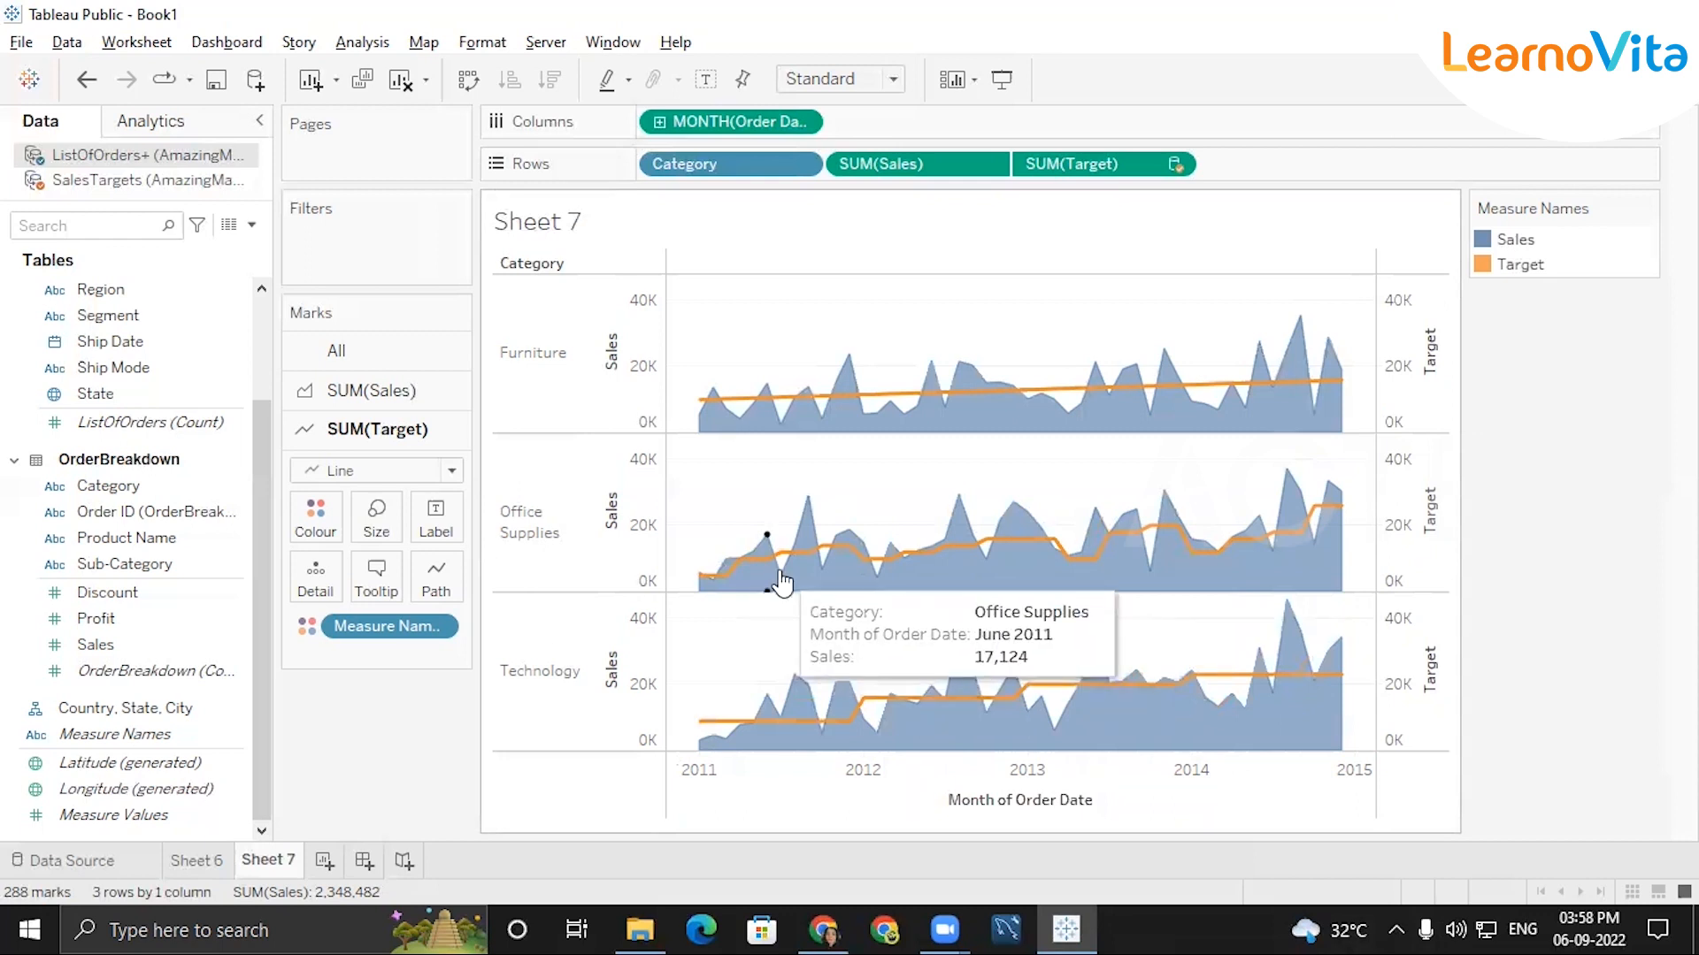
left_click(433, 591)
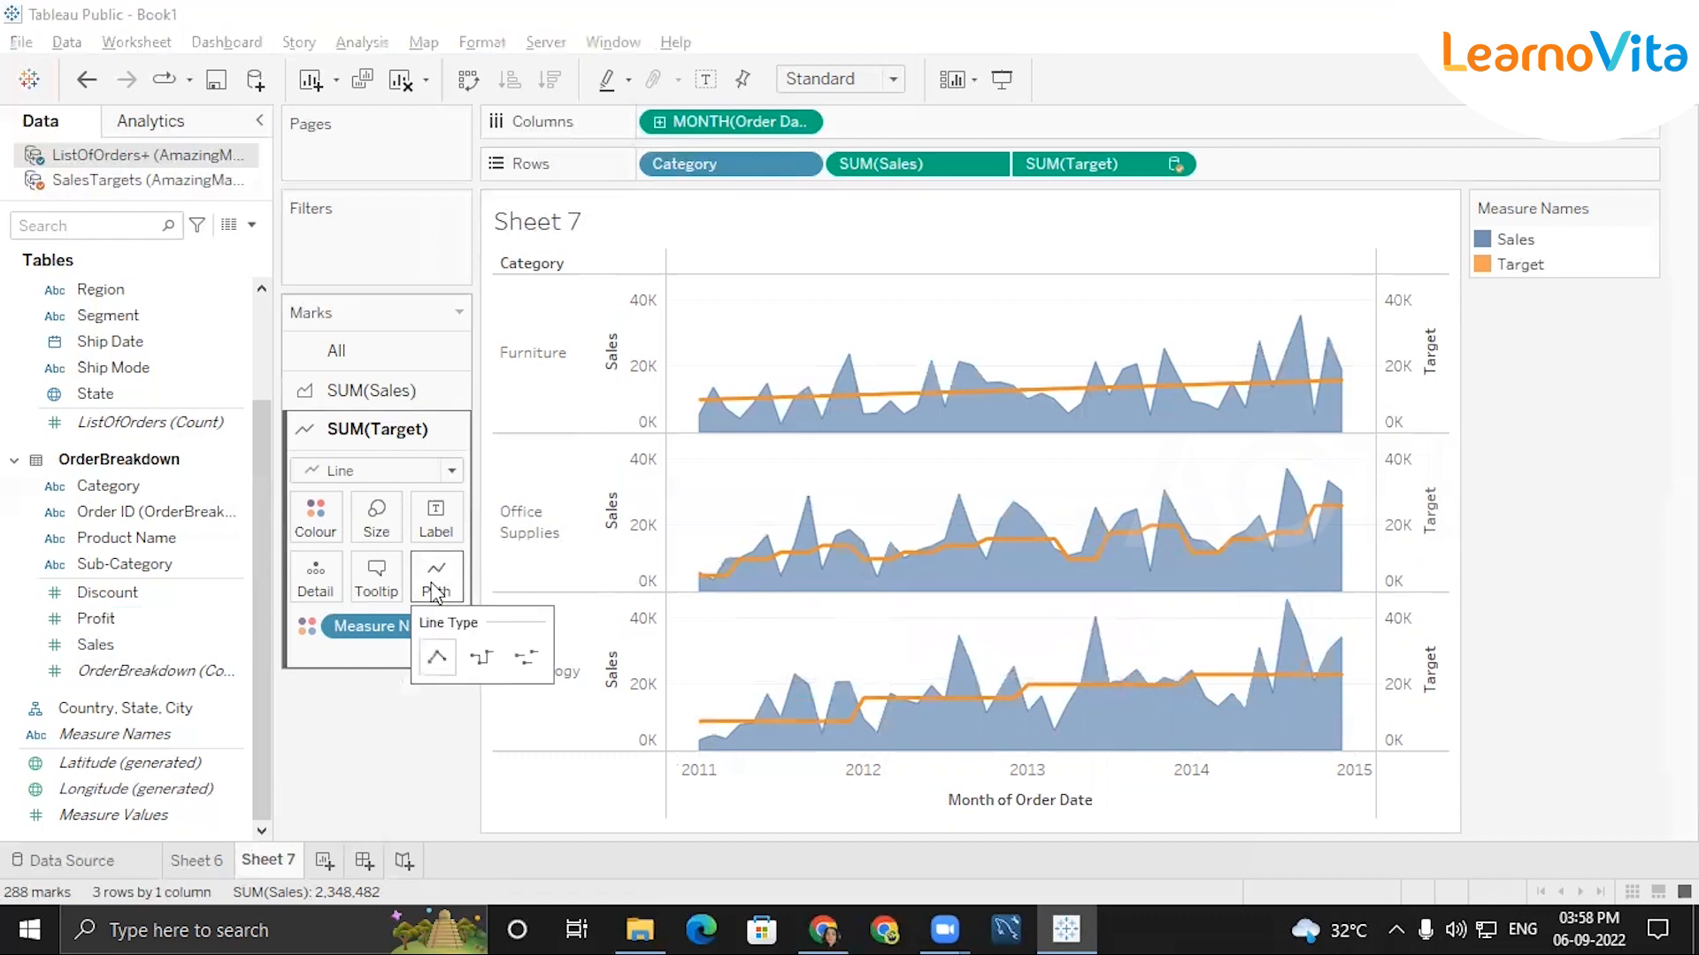
left_click(478, 660)
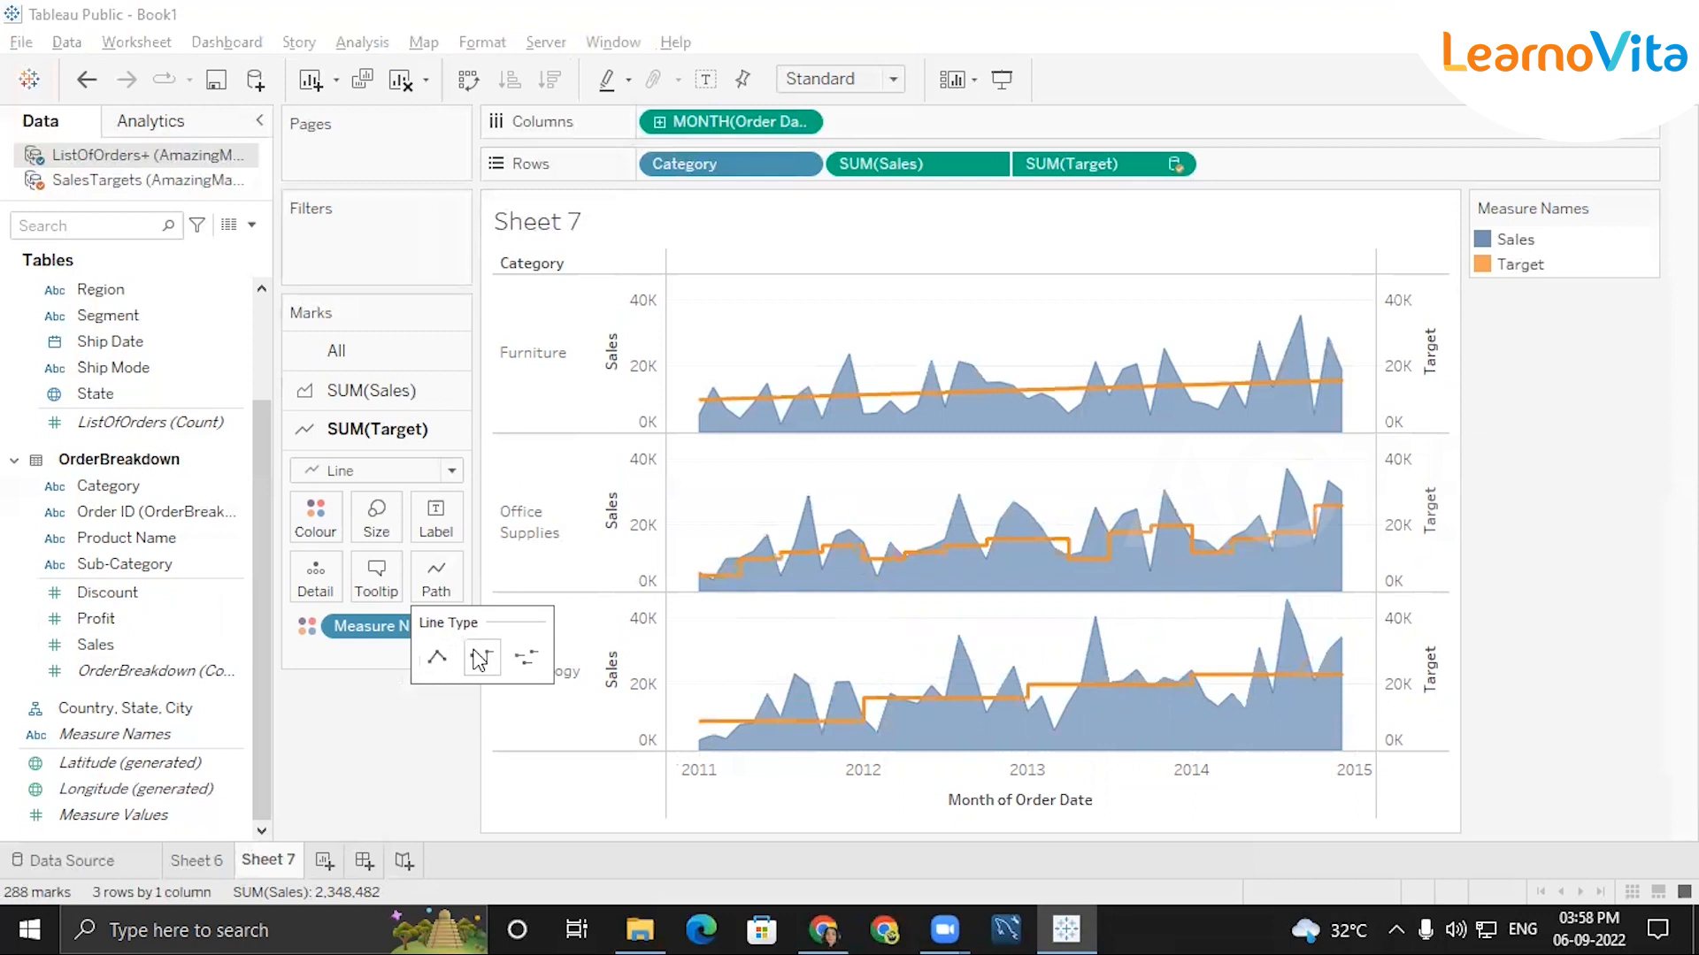
left_click(534, 666)
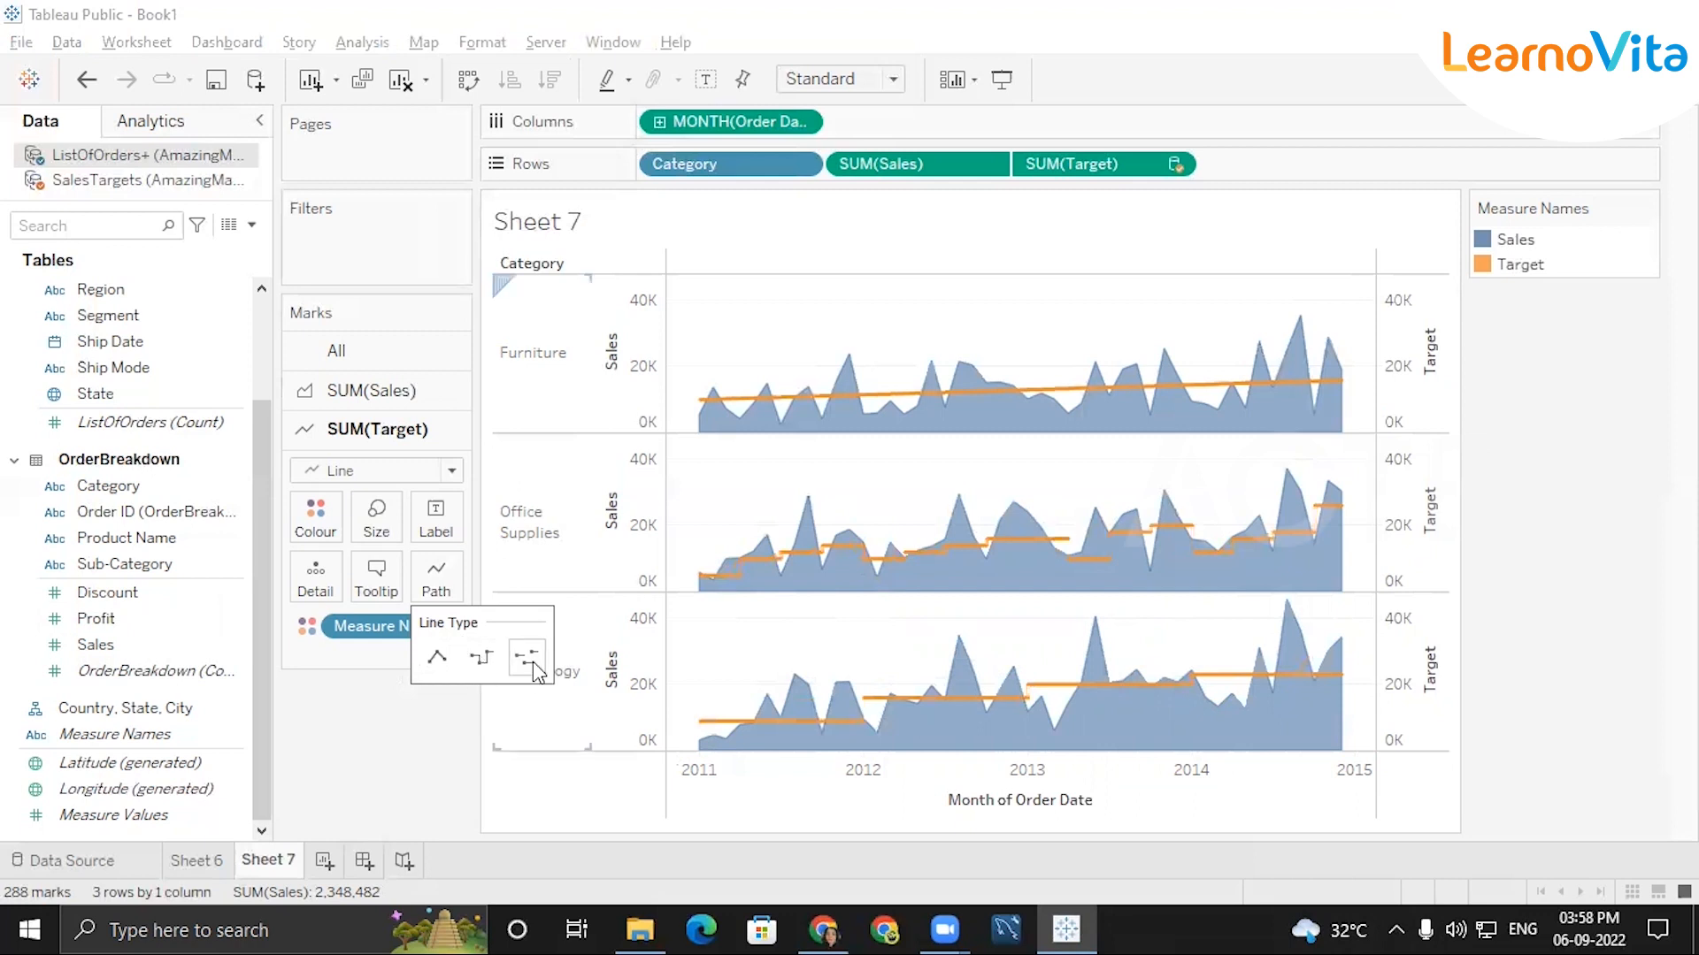
left_click(480, 658)
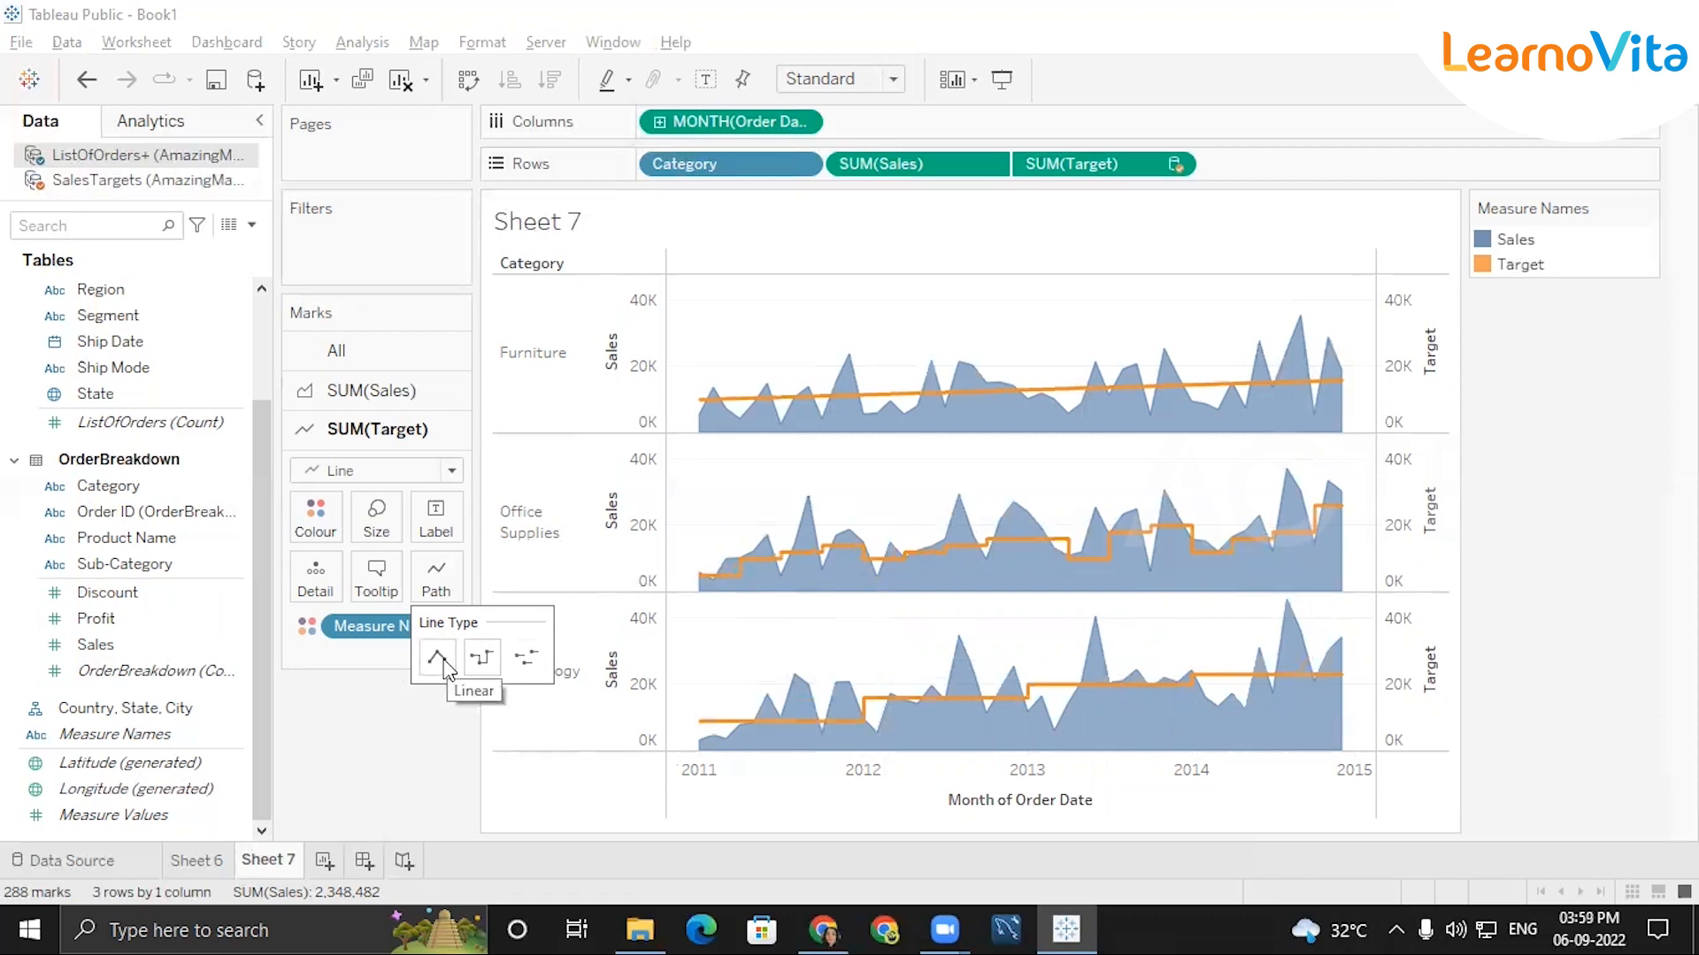
left_click(444, 670)
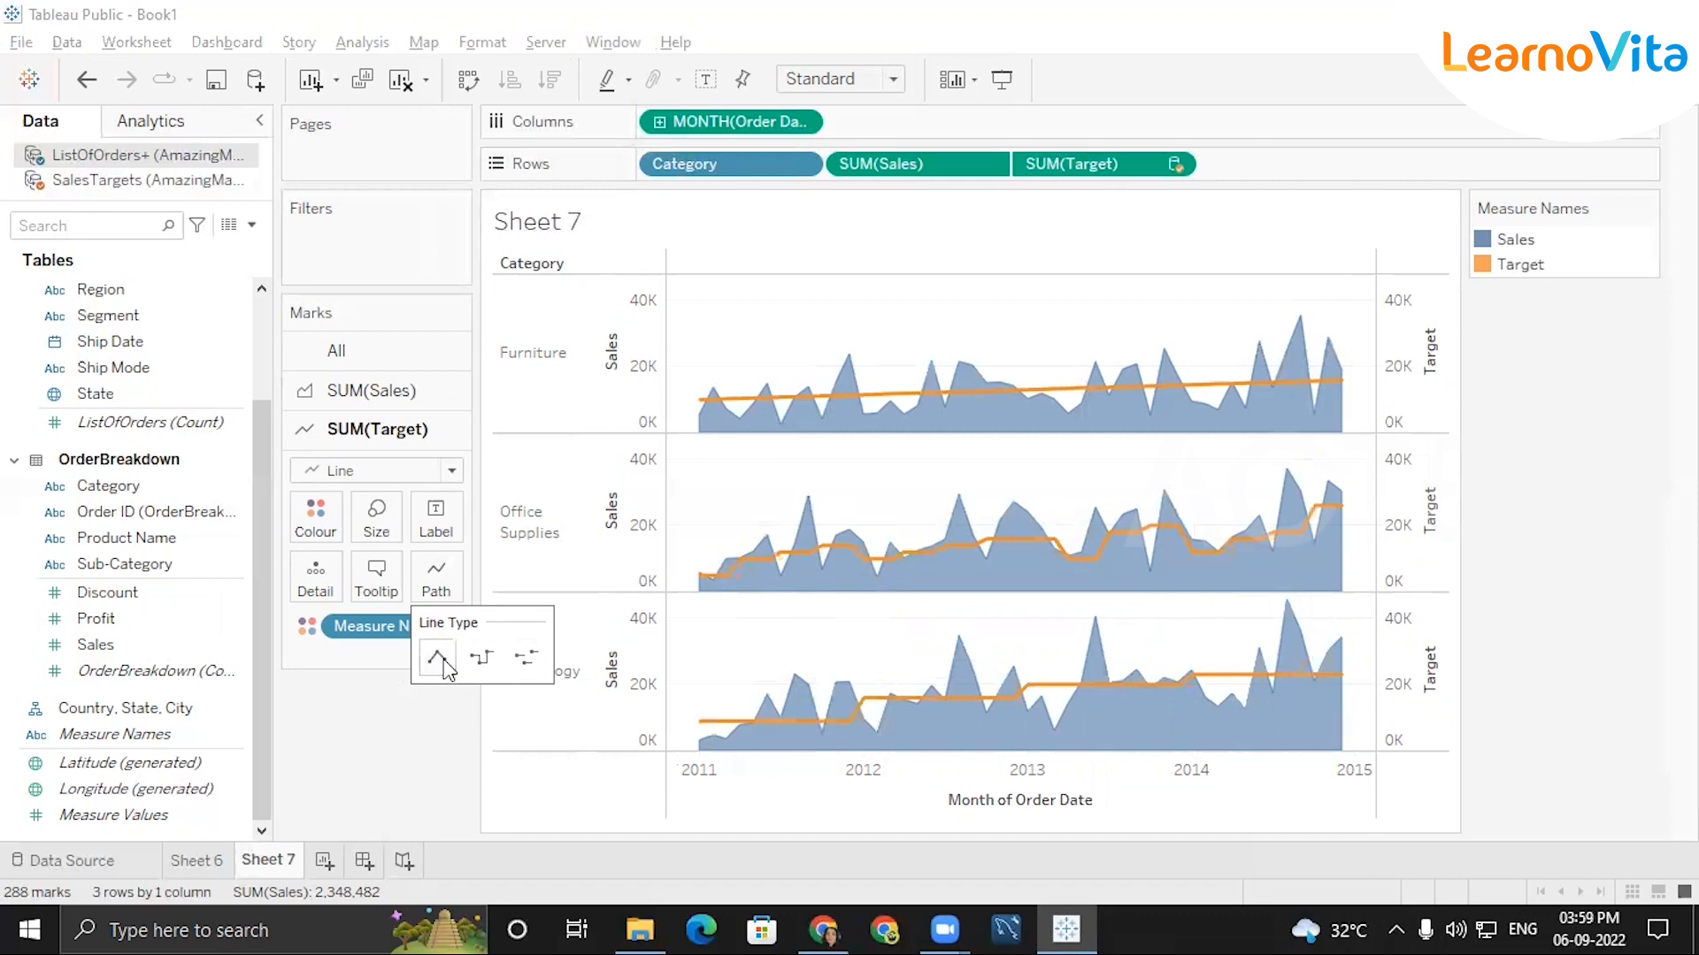
left_click(476, 665)
left_click(453, 666)
left_click(398, 396)
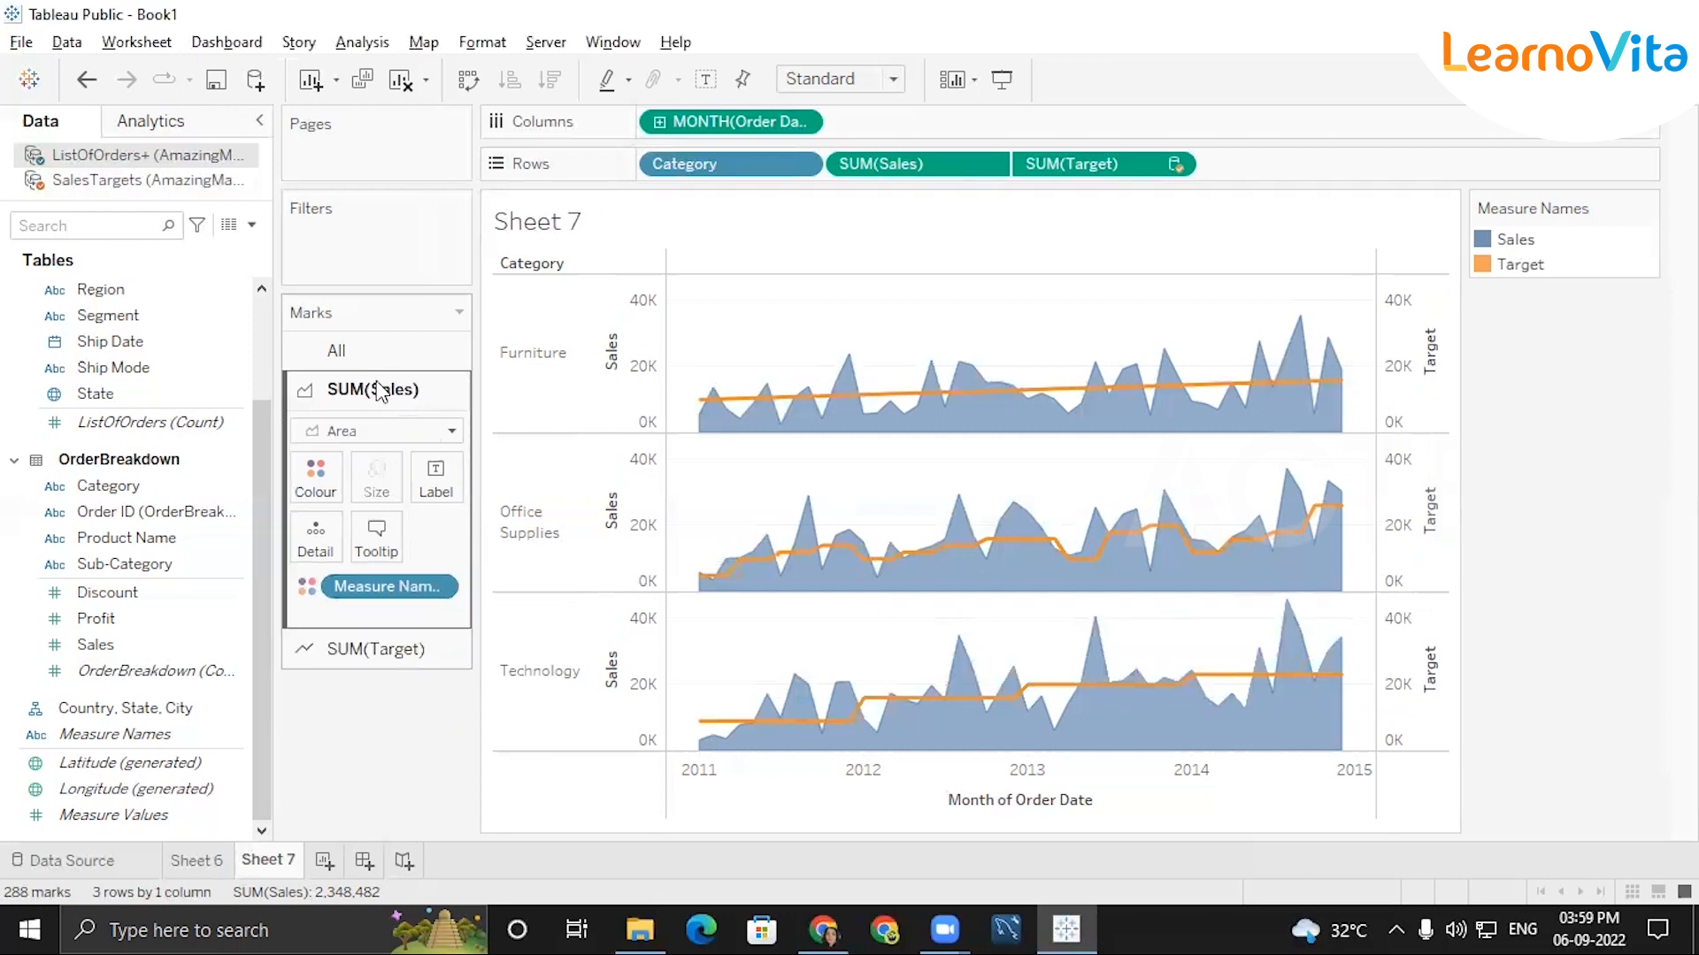
left_click(370, 649)
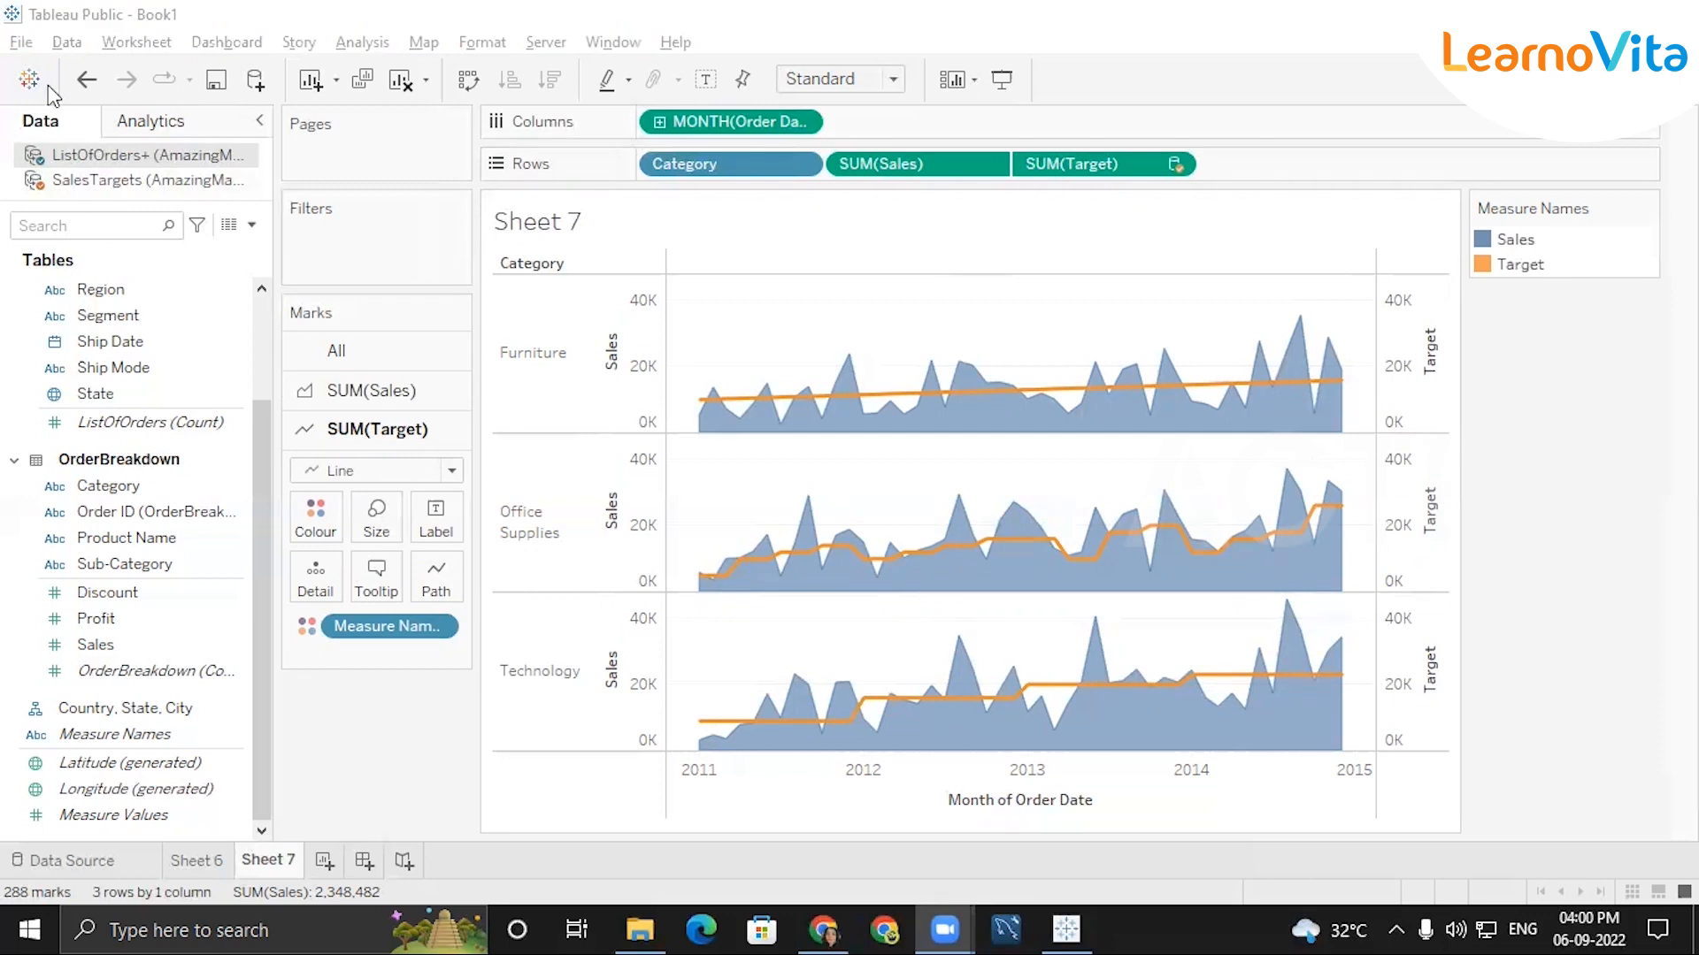
Clear all contents of Sheet 6 and Sheet 7.
left_click(65, 855)
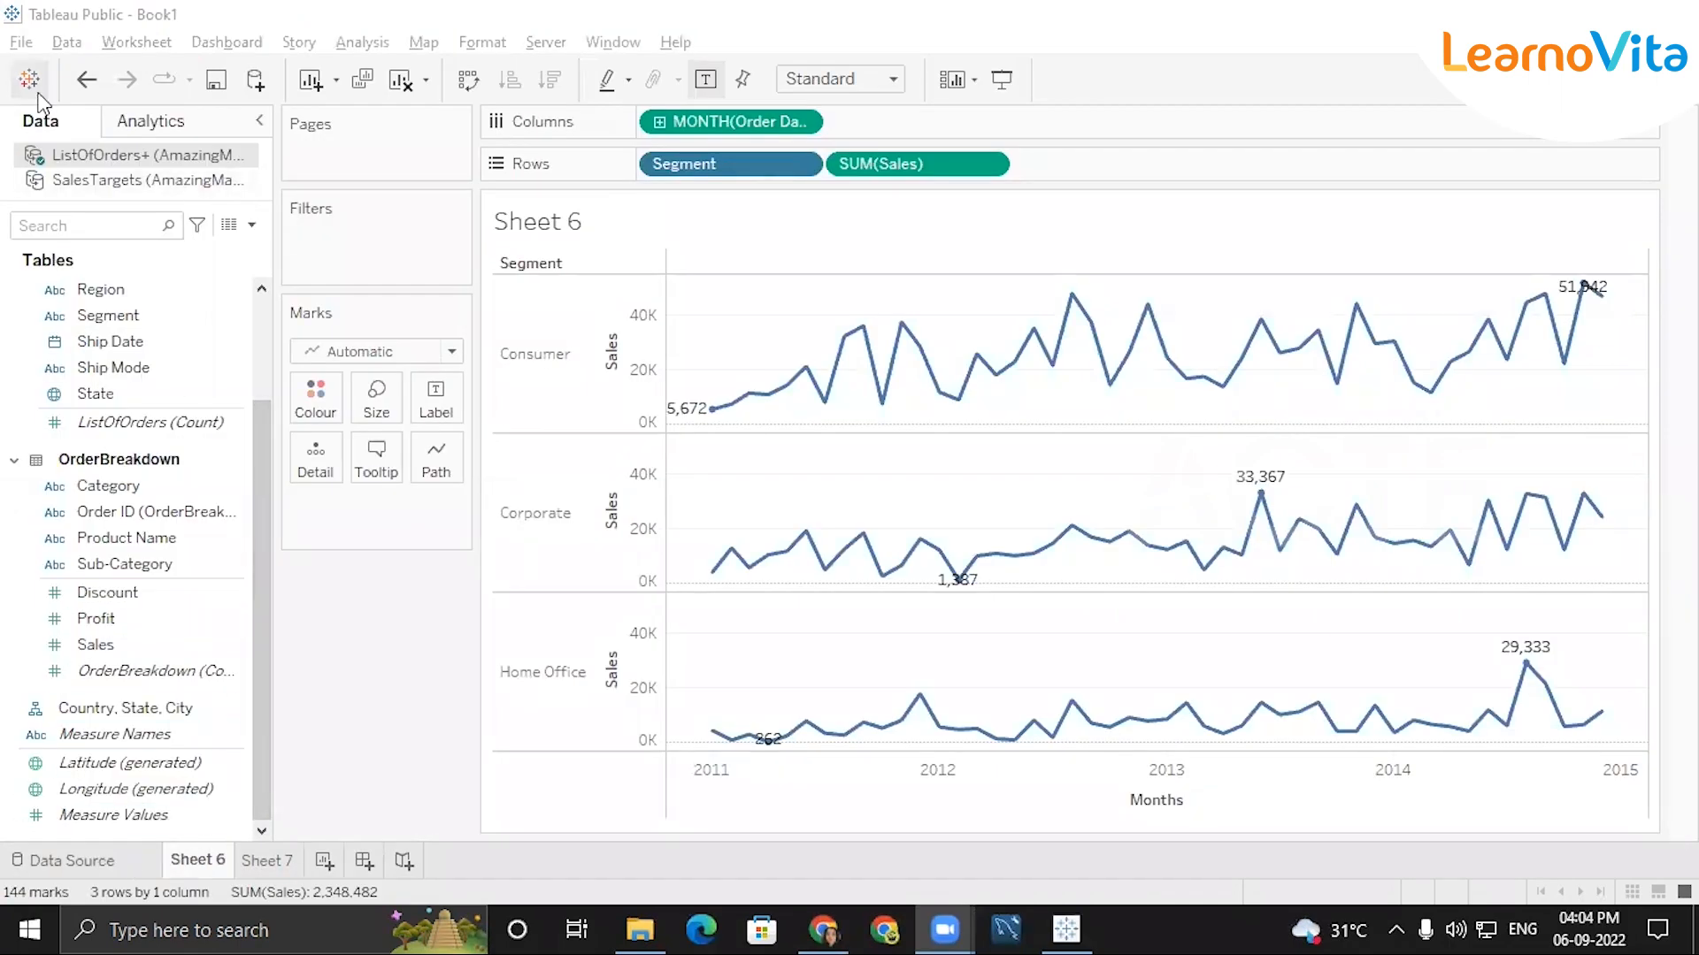
left_click(399, 84)
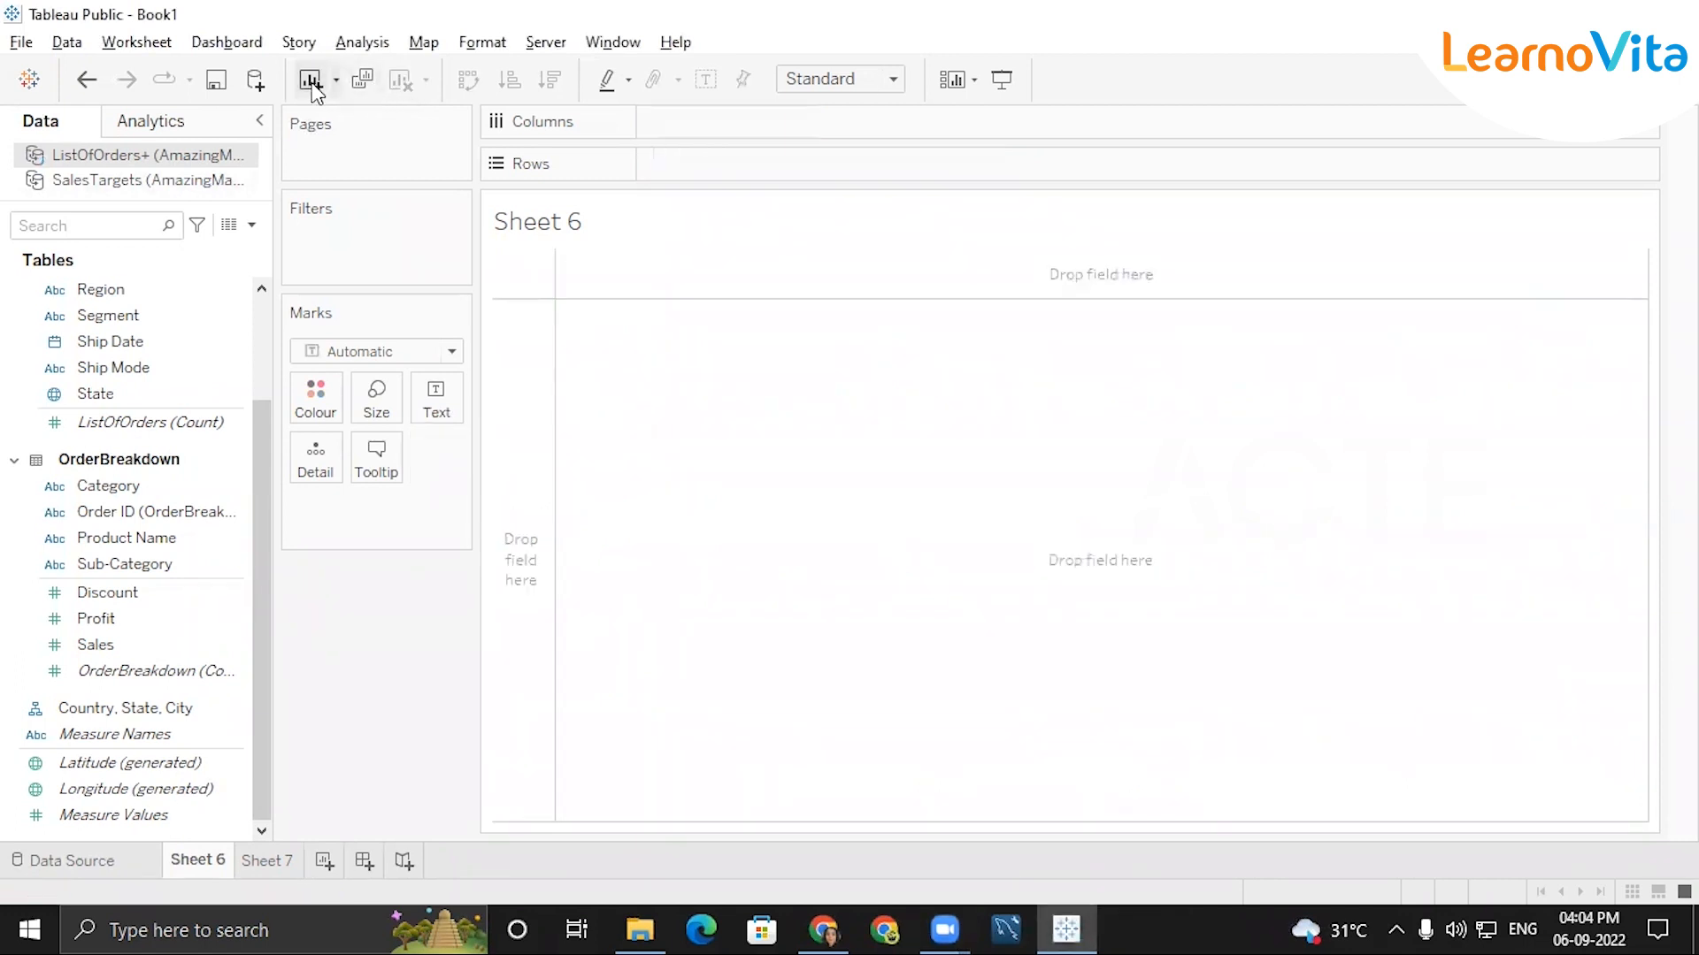
left_click(258, 862)
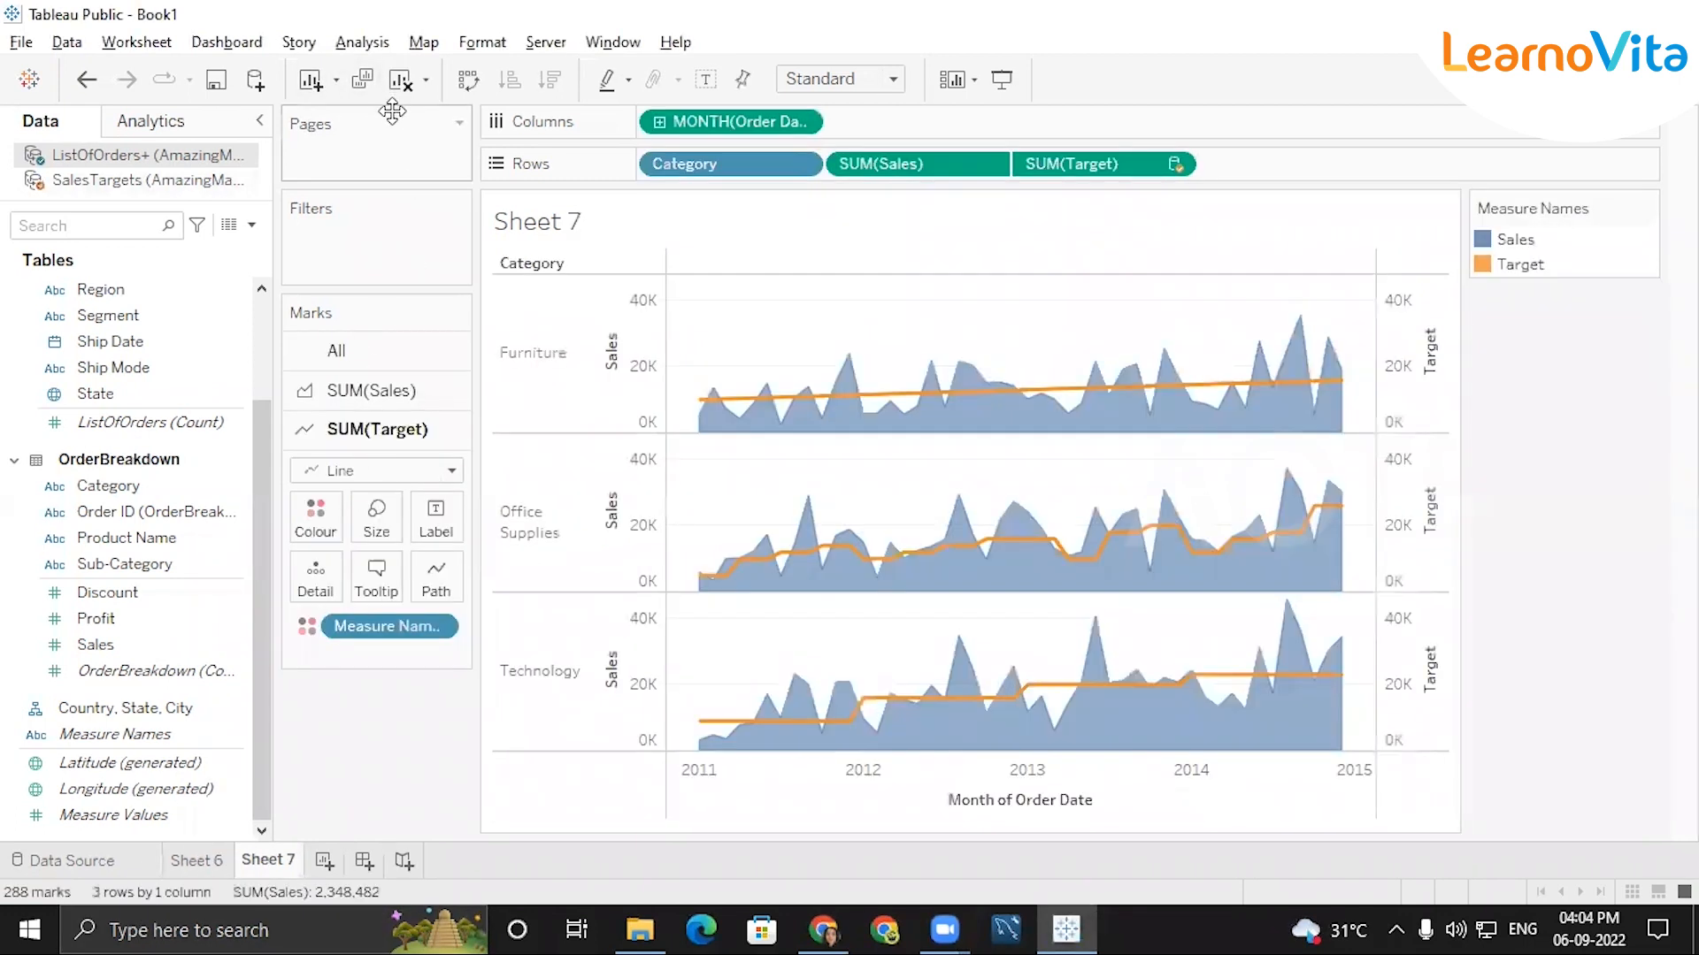
left_click(399, 82)
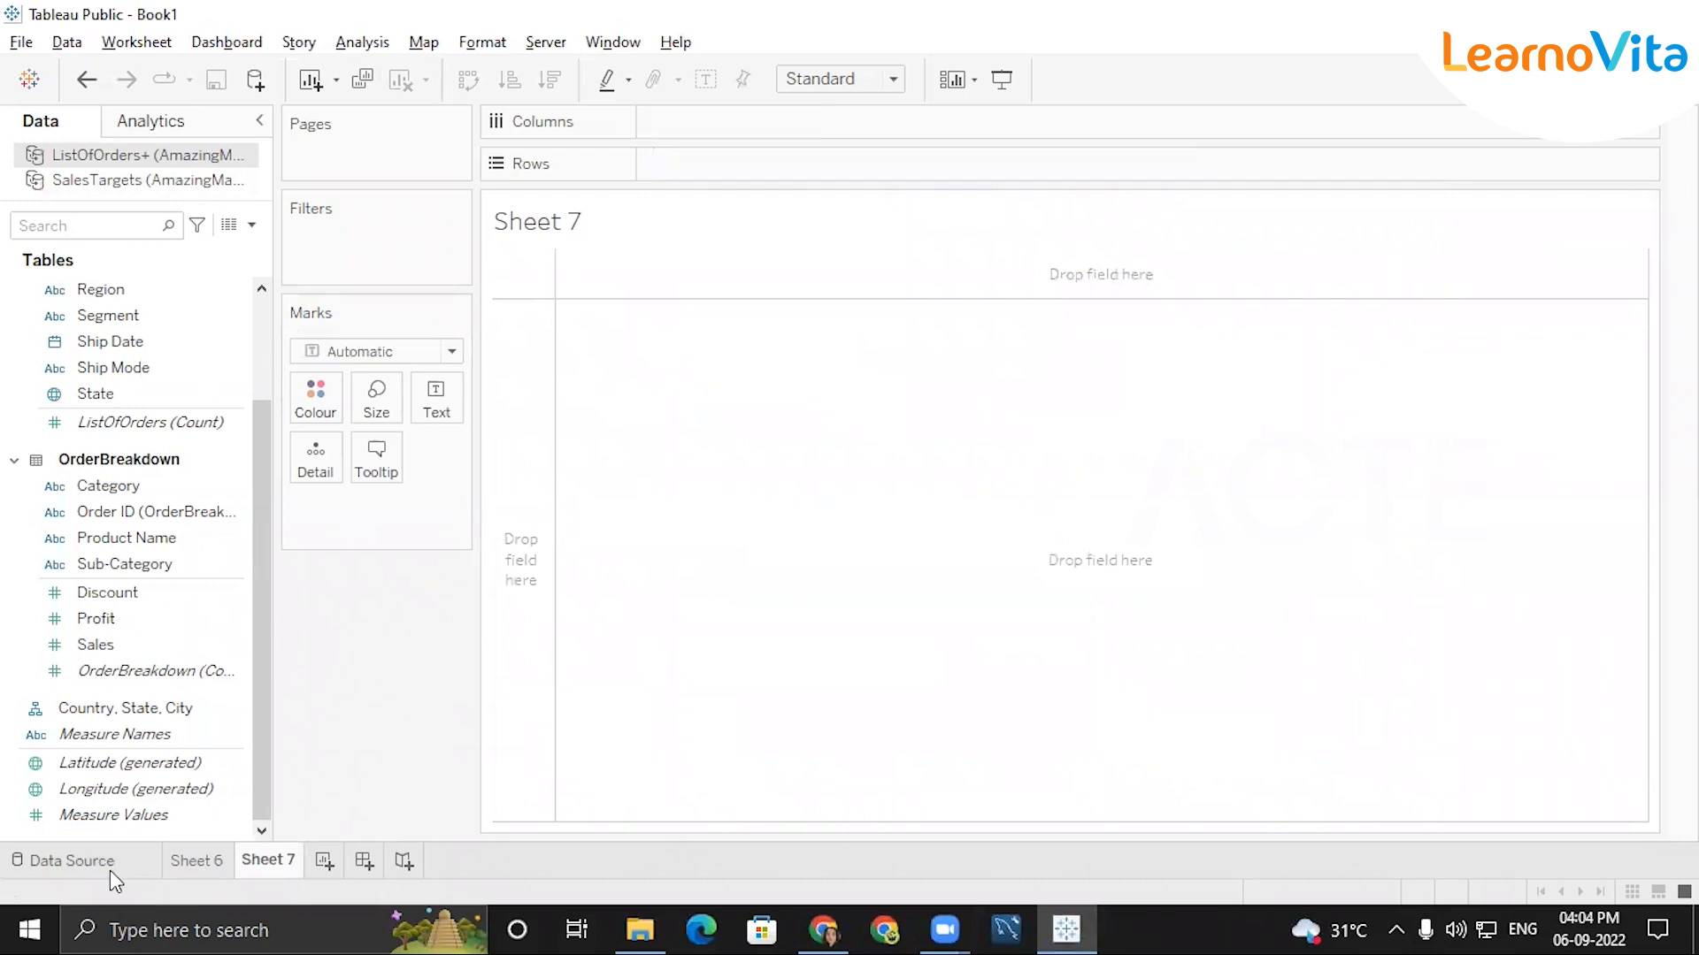
Close the ListOfOrders+ and SalesTargets data sources in the workbook.
left_click(155, 858)
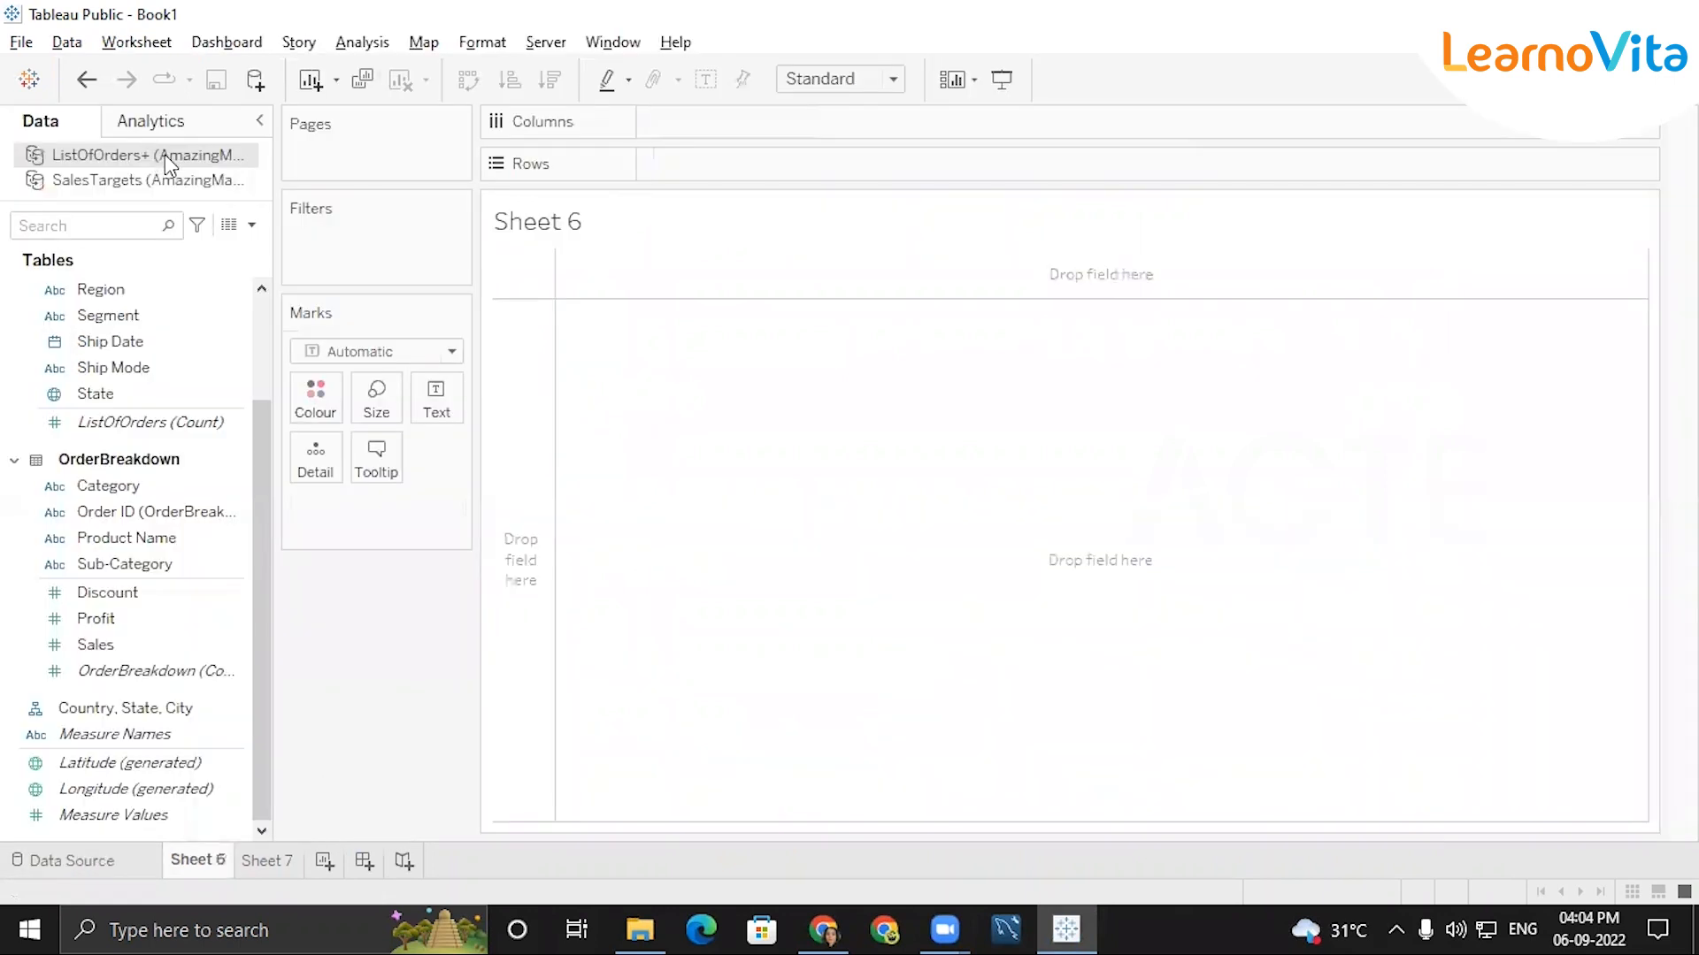
right_click(165, 154)
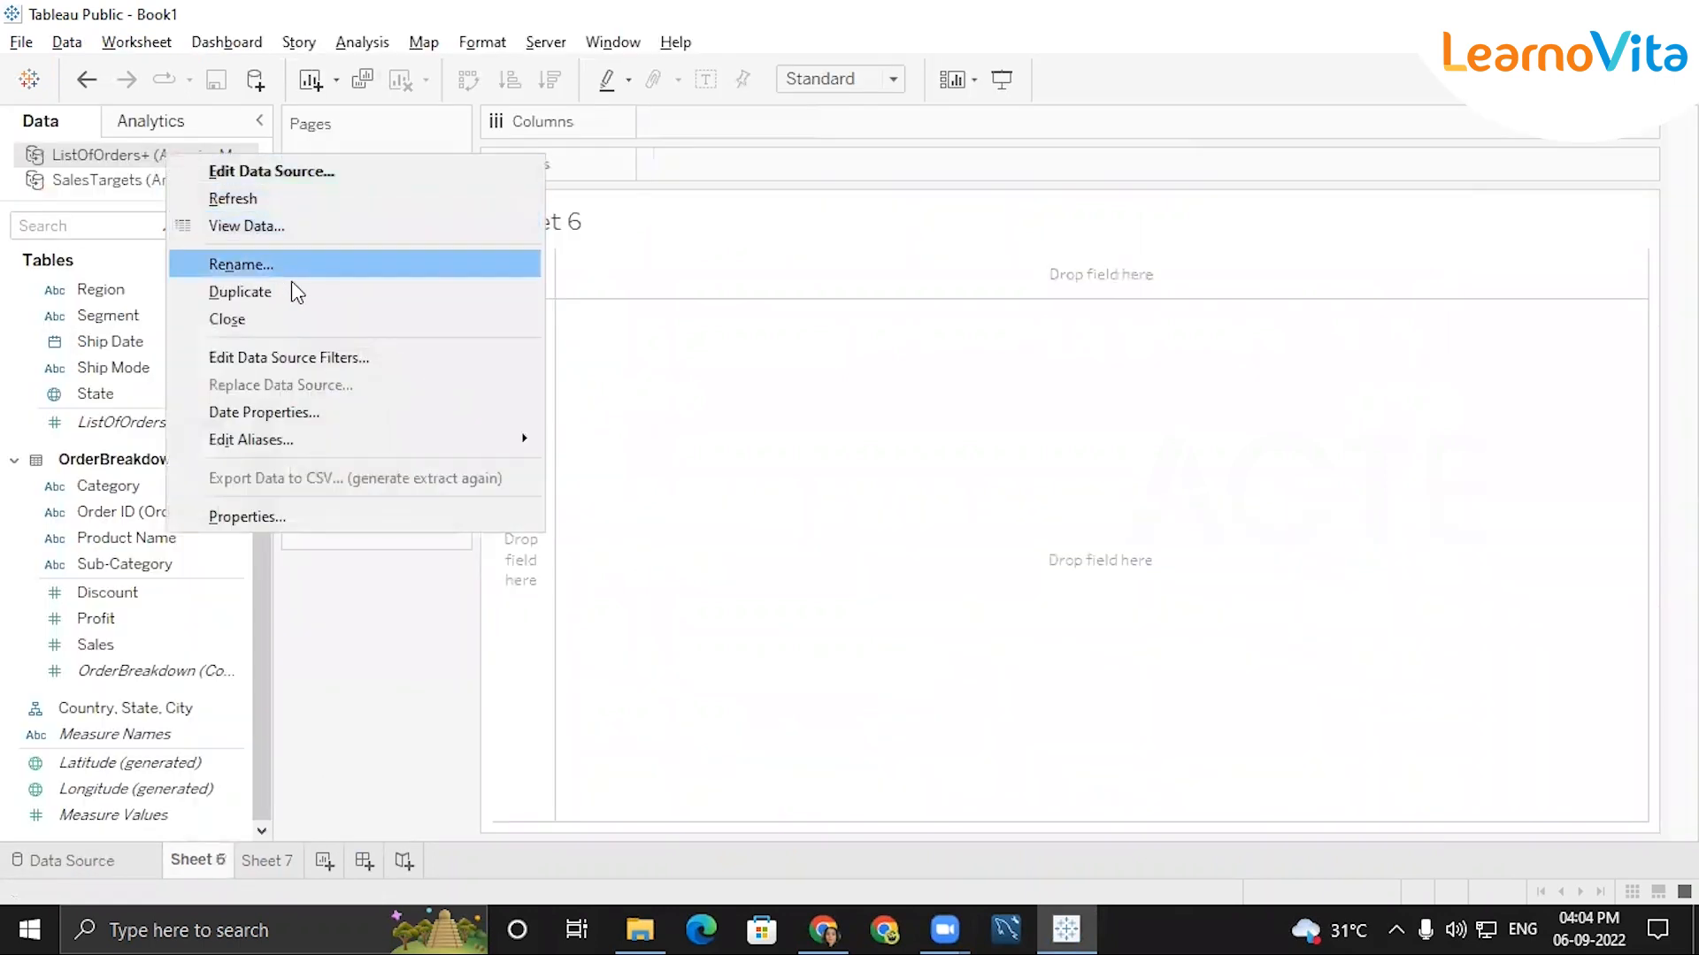
left_click(267, 318)
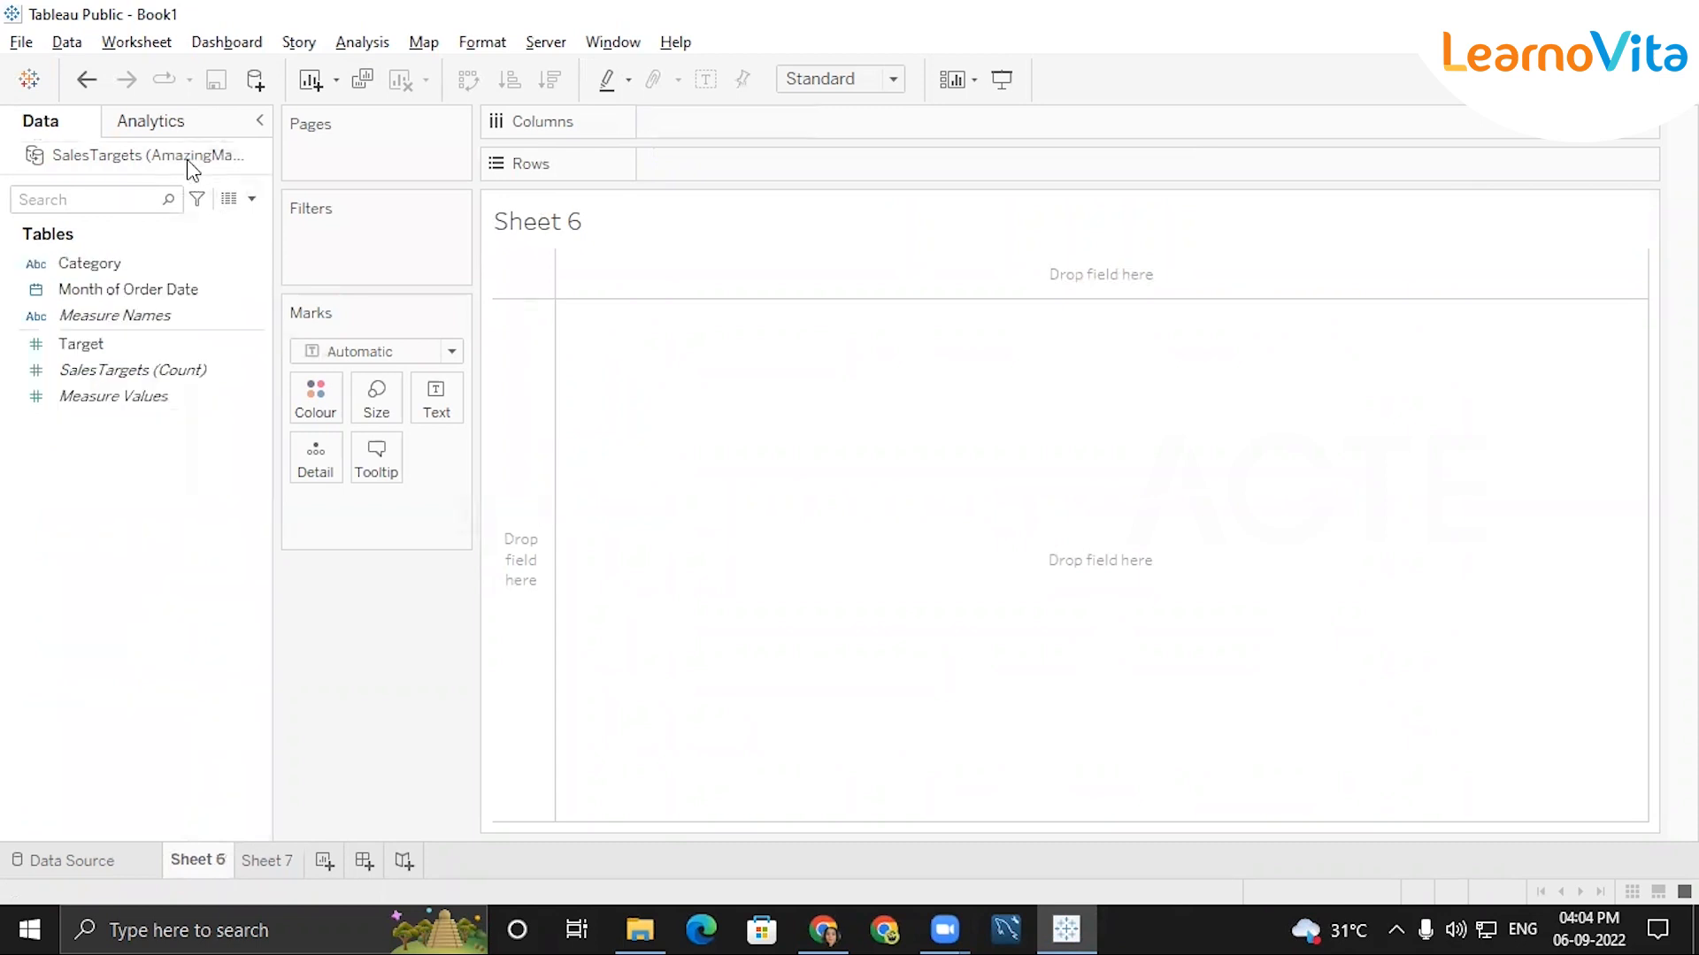
right_click(186, 166)
left_click(266, 325)
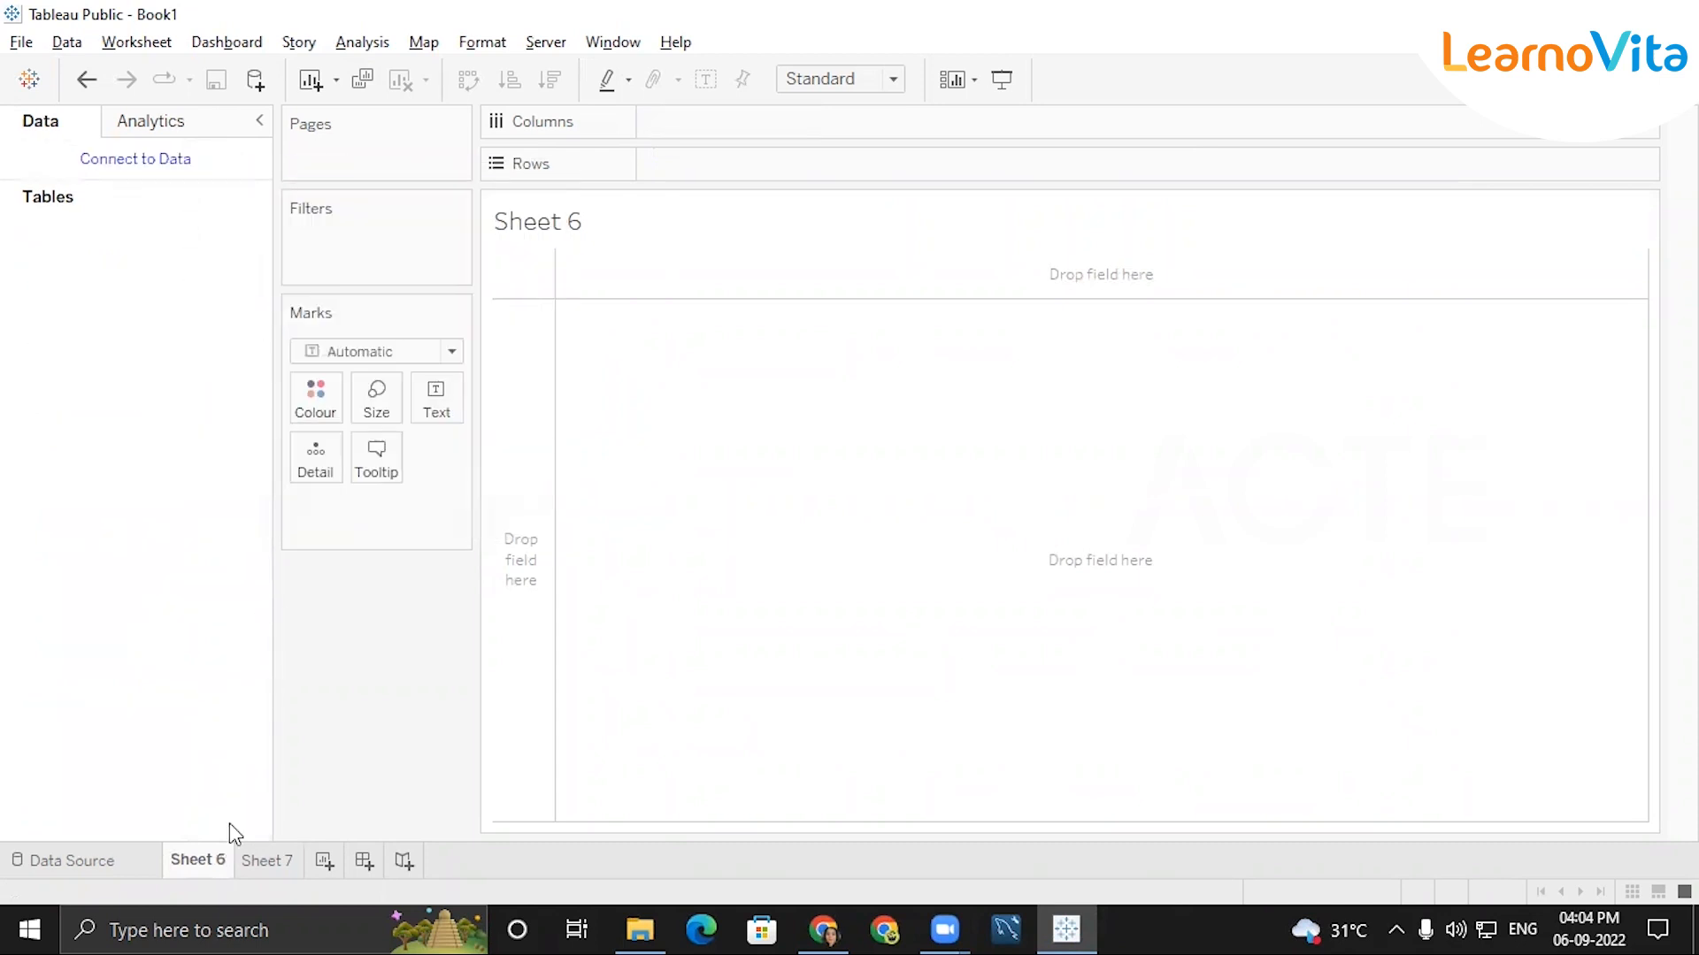
Connect to the Sample - Superstore Excel file, add its Orders table to the data model and collapse the table details.
left_click(125, 858)
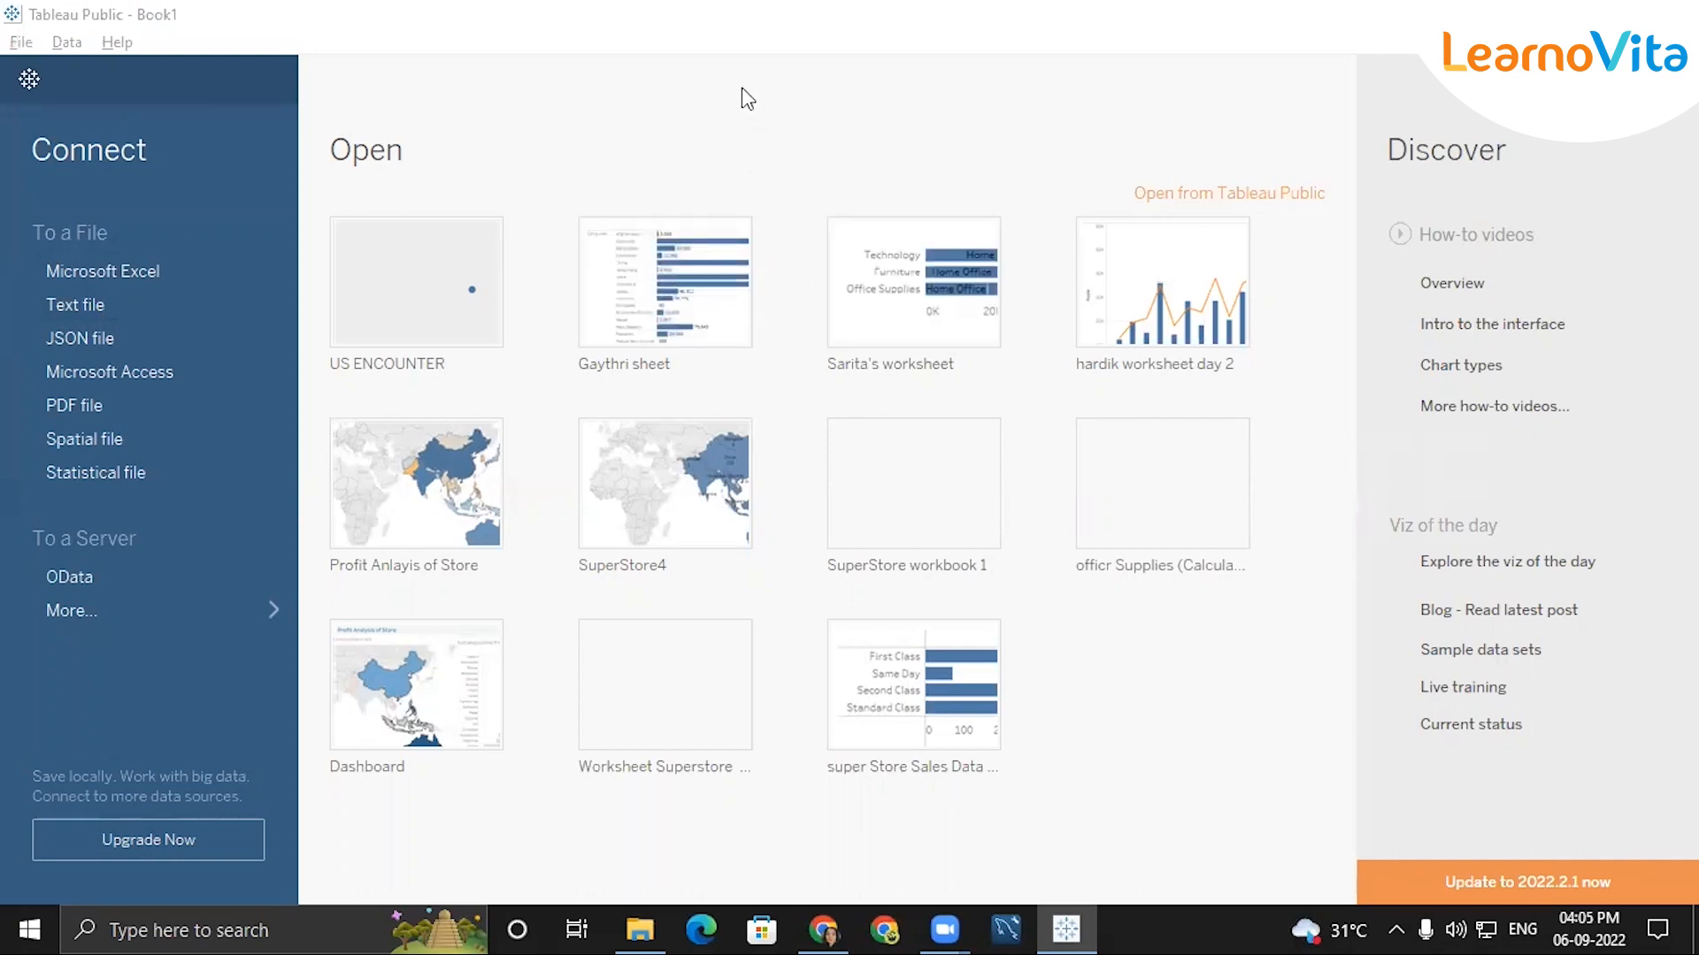
left_click(178, 272)
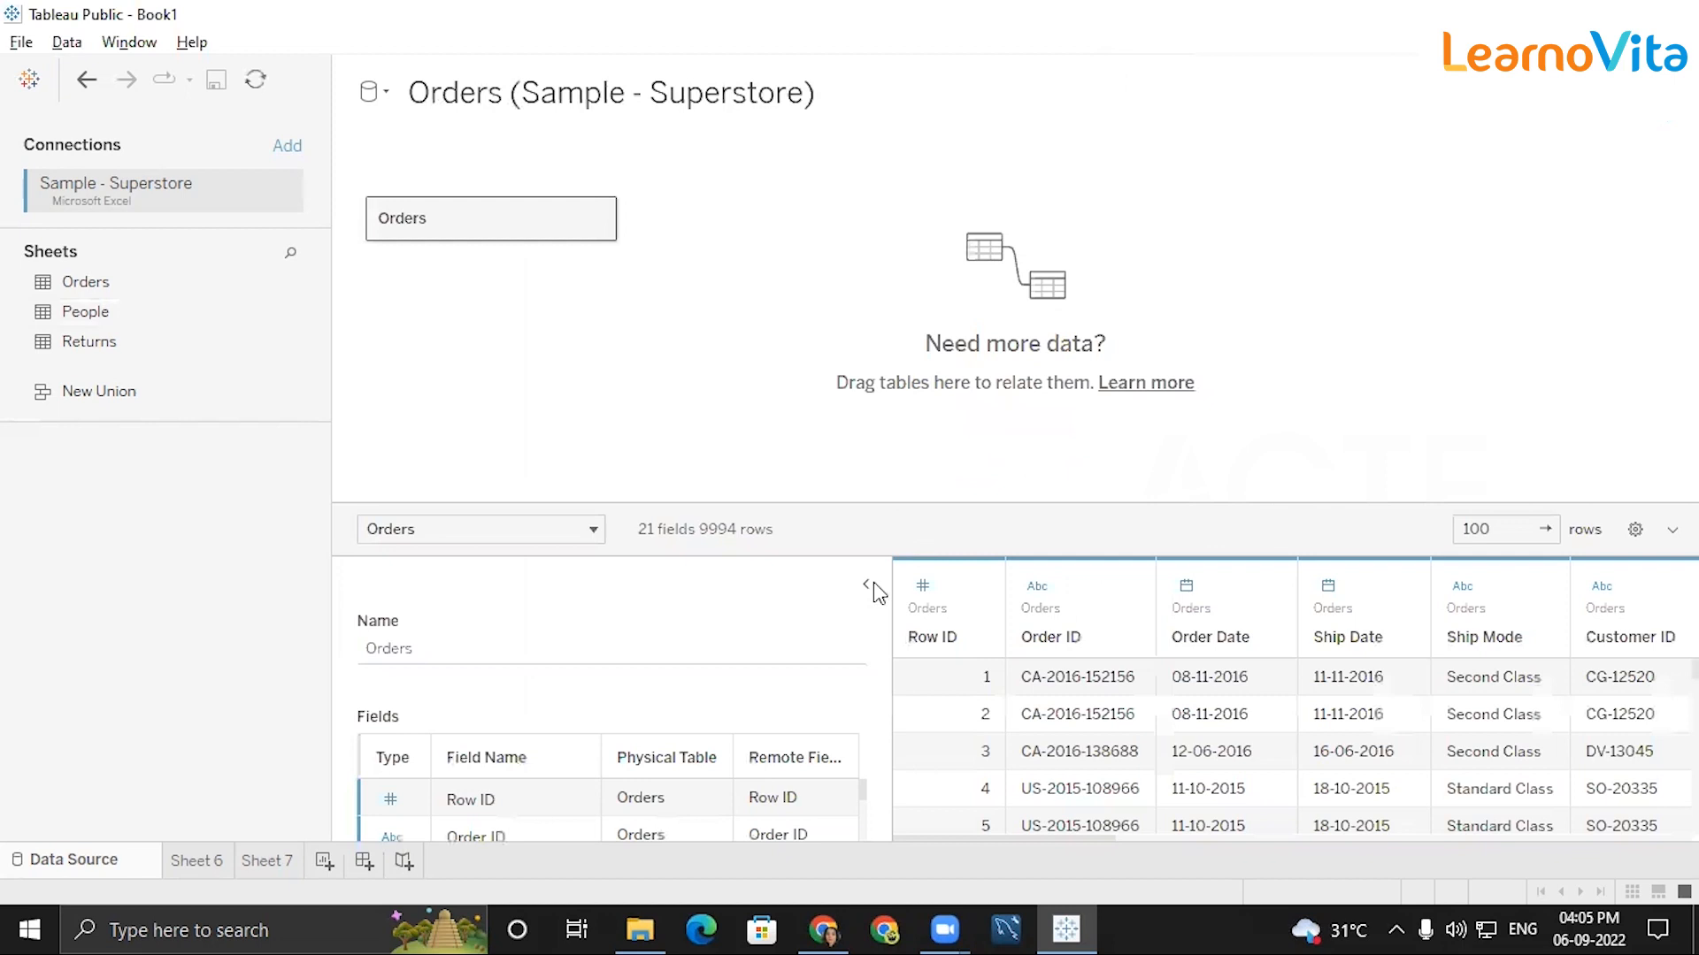
left_click(867, 585)
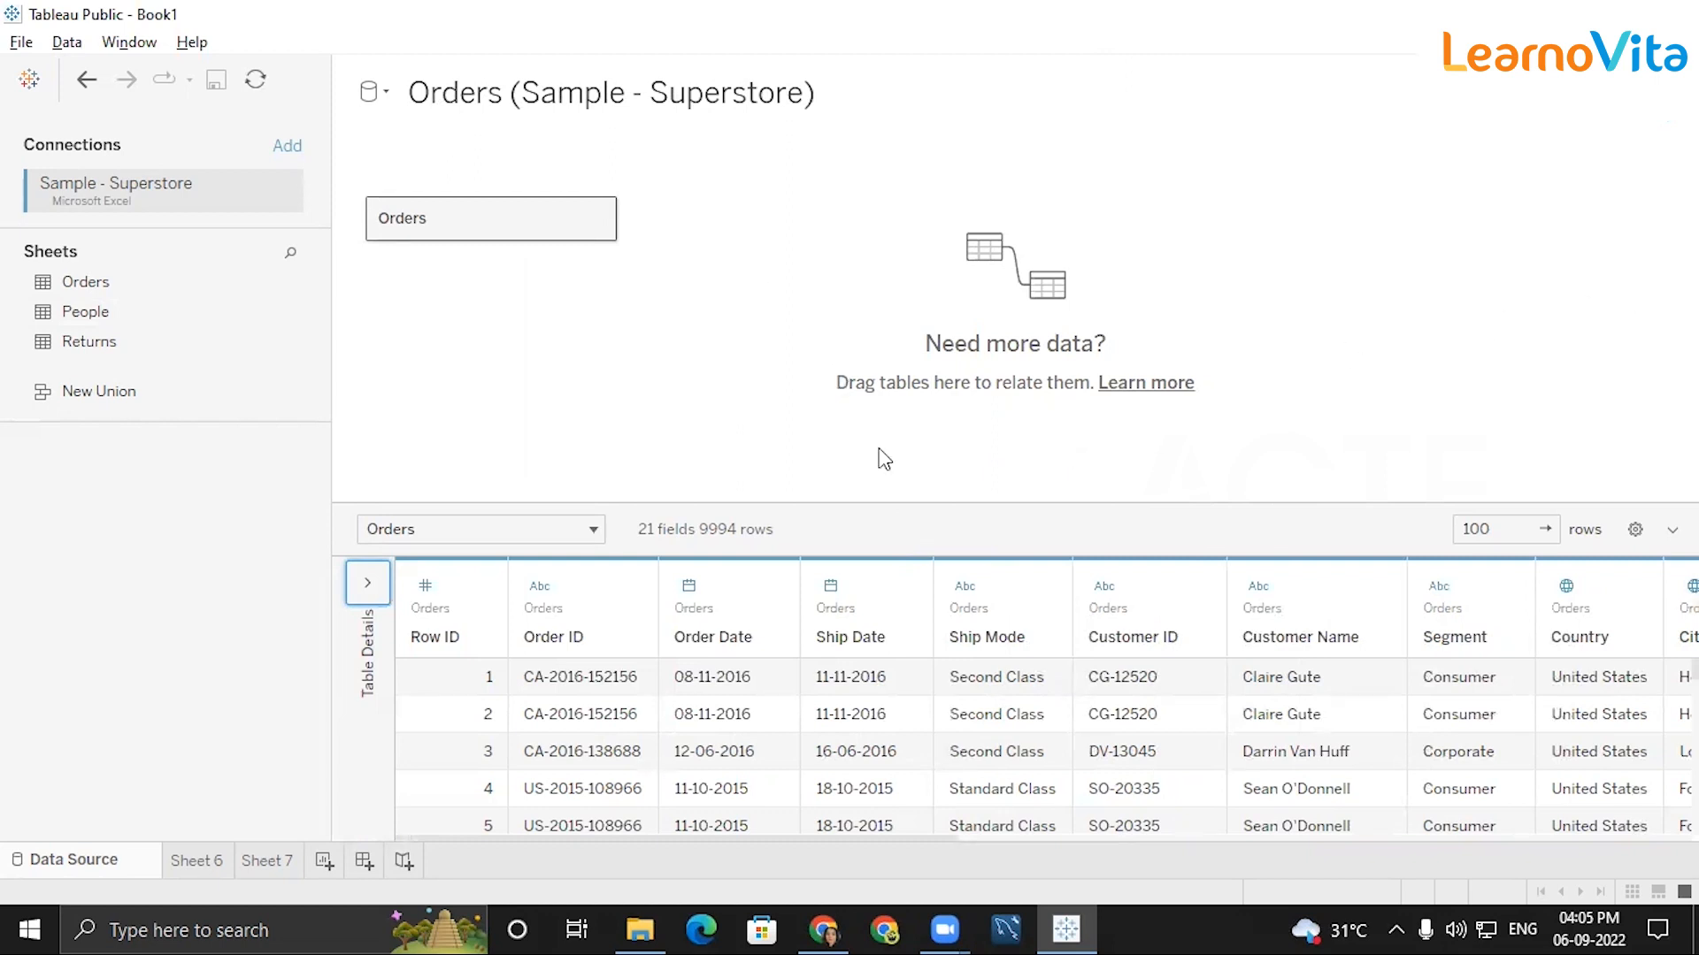
Plot the State field as a map on Sheet 6 and set the fixed country for its locations to USA.
left_click(190, 861)
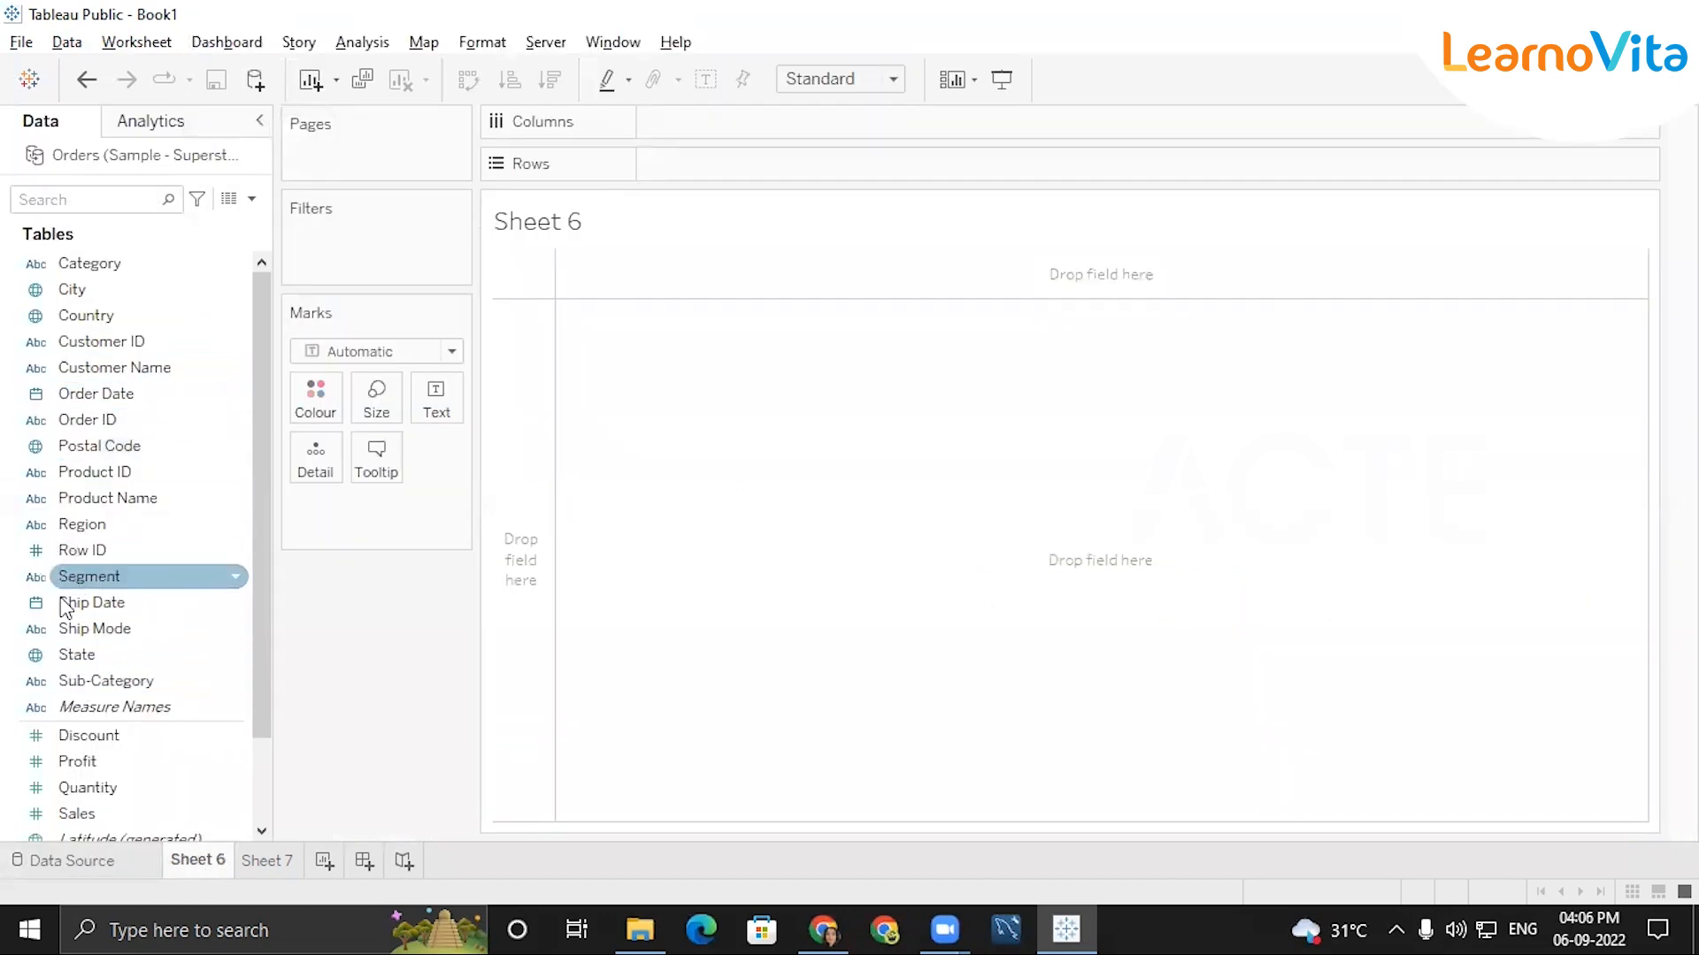
left_click_drag(120, 655, 1353, 595)
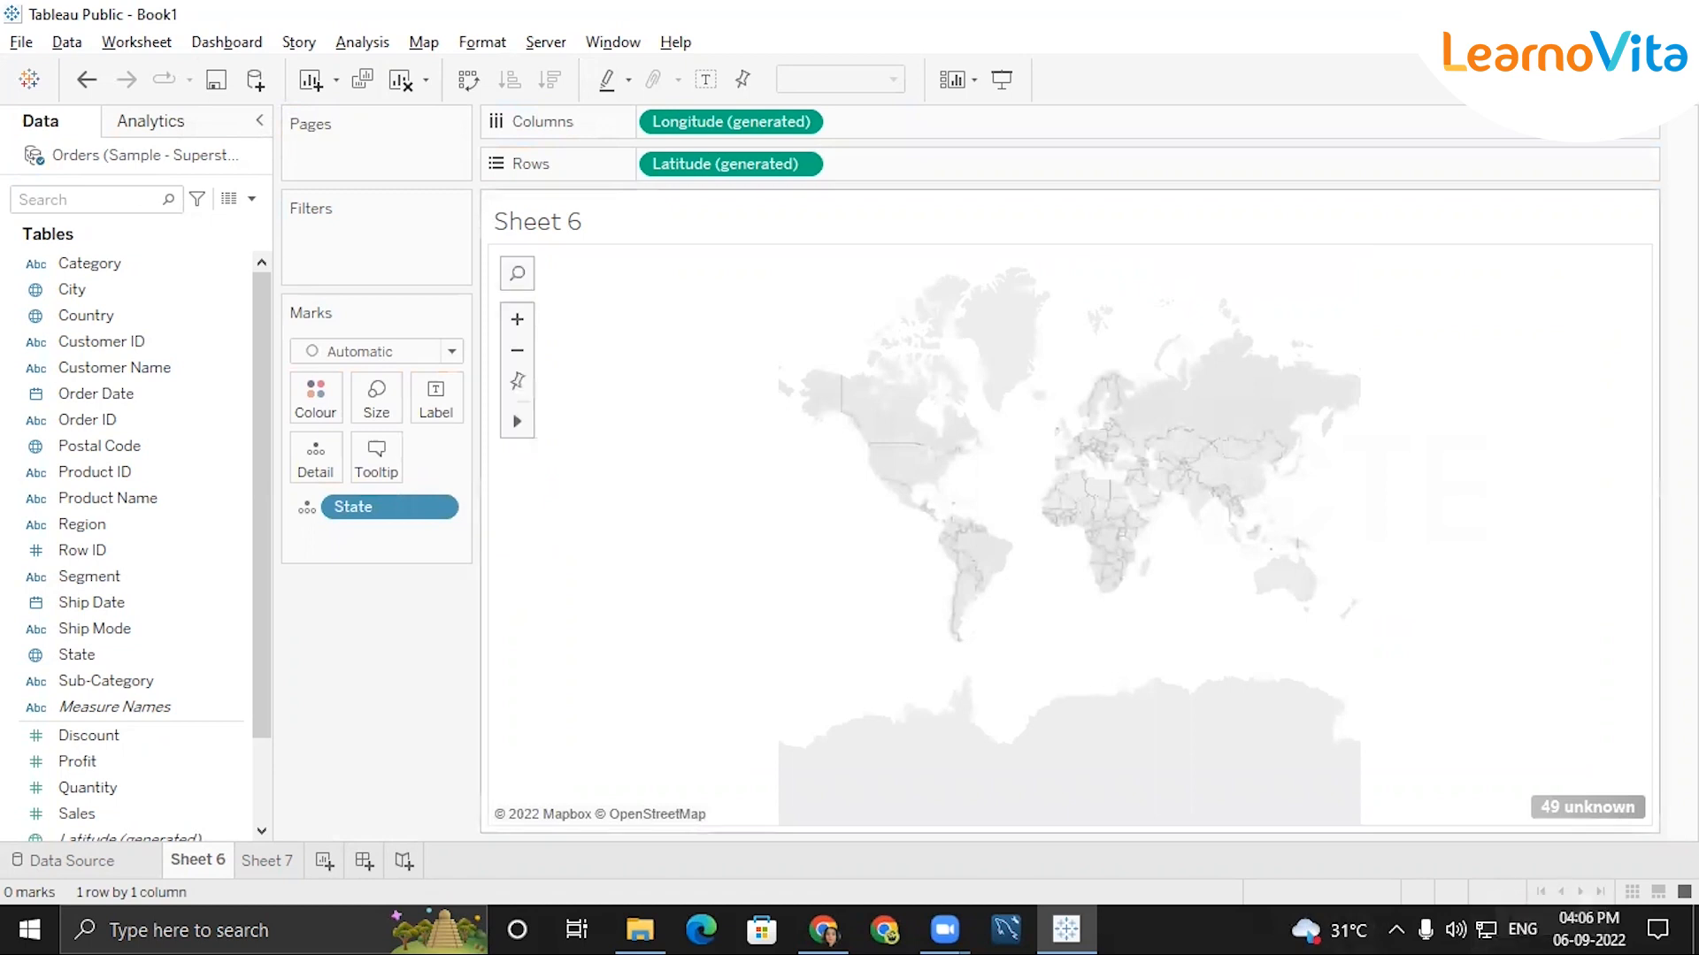
left_click(1557, 806)
left_click(852, 412)
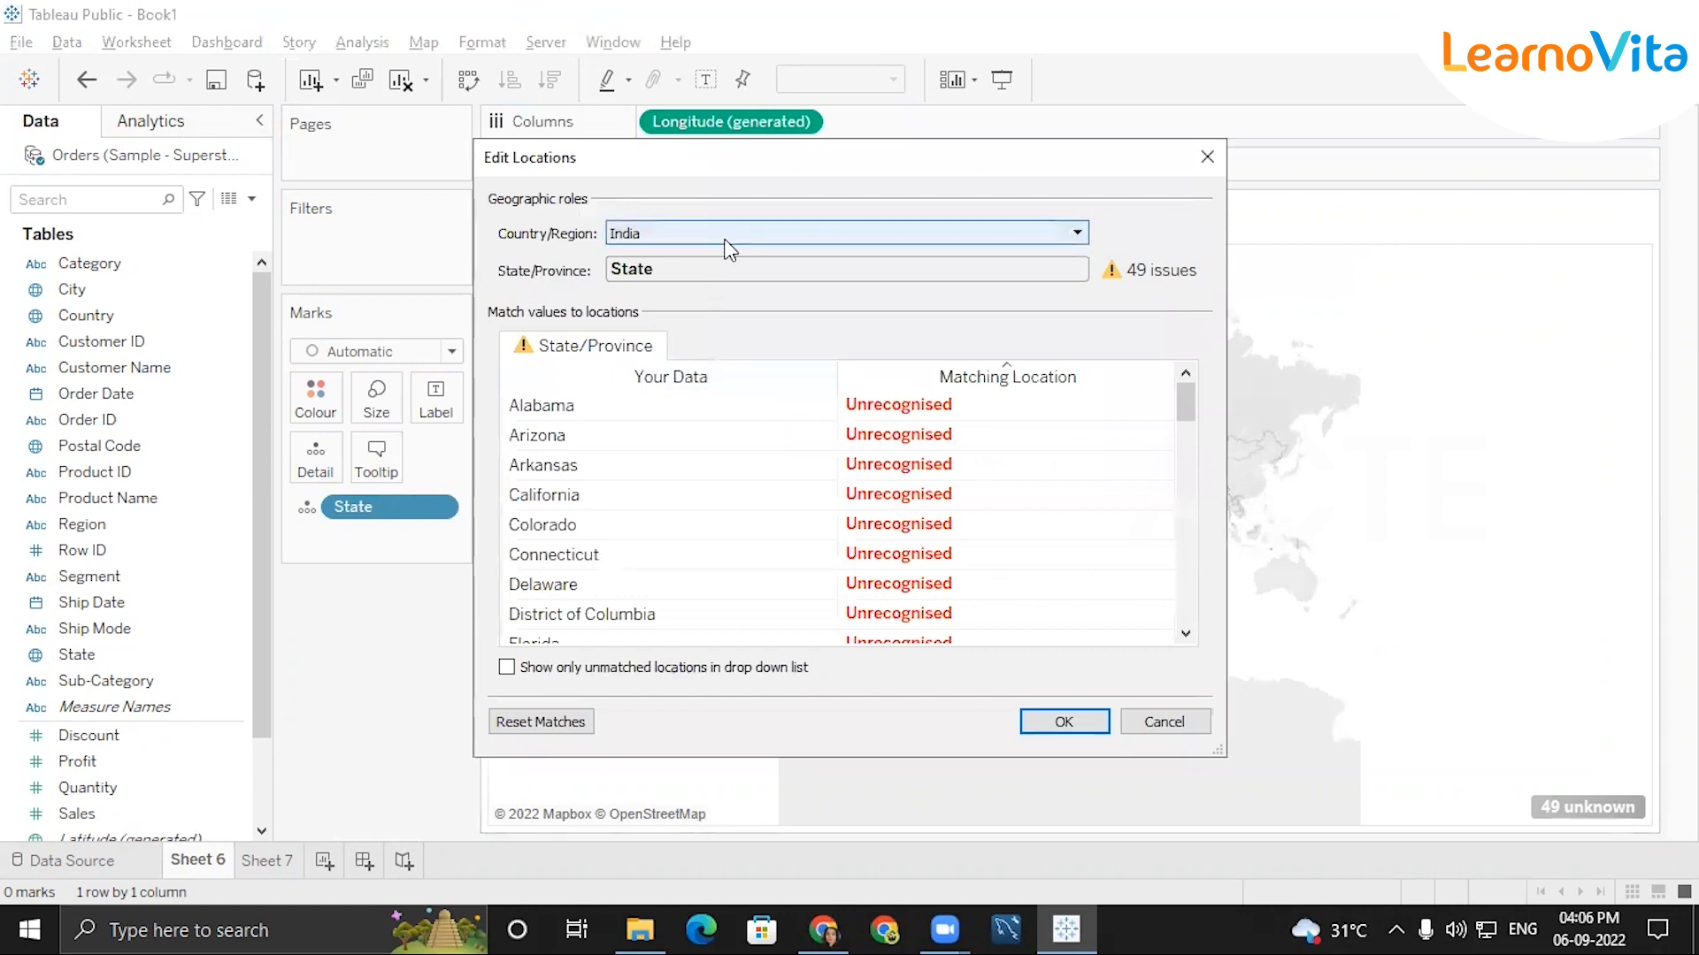
left_click(725, 242)
left_click(777, 309)
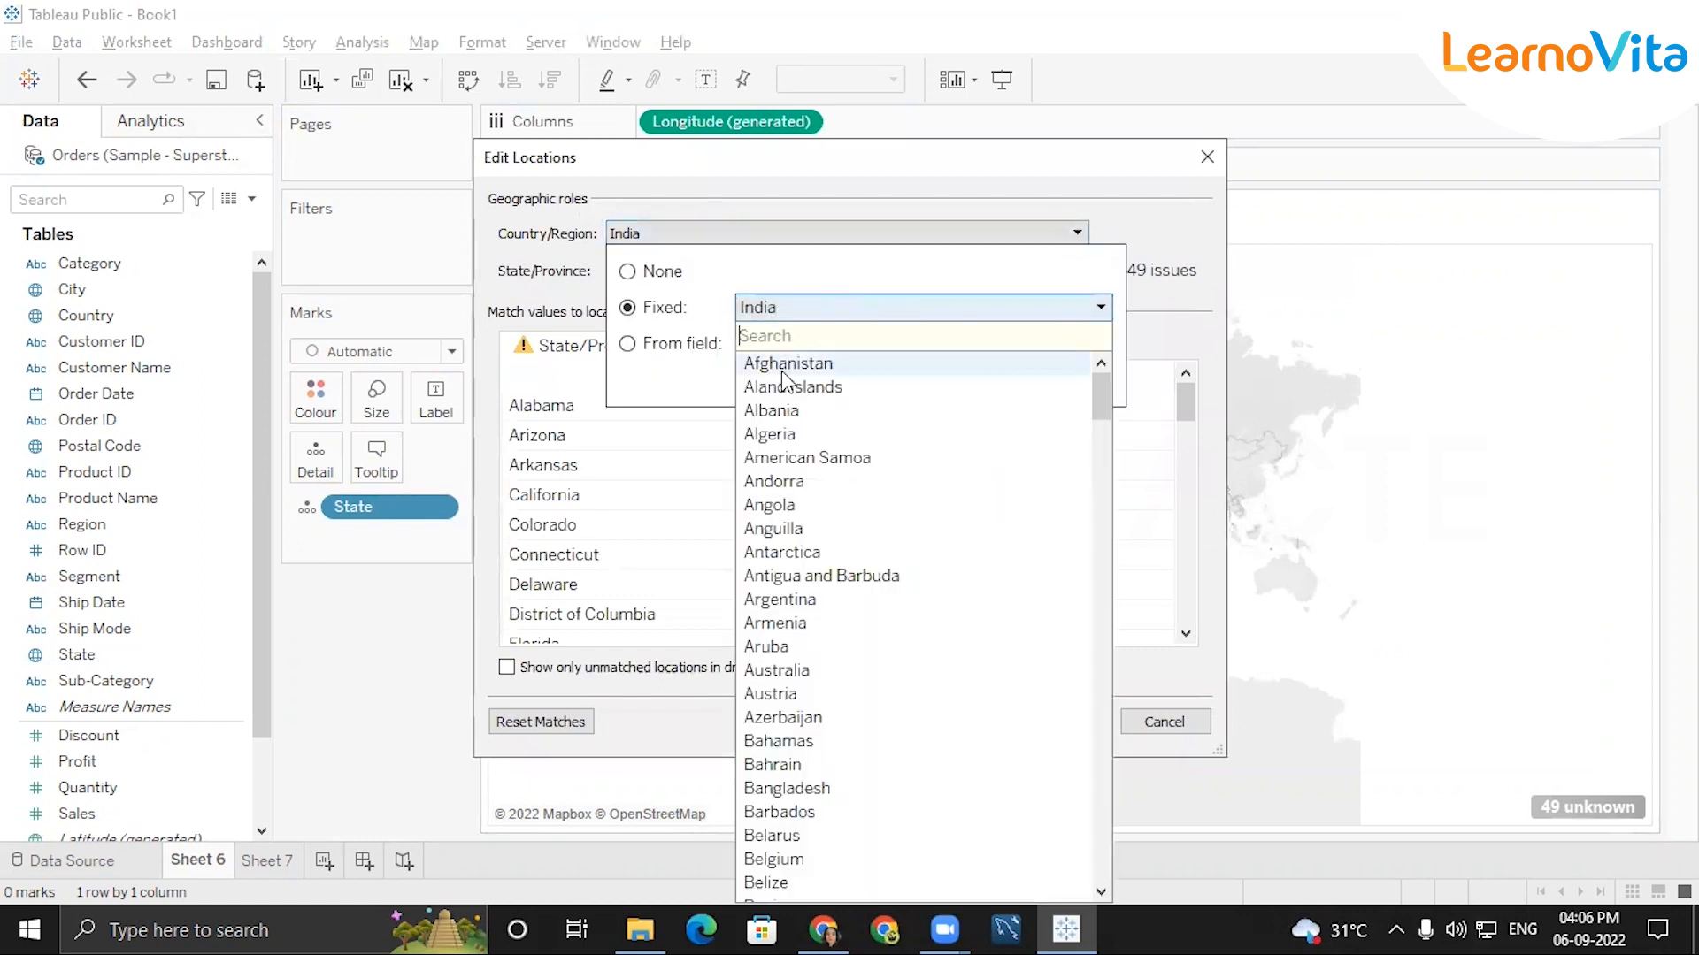
left_click_drag(1101, 394, 1134, 883)
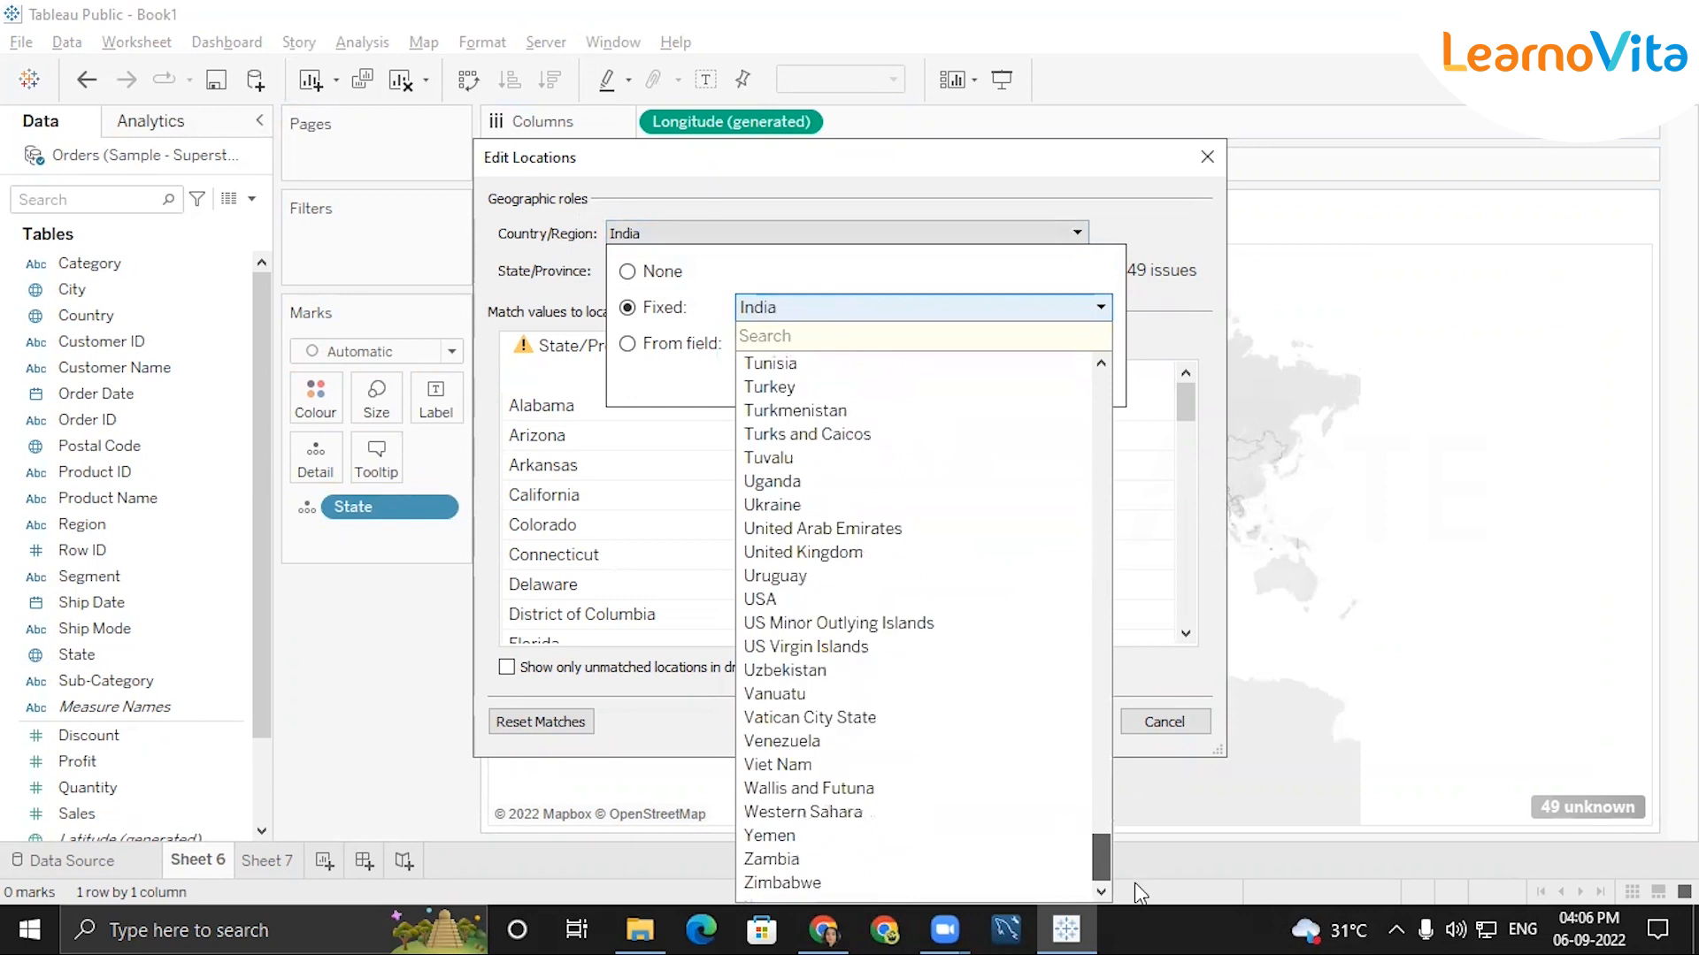
left_click(762, 599)
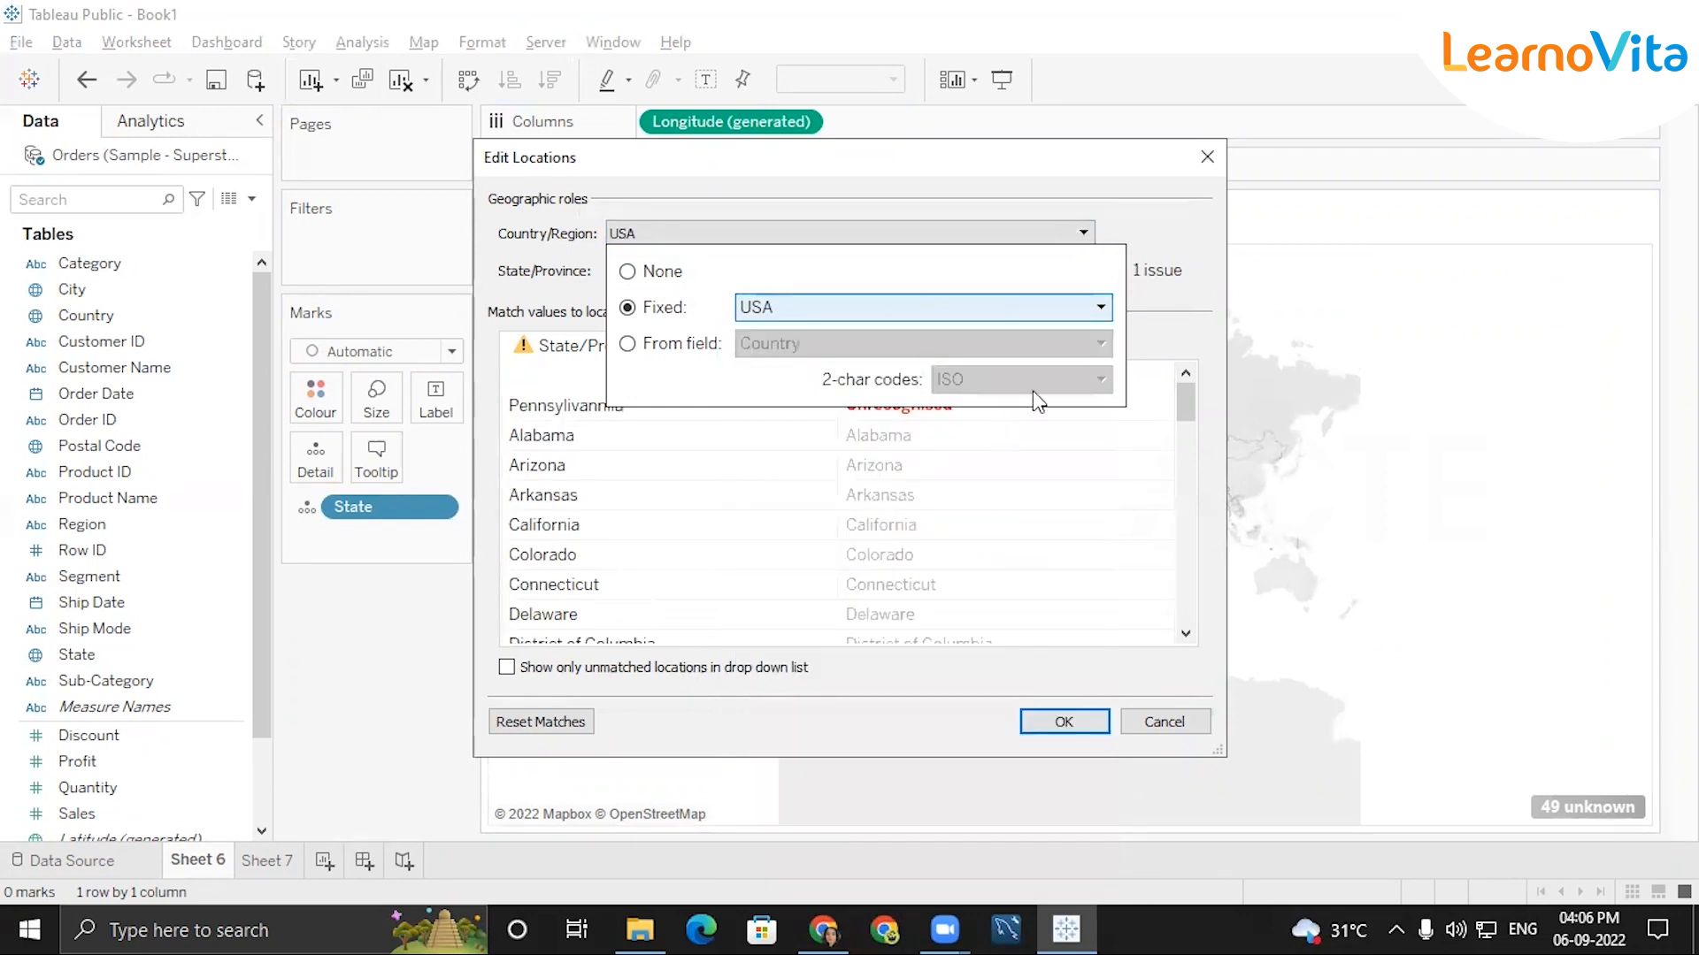
left_click(1061, 722)
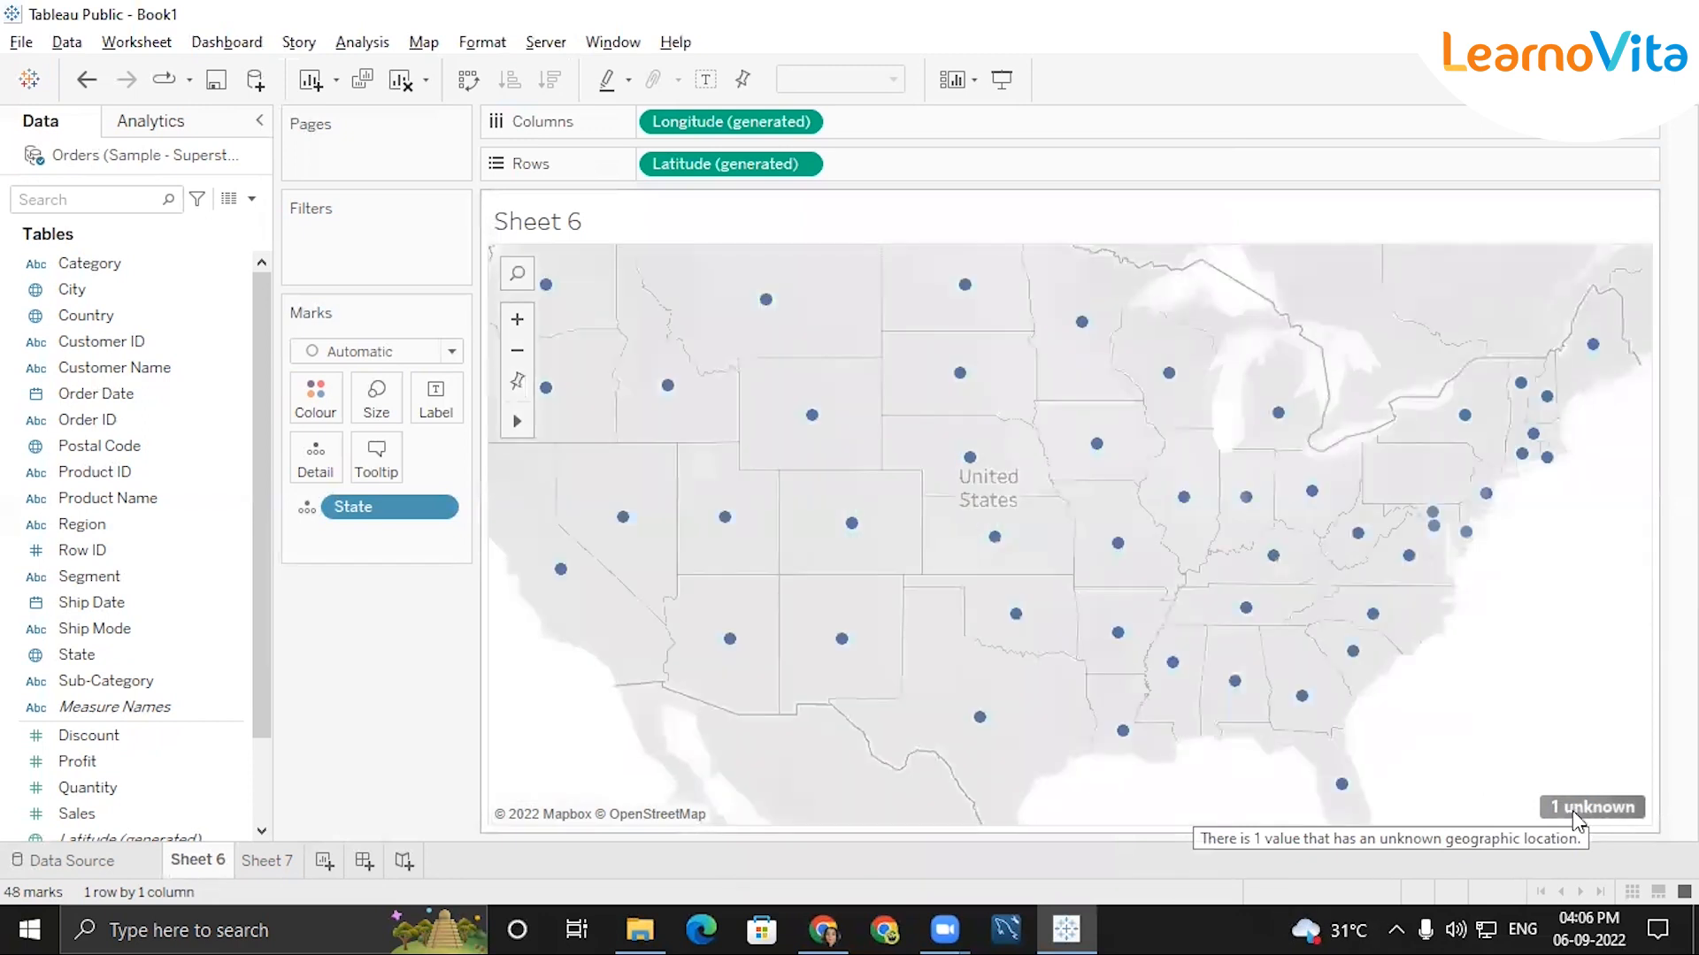
Edit the map's unknown location so the misspelled state value Pennsylivanniia matches Pennsylvania.
left_click(1570, 810)
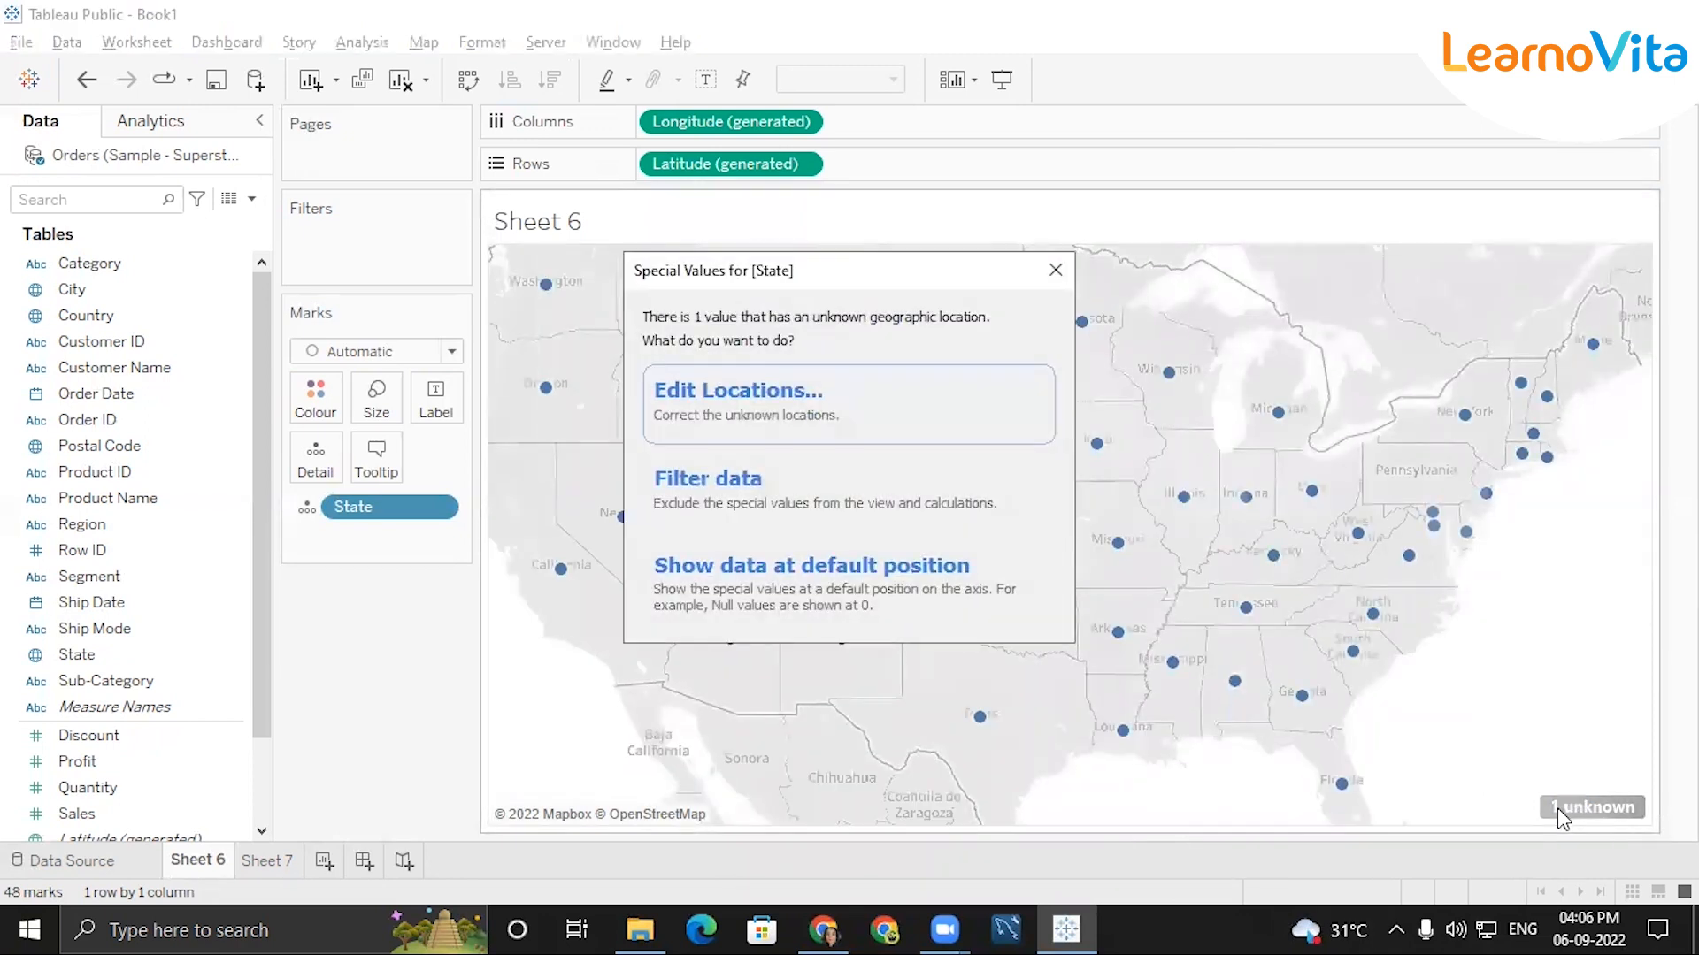
left_click(910, 439)
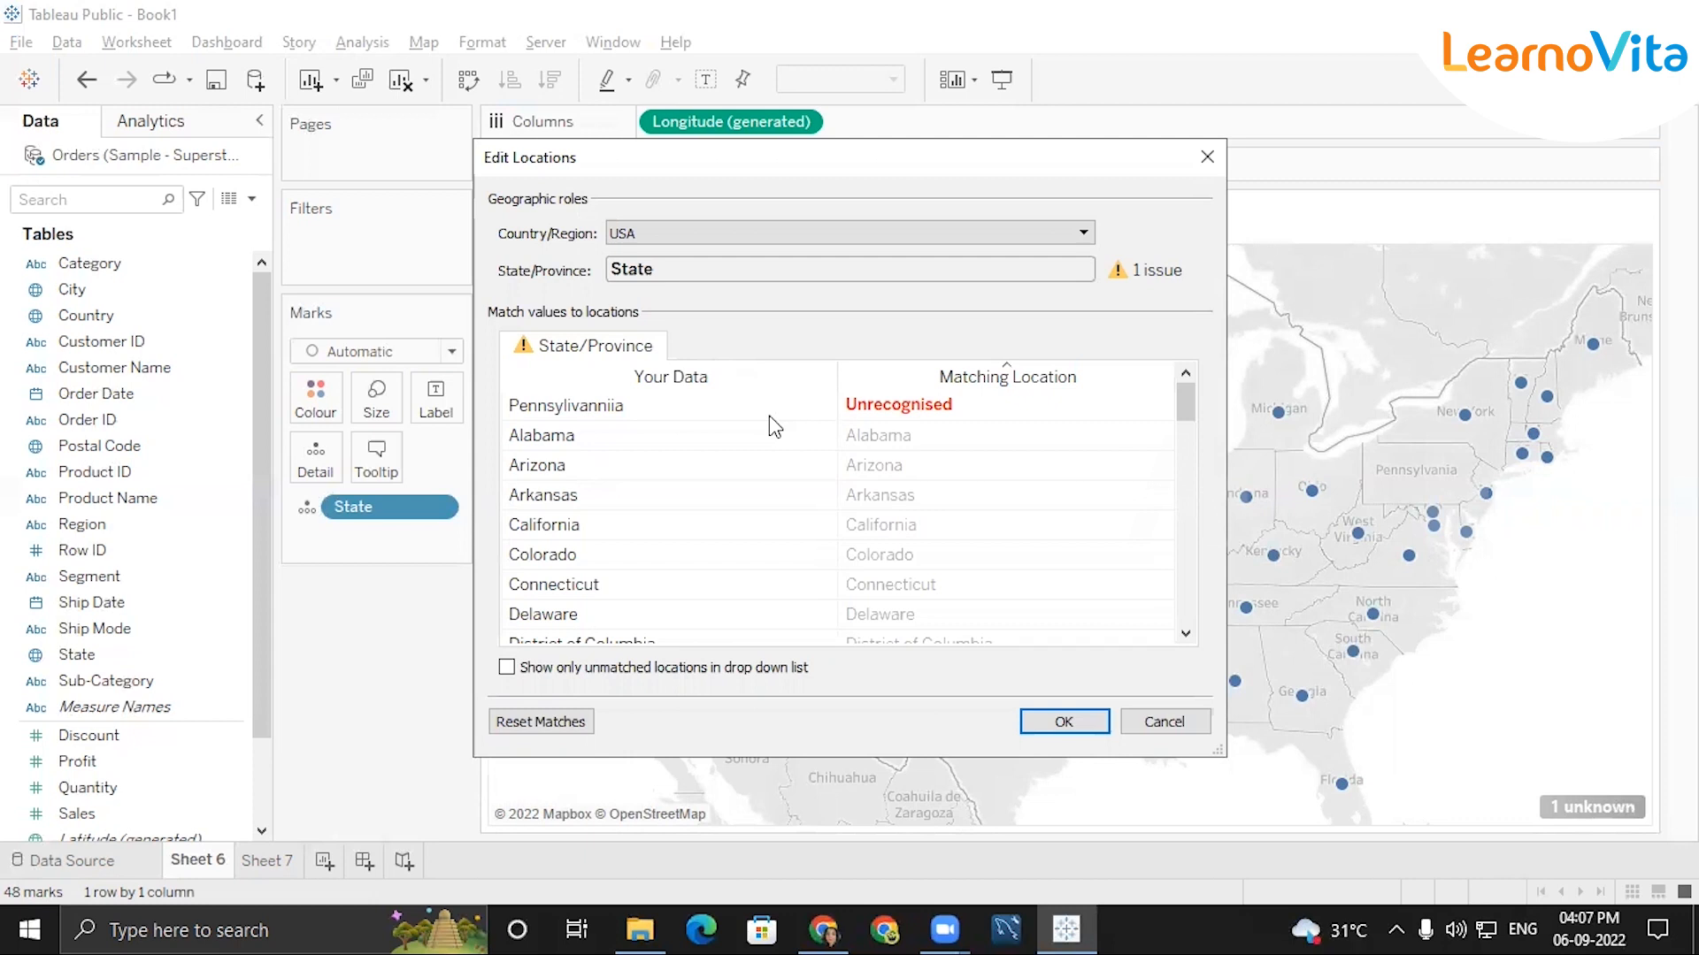
left_click(875, 405)
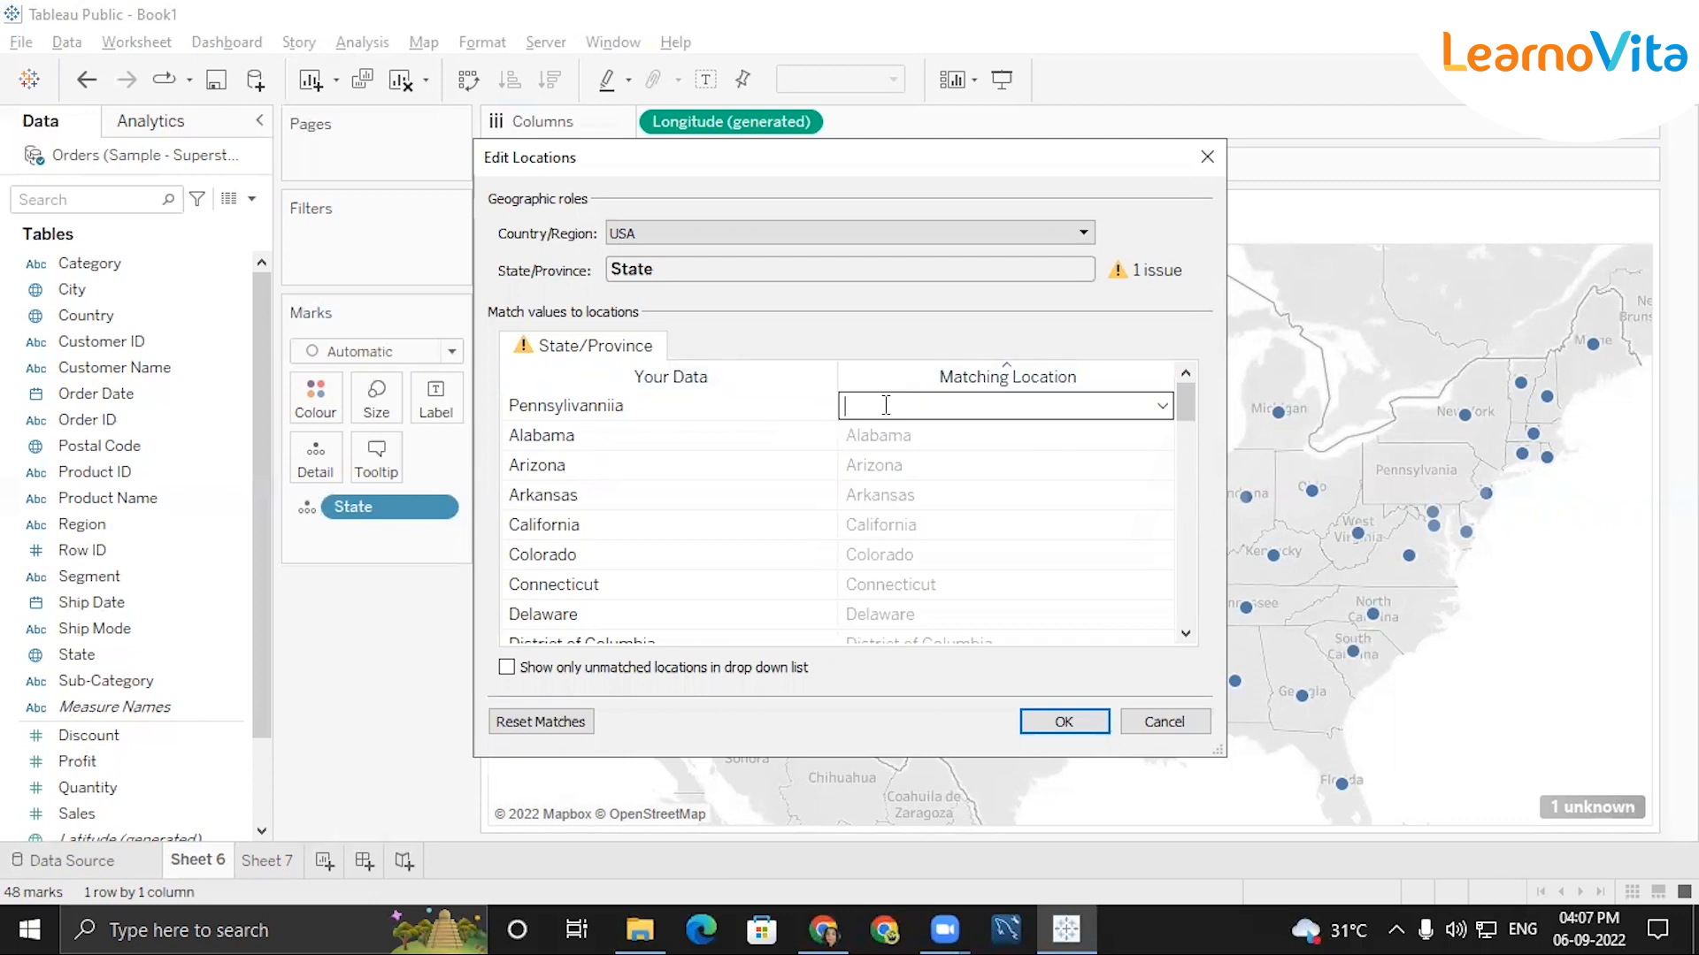
left_click(1162, 406)
key("p")
key("e")
key("n")
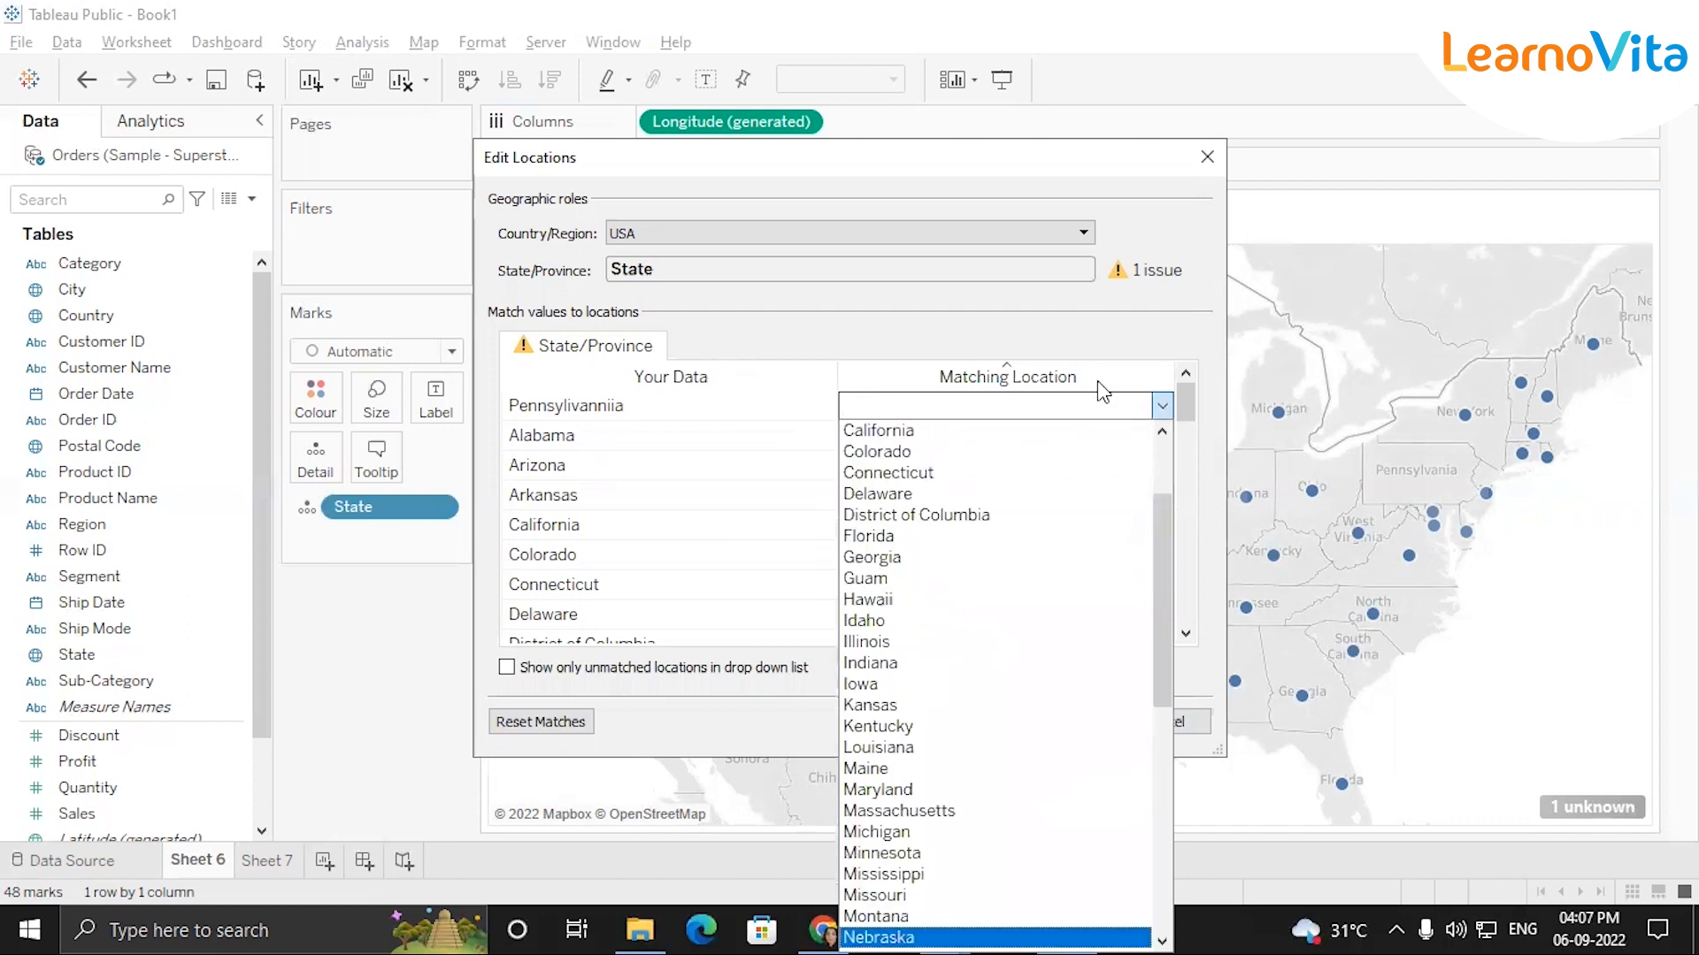
key("n")
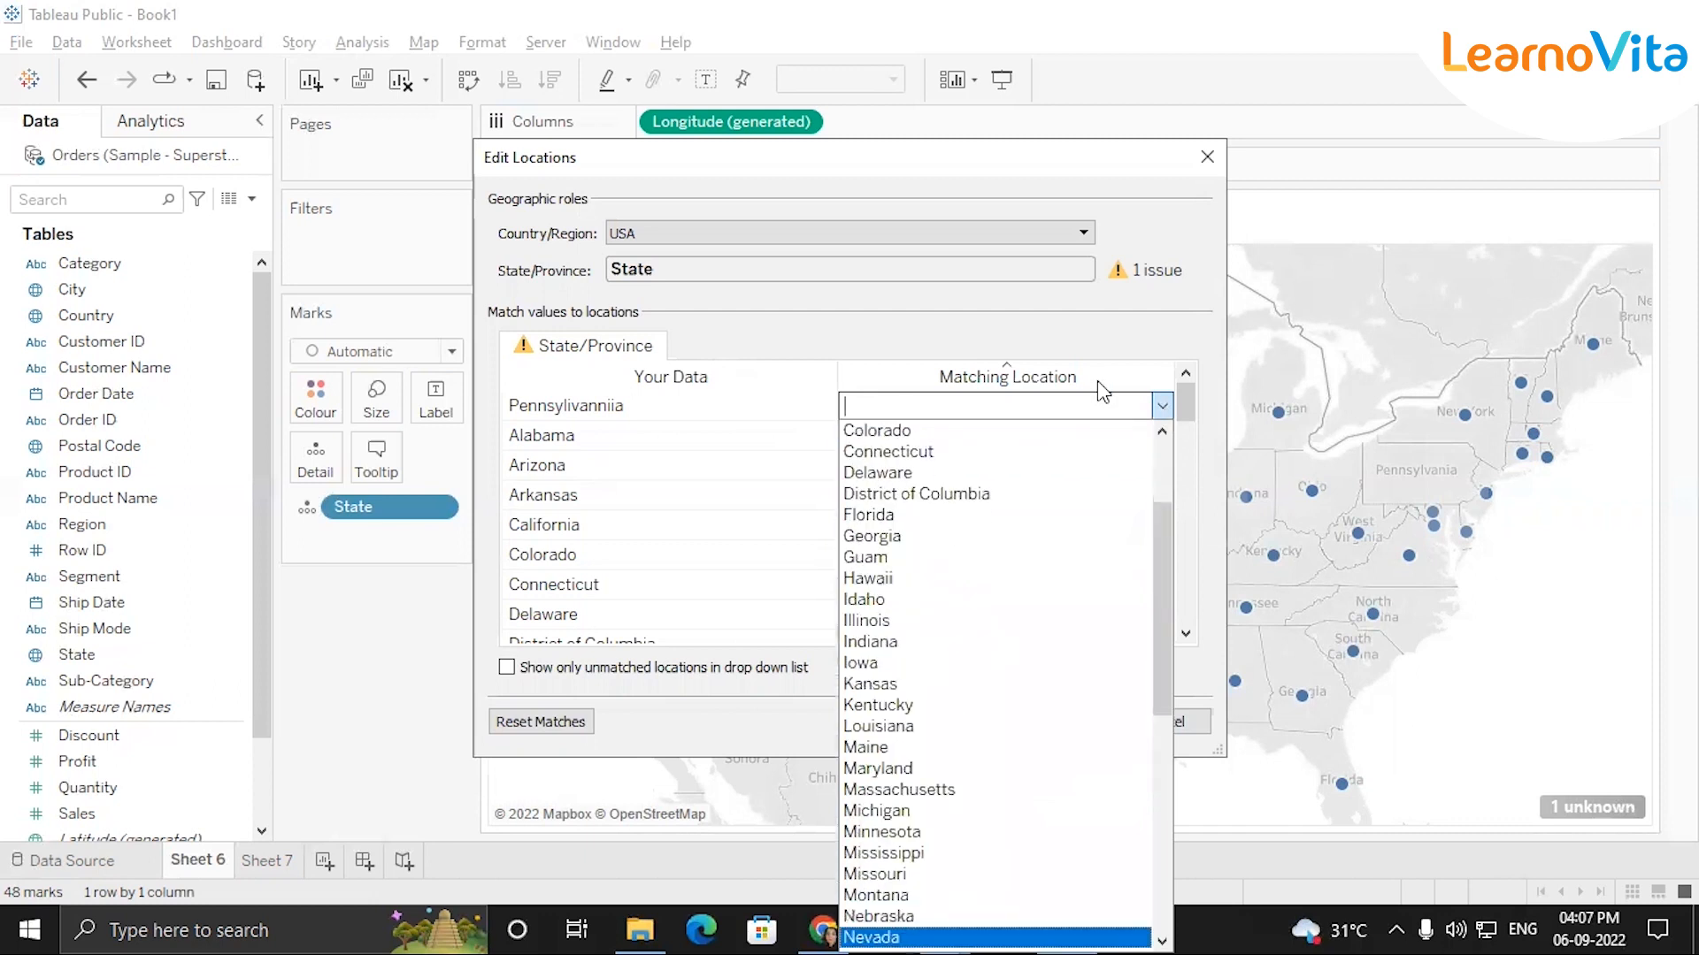
key("p")
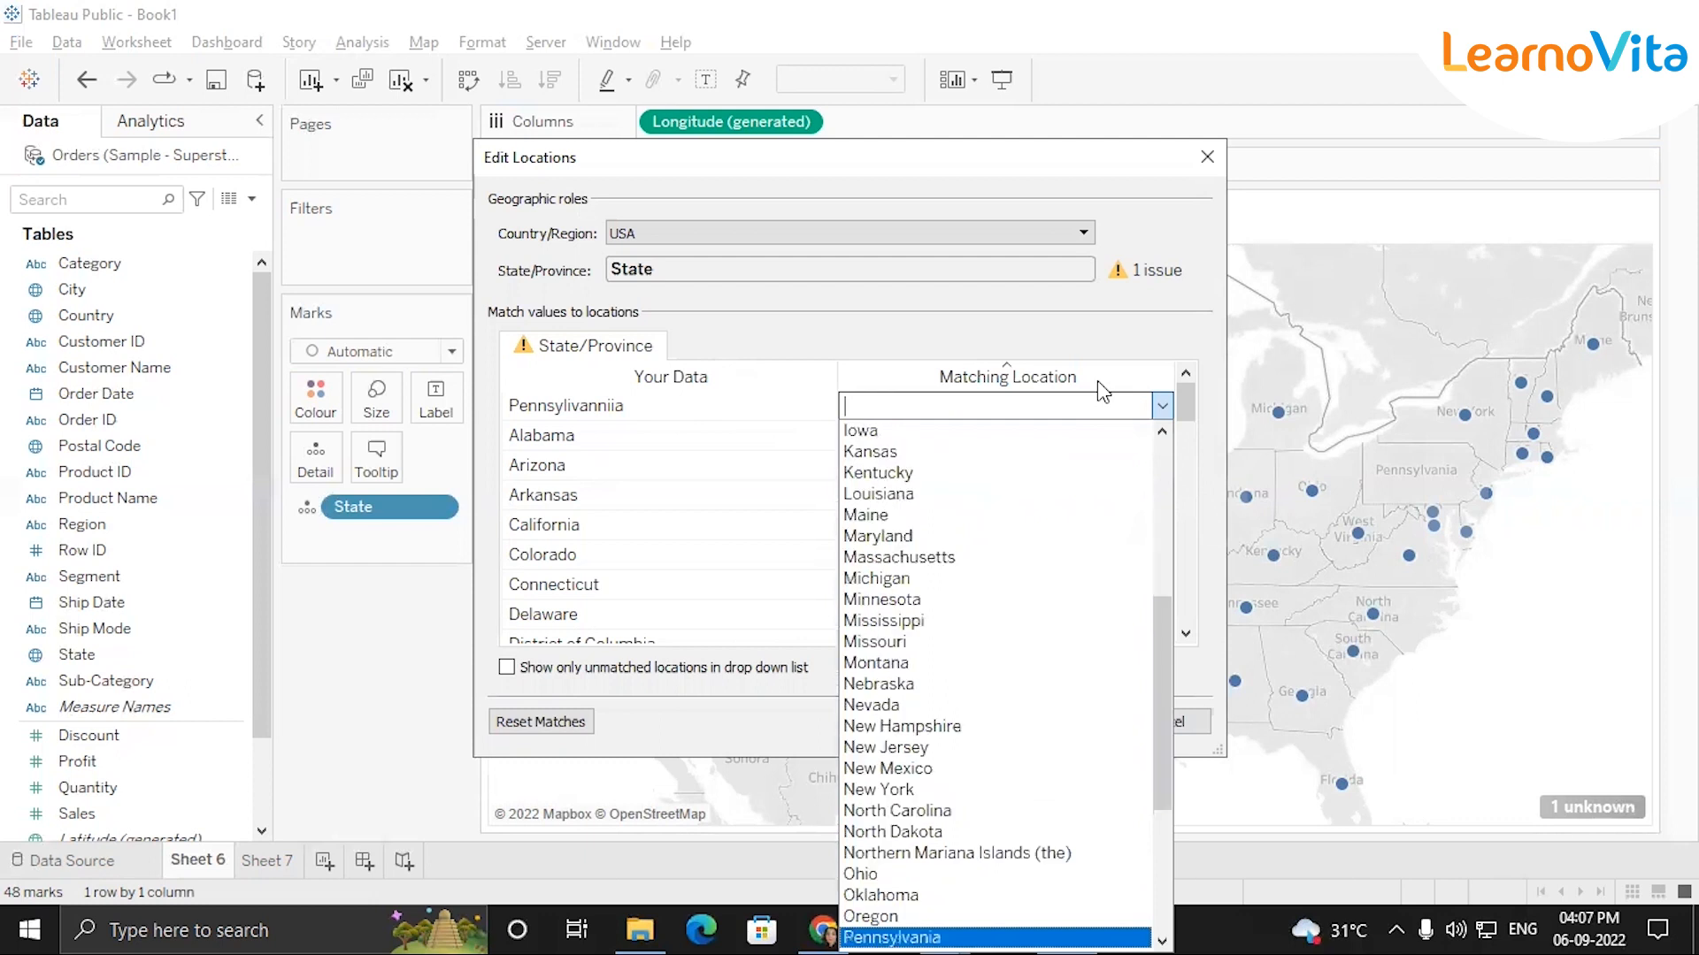
left_click_drag(1156, 694, 1147, 822)
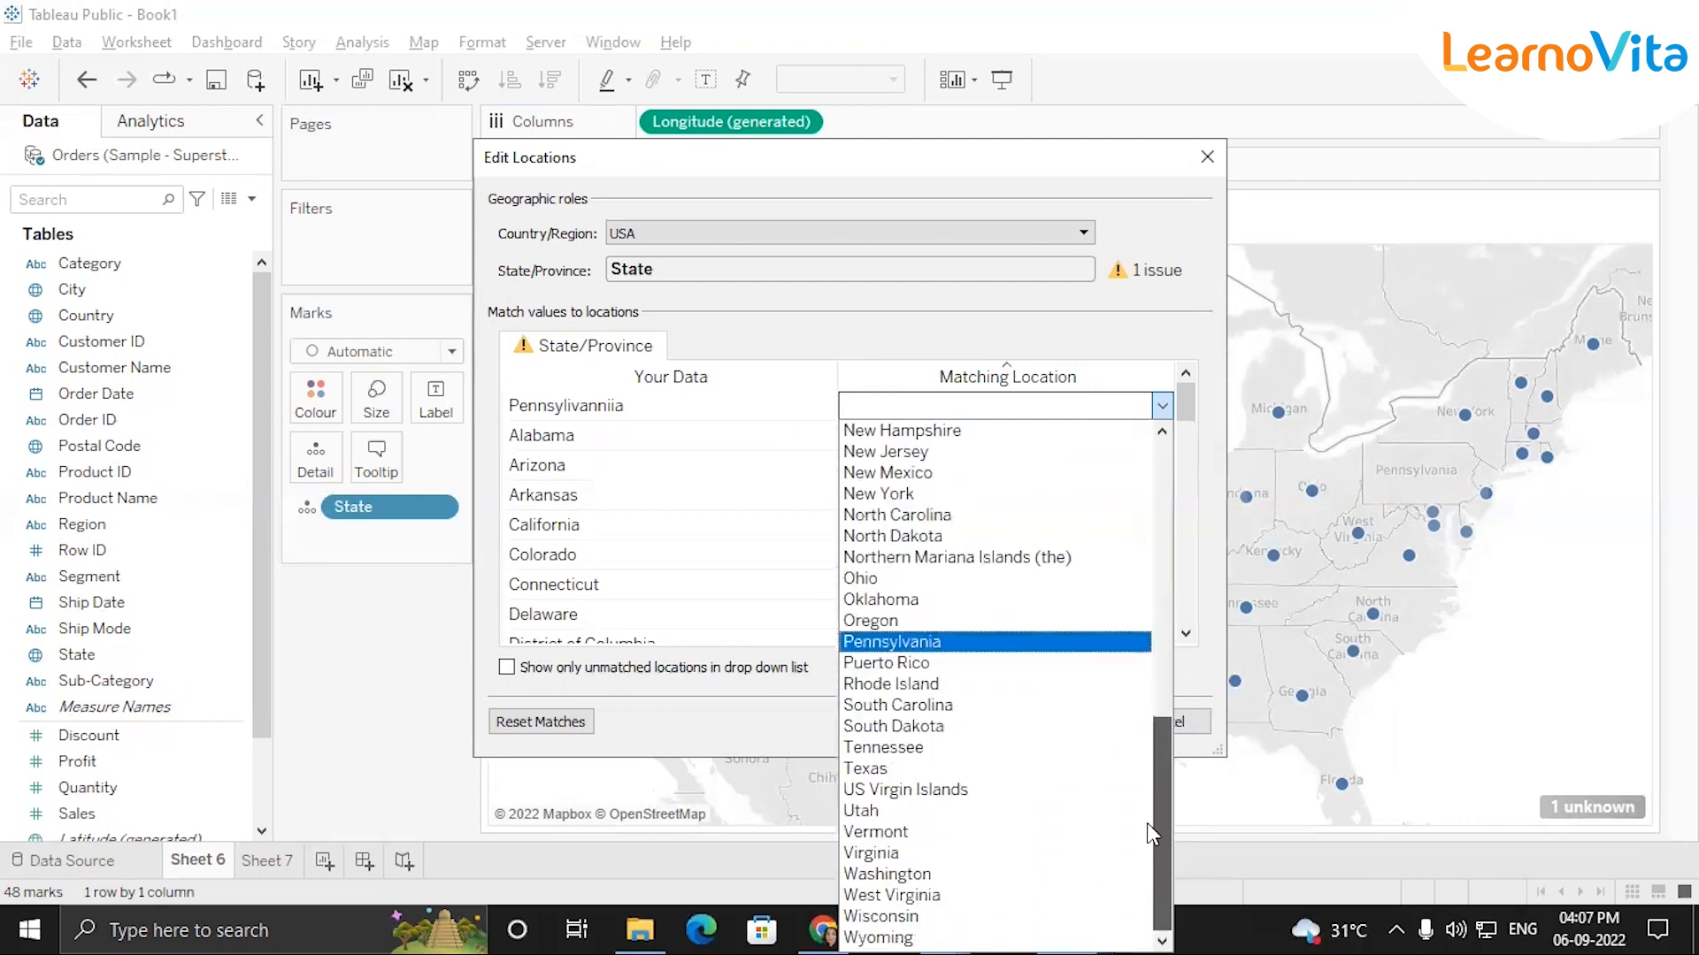
left_click(887, 645)
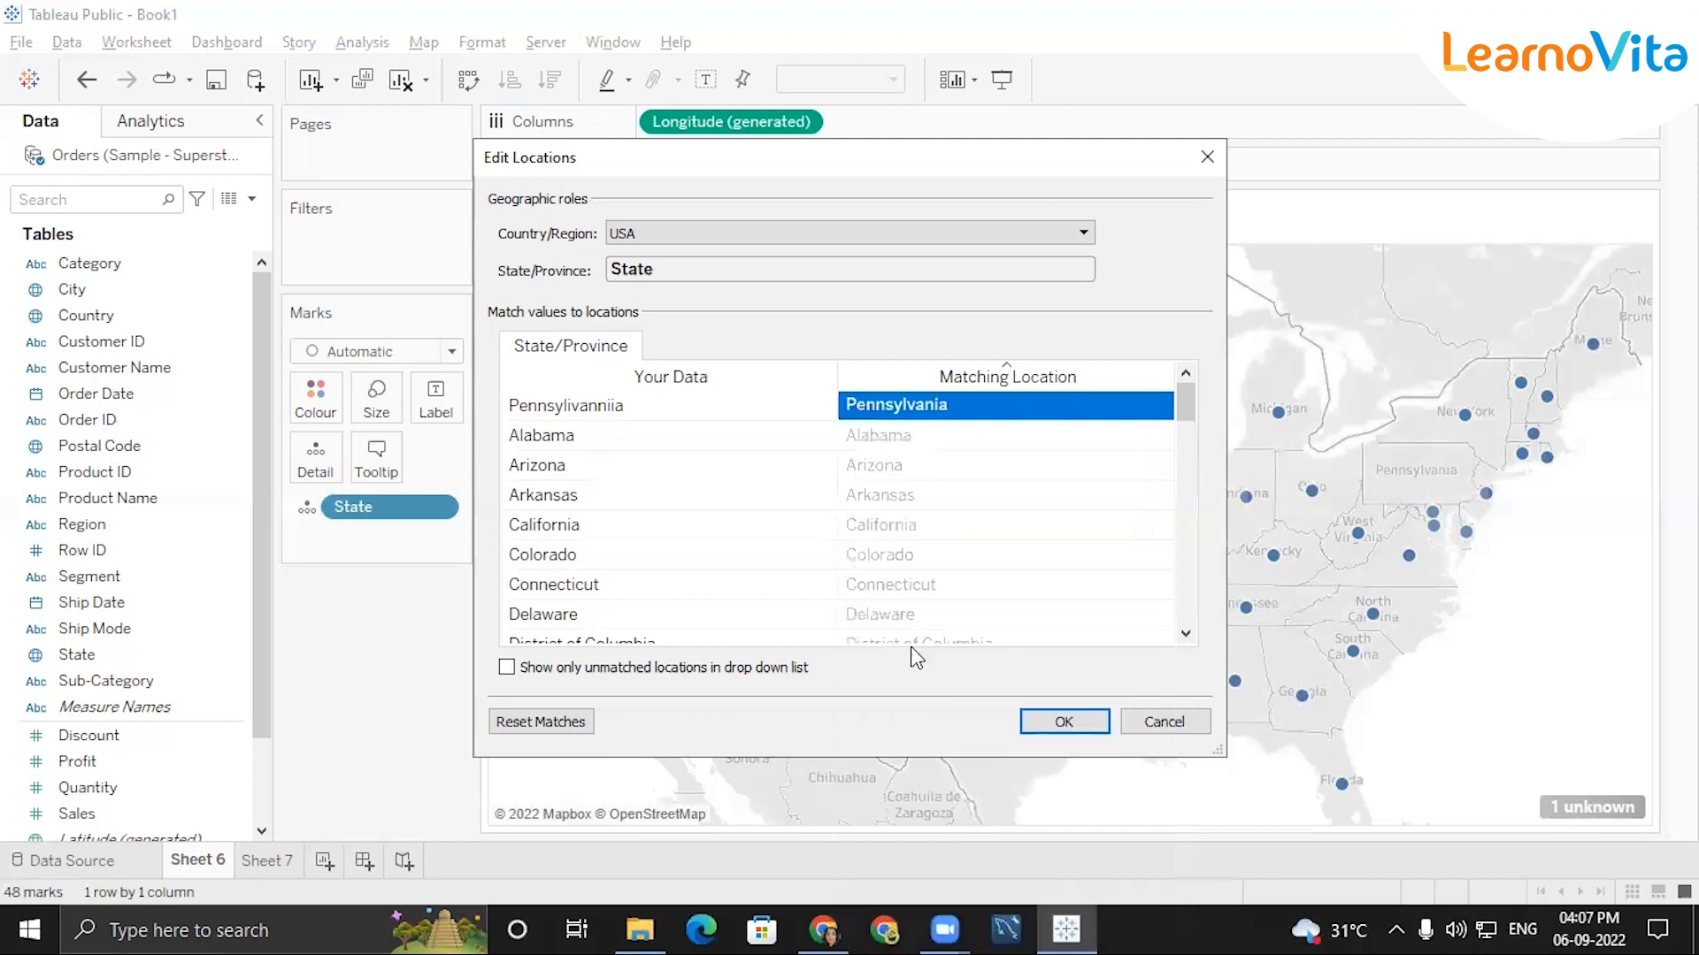
left_click(1063, 722)
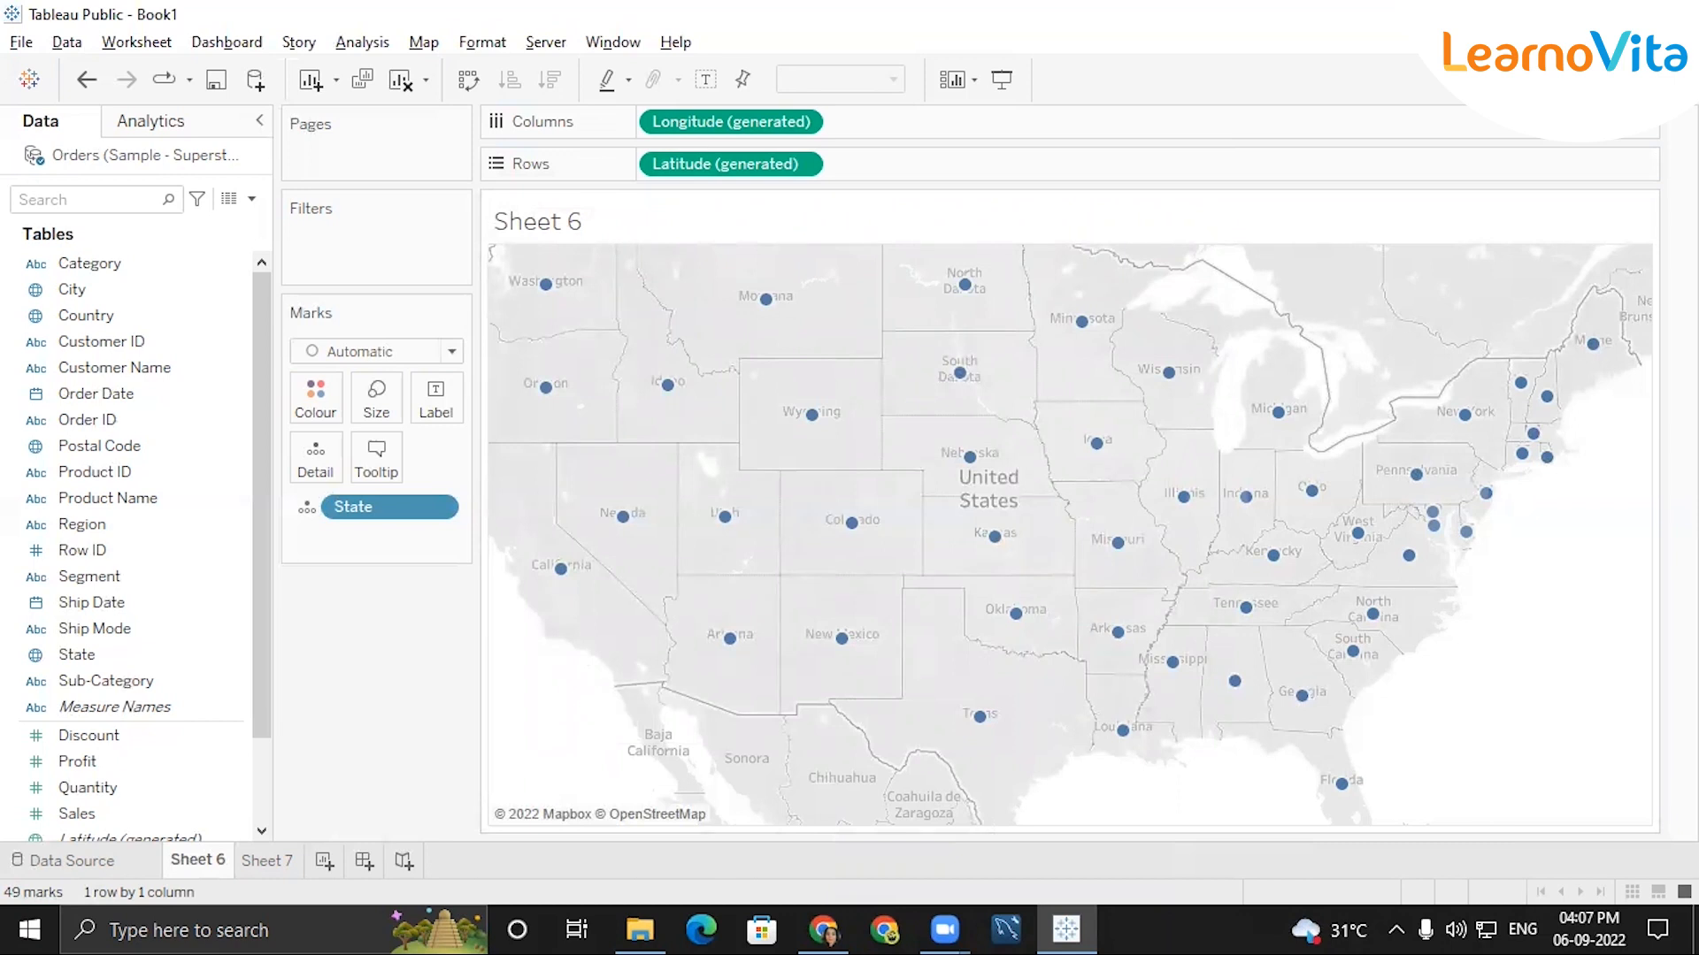
mouse_move(1581, 766)
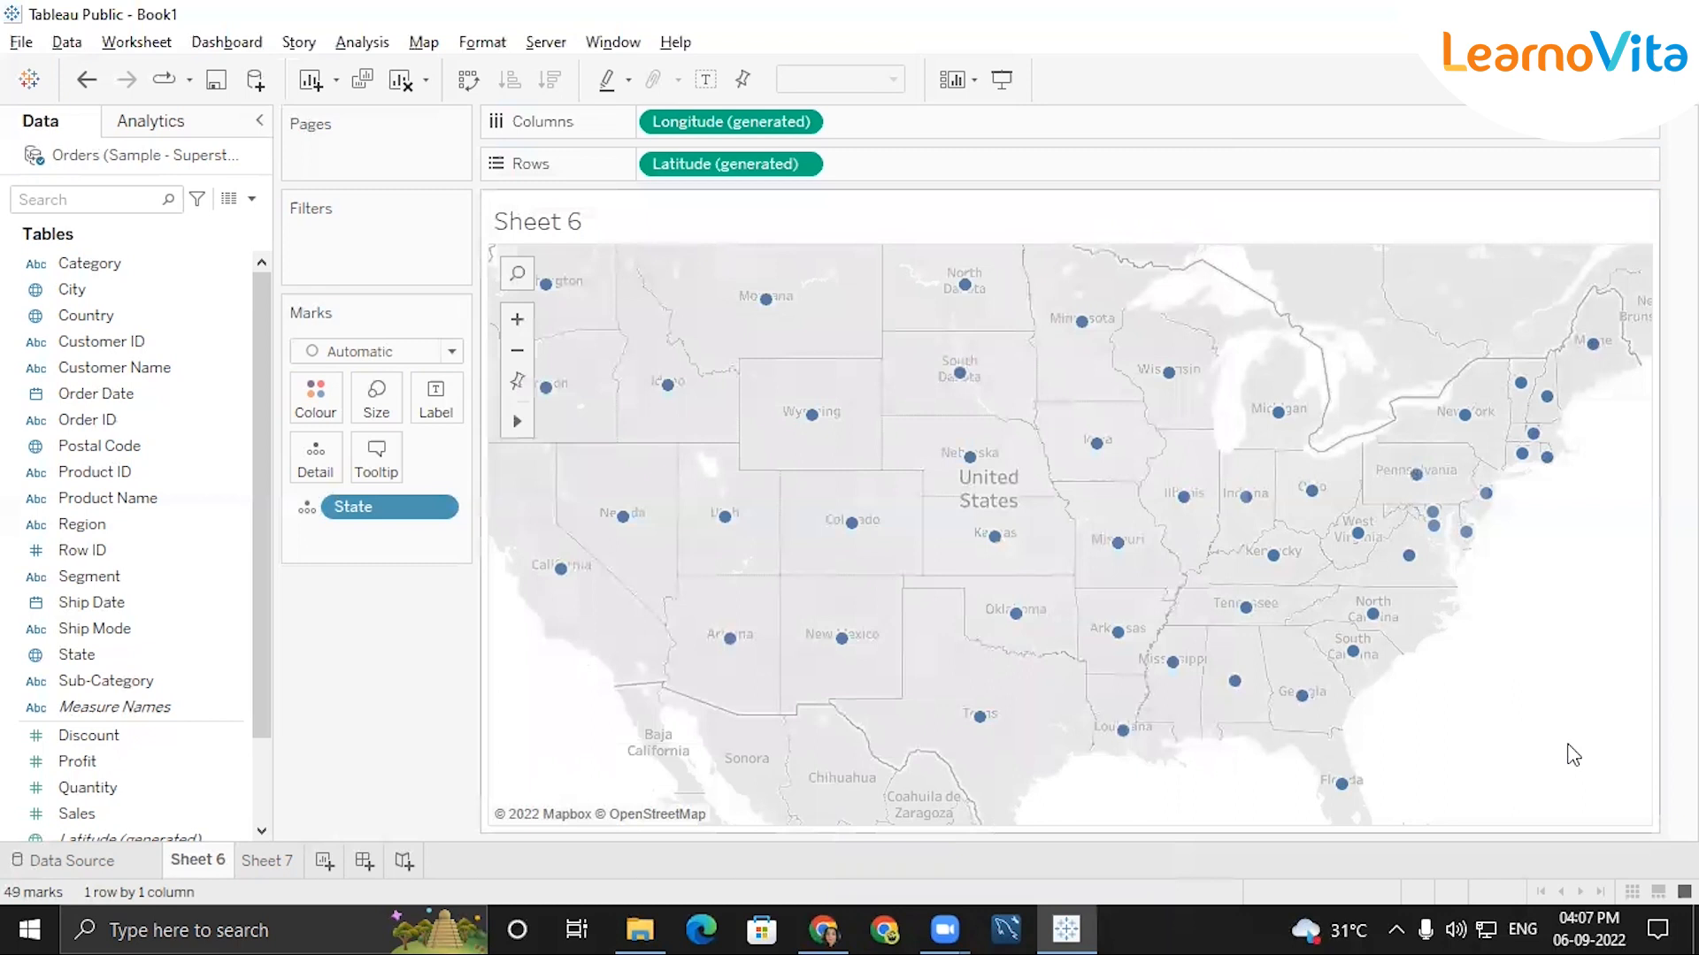
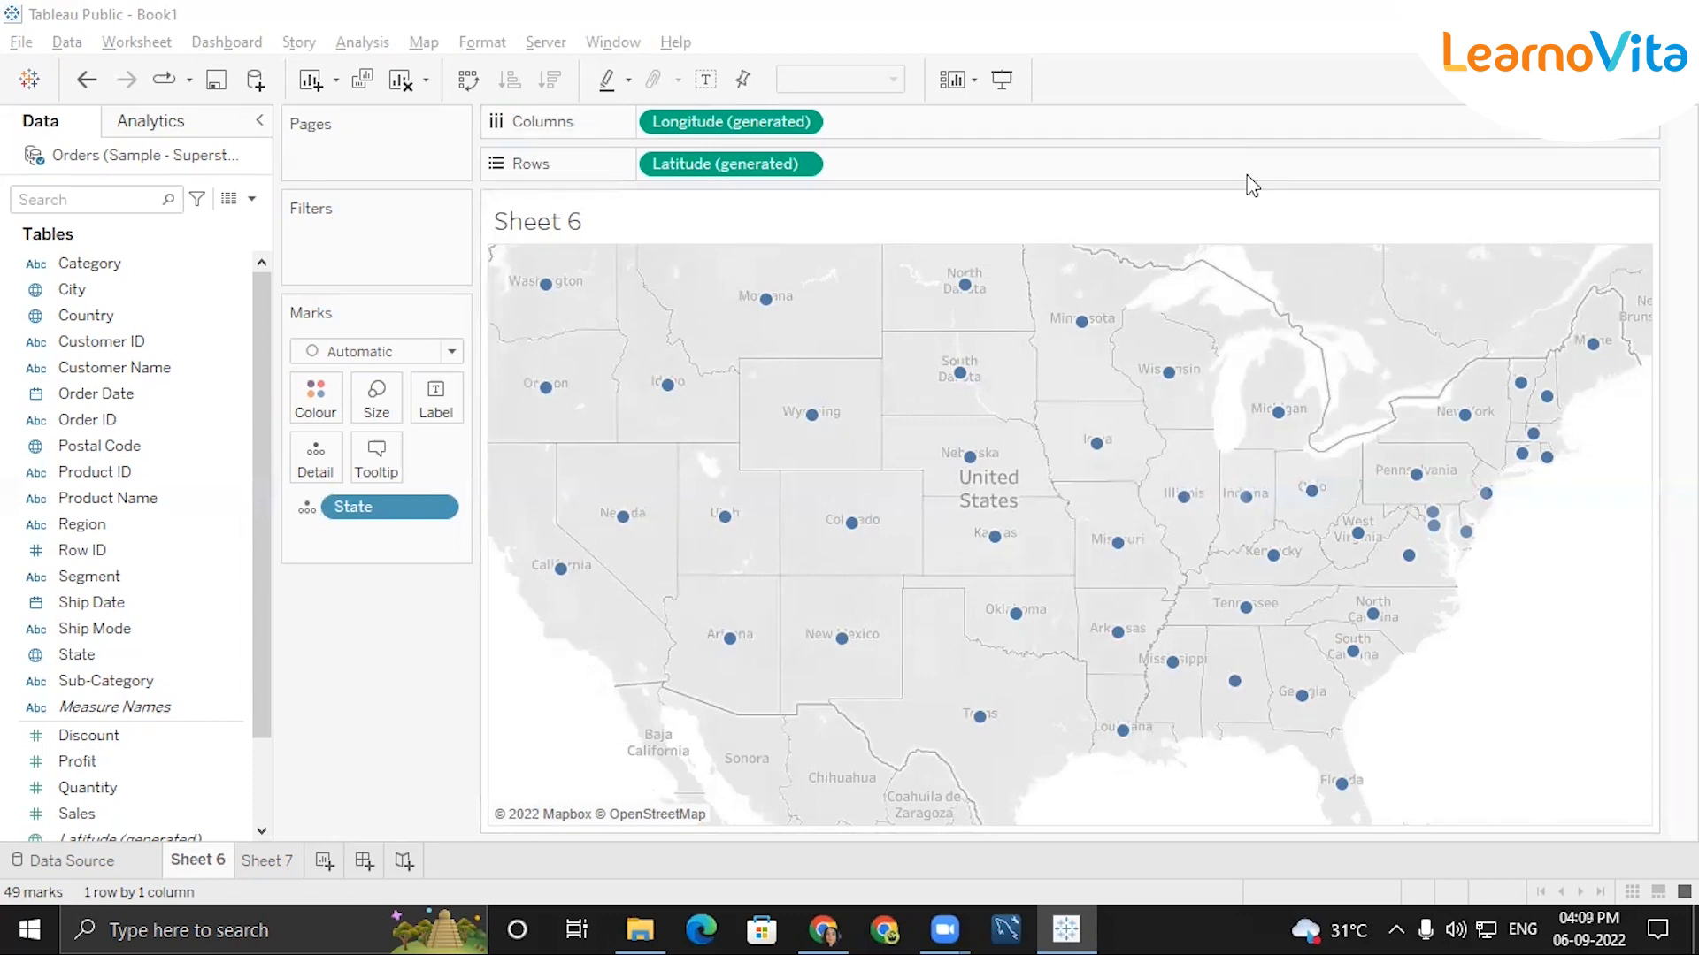
Clear the state map on Sheet 6 by removing the generated longitude, generated latitude and State fields.
right_click(217, 157)
left_click(366, 620)
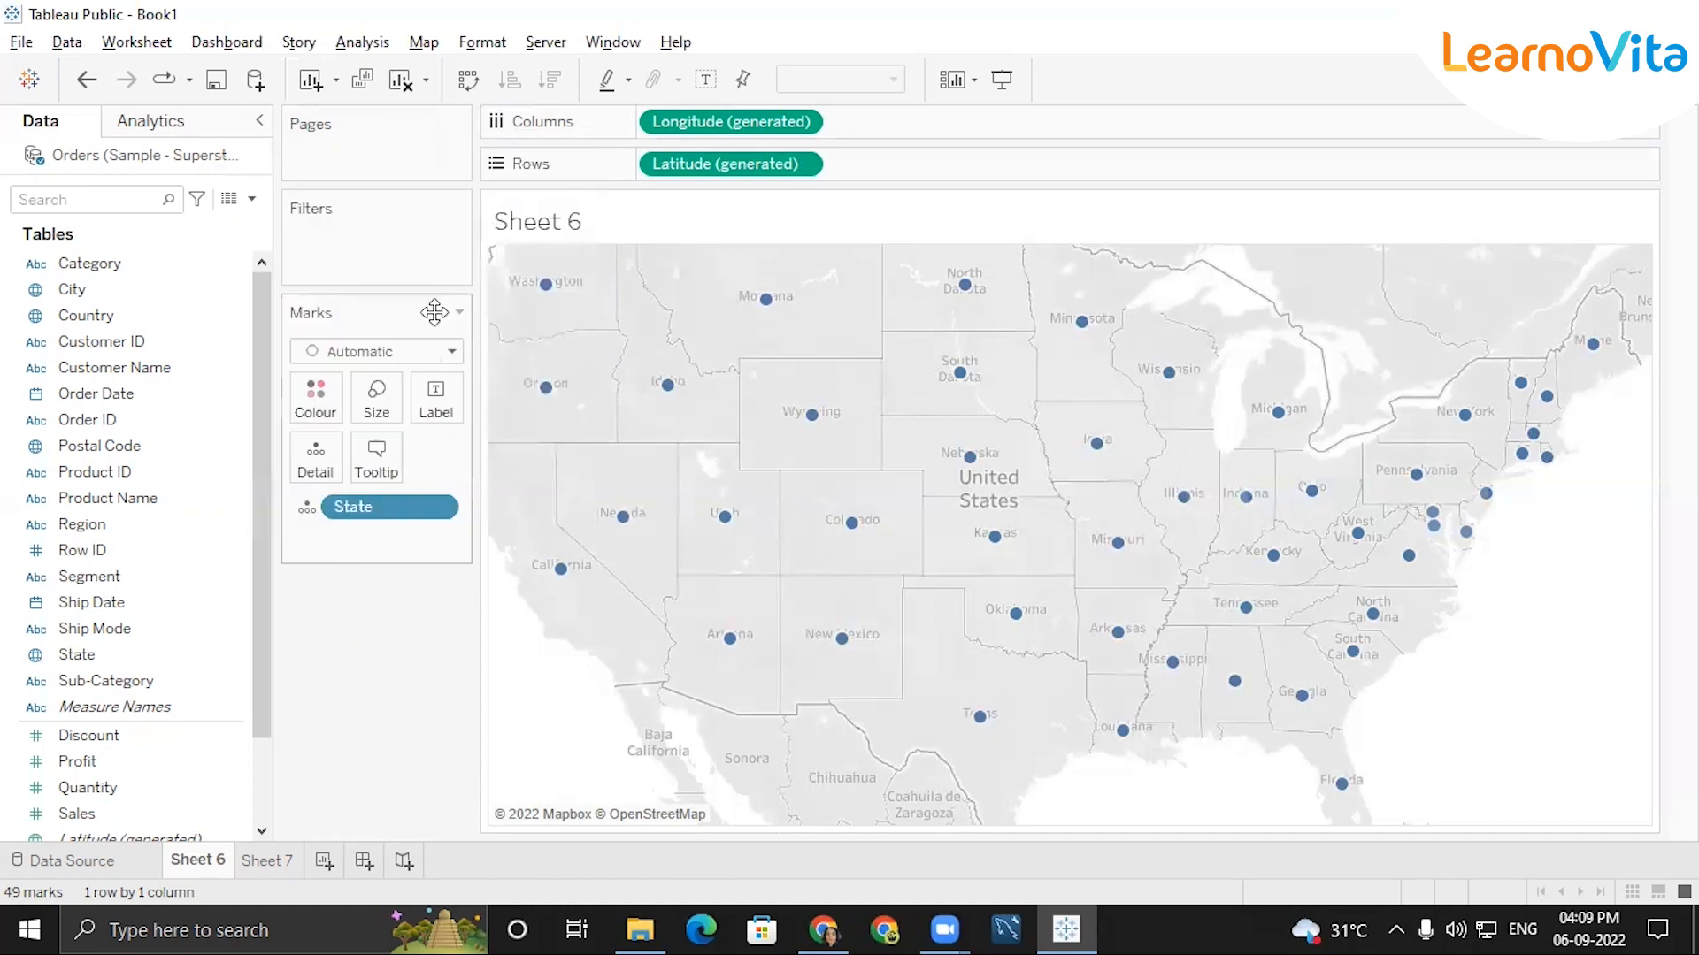
left_click(801, 121)
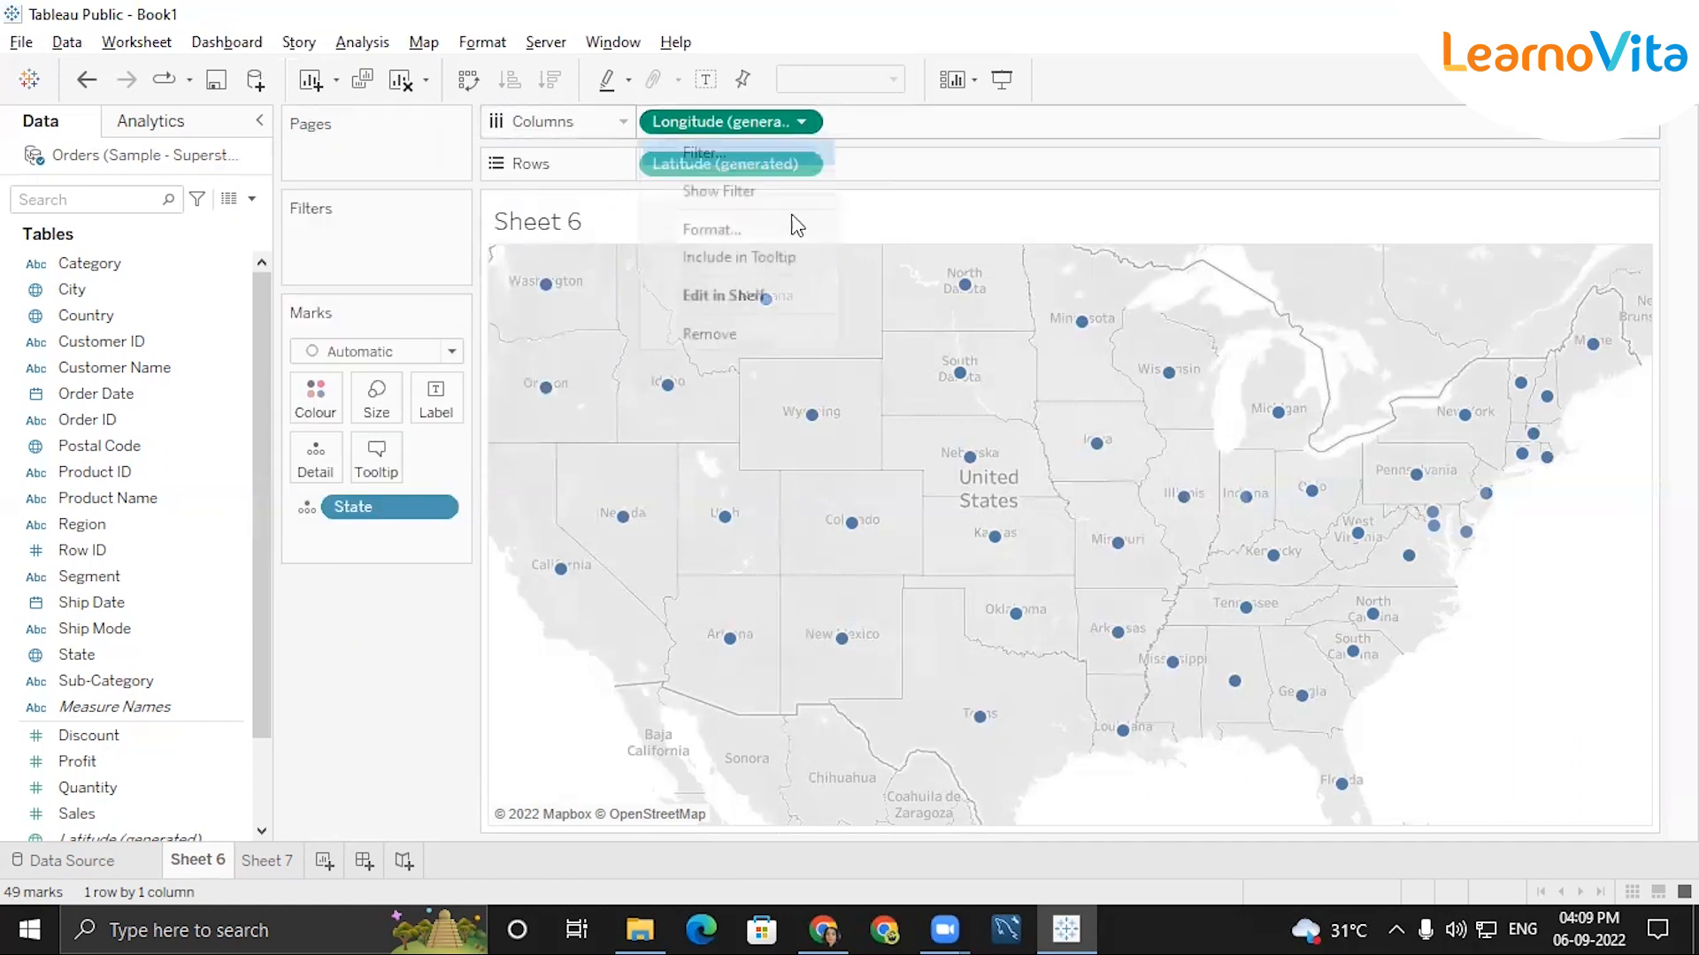
left_click(754, 334)
left_click(801, 163)
left_click(722, 404)
left_click(435, 508)
left_click(412, 895)
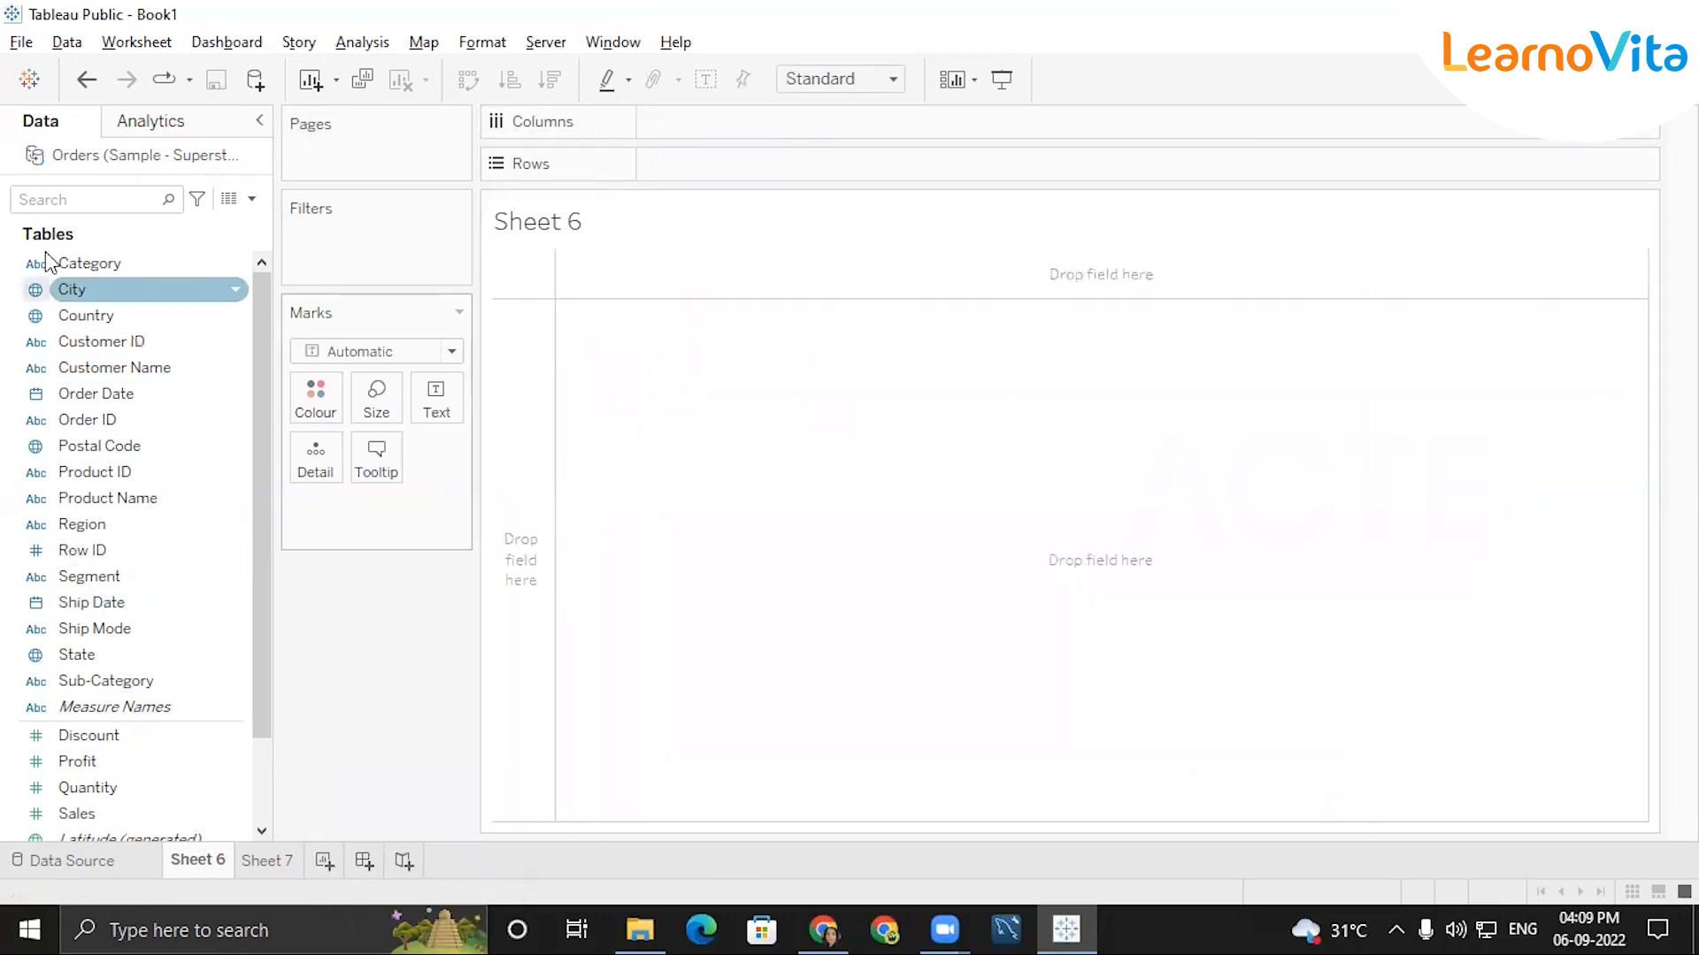
Close the Orders (Sample - Superstore) data source and add the Orders table from Super Store Sales data to the data model.
right_click(129, 148)
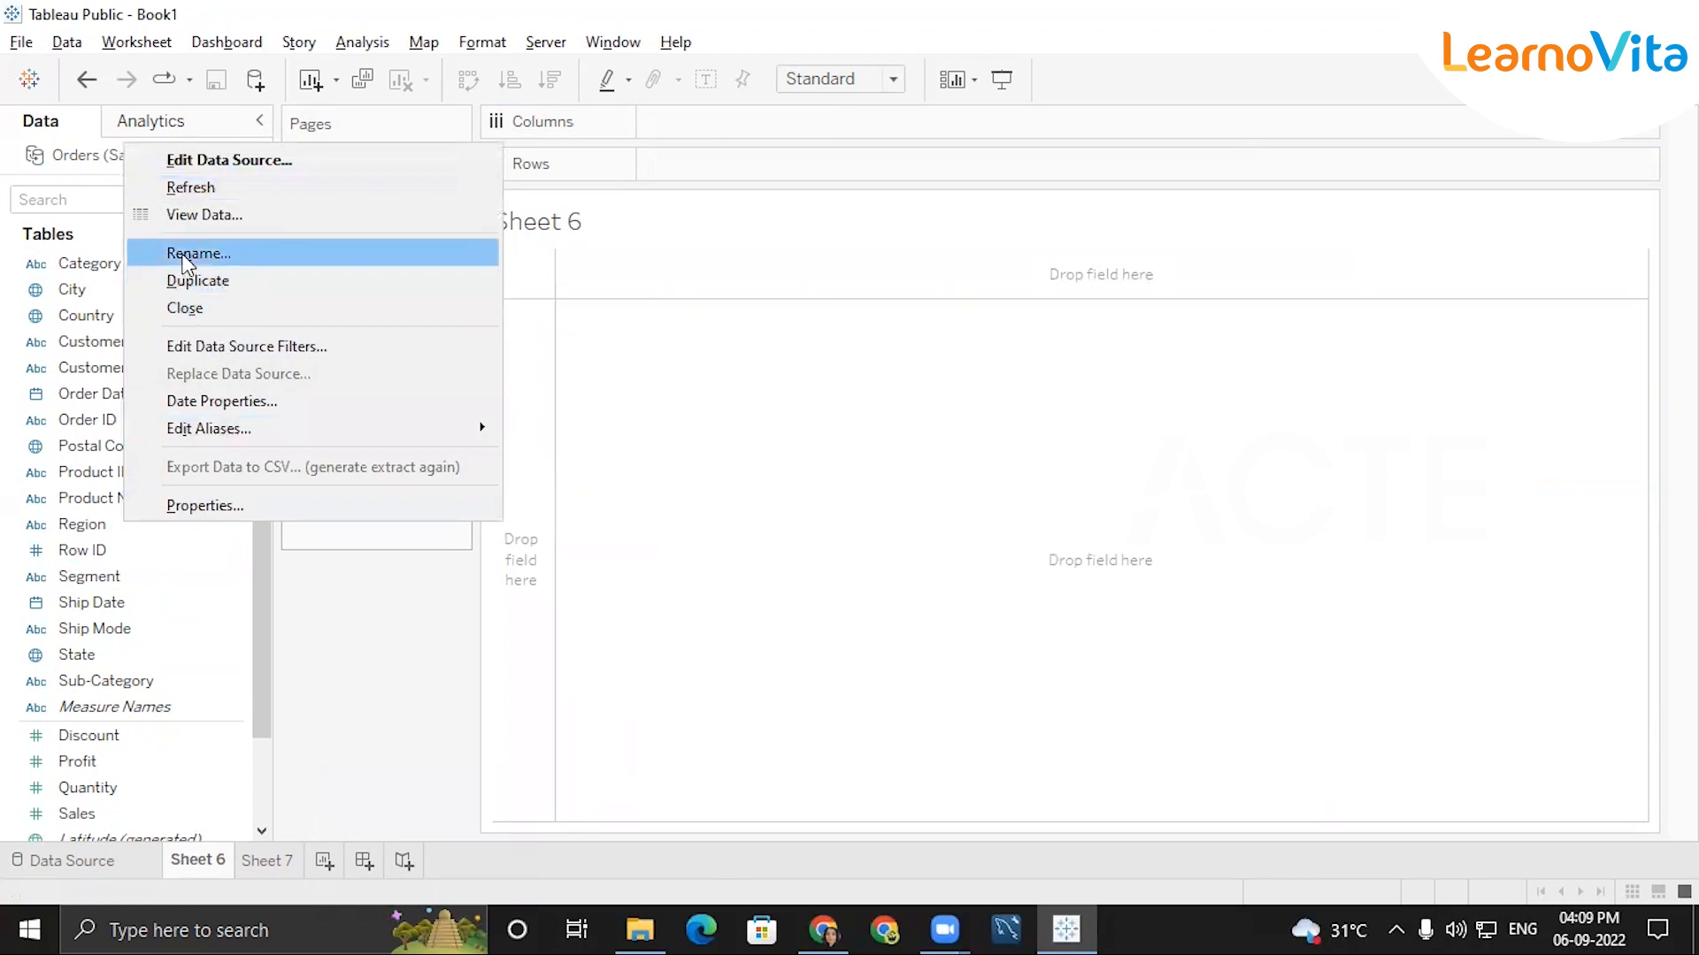
key("Escape")
right_click(170, 158)
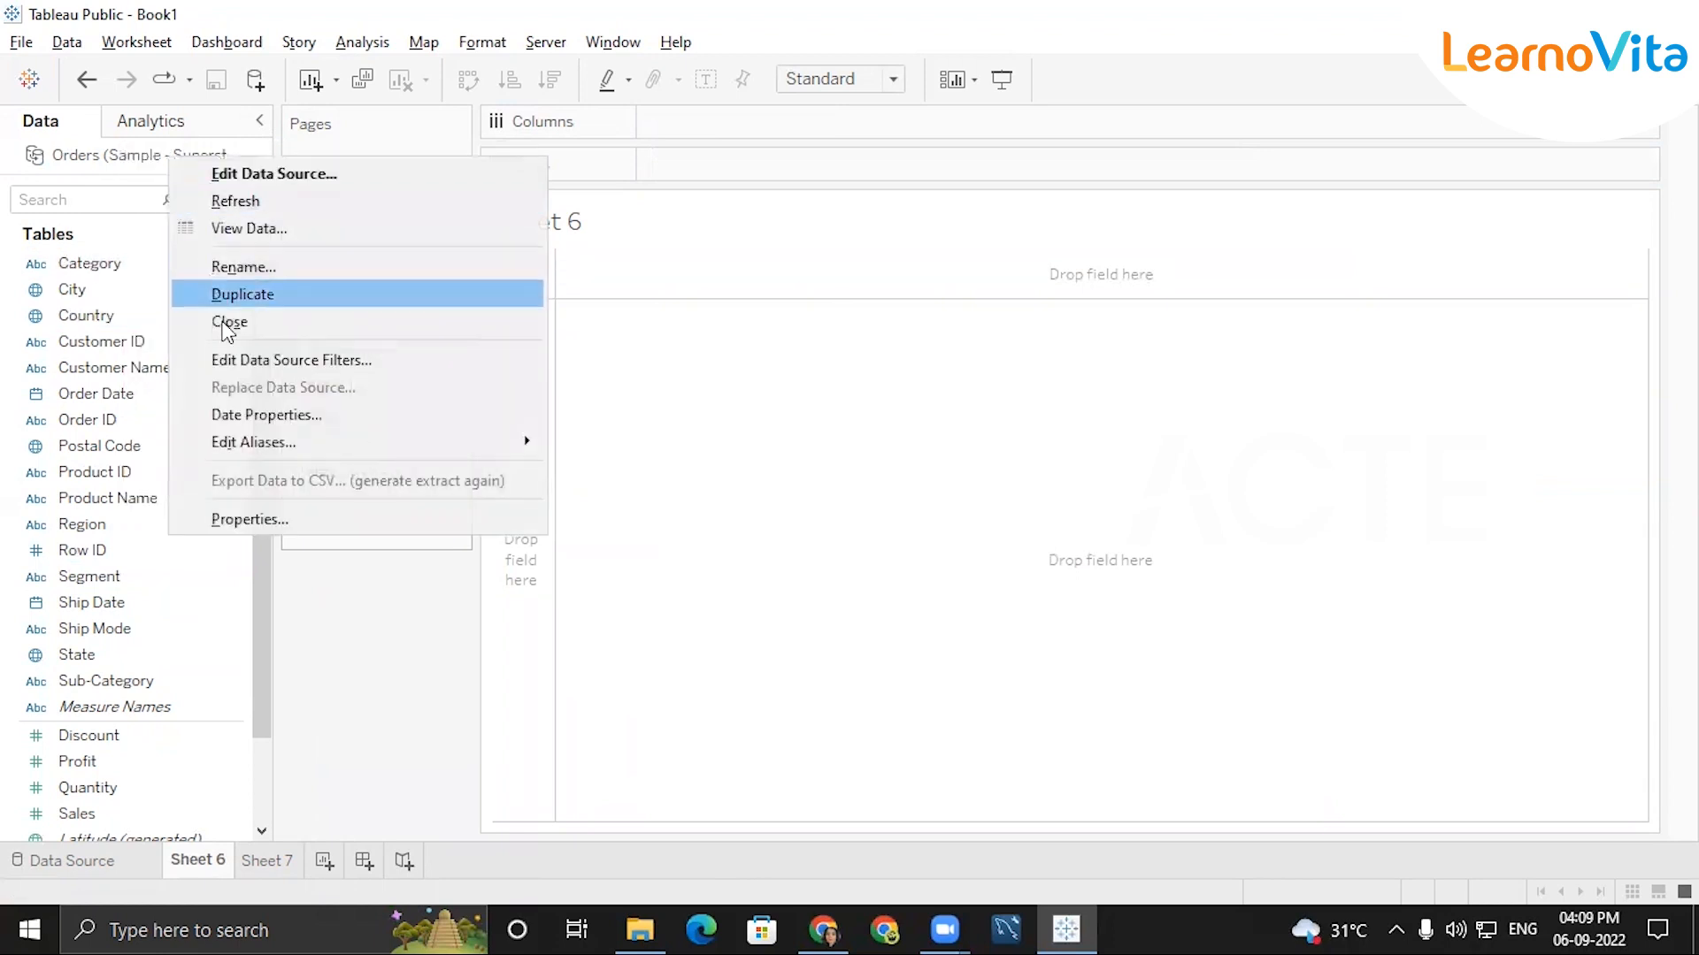
left_click(229, 322)
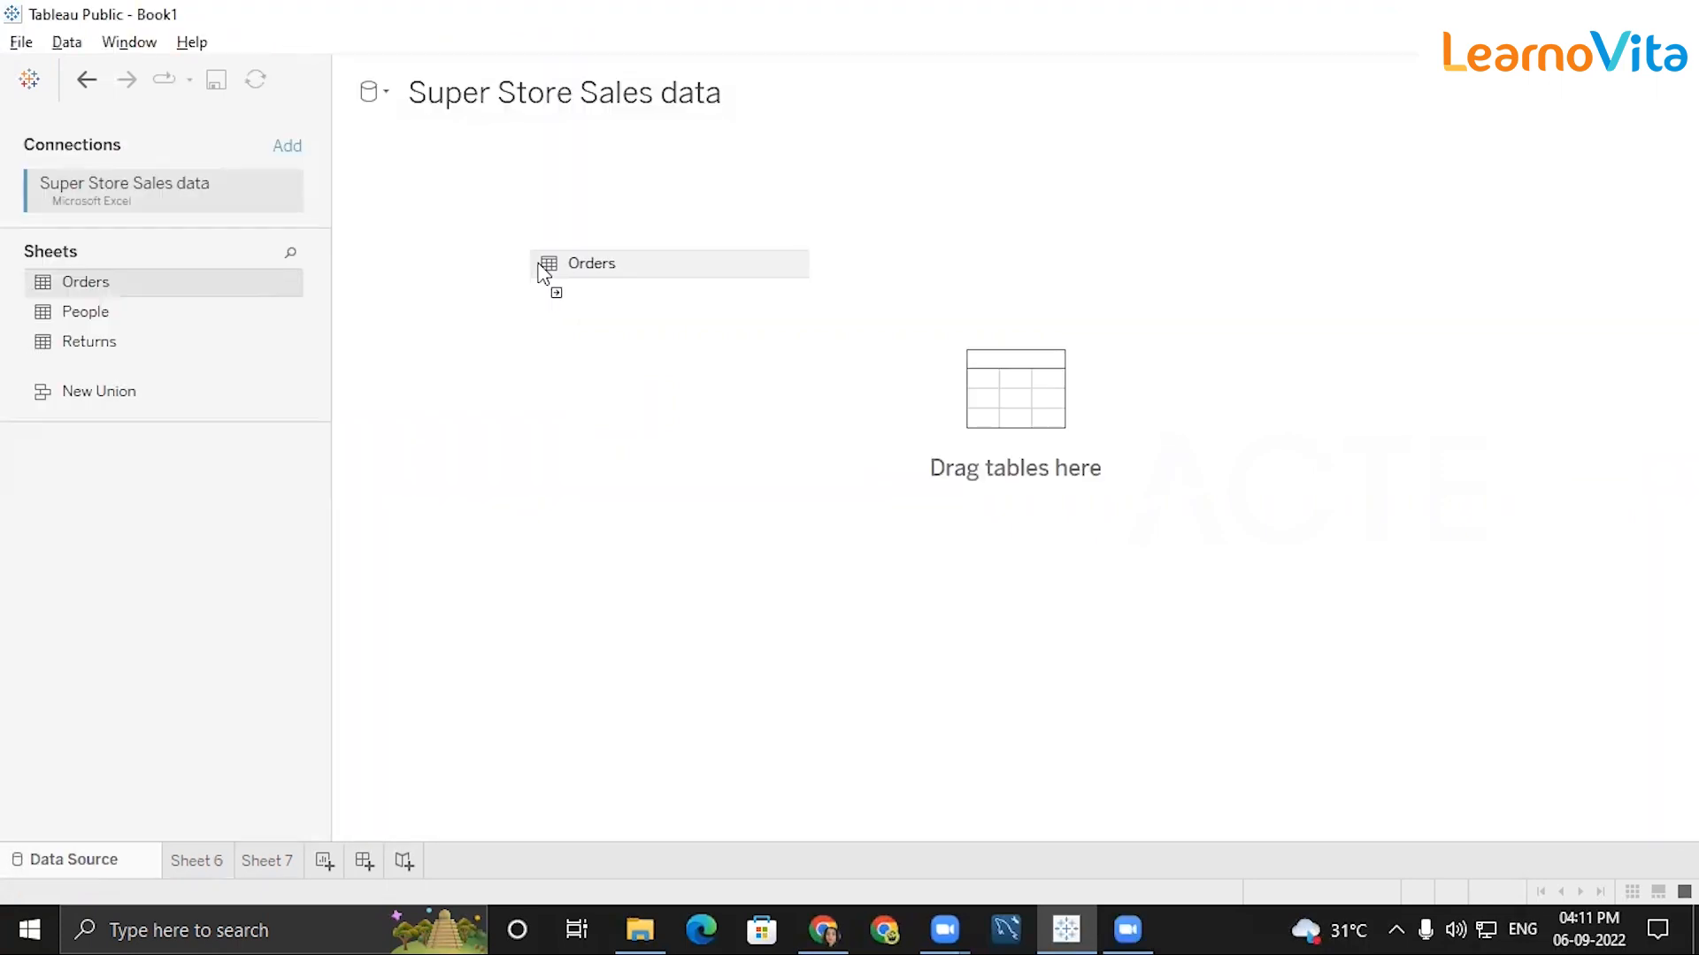
left_click_drag(553, 284, 705, 374)
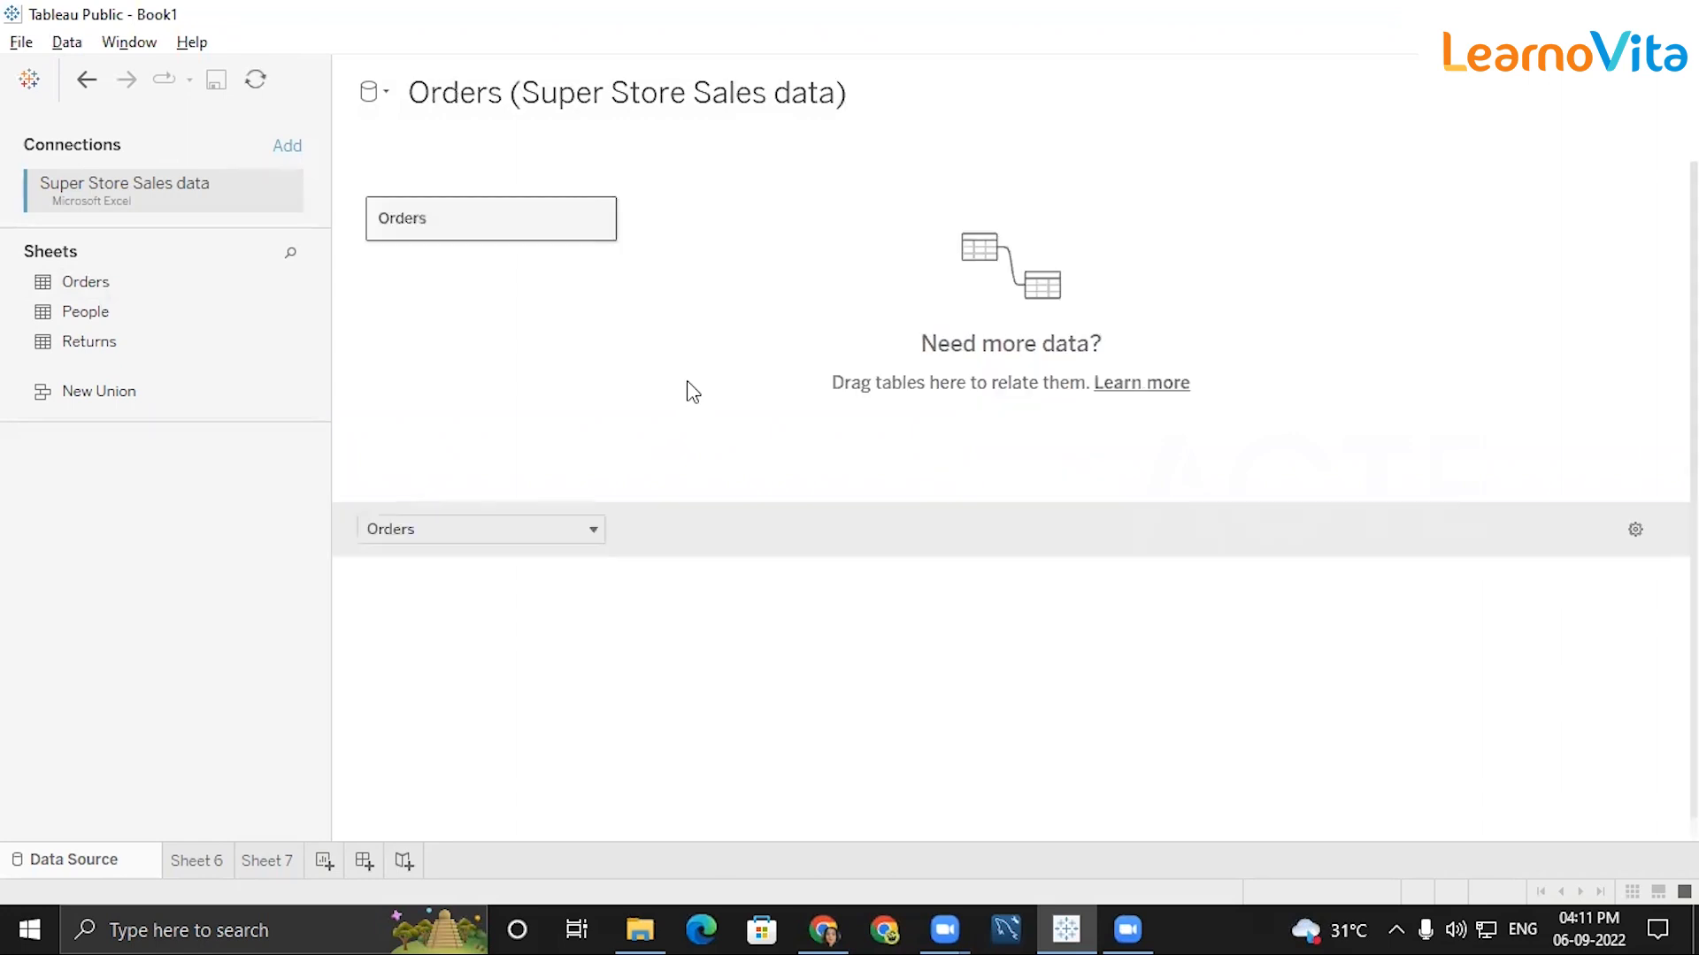
left_click(865, 584)
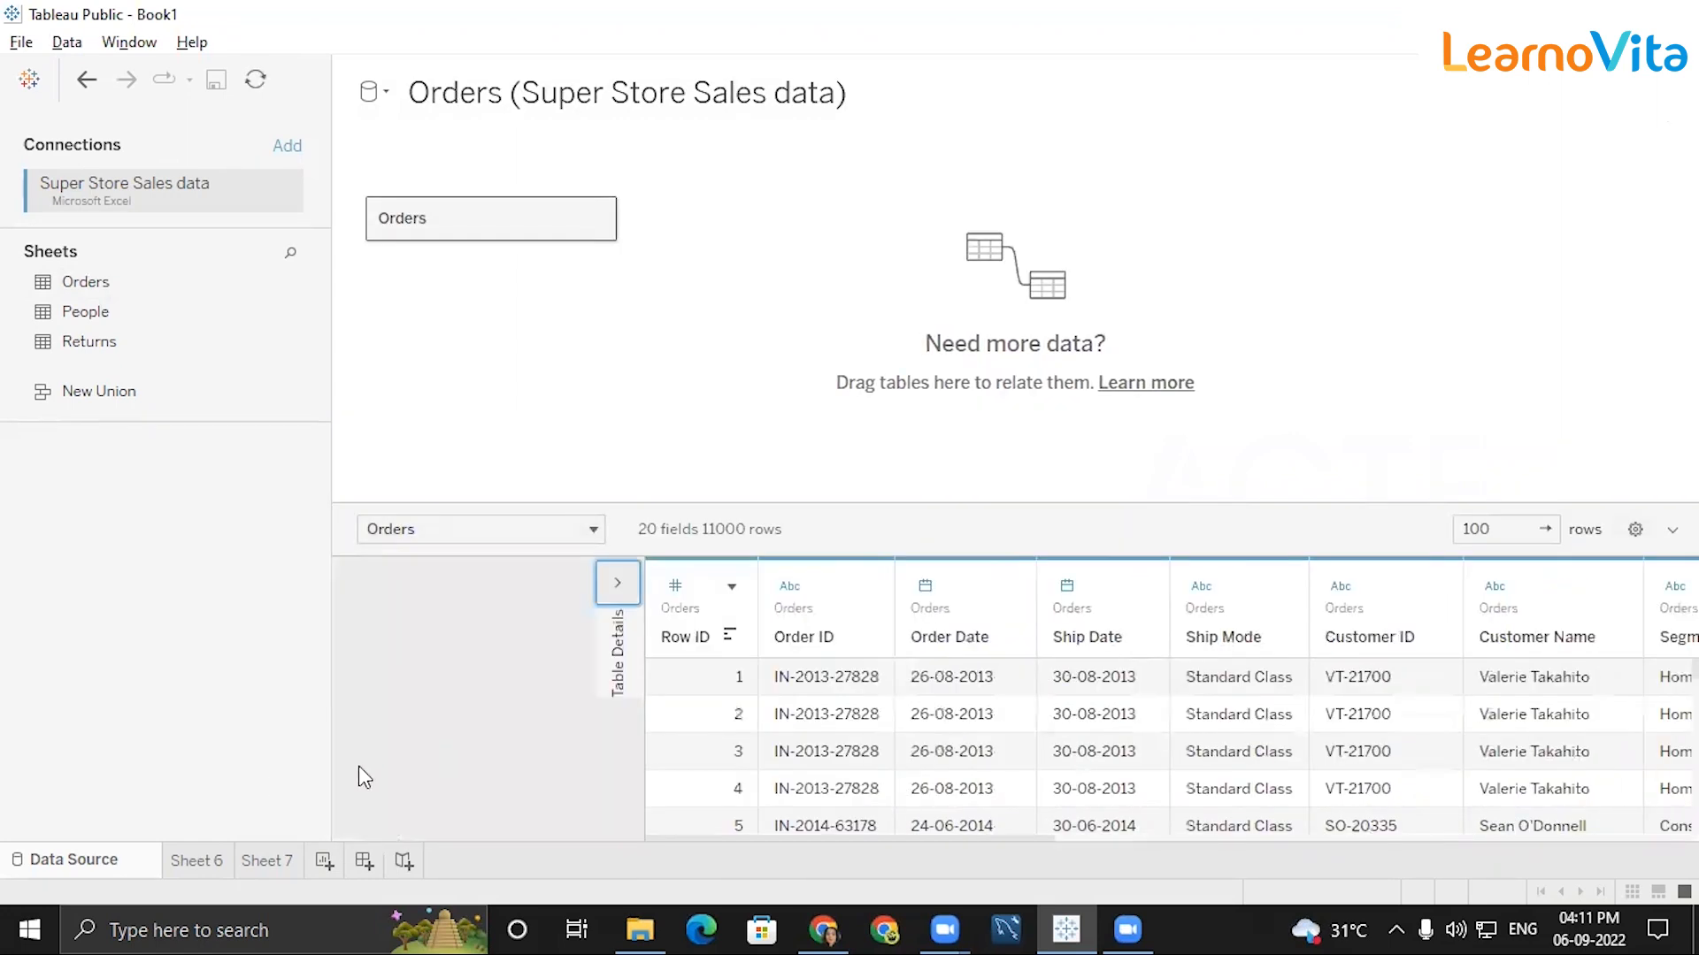
Build a text table on Sheet 6 with Sub-Category in the rows and the sum of Profit as its values.
left_click(196, 861)
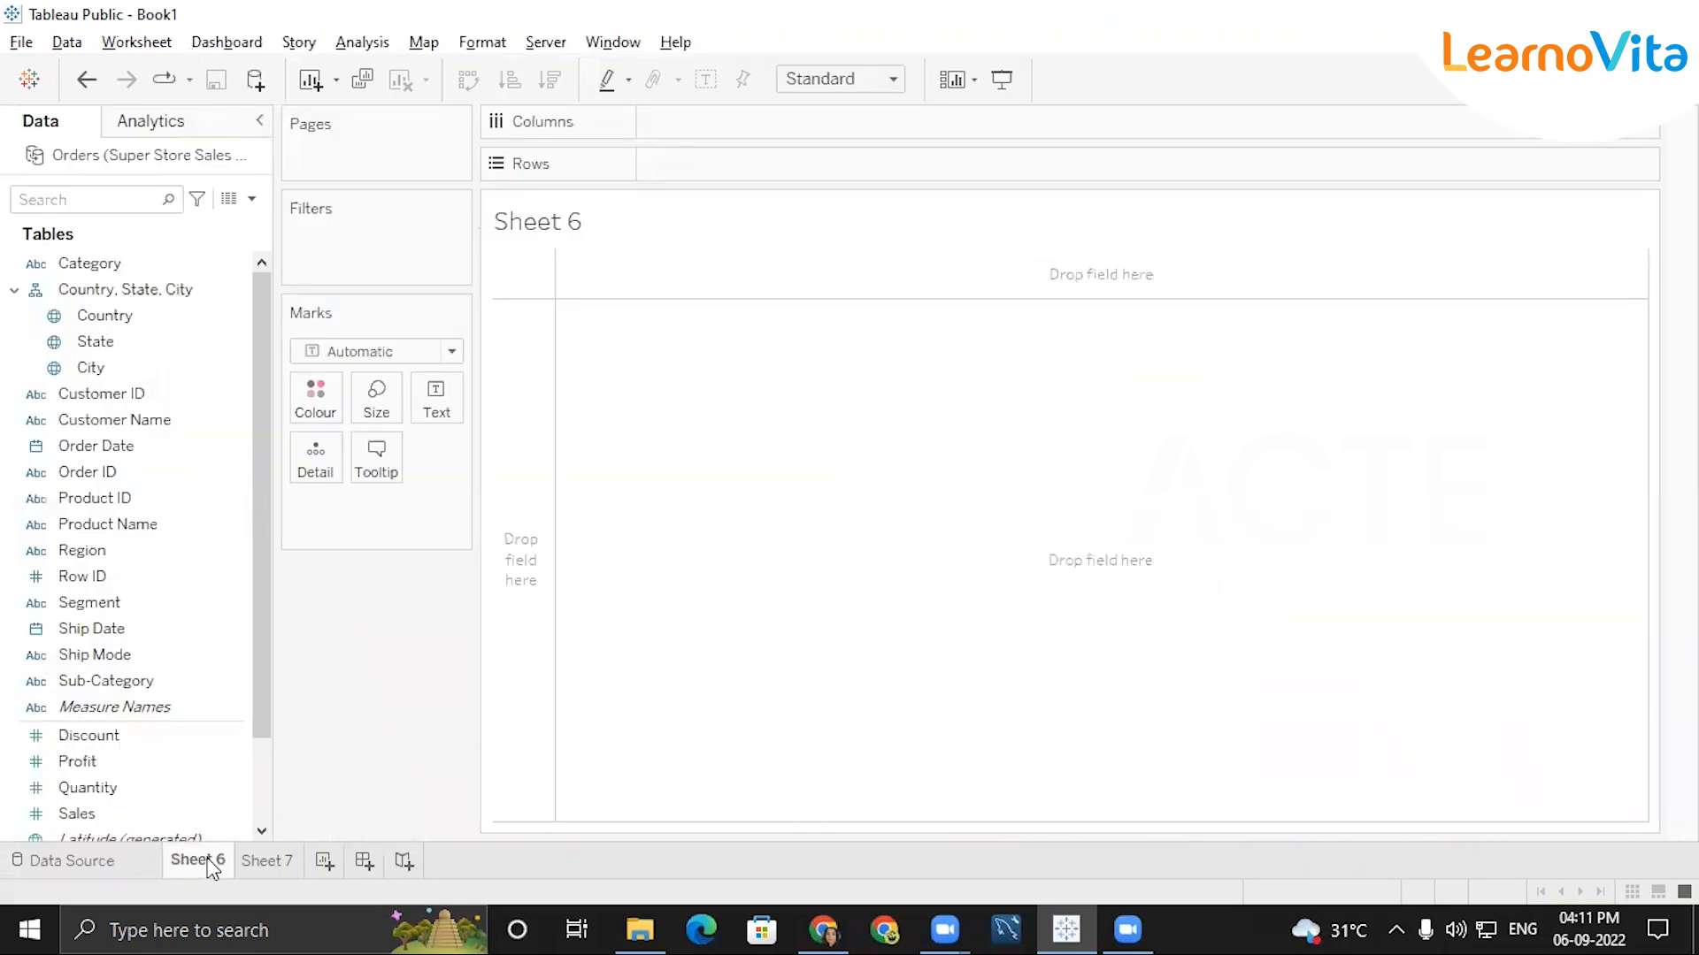
double_click(160, 682)
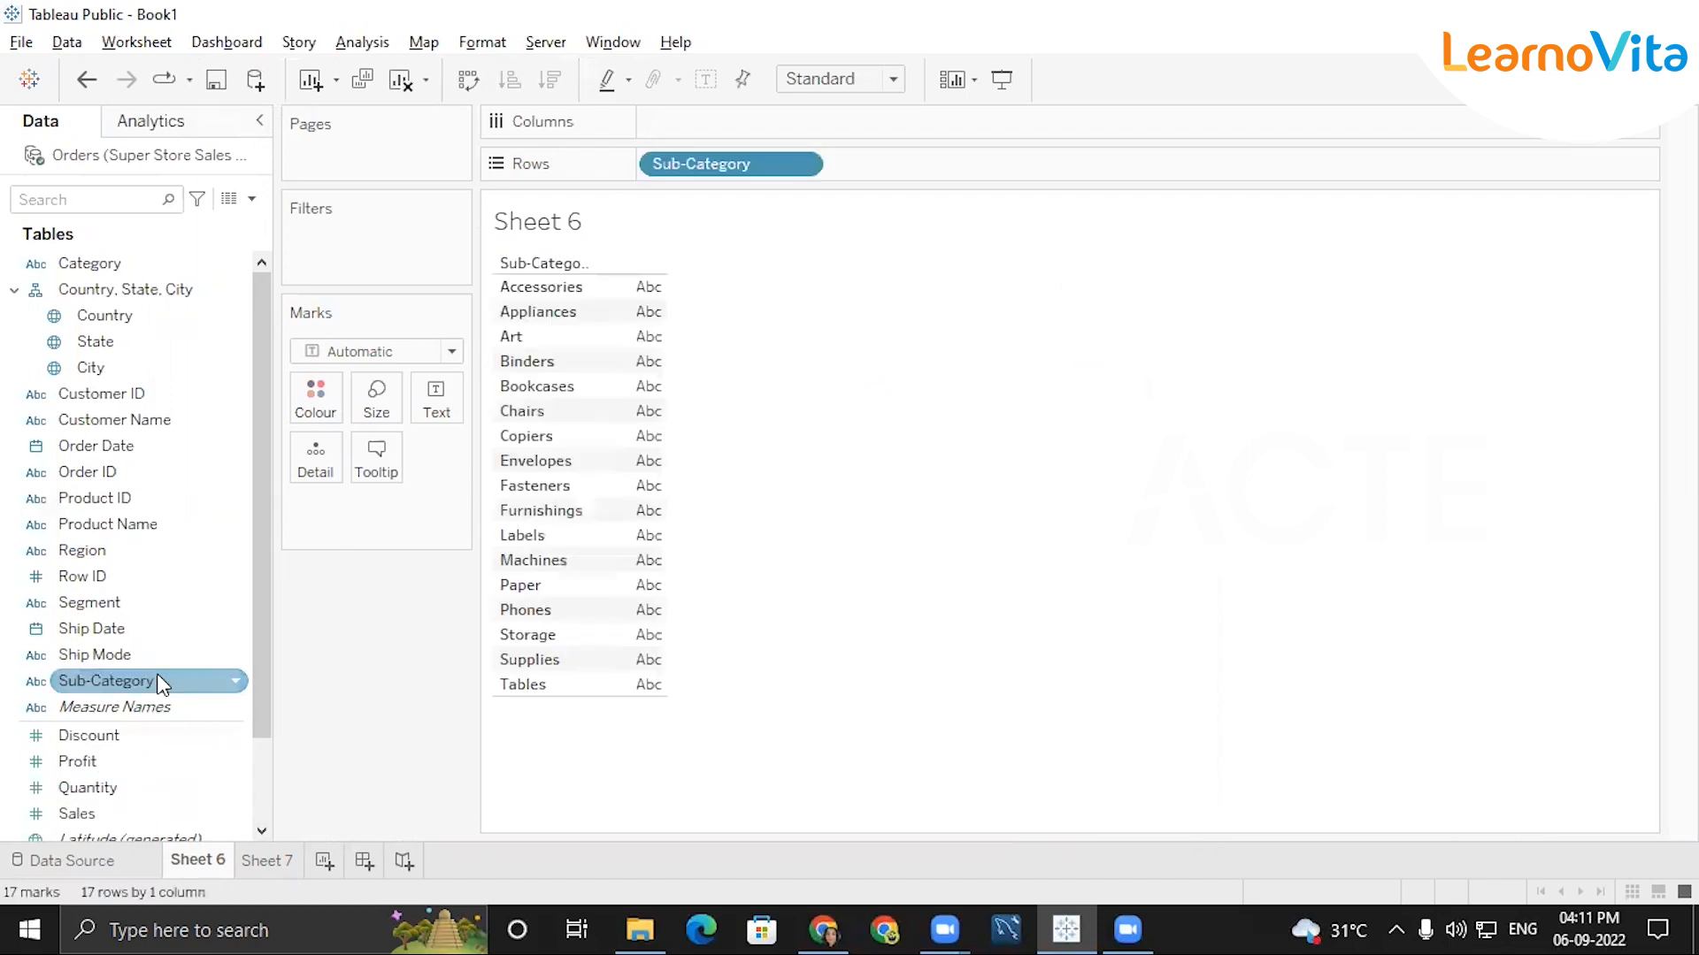
left_click_drag(260, 618, 235, 795)
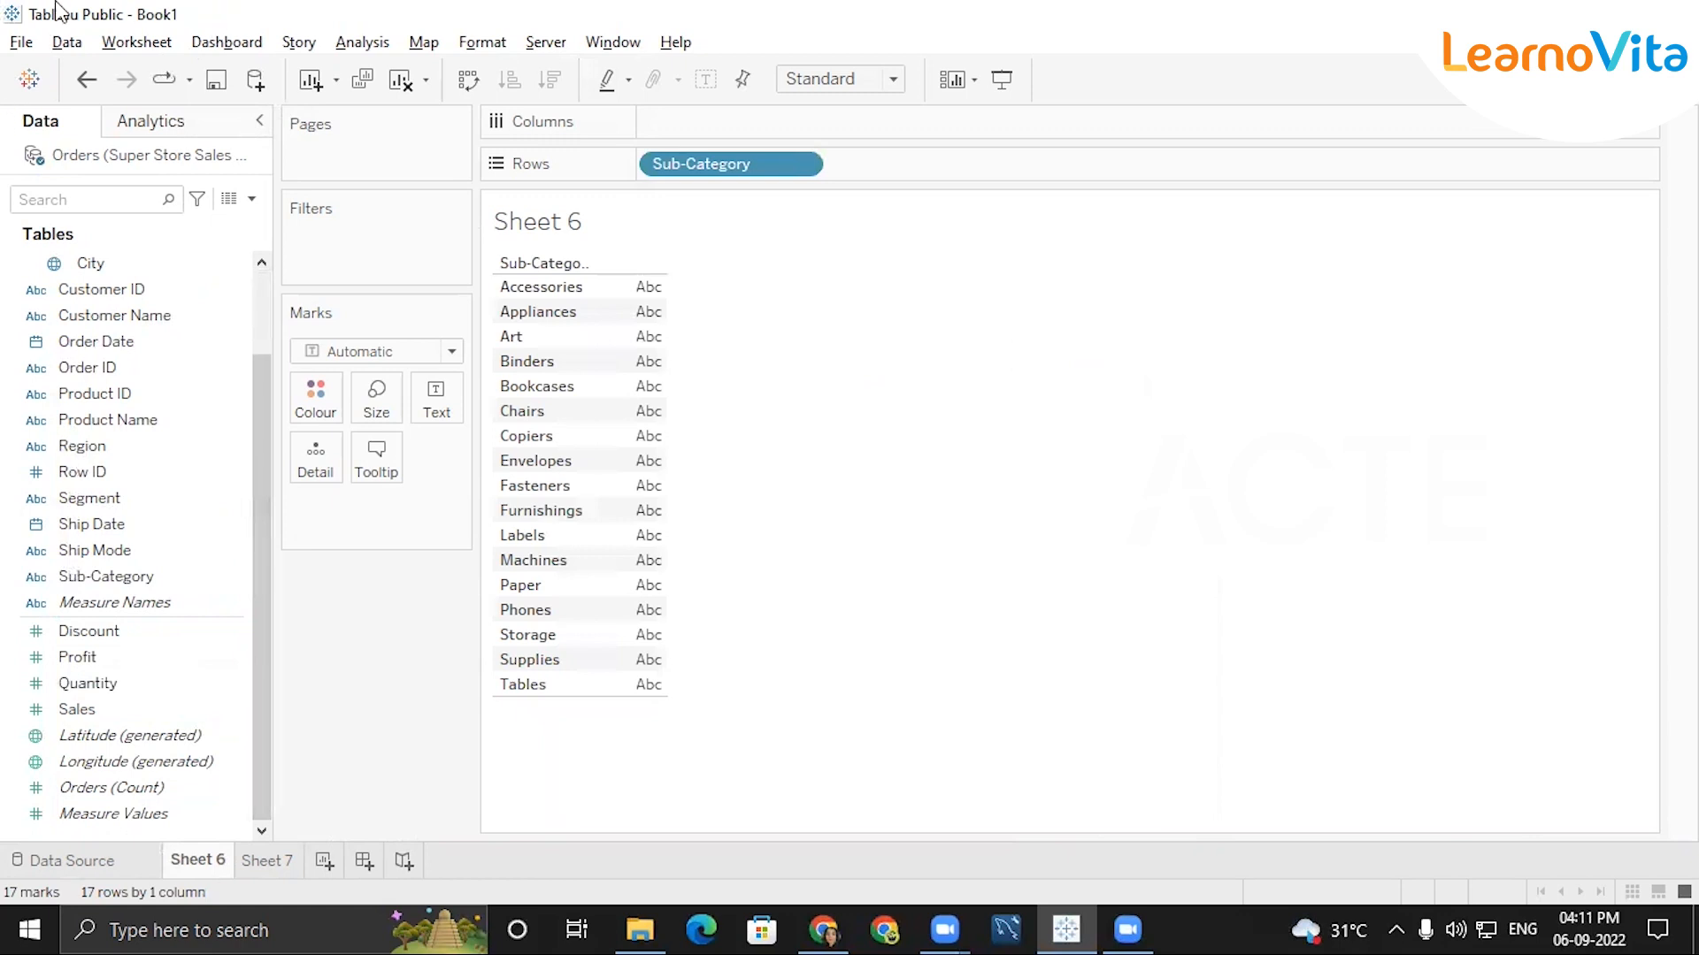
left_click(112, 656)
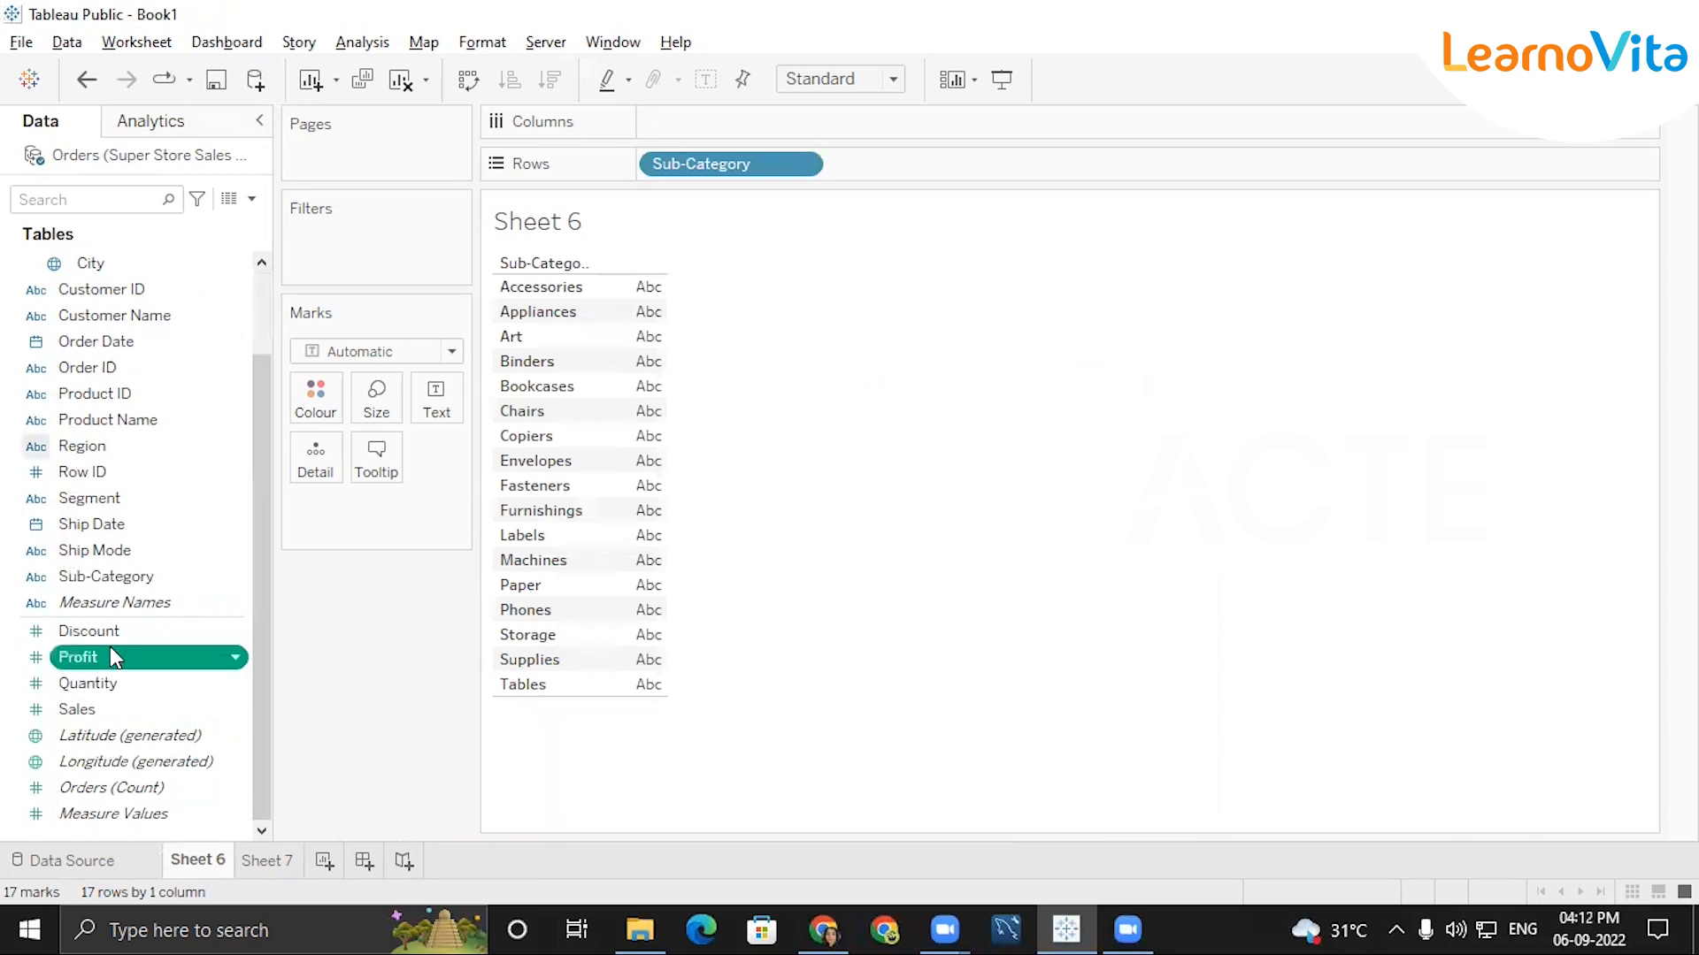
double_click(110, 657)
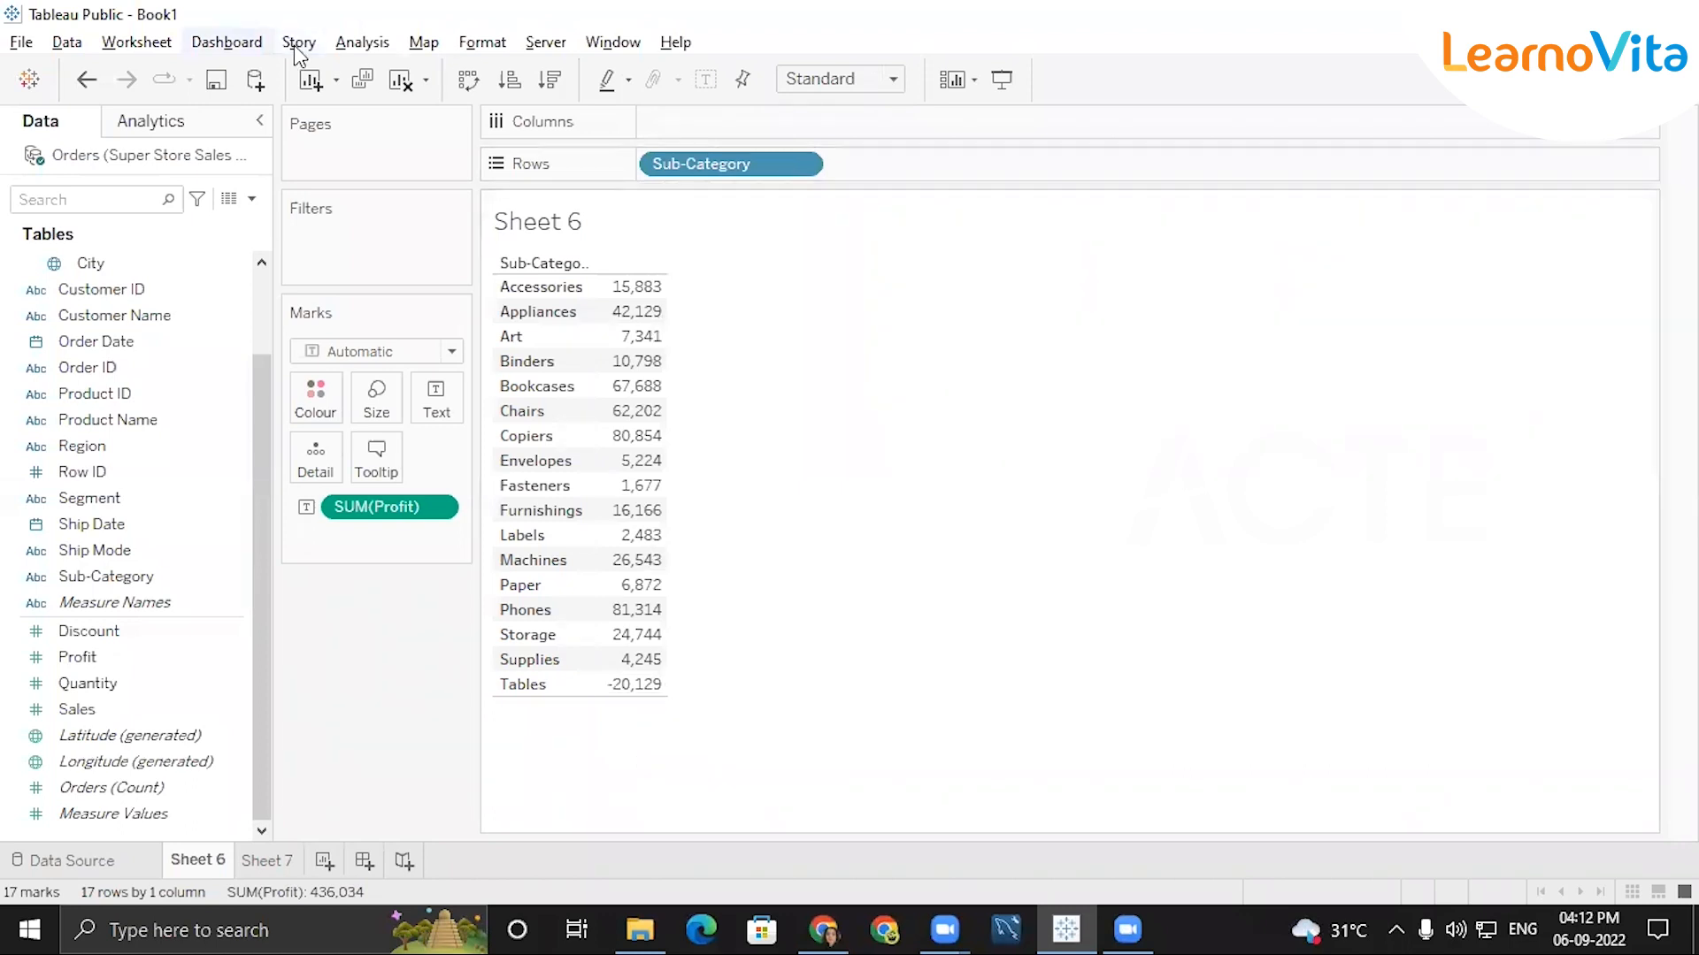
left_click(361, 42)
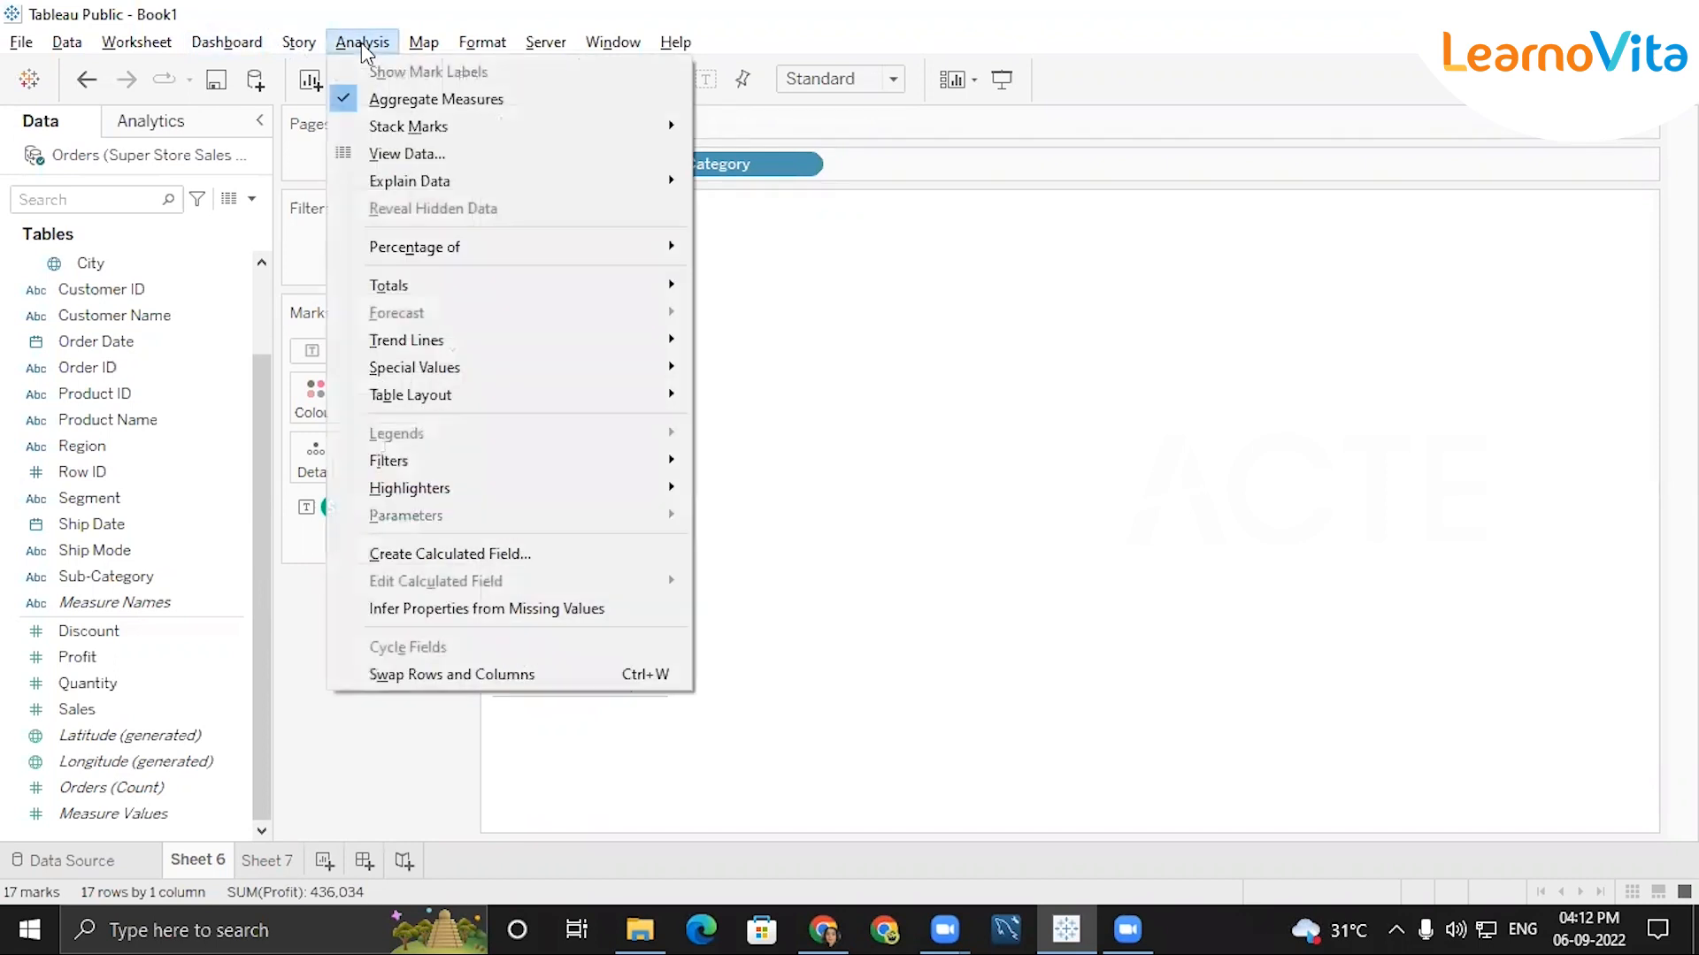
mouse_move(409, 289)
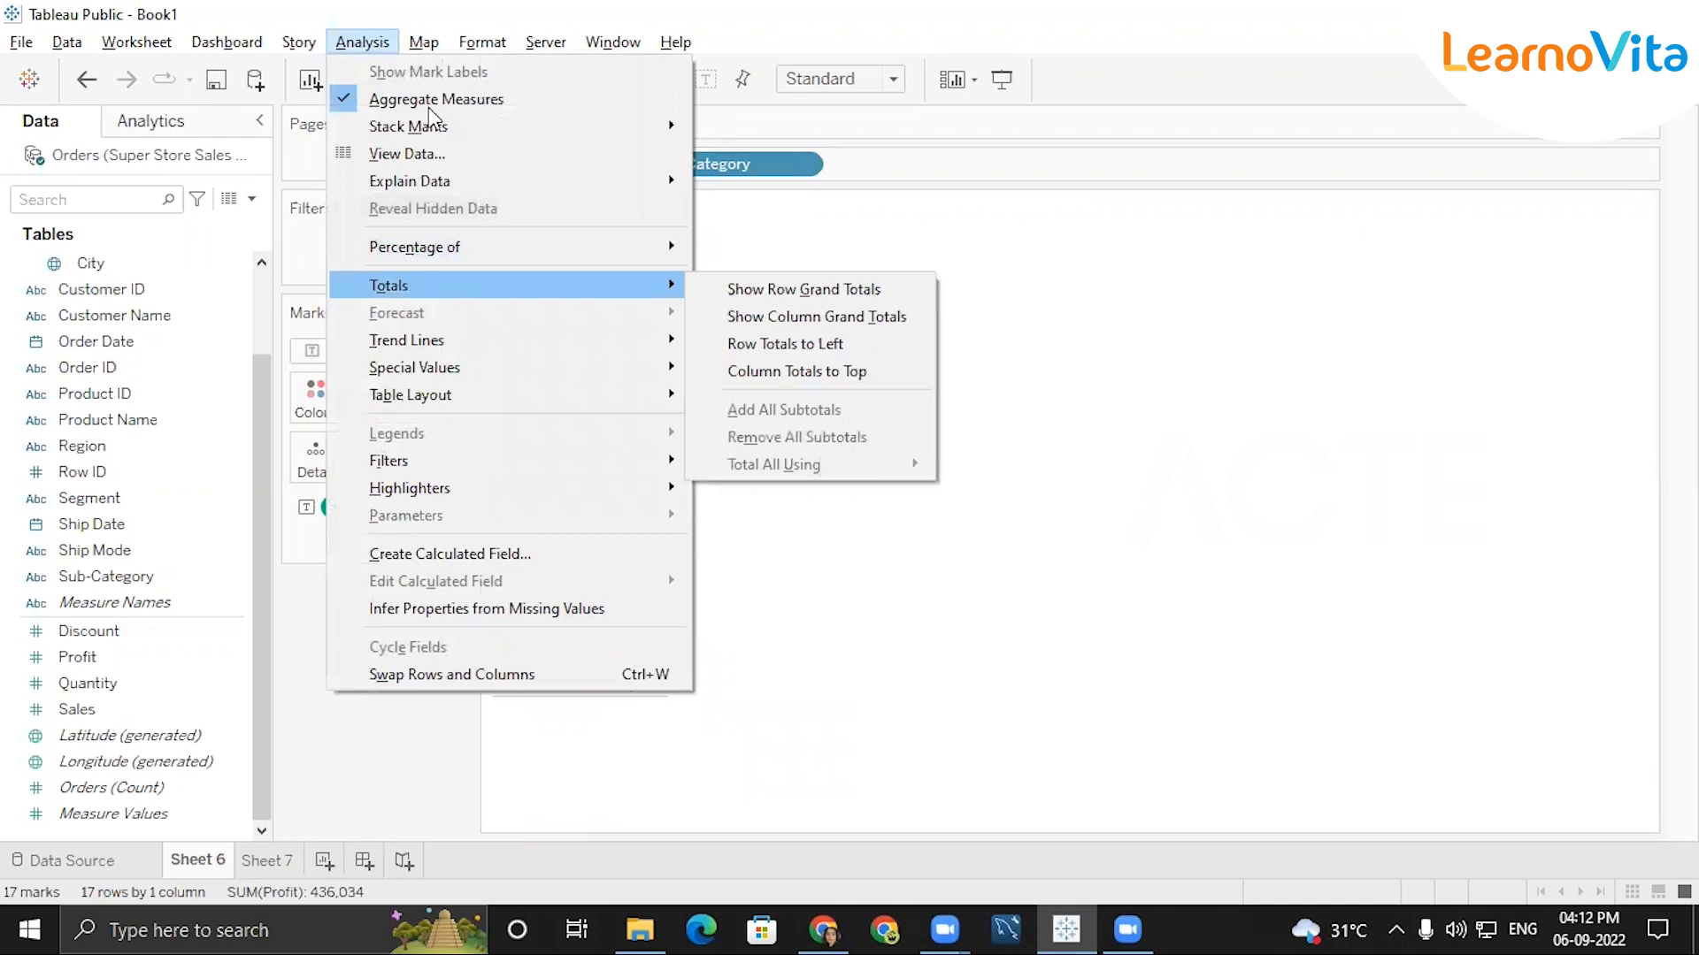
left_click(358, 44)
left_click(358, 46)
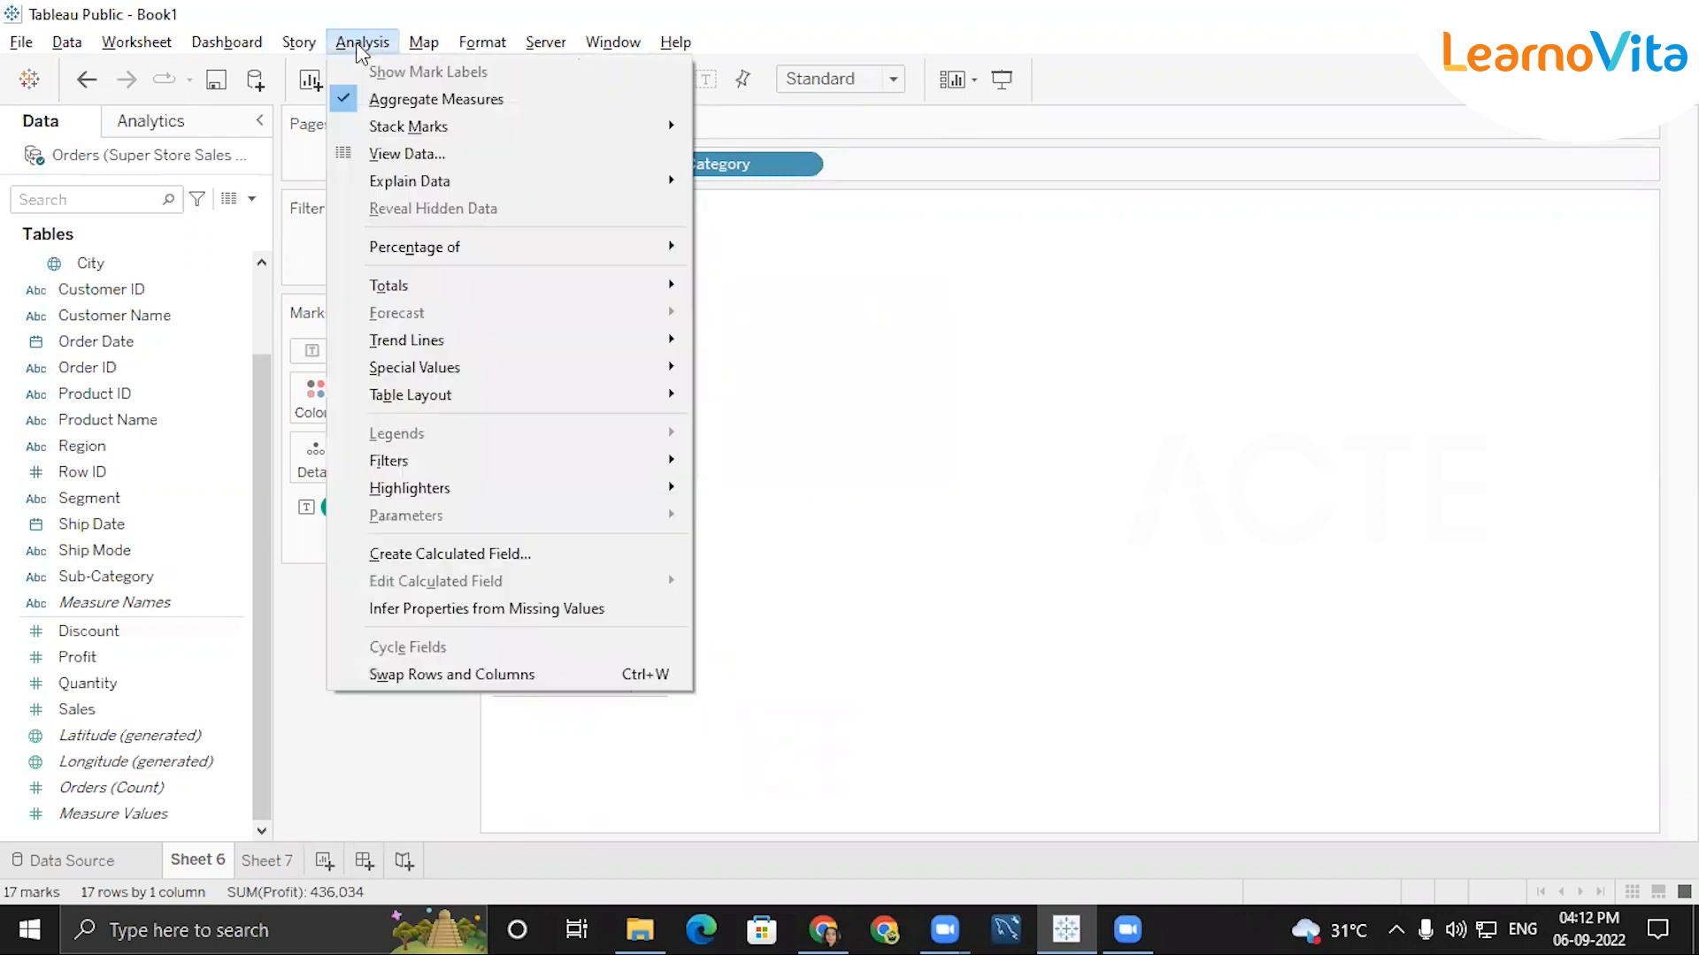
mouse_move(440, 285)
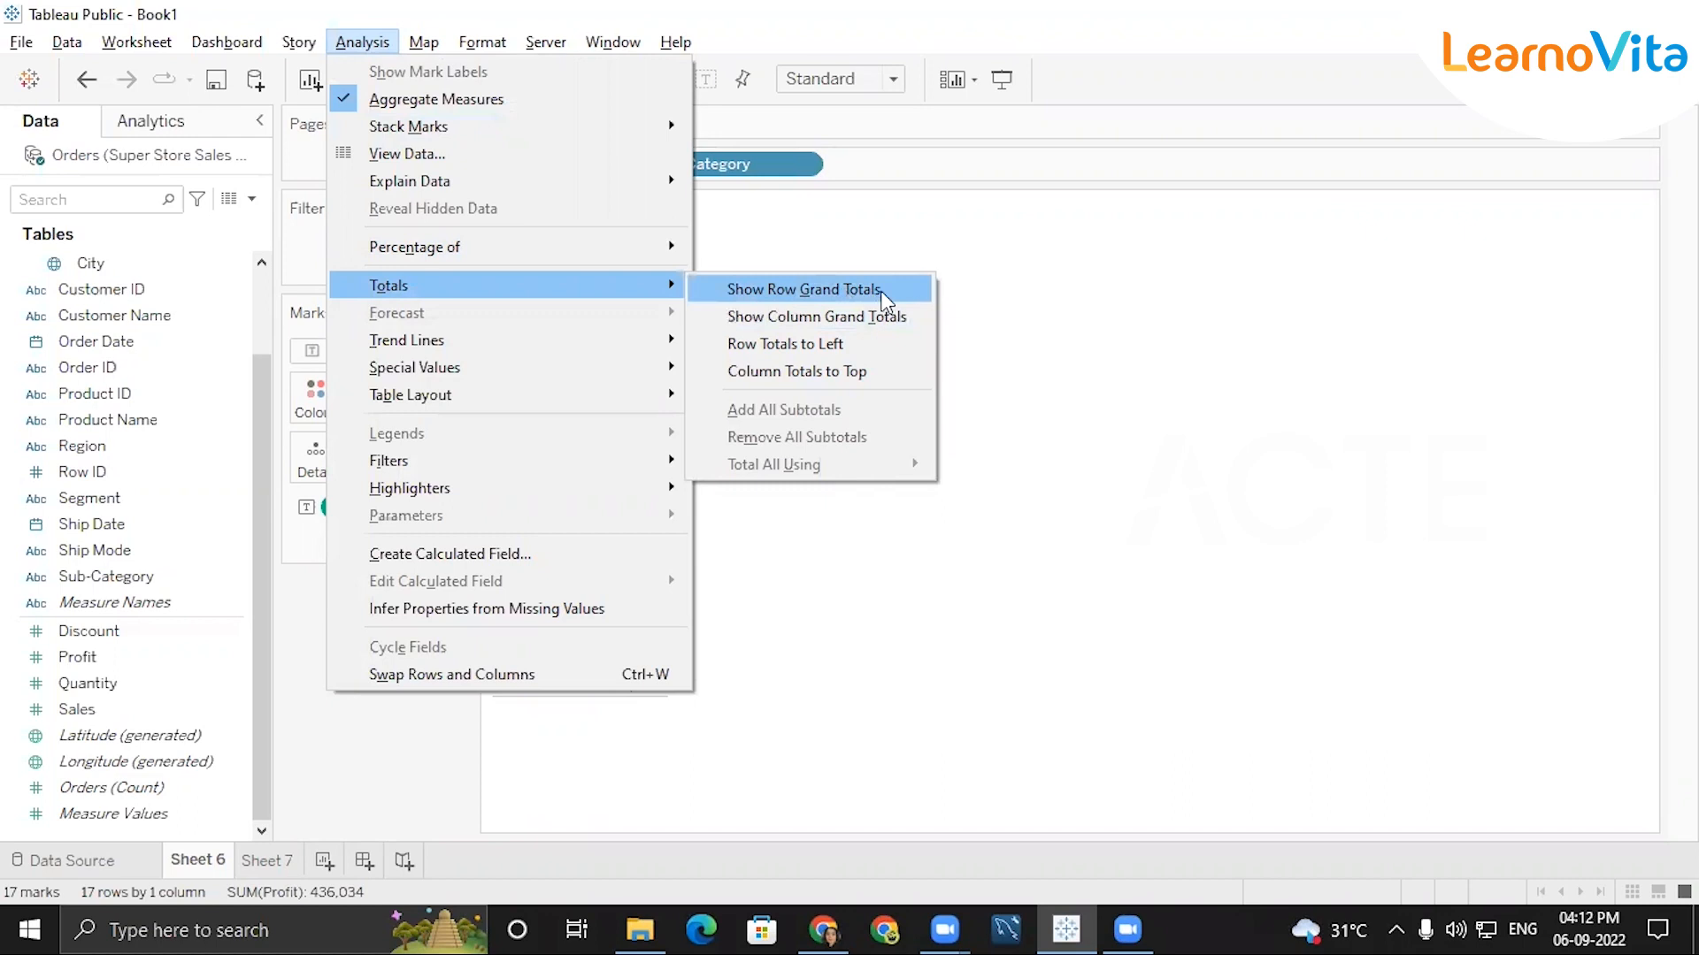
left_click(791, 316)
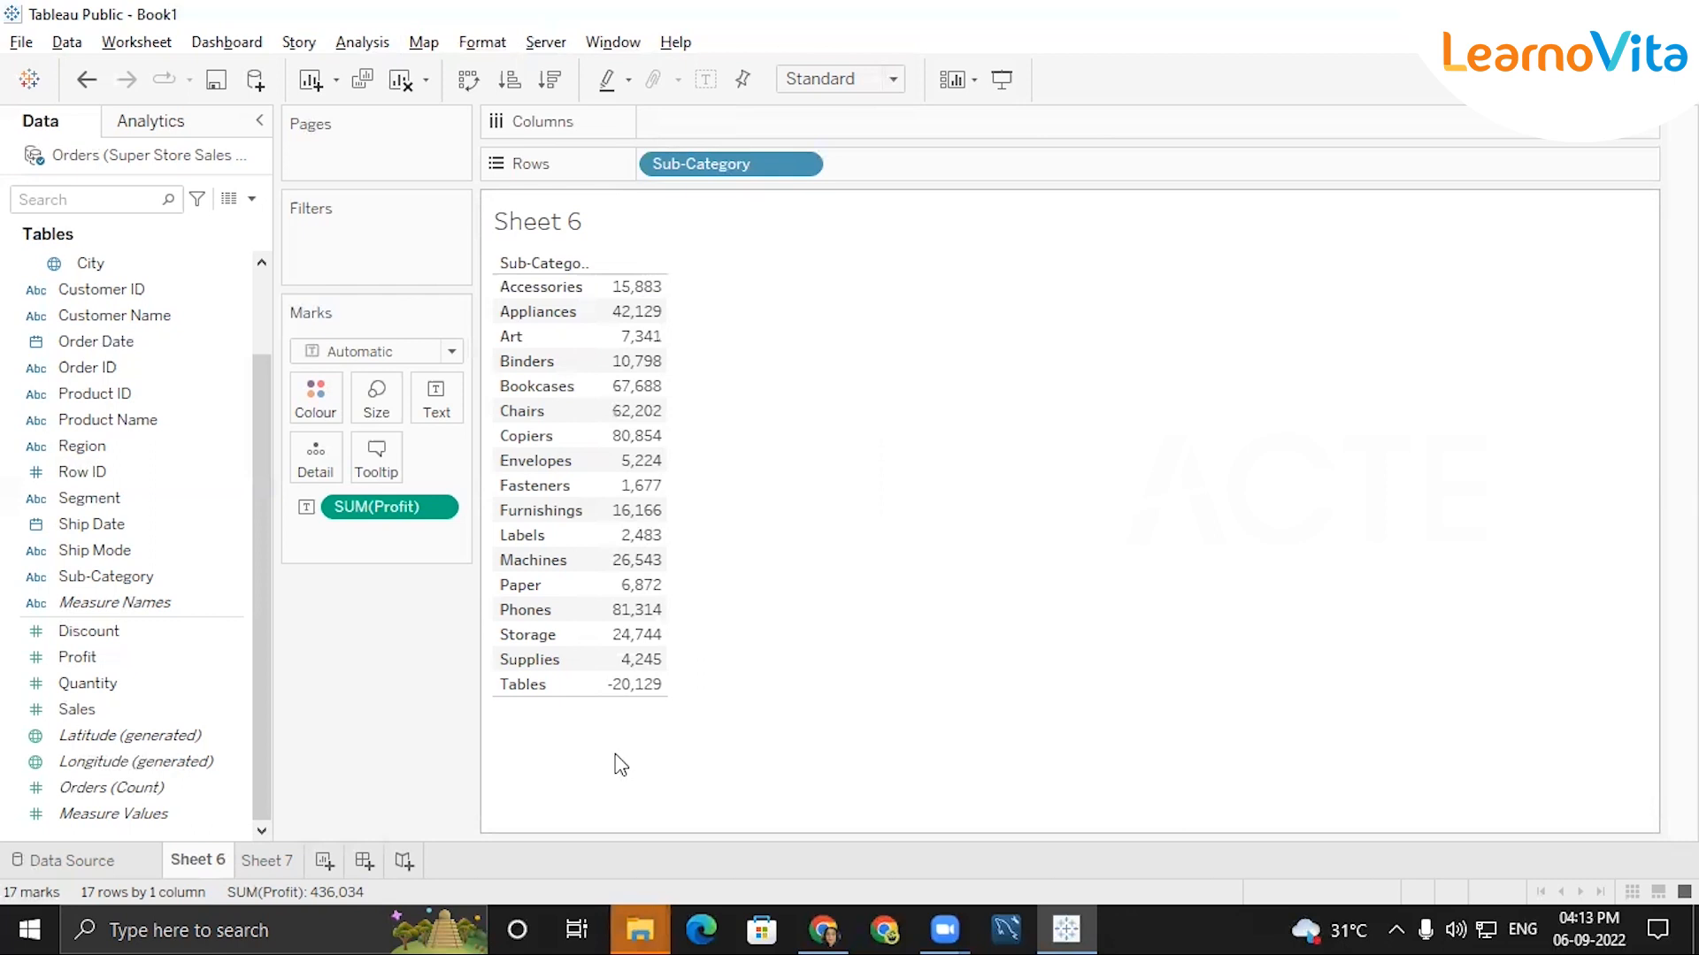
Show column grand totals for the Sub-Category profit table on Sheet 6.
left_click(364, 42)
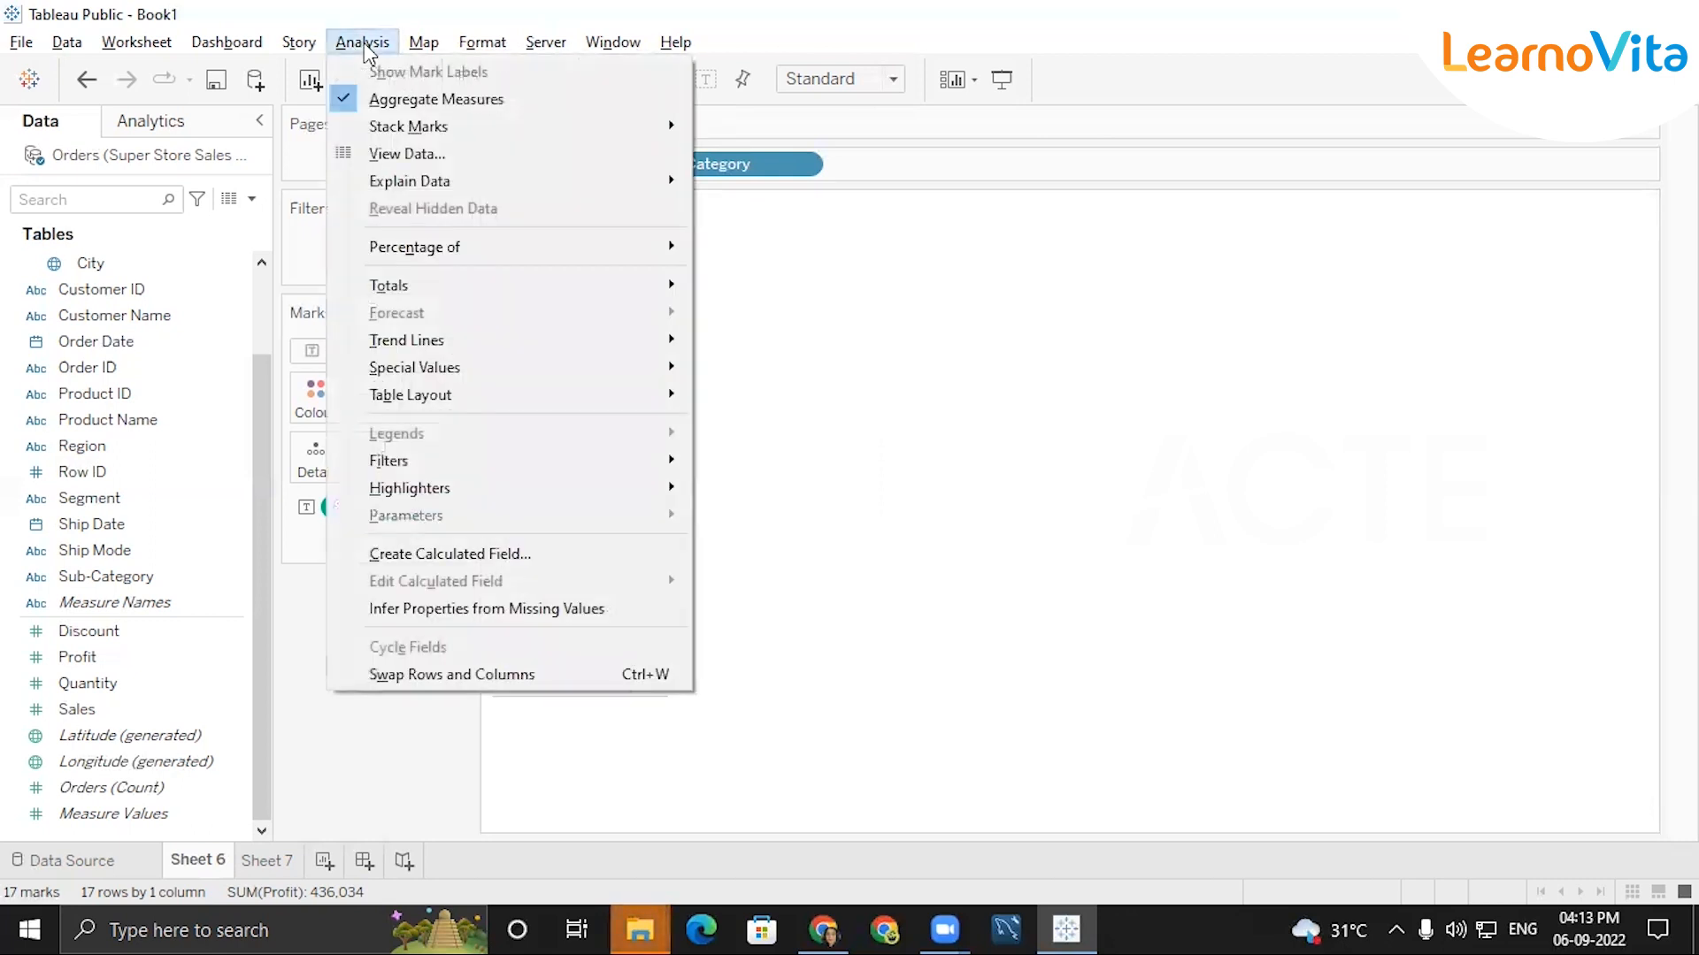
left_click(366, 49)
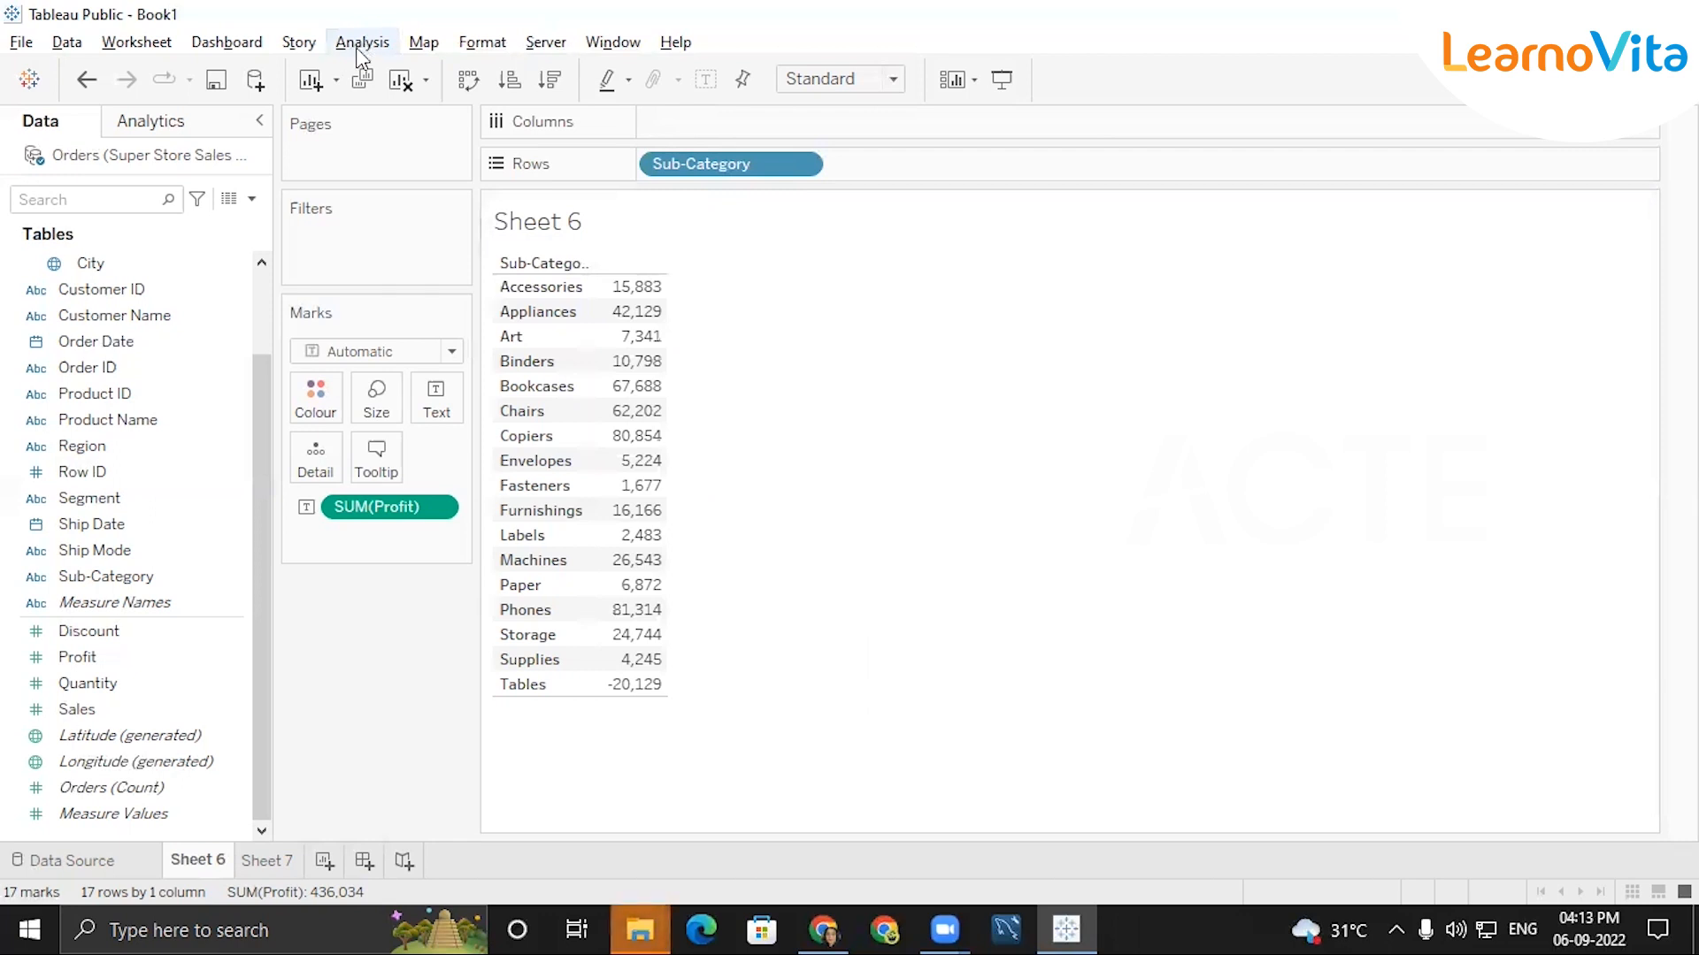
left_click(362, 44)
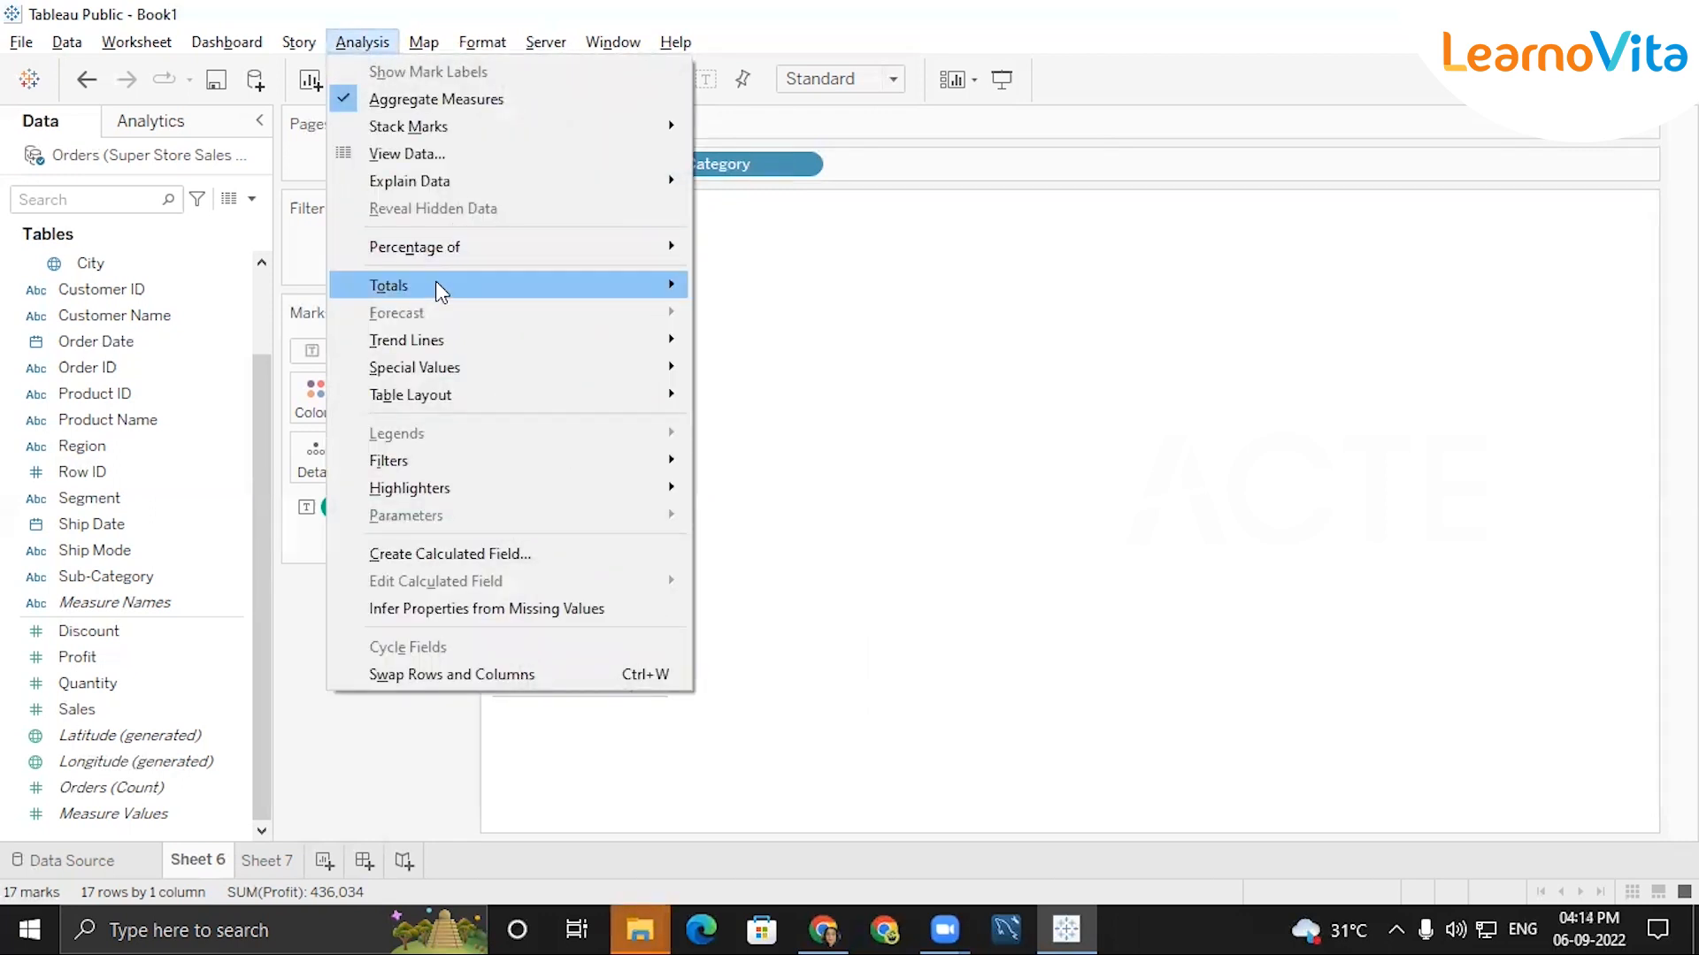
mouse_move(436, 281)
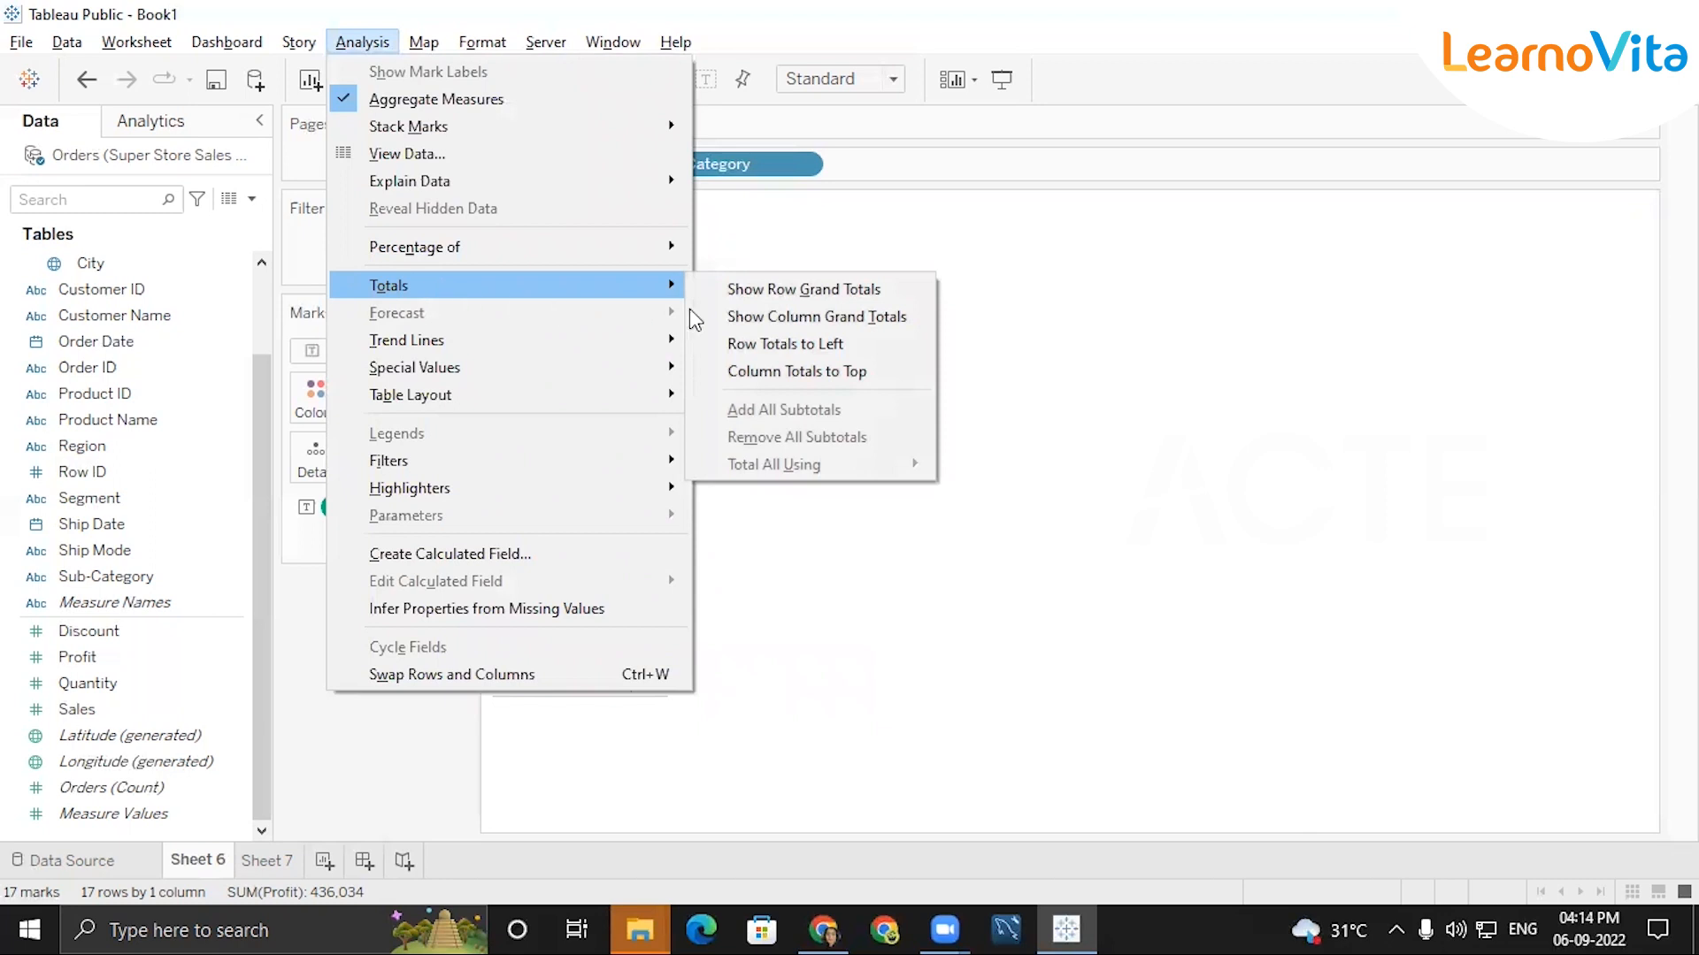
left_click(792, 321)
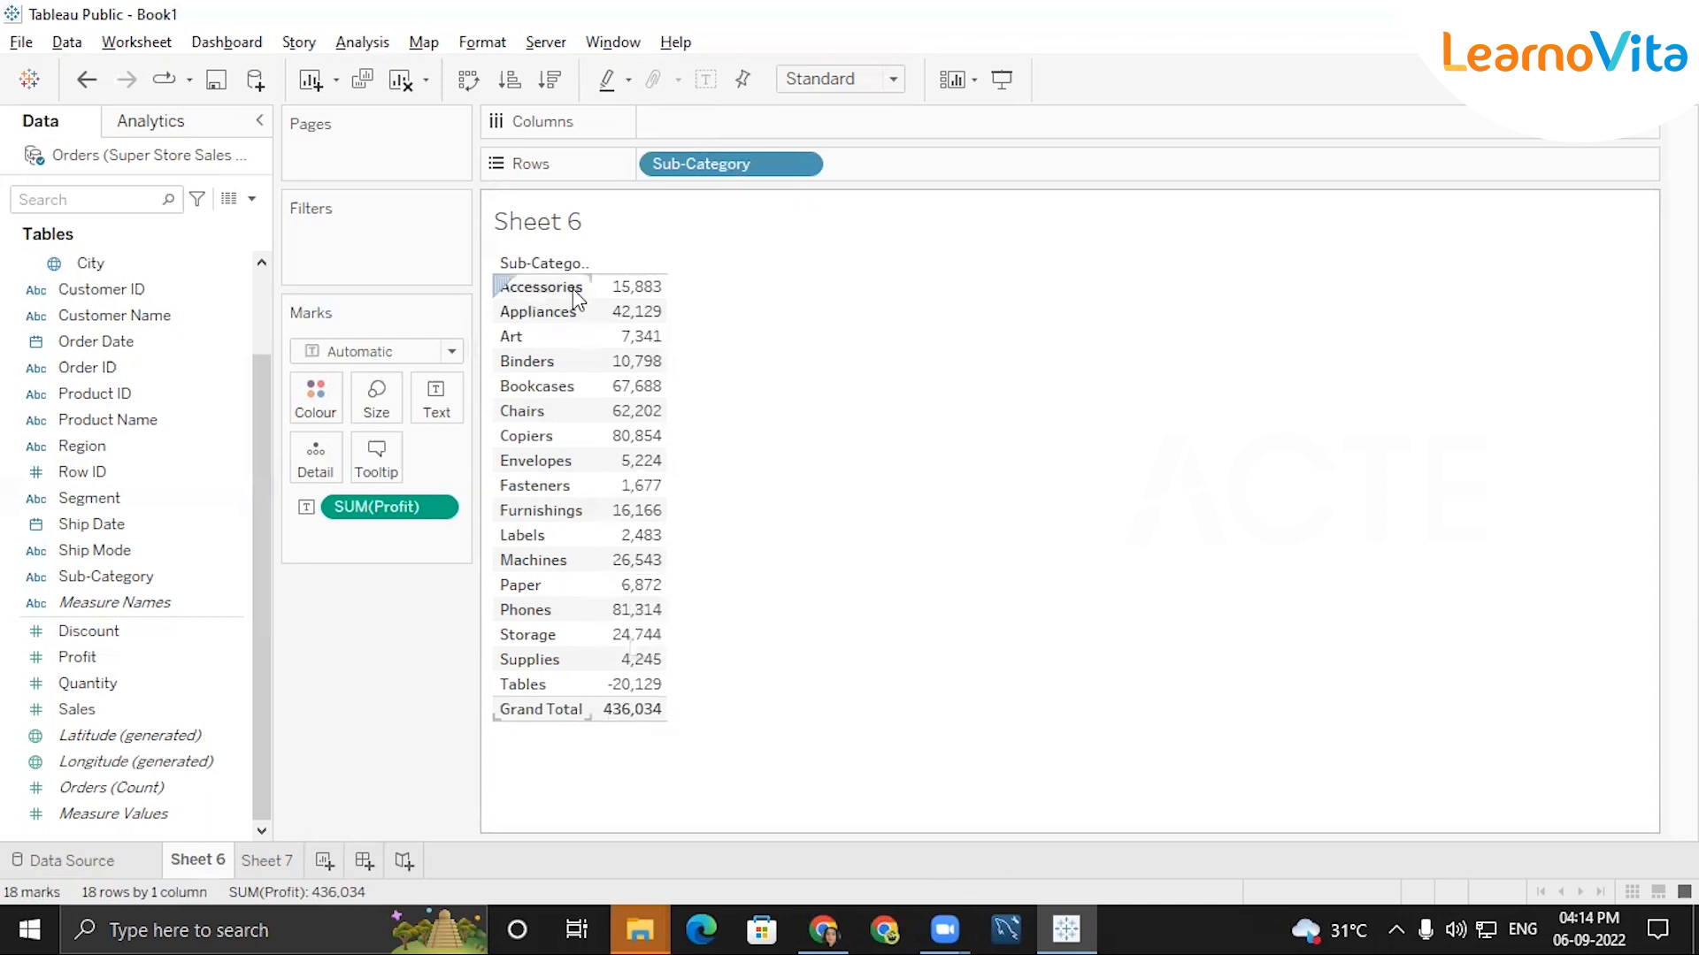
Apply the Percent of Total quick table calculation to the Profit values and sort the sub-categories in descending order of profit.
mouse_move(615, 724)
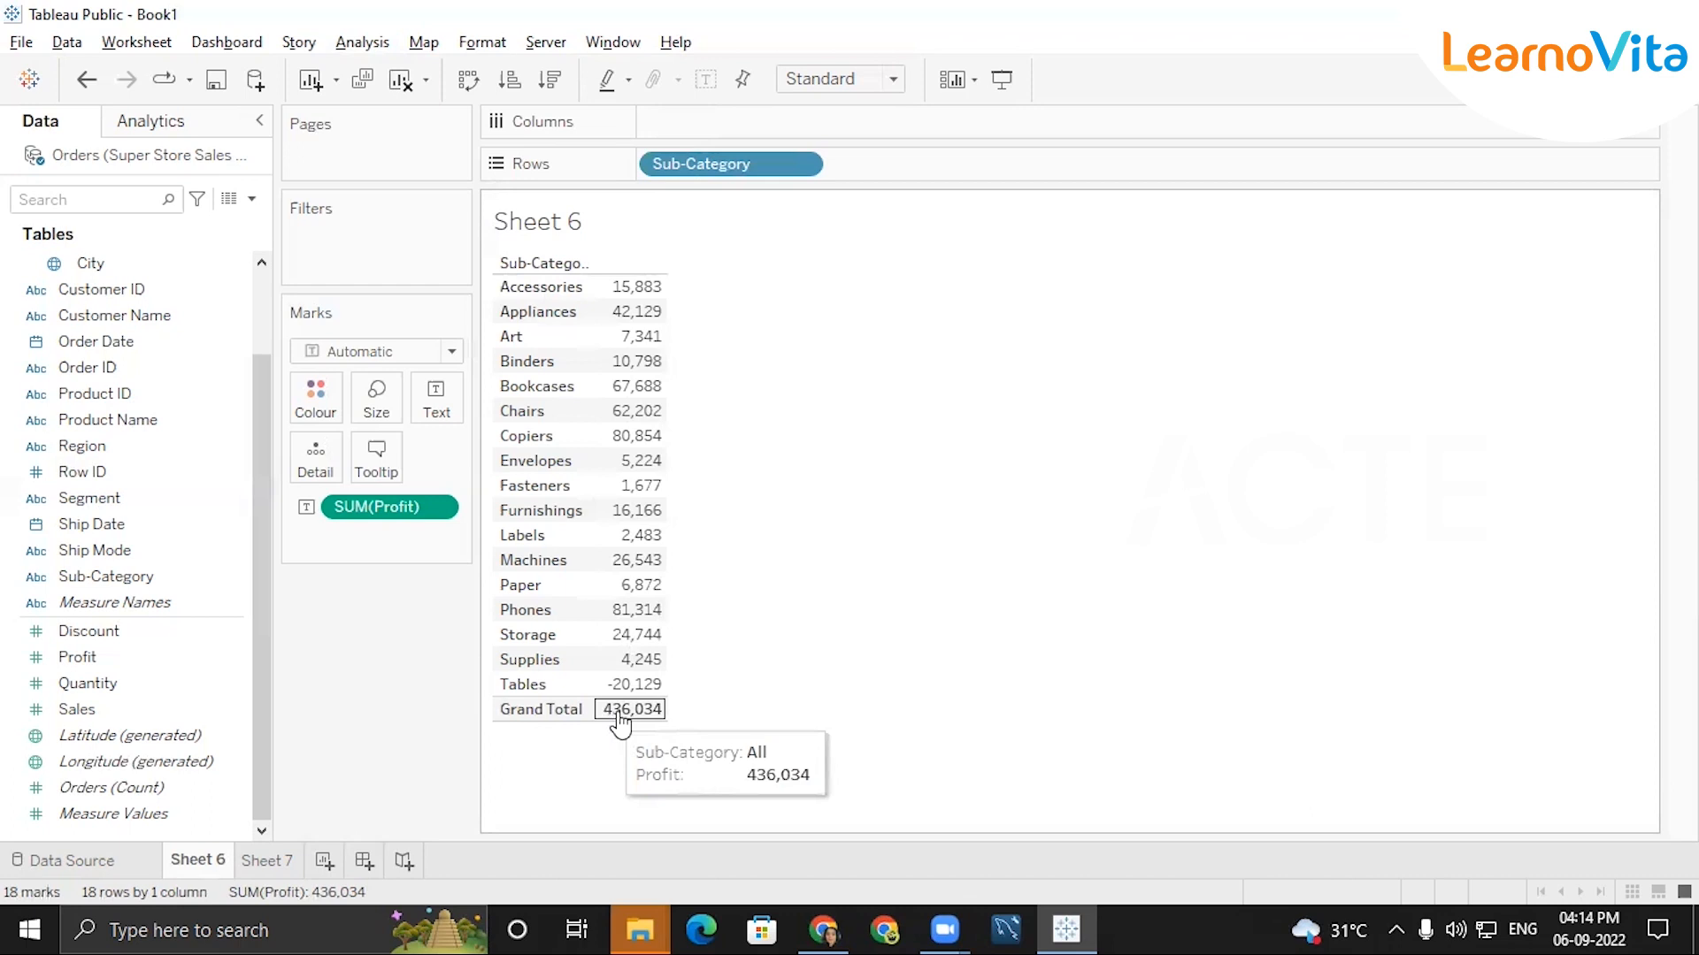
mouse_move(633, 292)
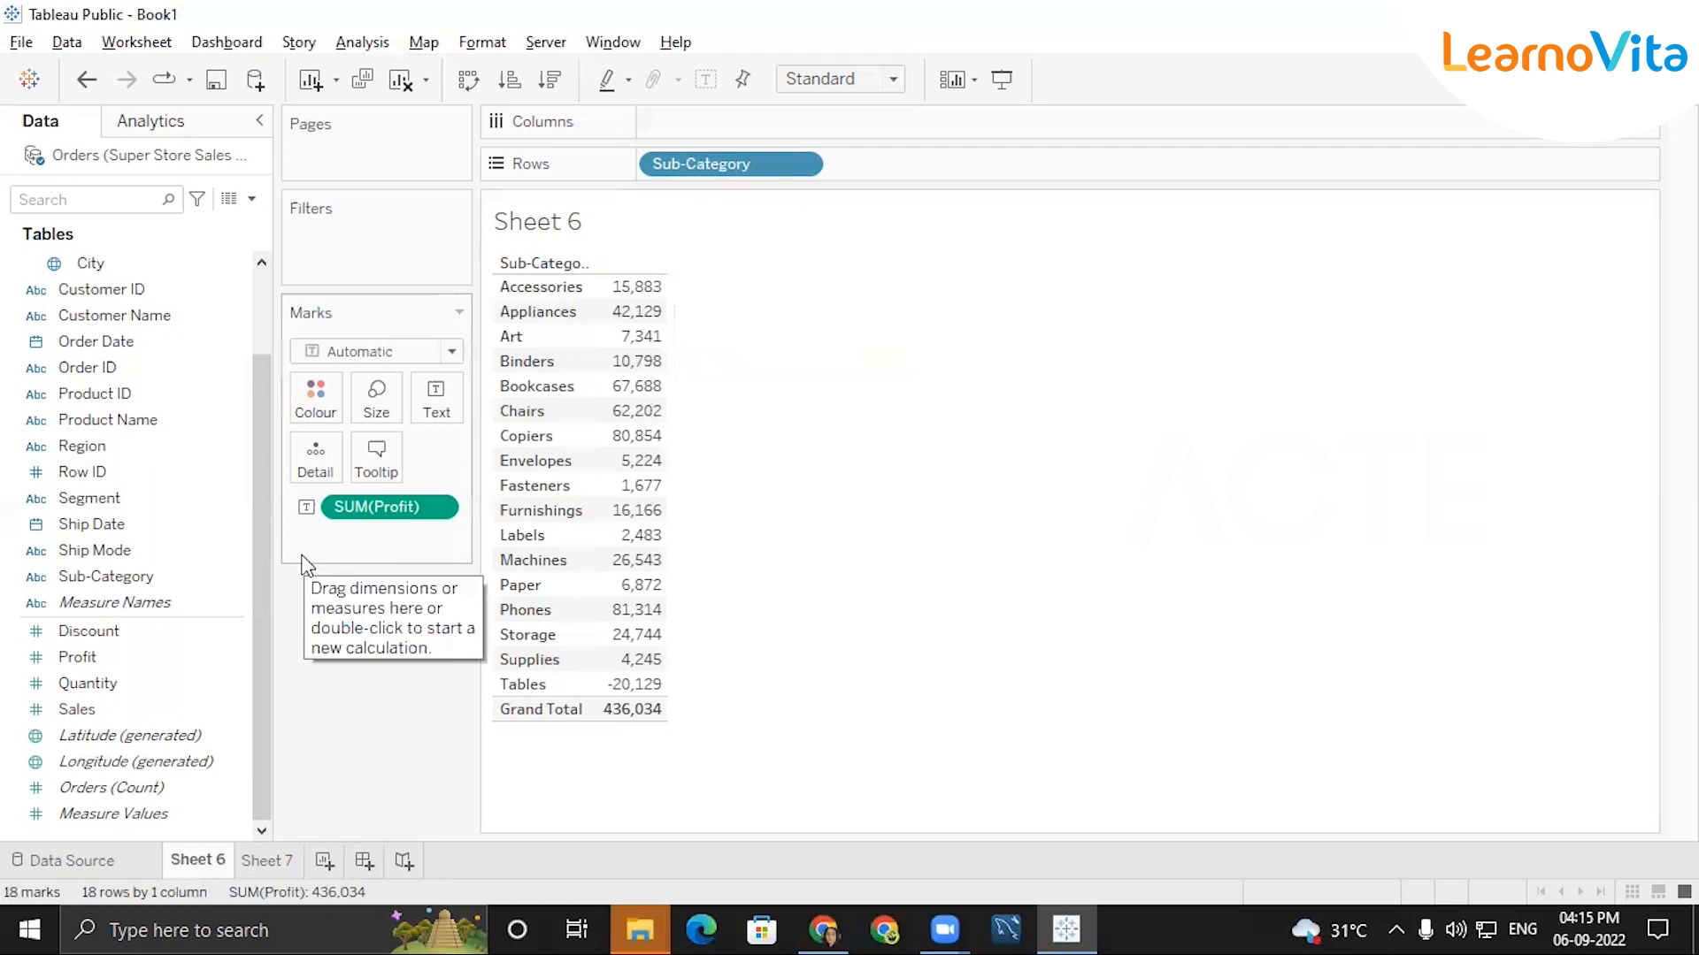
left_click(437, 508)
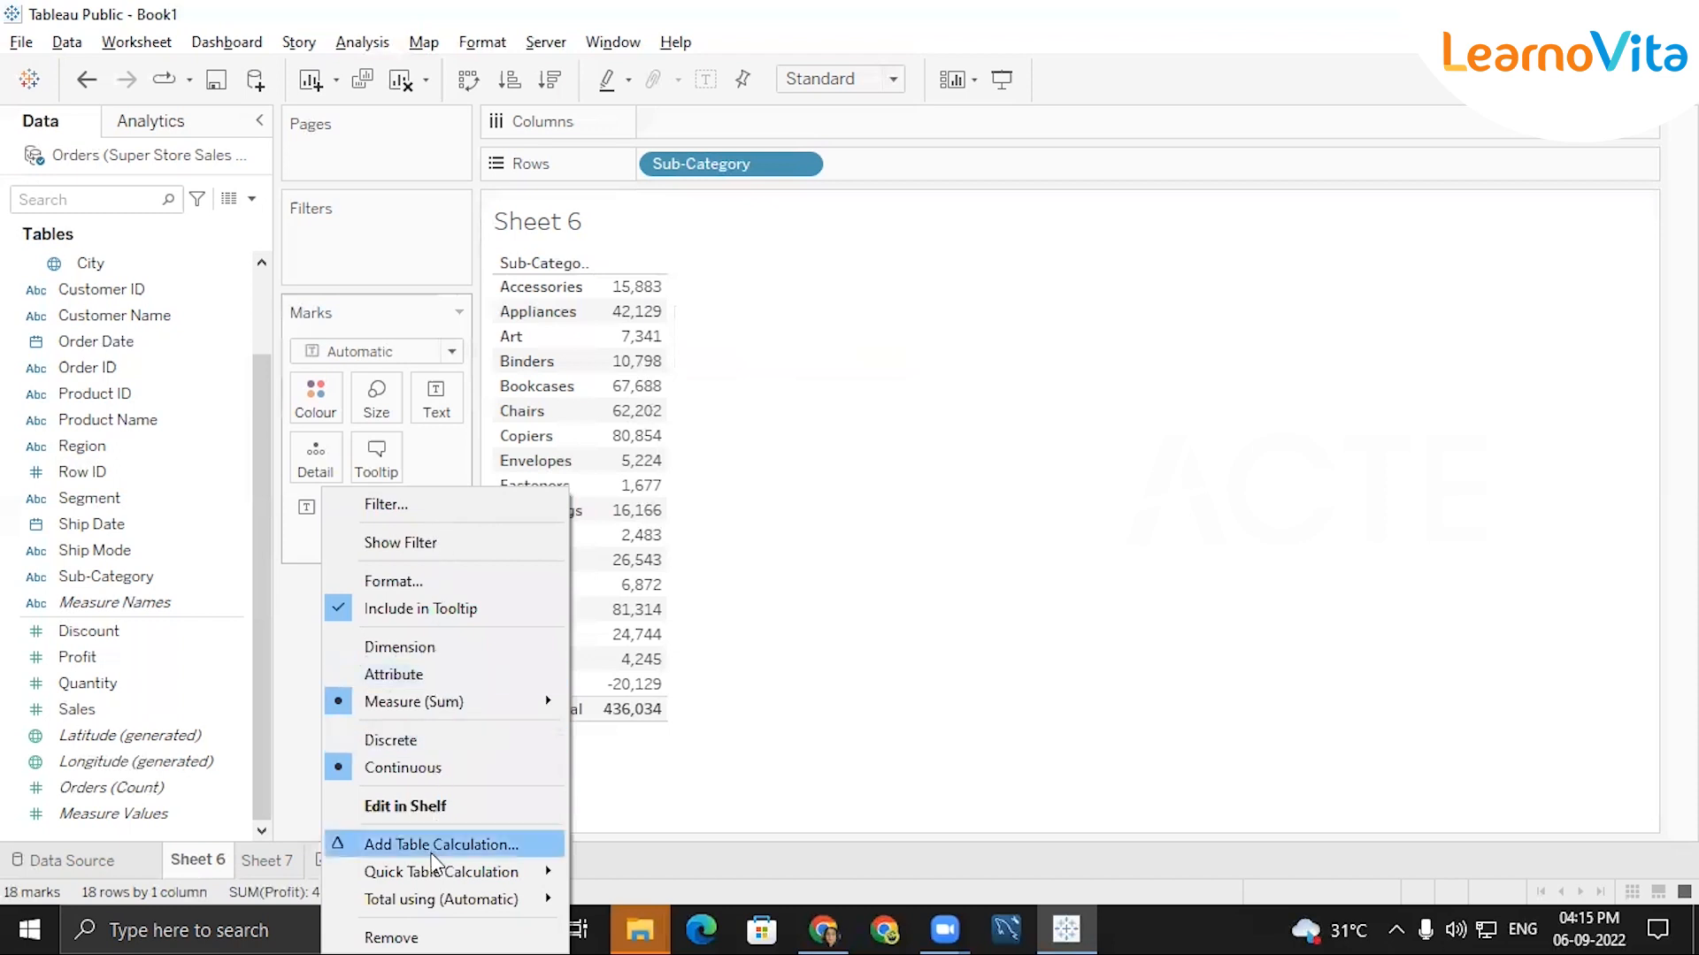
mouse_move(423, 873)
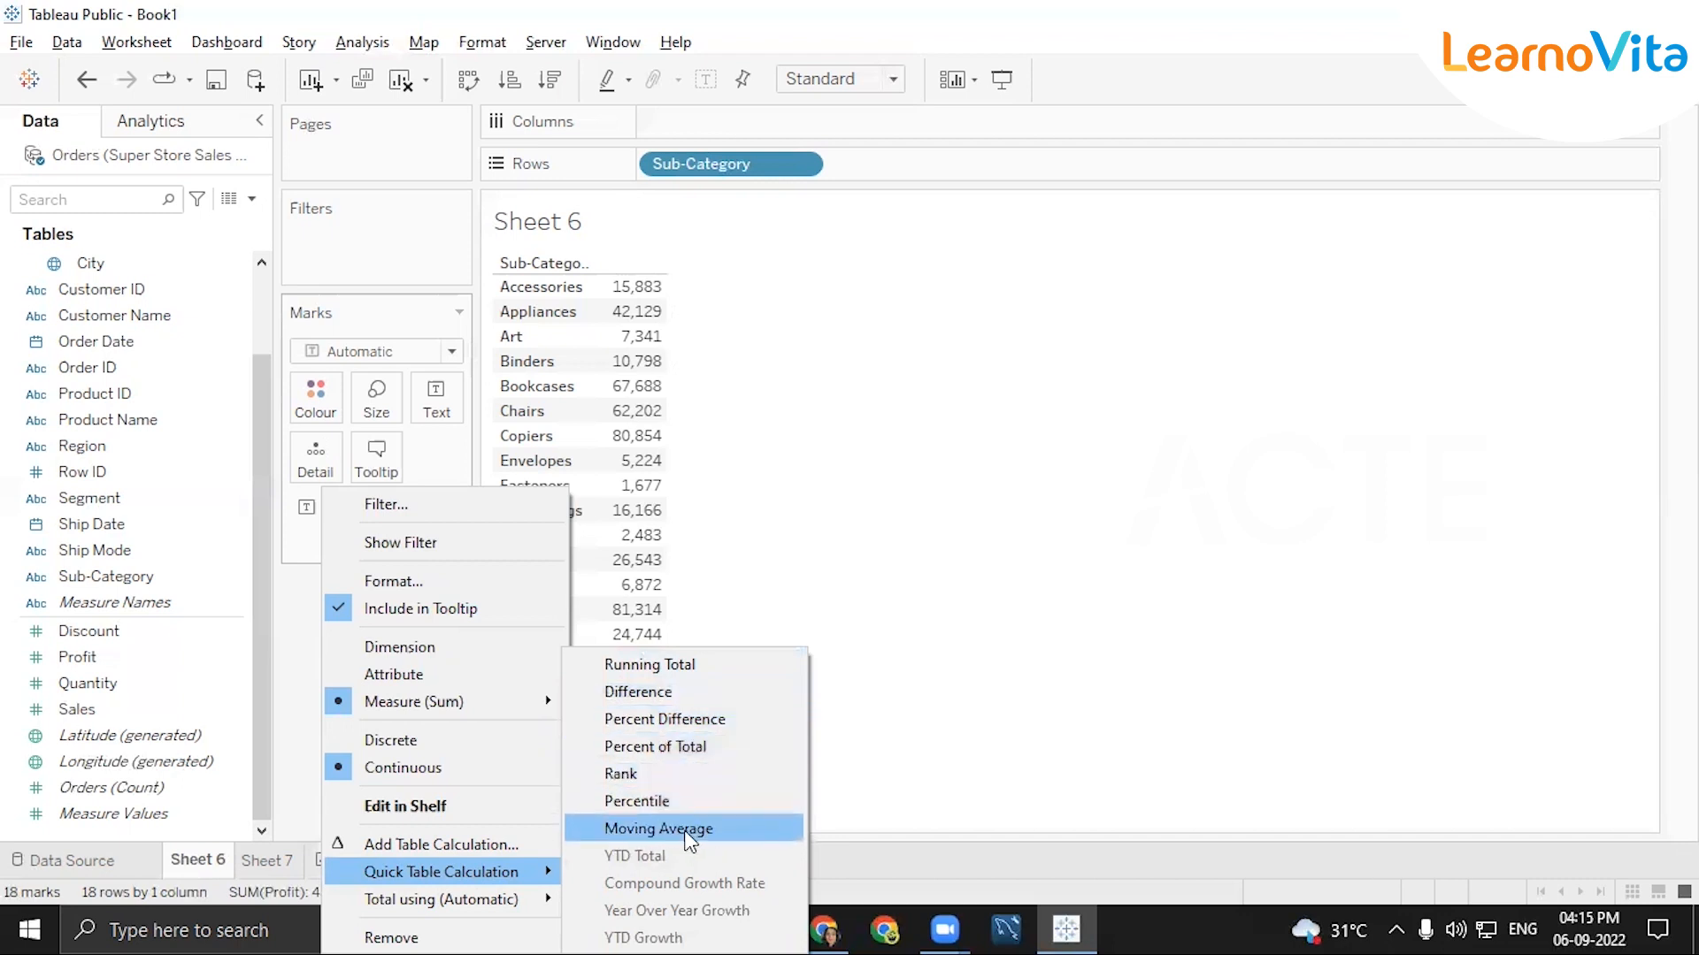
left_click(666, 749)
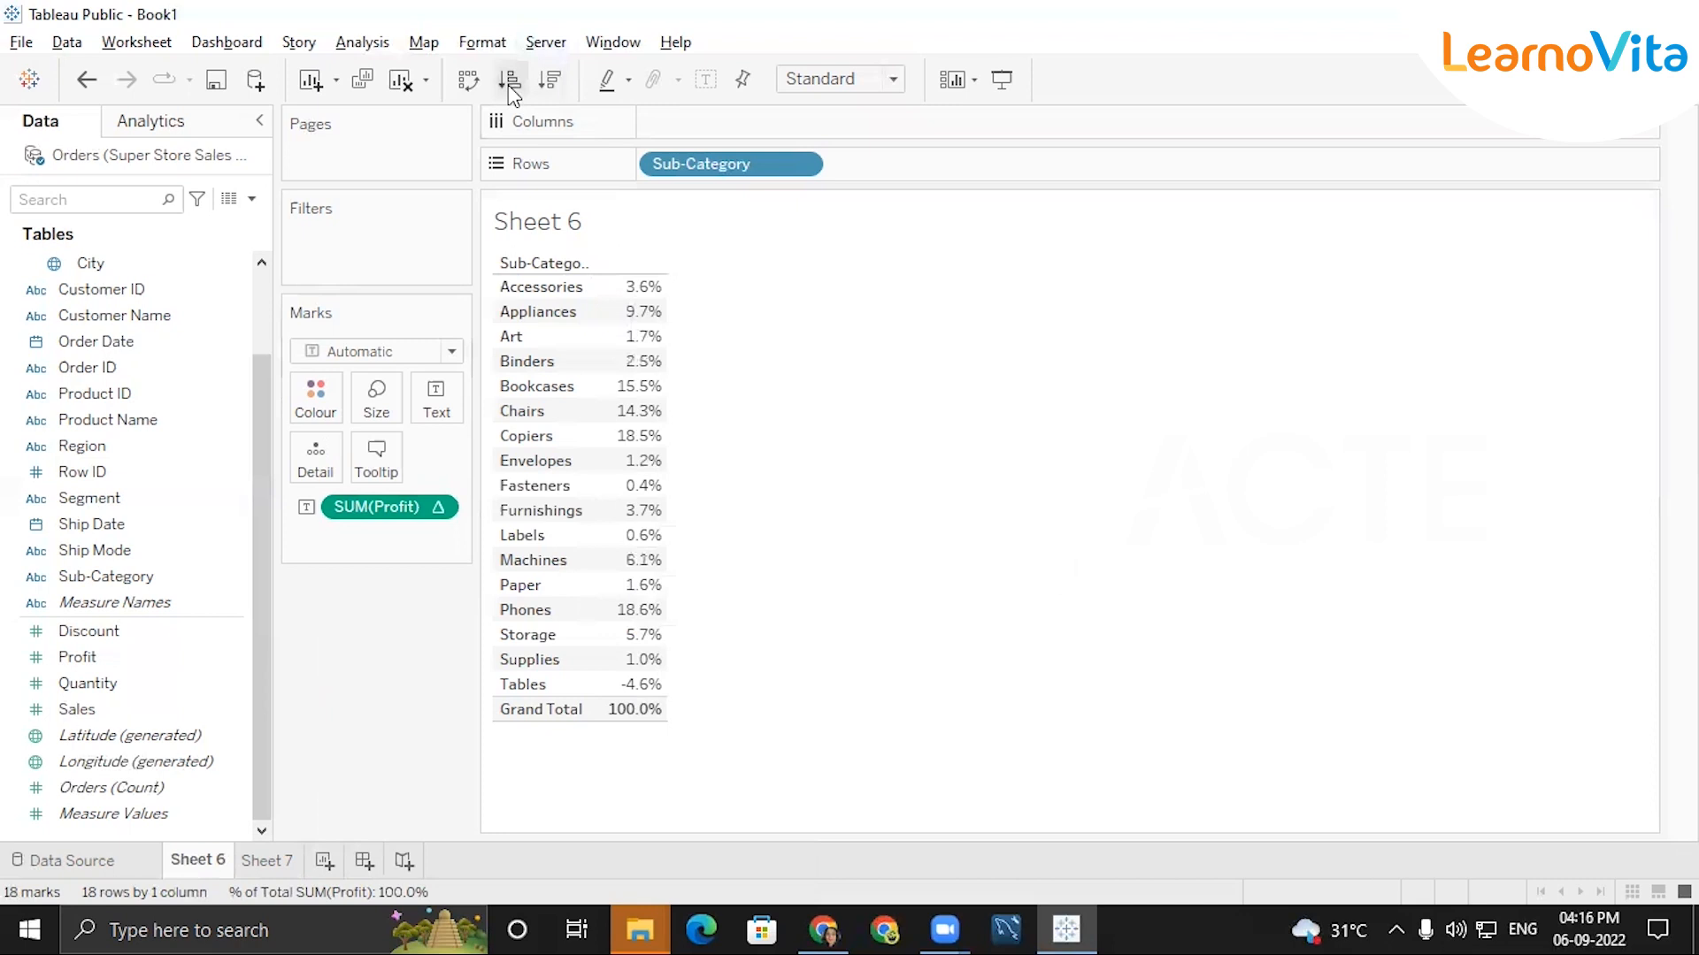
left_click(549, 81)
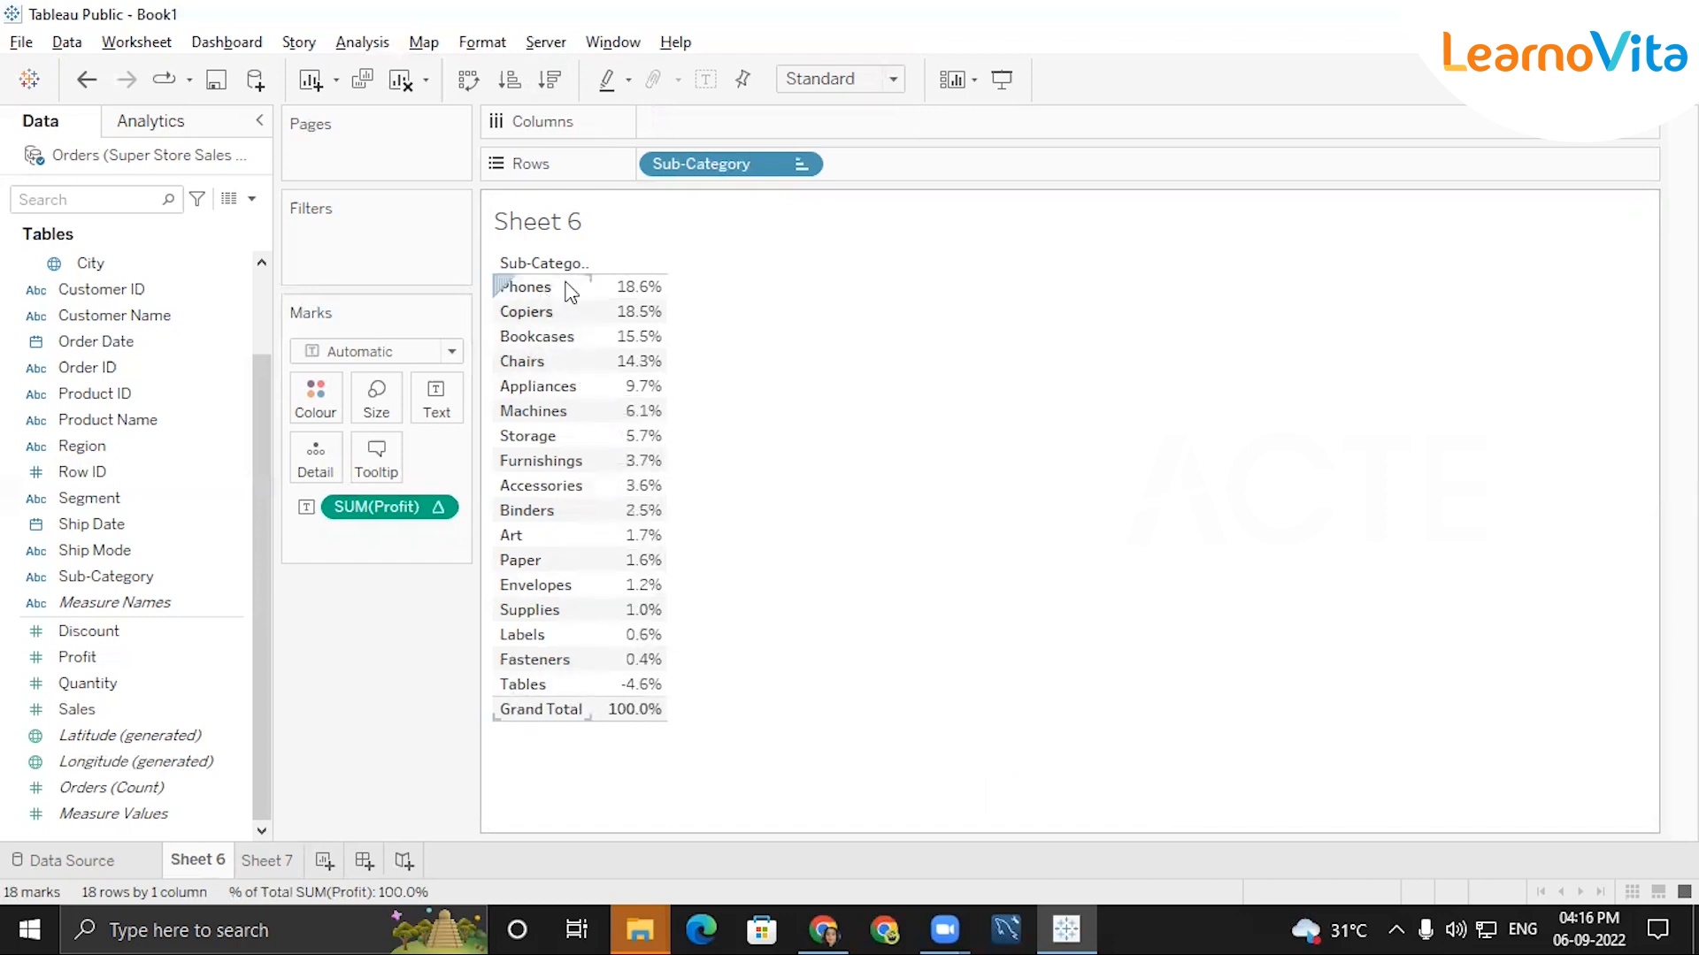
Build a text table on Sheet 7 with Category and Sub-Category in the rows and the sum of Sales as its values.
mouse_move(654, 376)
left_click(278, 859)
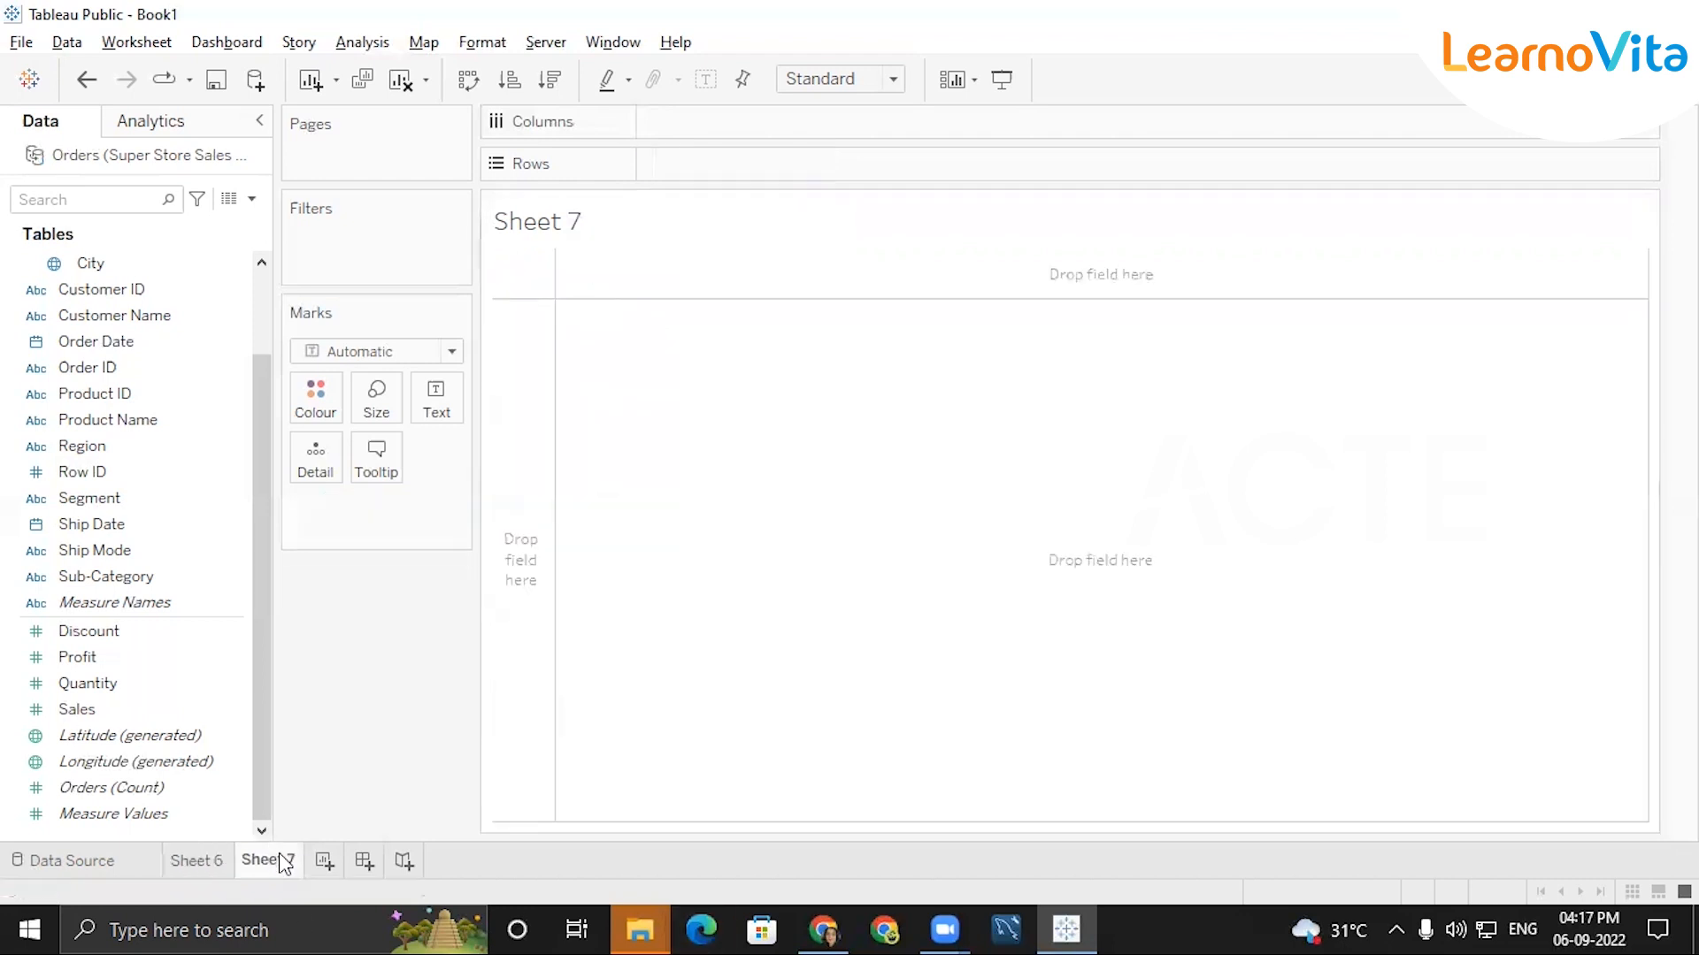
scroll(93, 276, "up", 2)
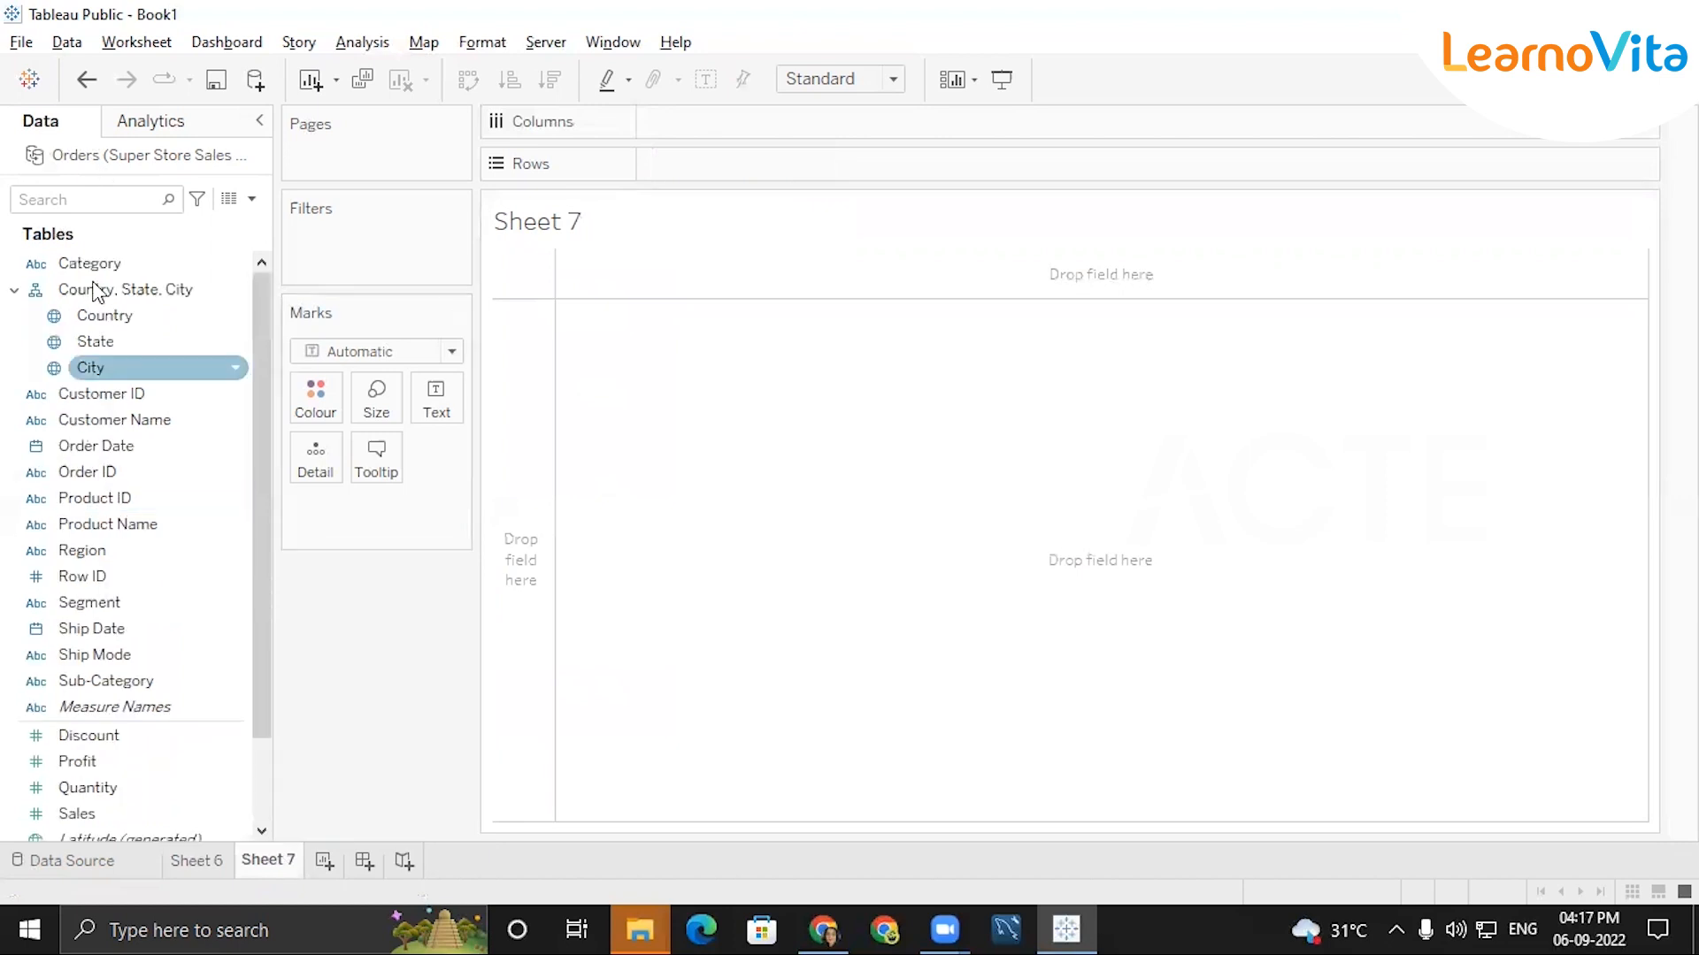
left_click(78, 311)
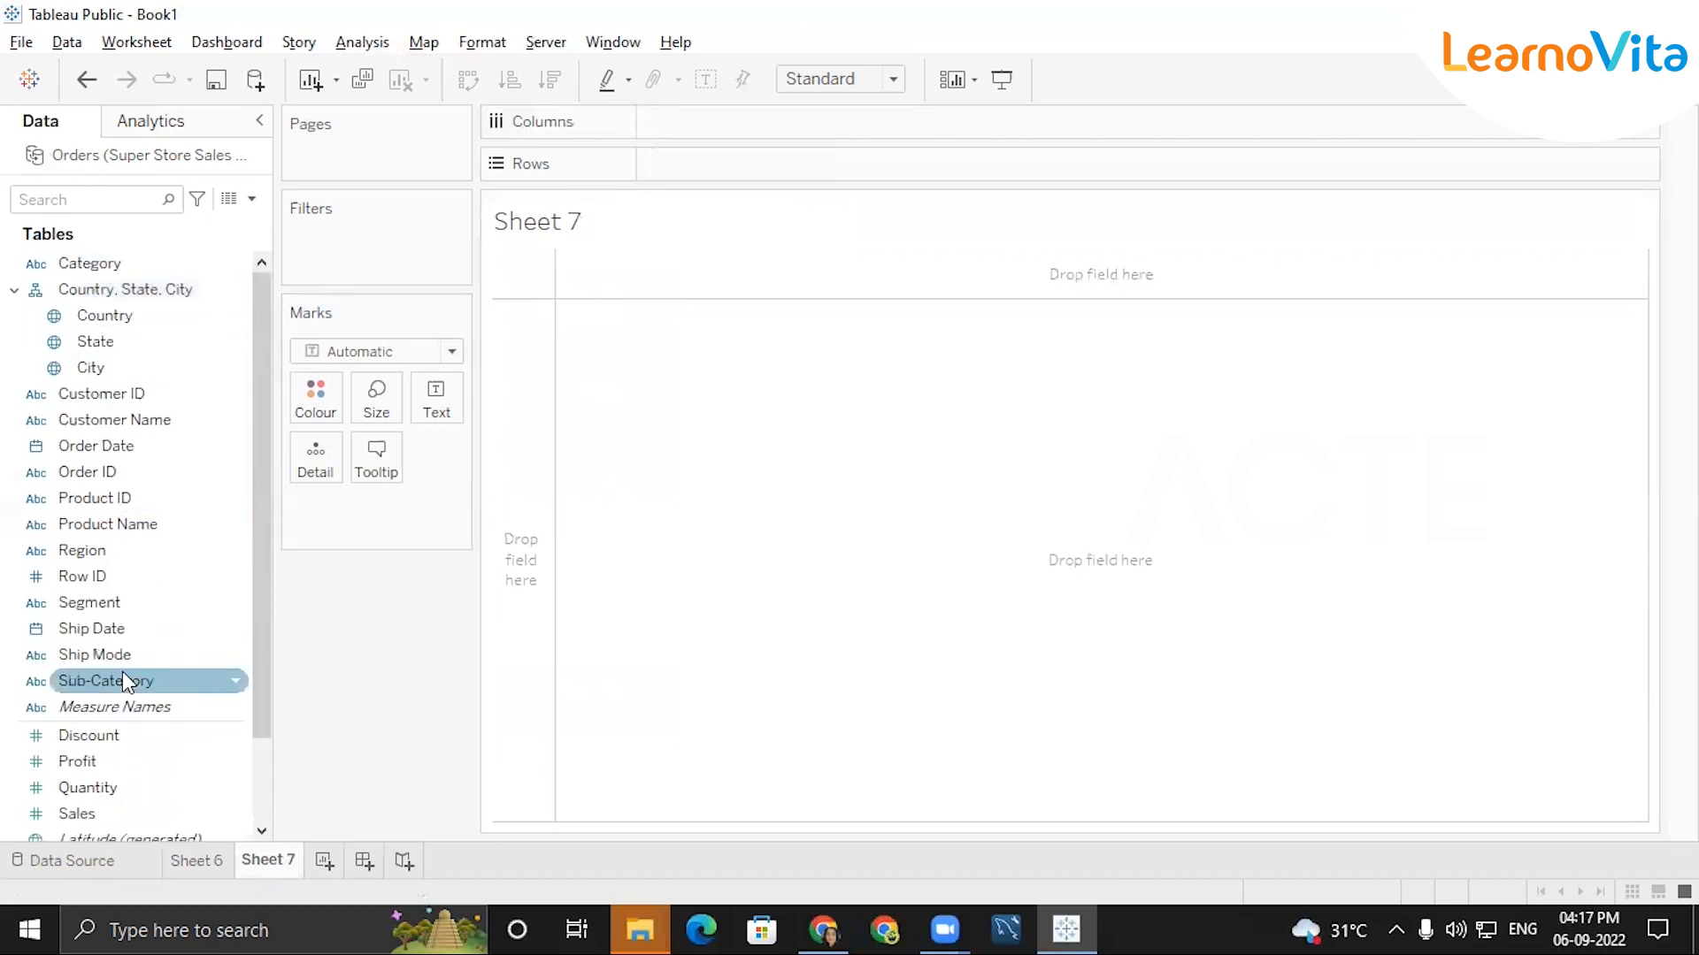
left_click(90, 265)
double_click(91, 265)
double_click(144, 681)
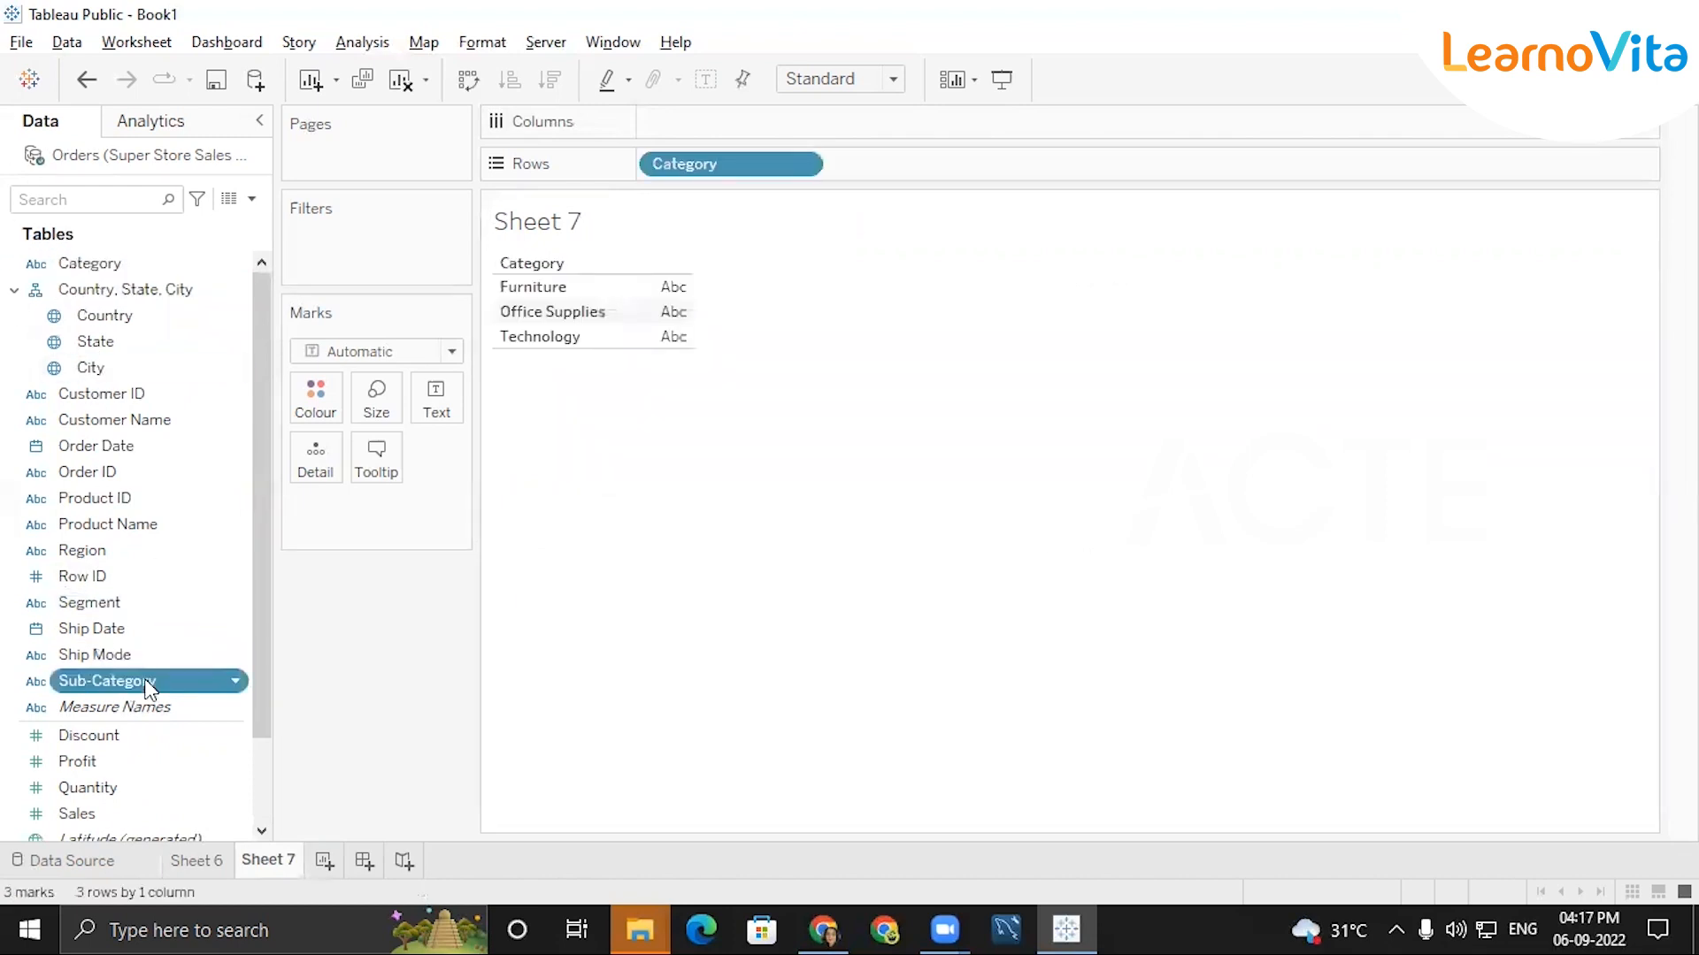
double_click(125, 820)
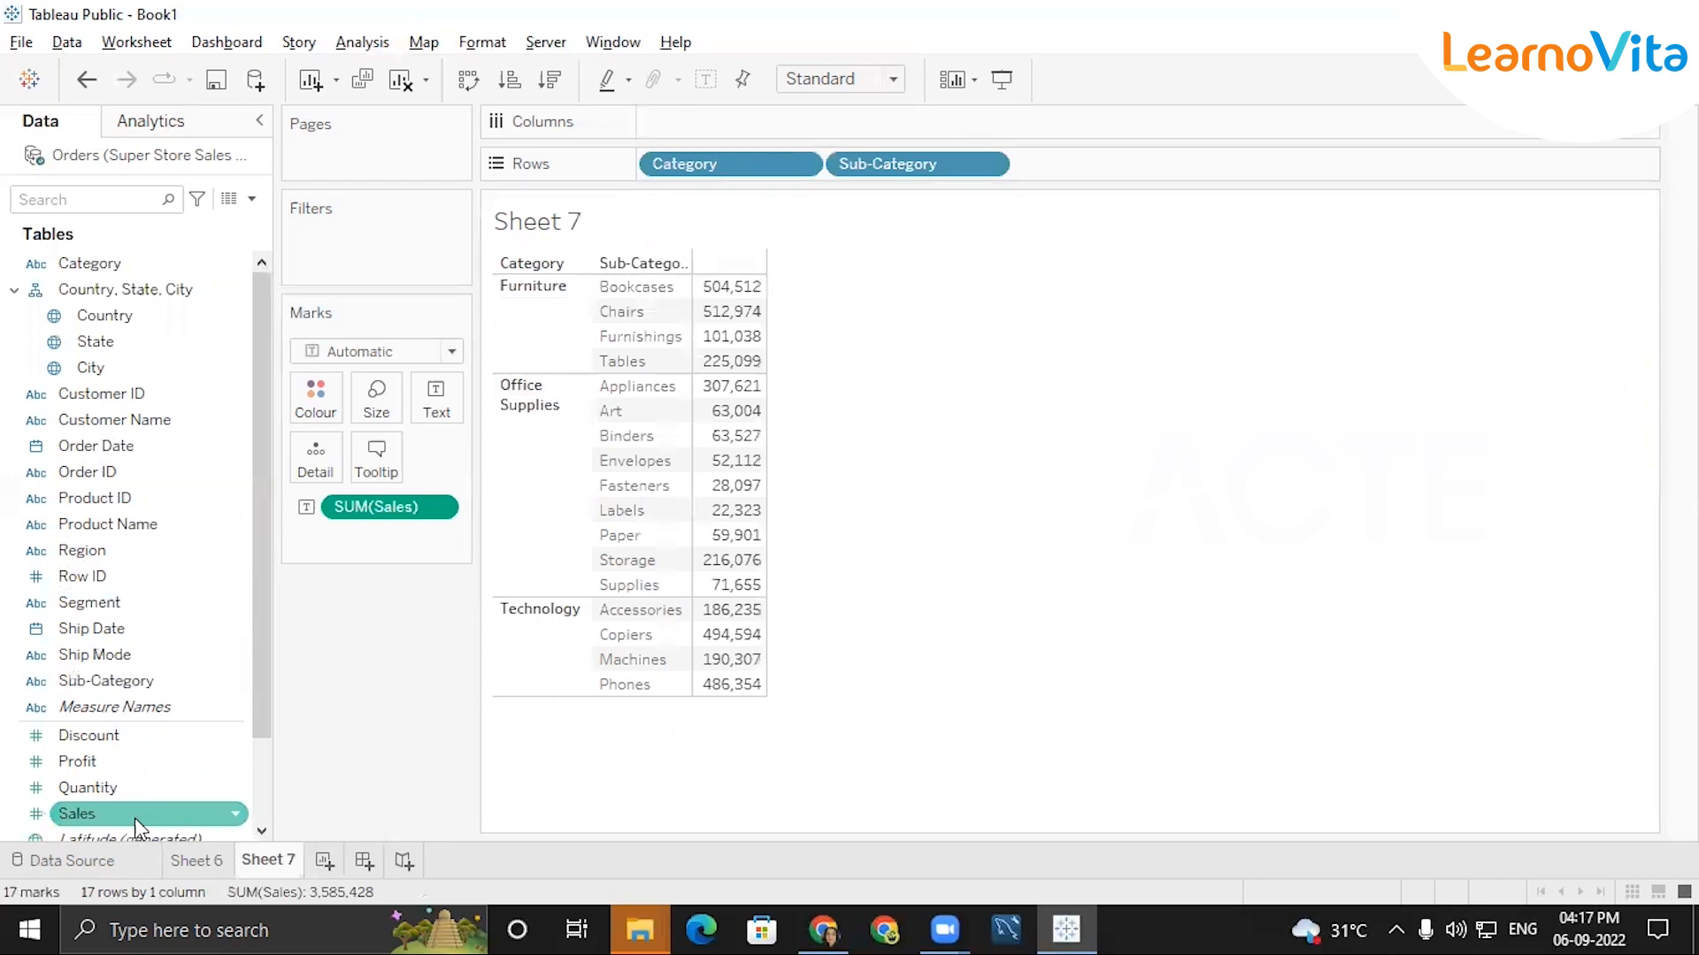
Show column grand totals for the Category and Sub-Category sales table on Sheet 7.
left_click(345, 53)
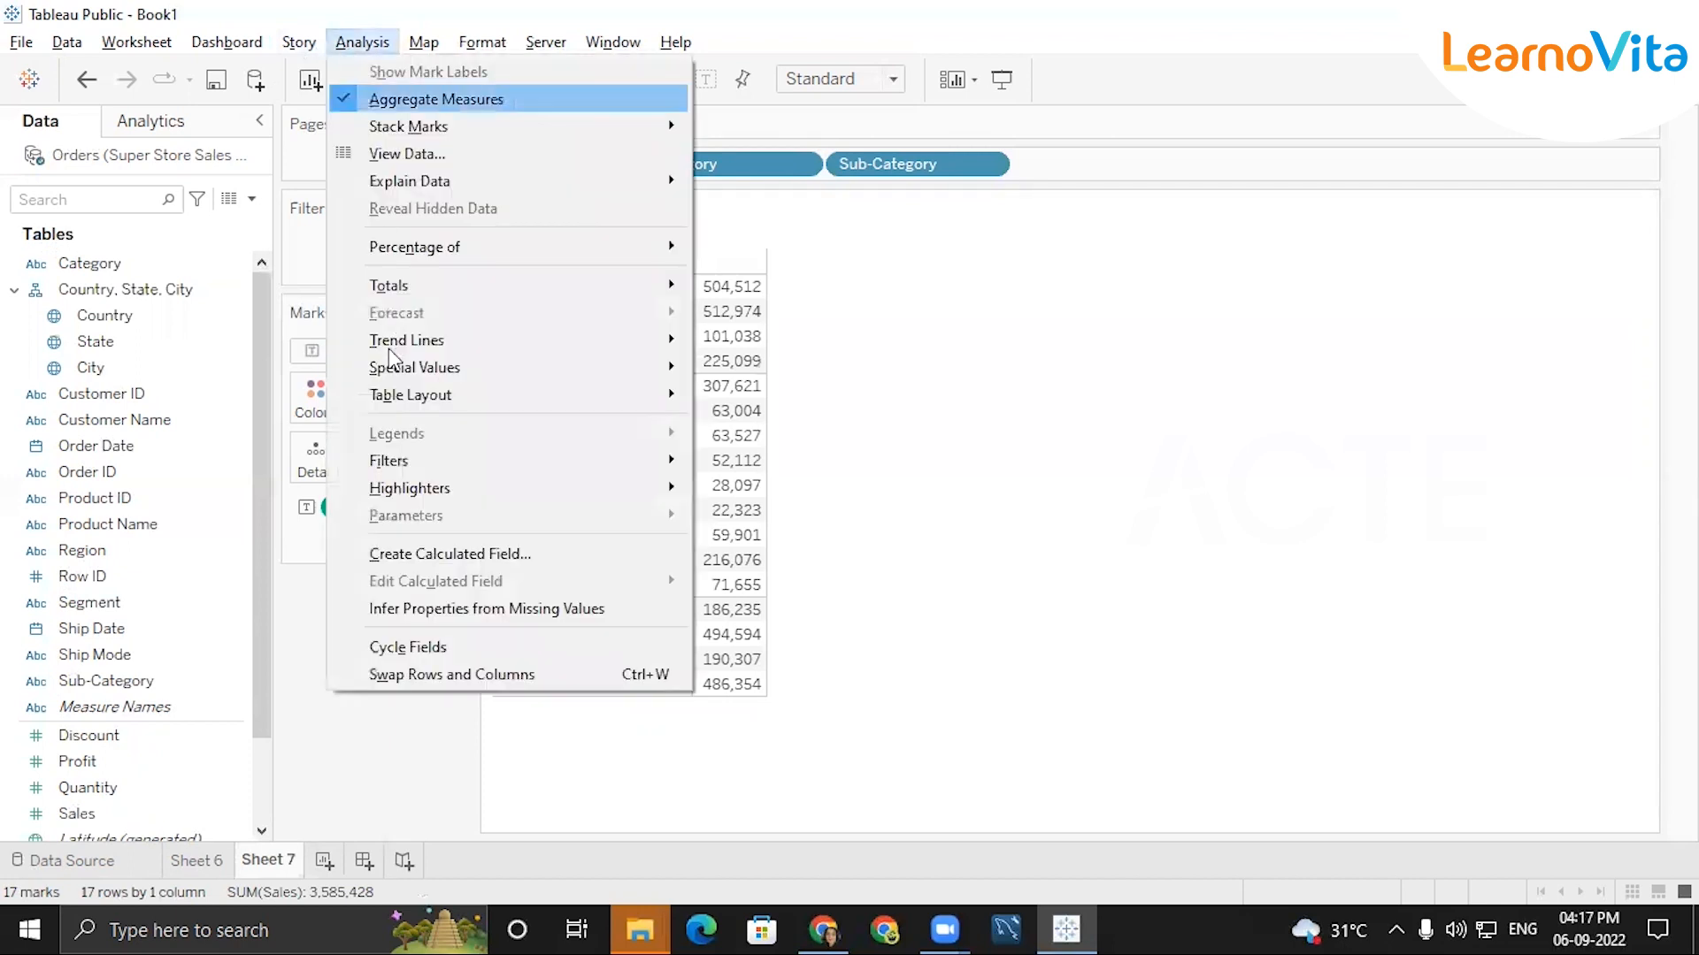
mouse_move(407, 288)
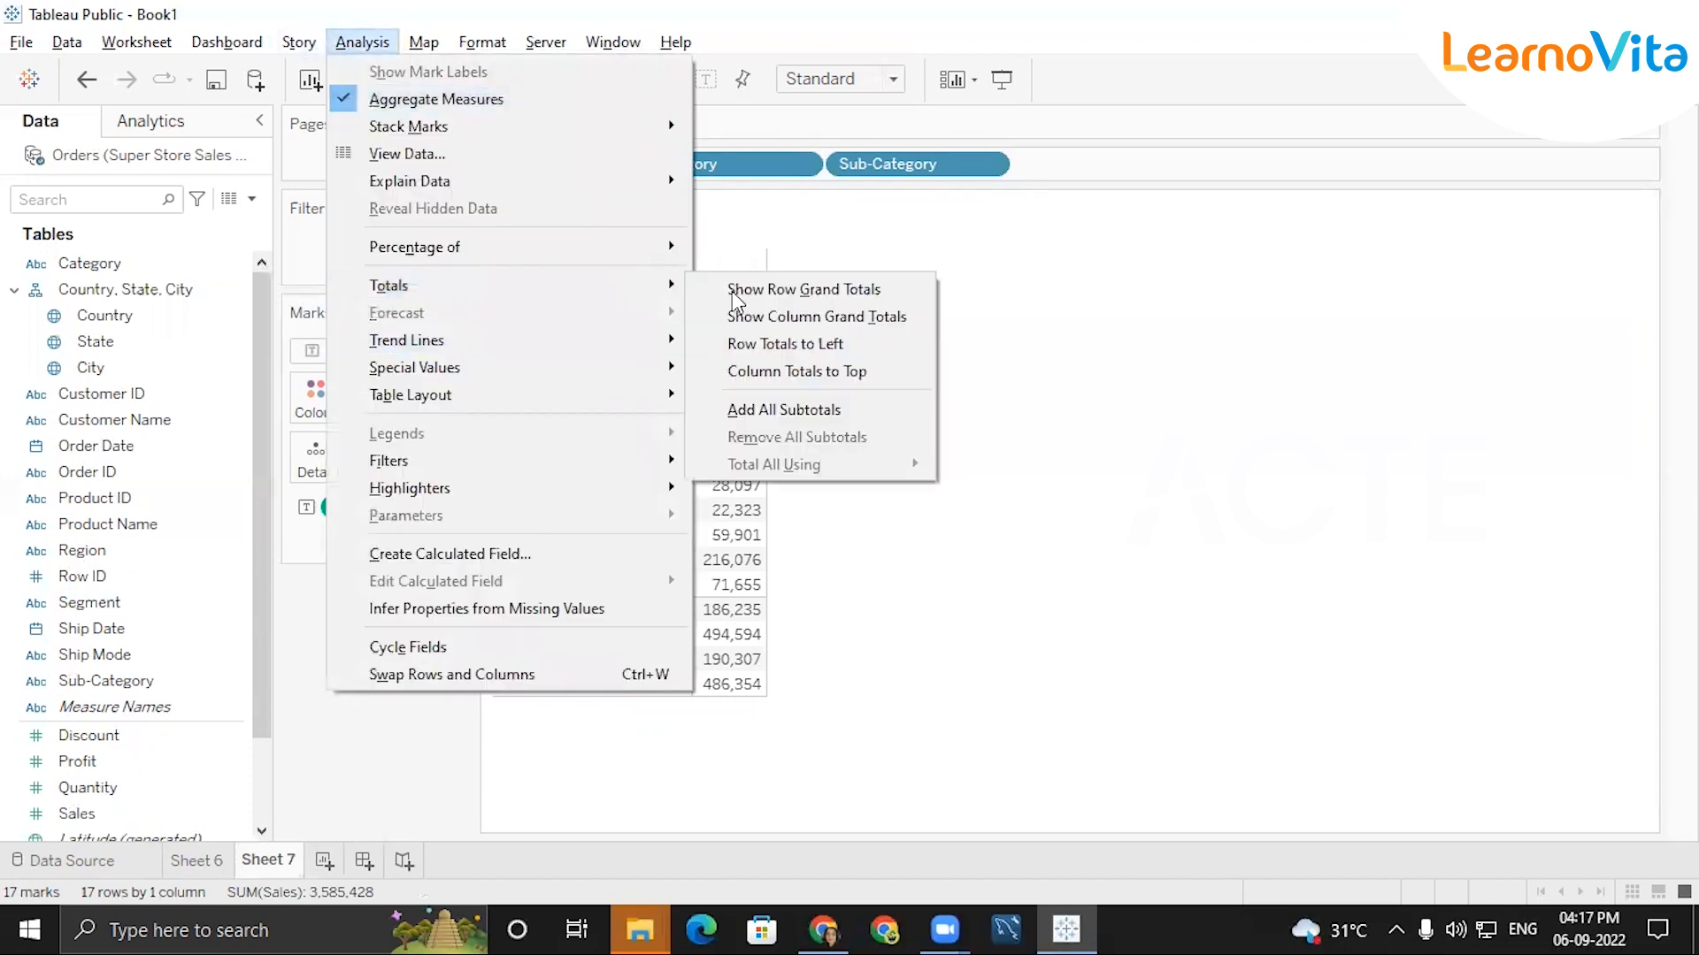
left_click(777, 317)
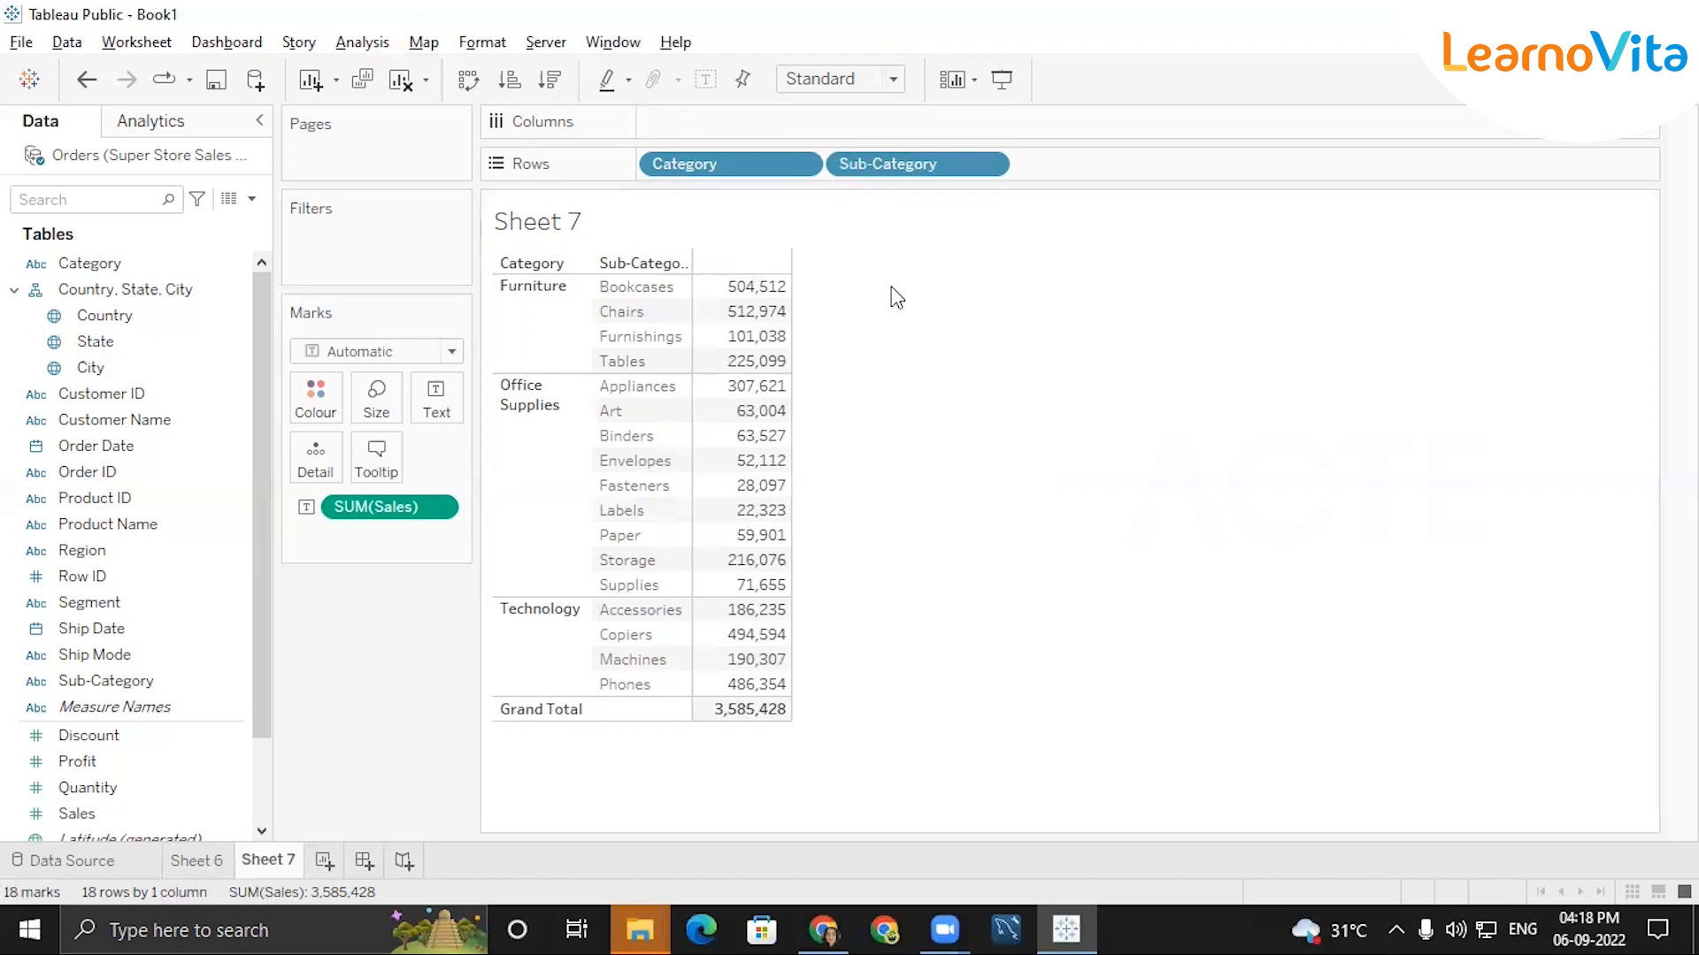
Outline the table and its category panes with freehand annotations, label them as a pane, and clear the drawings.
mouse_move(507, 241)
left_mouse_down()
mouse_move(485, 451)
mouse_move(805, 402)
mouse_move(618, 239)
mouse_move(566, 262)
mouse_move(785, 276)
mouse_move(701, 372)
left_mouse_up()
mouse_move(555, 367)
left_mouse_down()
mouse_move(488, 323)
mouse_move(487, 281)
left_mouse_up()
mouse_move(747, 307)
left_mouse_down()
mouse_move(900, 255)
mouse_move(927, 272)
mouse_move(963, 262)
mouse_move(977, 288)
left_mouse_up()
mouse_move(557, 382)
left_mouse_down()
mouse_move(602, 586)
mouse_move(628, 378)
mouse_move(588, 373)
left_mouse_up()
left_click_drag(705, 629, 579, 689)
left_click_drag(655, 612, 581, 690)
left_click_drag(600, 317, 641, 321)
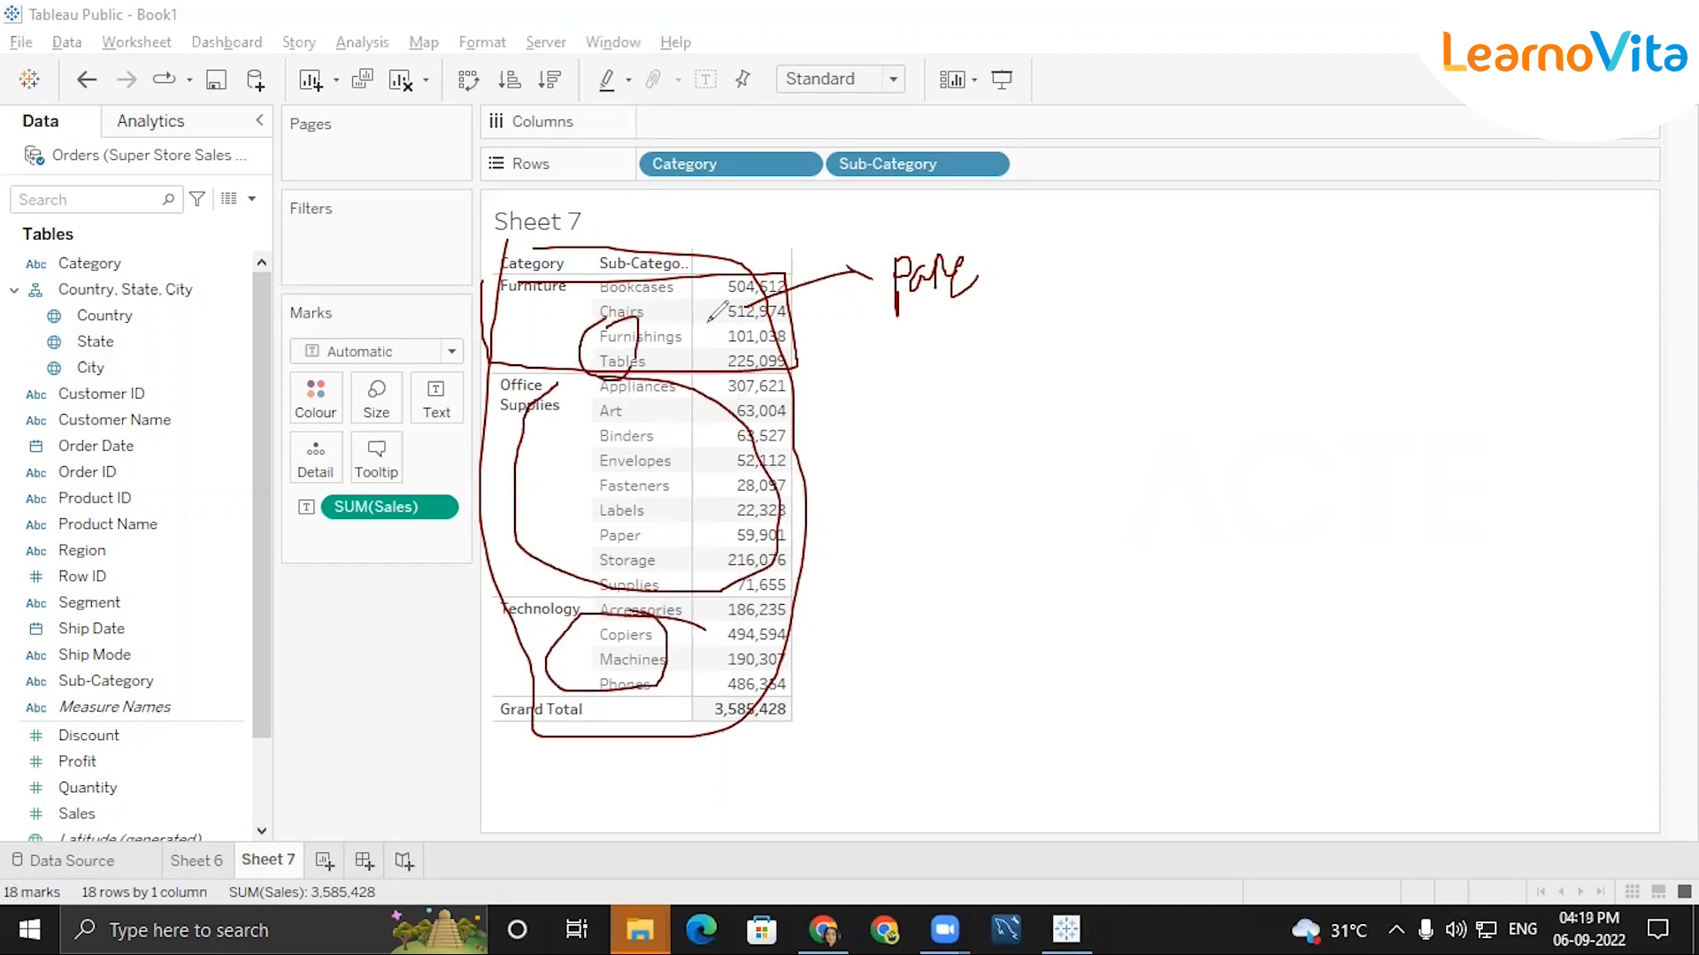
left_click(1352, 163)
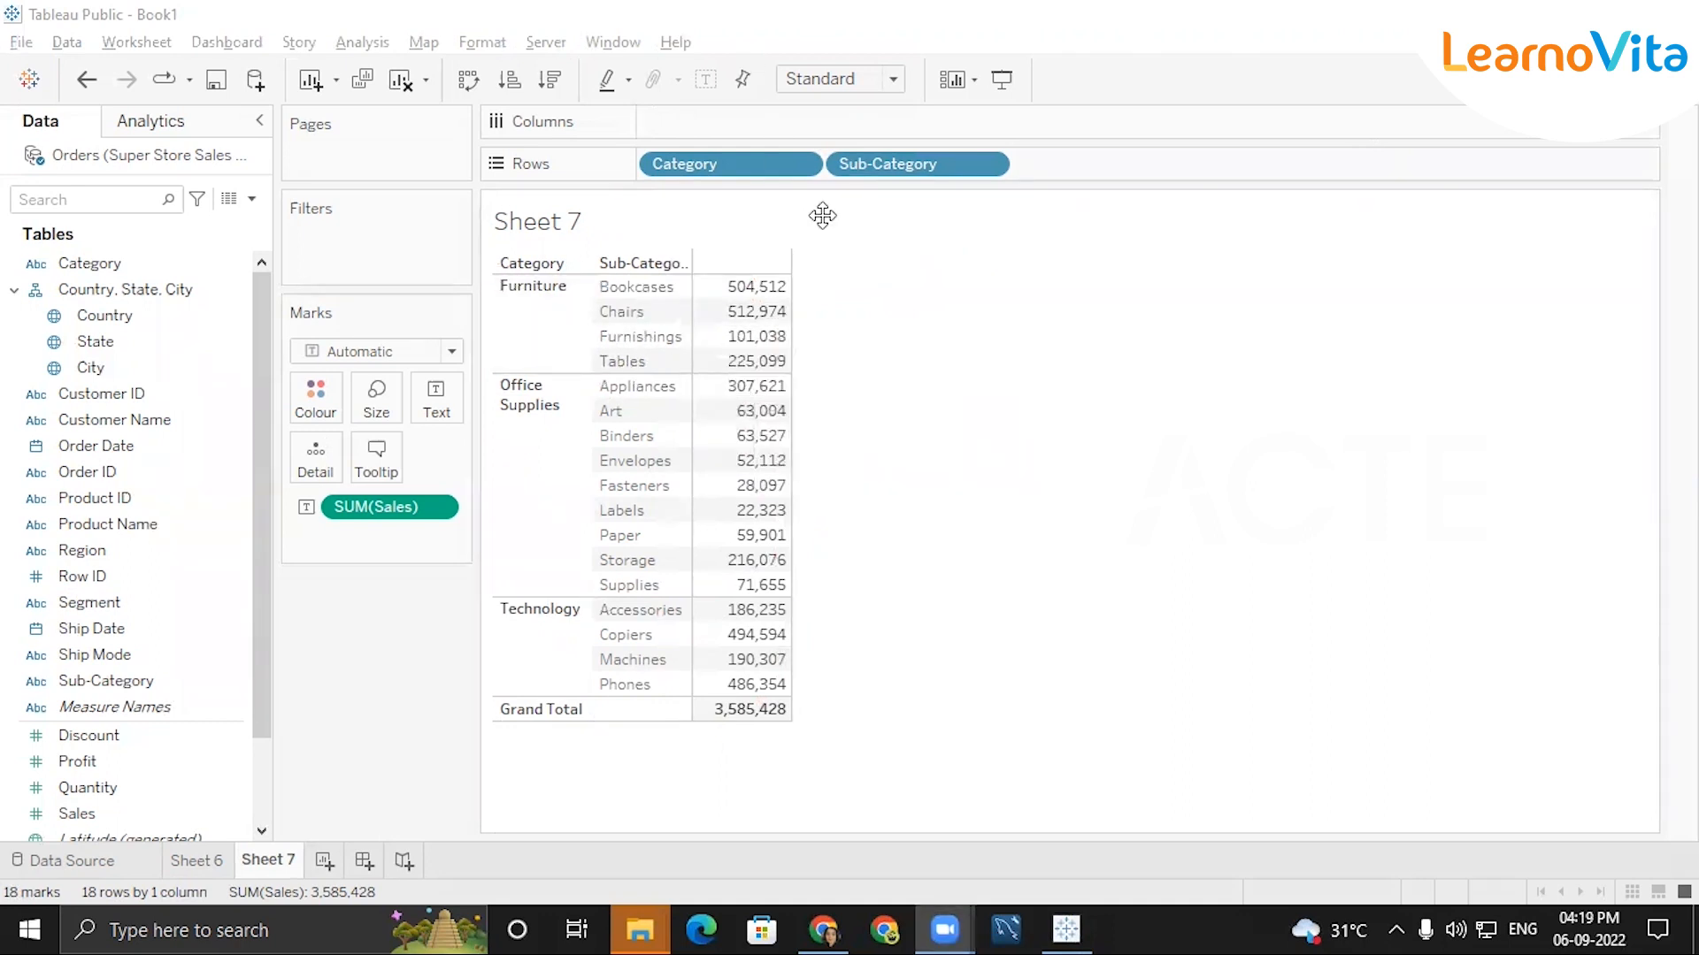
Add all subtotals to the Sheet 7 table so each category gets its own total row.
left_click(358, 43)
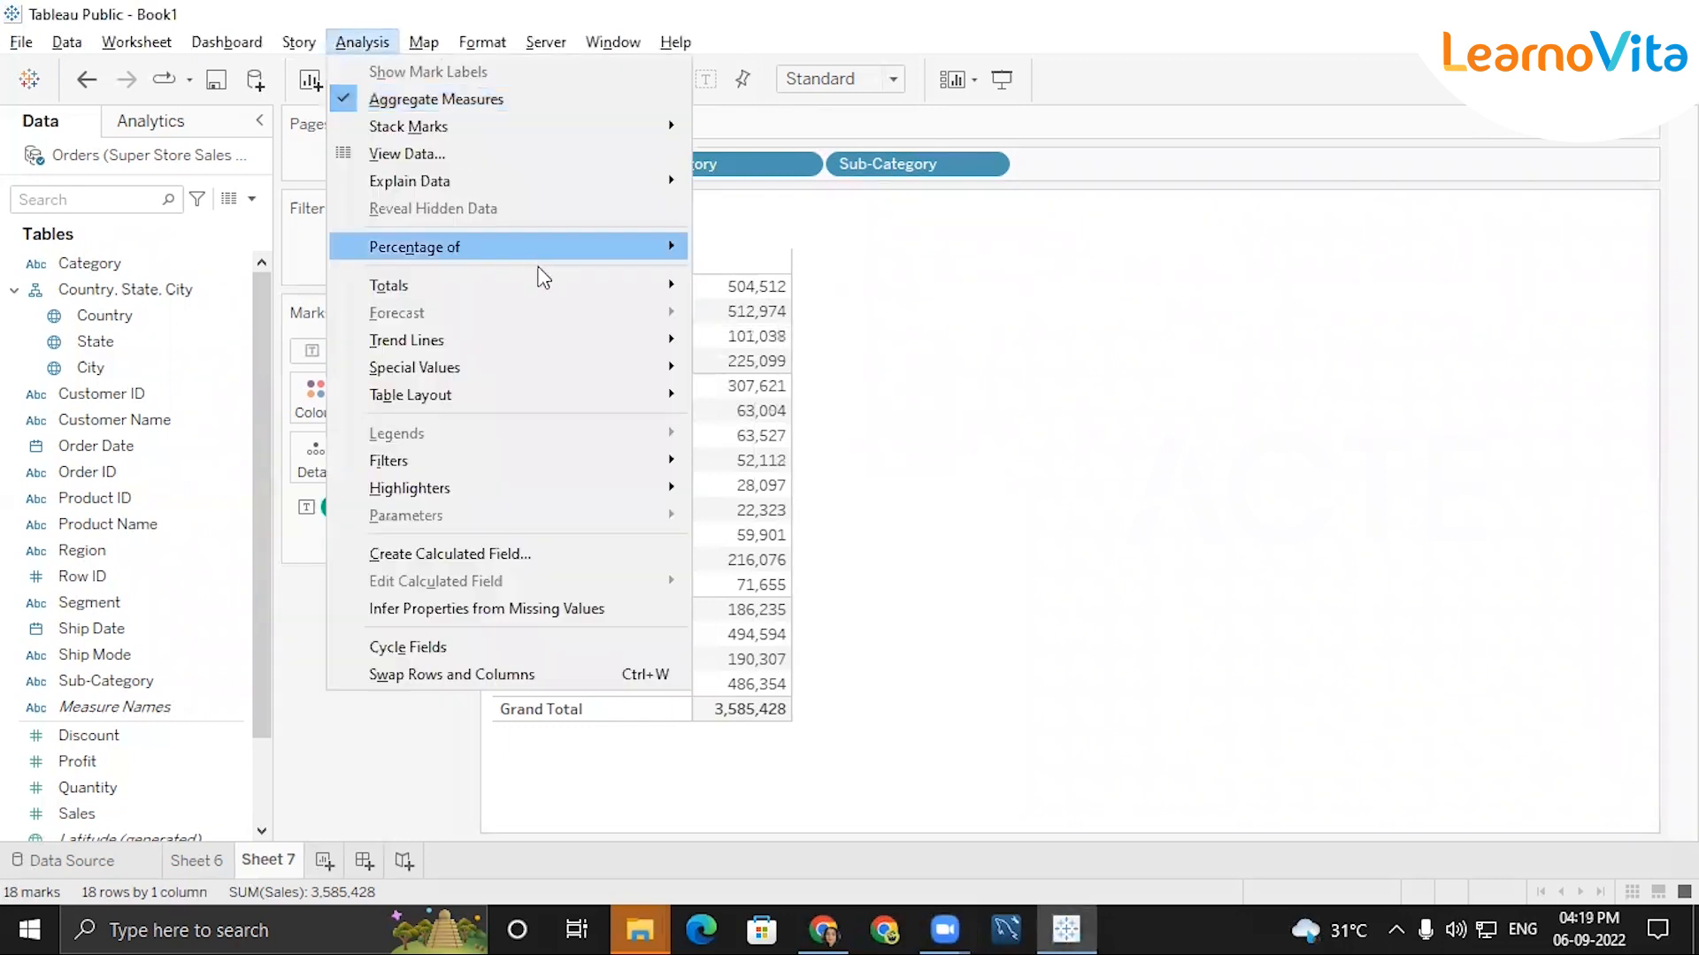
mouse_move(415, 284)
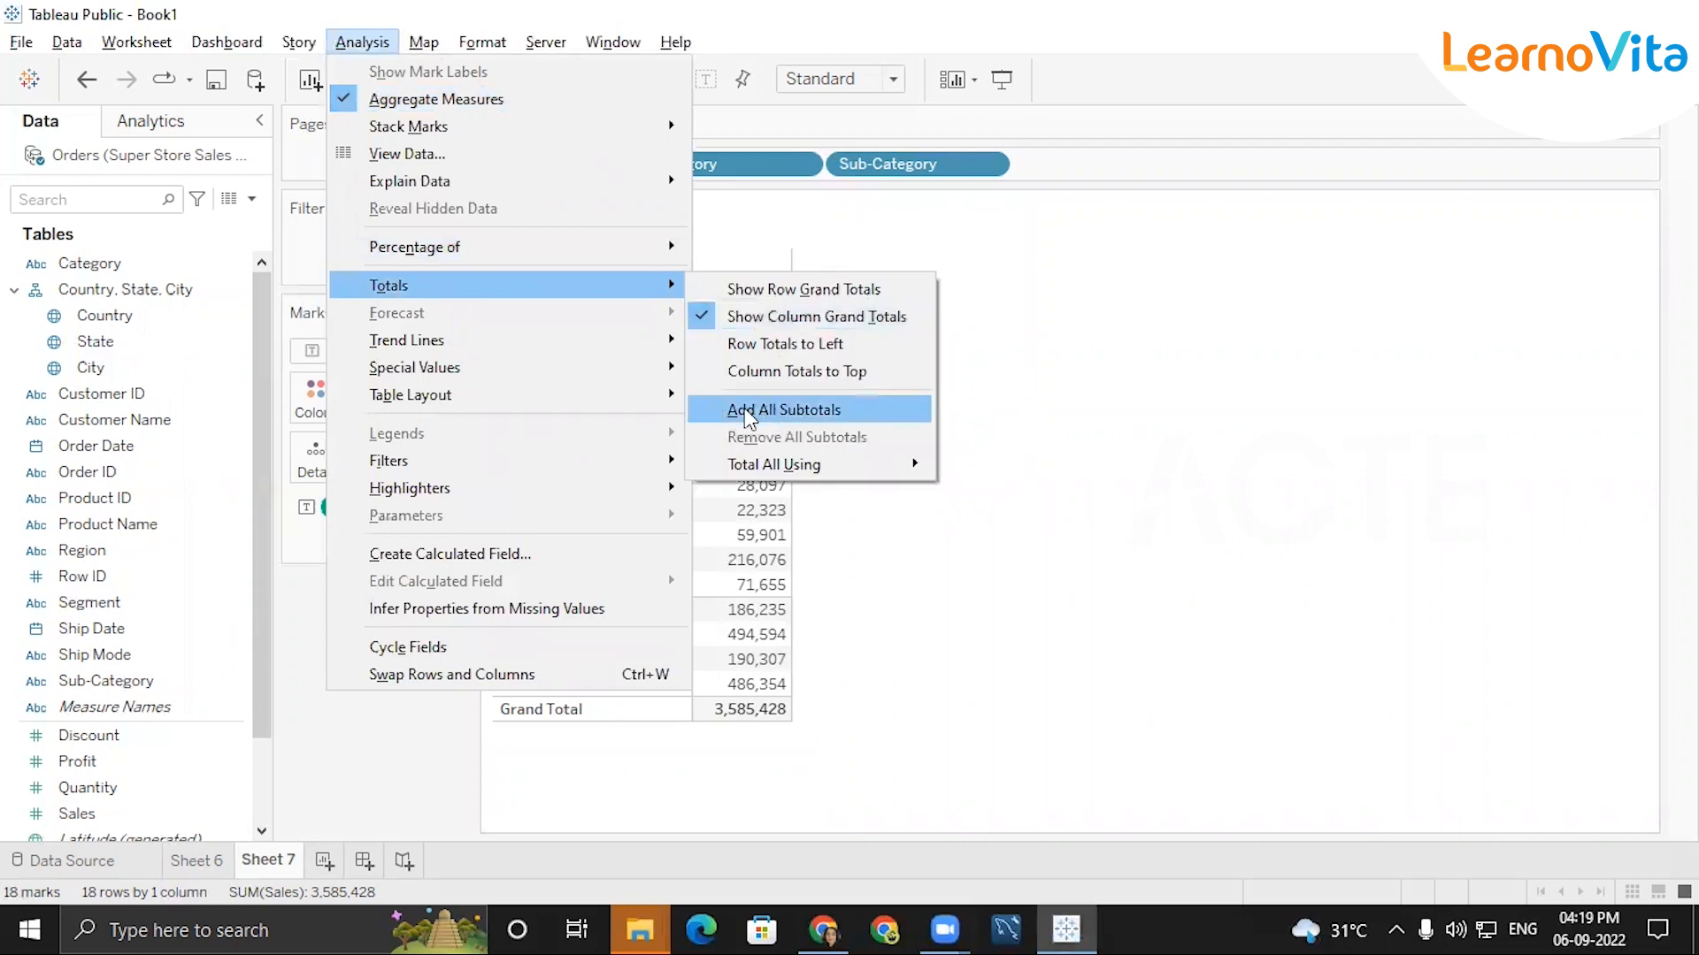
left_click(791, 409)
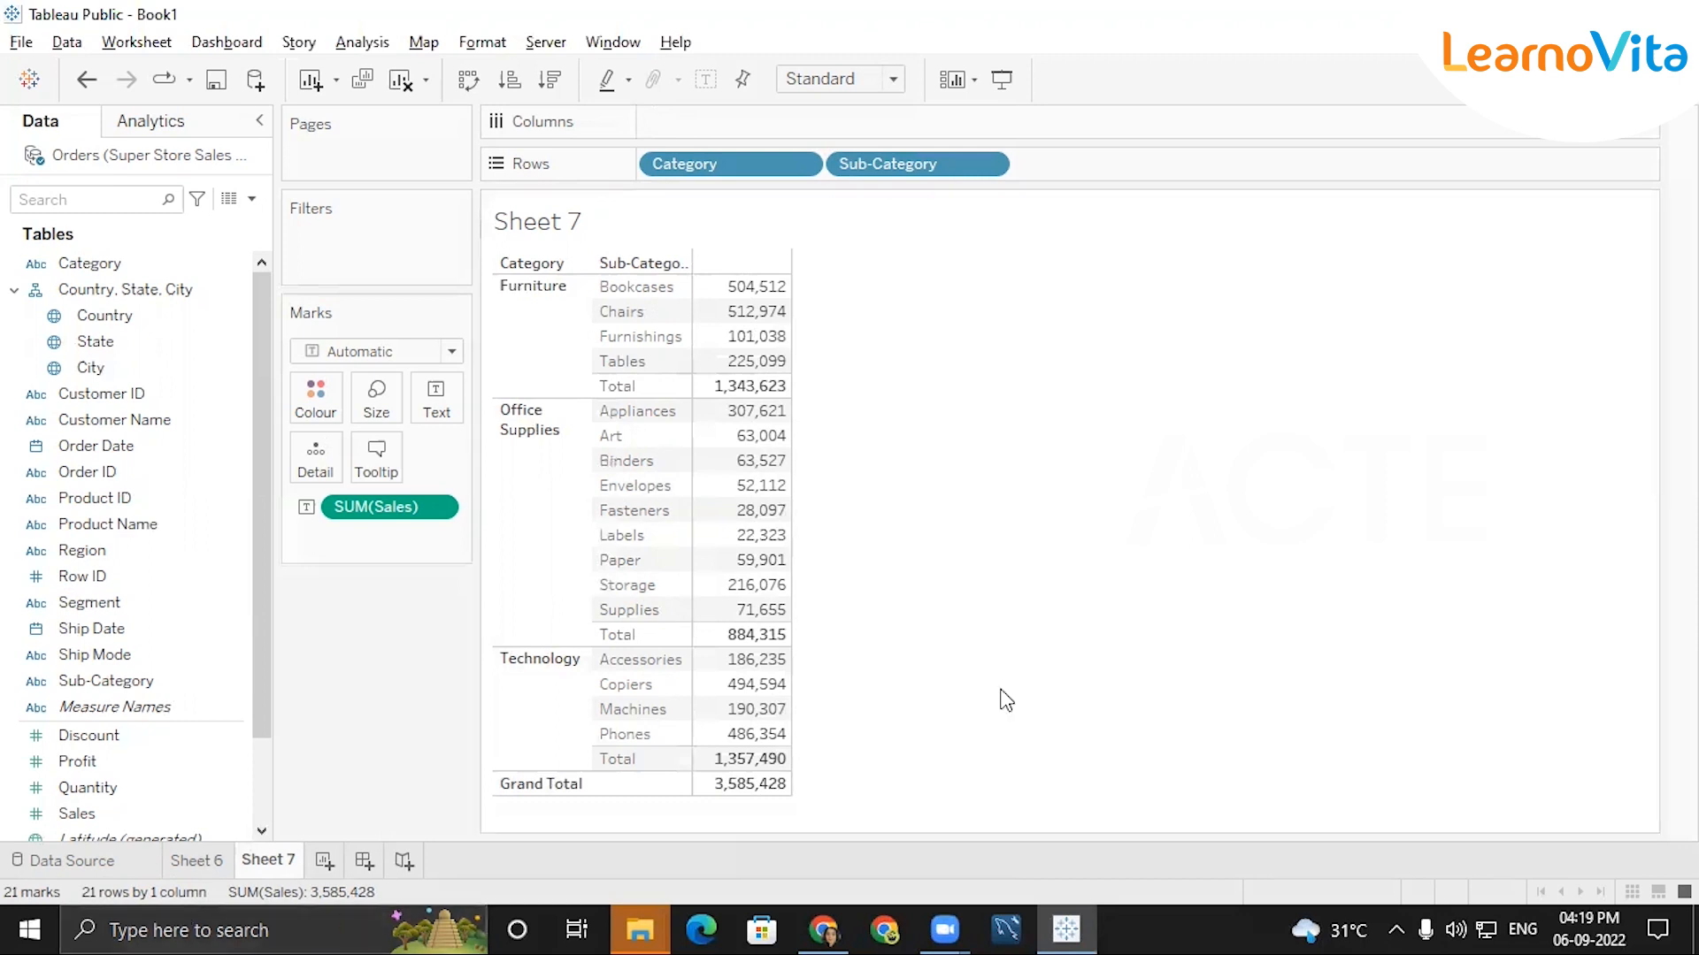
Apply the Percent of Total quick table calculation to the Sales values on Sheet 7.
right_click(438, 506)
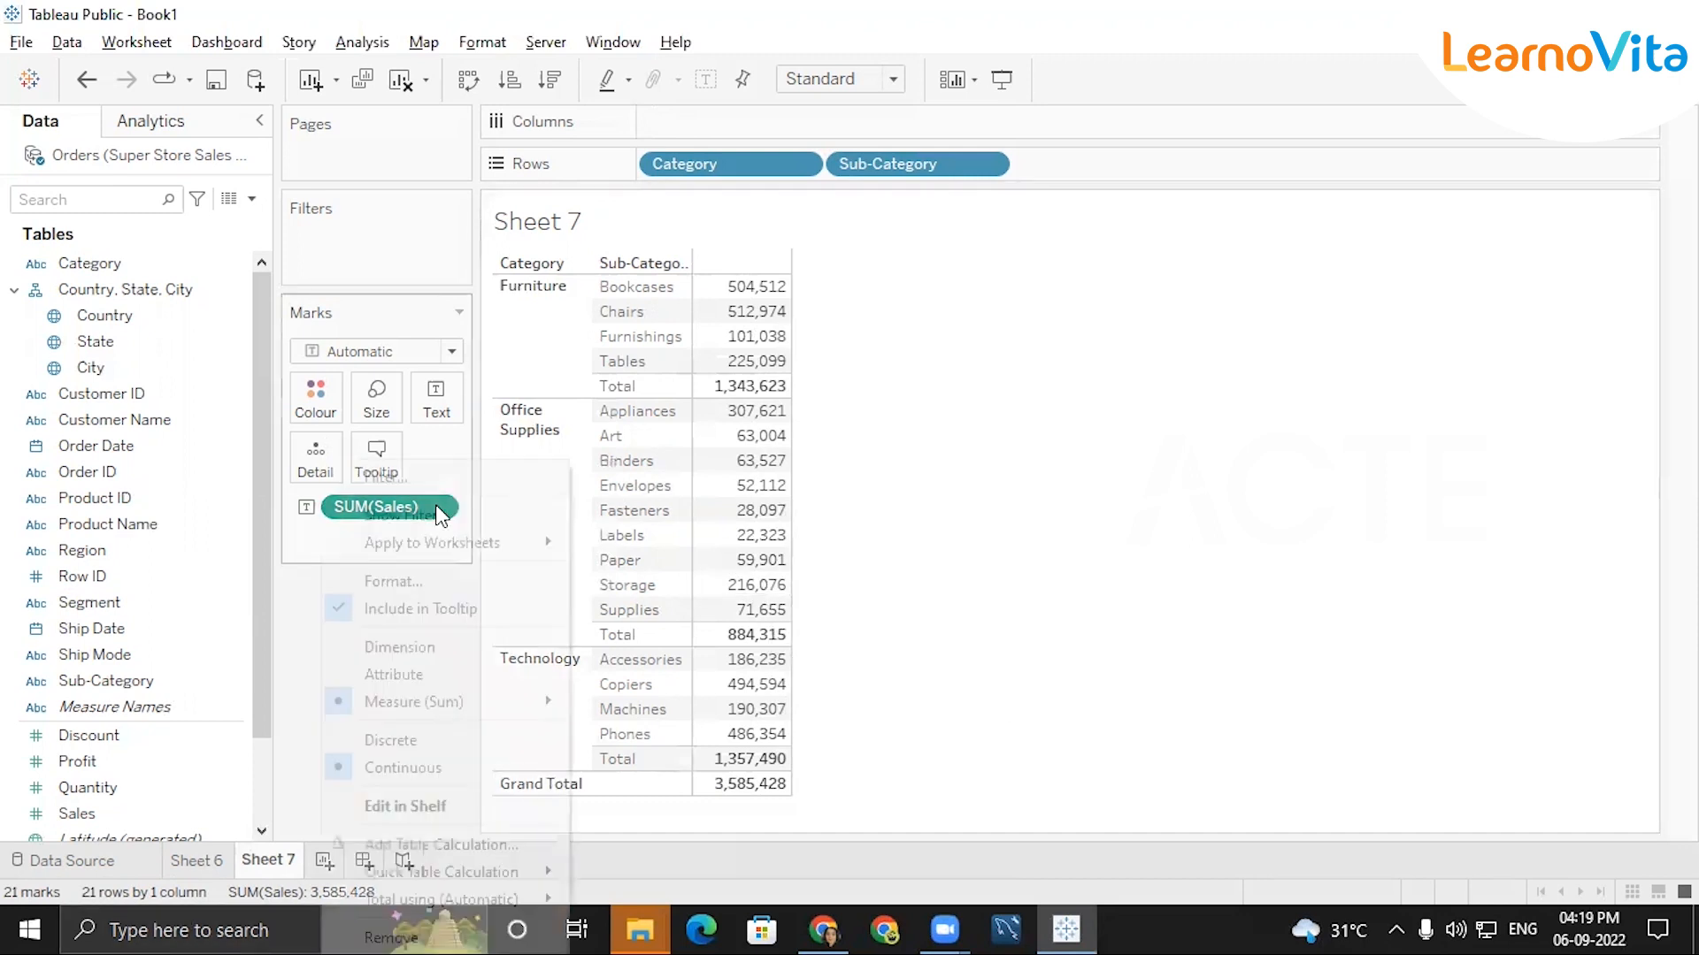
mouse_move(438, 536)
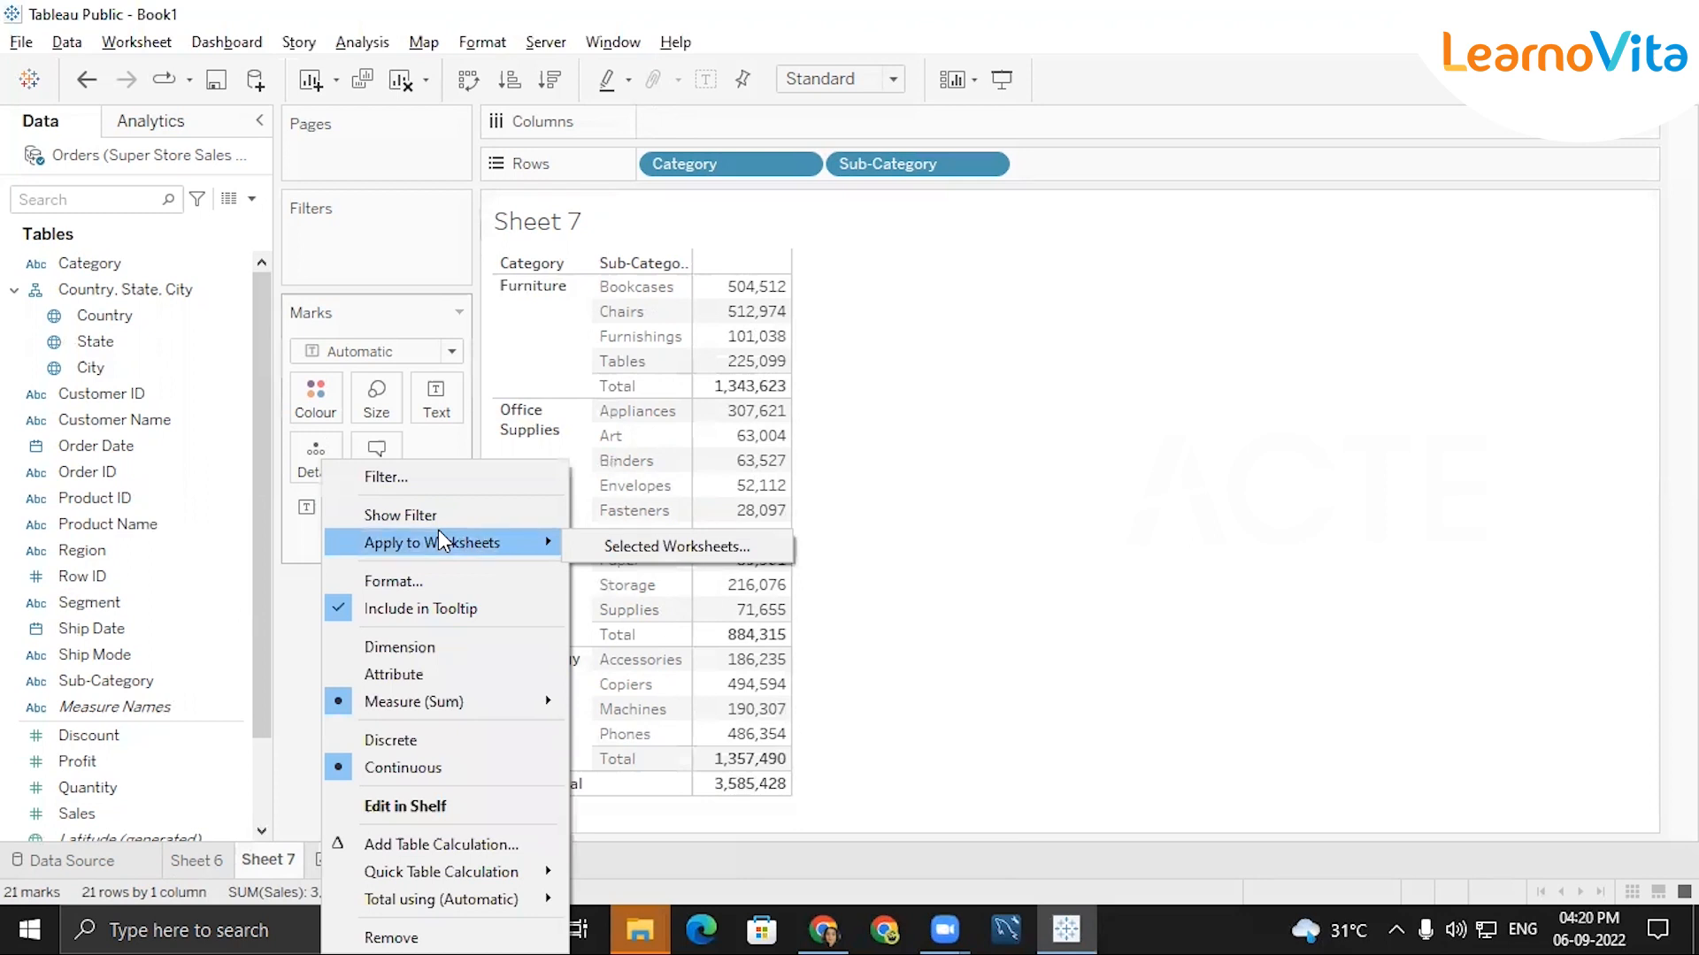
mouse_move(409, 876)
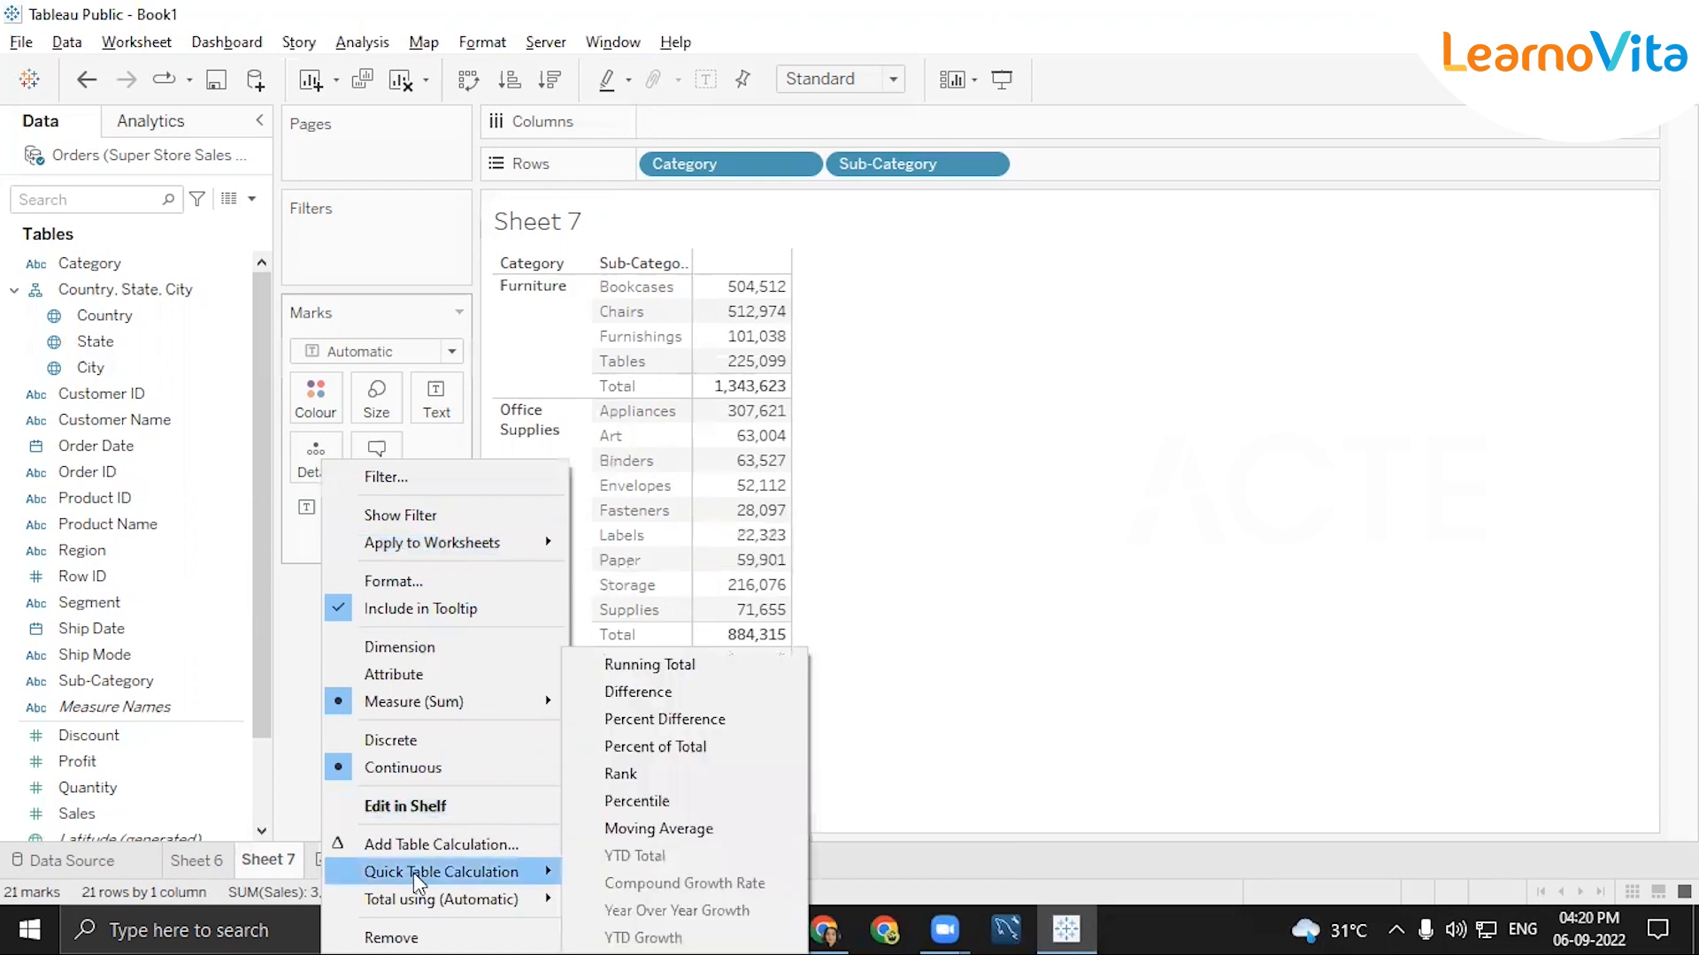
left_click(662, 757)
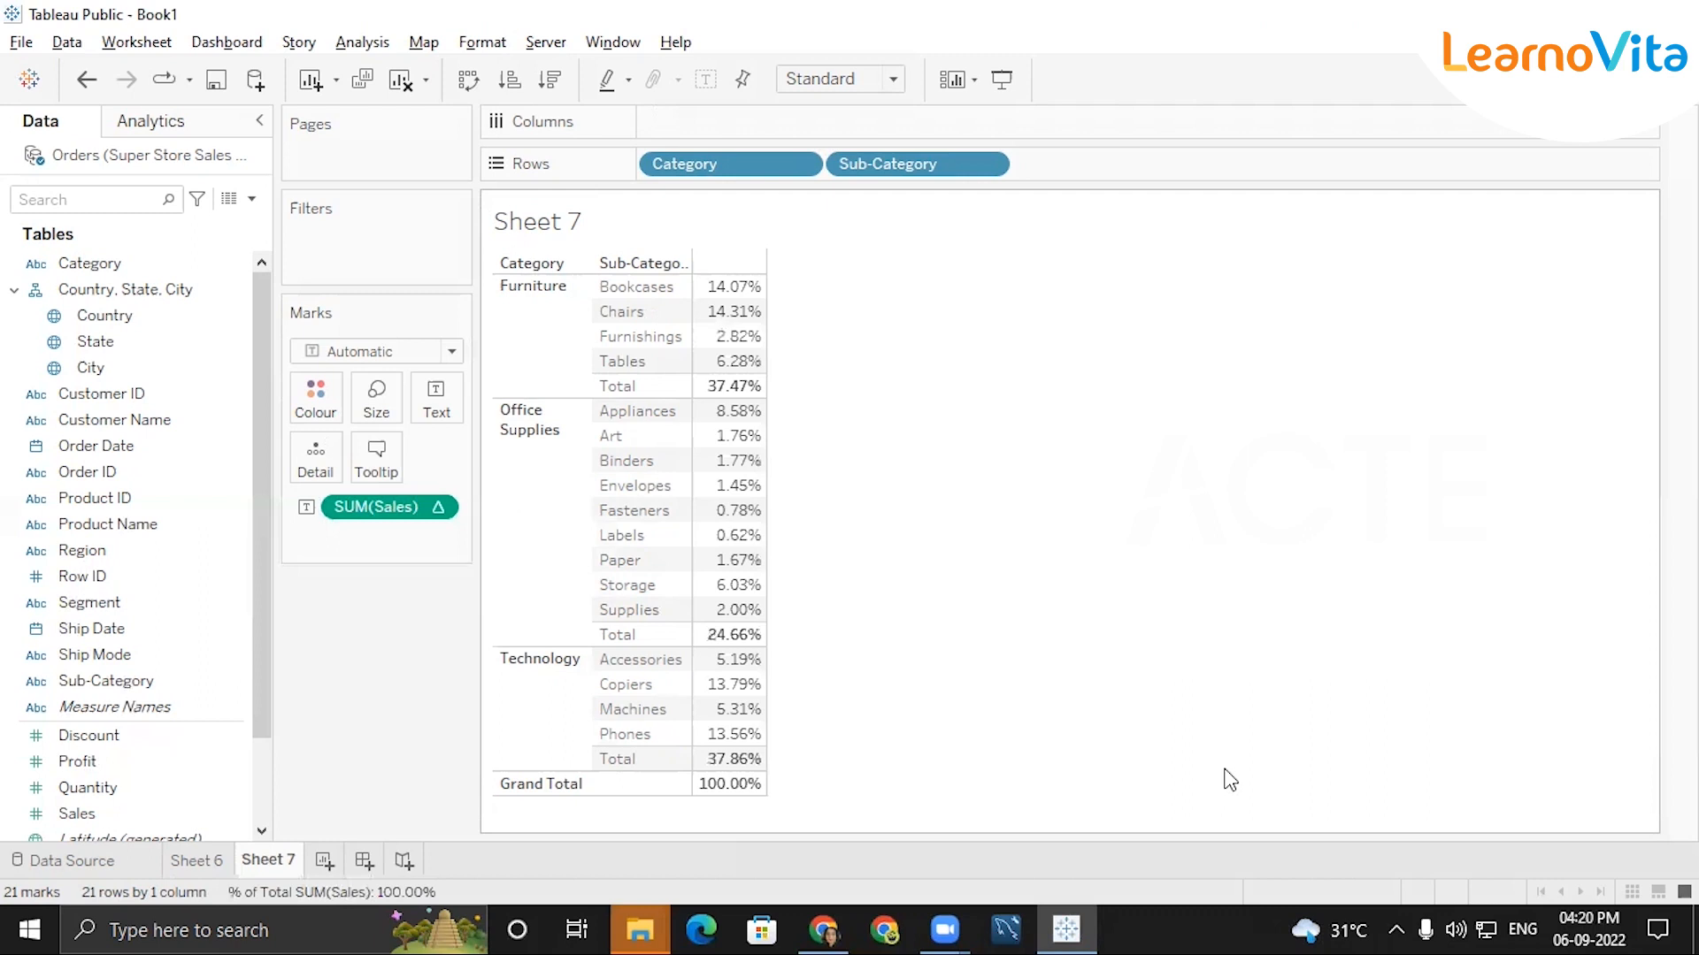
mouse_move(749, 297)
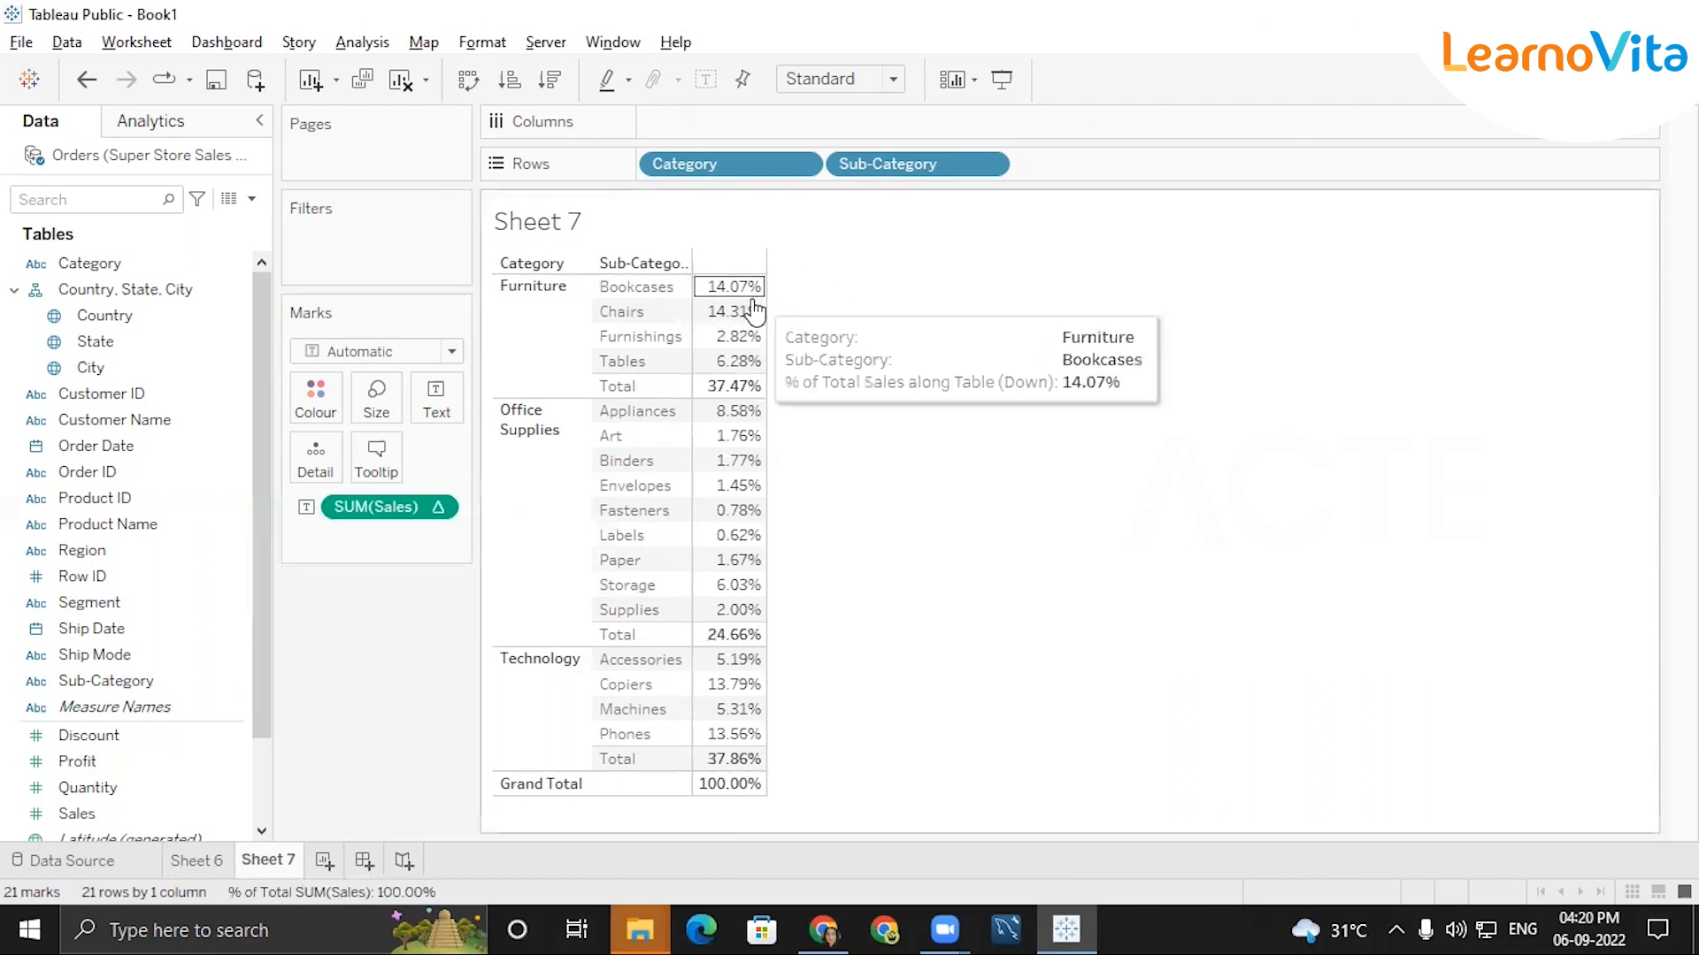
mouse_move(743, 396)
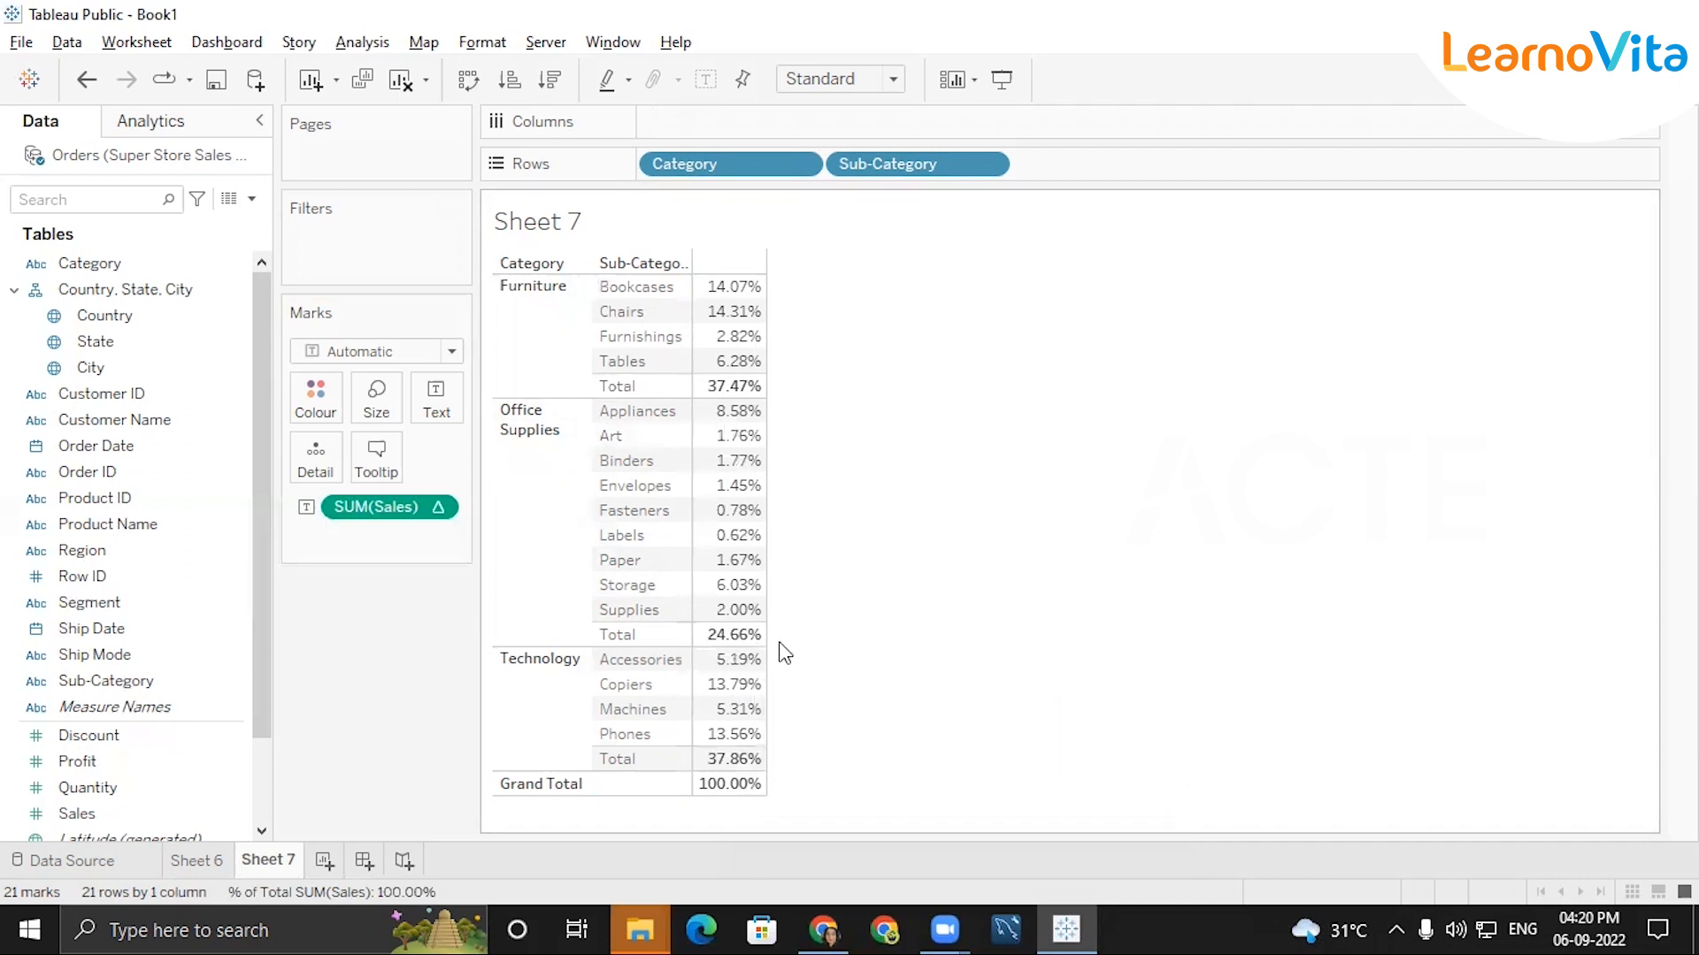
Open the table calculation settings of the Sales values and choose Percent of Total as the calculation type.
left_click(434, 510)
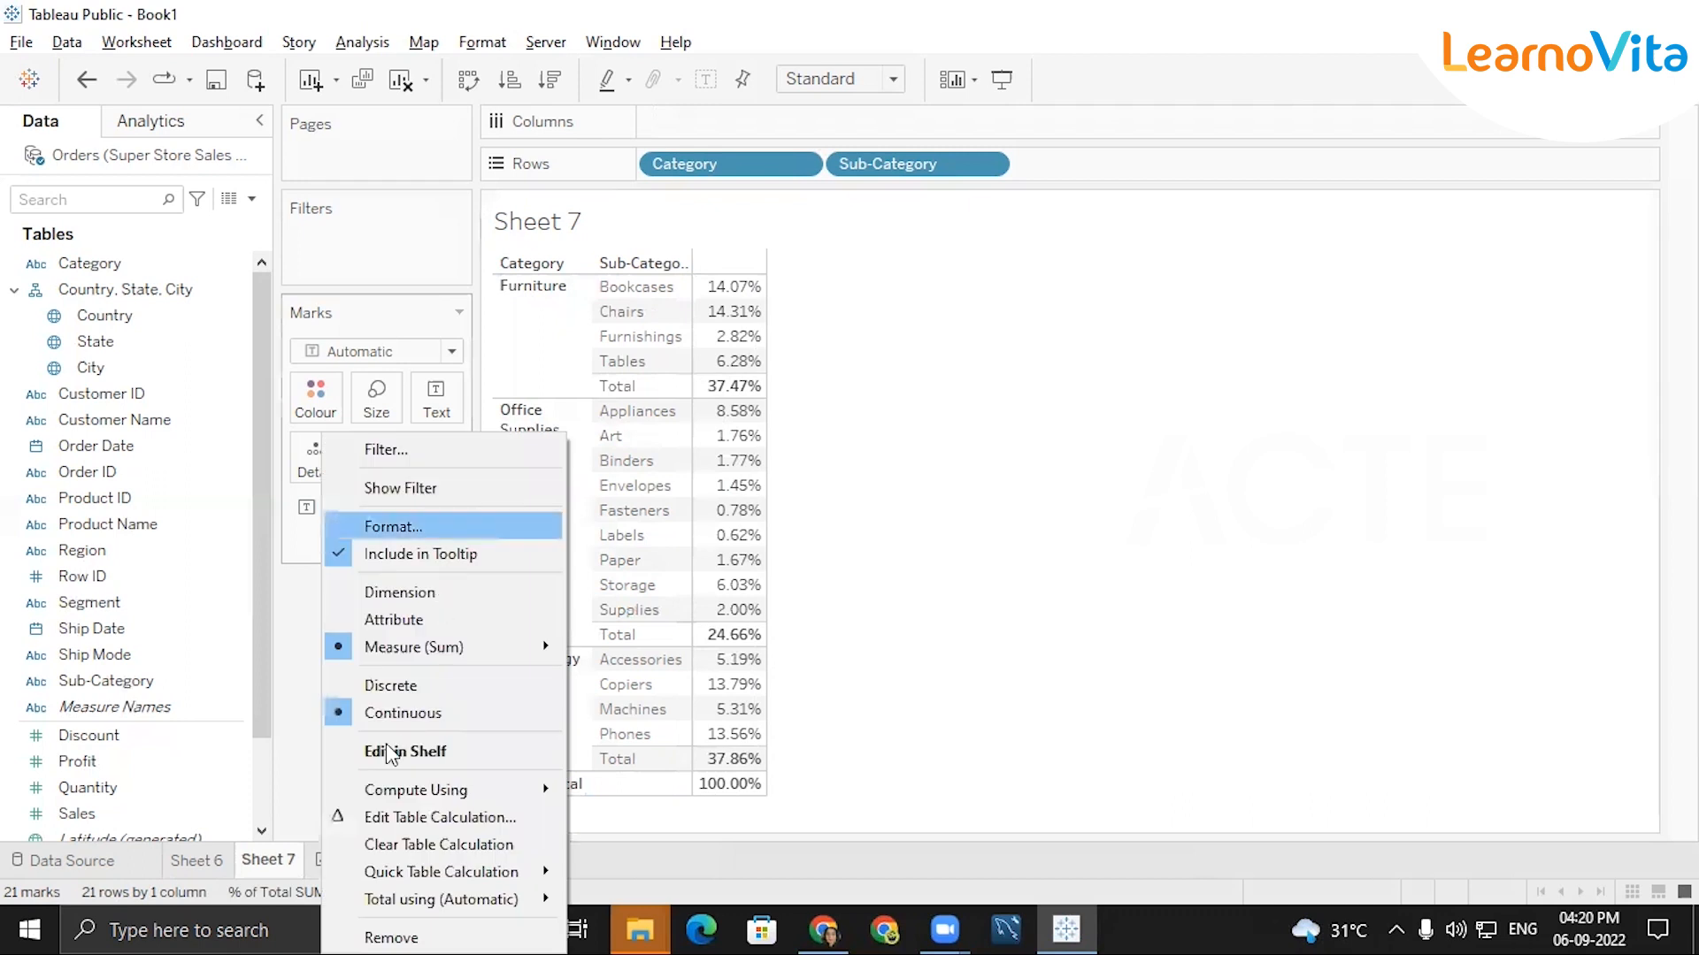
left_click(398, 818)
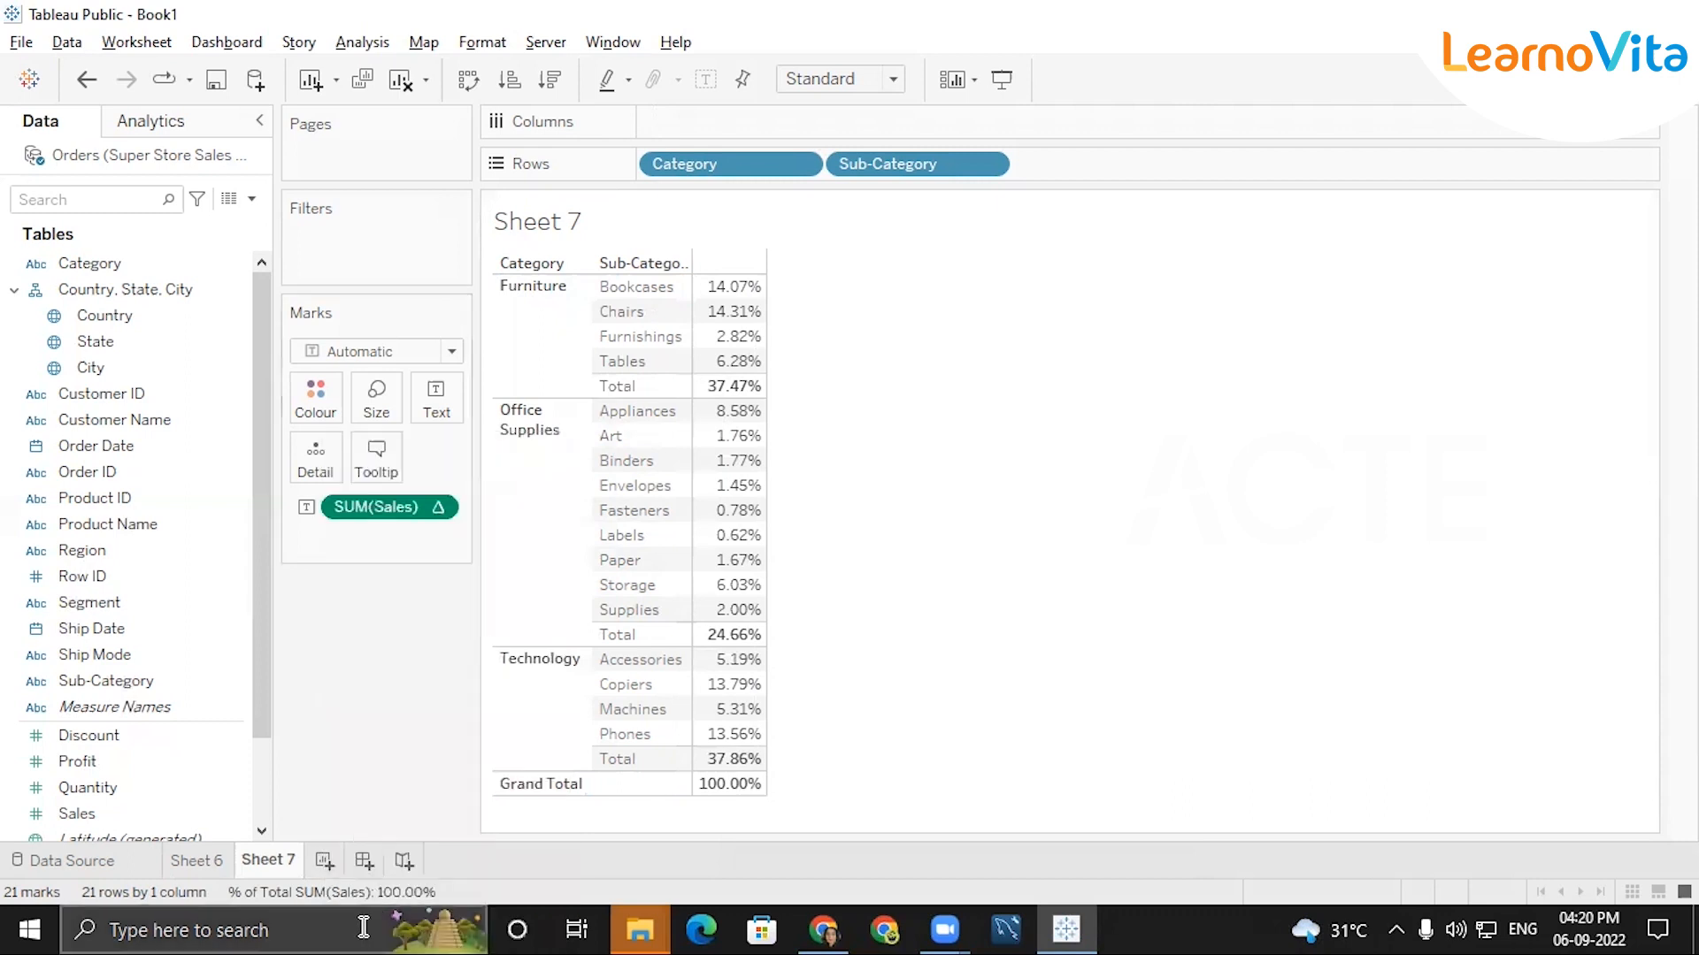
left_click(447, 511)
left_click(1195, 232)
left_click_drag(1237, 251, 400, 210)
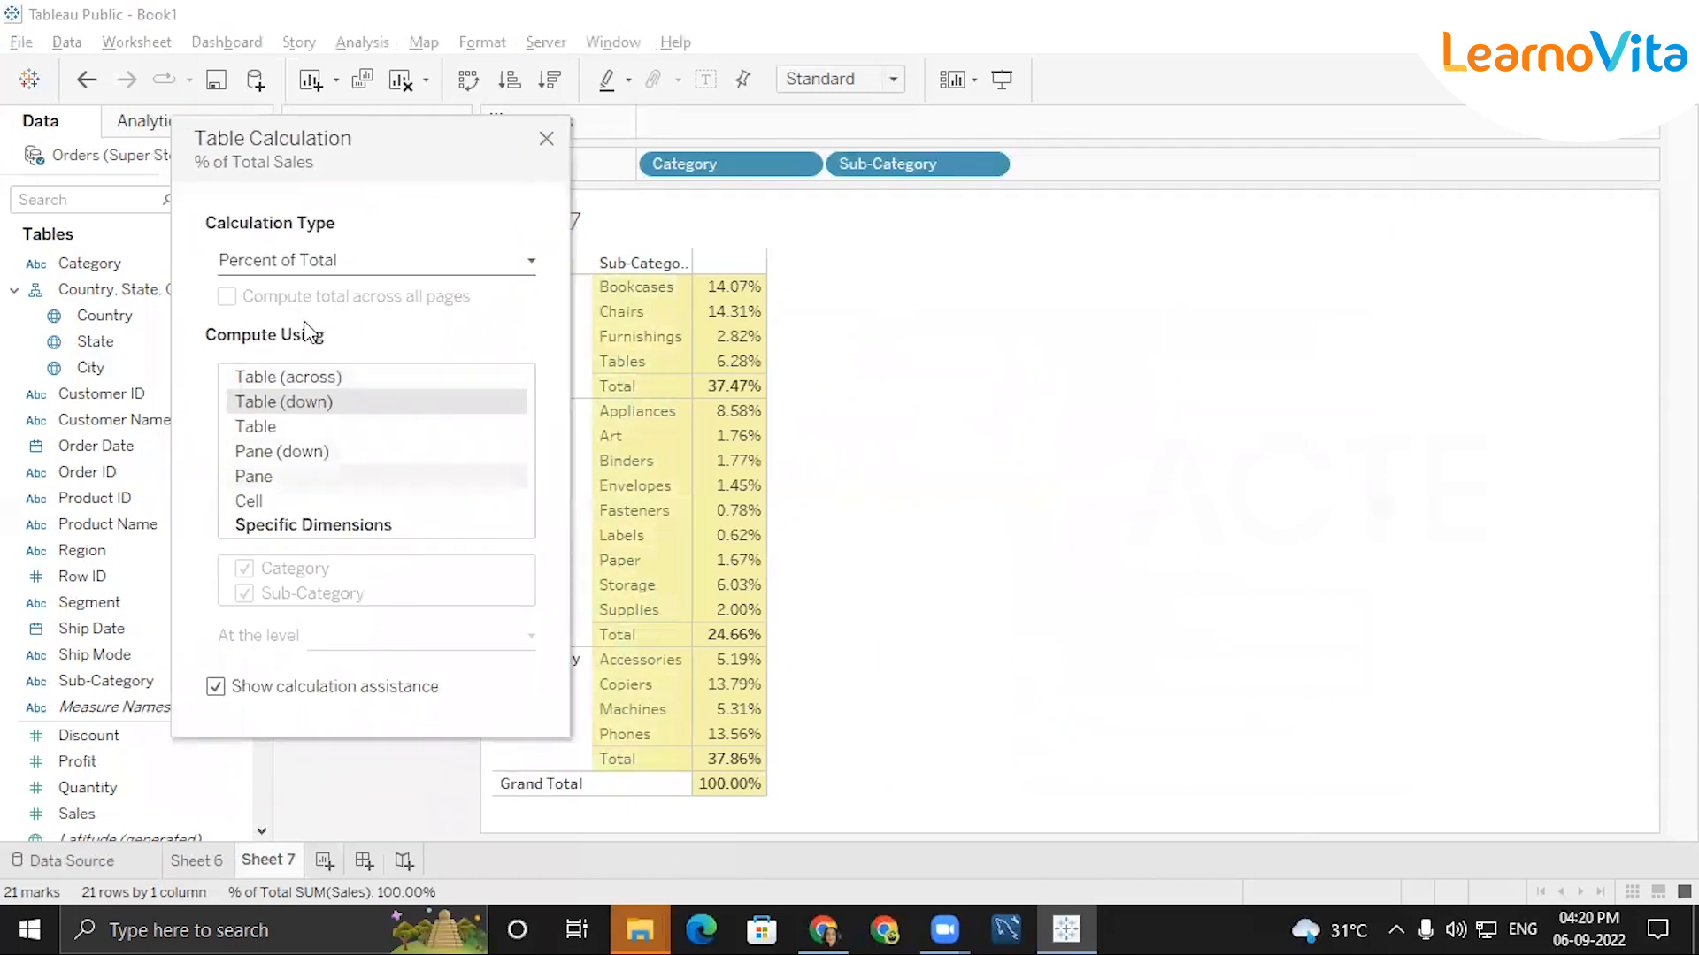
left_click(419, 259)
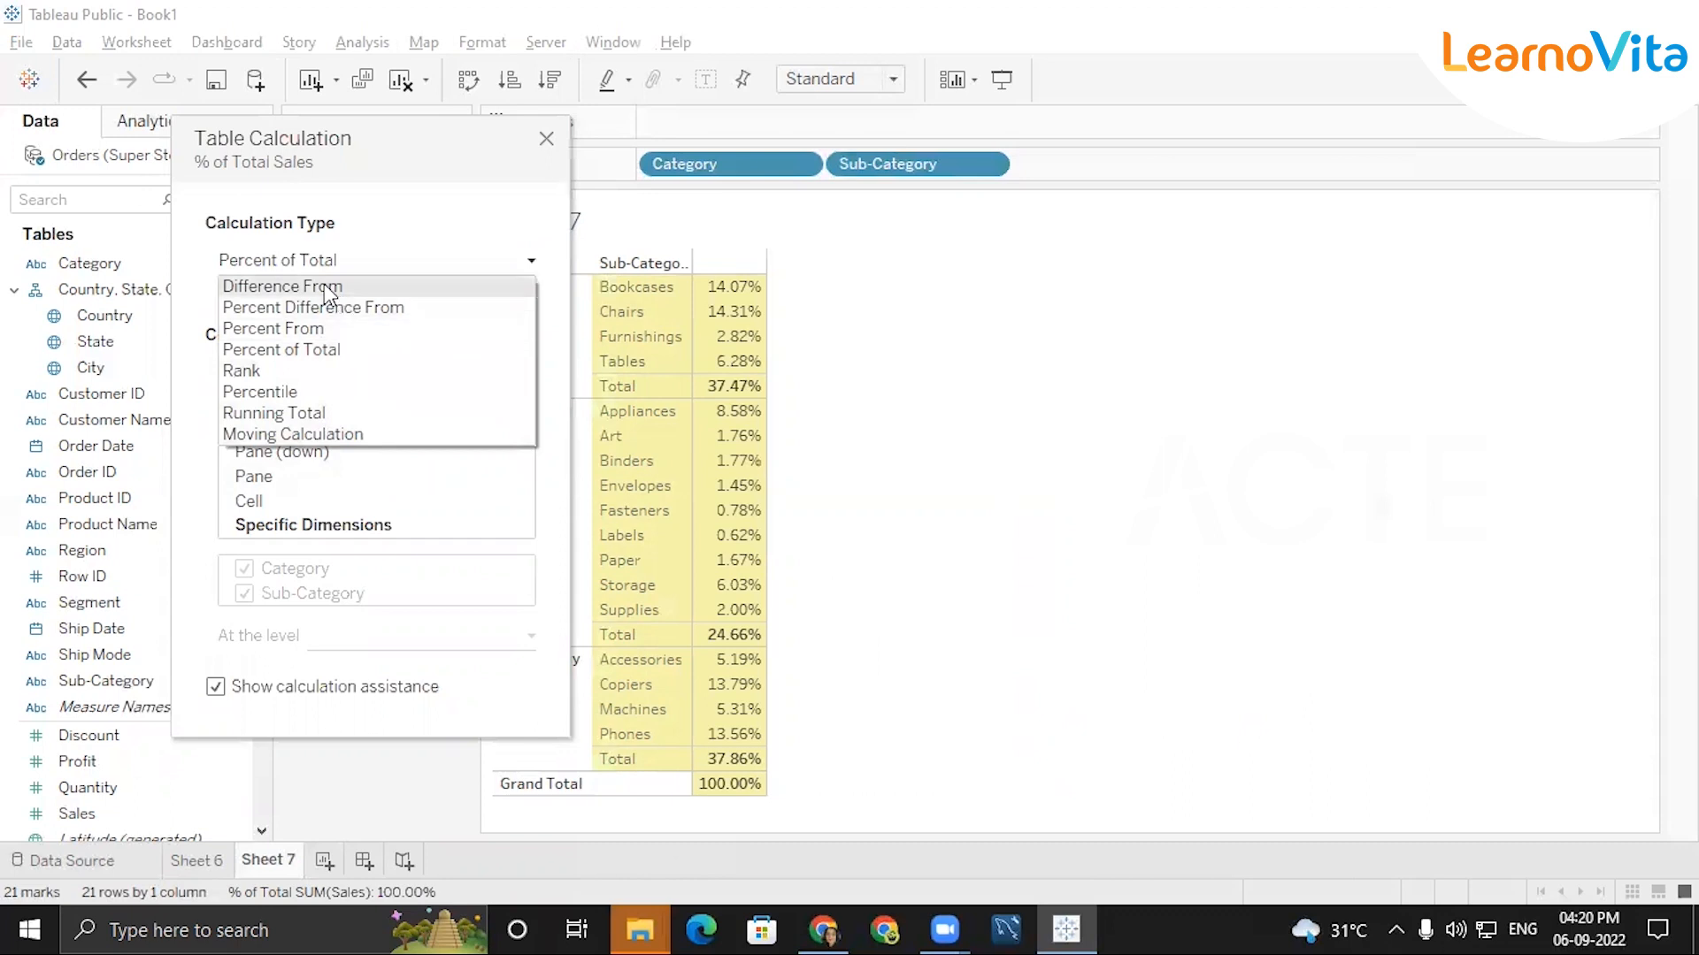
left_click(292, 348)
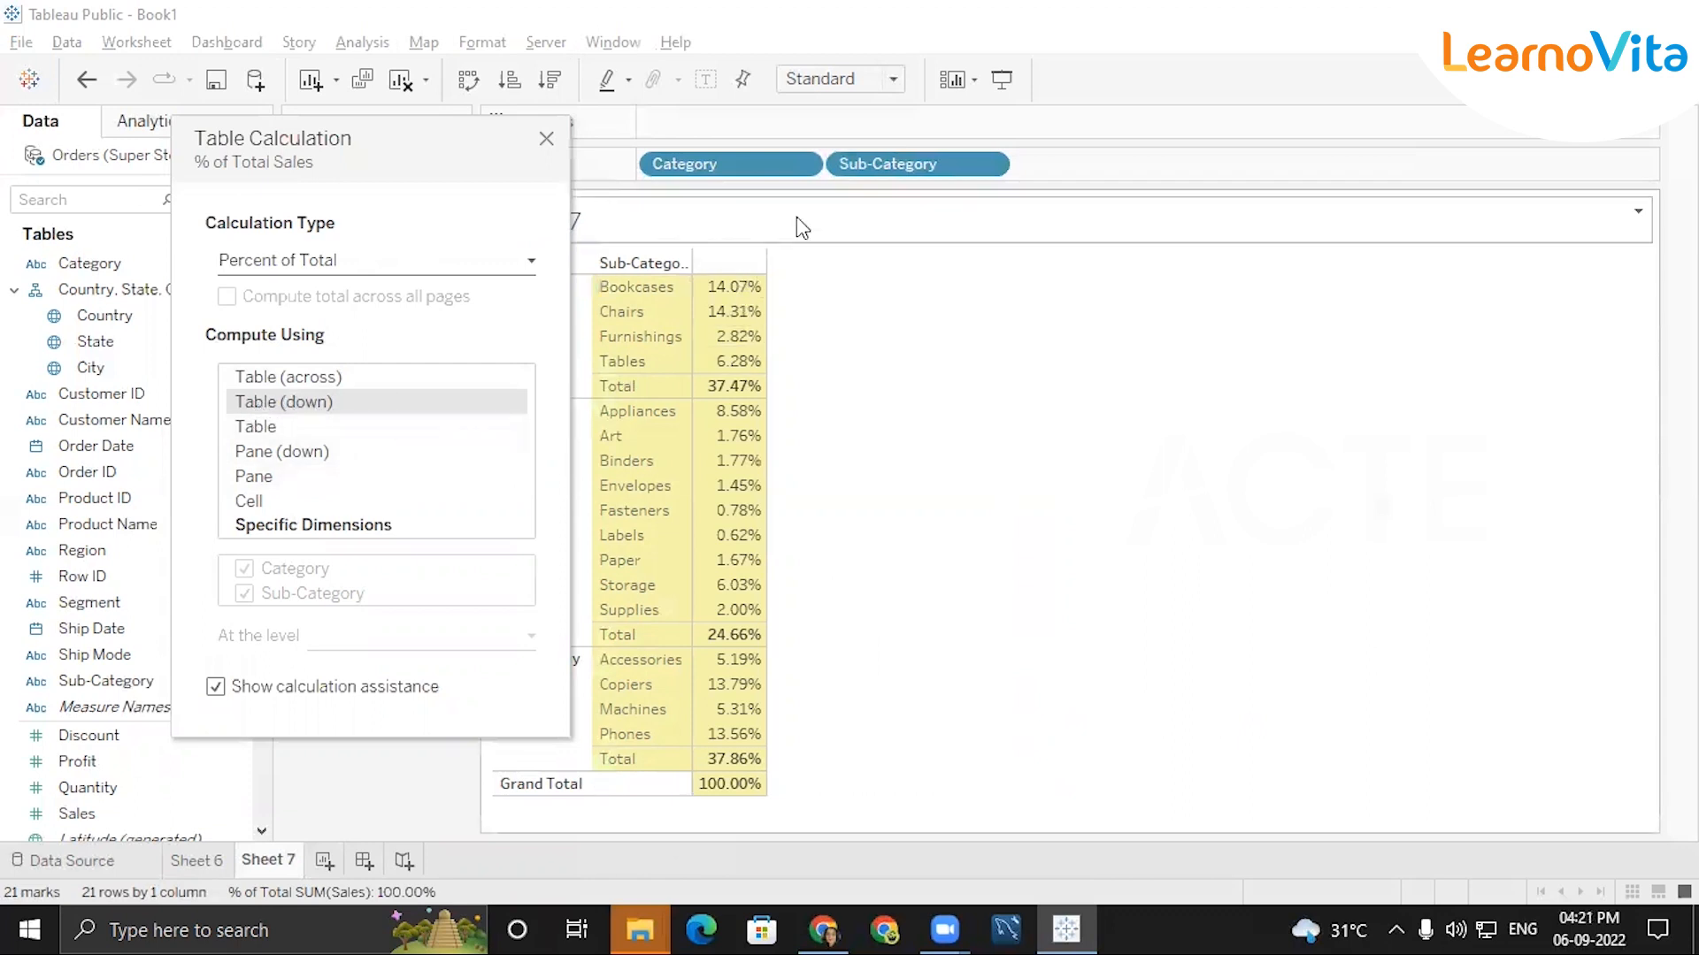
Compute the Sales percent of total using Pane (down), so percentages are calculated within each category.
mouse_move(794, 265)
left_mouse_down()
mouse_move(783, 382)
mouse_move(814, 358)
left_mouse_up()
left_click_drag(285, 470, 308, 470)
mouse_move(644, 267)
left_mouse_down()
mouse_move(622, 367)
mouse_move(662, 285)
mouse_move(715, 363)
left_mouse_up()
left_click_drag(704, 348, 726, 351)
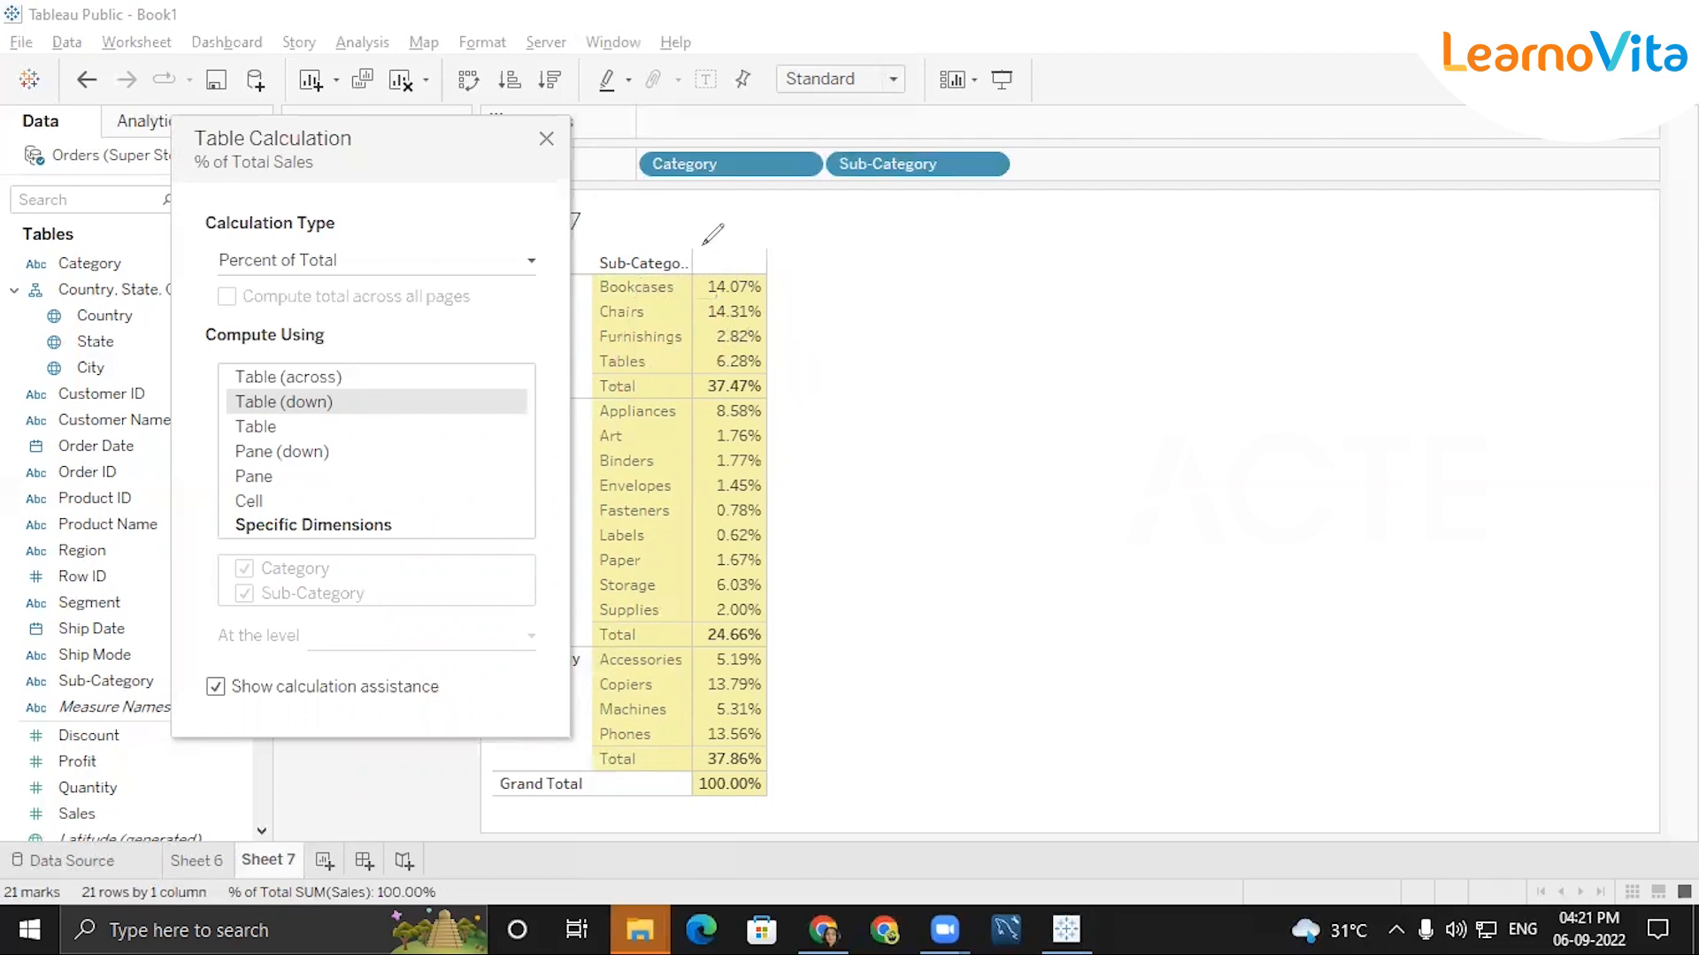
left_click(409, 452)
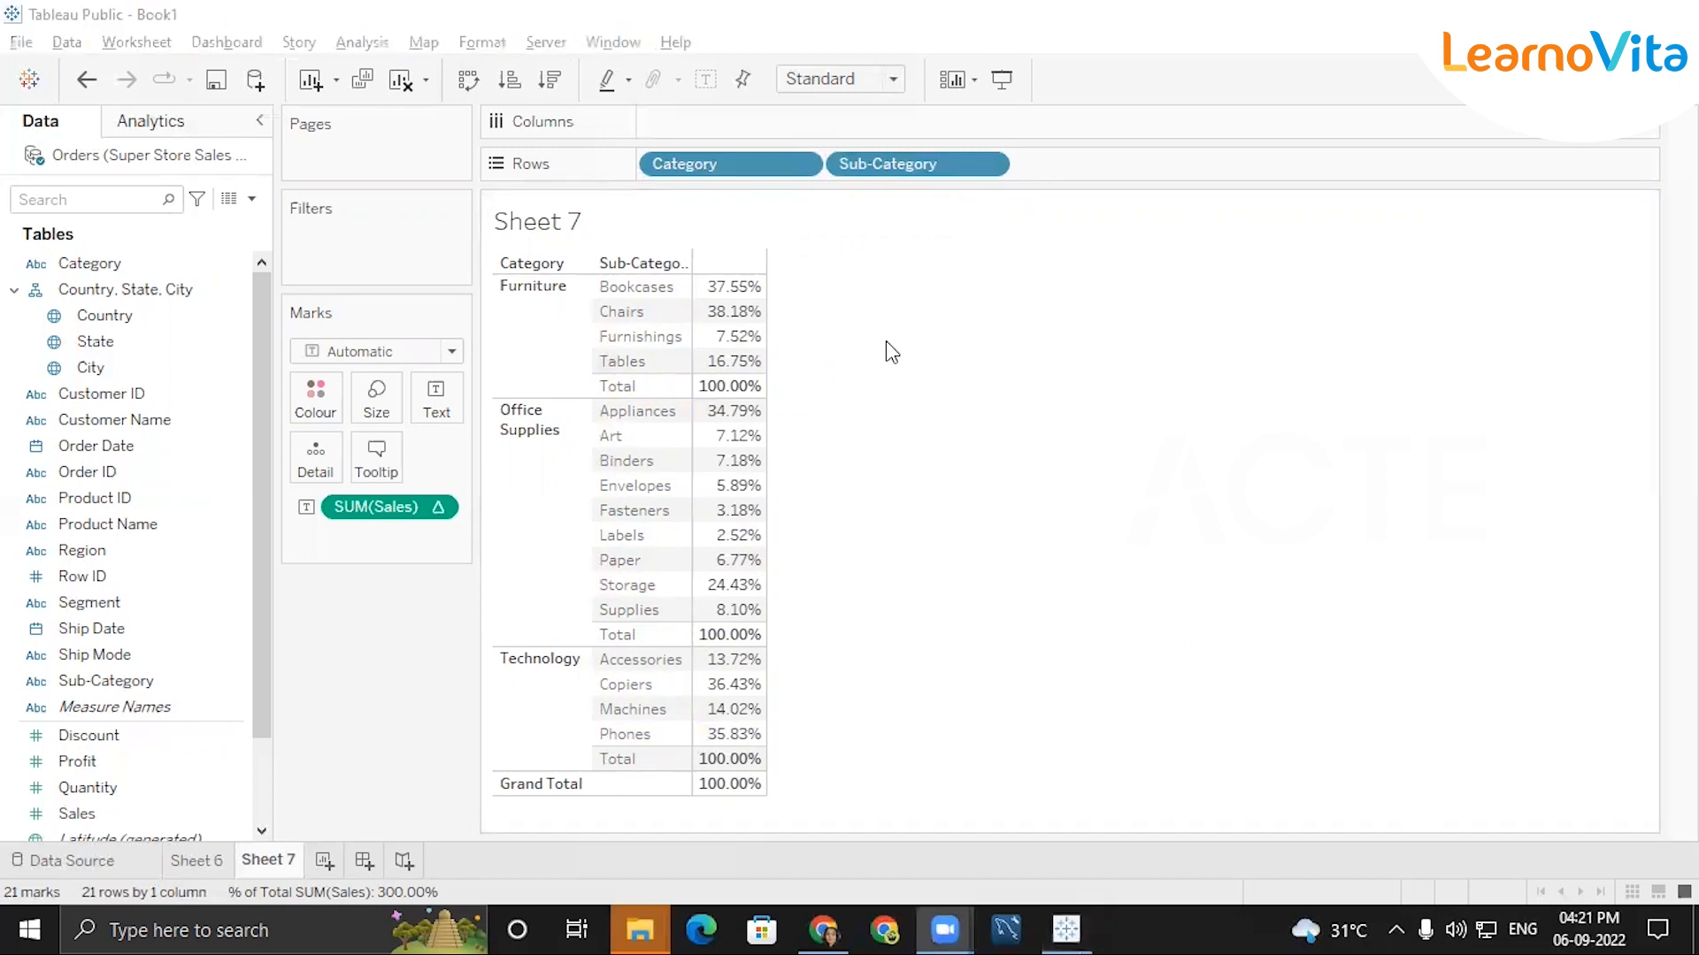
Add an on-screen text annotation beside the table reading "% of row total - Table across".
left_click(1061, 333)
type("% of row")
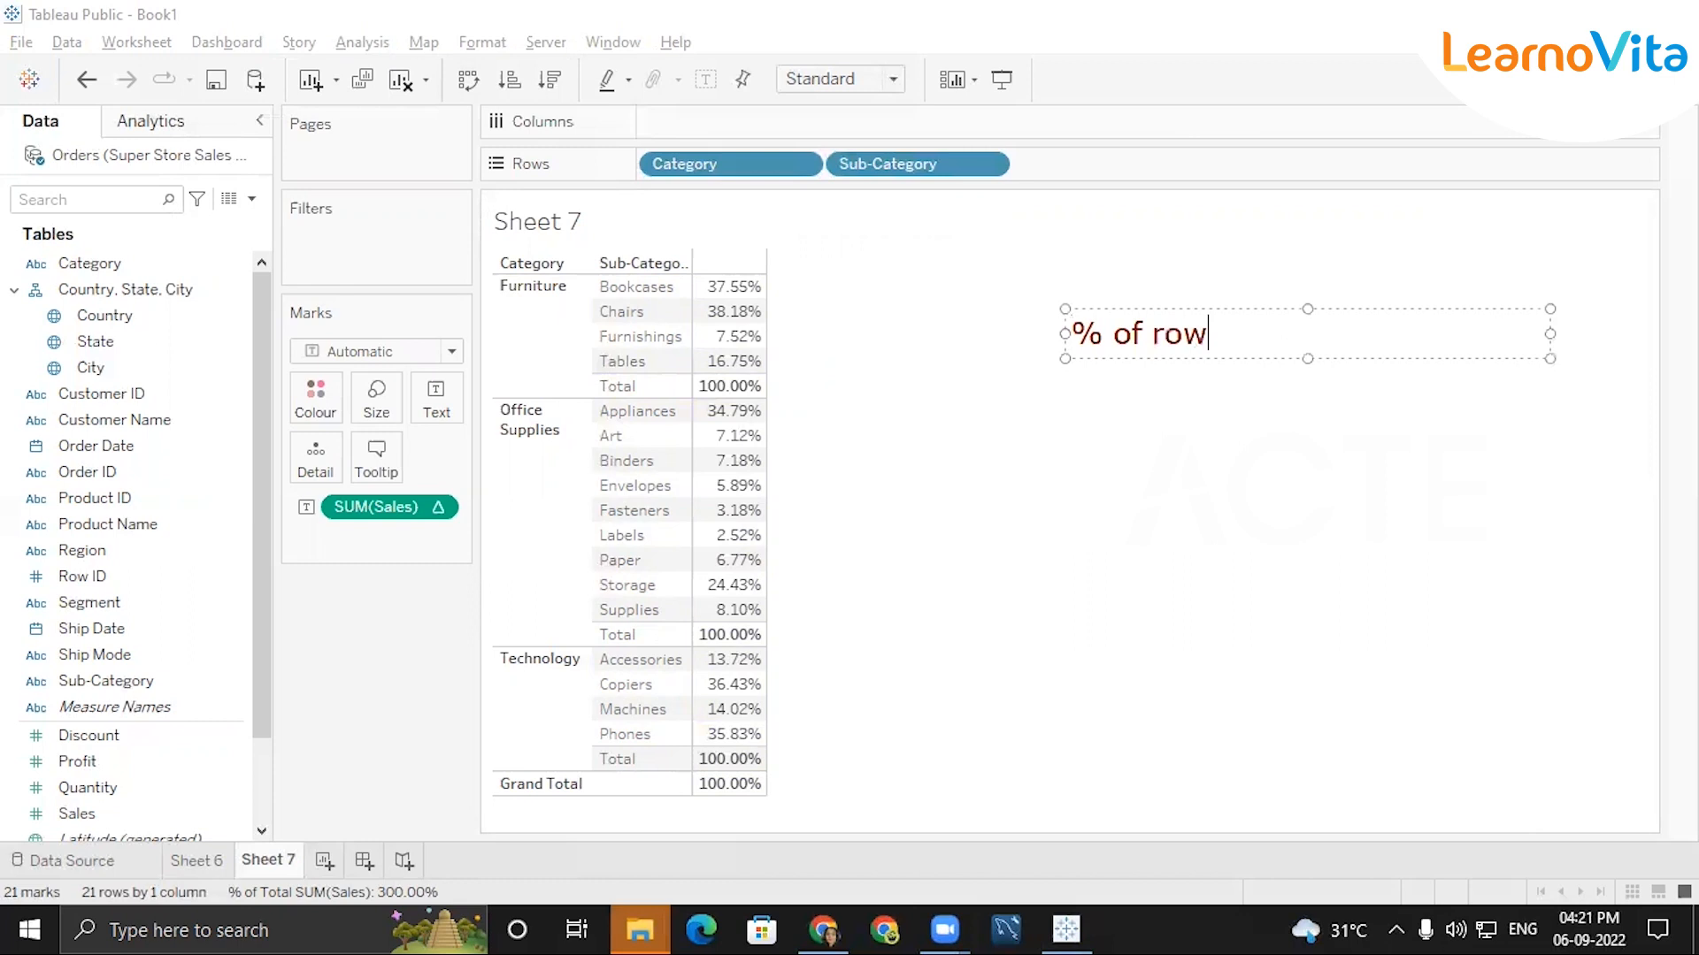
type("total")
key("Left")
key("Left")
key("Left")
key("Left")
key("Left")
key("Left")
key("Right")
key("Right")
key("Right")
key("Right")
key("Right")
type("-   Table C")
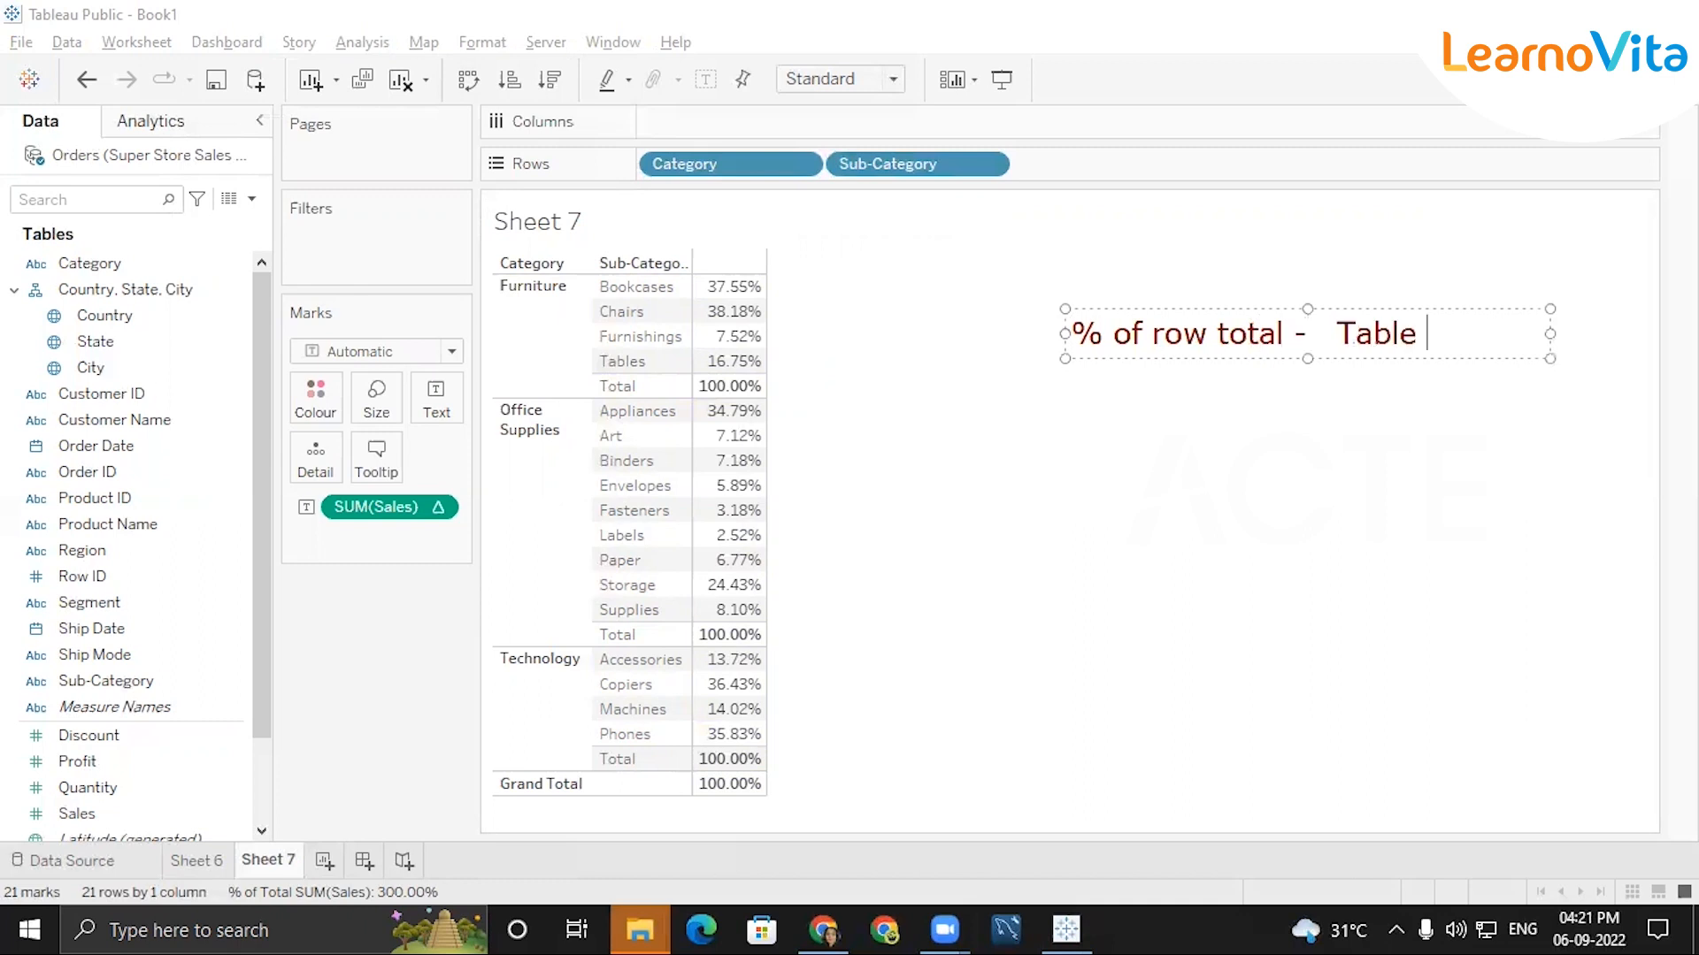
key("BackSpace")
type("across/Pane Acx")
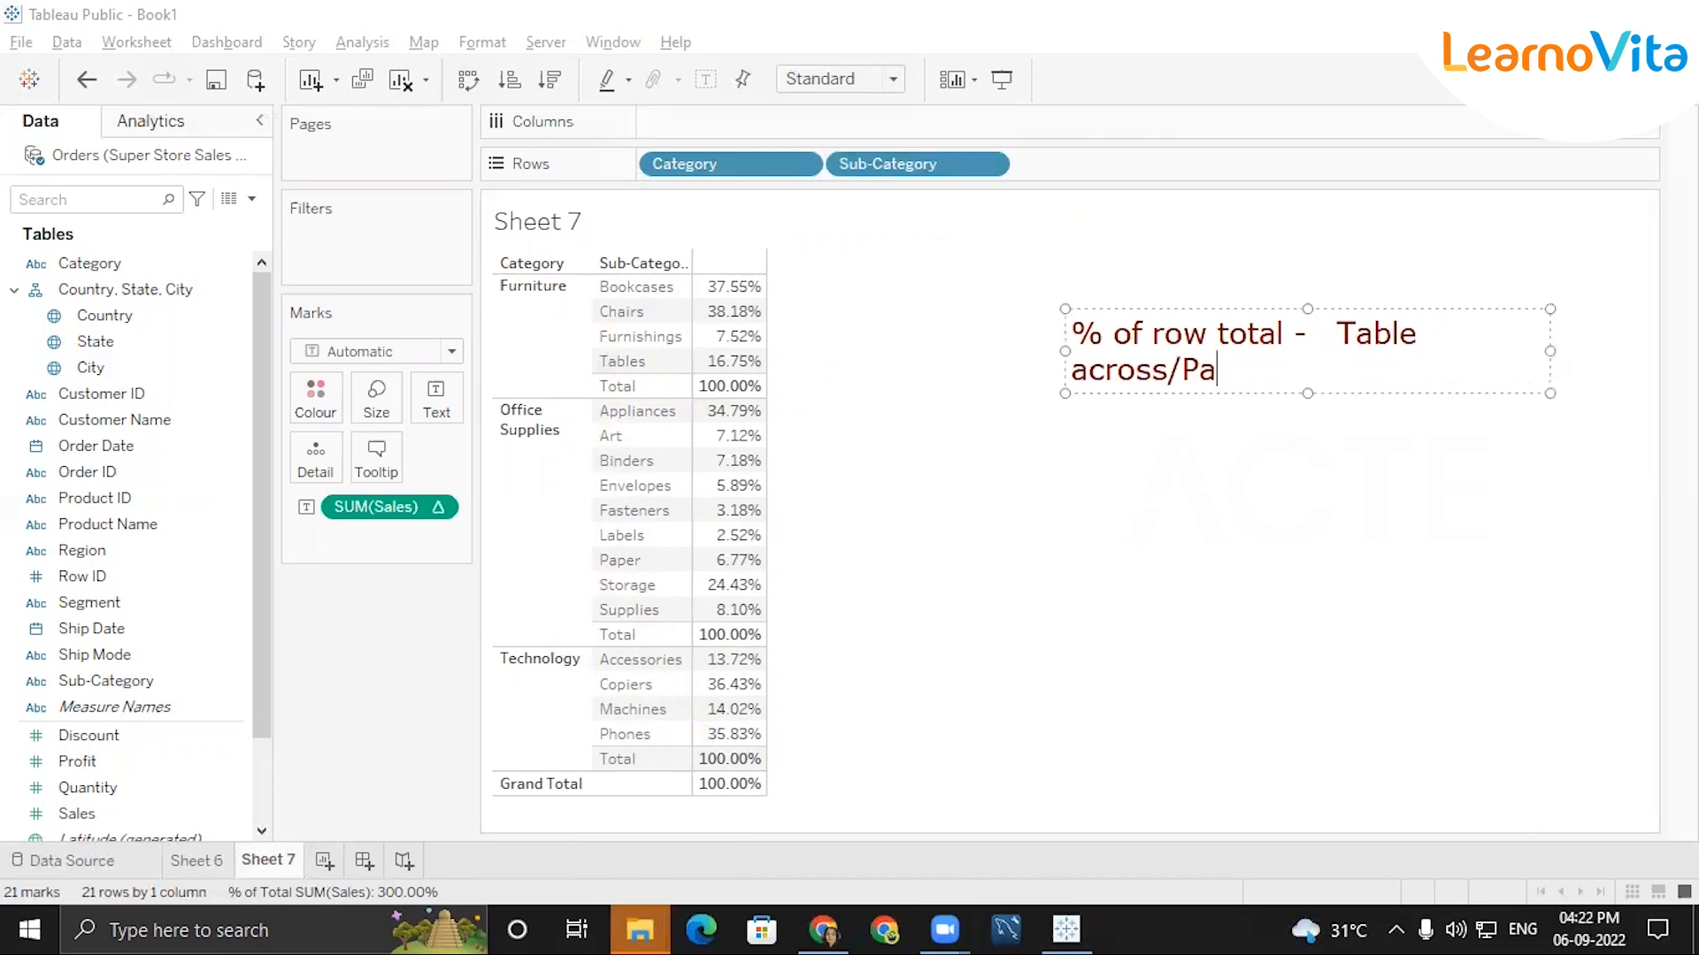
key("BackSpace")
key("BackSpace")
key("BackSpace")
key("BackSpace")
key("BackSpace")
key("BackSpace")
key("BackSpace")
key("BackSpace")
key("BackSpace")
key("BackSpace")
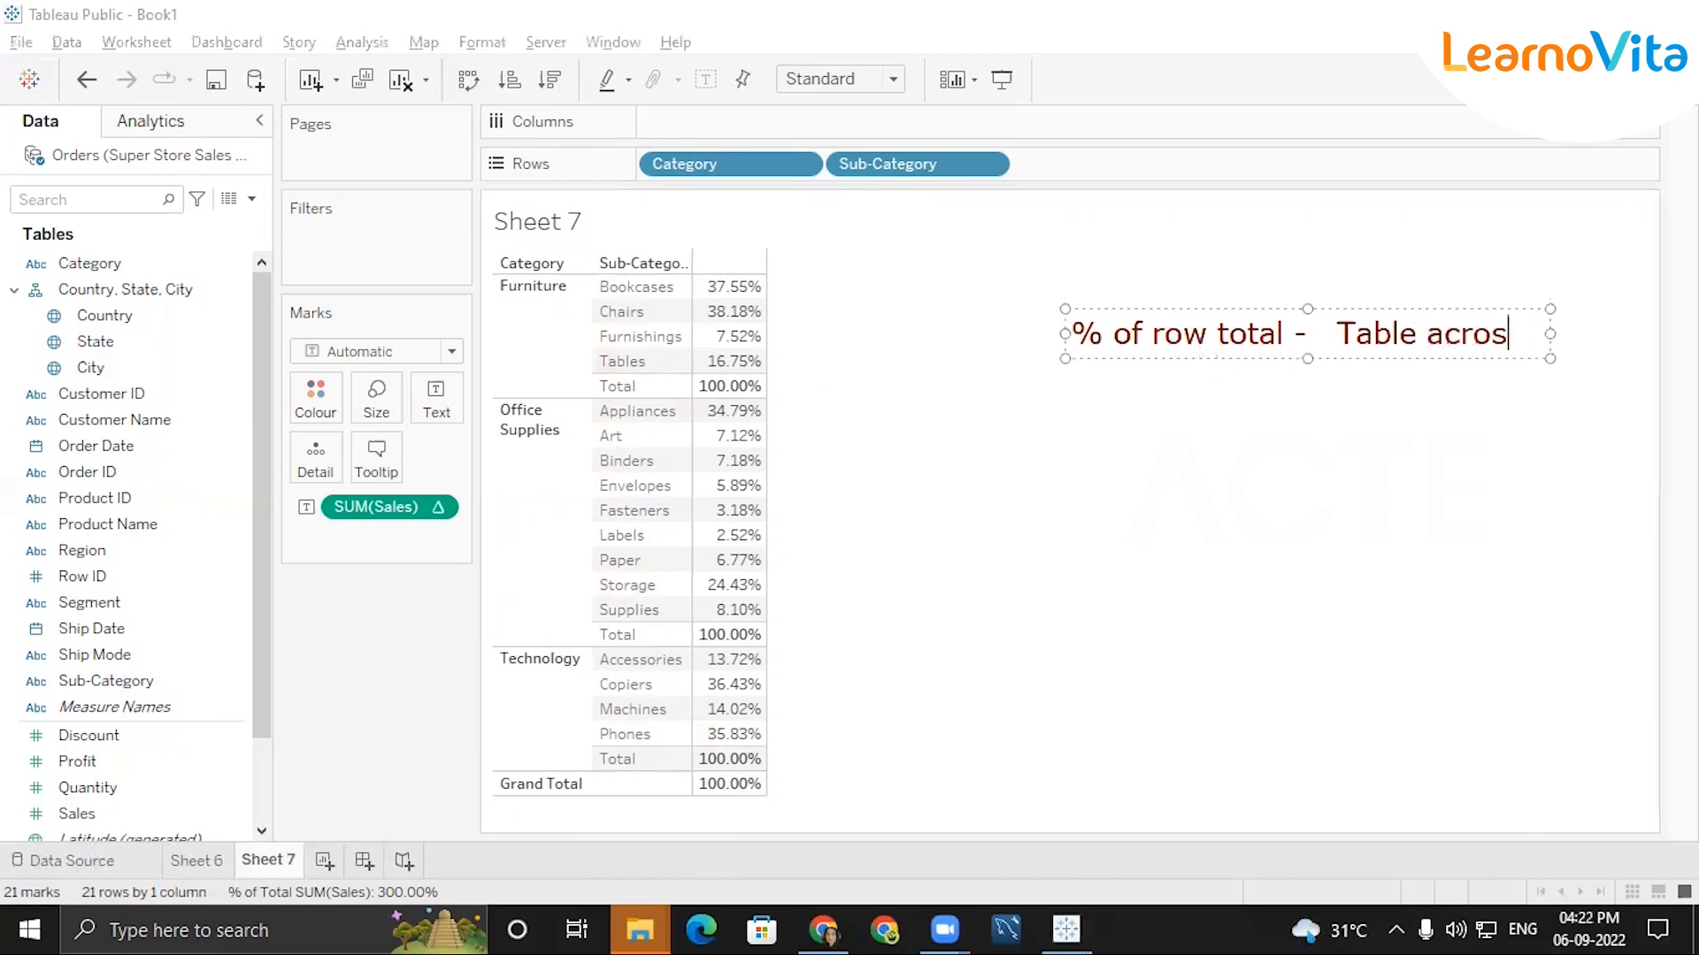
type("s")
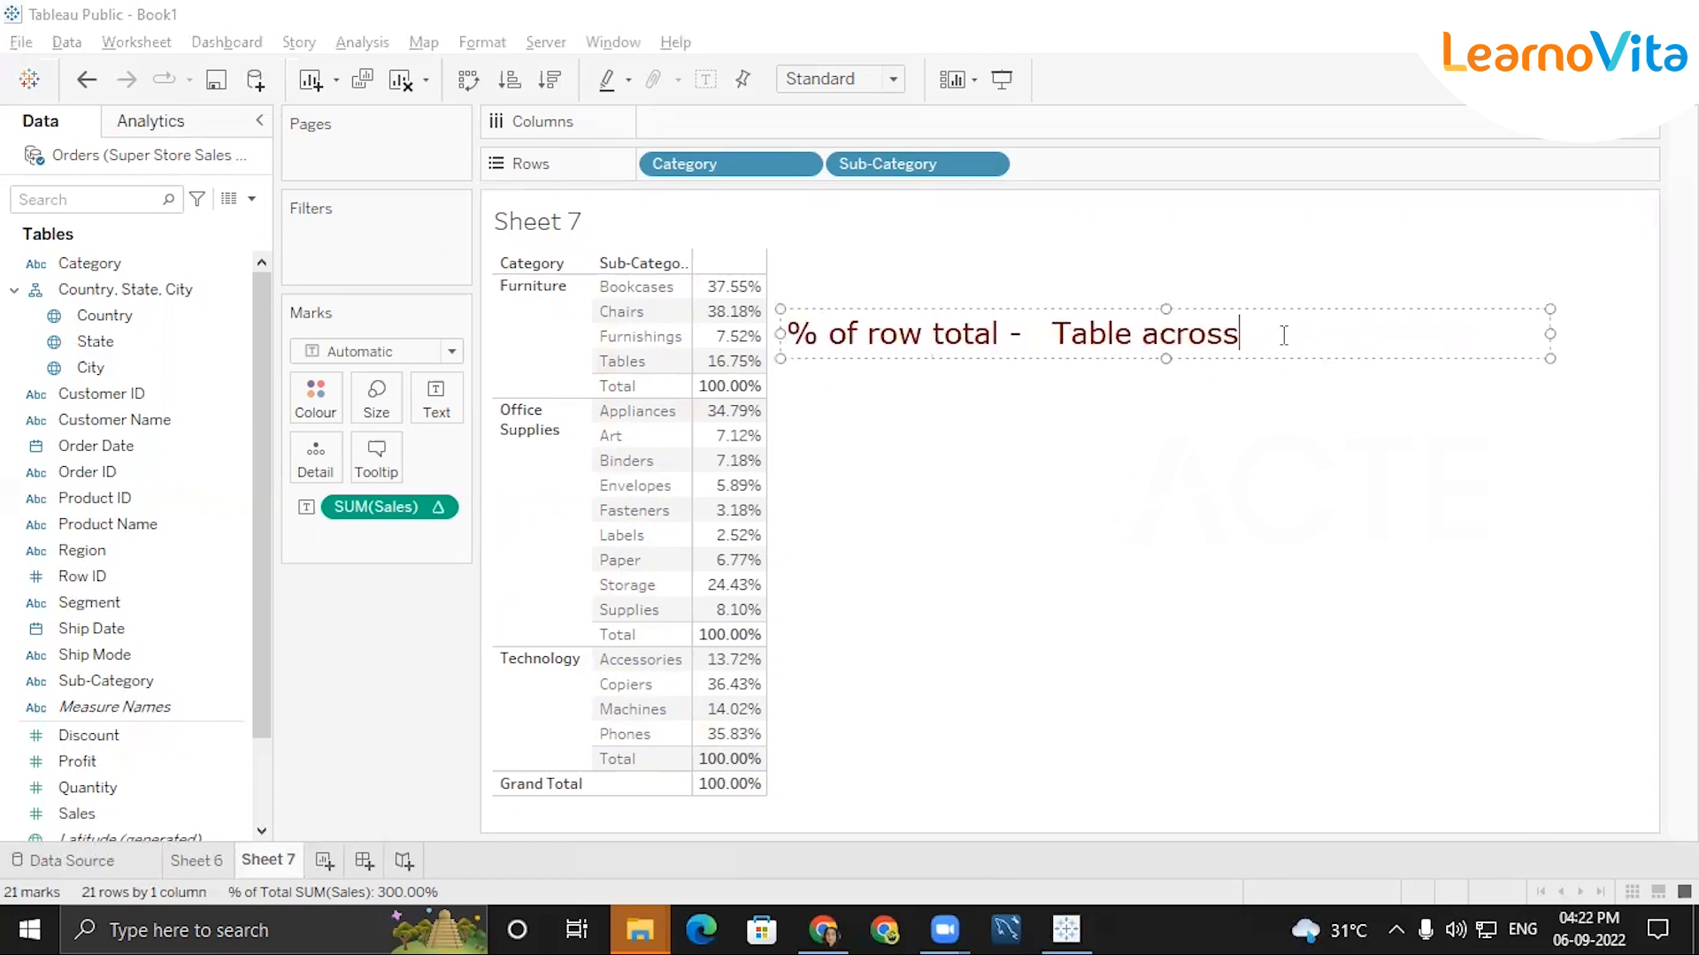
type(" /")
type("Pane A")
type("cr")
type("oss")
Extend the row total line of the annotation with "/Pane Across" and start a new line.
key("Return")
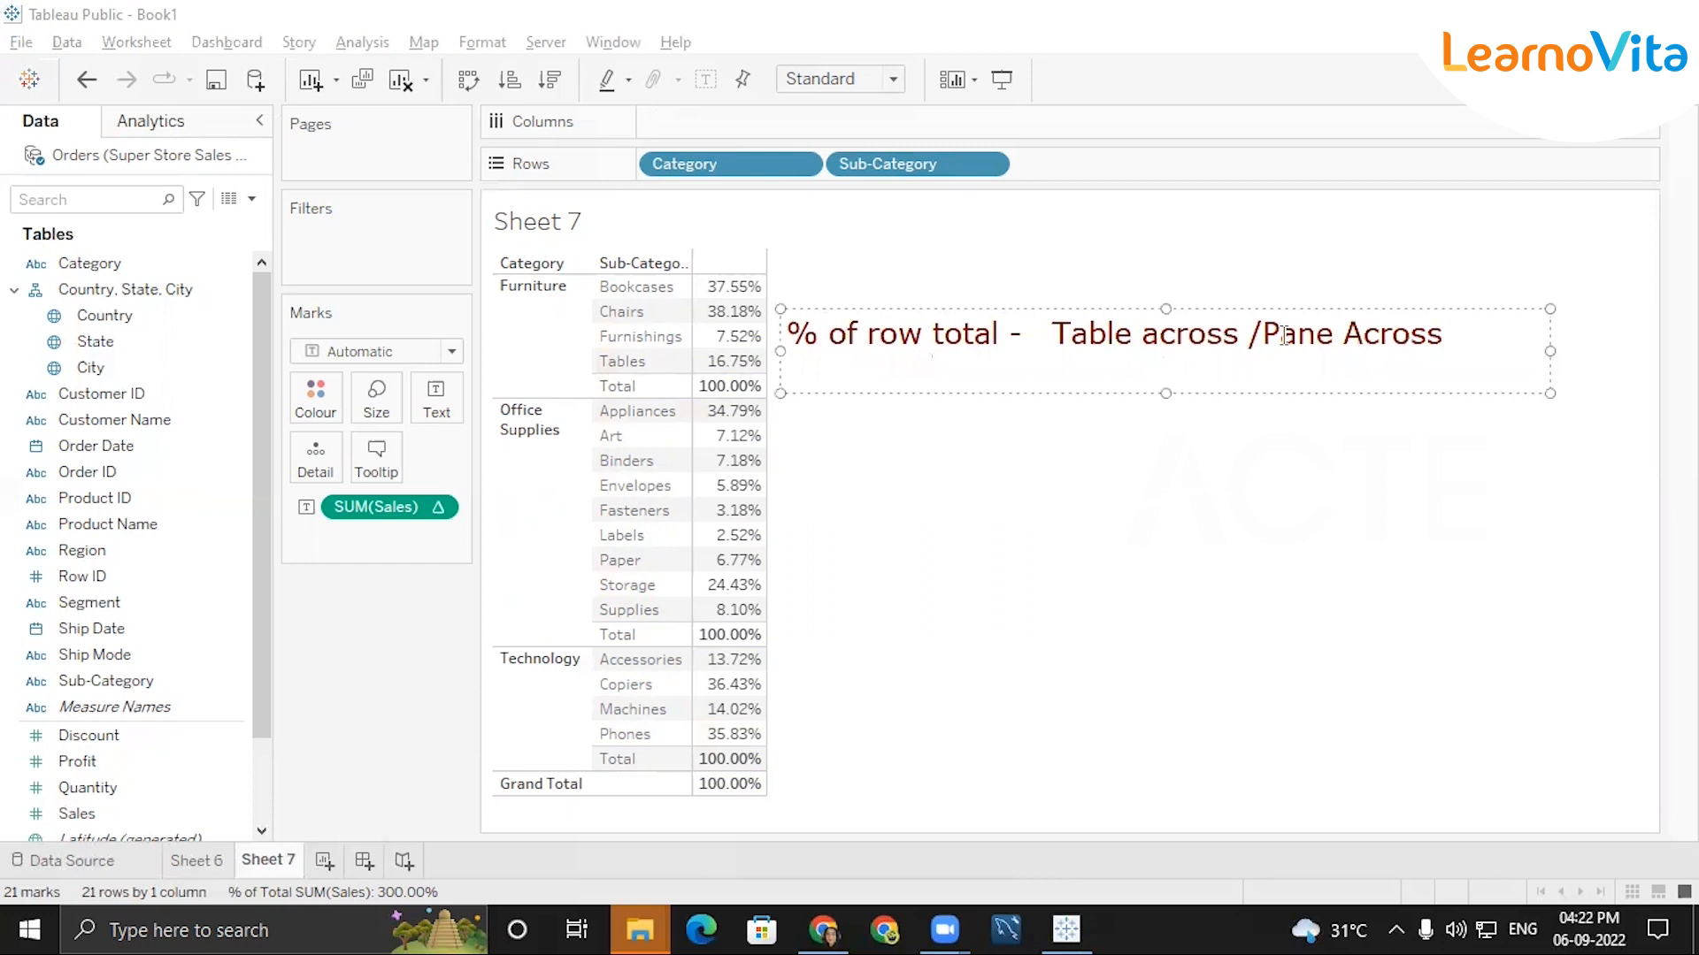
Add a second line to the annotation reading "% of col TOtal - Table down /Pane down".
type("% of T")
key("BackSpace")
type("col TOtal")
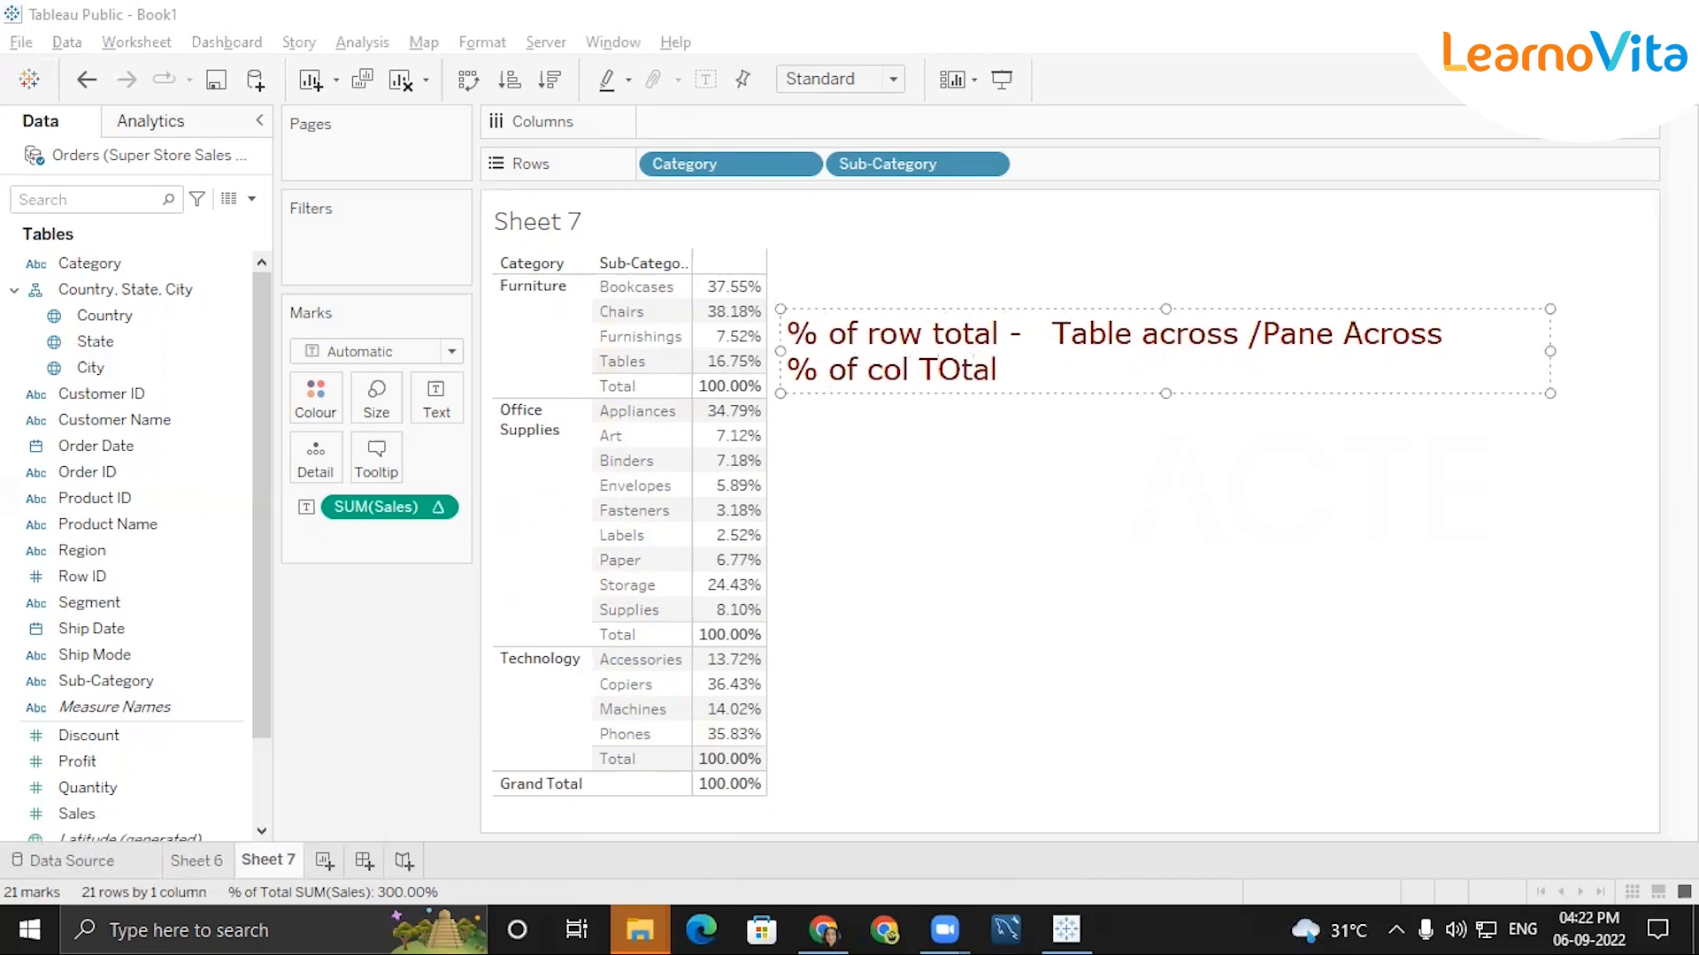
type(" - Table dpow")
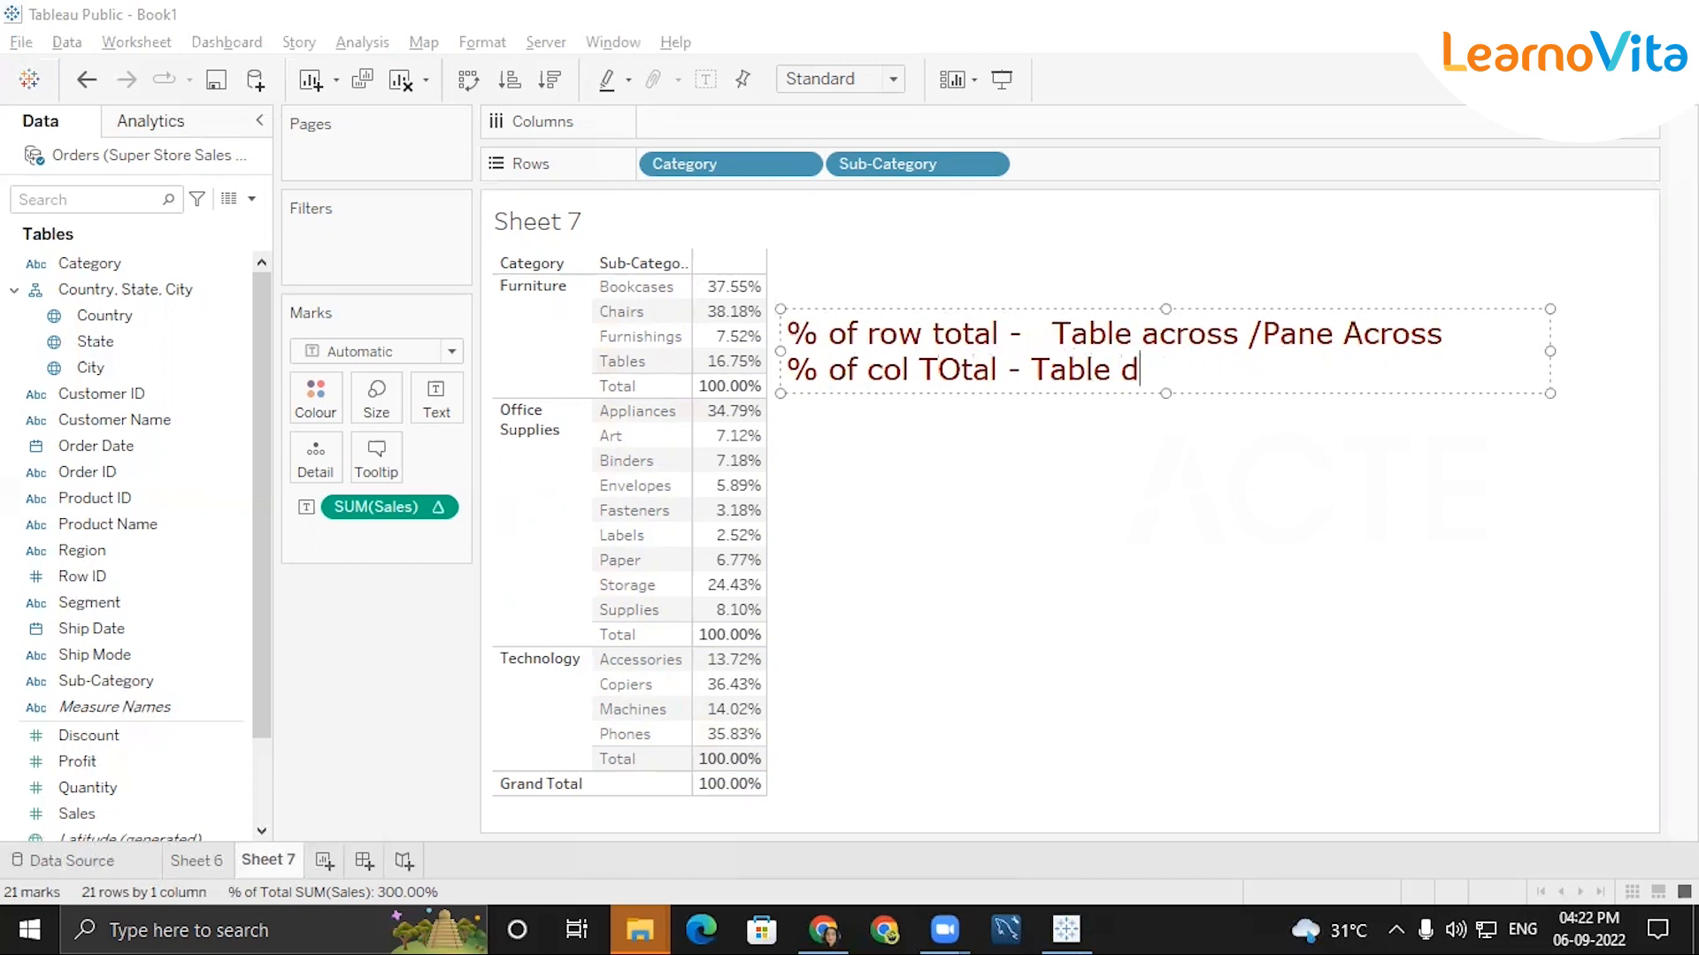
key("BackSpace")
key("BackSpace")
key("BackSpace")
type("own /Pane ")
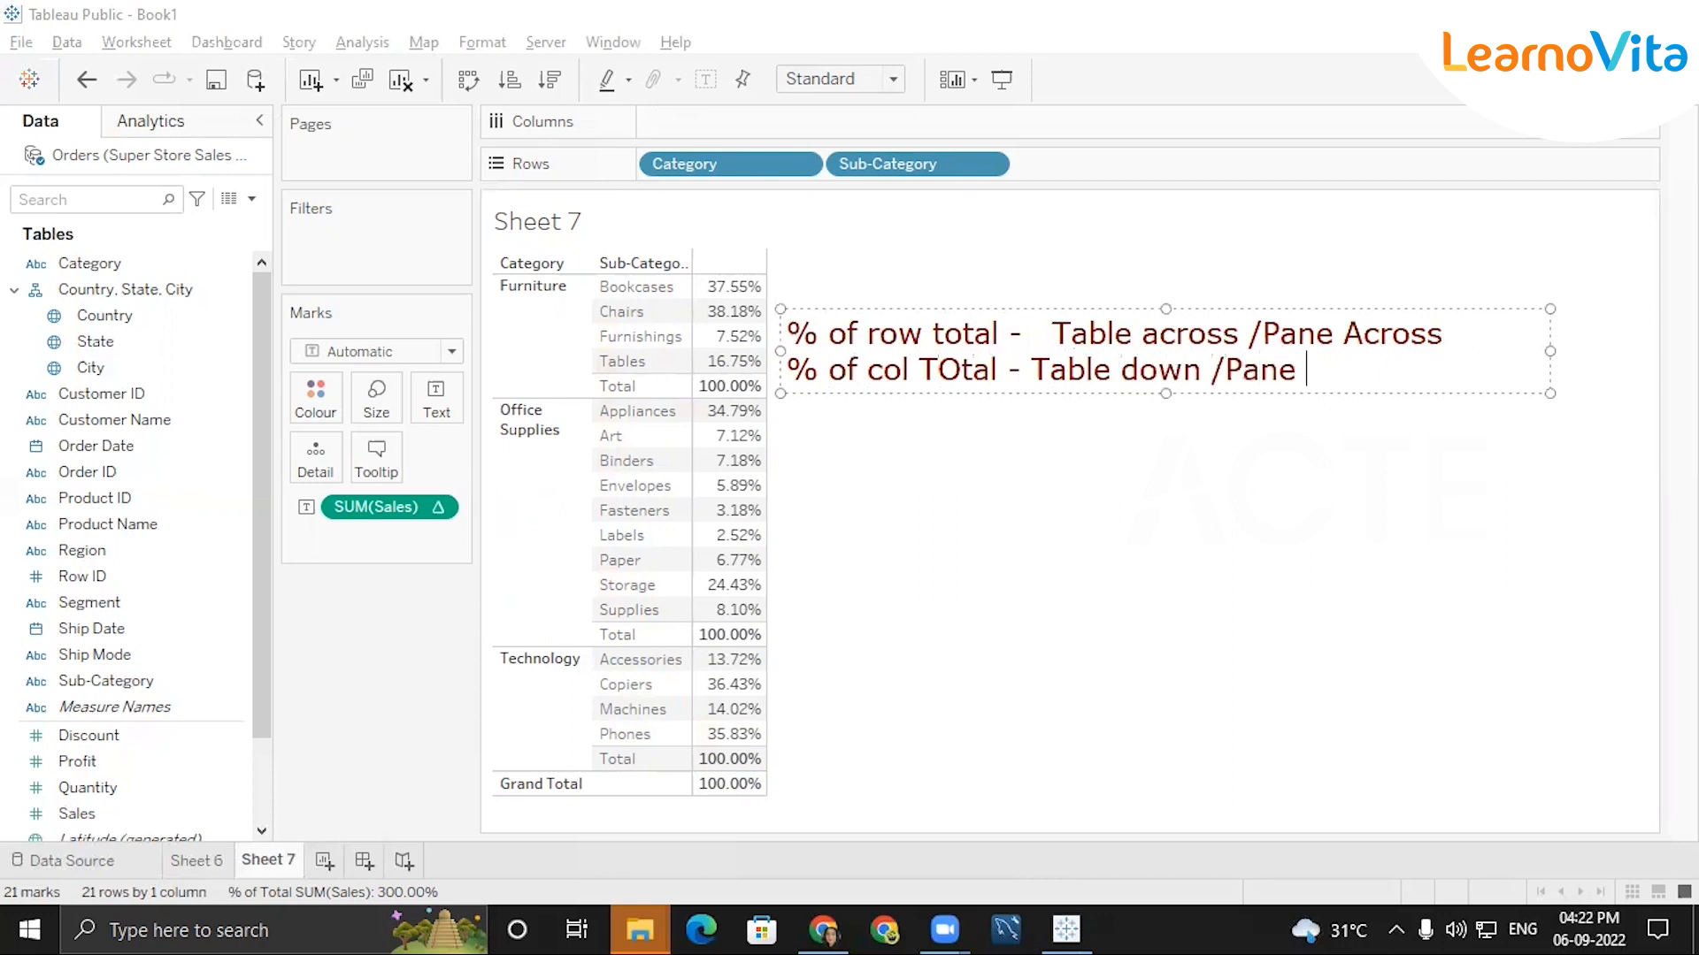
type("down")
key("Return")
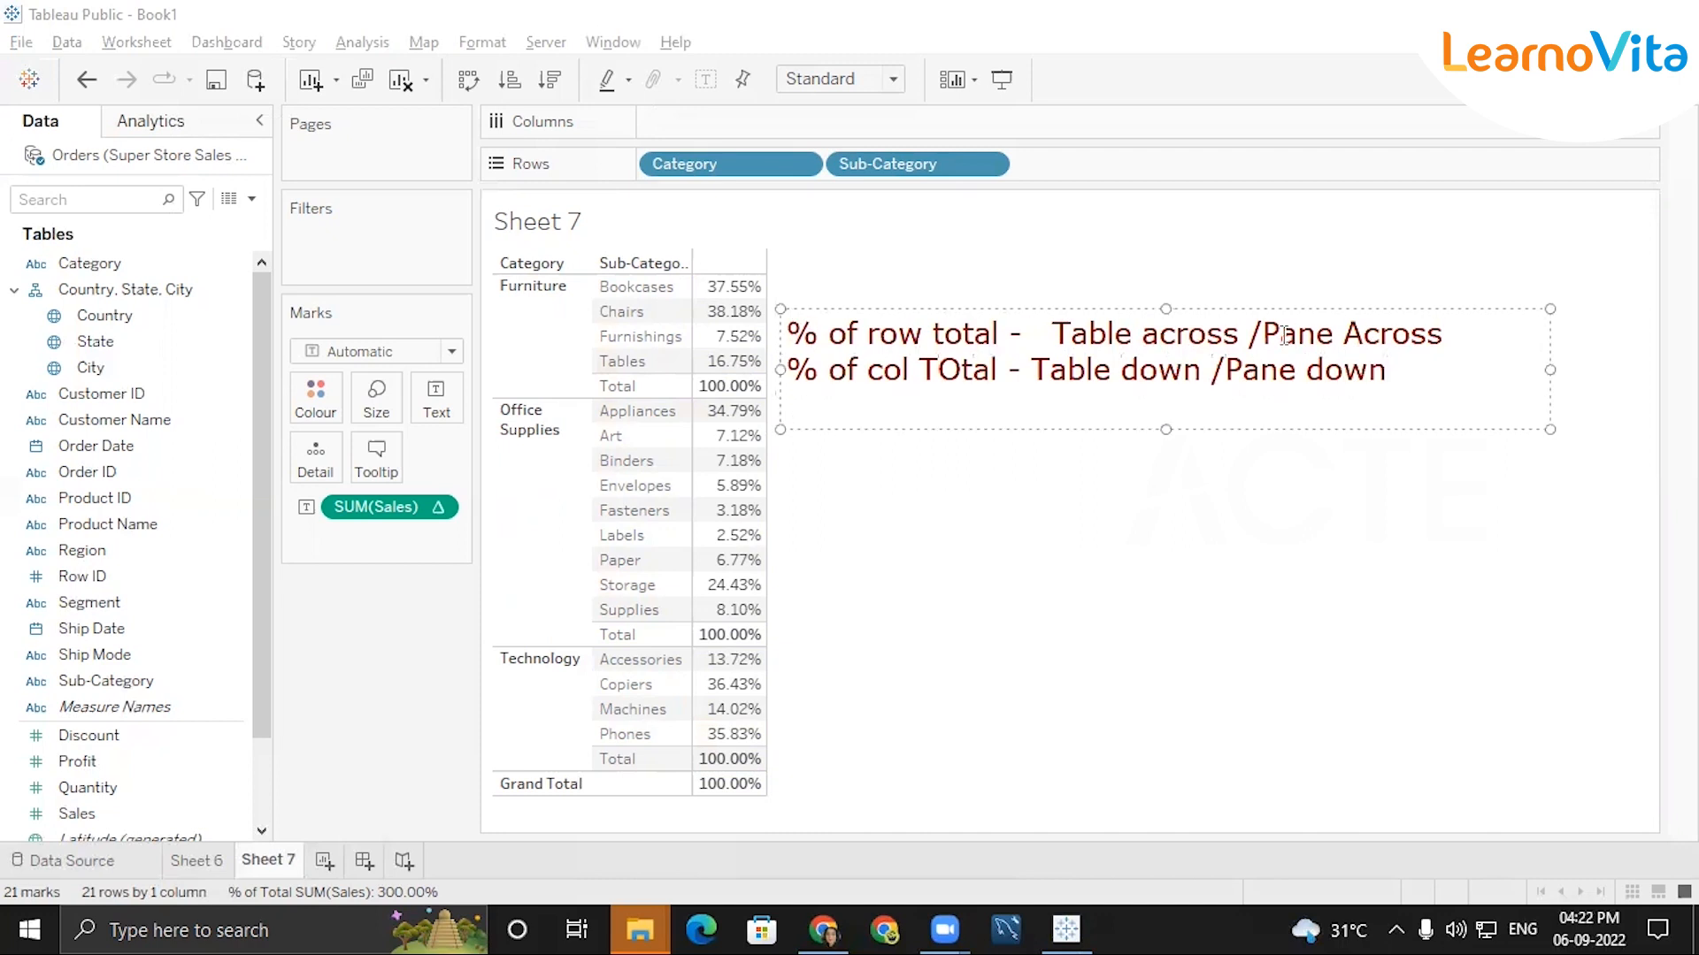
Add a third line to the annotation reading "% of grand total - table down" and finish the text.
type("% of gr")
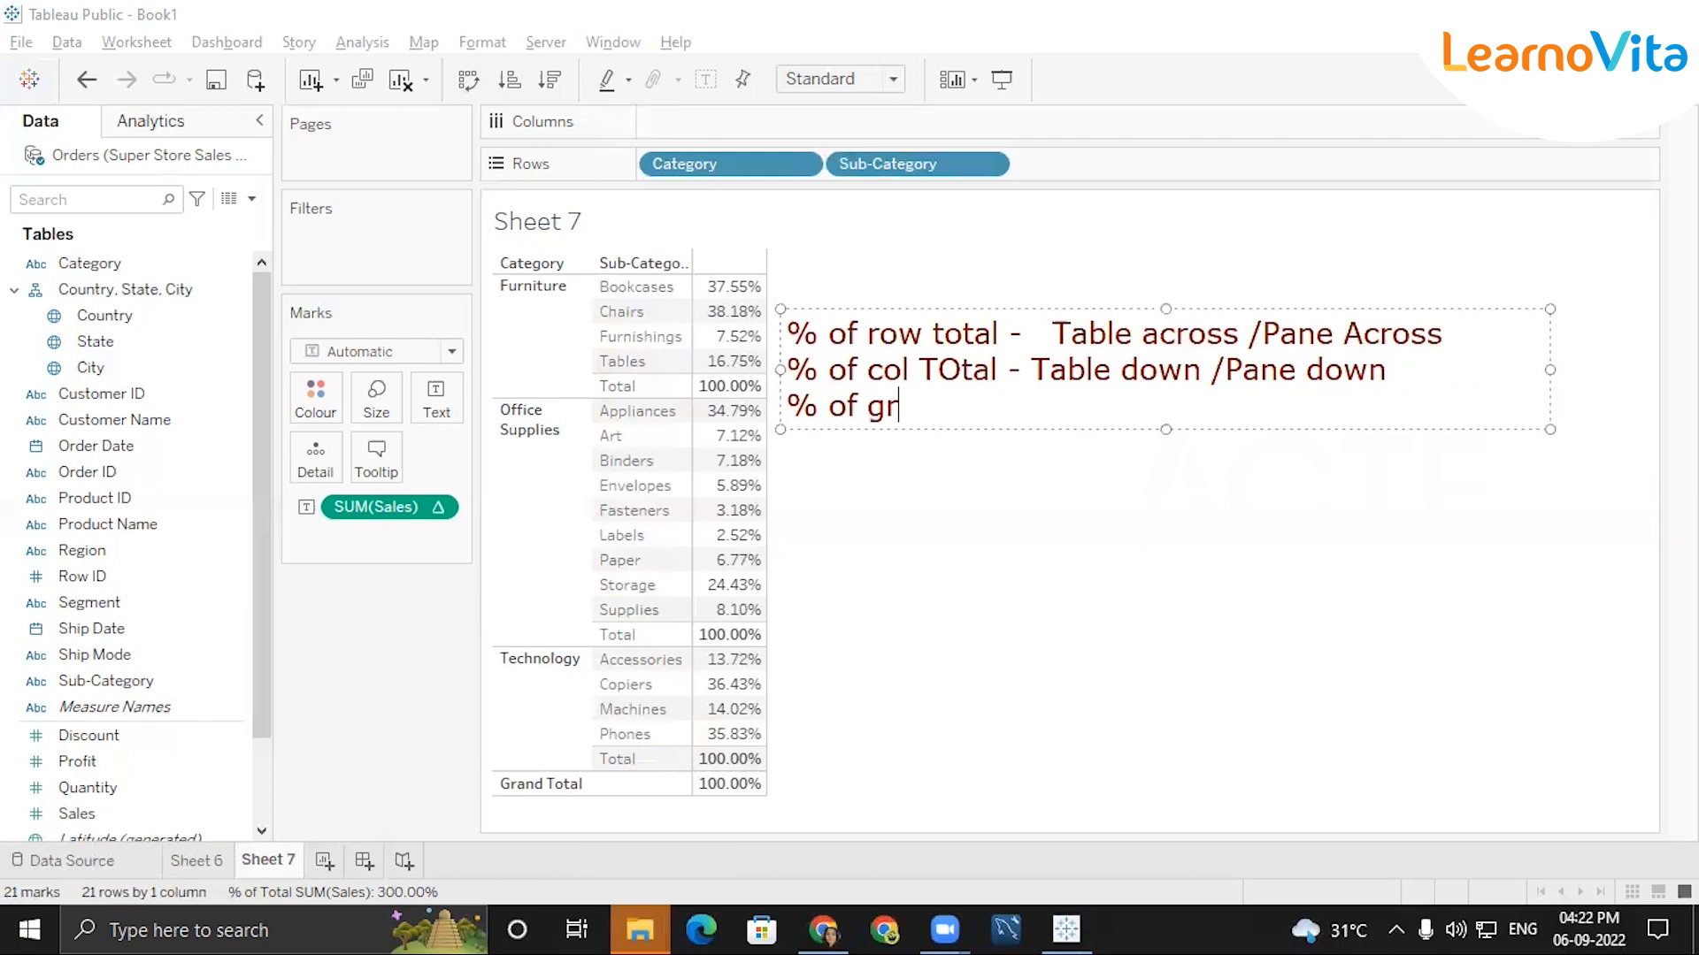
type("and total")
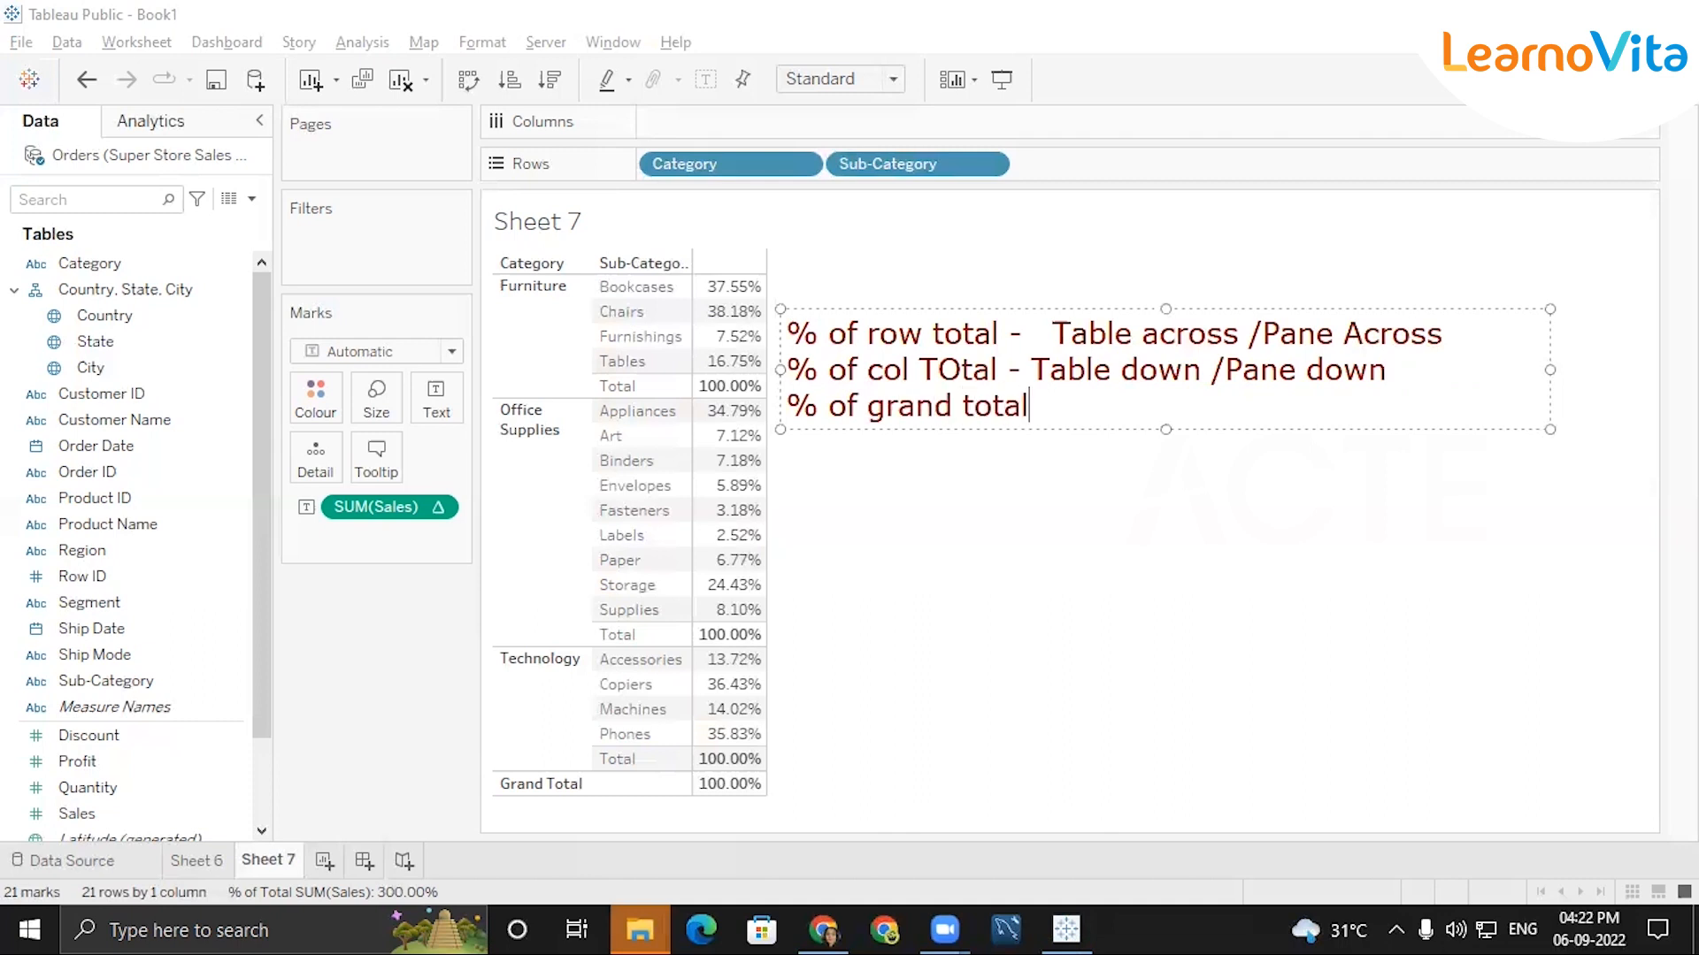
type(" - table down")
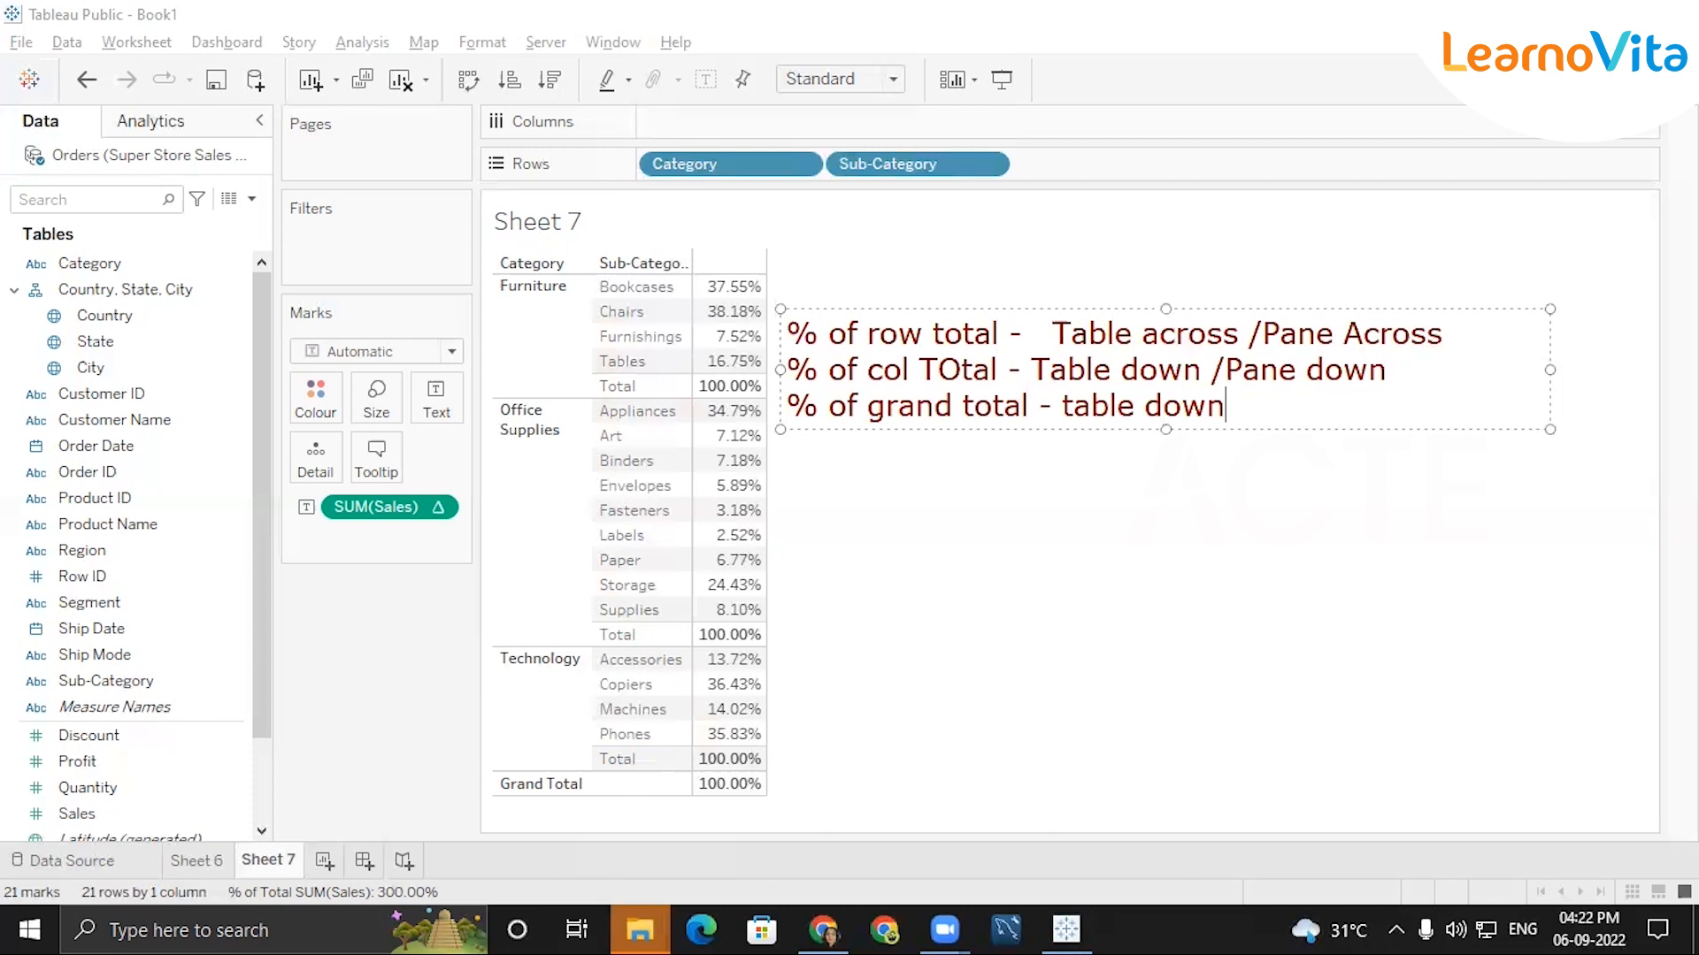
left_click(1389, 55)
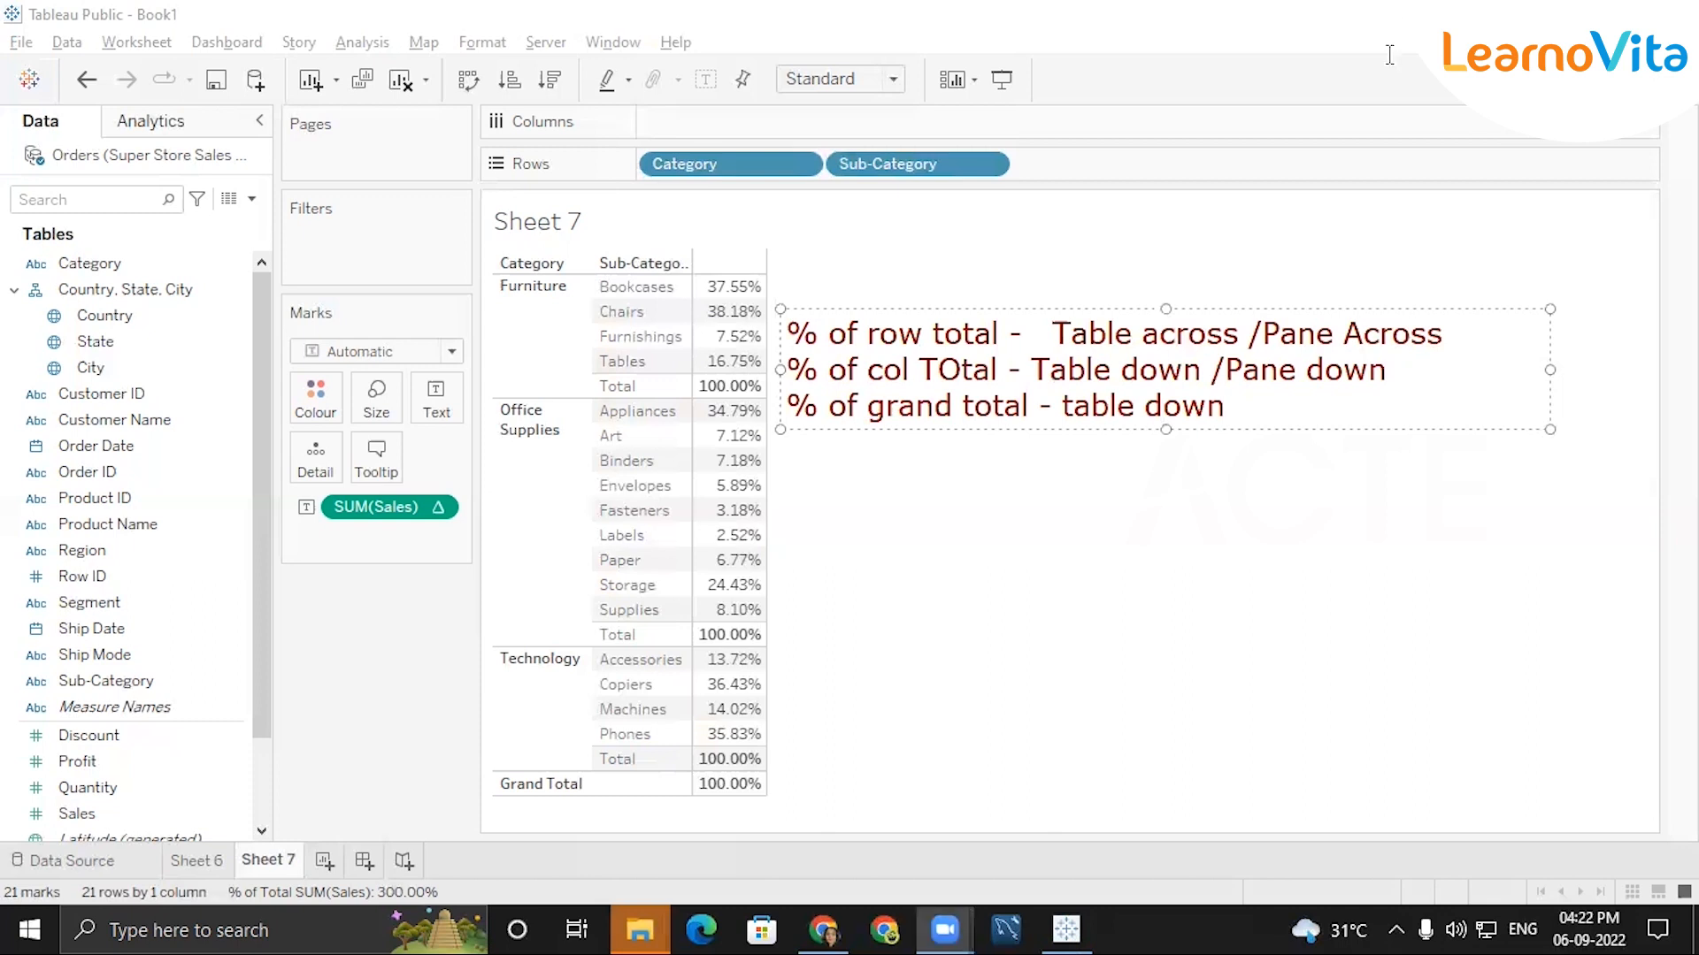
Review the Compute Using options of the Sales percent-of-total calculation, check the Sheet 6 profit table, and return to Sheet 7.
left_click(440, 507)
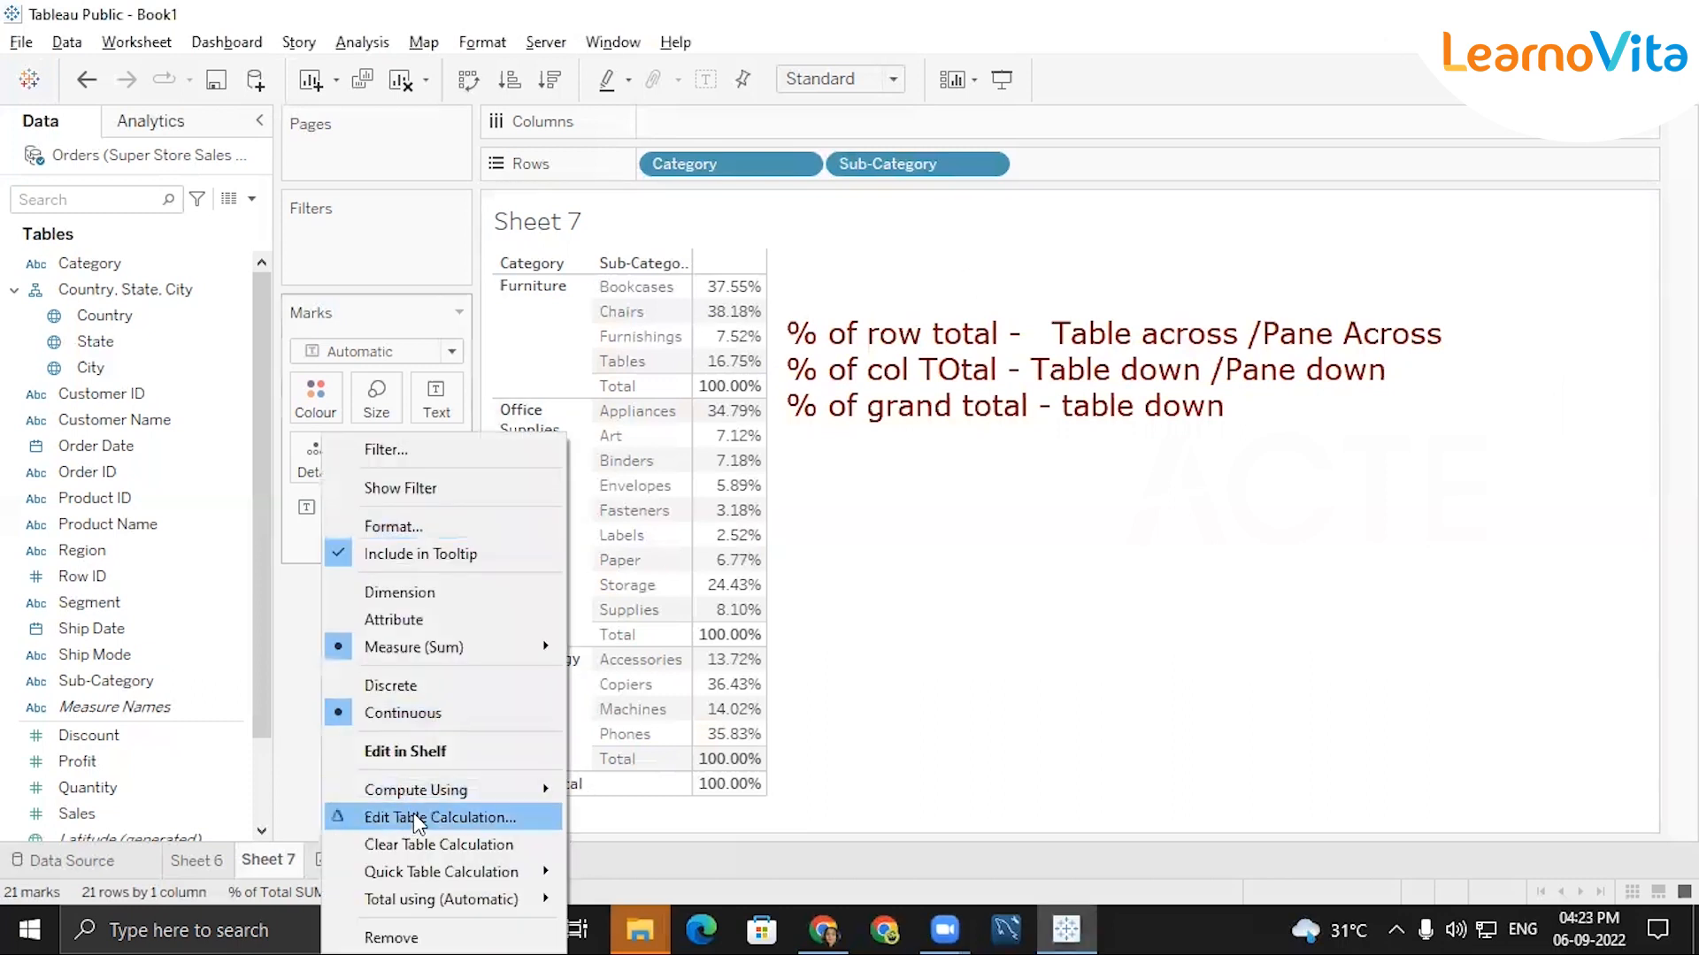
mouse_move(449, 792)
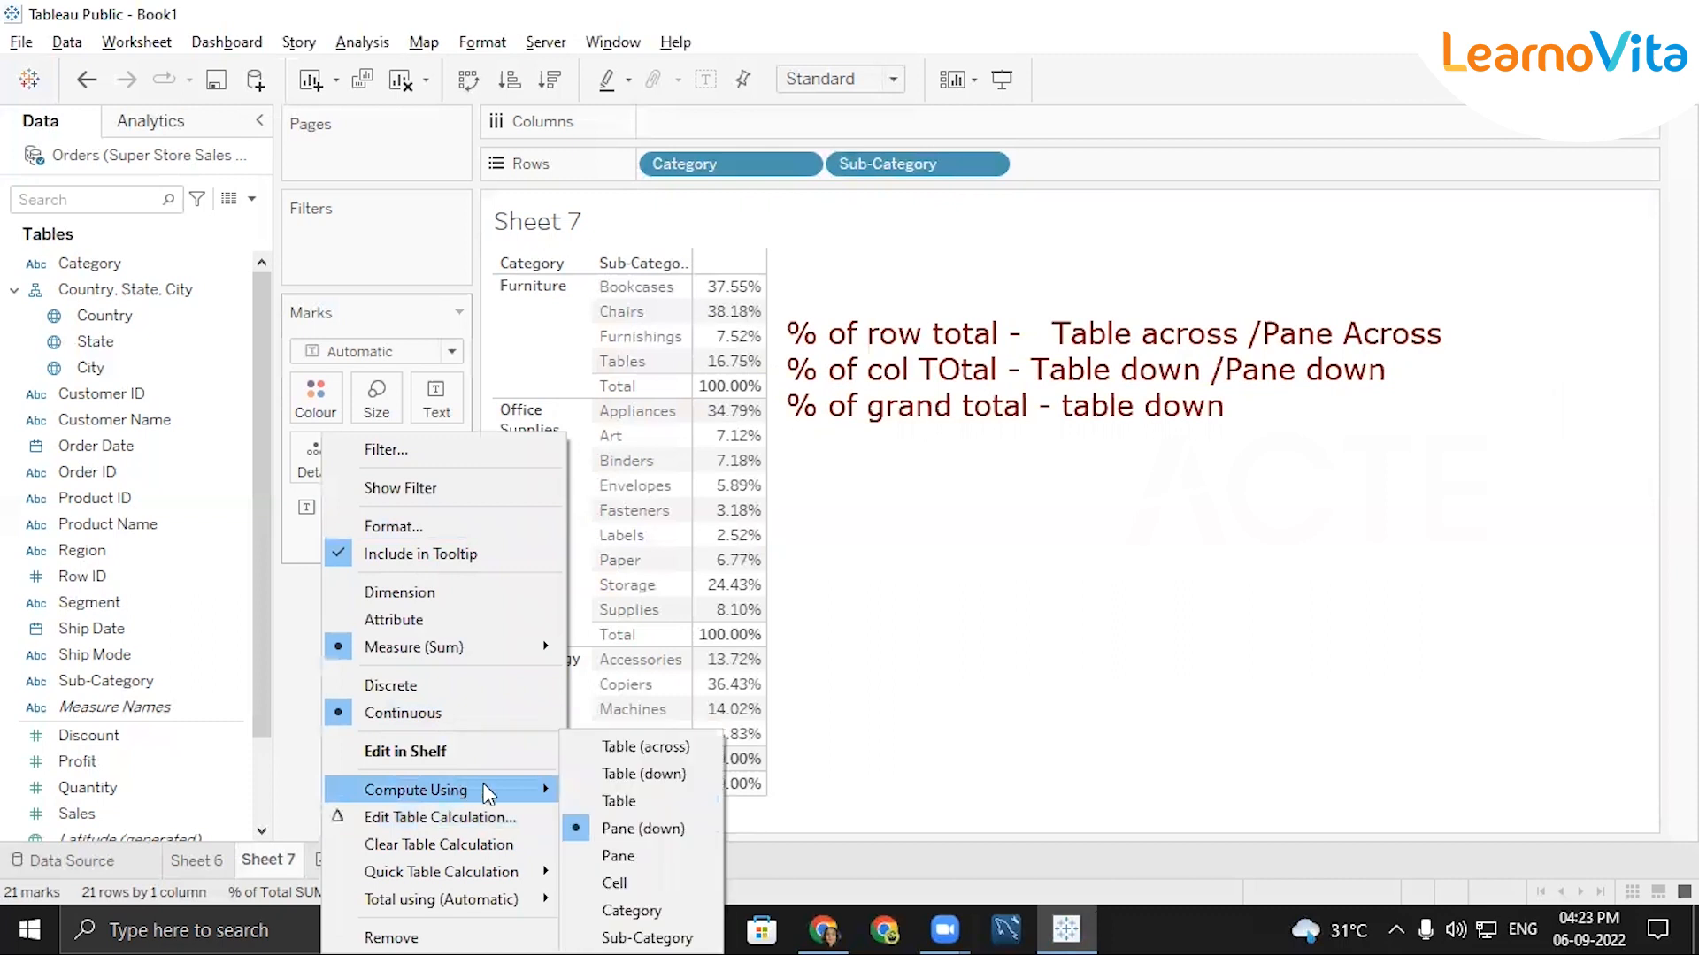
key("Escape")
left_click(193, 859)
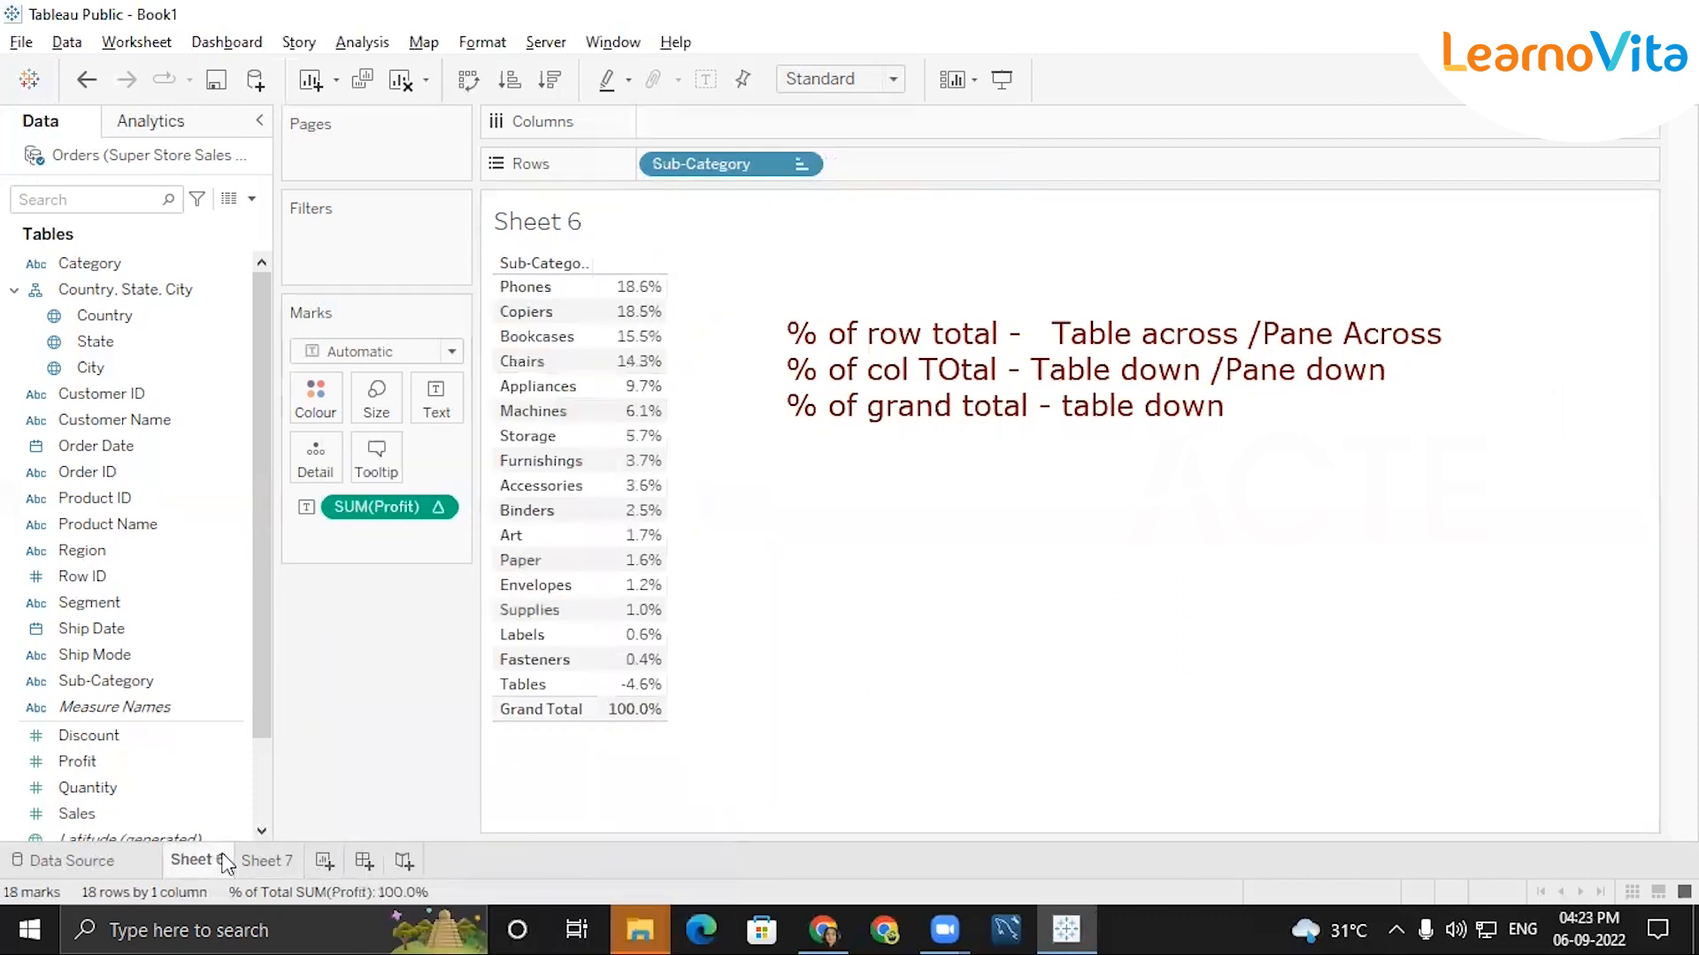
left_click(276, 861)
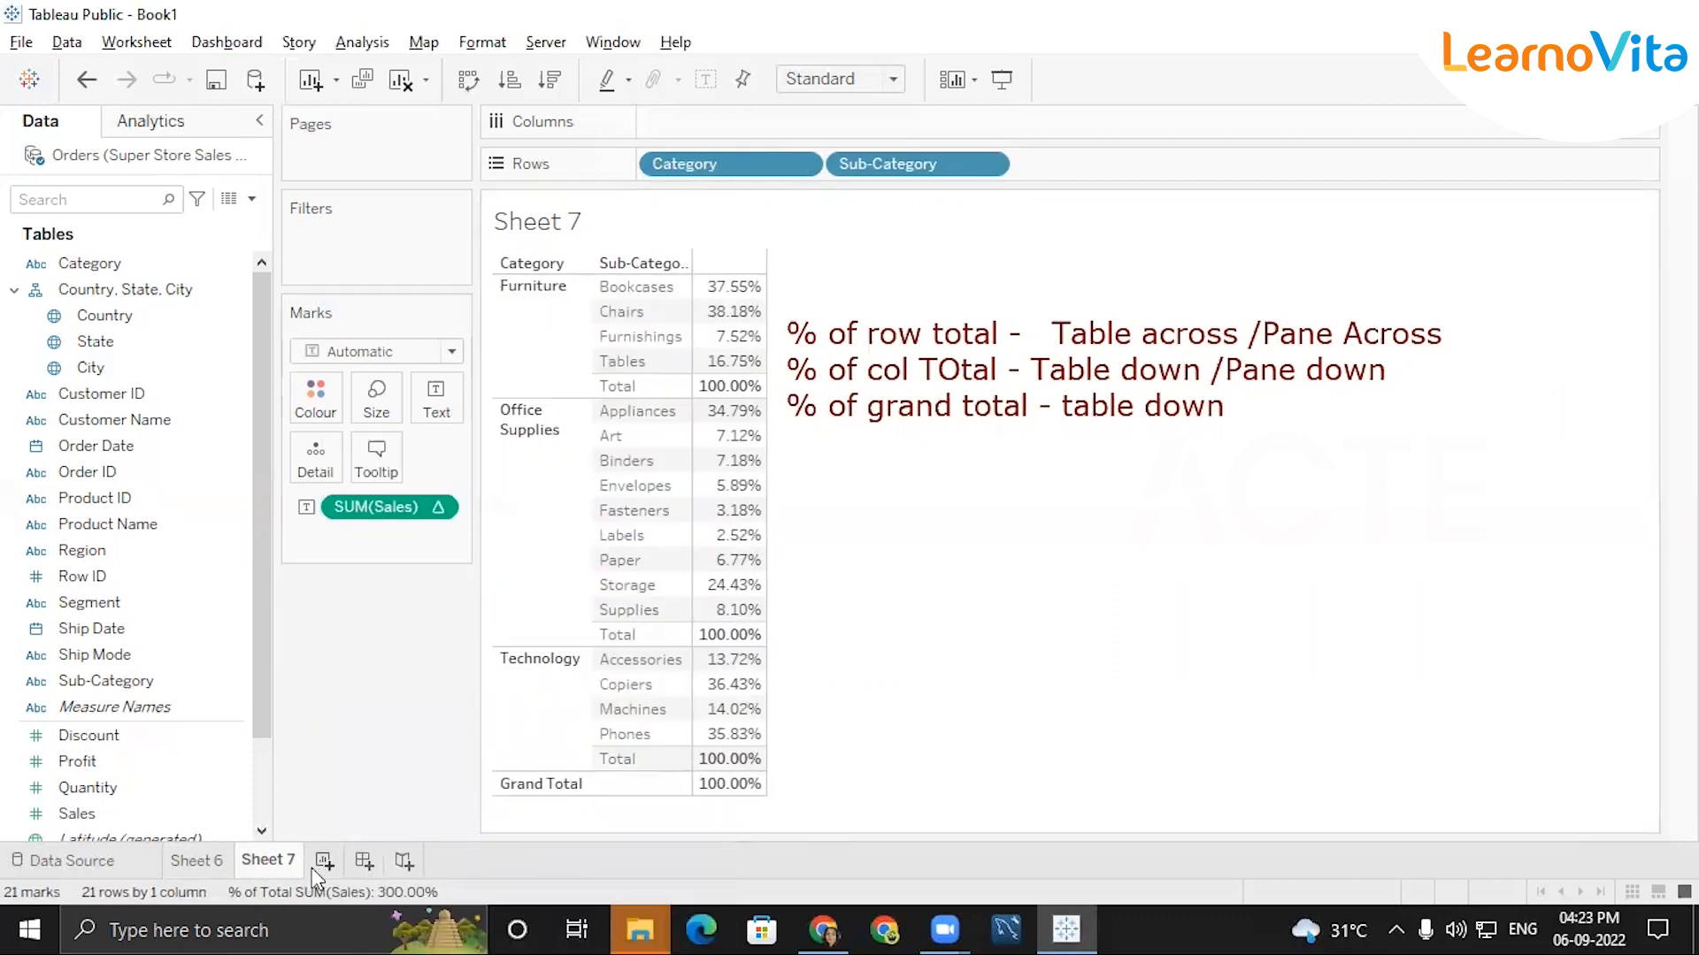
Add a new worksheet and clear the on-screen text annotation, leaving the sheet title unedited.
left_click(324, 860)
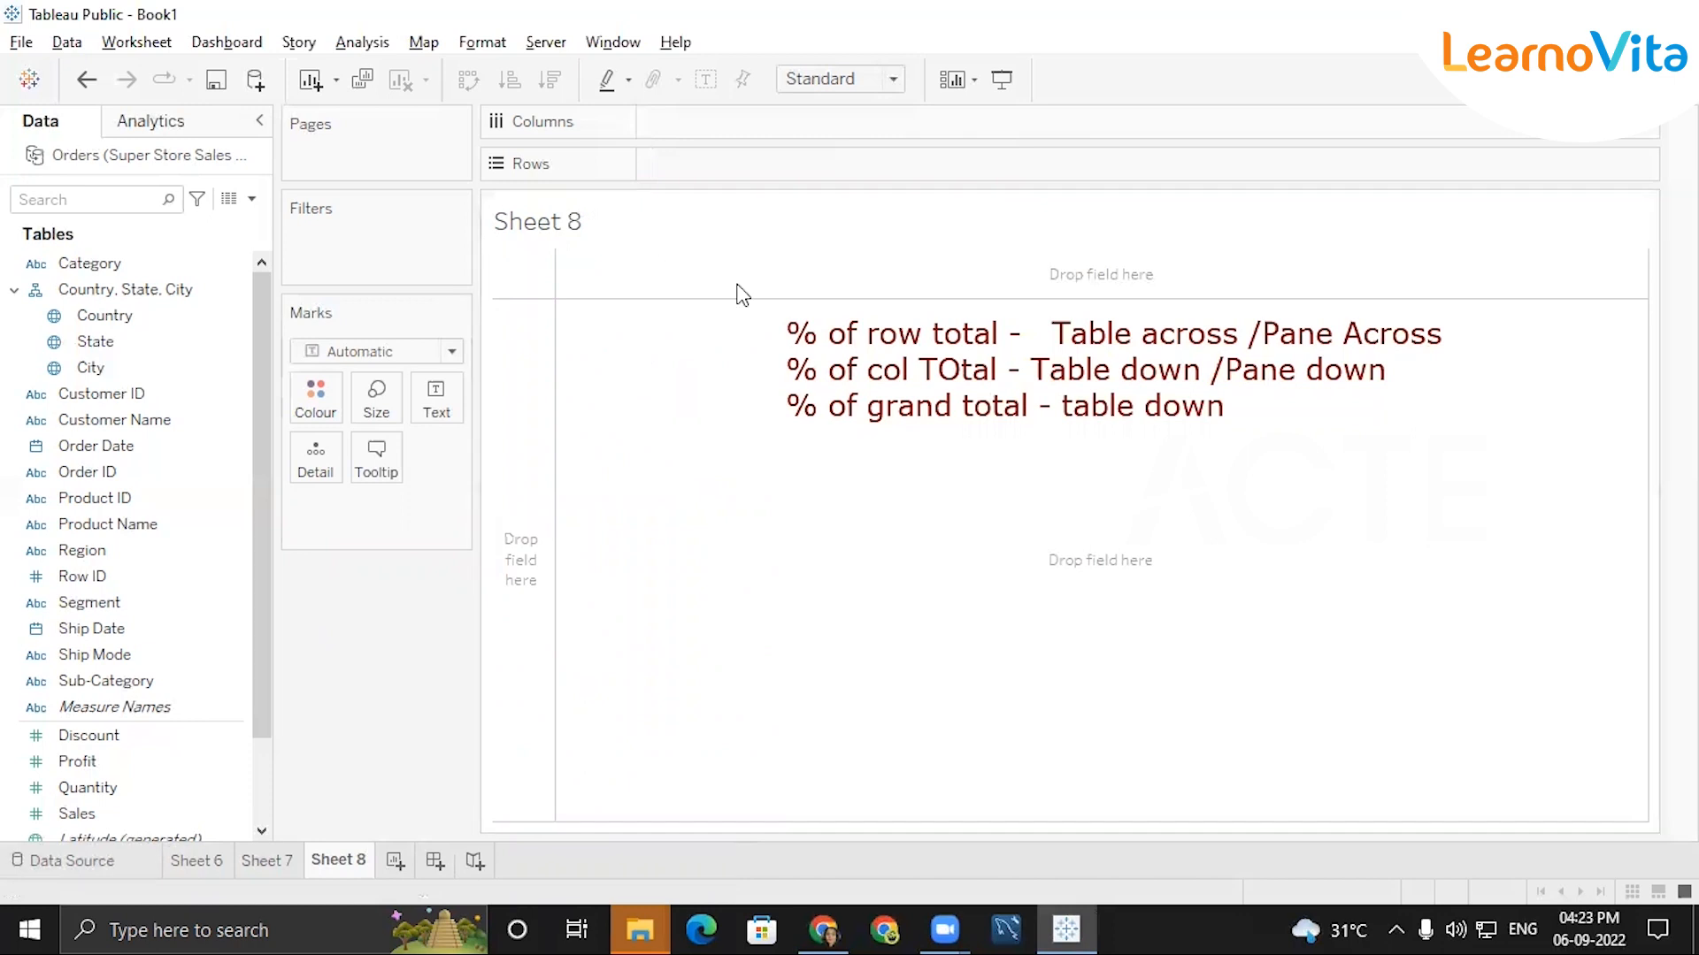
double_click(541, 234)
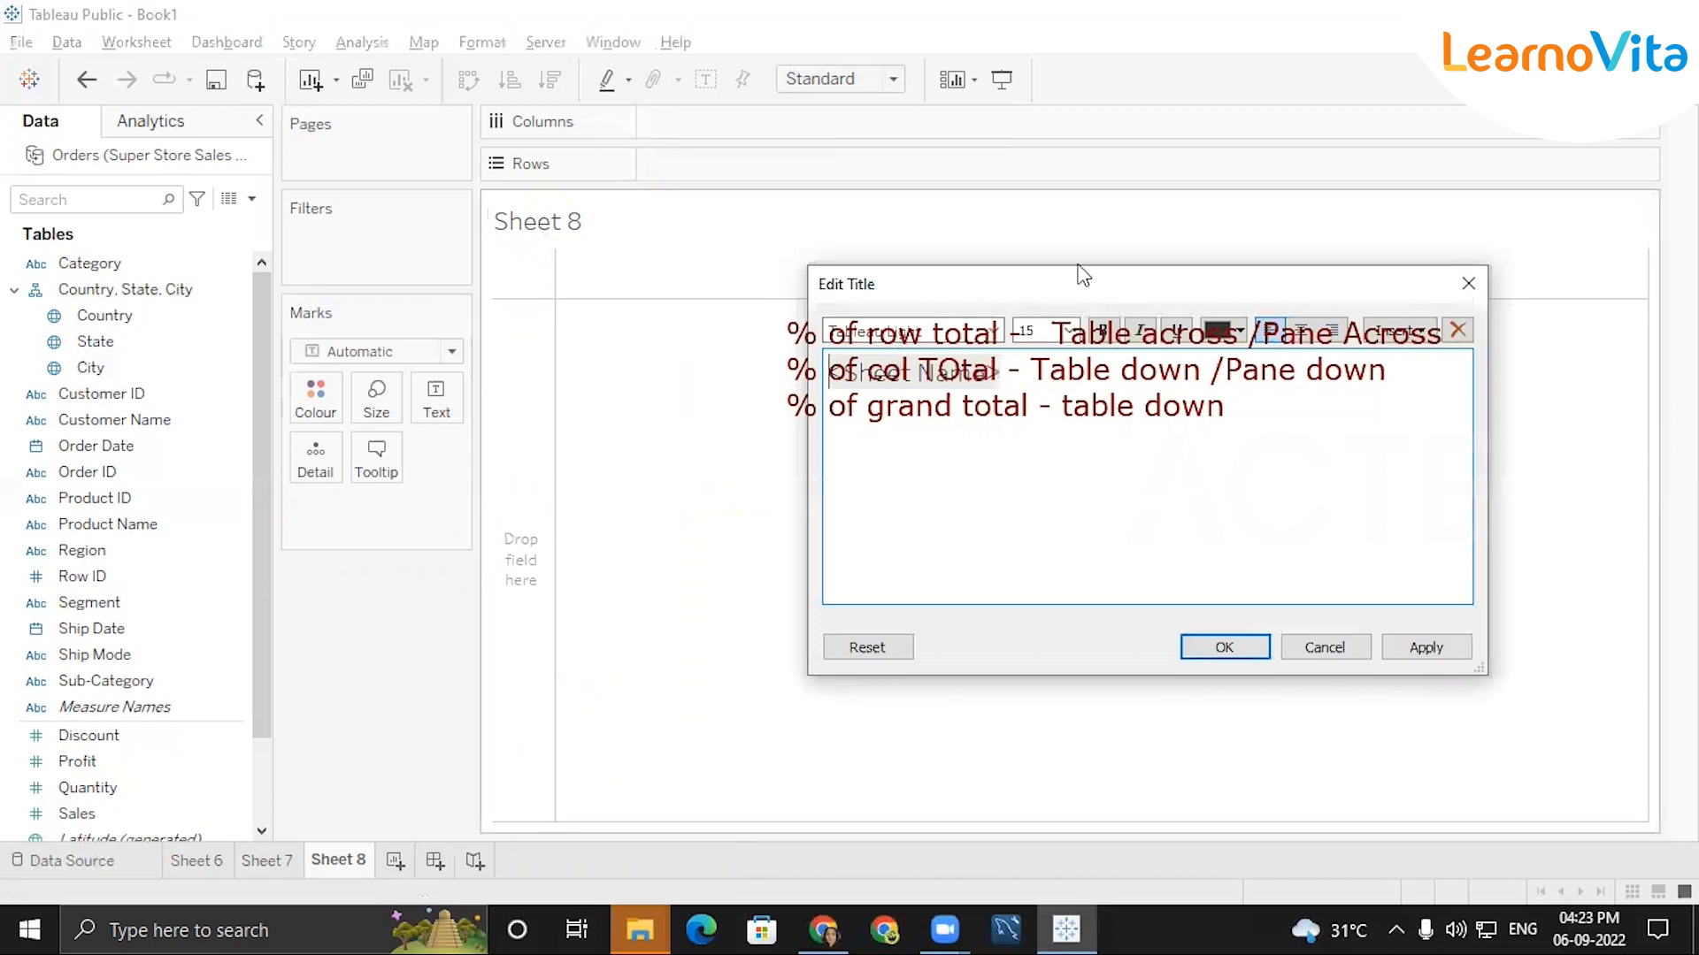
left_click(1077, 265)
left_click(1460, 284)
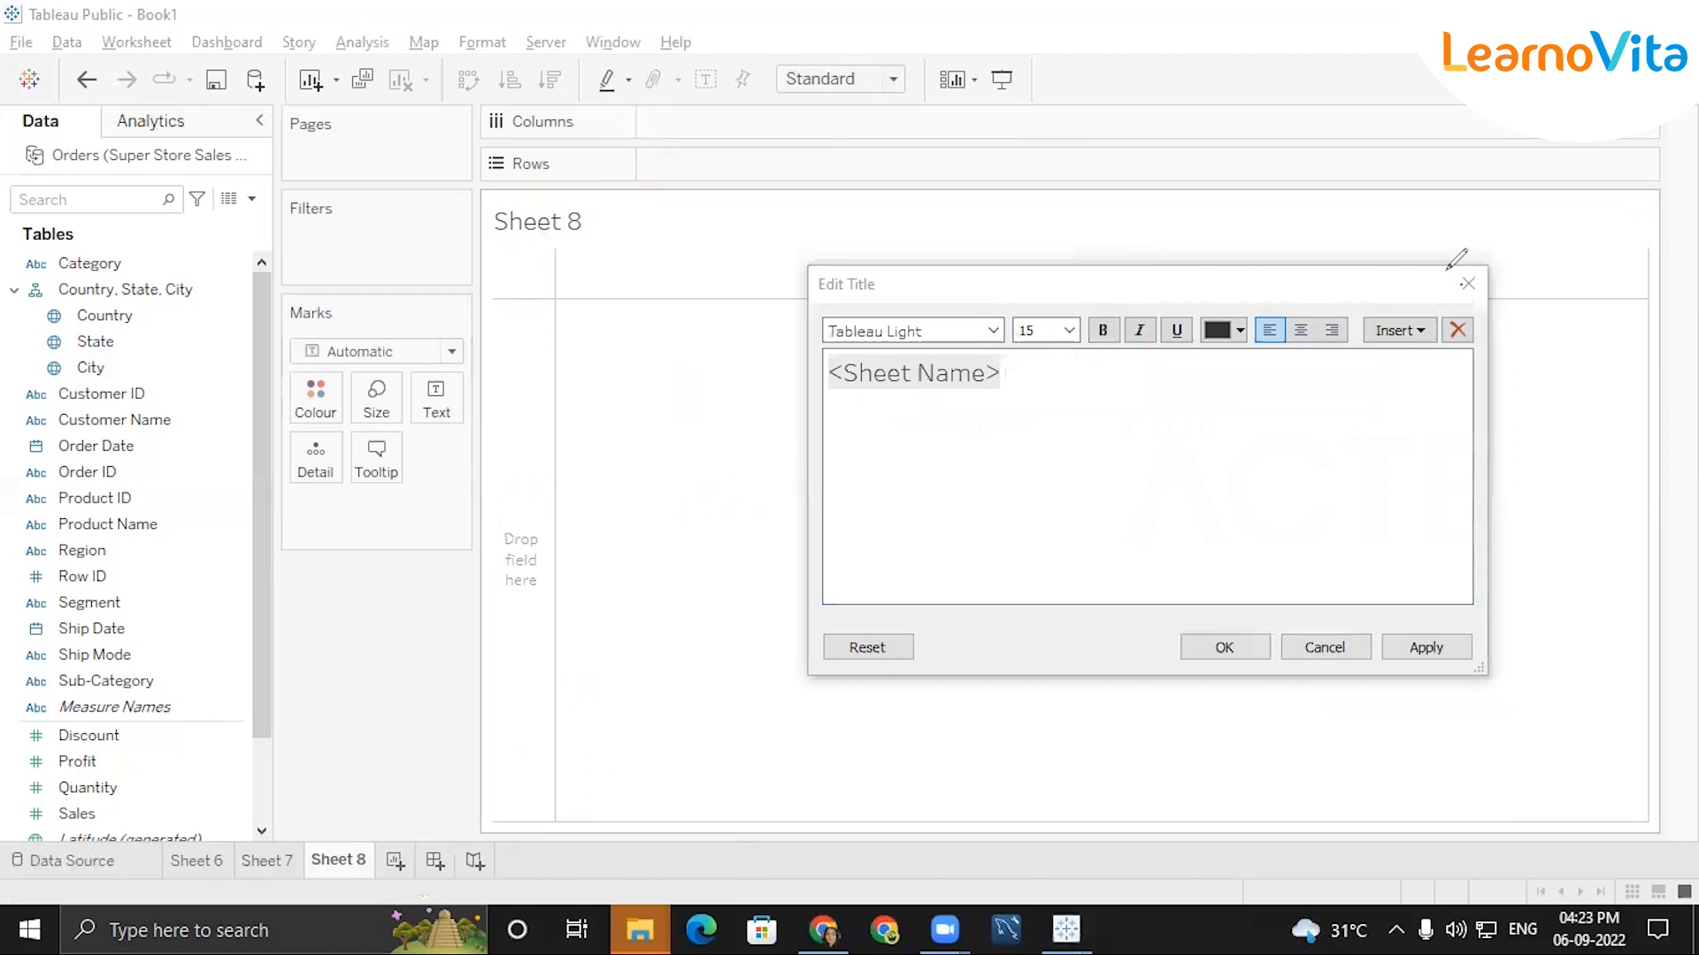
left_click(1467, 284)
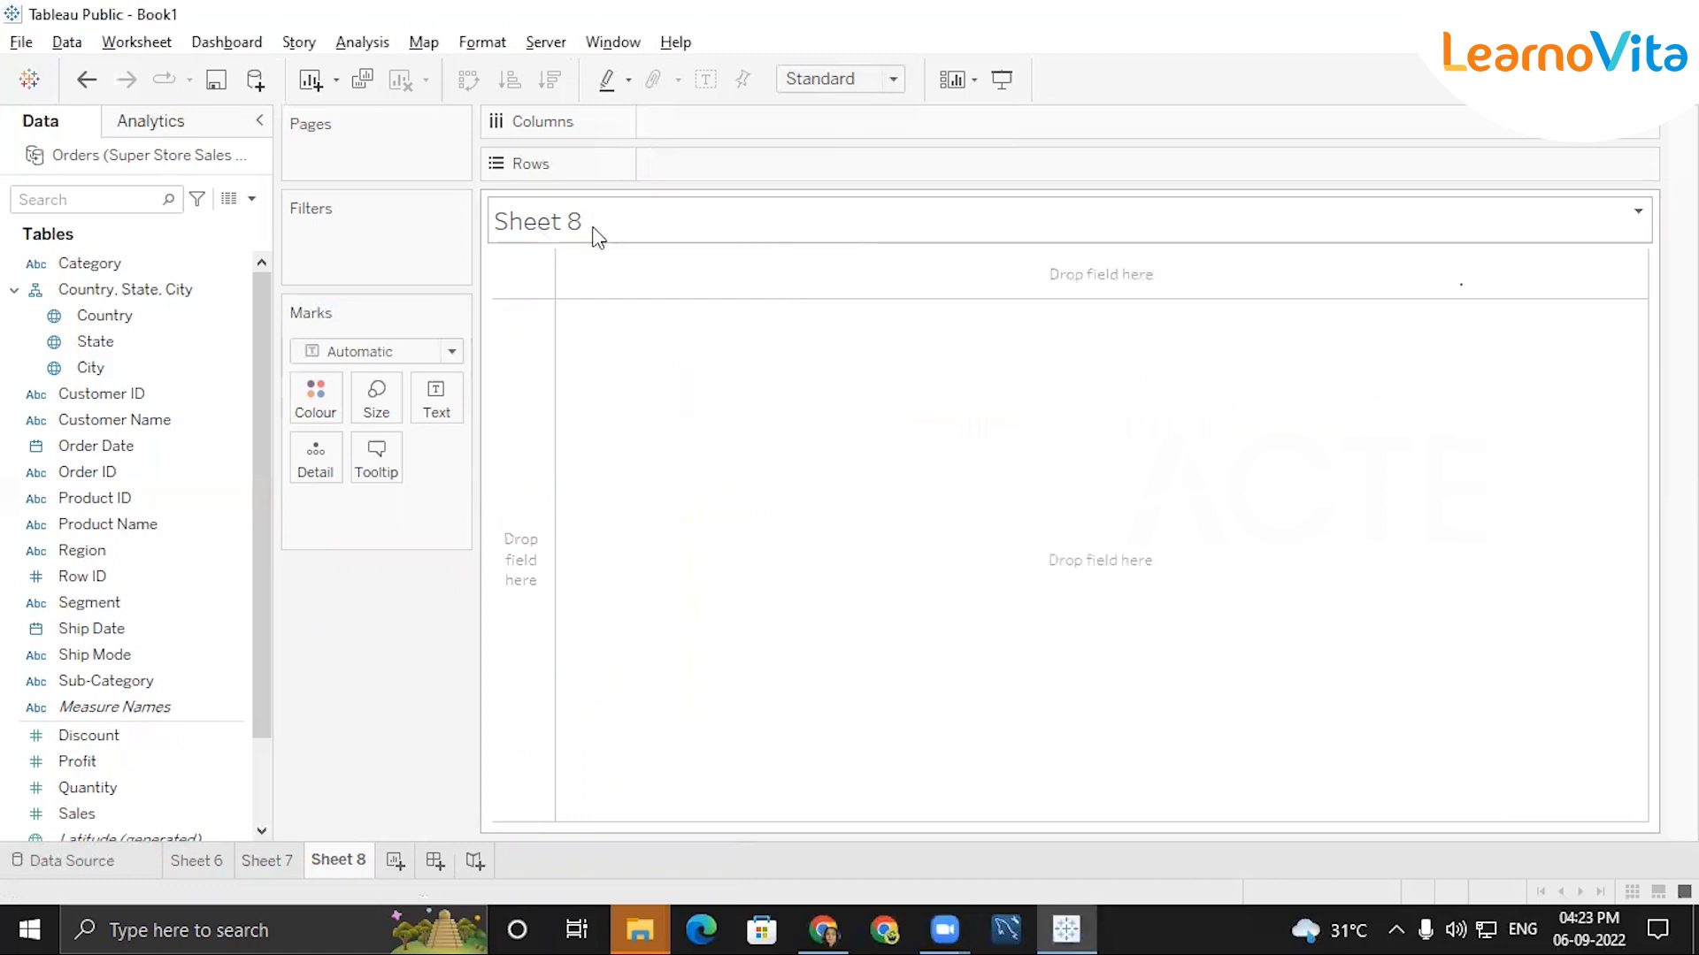
Replace the sheet name in the new worksheet's title with "year &year growth of each sub category".
double_click(557, 227)
triple_click(930, 383)
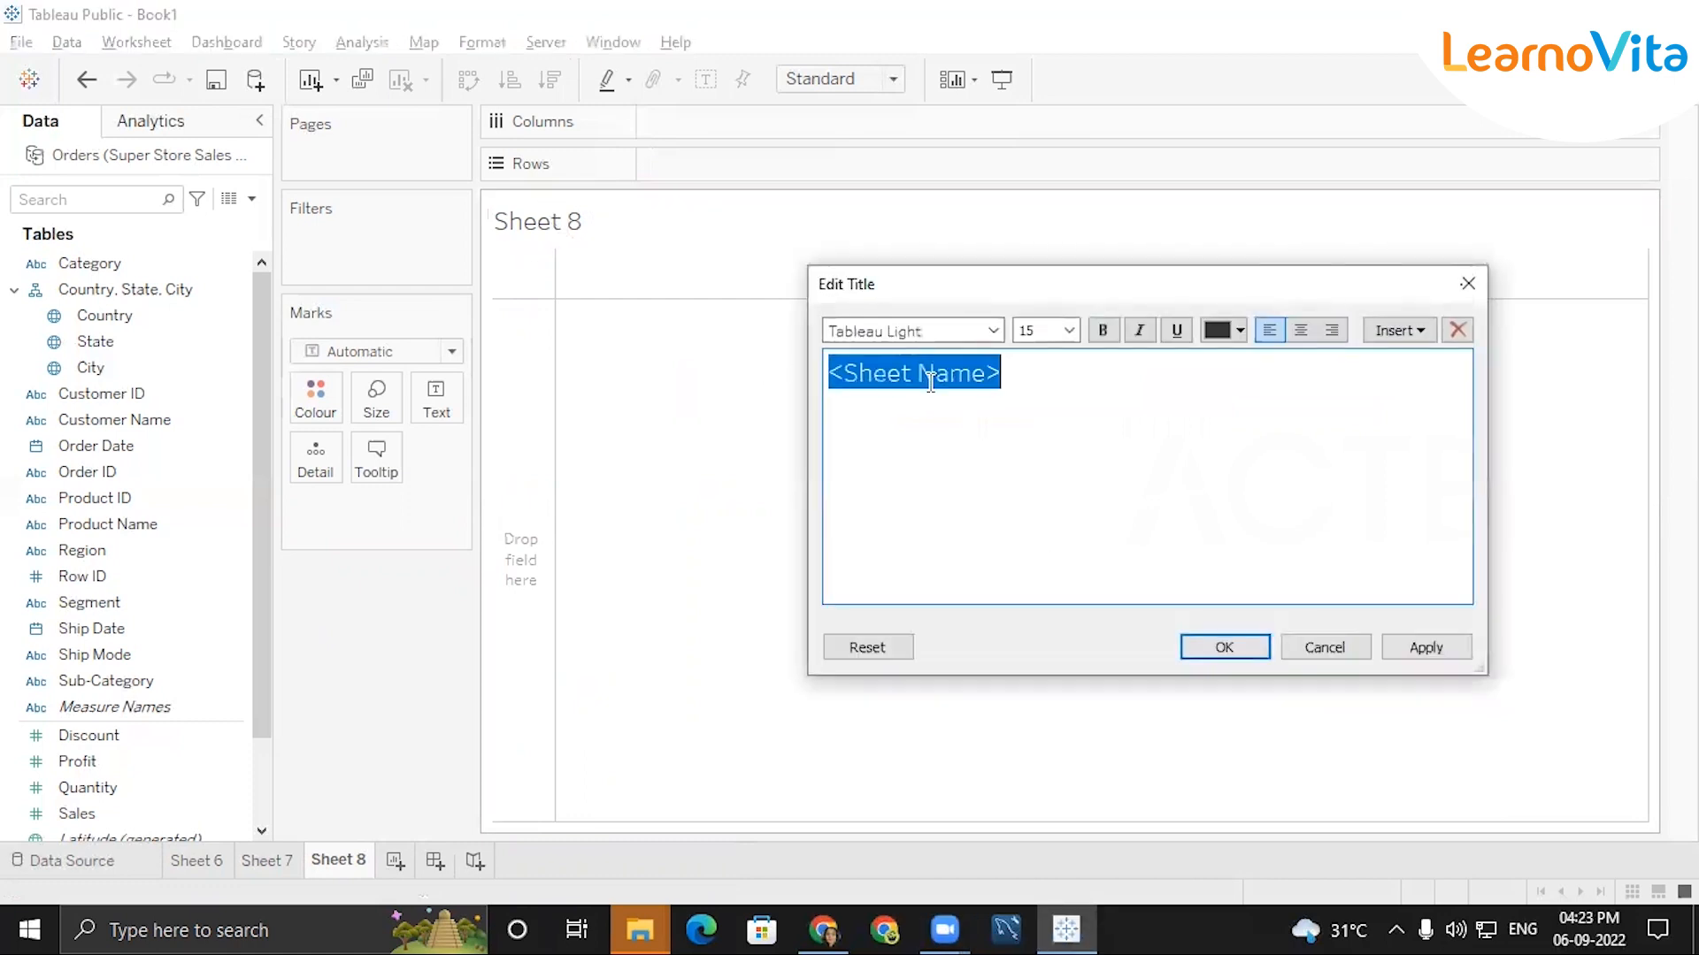
key("BackSpace")
type("year &year")
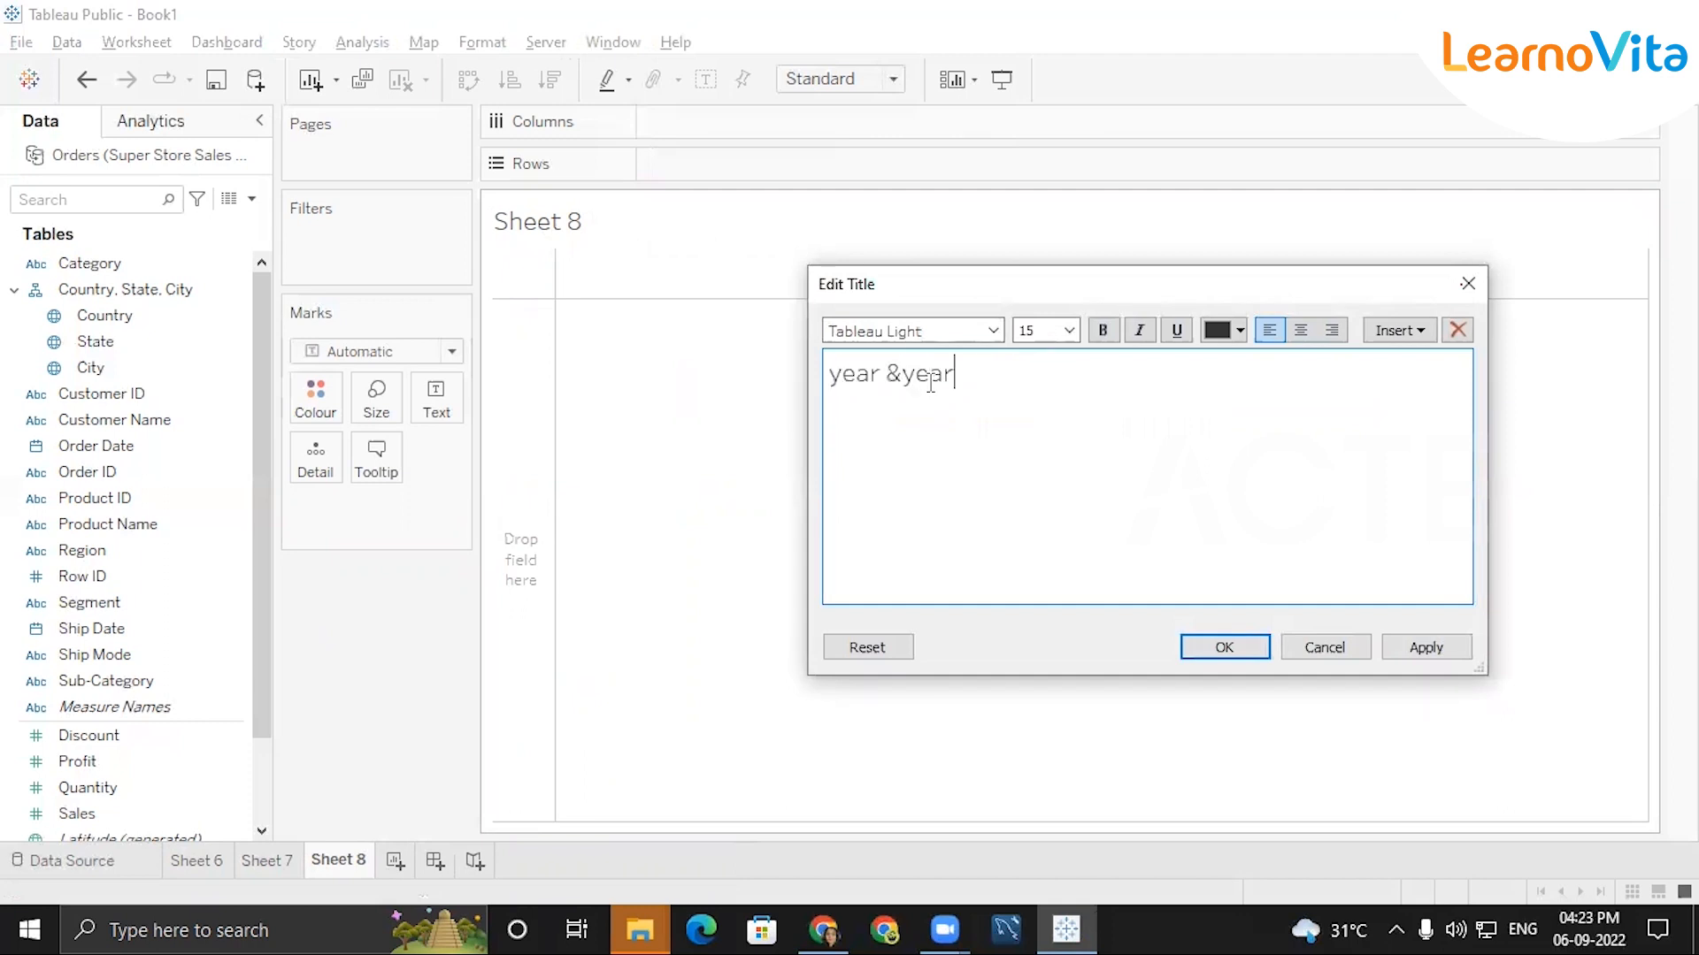
type(" growth of ea")
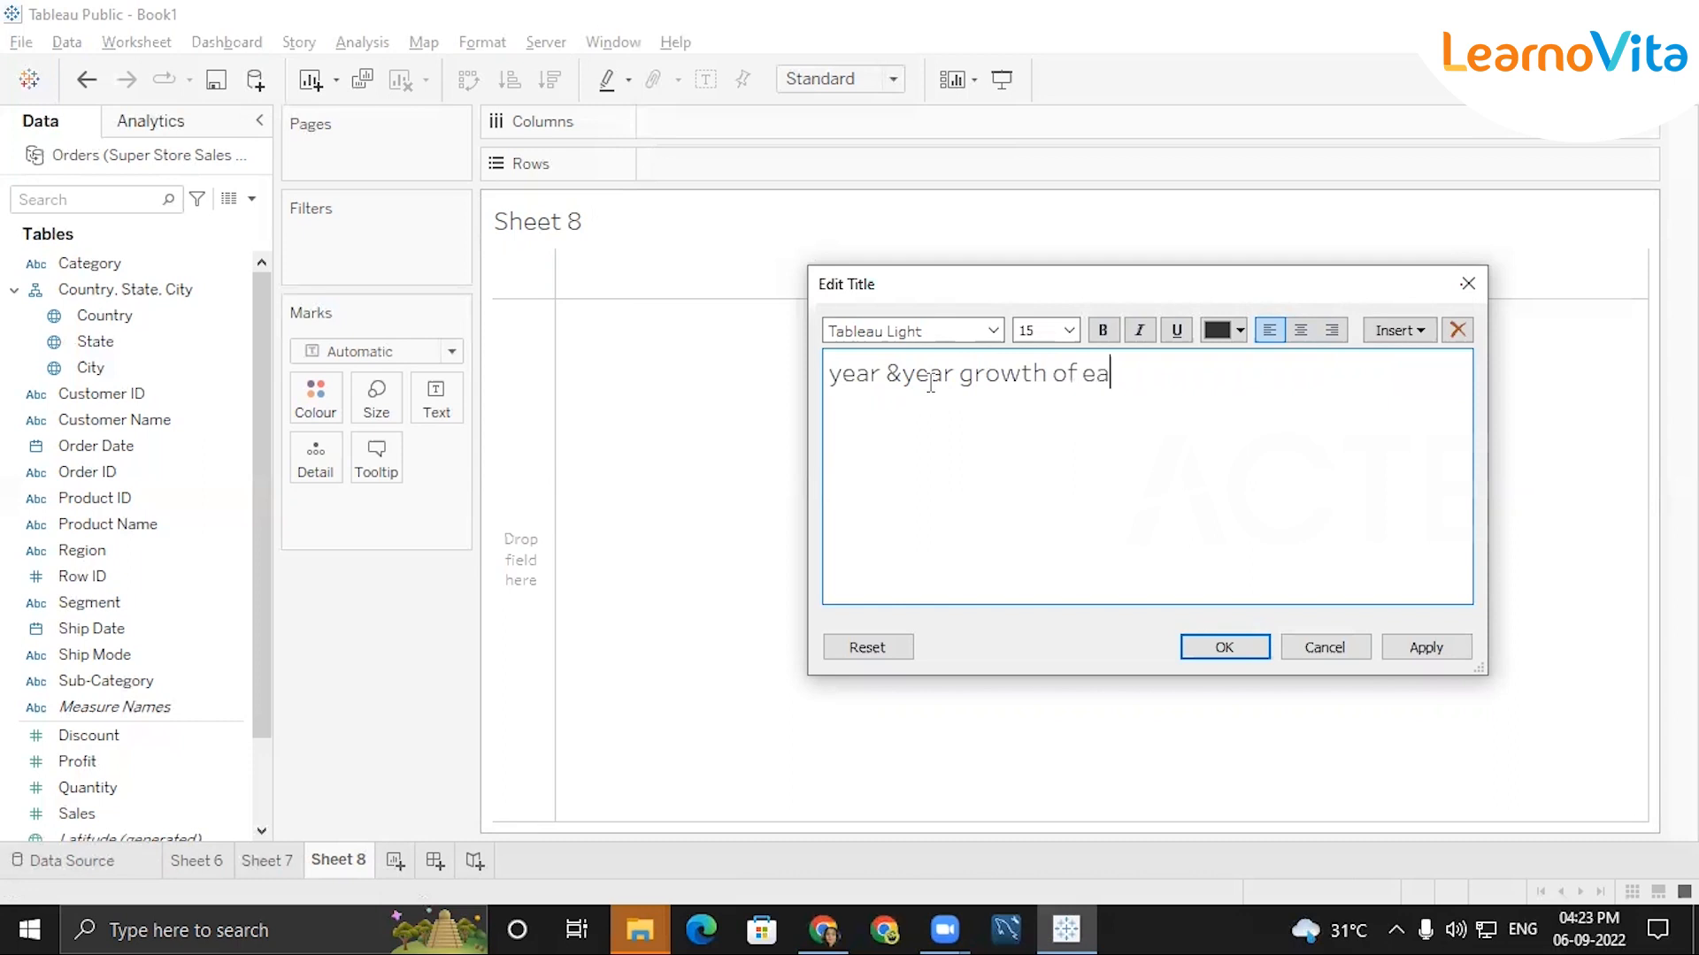
type("ch sub category")
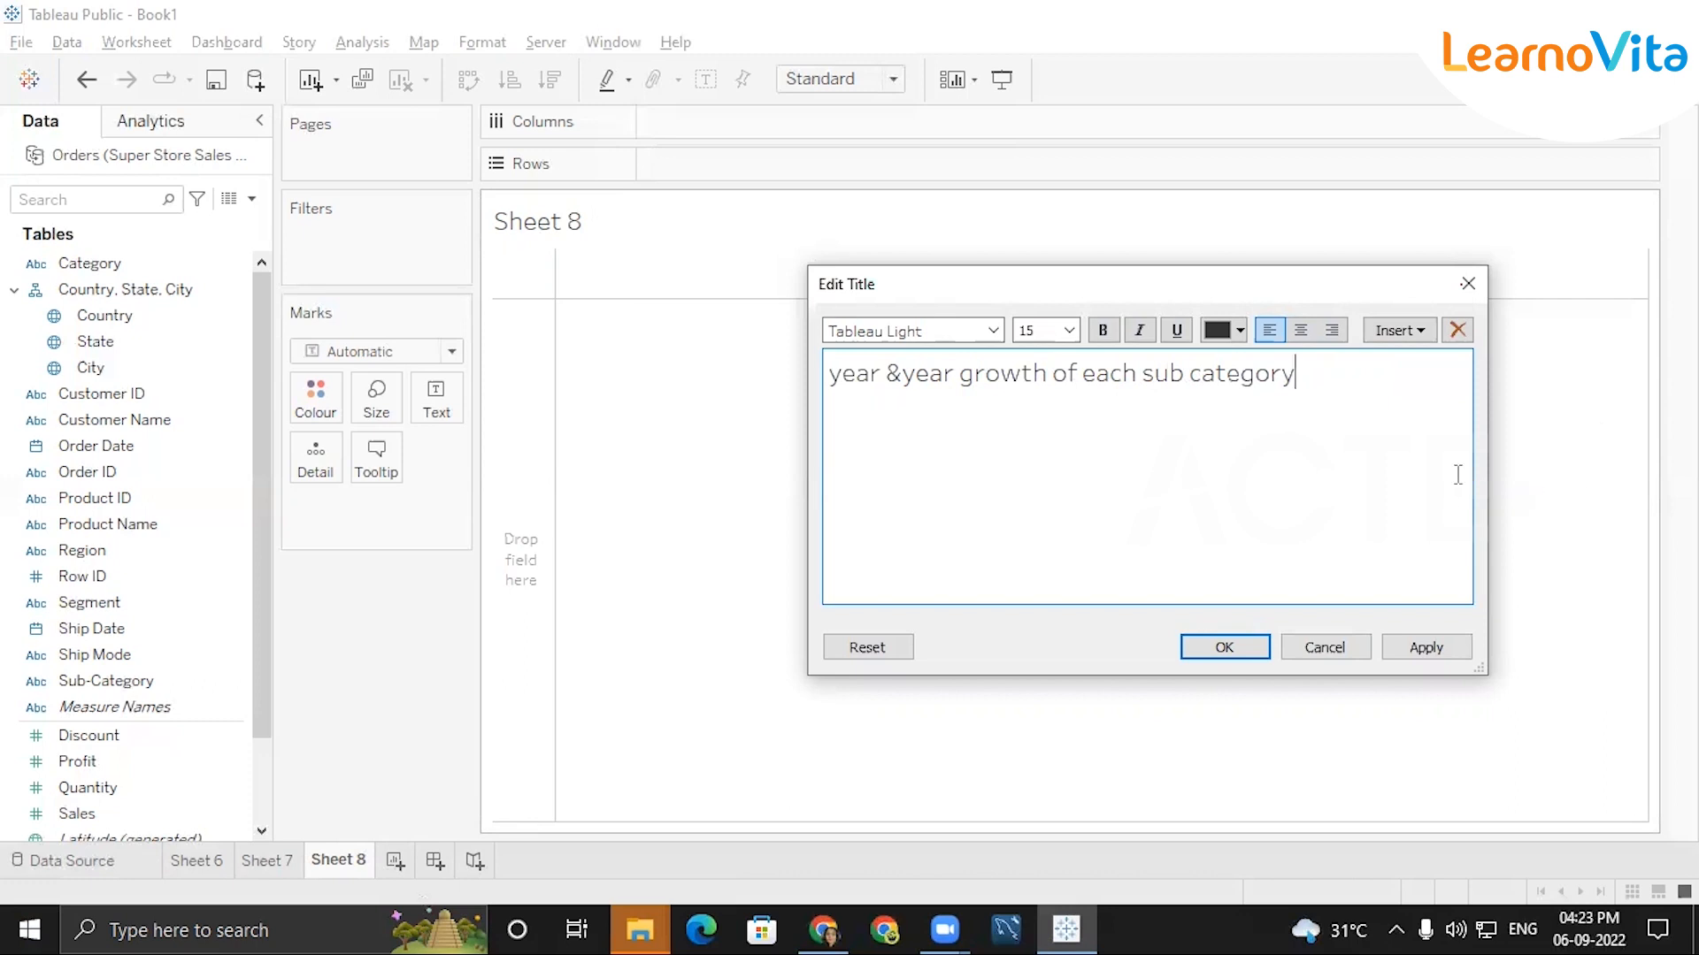
Shorten the title to "year growth of each sub category" and apply it.
key("BackSpace")
key("BackSpace")
key("BackSpace")
key("BackSpace")
key("BackSpace")
key("BackSpace")
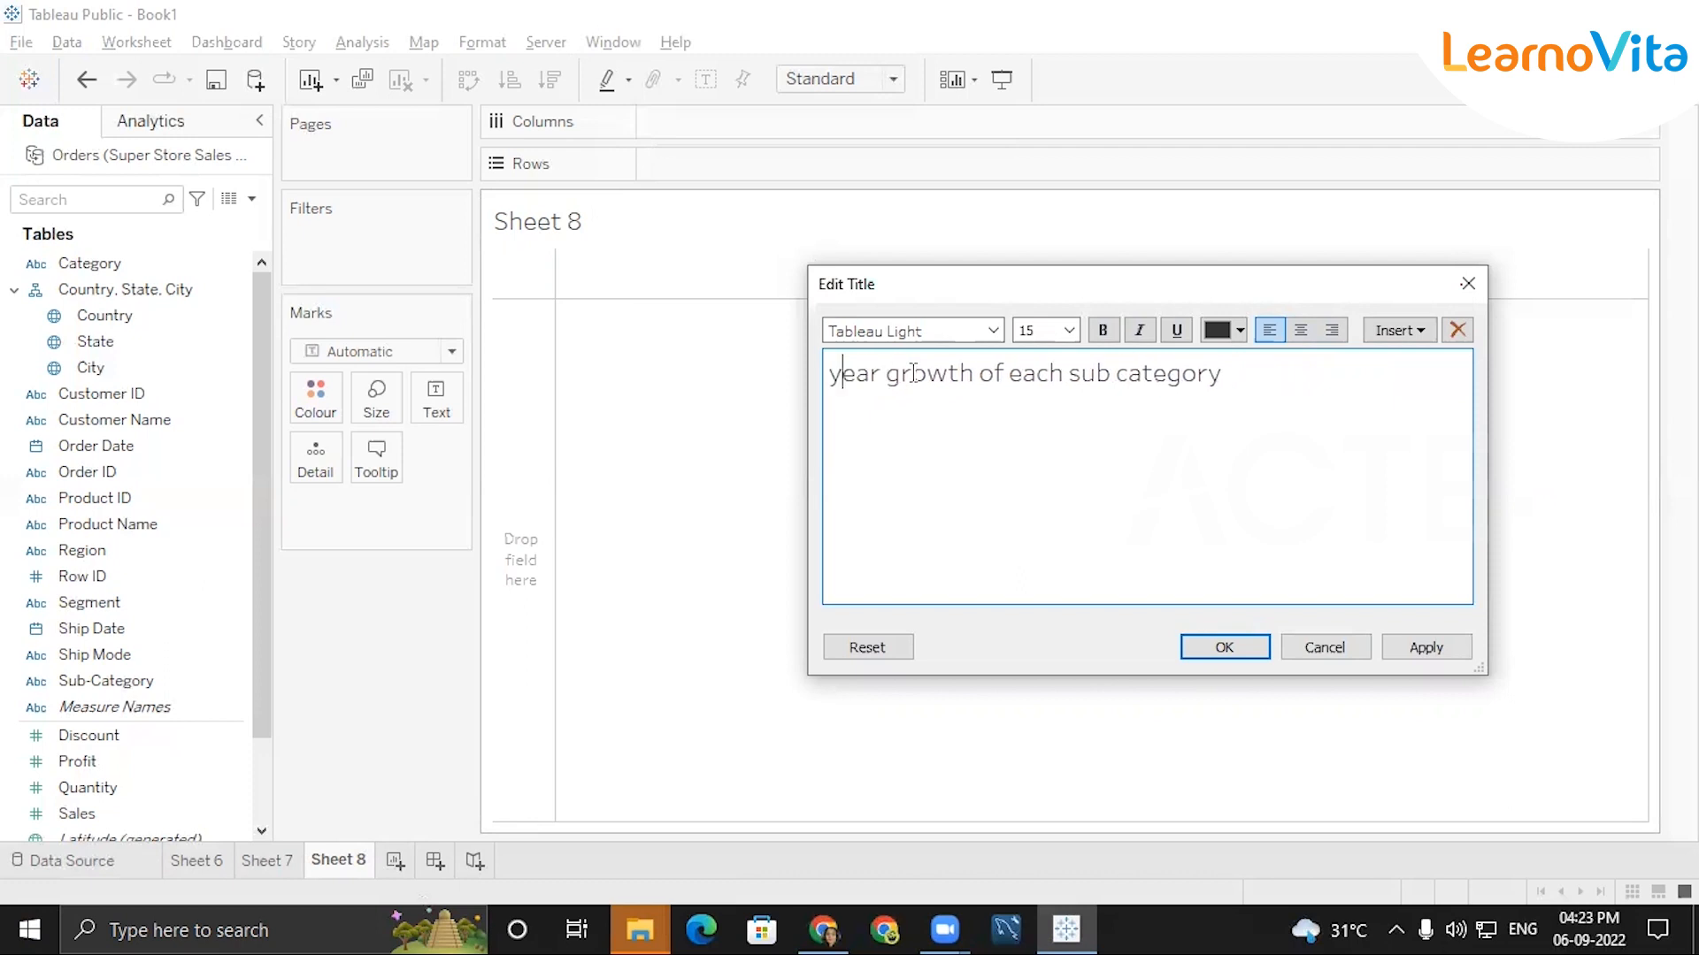
left_click(1205, 644)
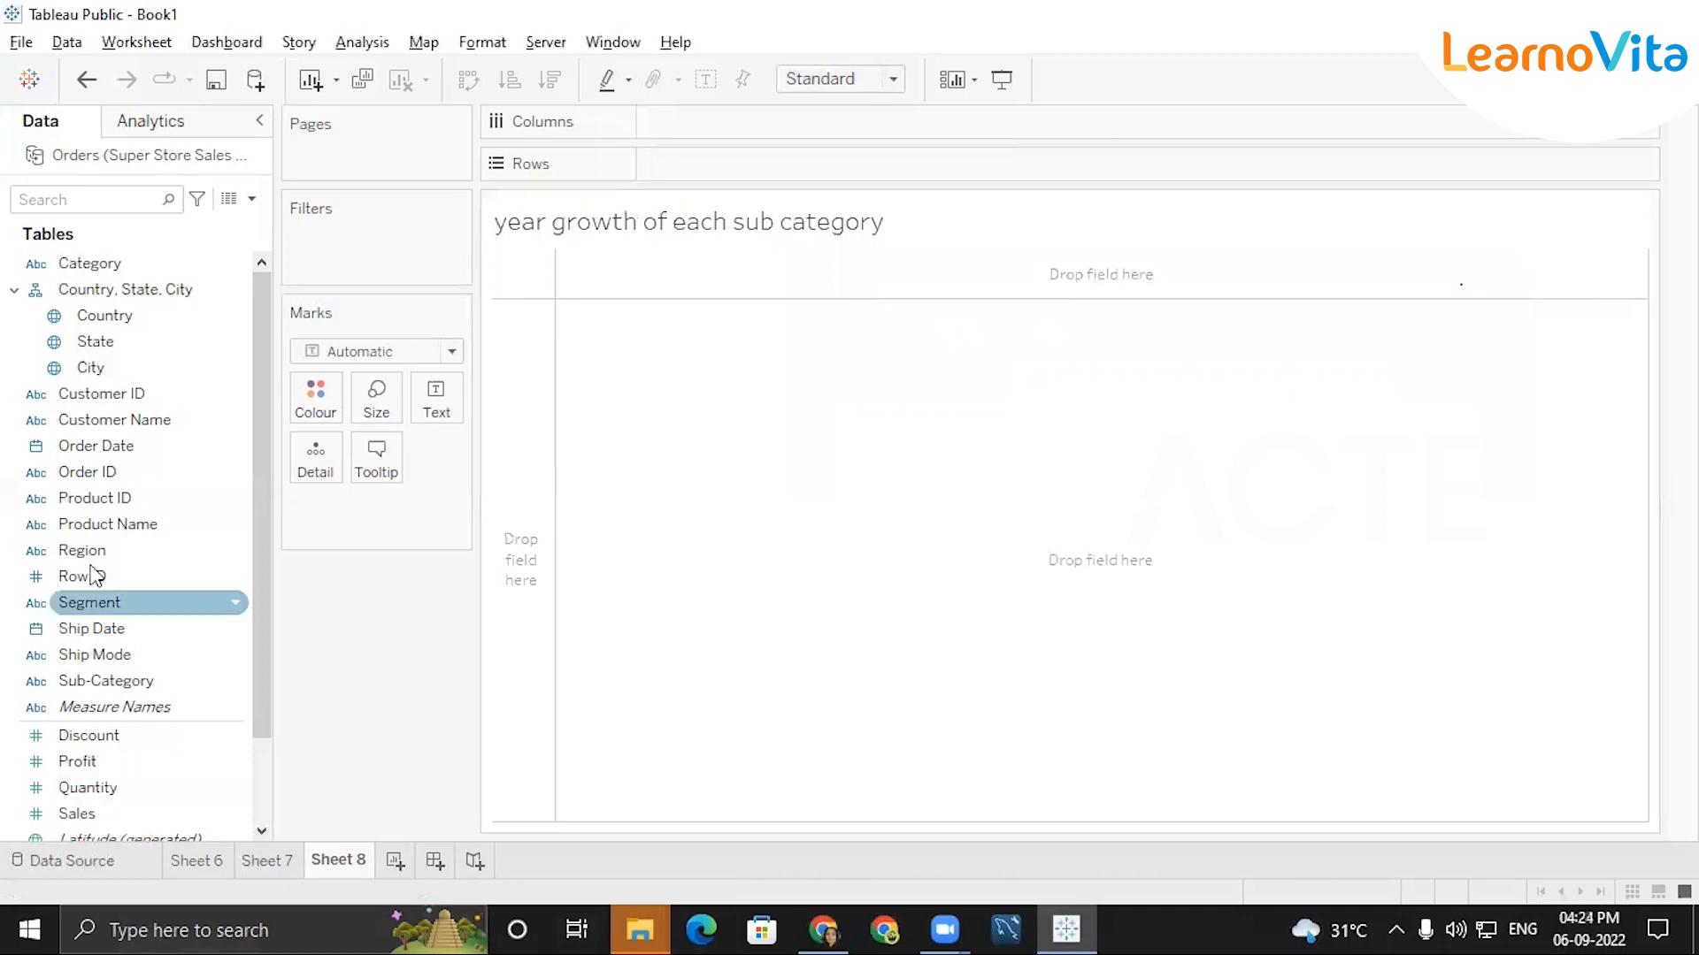
Build a text table with Sub-Category as rows, the year of Order Date as columns and Sales as the values.
double_click(93, 681)
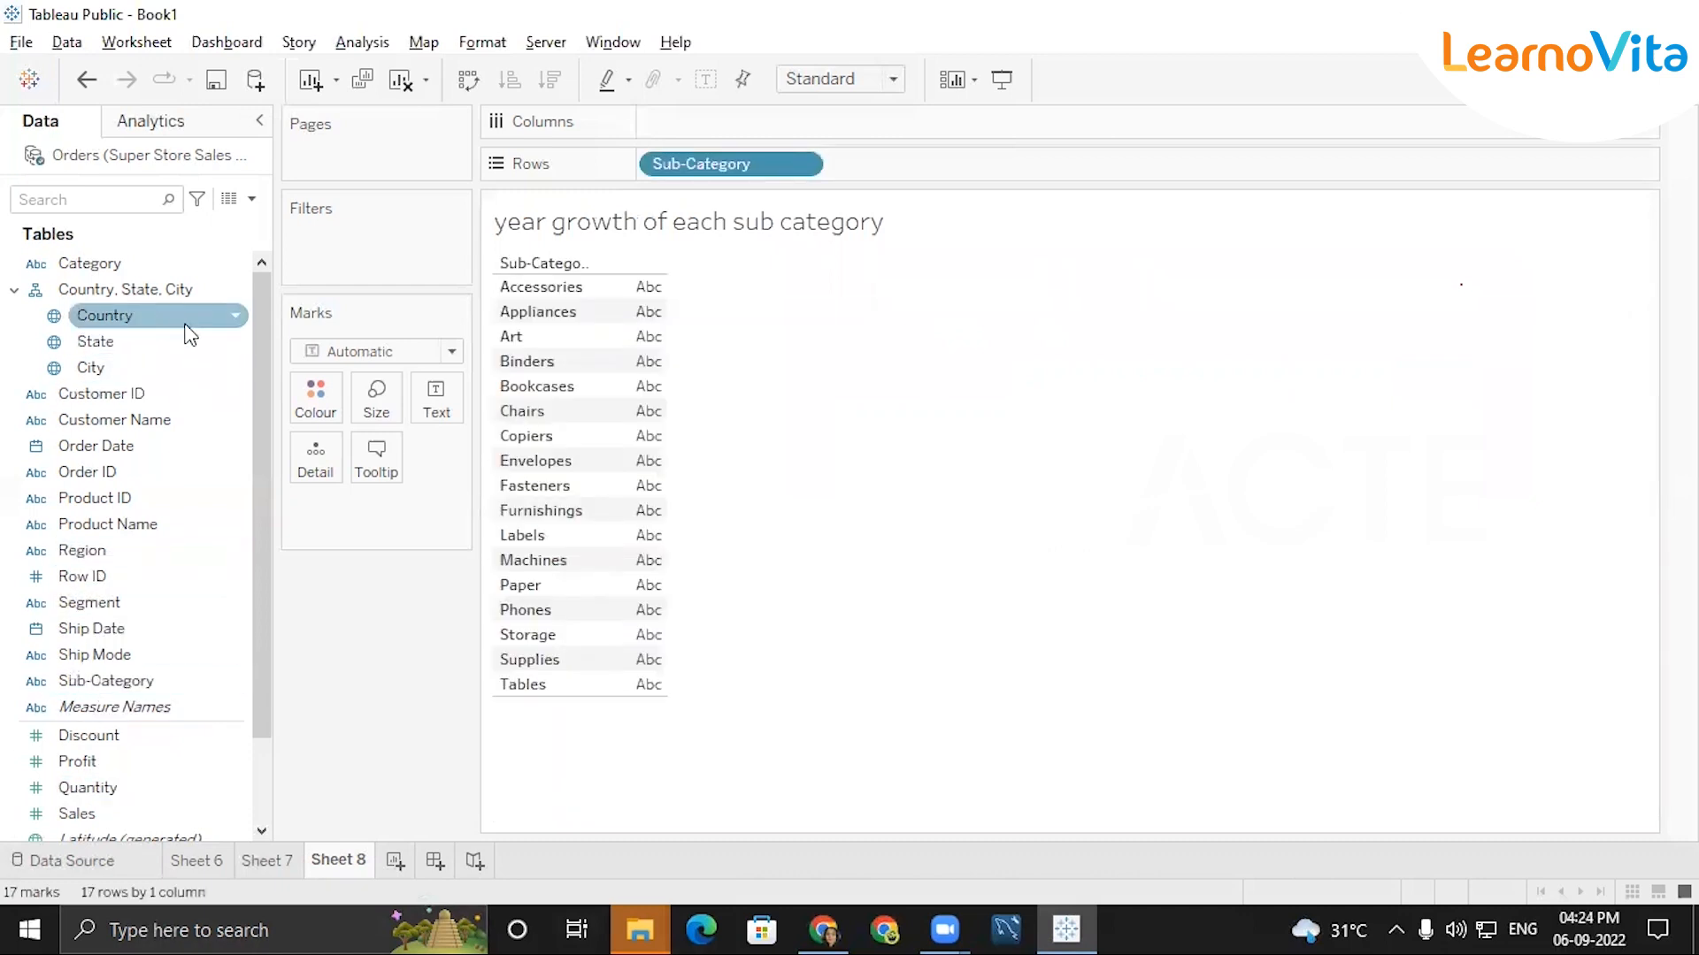
left_click(121, 445)
left_click_drag(120, 444, 602, 256)
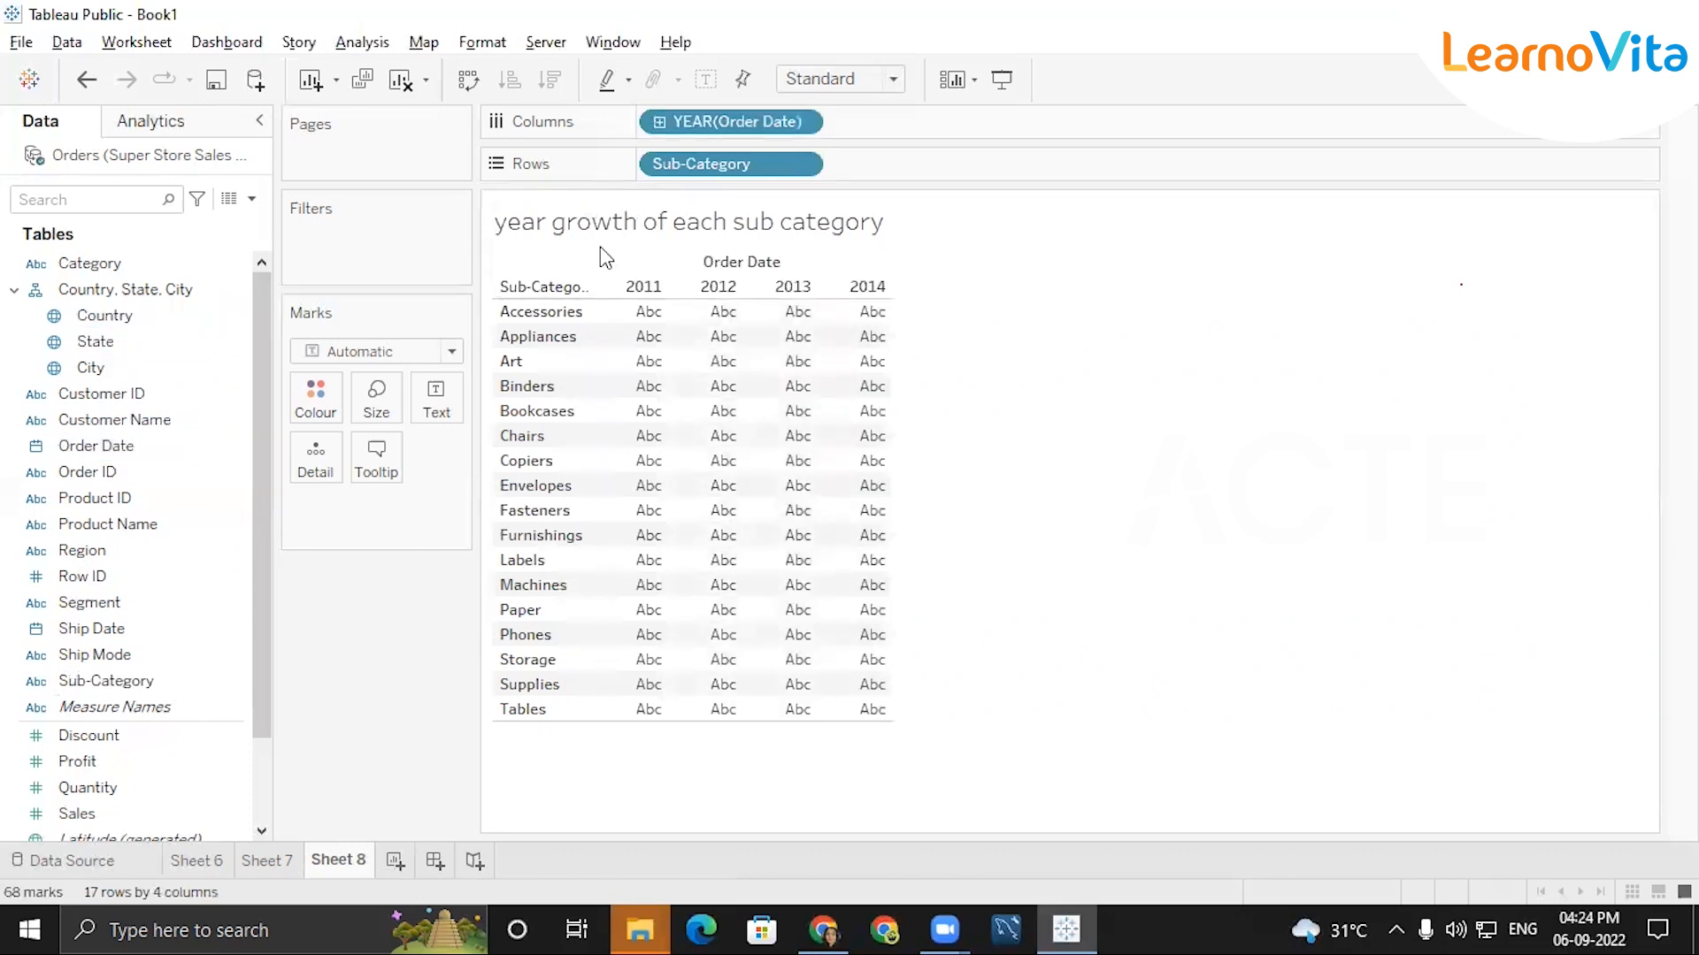
left_click(796, 125)
left_click(915, 355)
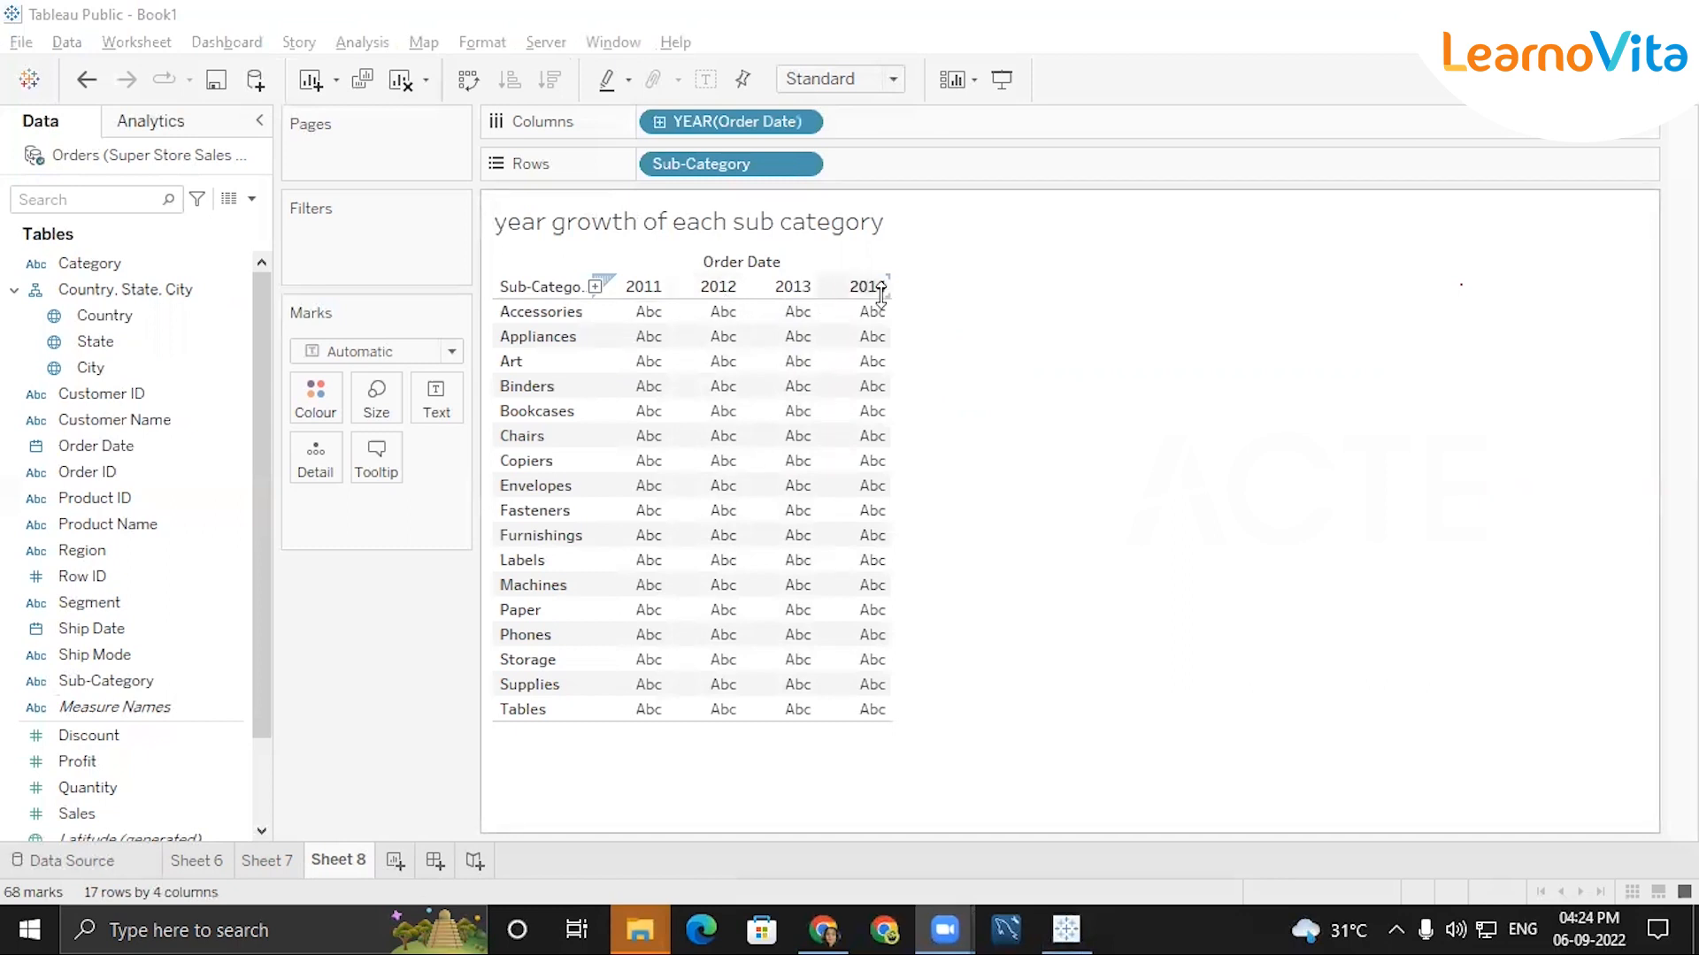
double_click(99, 813)
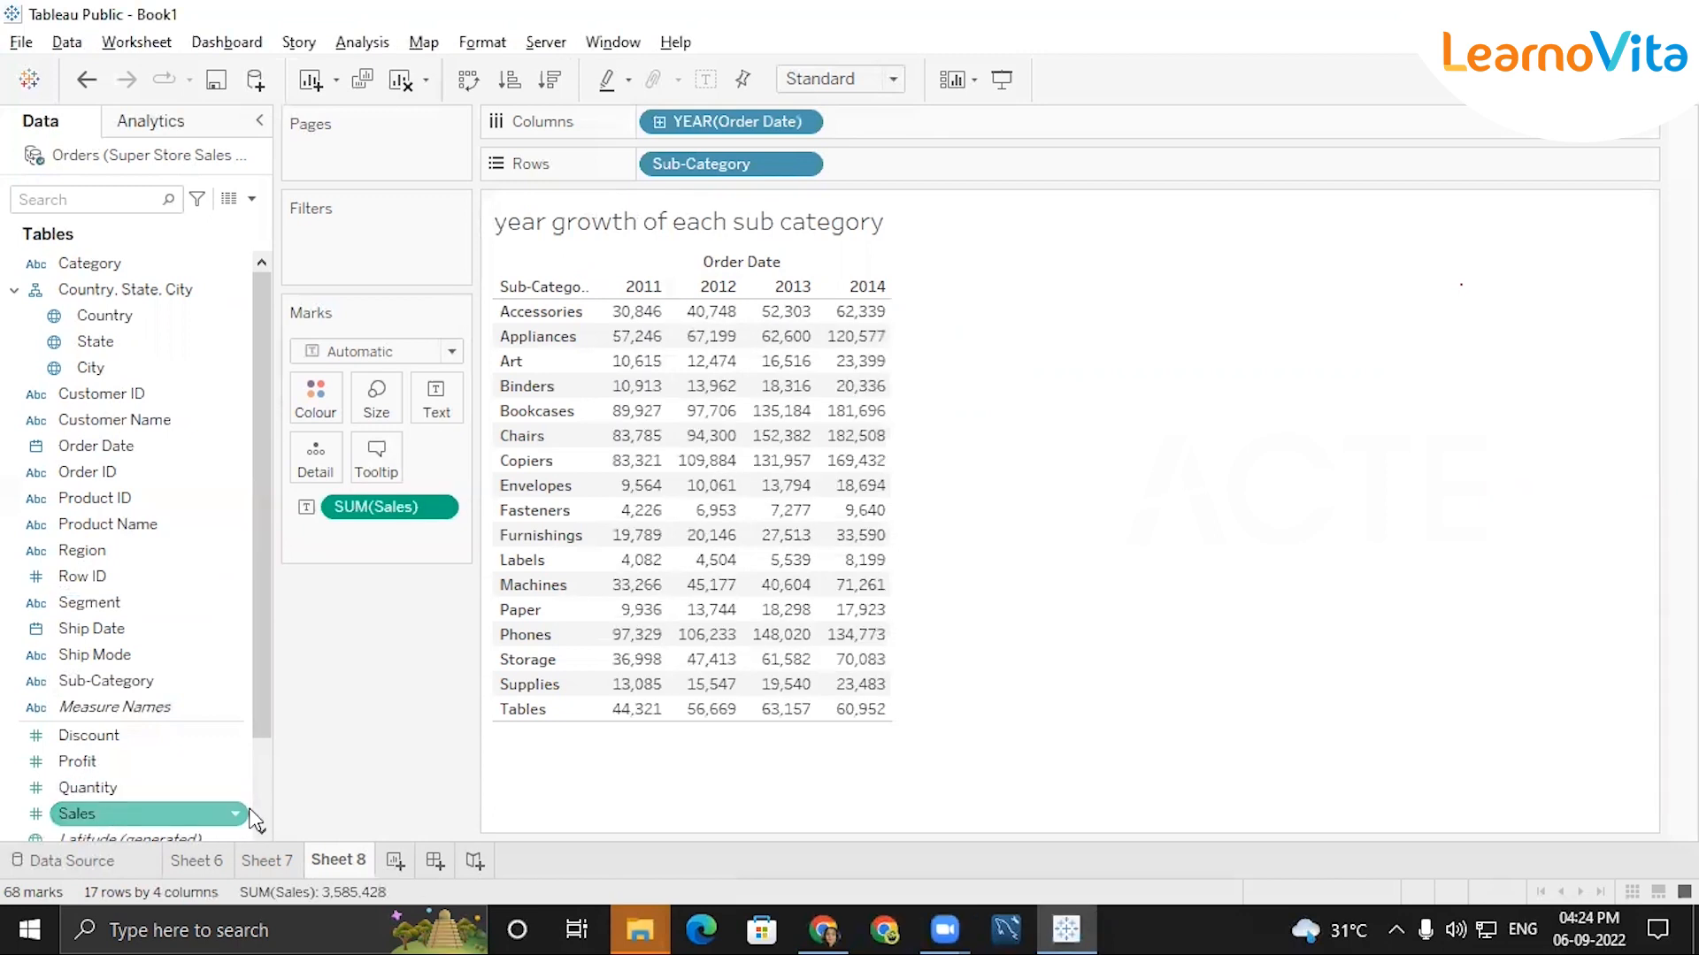
key("Up")
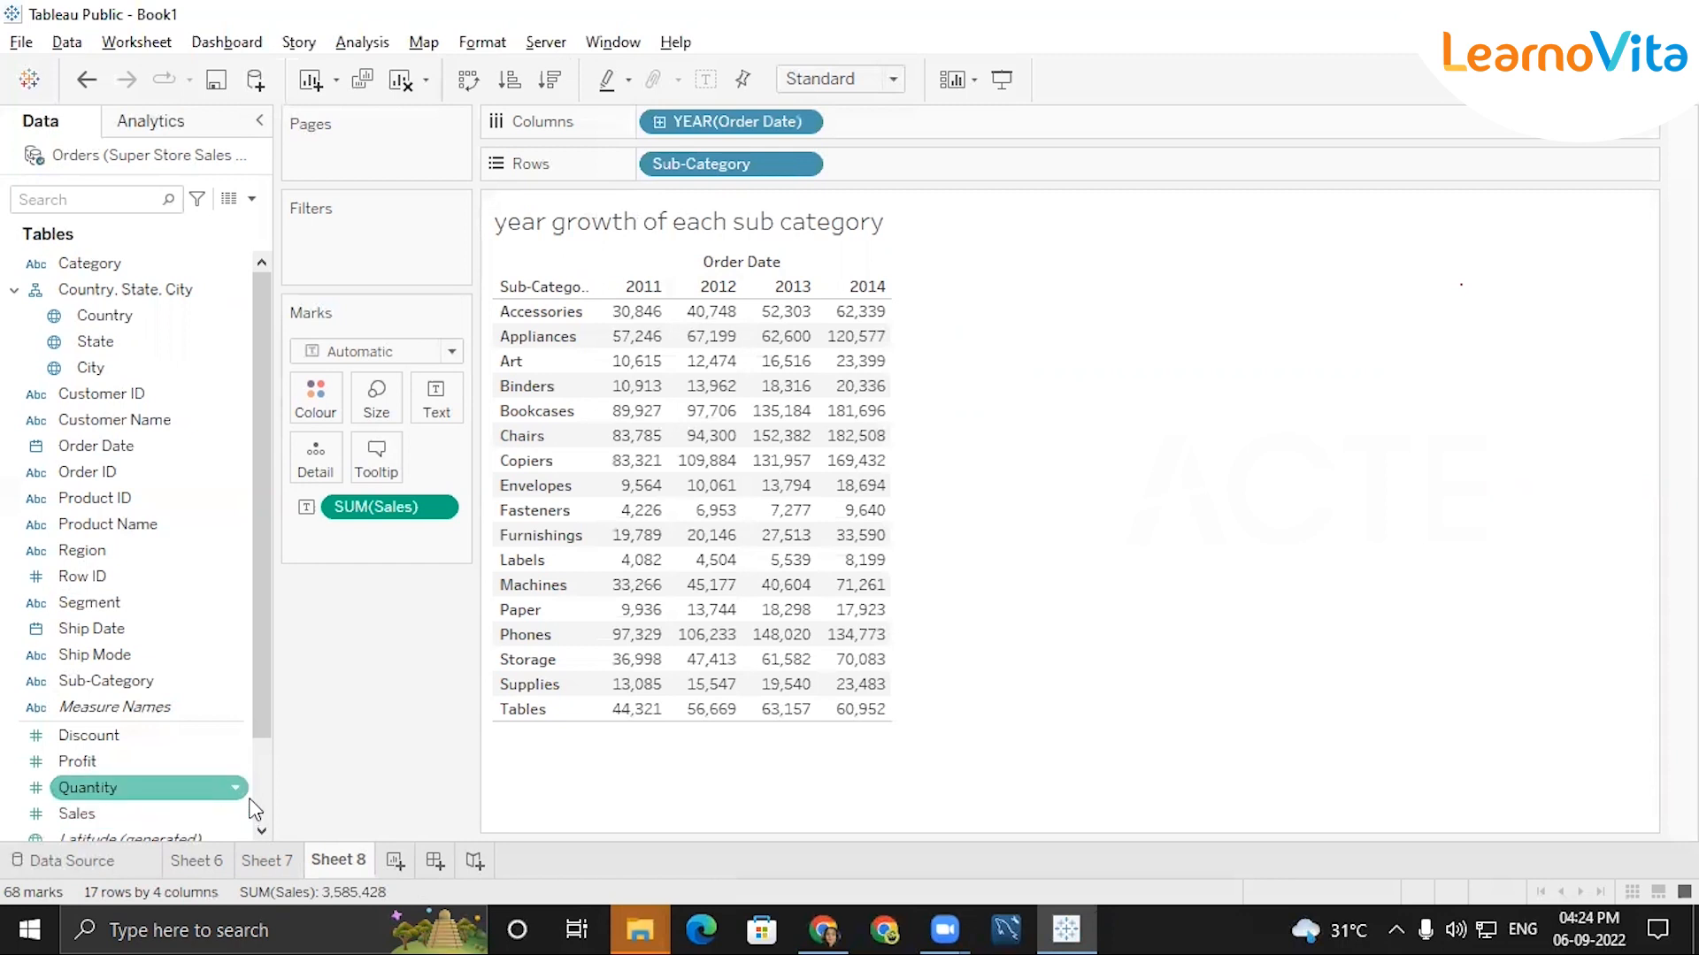
Sketch pen marks above the year headers from 2011 to 2014 and clear them.
mouse_move(701, 347)
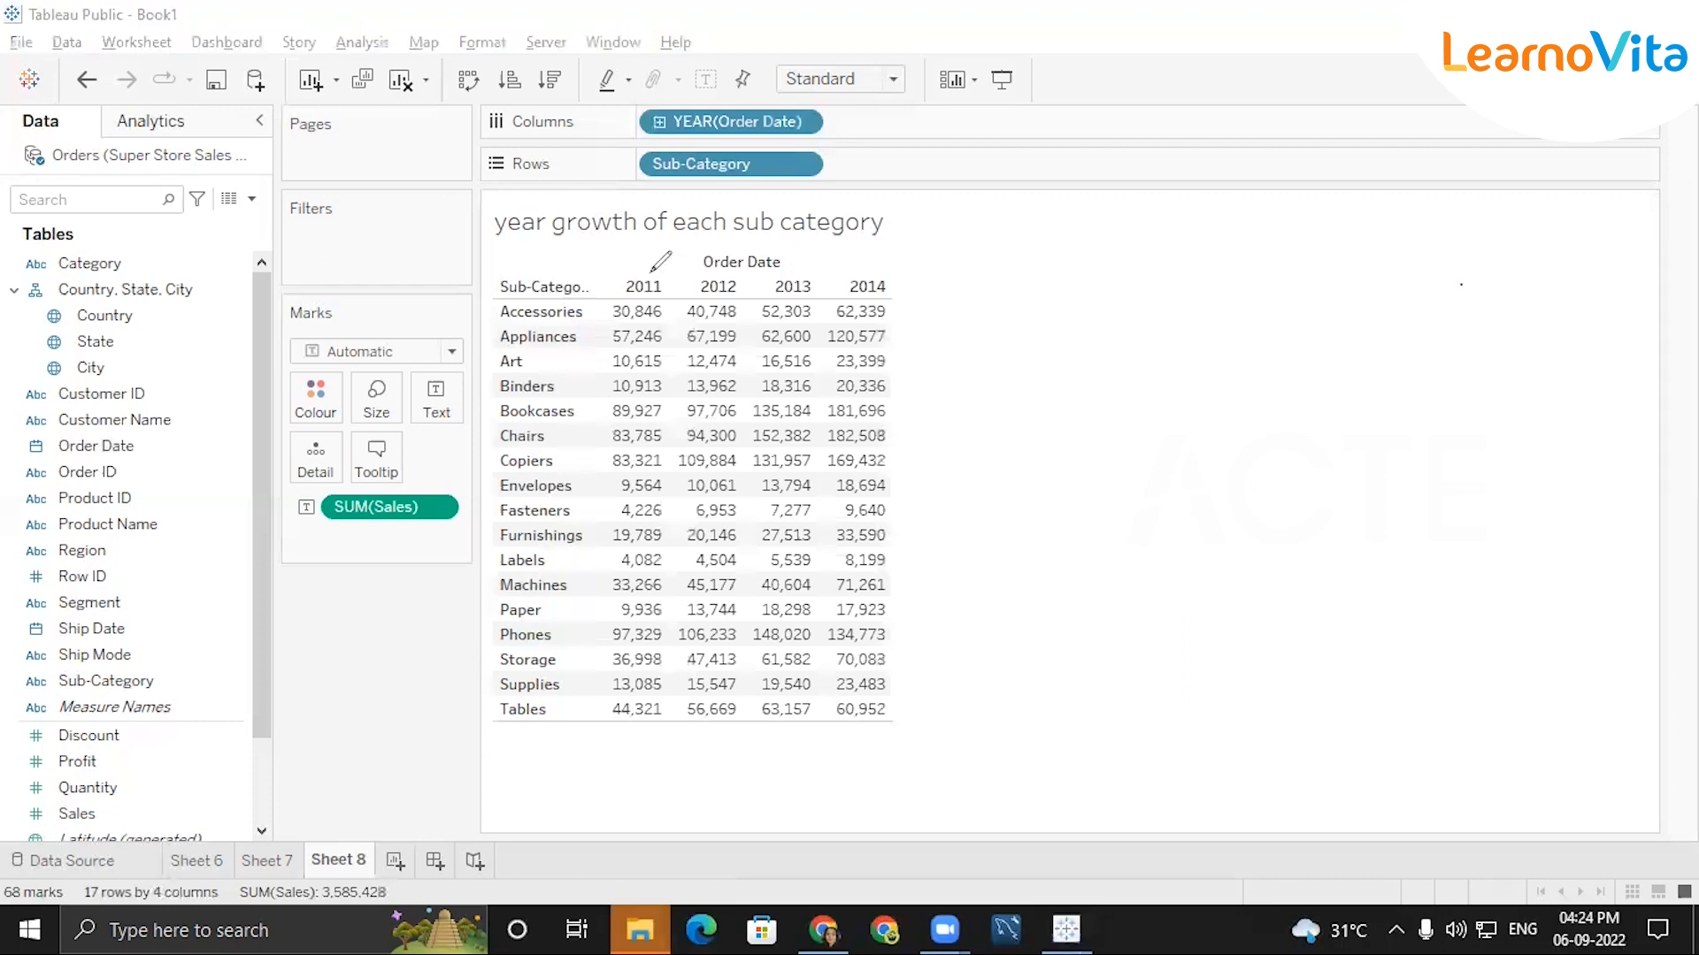
left_click_drag(646, 251, 648, 270)
mouse_move(653, 268)
left_mouse_down()
mouse_move(707, 237)
mouse_move(715, 257)
mouse_move(831, 246)
mouse_move(838, 265)
mouse_move(851, 241)
left_mouse_up()
key("Escape")
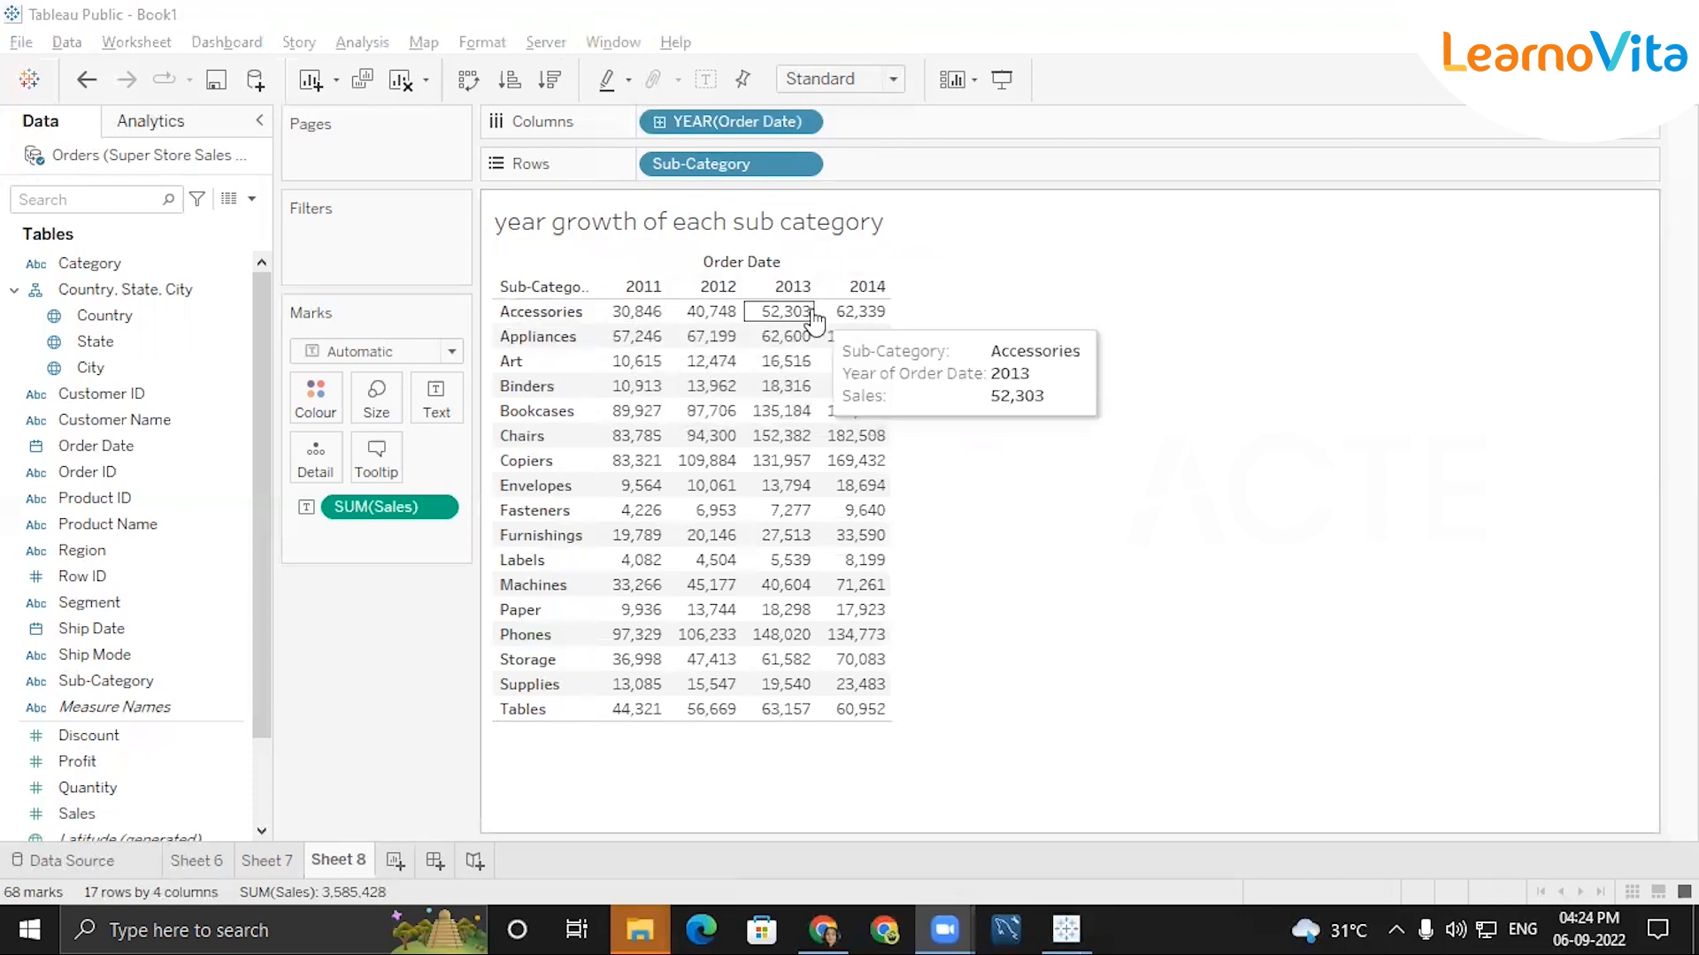
Add a Percent Difference From table calculation to Sales, computed across the table, and inspect the Accessories row's yearly growth.
left_click(447, 507)
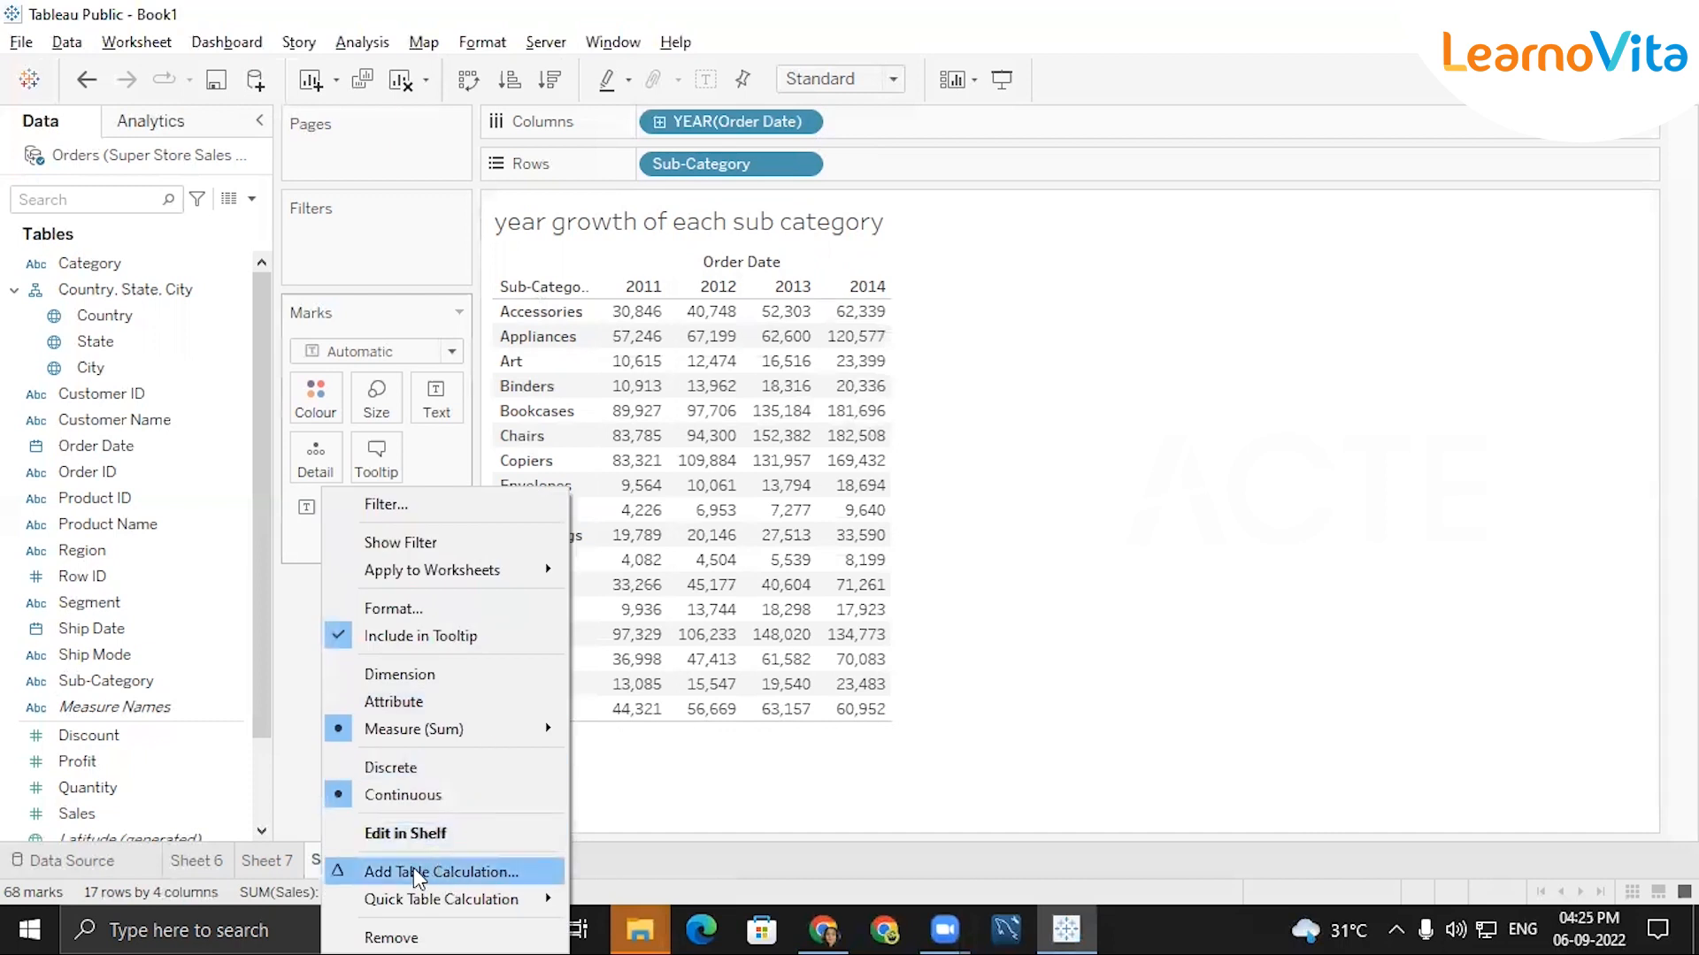
left_click(437, 874)
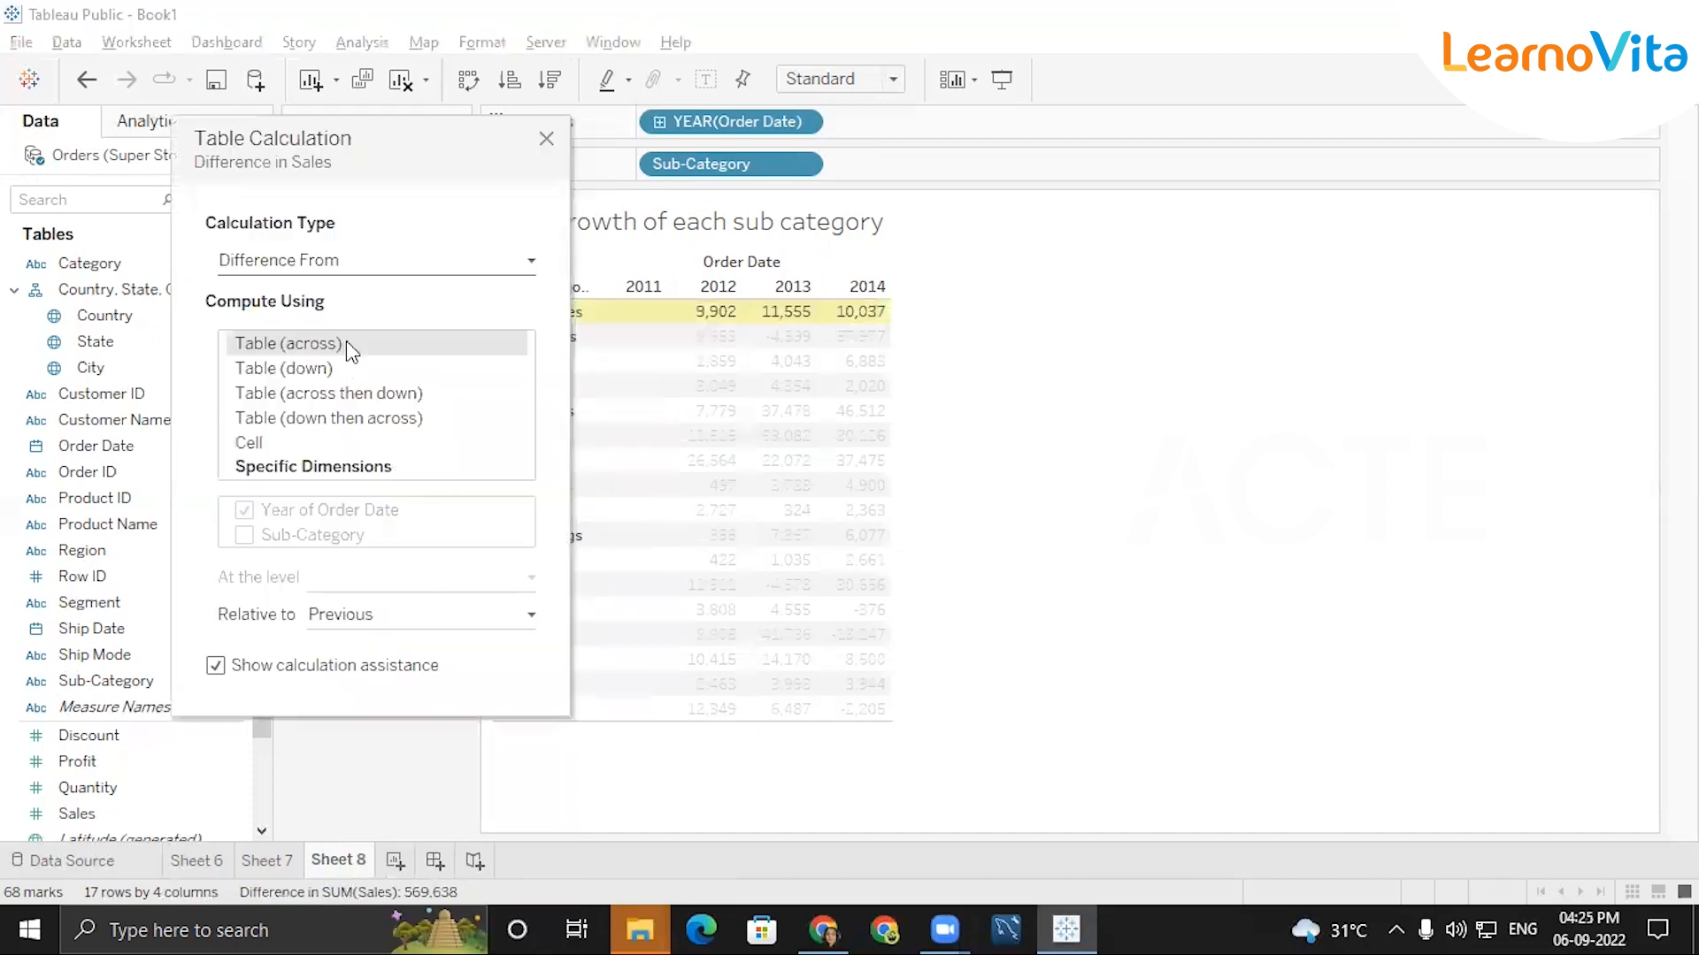
left_click(329, 259)
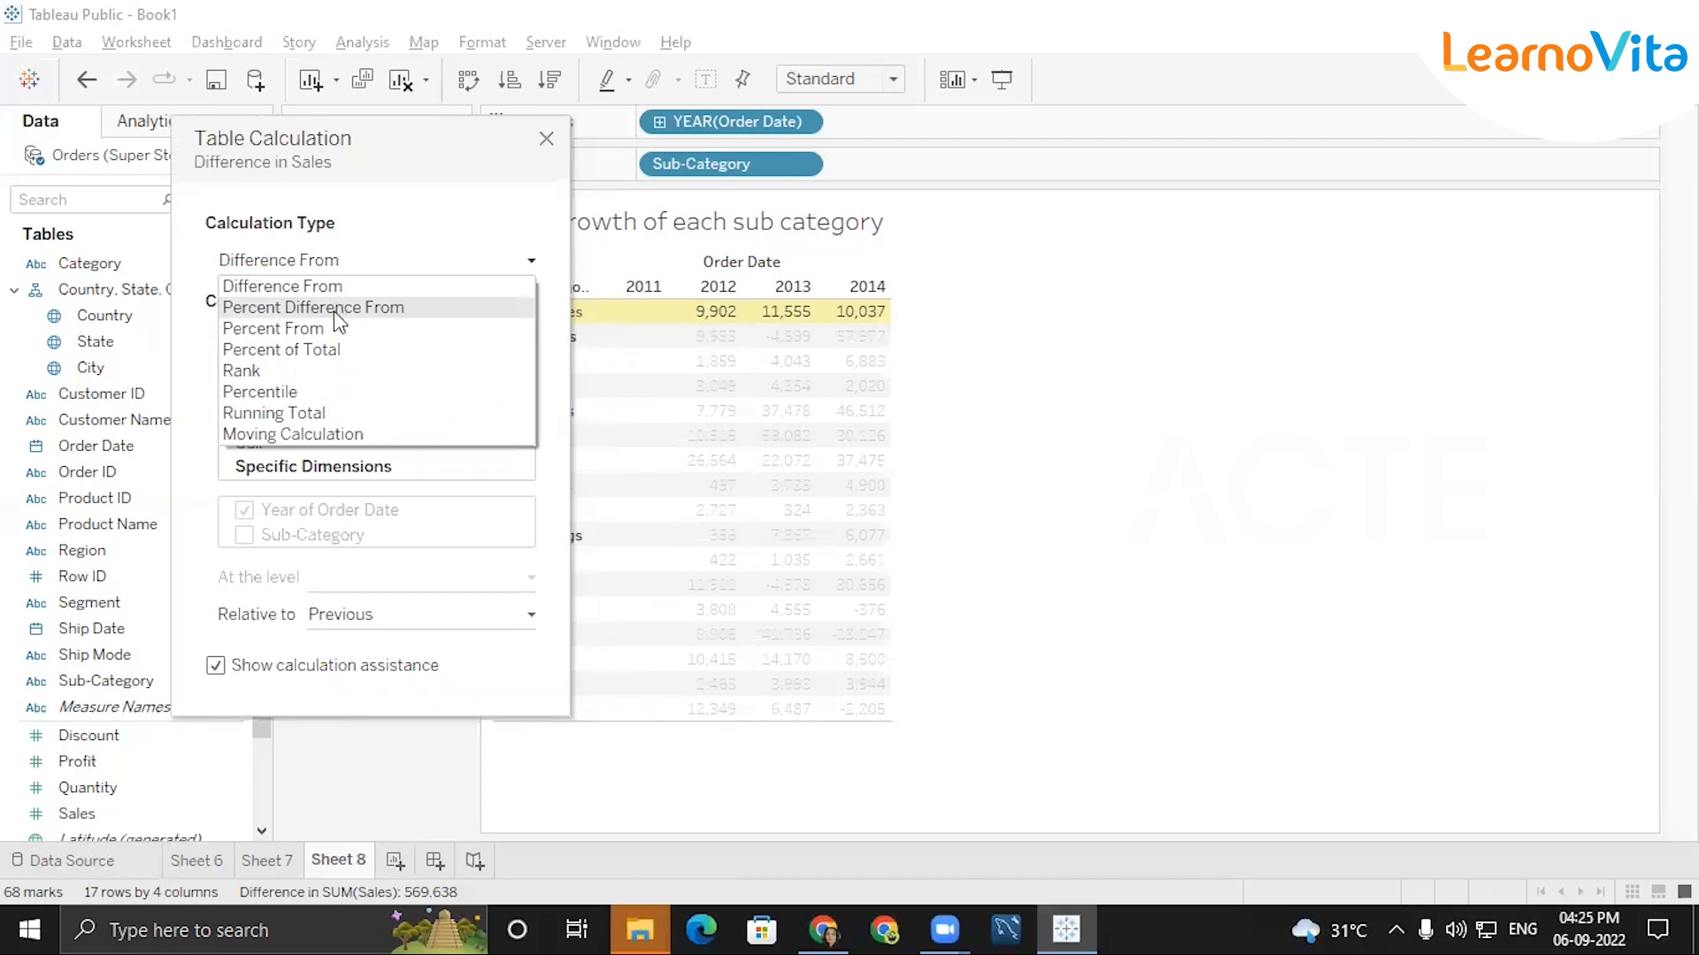
left_click(332, 311)
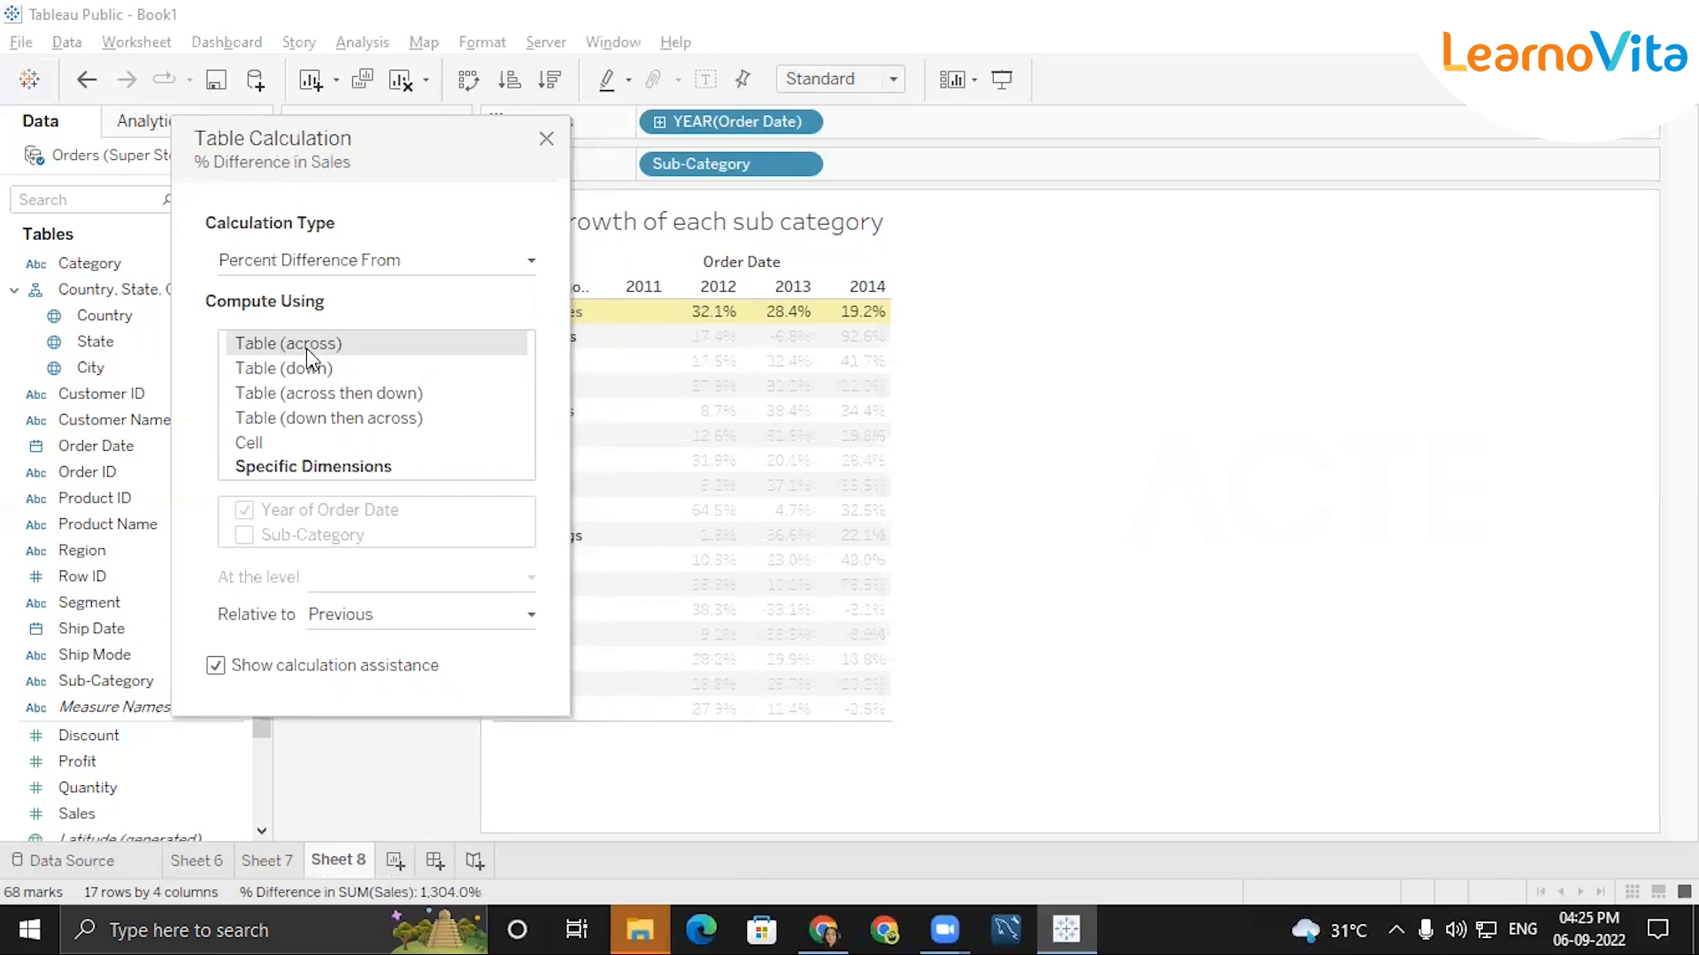
left_click(546, 140)
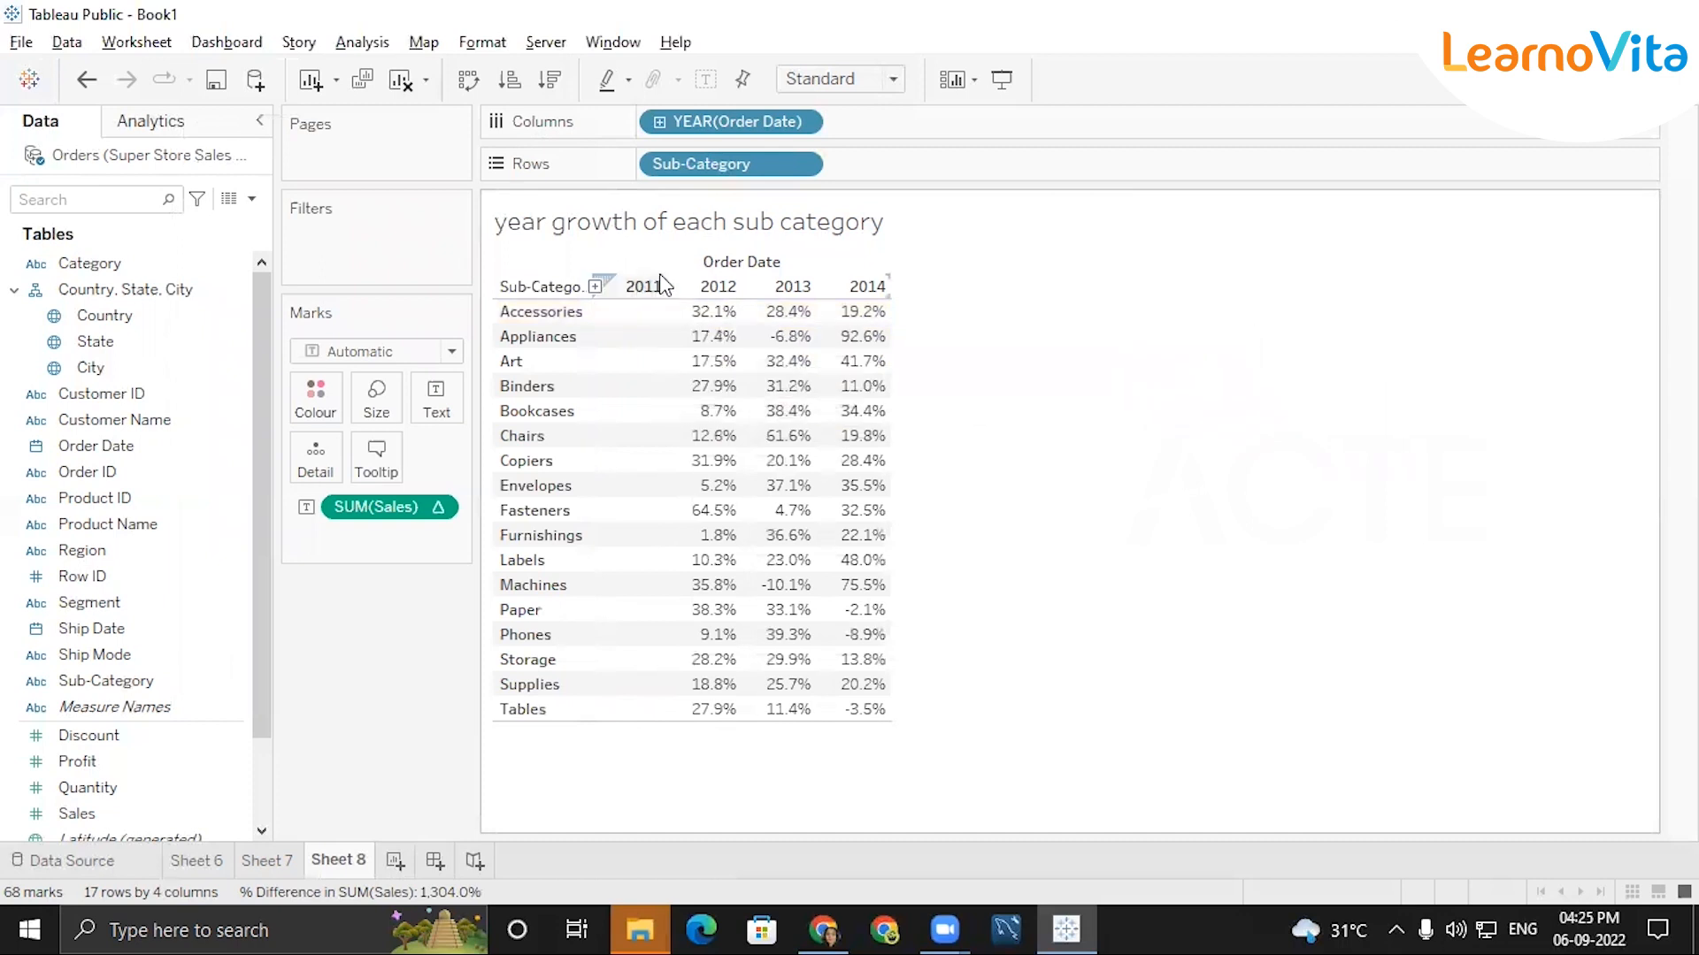
mouse_move(699, 329)
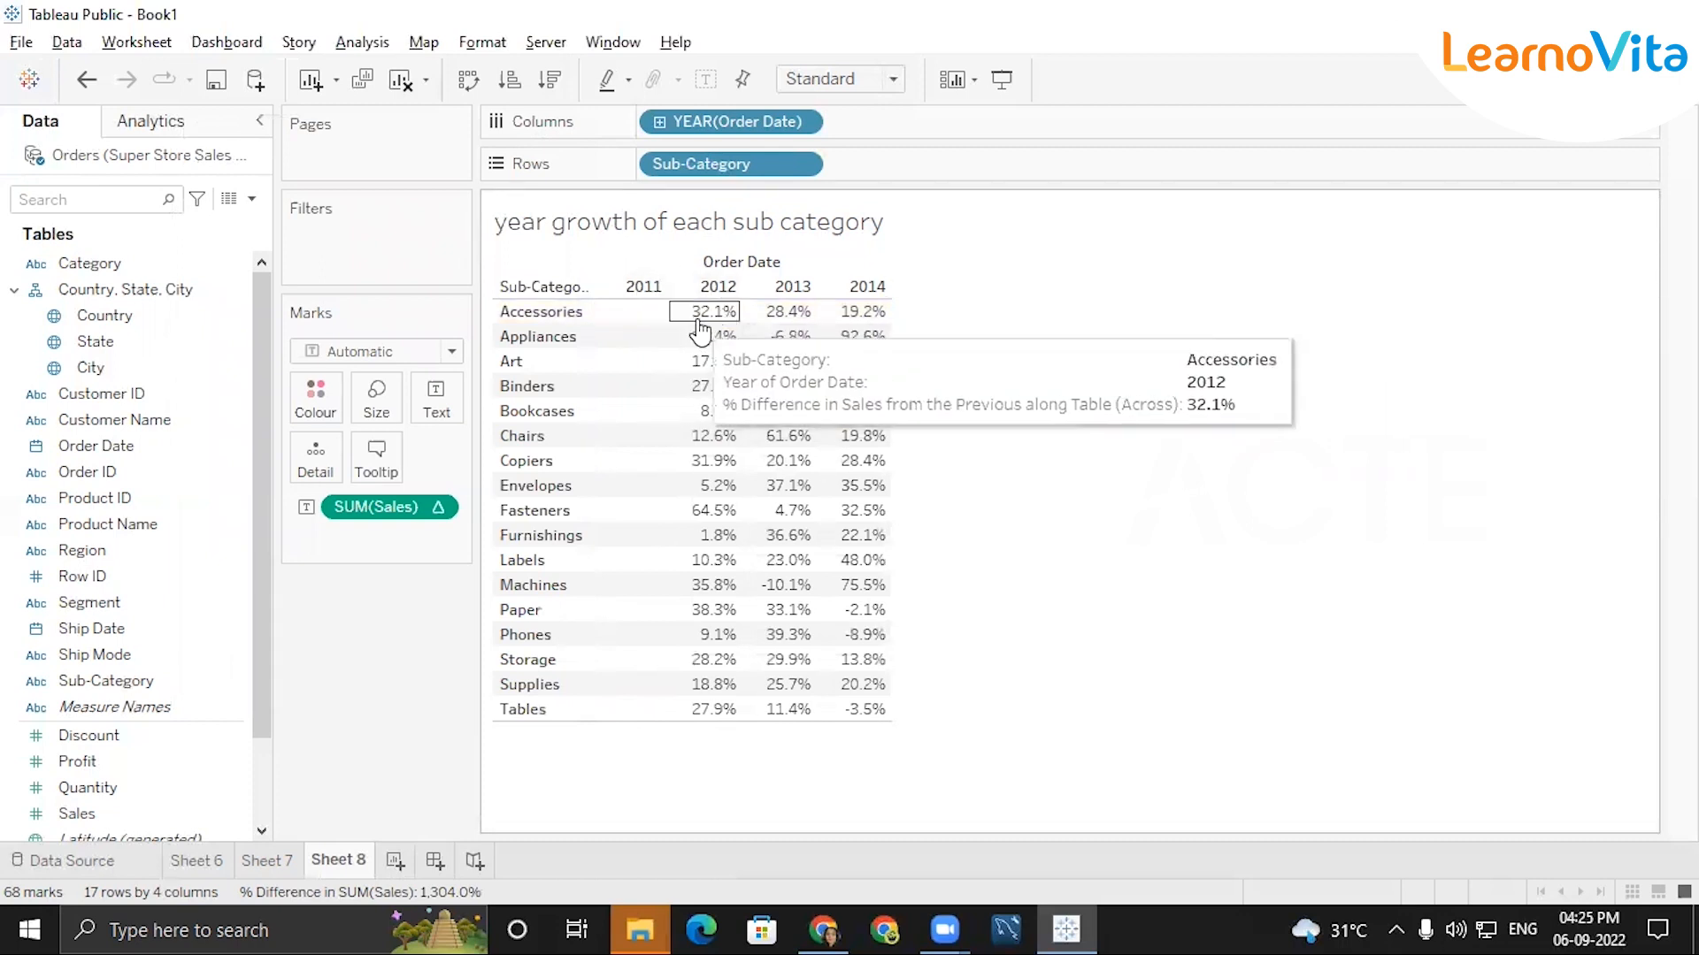
mouse_move(790, 327)
mouse_move(869, 330)
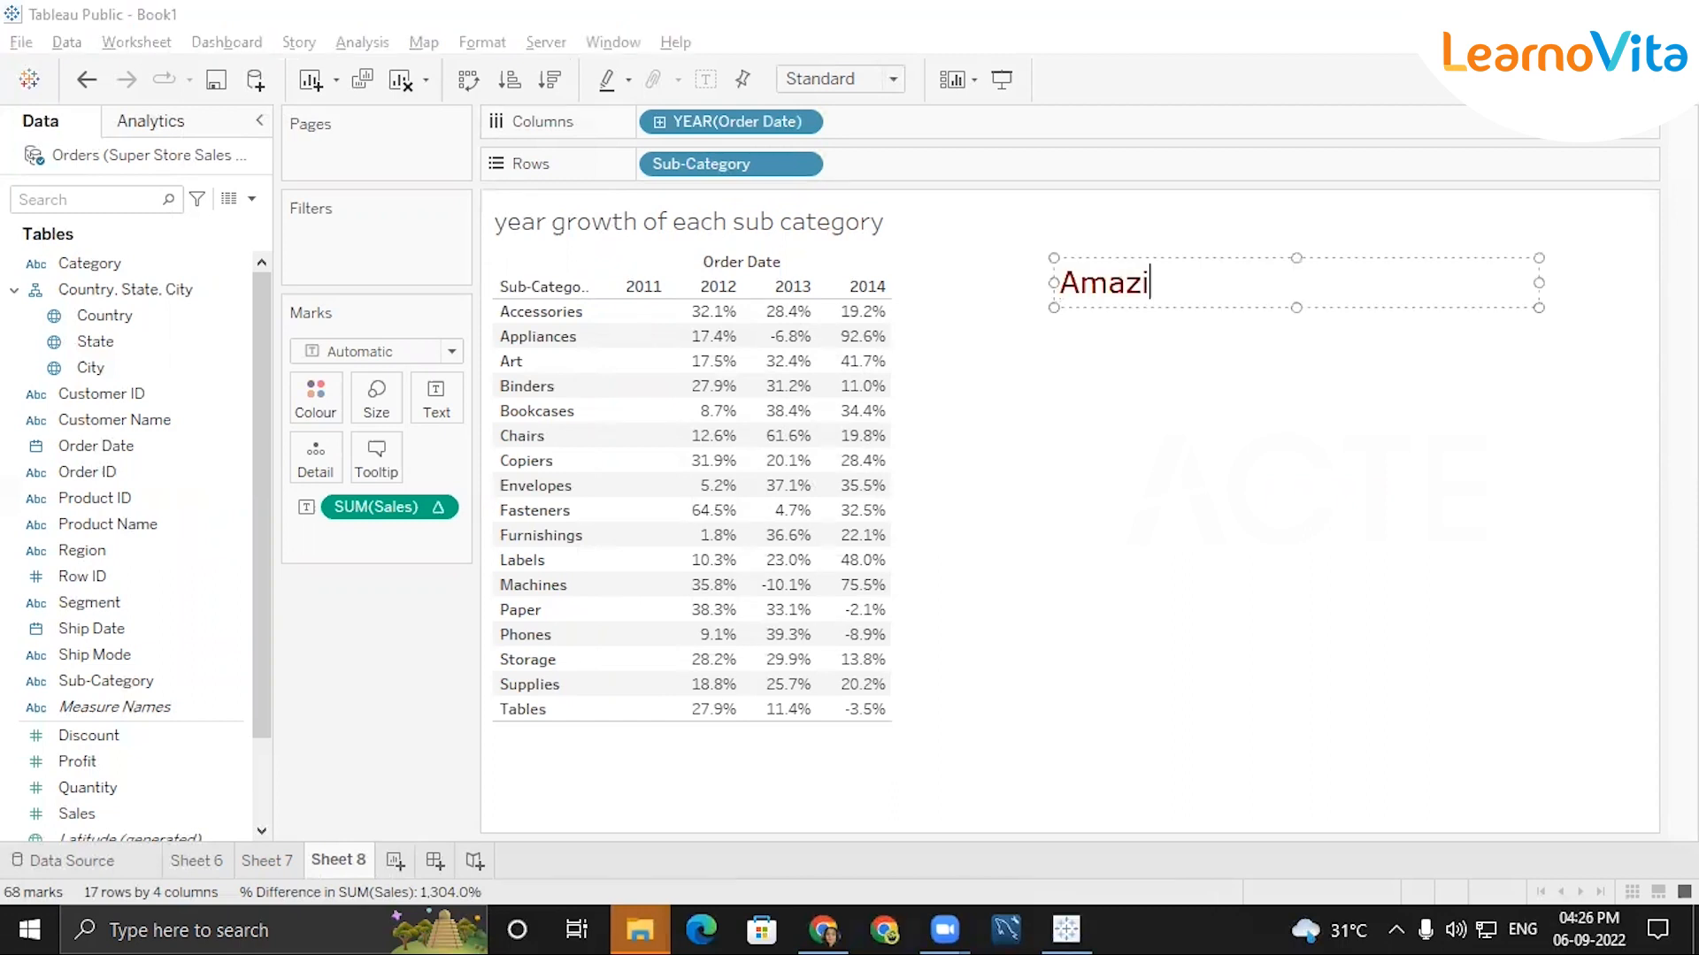
Add an on-screen text annotation beside the table headed "AmazingMArt dataset", followed by a blank line.
type("ngMArt")
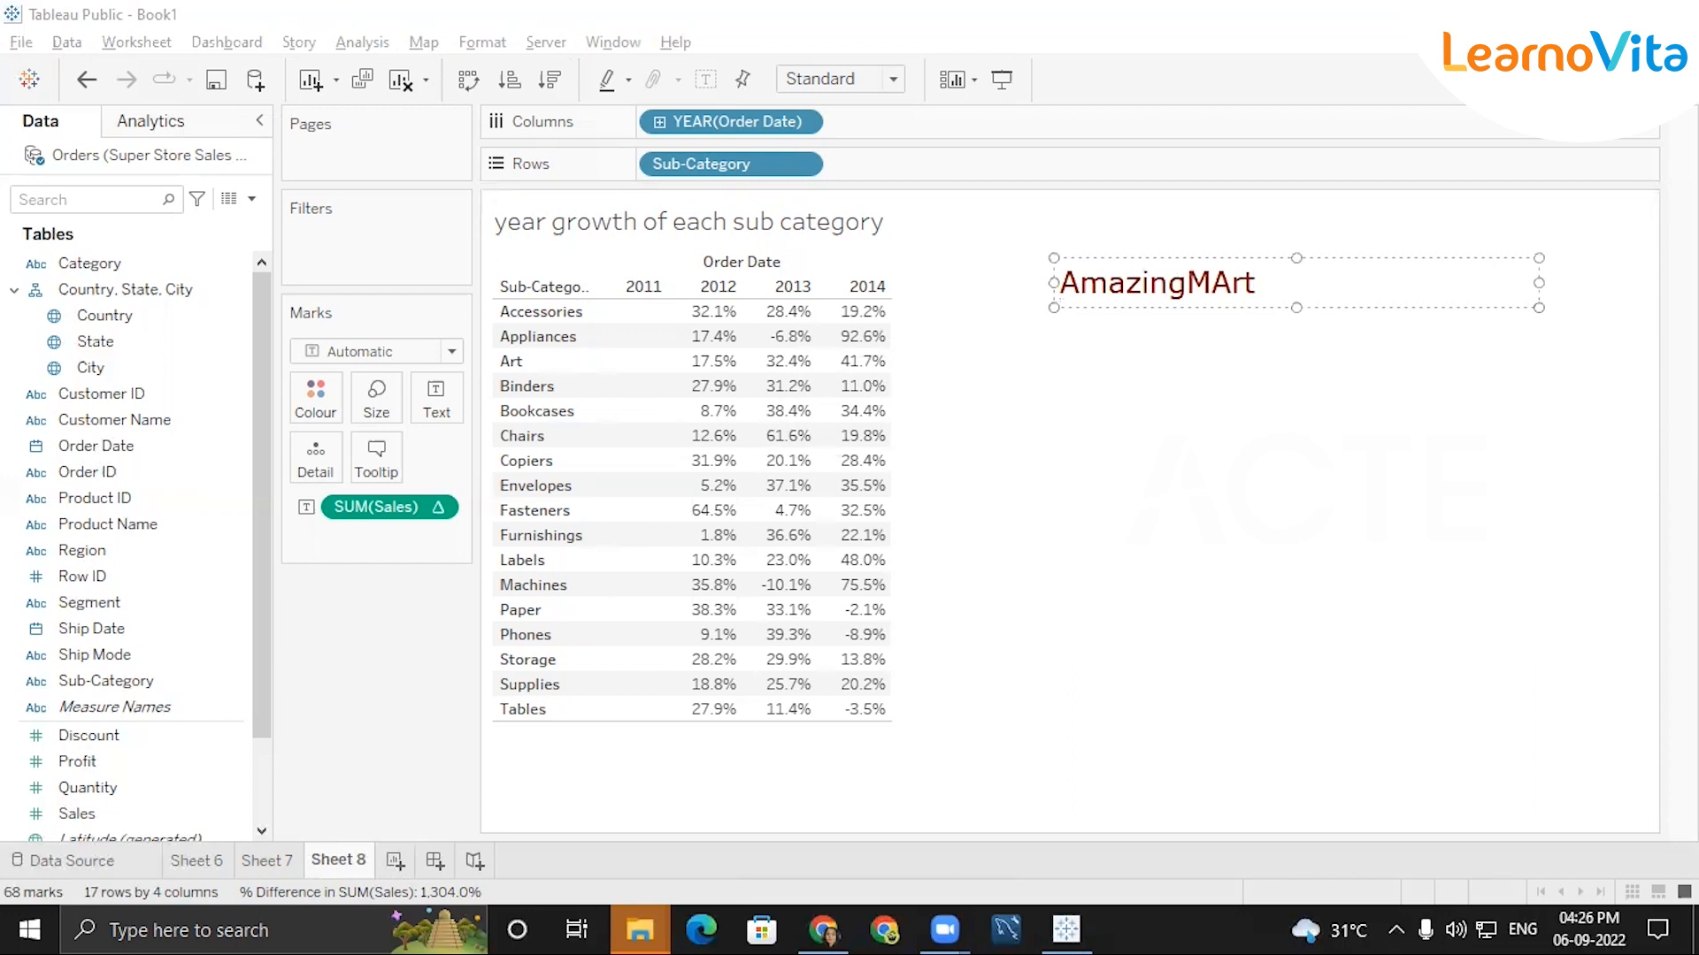
type(" dataset")
key("Return")
Add the first exercise to the annotation: "1) Sales Percentage contribution of each segment in each year".
key("Return")
type("1) Sales Percentage contribution of each seg")
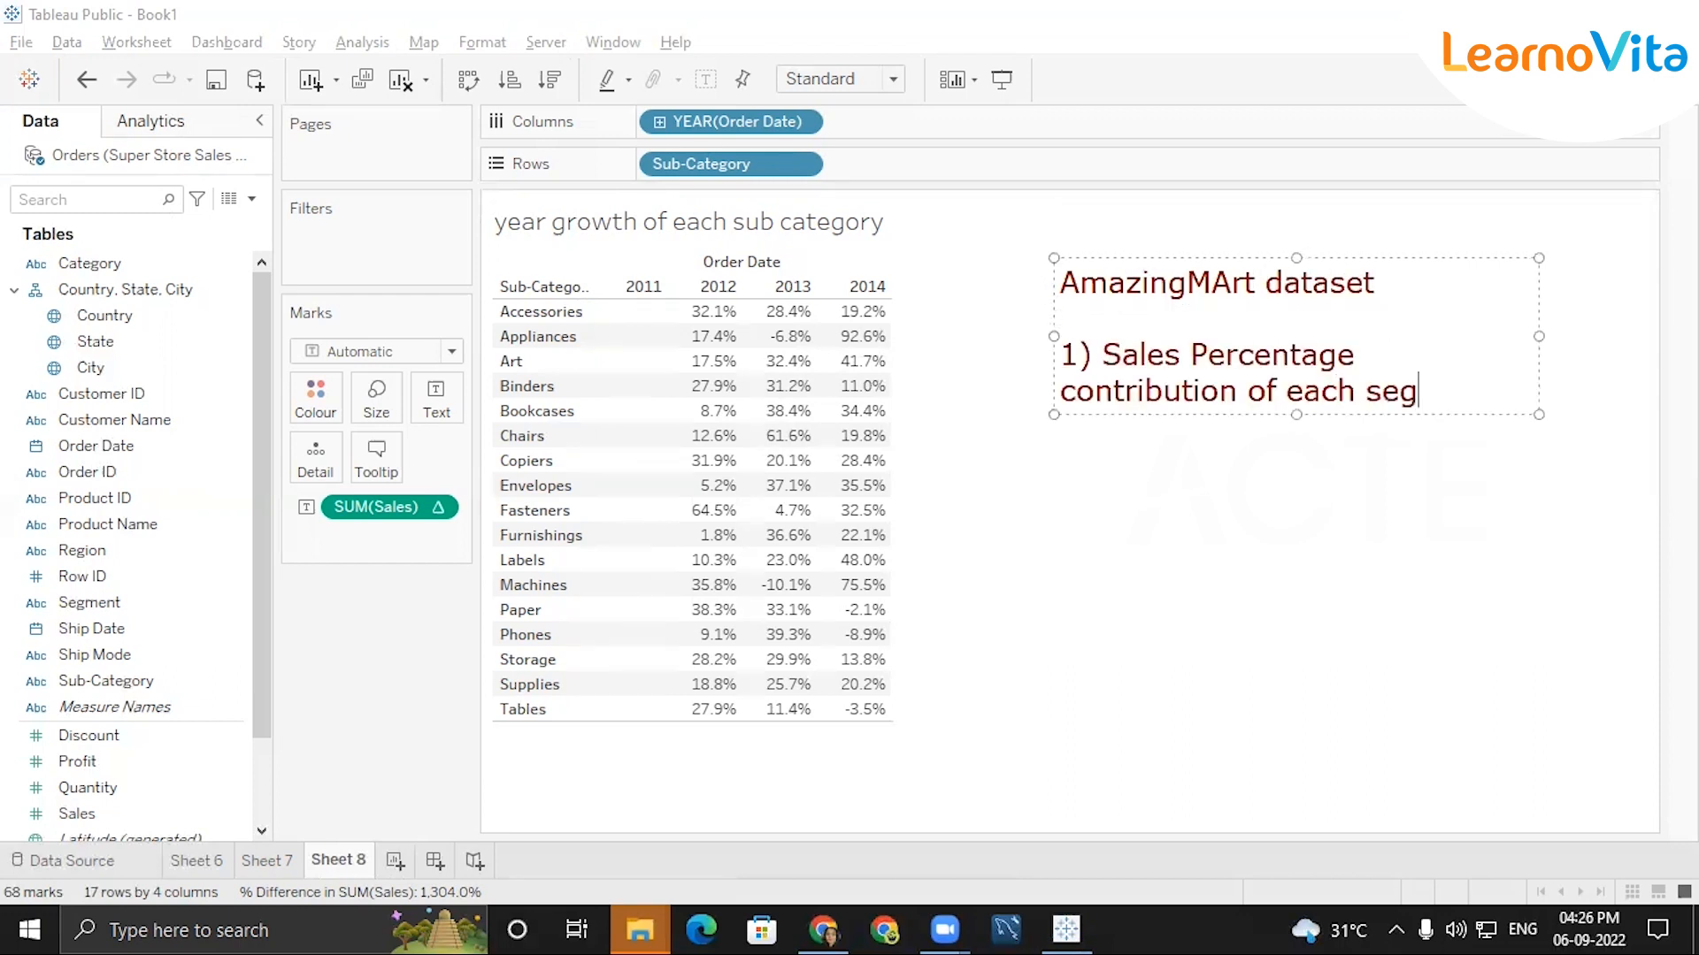
type("ment in each year")
key("Return")
key("Return")
Add the second exercise to the annotation: "2) year month wise running total".
type("2)")
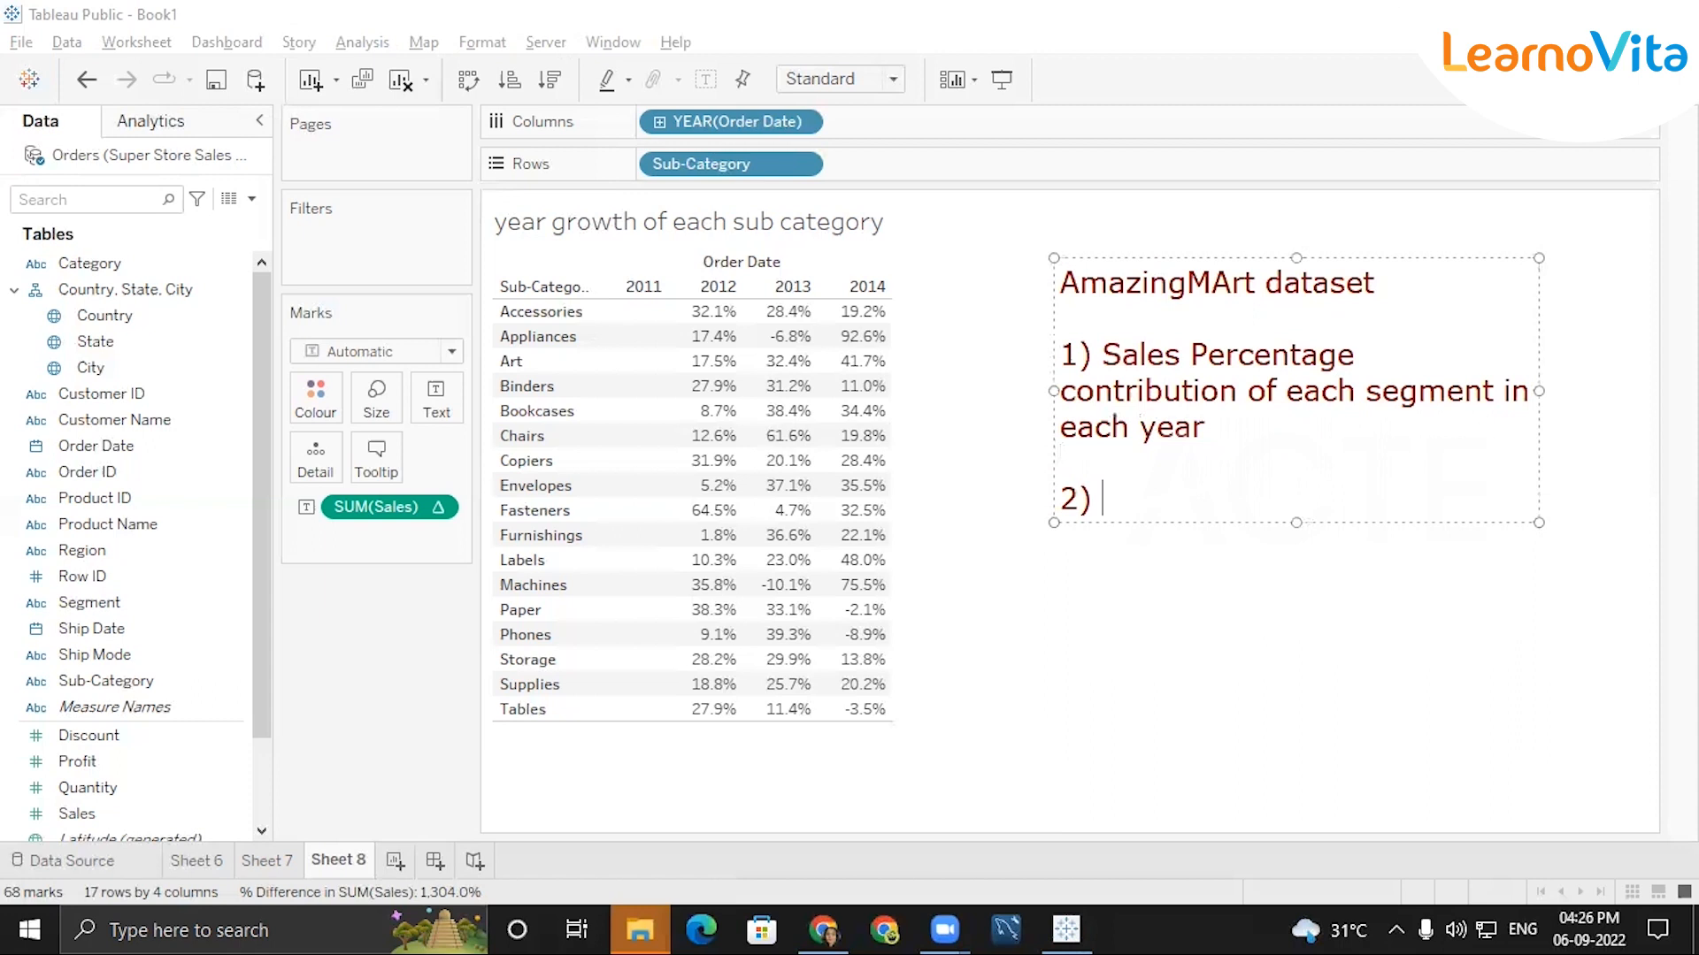
type(" year onth")
key("BackSpace")
key("BackSpace")
key("BackSpace")
key("BackSpace")
type("month")
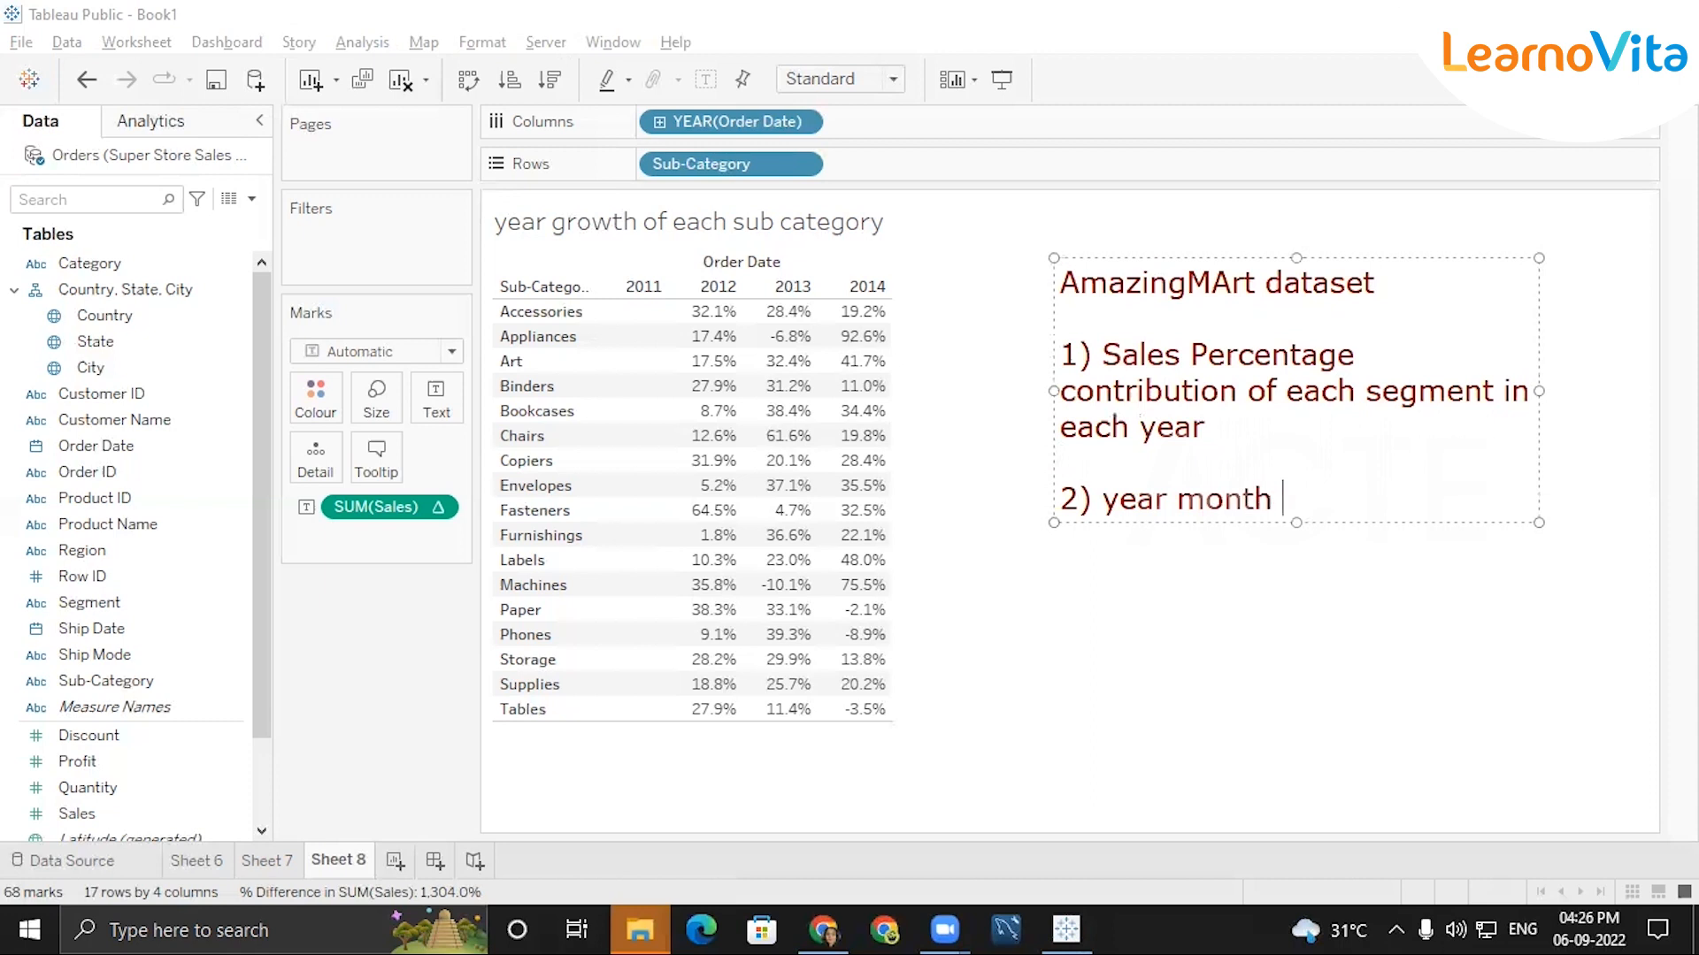
type(" wise runnin")
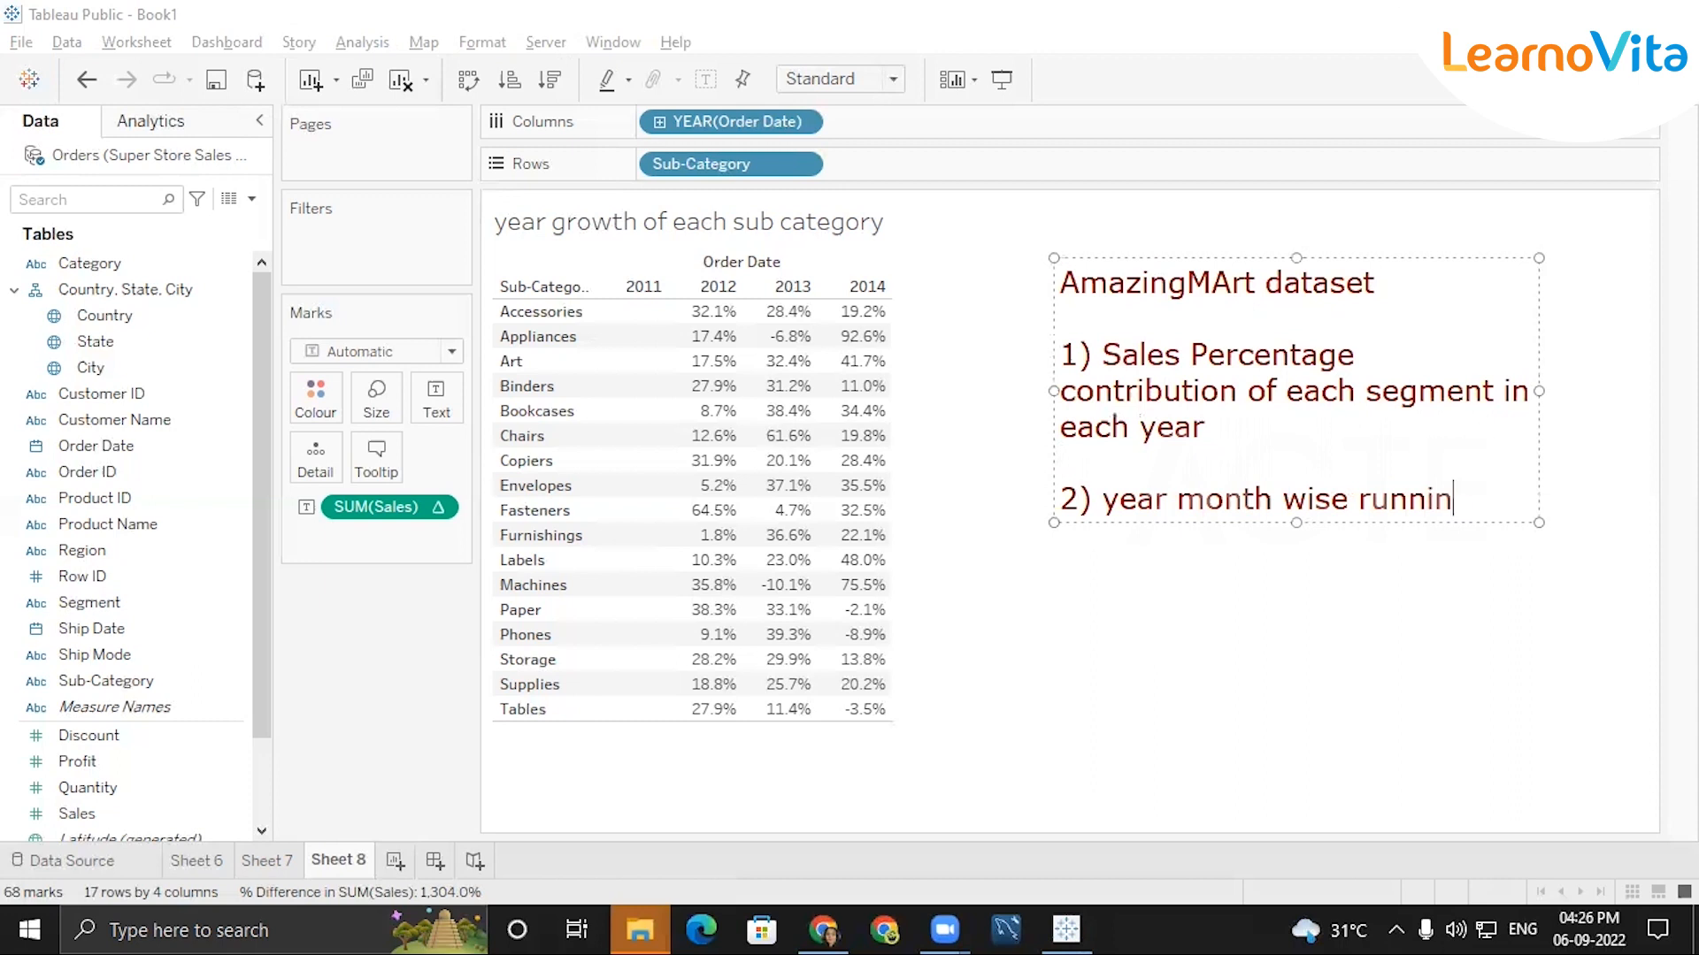
type("g total")
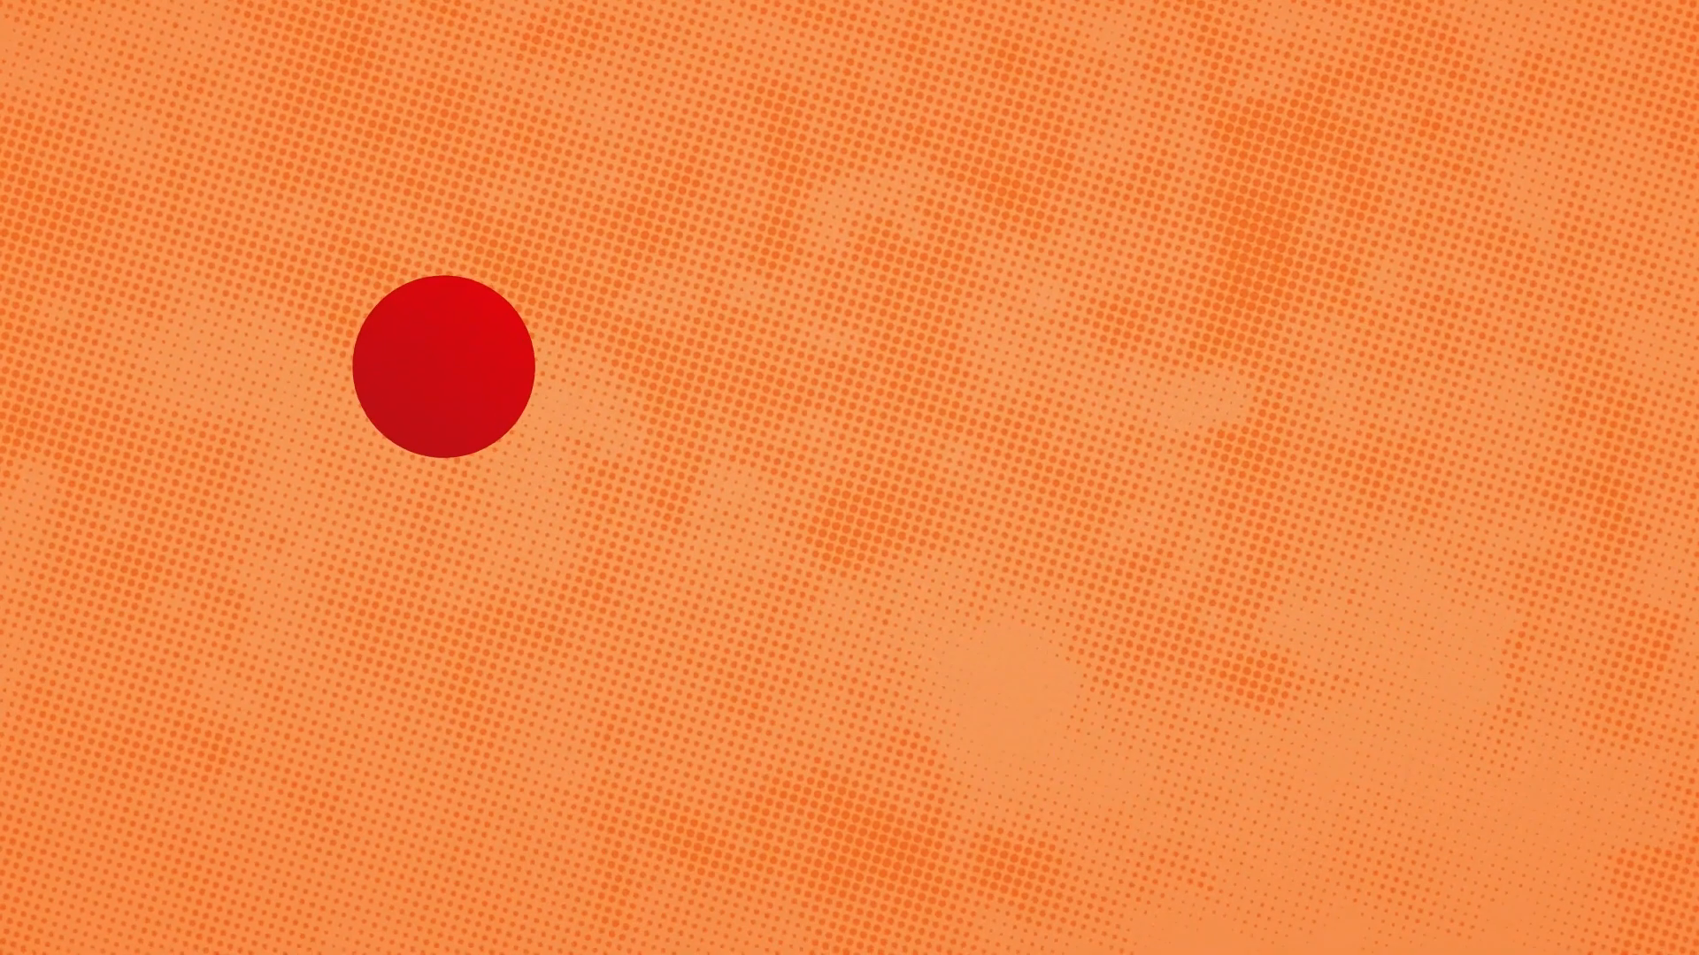